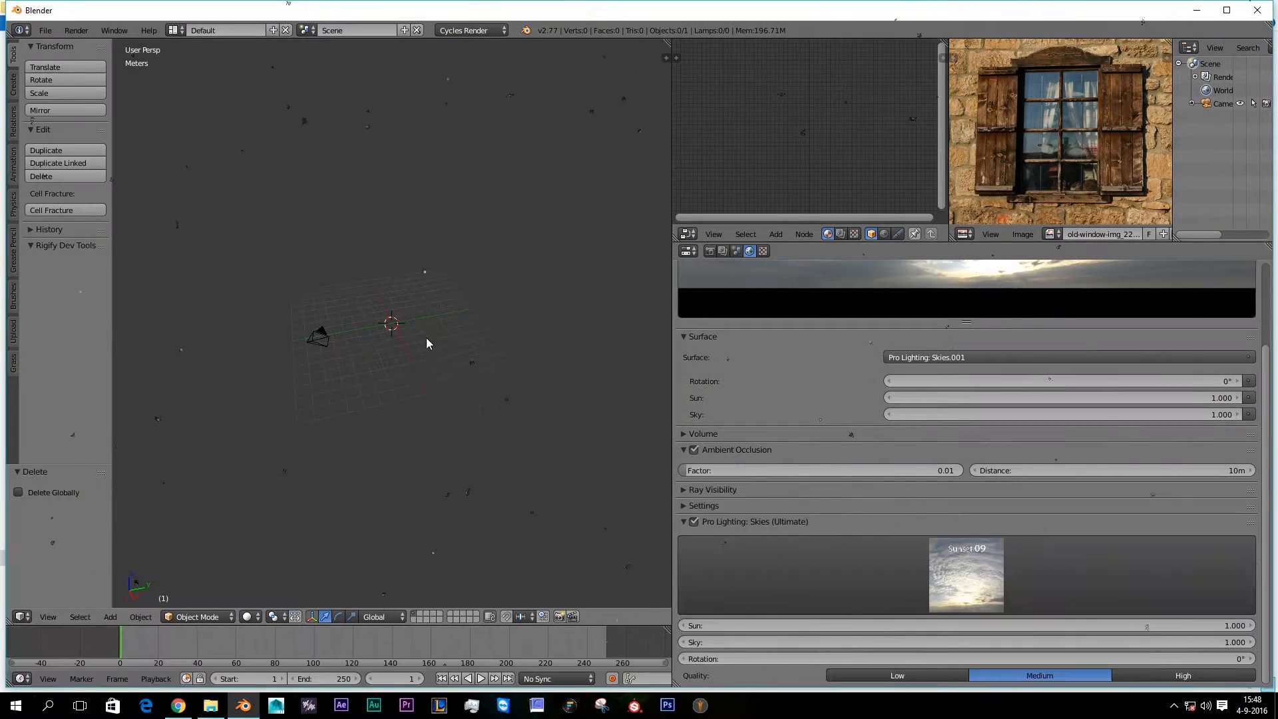
# Step: Enlarge the reference photo's area and examine the old window and its wooden shutters up close
pyautogui.moveTo(426, 338)
pyautogui.mouseDown(button='middle')
pyautogui.moveTo(421, 362)
pyautogui.moveTo(422, 337)
pyautogui.mouseUp(button='middle')
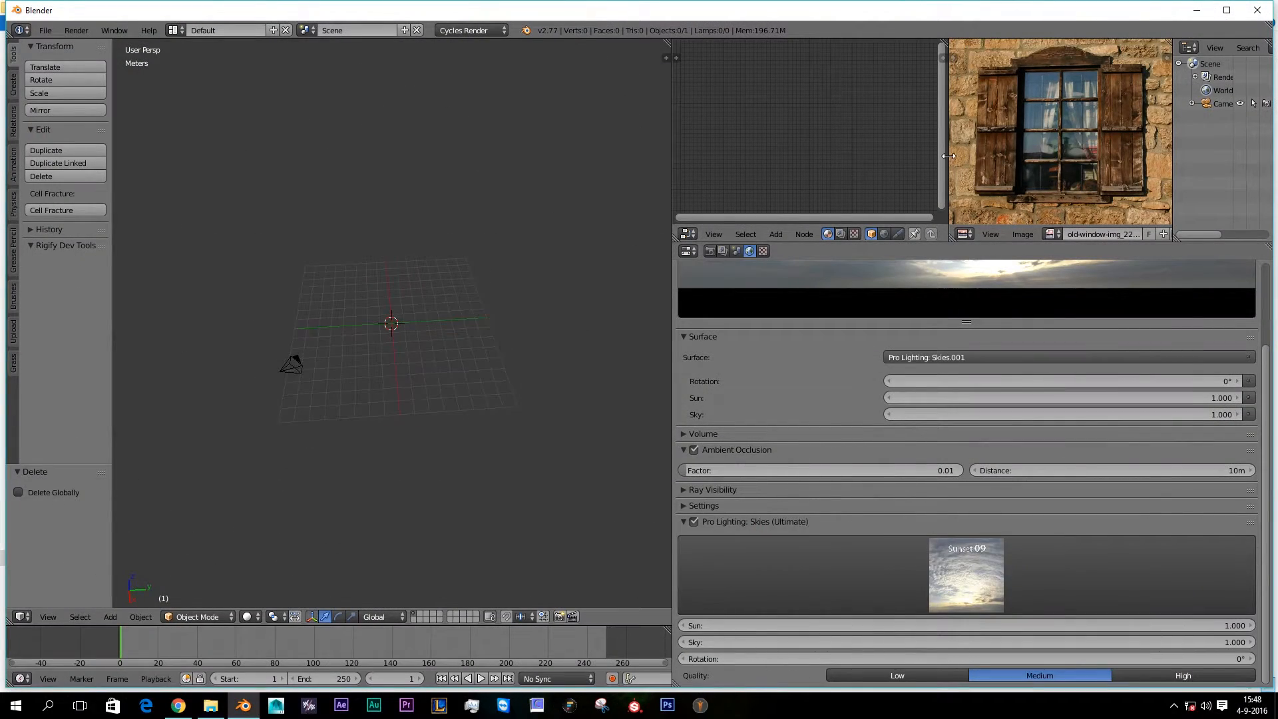
pyautogui.moveTo(949, 156); pyautogui.dragTo(901, 157)
pyautogui.scroll(-2, 985, 160)
pyautogui.scroll(1, 985, 159)
pyautogui.scroll(1, 1054, 139)
pyautogui.scroll(-2, 1051, 144)
pyautogui.scroll(2, 1051, 148)
pyautogui.scroll(2, 1014, 137)
pyautogui.scroll(-1, 1008, 154)
pyautogui.scroll(2, 1008, 154)
pyautogui.scroll(-2, 1004, 131)
pyautogui.scroll(2, 1003, 137)
pyautogui.scroll(-3, 1004, 148)
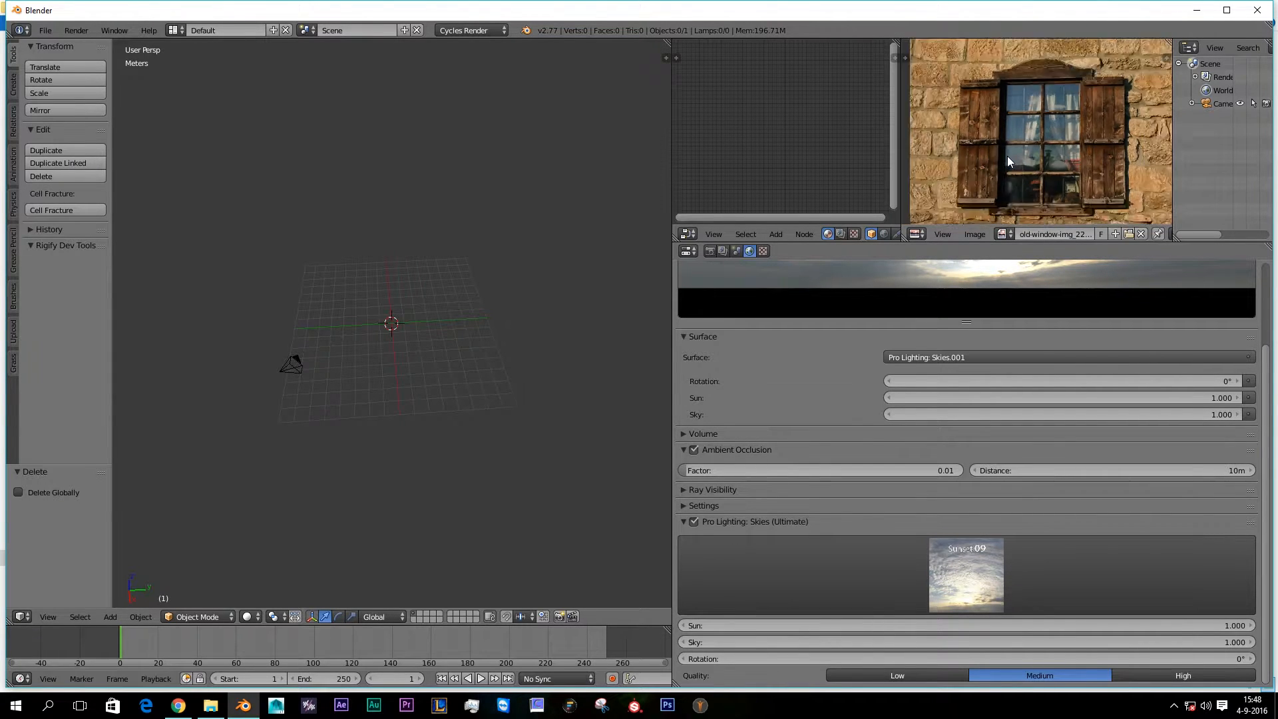
pyautogui.scroll(1, 1012, 173)
pyautogui.scroll(2, 1016, 173)
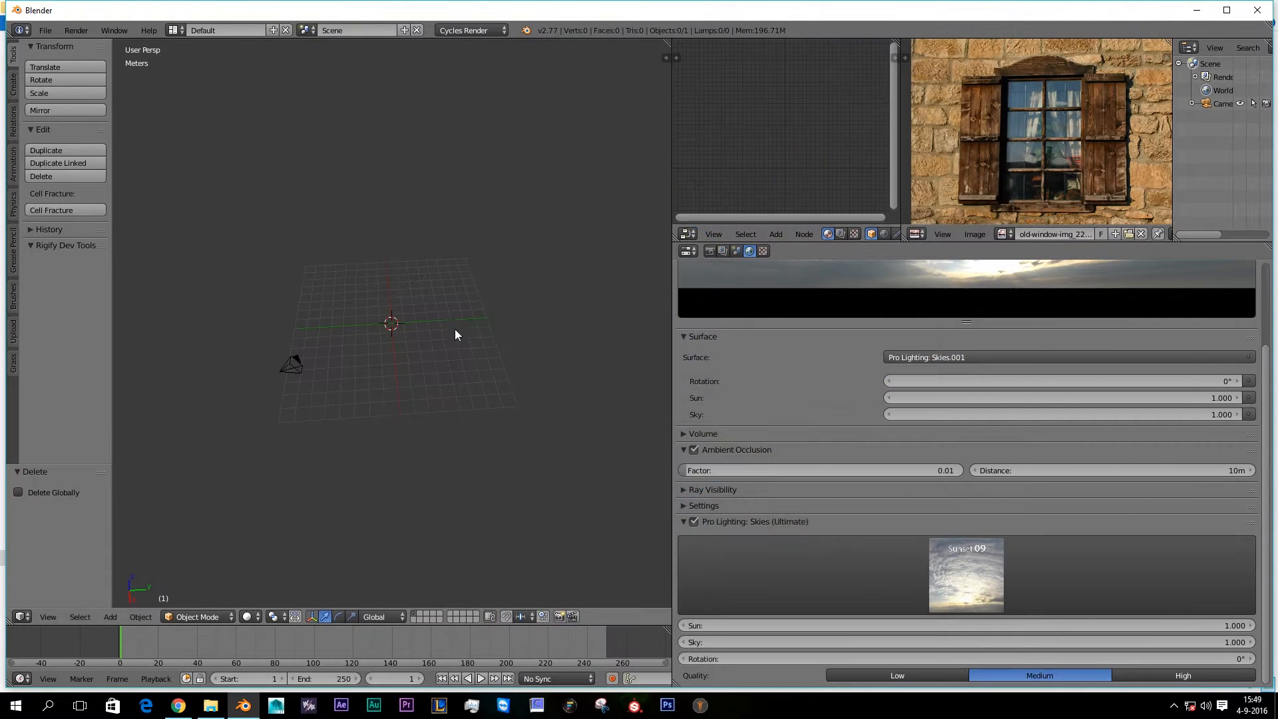
pyautogui.scroll(6, 445, 330)
pyautogui.moveTo(392, 341); pyautogui.dragTo(449, 337, button='middle')
pyautogui.scroll(-5, 490, 340)
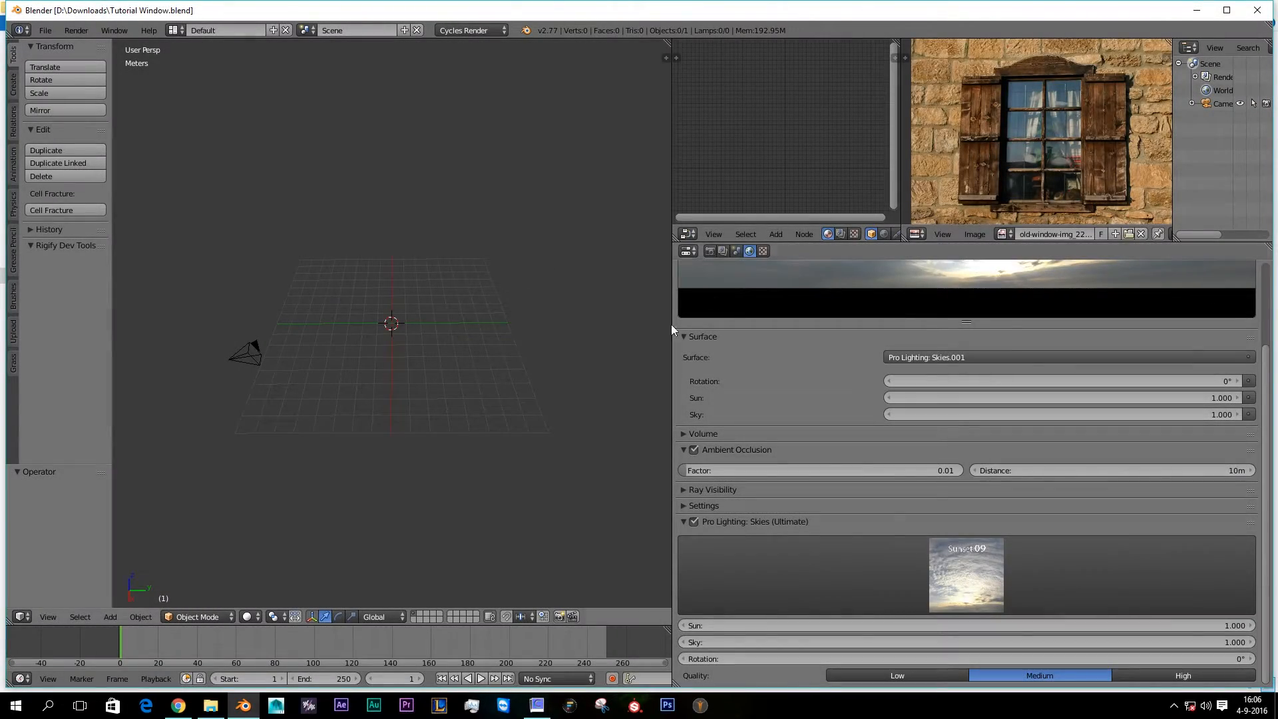
pyautogui.moveTo(1006, 95); pyautogui.dragTo(1008, 95, button='middle')
pyautogui.scroll(5, 1008, 95)
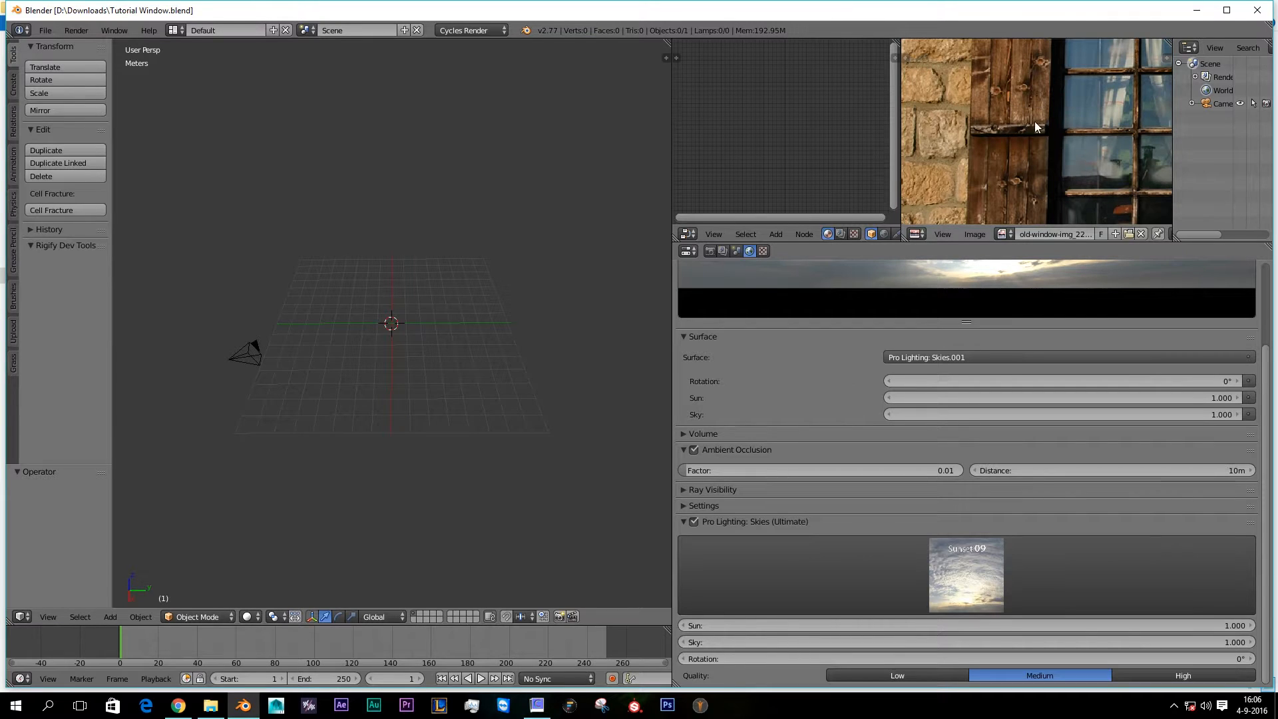
# Step: Import 015WoodBarkElements_COLOR.png as an image plane from the 015WoodBarkElements folder inside BARK ELEMENTS, browsing with thumbnails
pyautogui.click(110, 617)
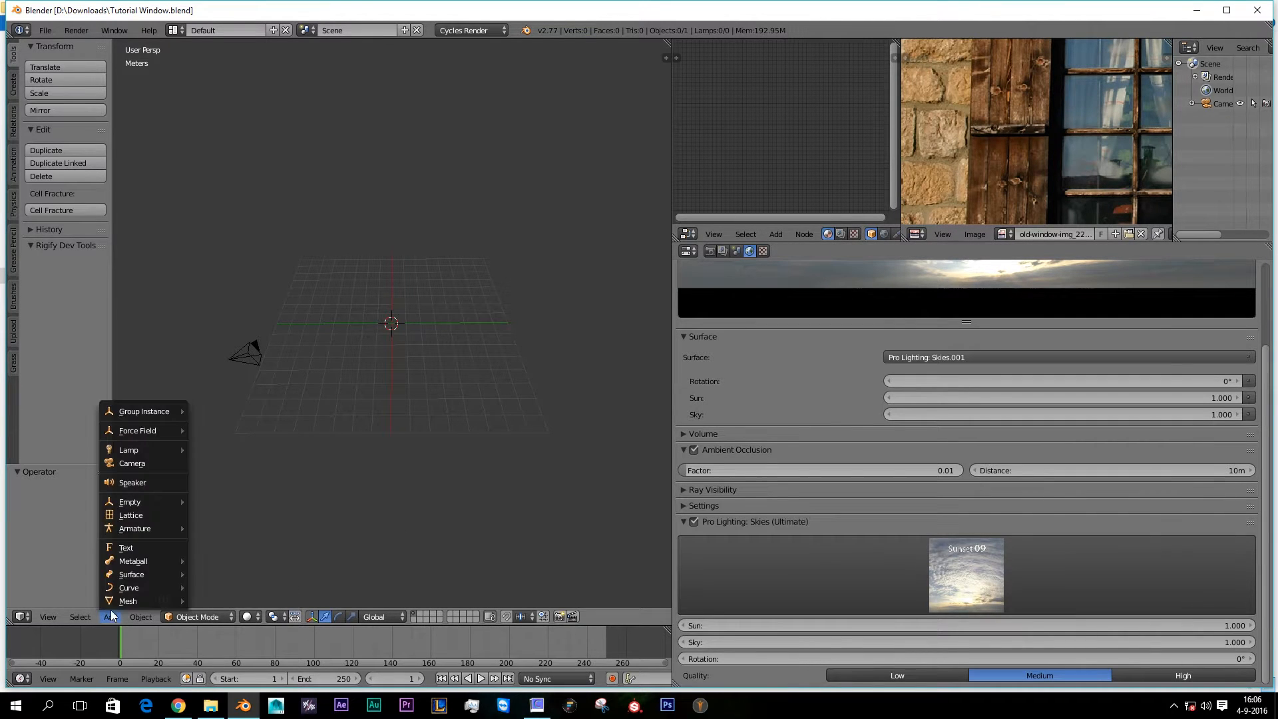
pyautogui.moveTo(126, 602)
pyautogui.click(209, 602)
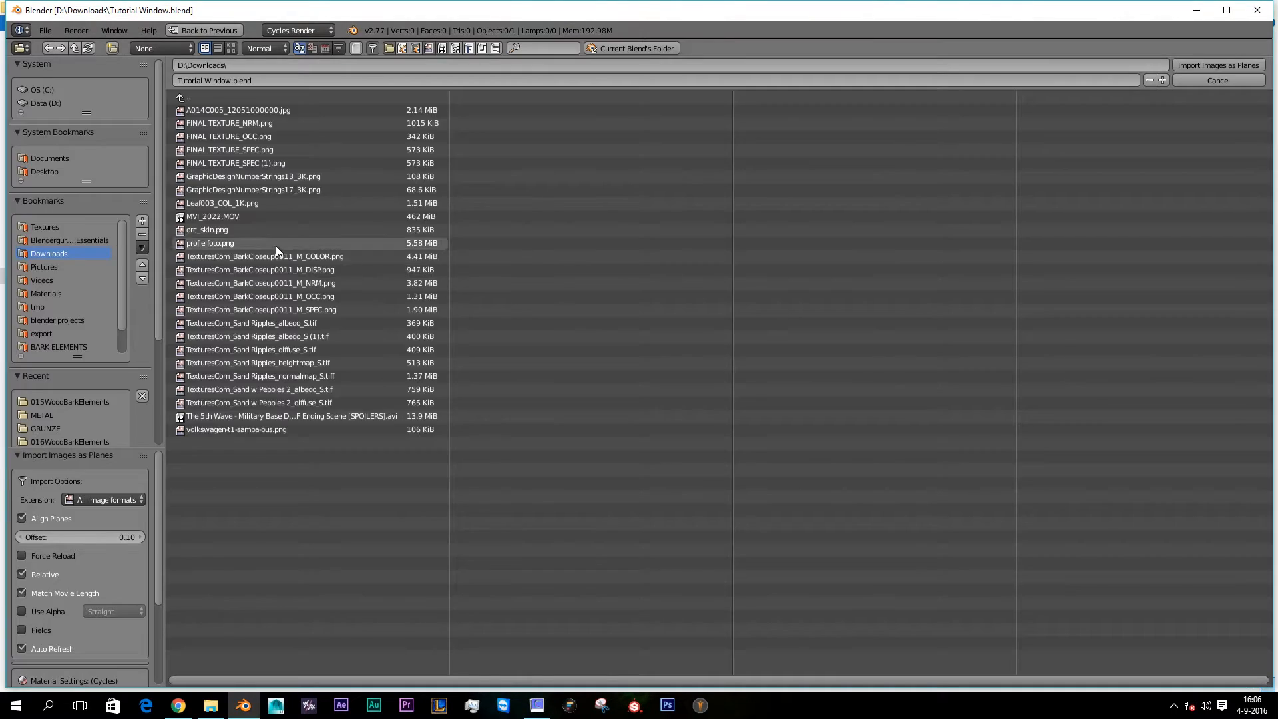
pyautogui.click(48, 346)
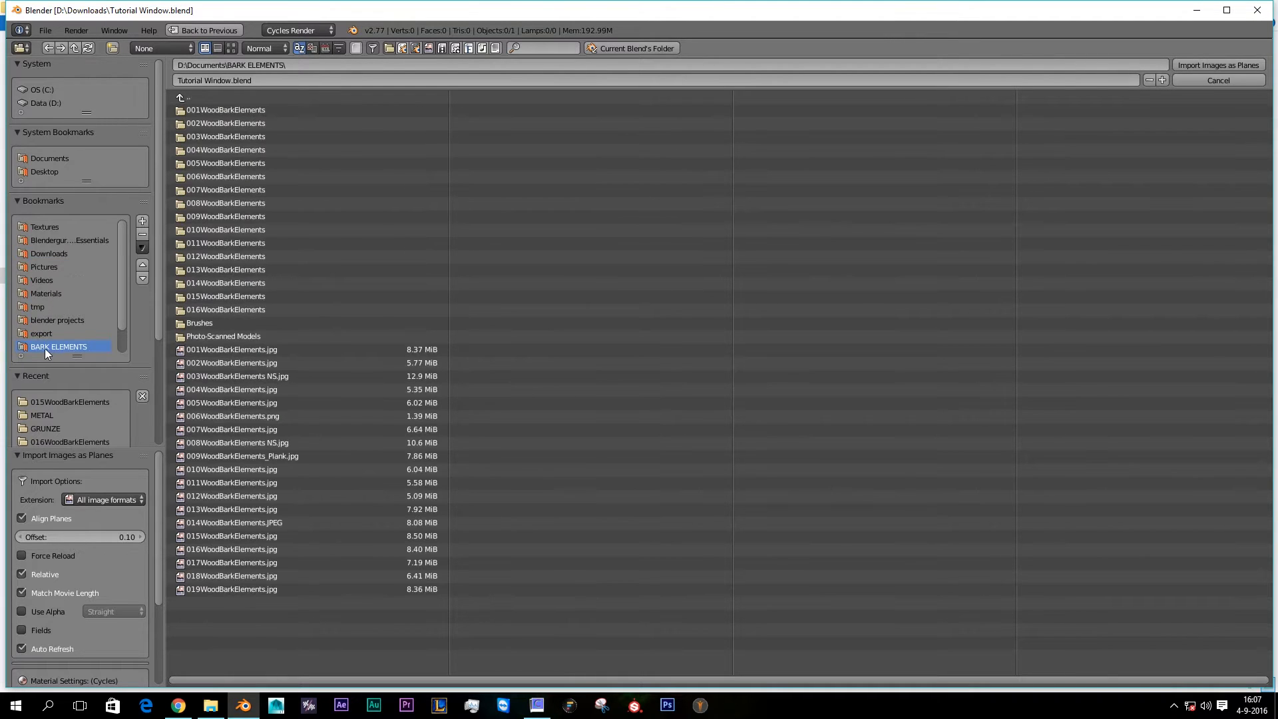
pyautogui.click(227, 48)
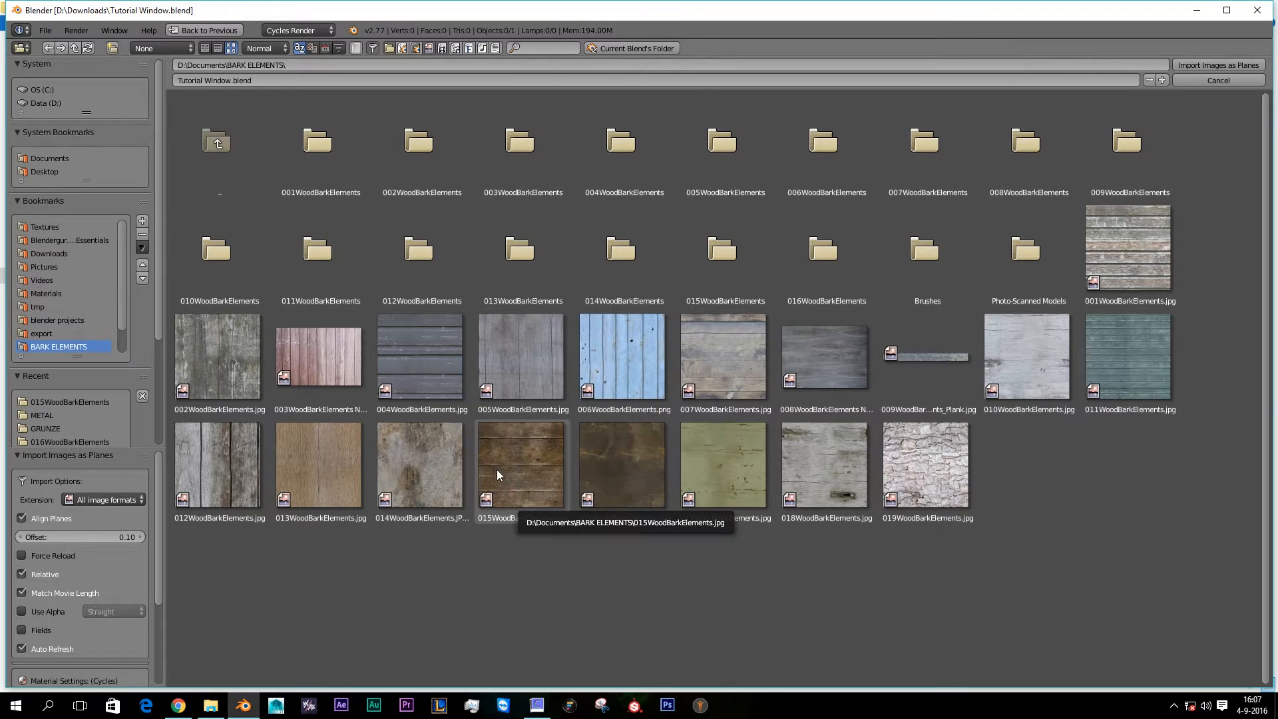
pyautogui.click(731, 277)
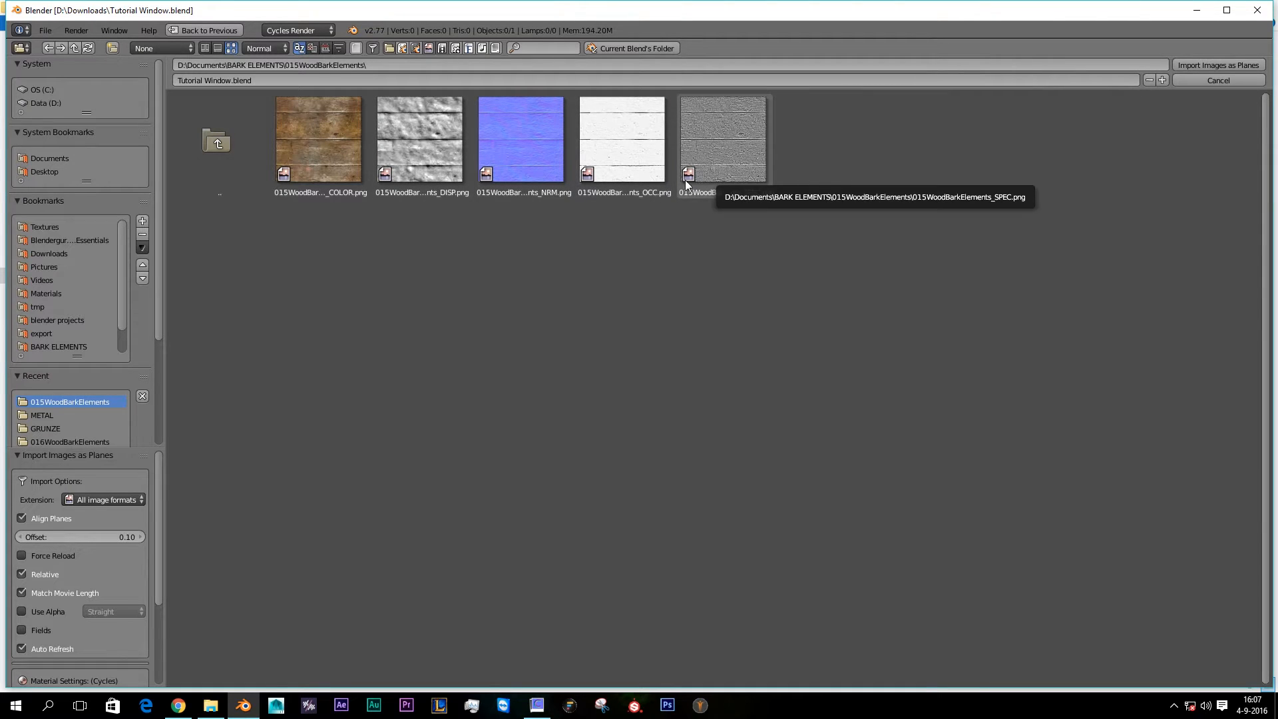
pyautogui.click(347, 186)
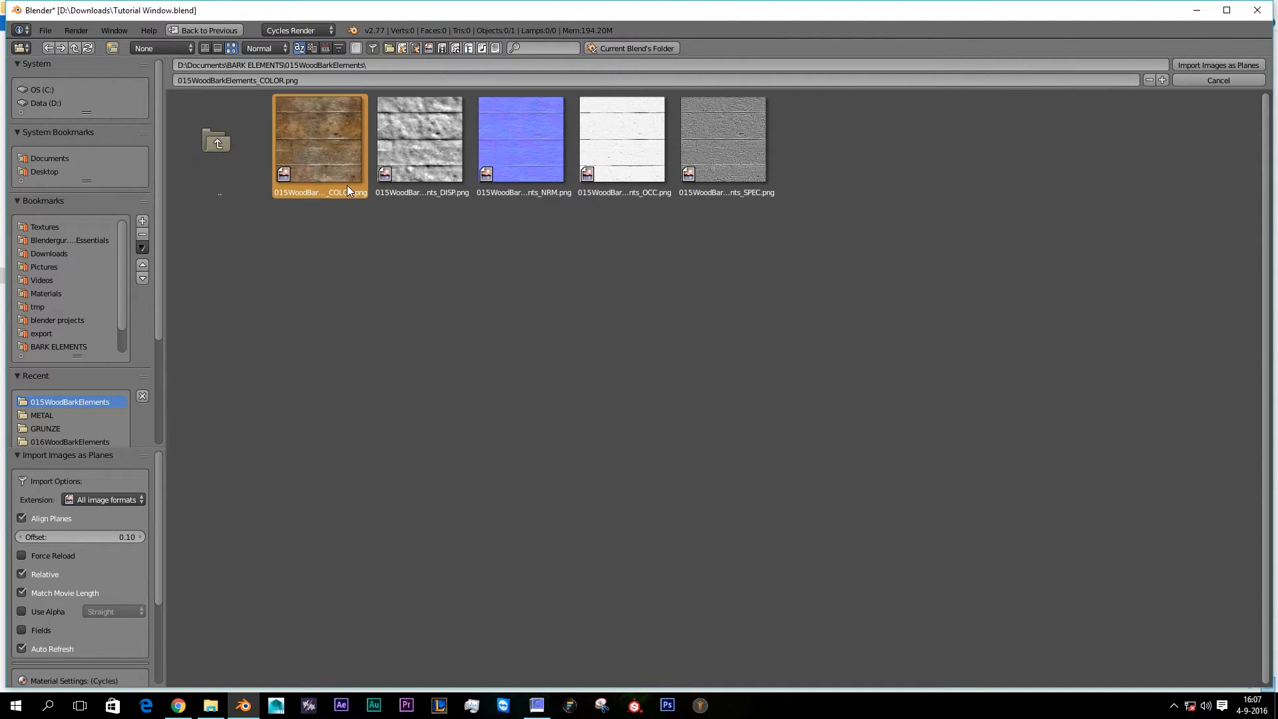
pyautogui.doubleClick(346, 185)
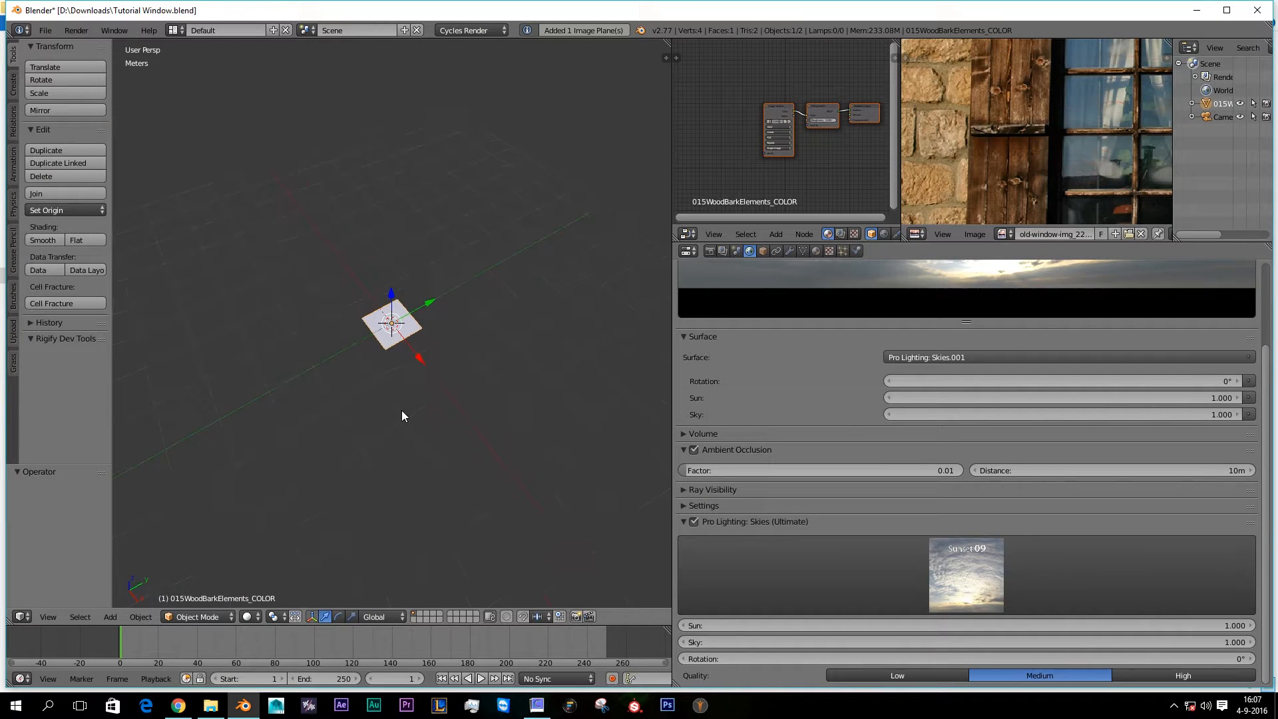
# Step: Scale the imported wood plane up by about 4.96
pyautogui.scroll(3, 390, 408)
pyautogui.scroll(-1, 378, 404)
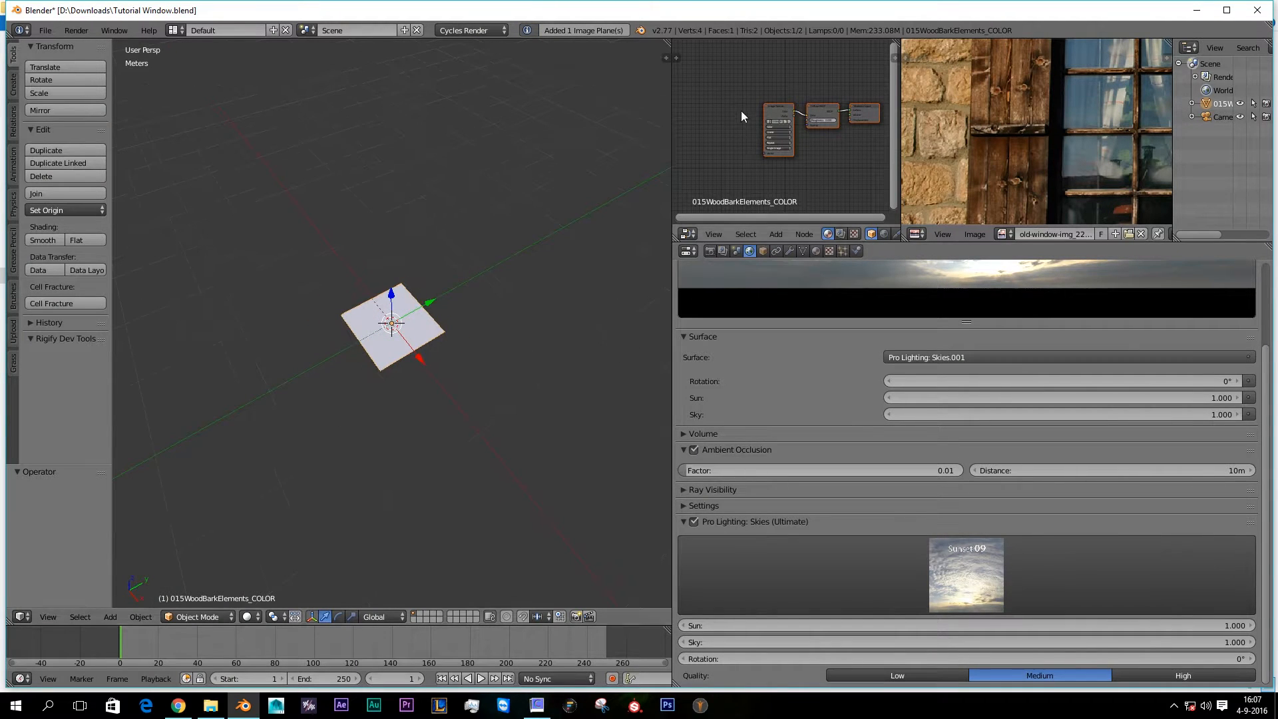
pyautogui.scroll(-6, 420, 314)
pyautogui.scroll(5, 382, 355)
pyautogui.moveTo(462, 392); pyautogui.dragTo(407, 369, button='middle')
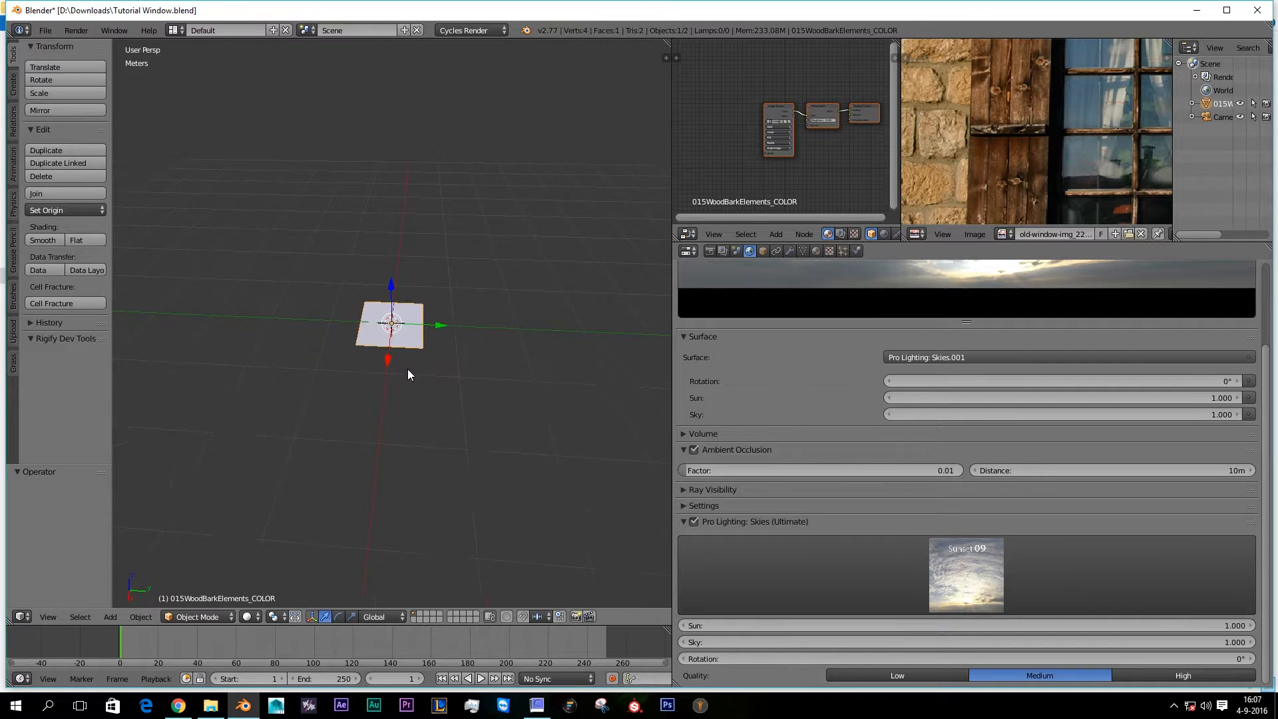
pyautogui.press('s')
pyautogui.click(289, 474)
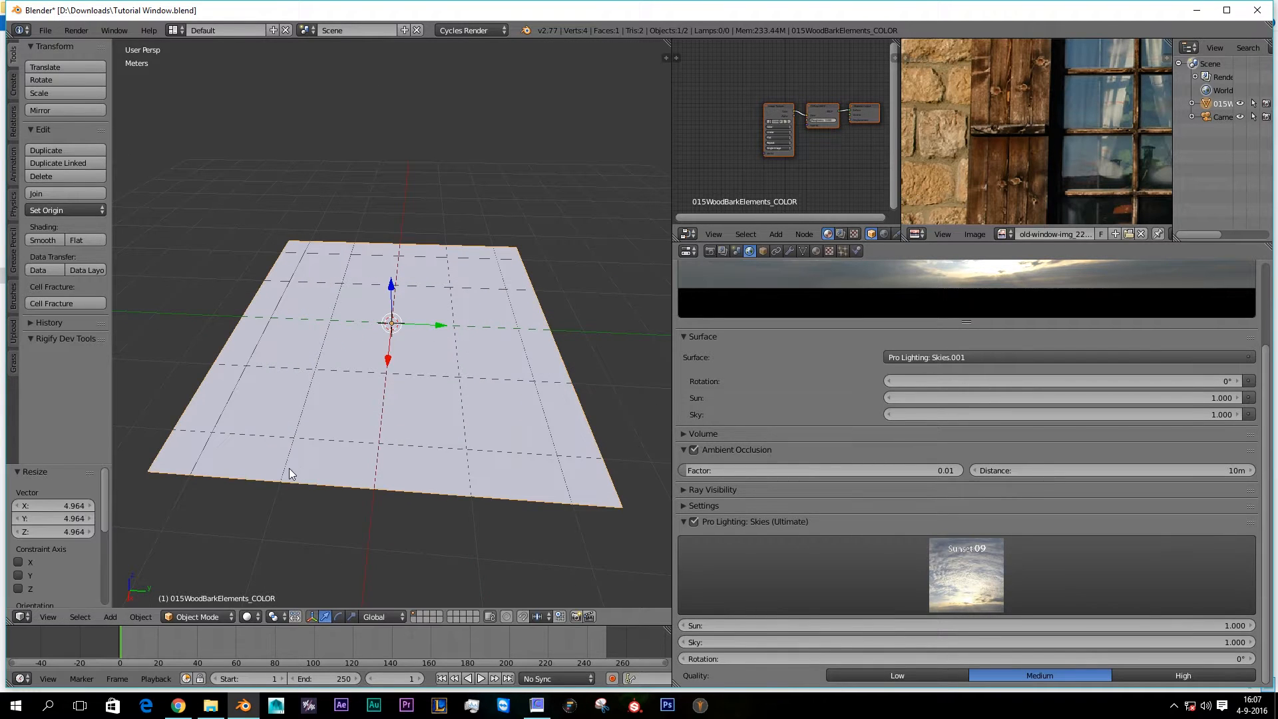
# Step: Replace the wood material's Diffuse BSDF surface with the PBR_Standard_v2 group shader
pyautogui.click(816, 252)
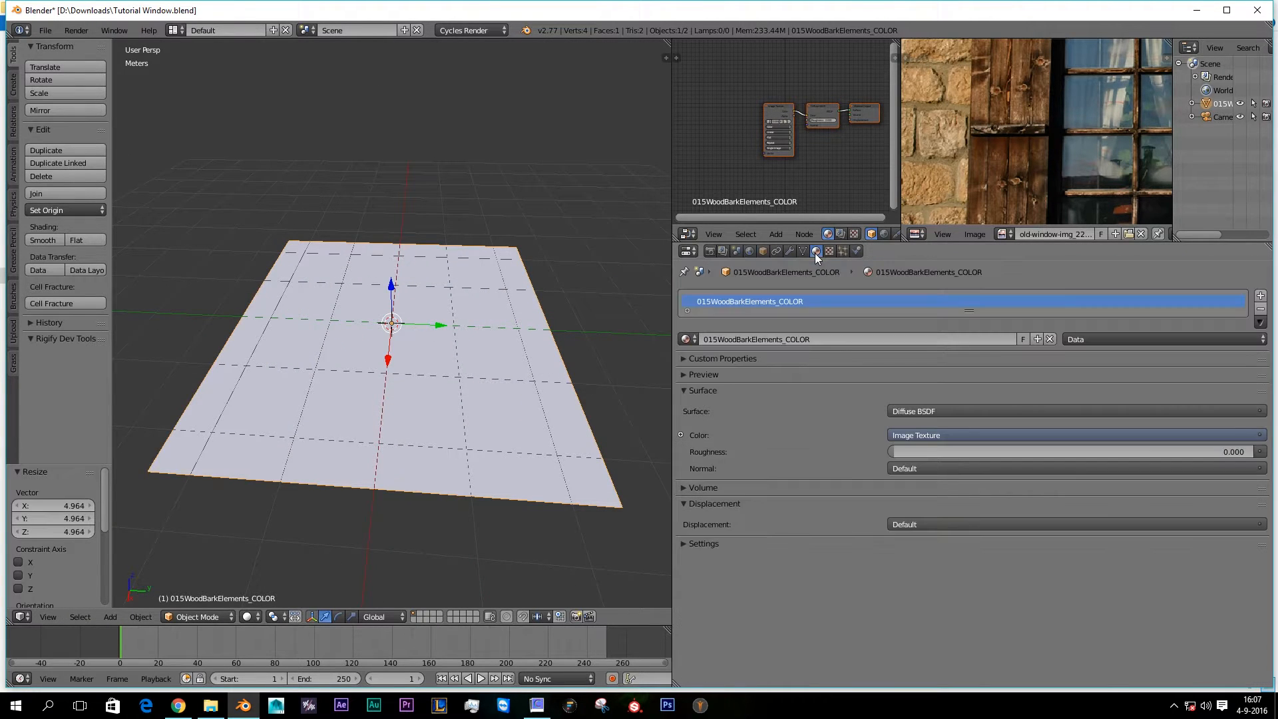
pyautogui.click(911, 412)
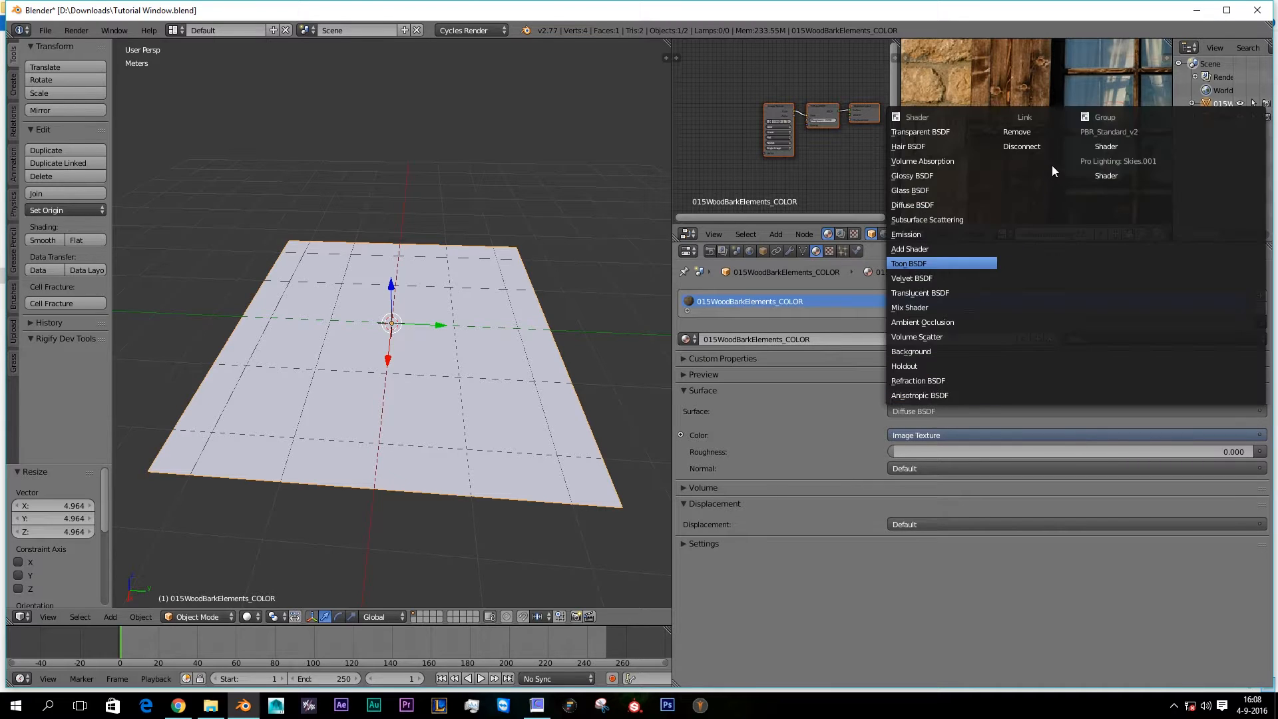
pyautogui.click(1105, 148)
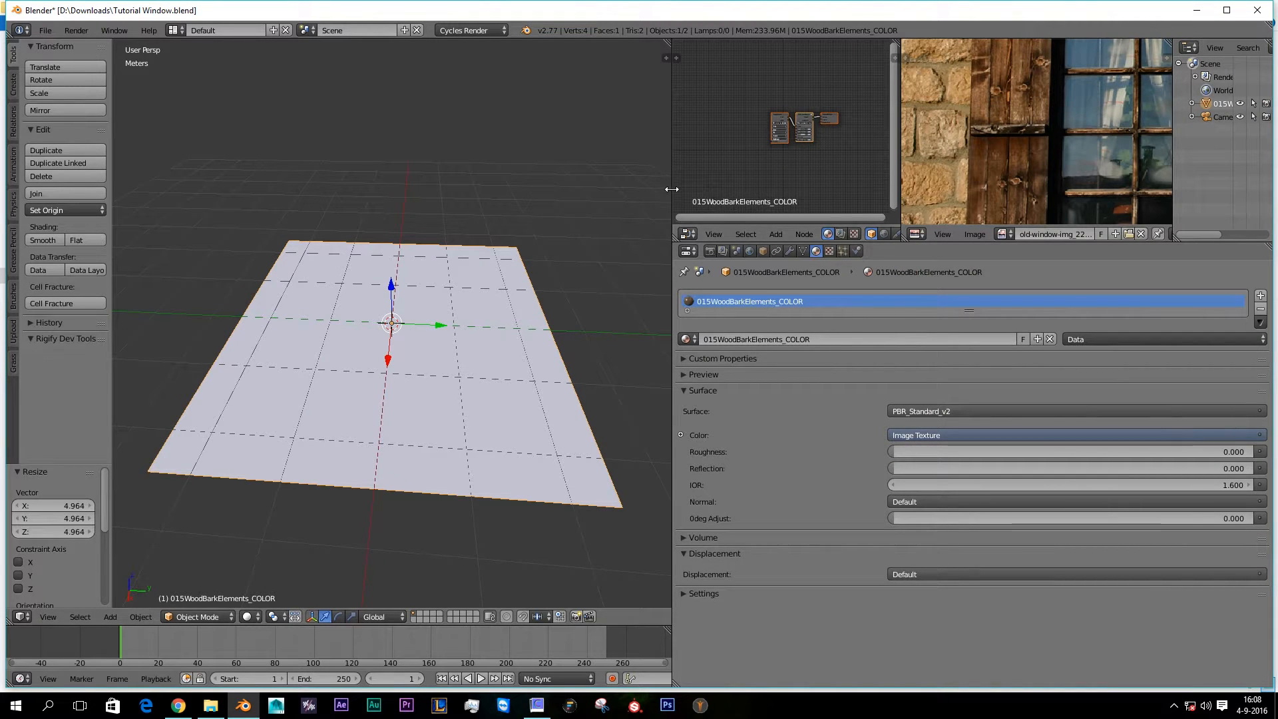
# Step: Give the node and properties editors more width and start the Screencast Keys display in the 3D view
pyautogui.moveTo(673, 189); pyautogui.dragTo(592, 189)
pyautogui.press('n')
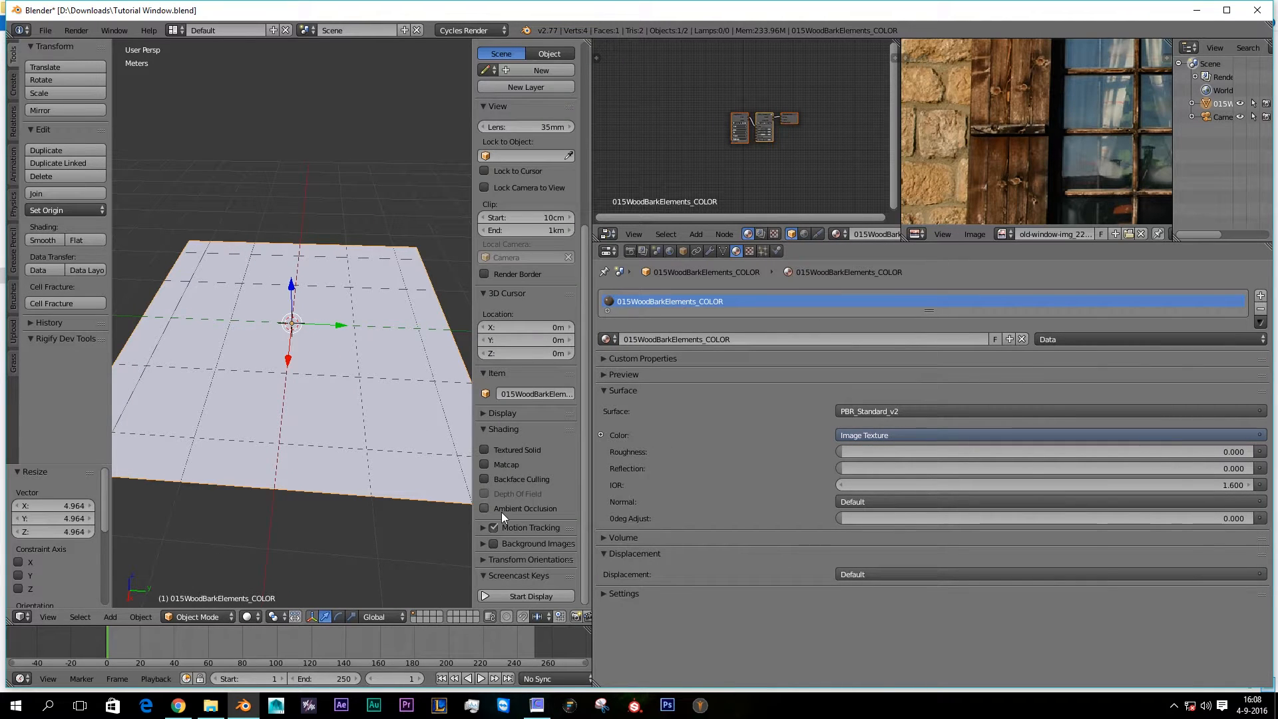
pyautogui.click(538, 598)
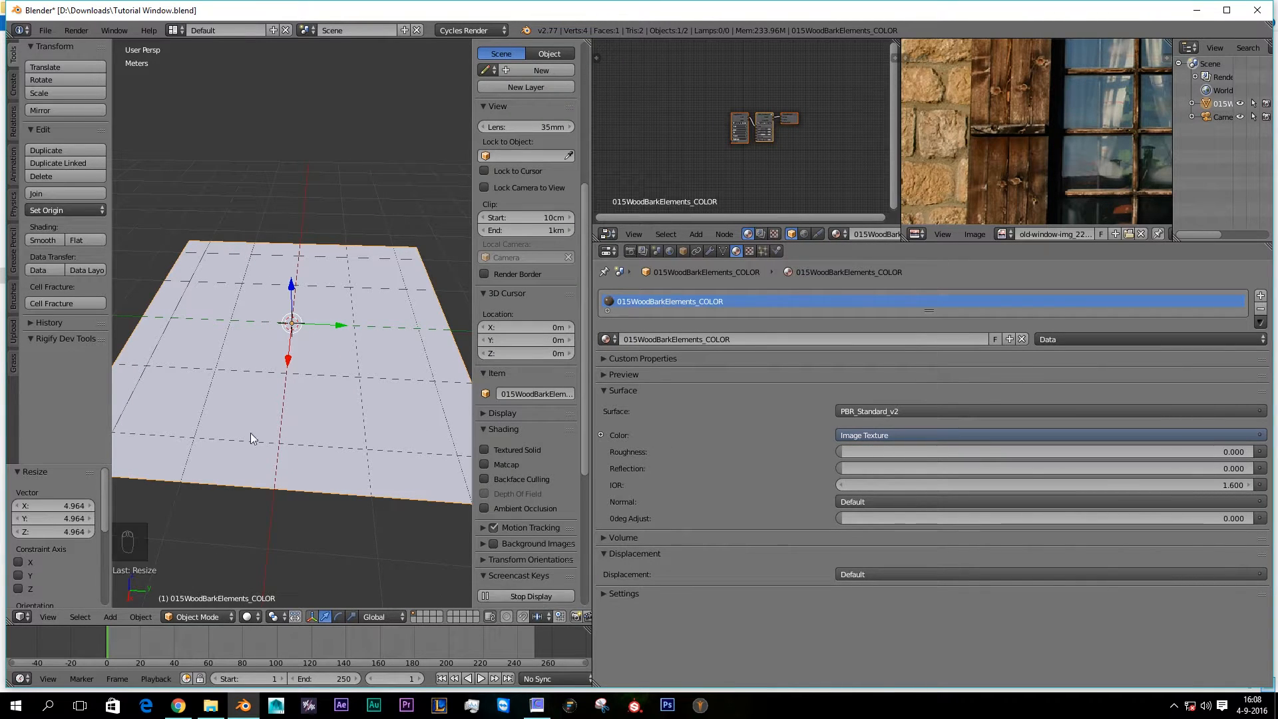
pyautogui.press('n')
pyautogui.press('n')
pyautogui.press('n')
pyautogui.press('n')
pyautogui.press('n')
pyautogui.press('n')
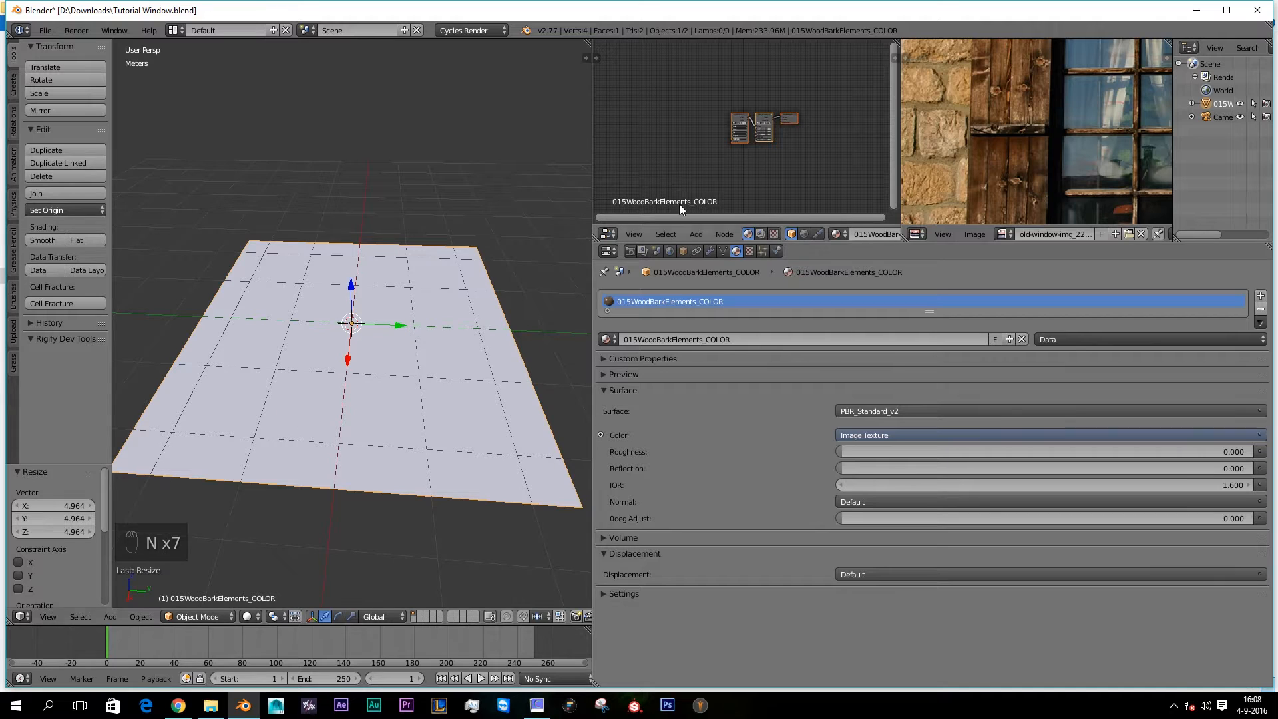
# Step: Enlarge the node editor in both directions and move the colour Image Texture node up and away from the shader group
pyautogui.moveTo(900, 133); pyautogui.dragTo(1158, 133)
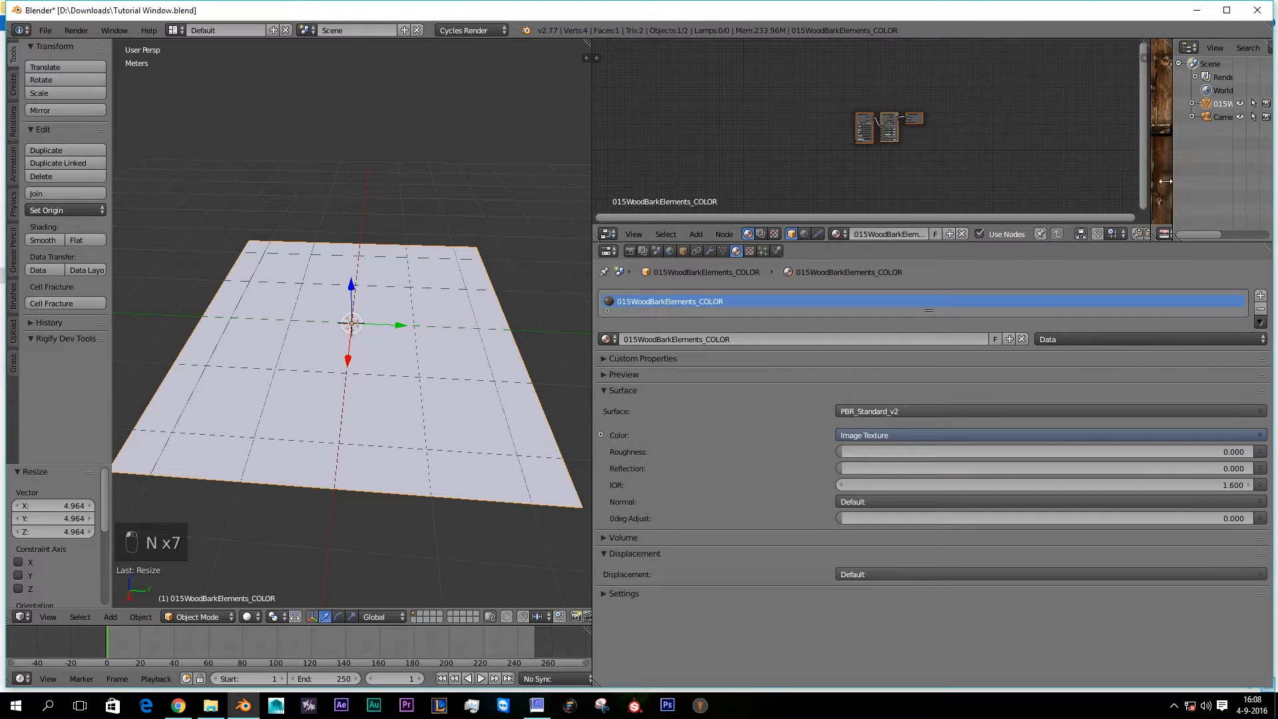
pyautogui.moveTo(964, 243); pyautogui.dragTo(945, 350)
pyautogui.scroll(5, 876, 233)
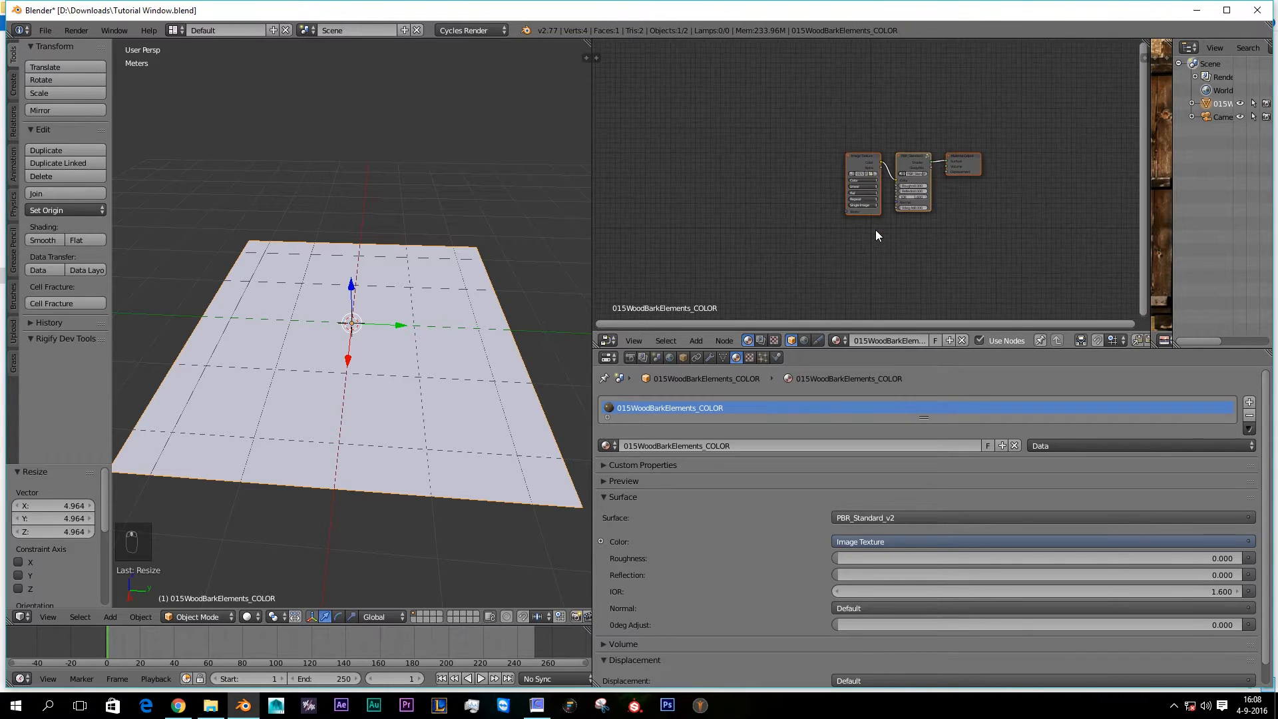
pyautogui.moveTo(873, 233); pyautogui.dragTo(729, 233, button='middle')
pyautogui.scroll(2, 730, 229)
pyautogui.moveTo(804, 126); pyautogui.dragTo(756, 60)
pyautogui.scroll(-4, 809, 135)
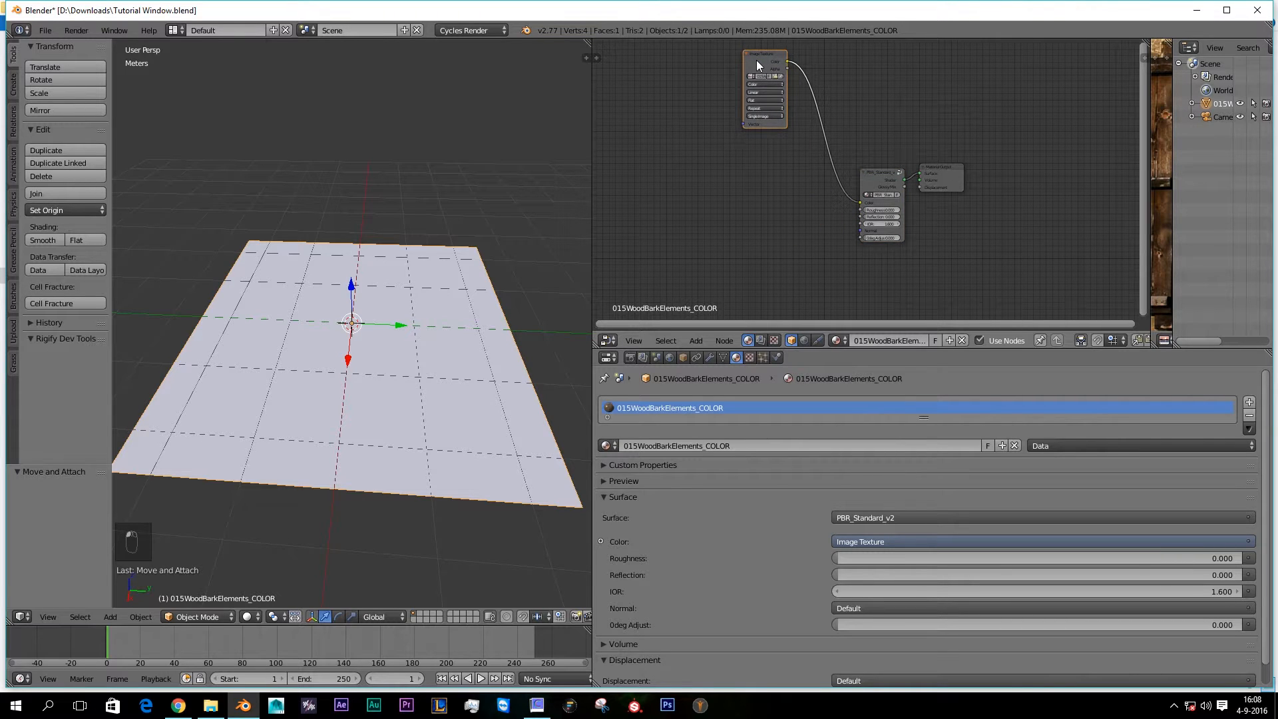
# Step: Duplicate the colour Image Texture node below the original and set the copy to Non-Color Data
pyautogui.hotkey('shift', 'd')
pyautogui.click(753, 161)
pyautogui.scroll(3, 826, 123)
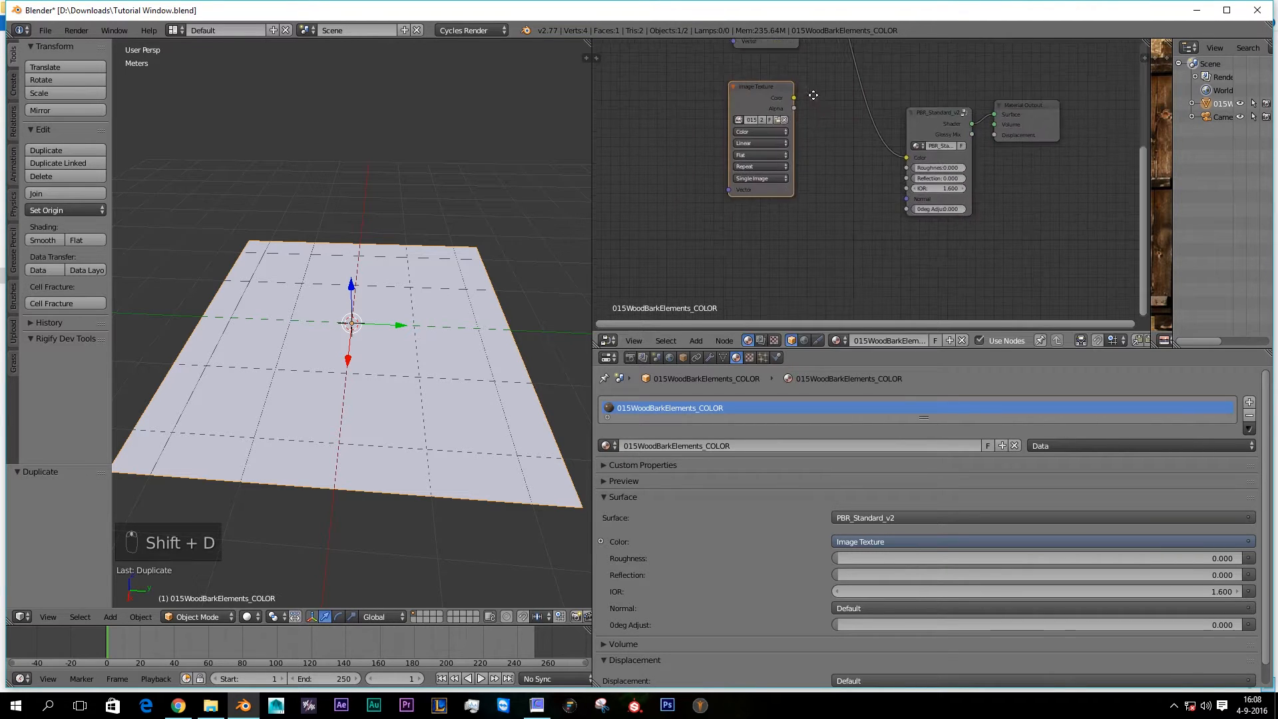
pyautogui.scroll(-2, 826, 123)
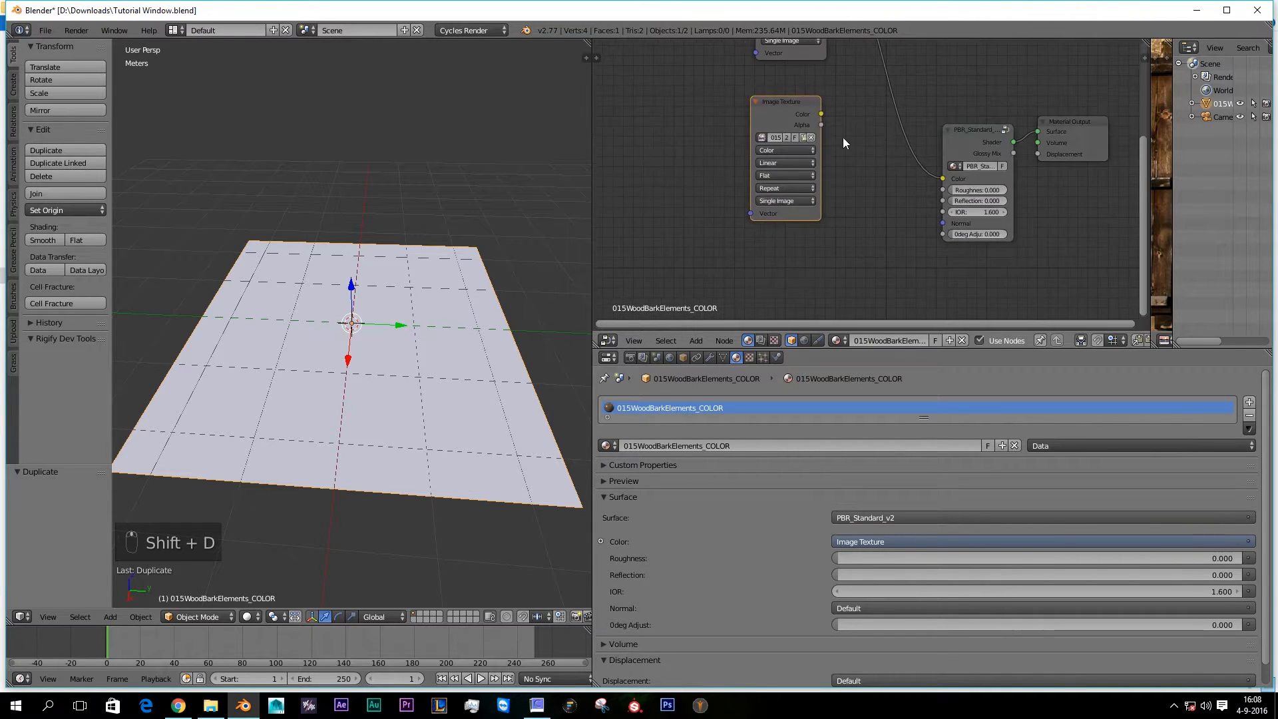
pyautogui.click(792, 138)
pyautogui.click(785, 117)
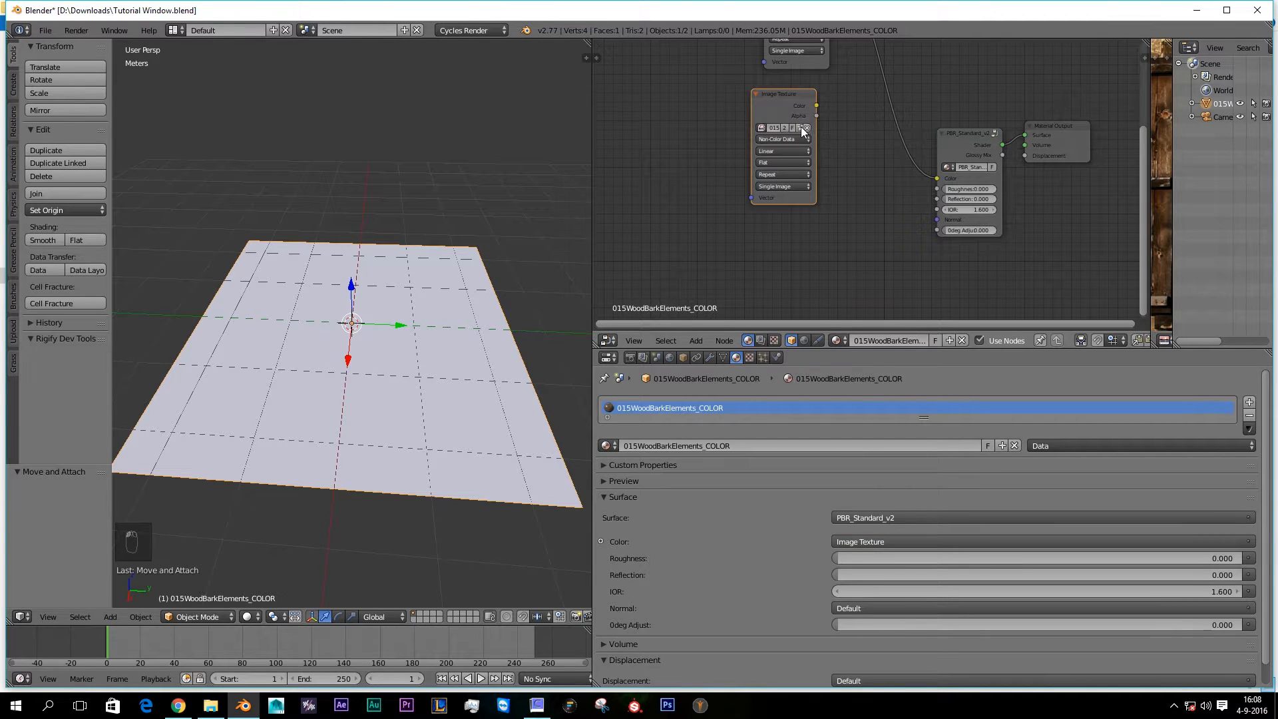
# Step: Load 015WoodBarkElements_SPEC.png into the duplicated texture node and connect its colour output to the shader's Roughness input
pyautogui.click(801, 126)
pyautogui.doubleClick(761, 153)
pyautogui.moveTo(817, 106); pyautogui.dragTo(744, 111)
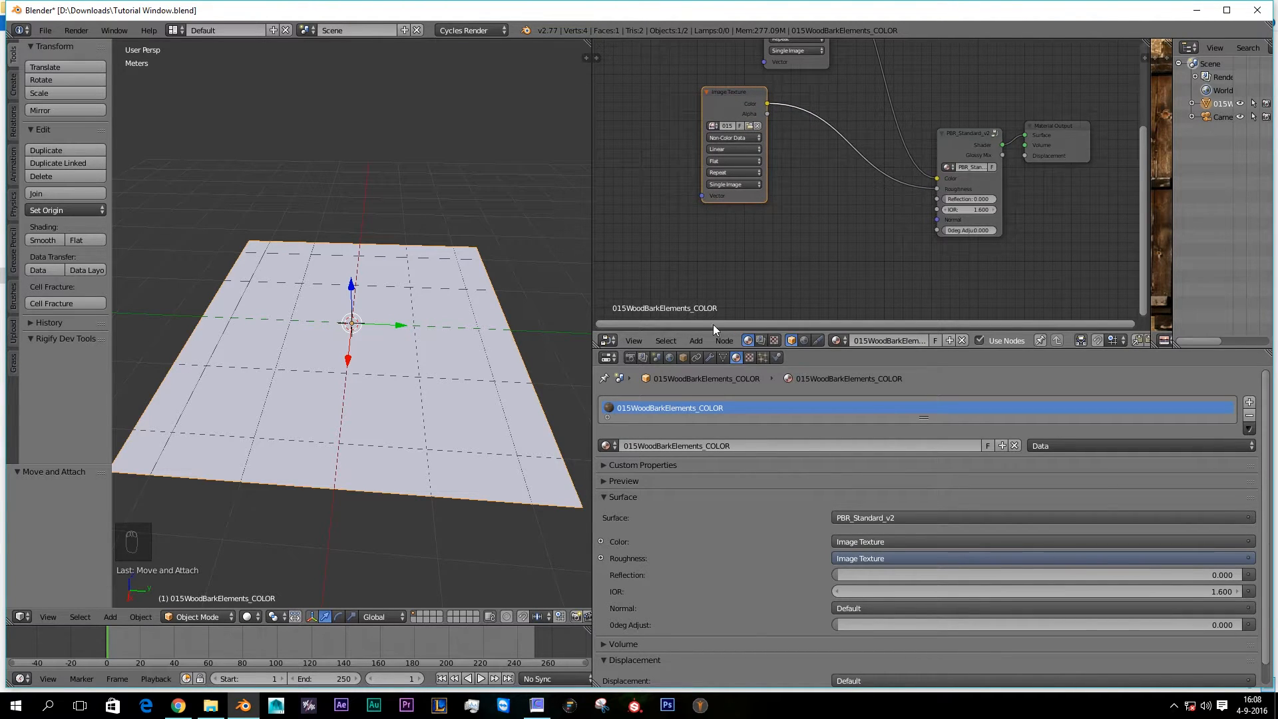
pyautogui.moveTo(726, 100); pyautogui.dragTo(704, 72)
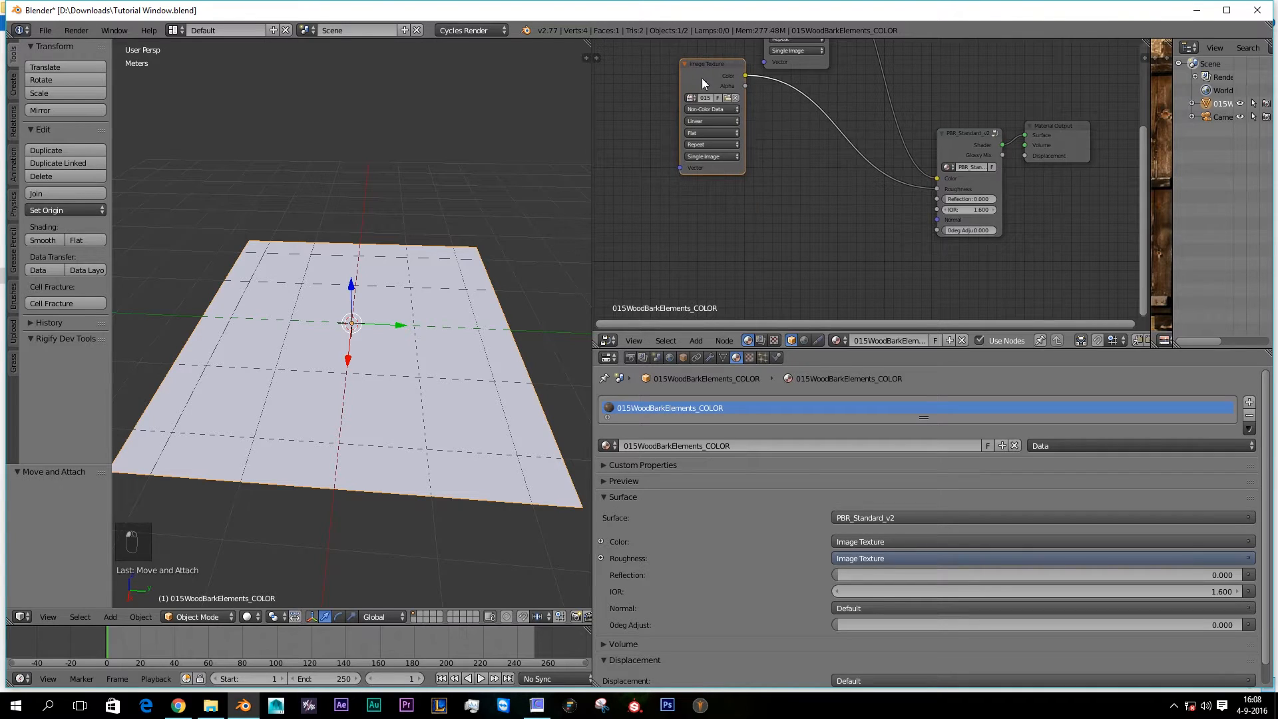
# Step: Insert an Invert node between the specular texture and the shader's Roughness input
pyautogui.click(695, 340)
pyautogui.moveTo(735, 264)
pyautogui.click(808, 289)
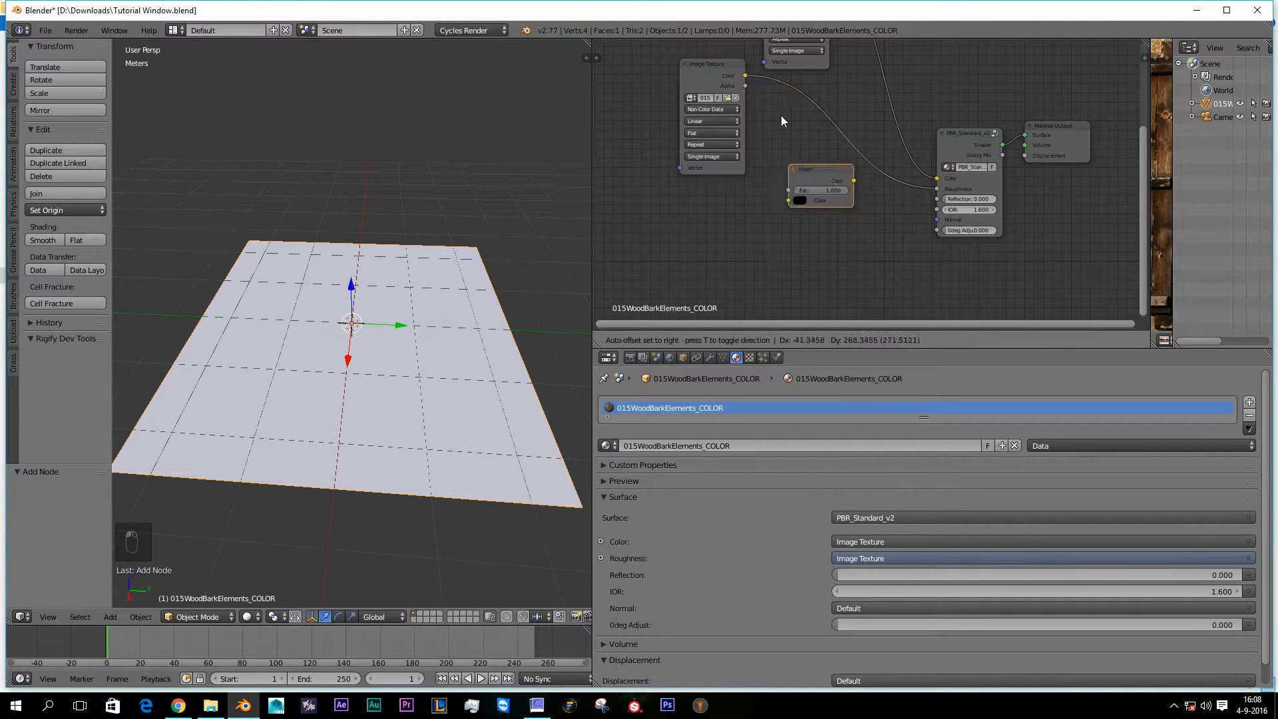
pyautogui.click(782, 98)
pyautogui.scroll(-2, 942, 143)
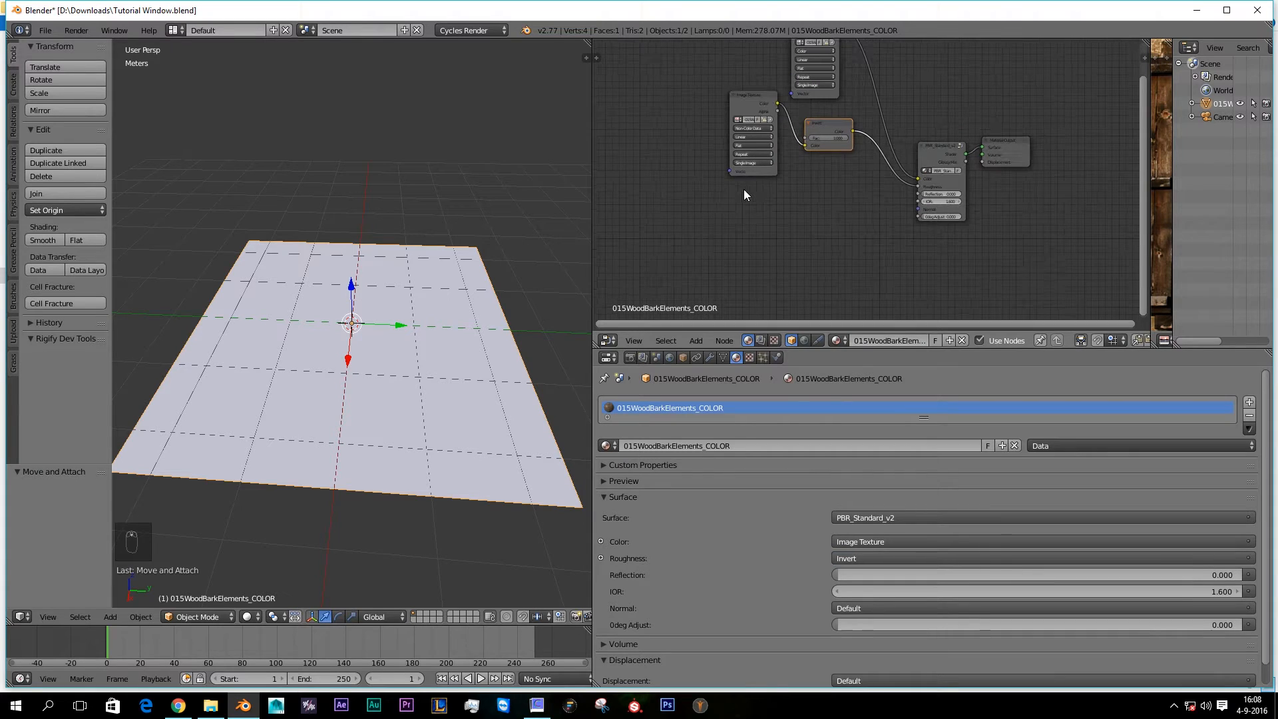
# Step: Duplicate the specular texture node, load the 015WoodBarkElements NRM image into the copy, and connect its colour to the shader's Normal input
pyautogui.click(733, 105)
pyautogui.hotkey('shift', 'd')
pyautogui.click(736, 186)
pyautogui.click(749, 199)
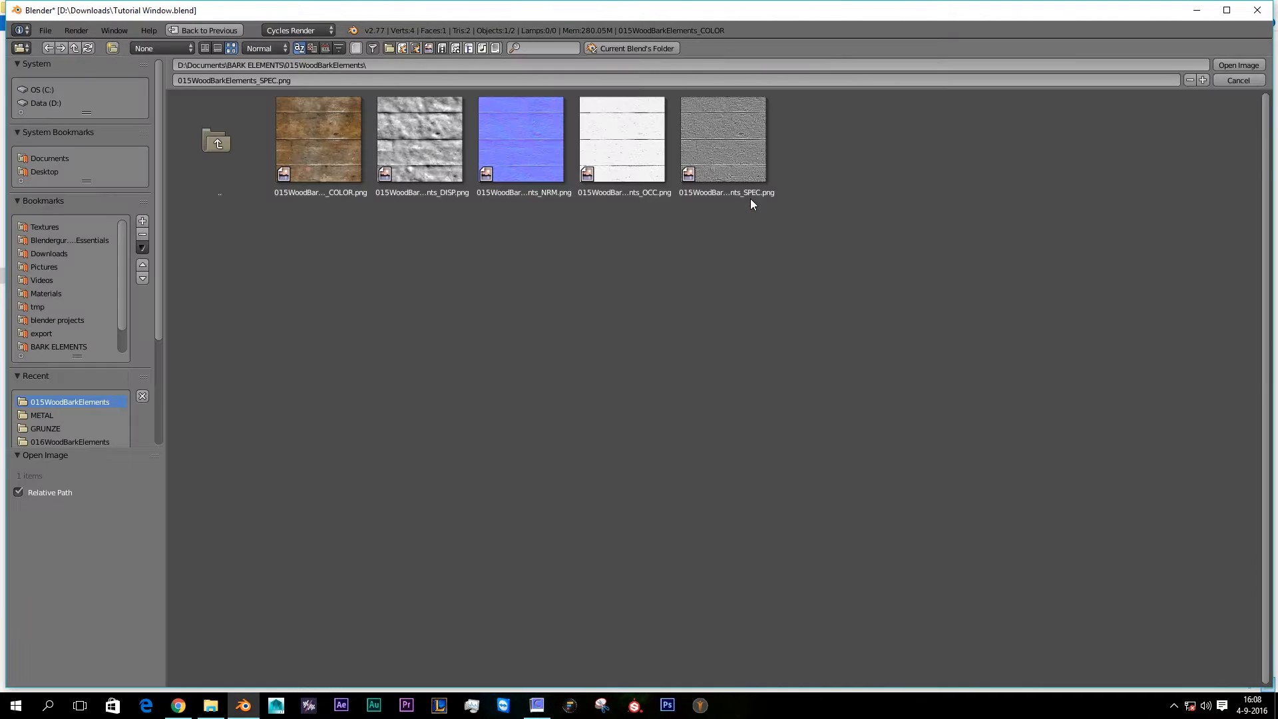
pyautogui.doubleClick(533, 175)
pyautogui.moveTo(742, 152); pyautogui.dragTo(893, 176)
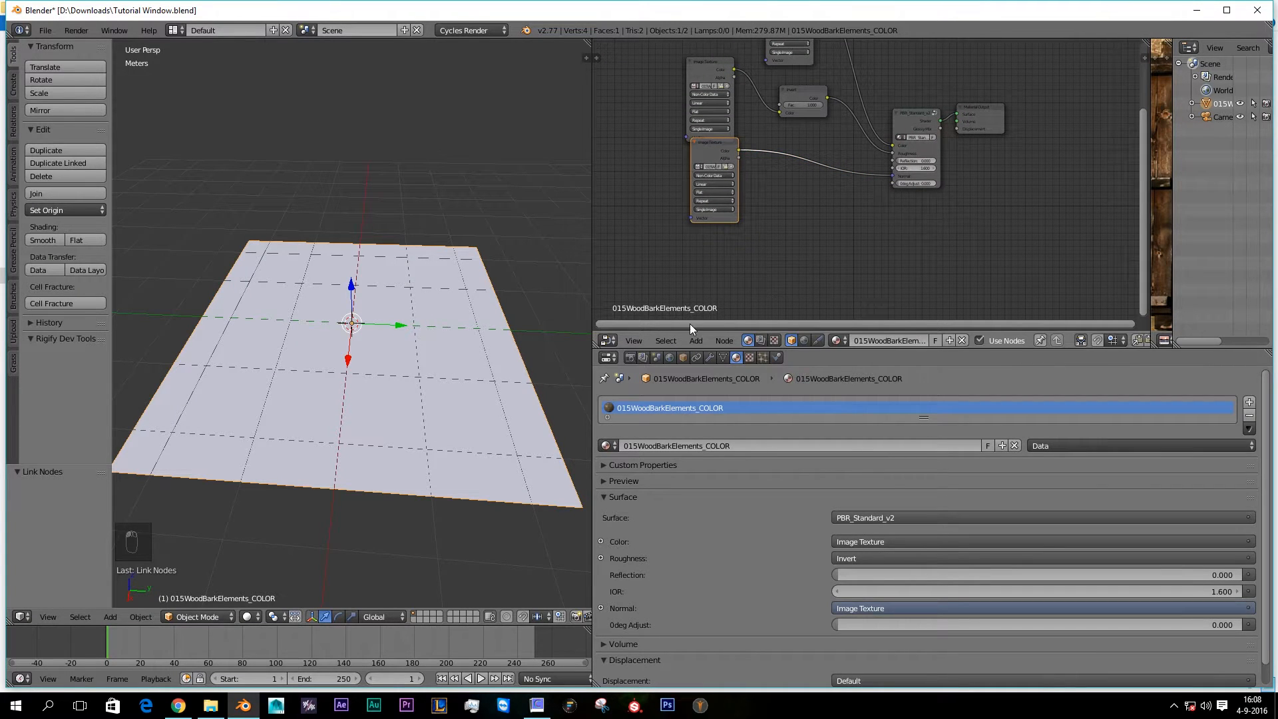
# Step: Insert a Normal Map node between the NRM image texture and the shader's Normal input
pyautogui.hotkey('shift', 'a')
pyautogui.moveTo(731, 326)
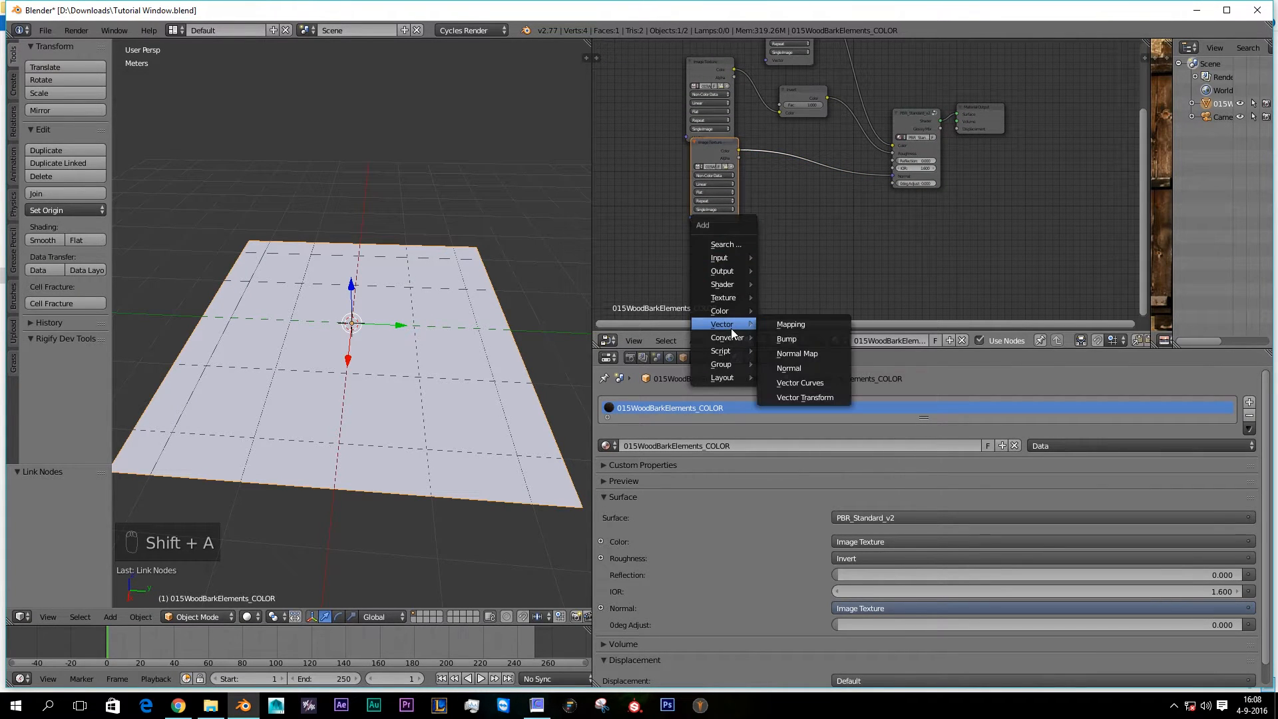
pyautogui.click(798, 349)
pyautogui.click(802, 150)
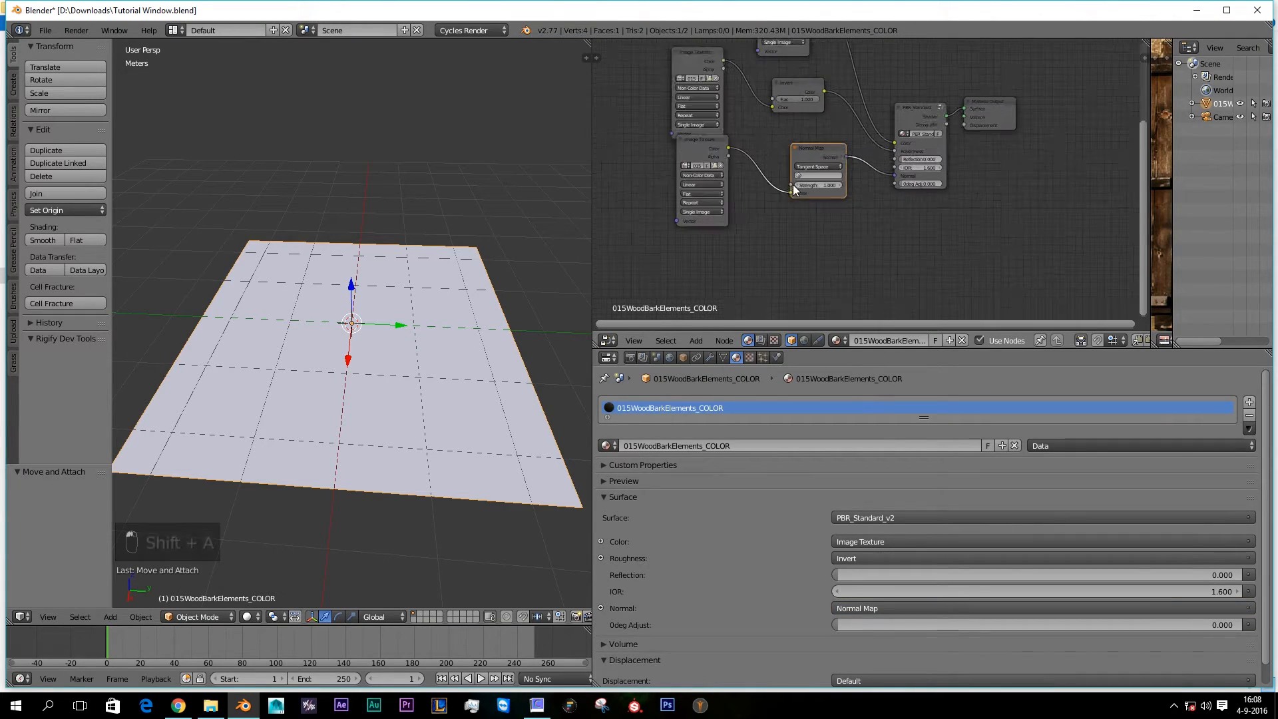
# Step: Preview the textured plane in rendered shading and examine its surface up close
pyautogui.hotkey('shift', 'z')
pyautogui.moveTo(321, 391)
pyautogui.mouseDown(button='middle')
pyautogui.moveTo(388, 360)
pyautogui.moveTo(400, 333)
pyautogui.moveTo(238, 370)
pyautogui.moveTo(305, 366)
pyautogui.moveTo(265, 365)
pyautogui.moveTo(337, 382)
pyautogui.moveTo(229, 333)
pyautogui.moveTo(314, 332)
pyautogui.moveTo(189, 363)
pyautogui.moveTo(337, 351)
pyautogui.moveTo(229, 352)
pyautogui.moveTo(341, 377)
pyautogui.moveTo(425, 367)
pyautogui.moveTo(366, 362)
pyautogui.mouseUp(button='middle')
pyautogui.scroll(3, 399, 370)
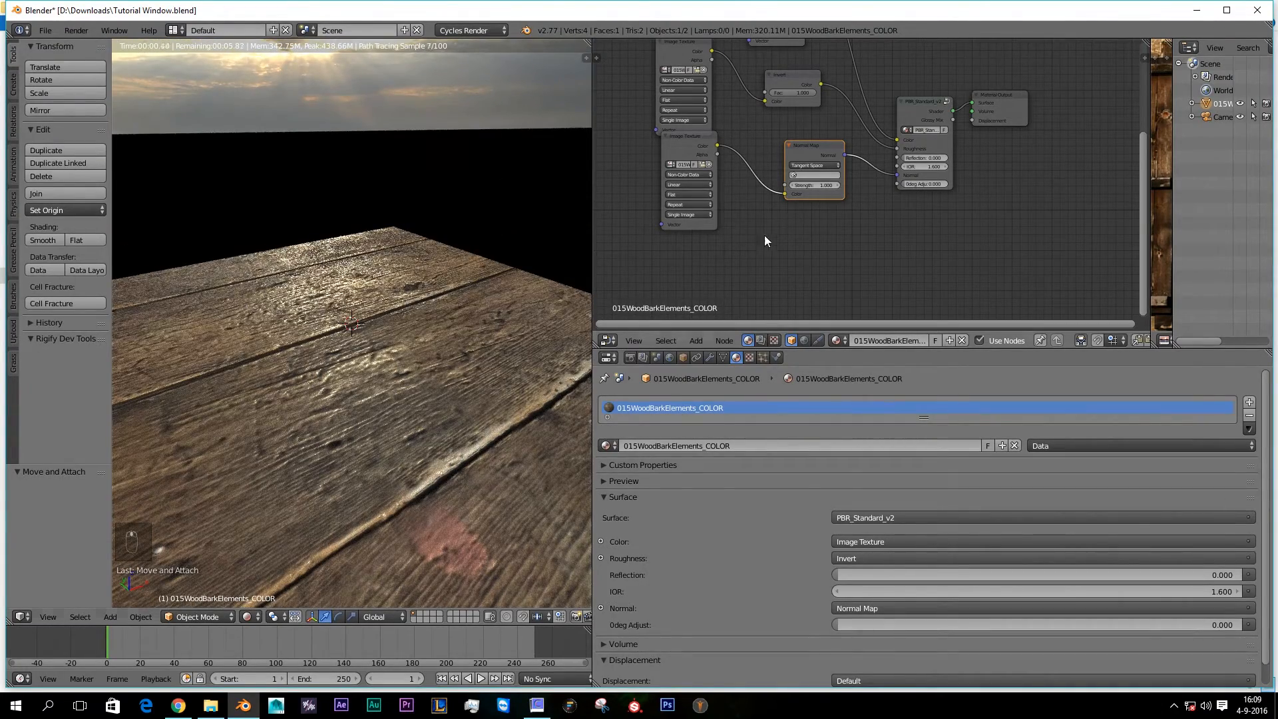
# Step: Move the Invert node closer to the specular image texture node
pyautogui.moveTo(829, 234); pyautogui.dragTo(866, 334, button='middle')
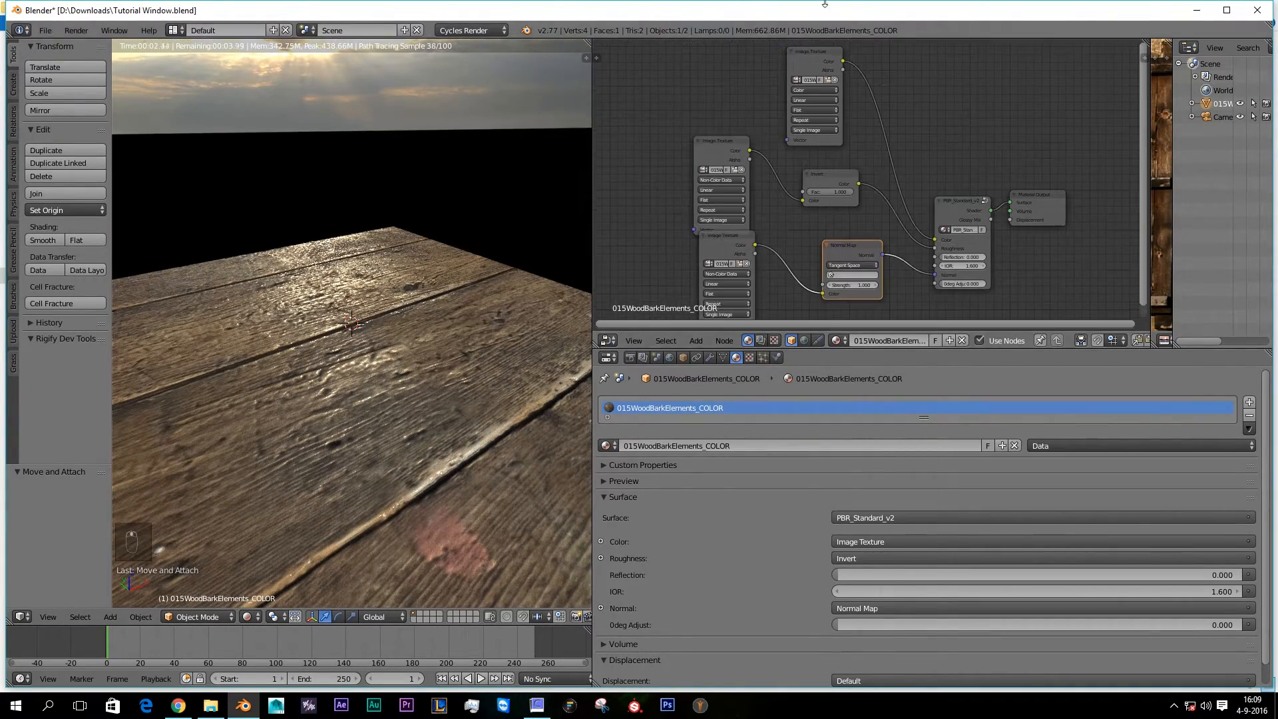
pyautogui.scroll(-2, 812, 226)
pyautogui.scroll(2, 836, 215)
pyautogui.scroll(3, 837, 213)
pyautogui.press('g')
pyautogui.click(786, 173)
pyautogui.moveTo(821, 186); pyautogui.dragTo(784, 167)
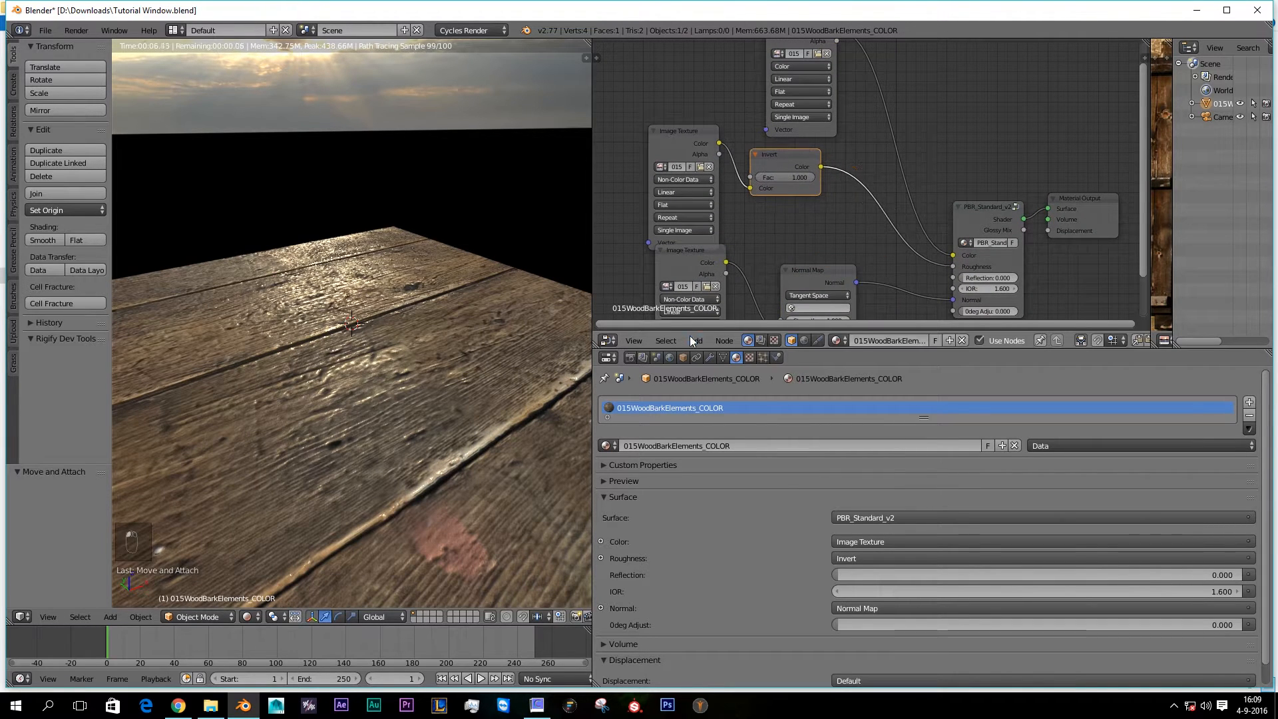
# Step: Try a Less/More Slider group between the Invert node and the shader's Roughness input, and delete it again
pyautogui.click(696, 340)
pyautogui.moveTo(732, 206)
pyautogui.click(797, 253)
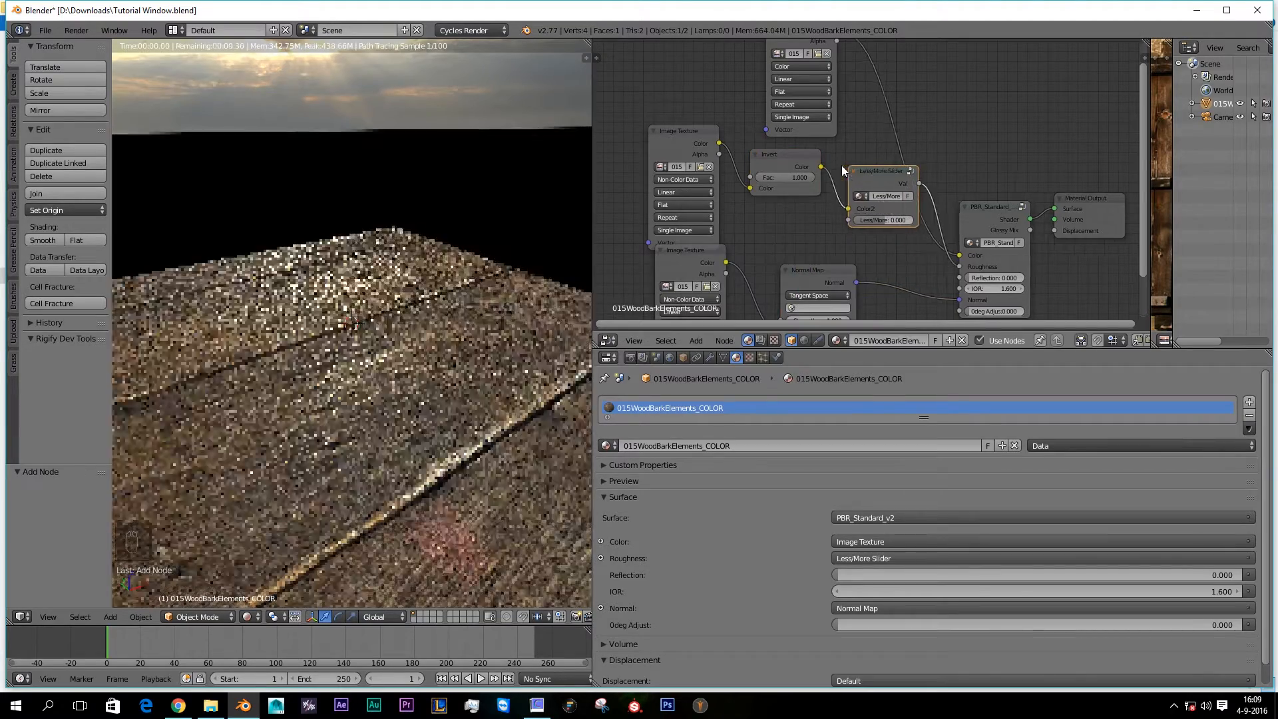
pyautogui.click(914, 194)
pyautogui.scroll(2, 914, 194)
pyautogui.moveTo(862, 205); pyautogui.dragTo(972, 266)
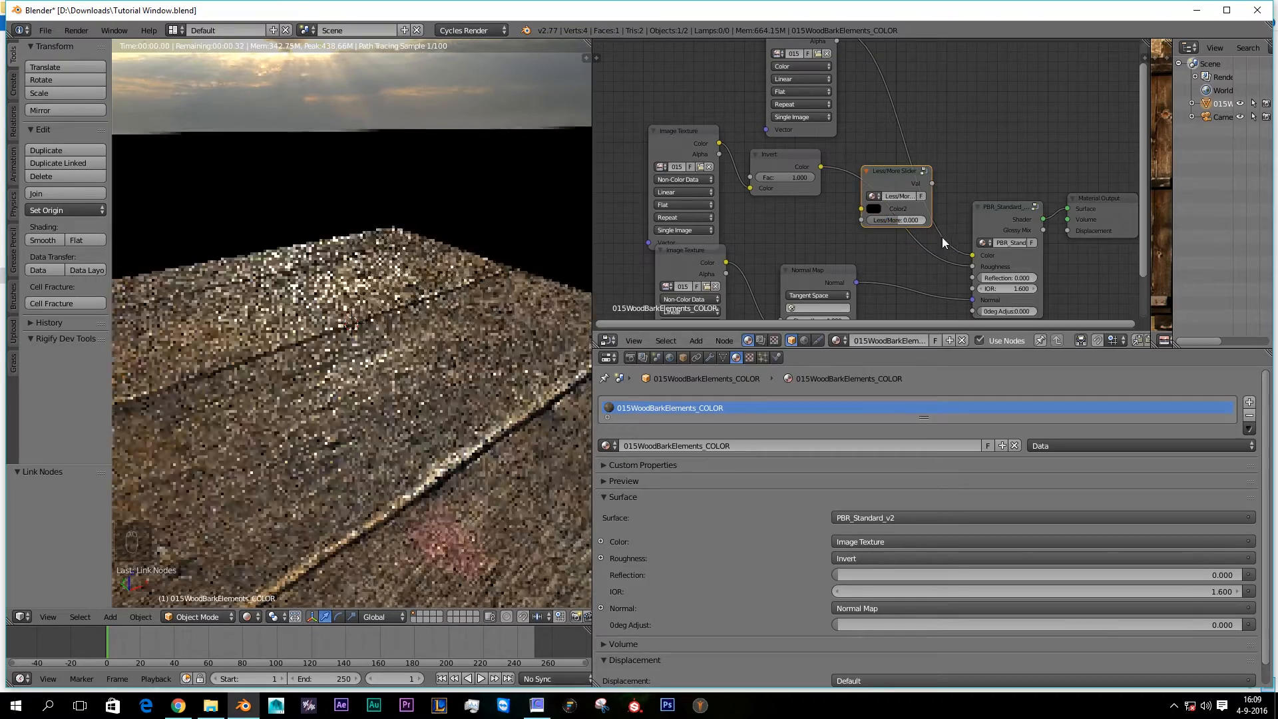
pyautogui.press('Delete')
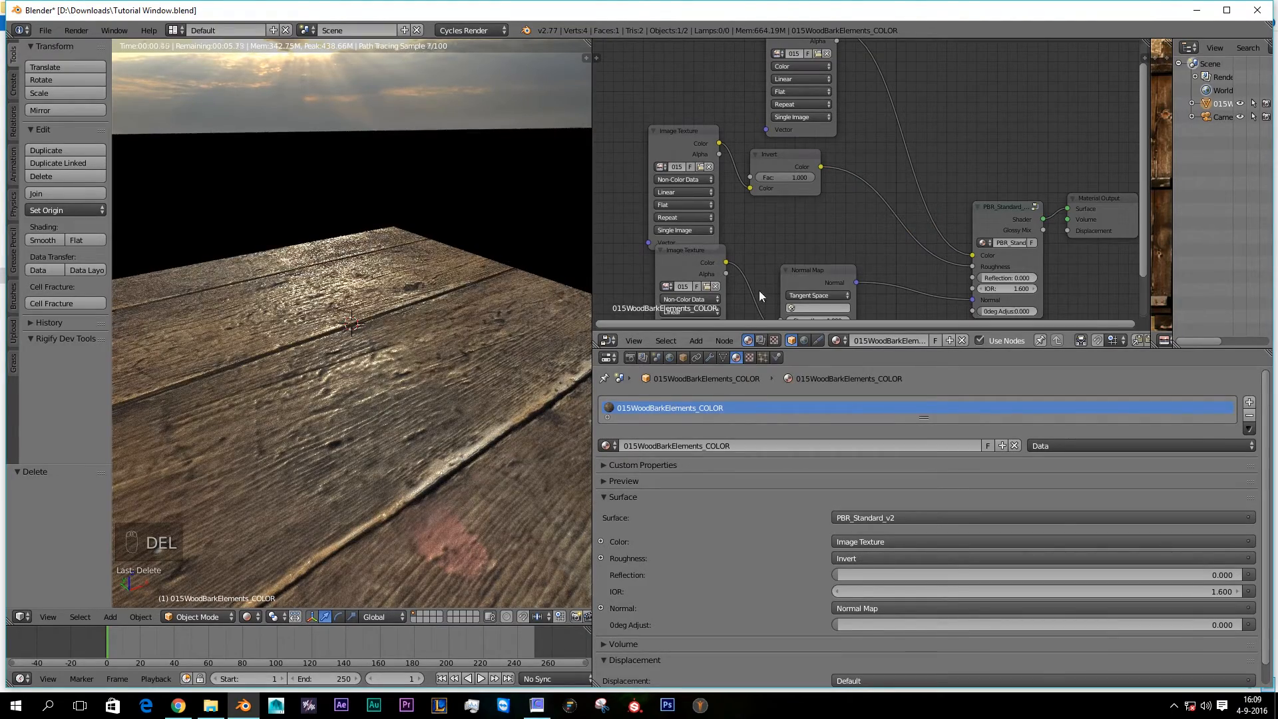
# Step: Try a ColorRamp node after the Invert node, delete it, and reconnect Invert to the shader's Roughness input
pyautogui.click(696, 340)
pyautogui.moveTo(737, 236)
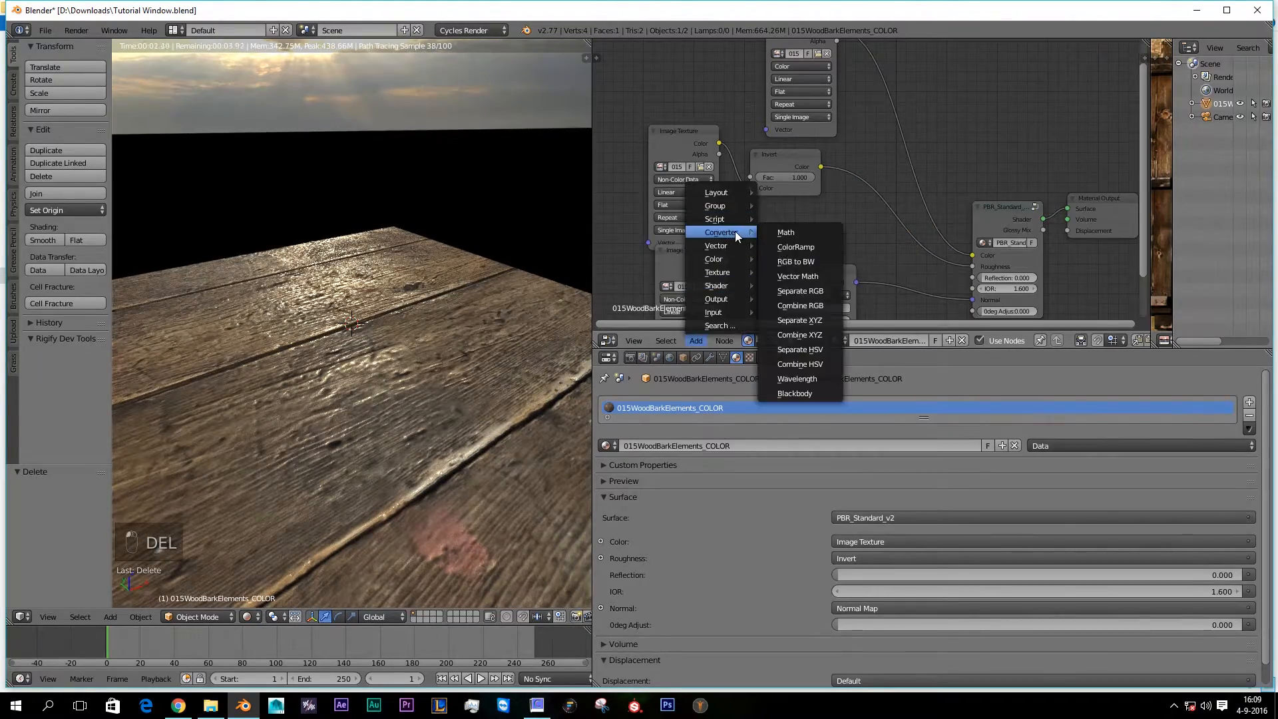
pyautogui.click(787, 251)
pyautogui.click(871, 233)
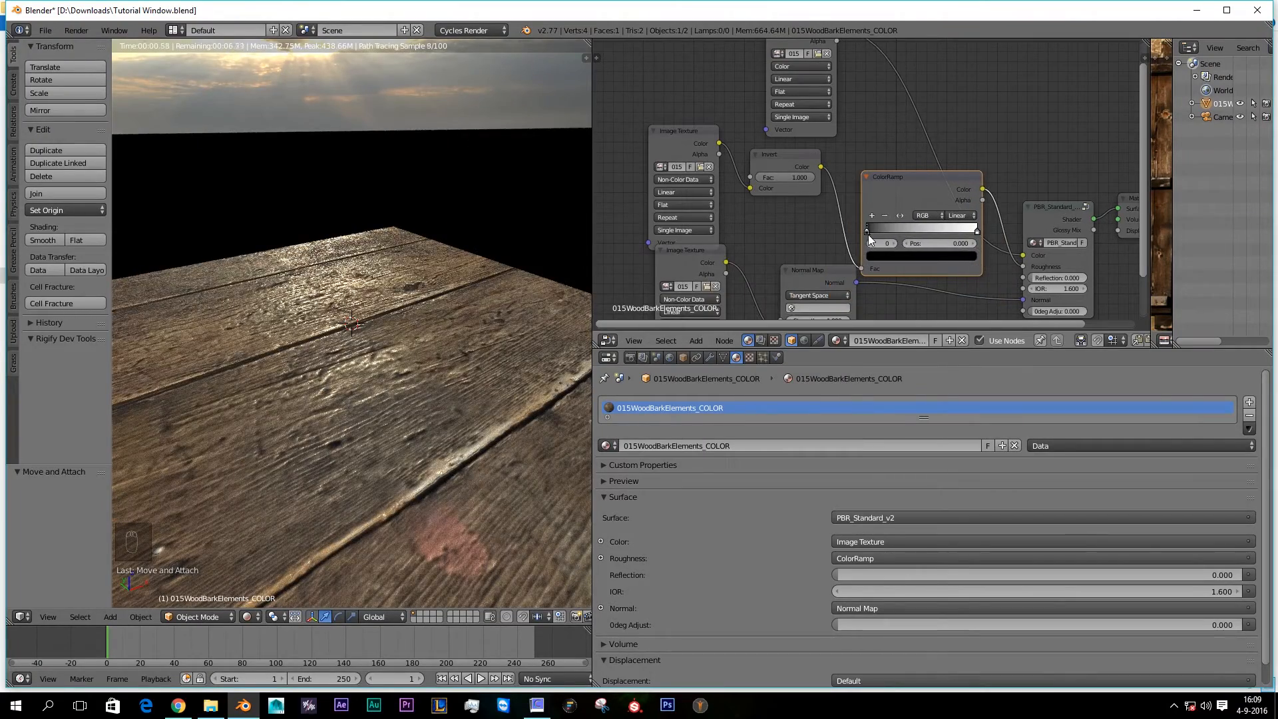
pyautogui.press('Delete')
pyautogui.scroll(-1, 866, 199)
pyautogui.moveTo(825, 169); pyautogui.dragTo(1000, 255)
# Step: Widen the image editor beside the node editor to expose the window reference photo
pyautogui.scroll(-5, 486, 293)
pyautogui.scroll(8, 521, 379)
pyautogui.moveTo(522, 381); pyautogui.dragTo(412, 433, button='middle')
pyautogui.scroll(-4, 373, 421)
pyautogui.scroll(2, 432, 446)
pyautogui.scroll(-3, 431, 450)
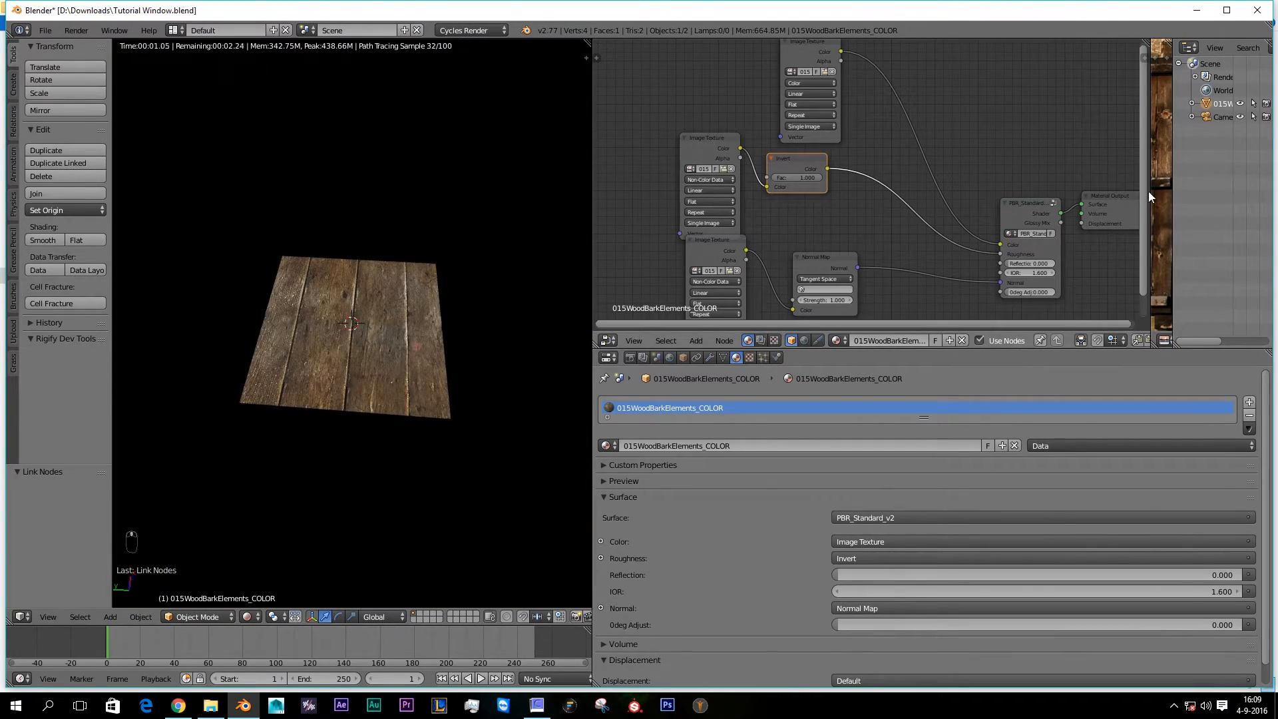
pyautogui.moveTo(1149, 198); pyautogui.dragTo(837, 197)
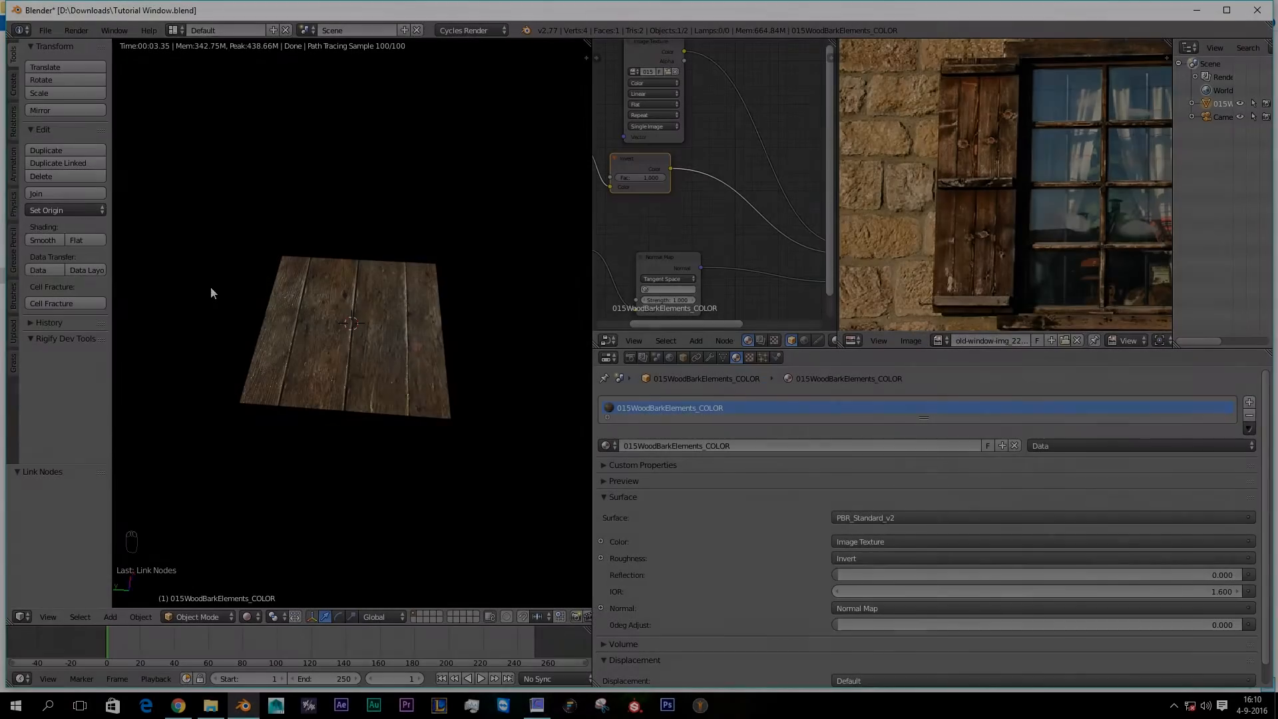
# Step: Enter Edit Mode on the wood plane, show the whole reference photo, and switch the viewport to Material shading
pyautogui.press('z')
pyautogui.press('z')
pyautogui.press('Tab')
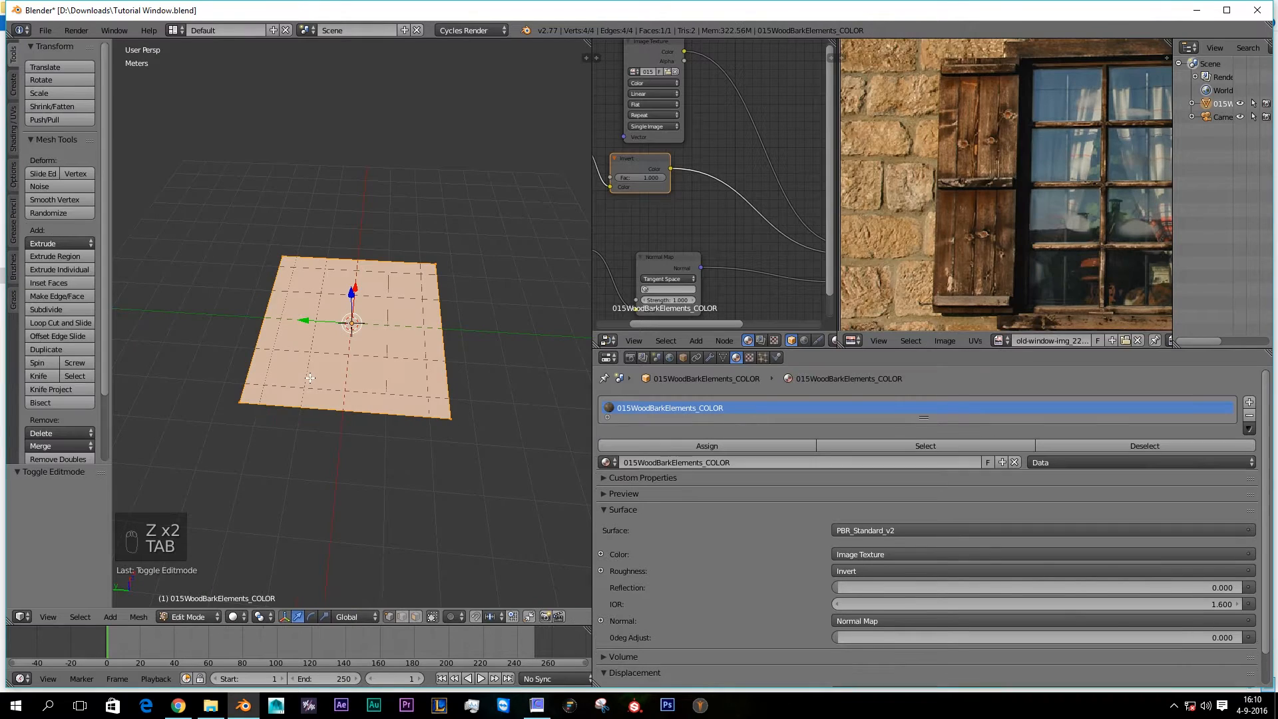
pyautogui.scroll(-5, 964, 151)
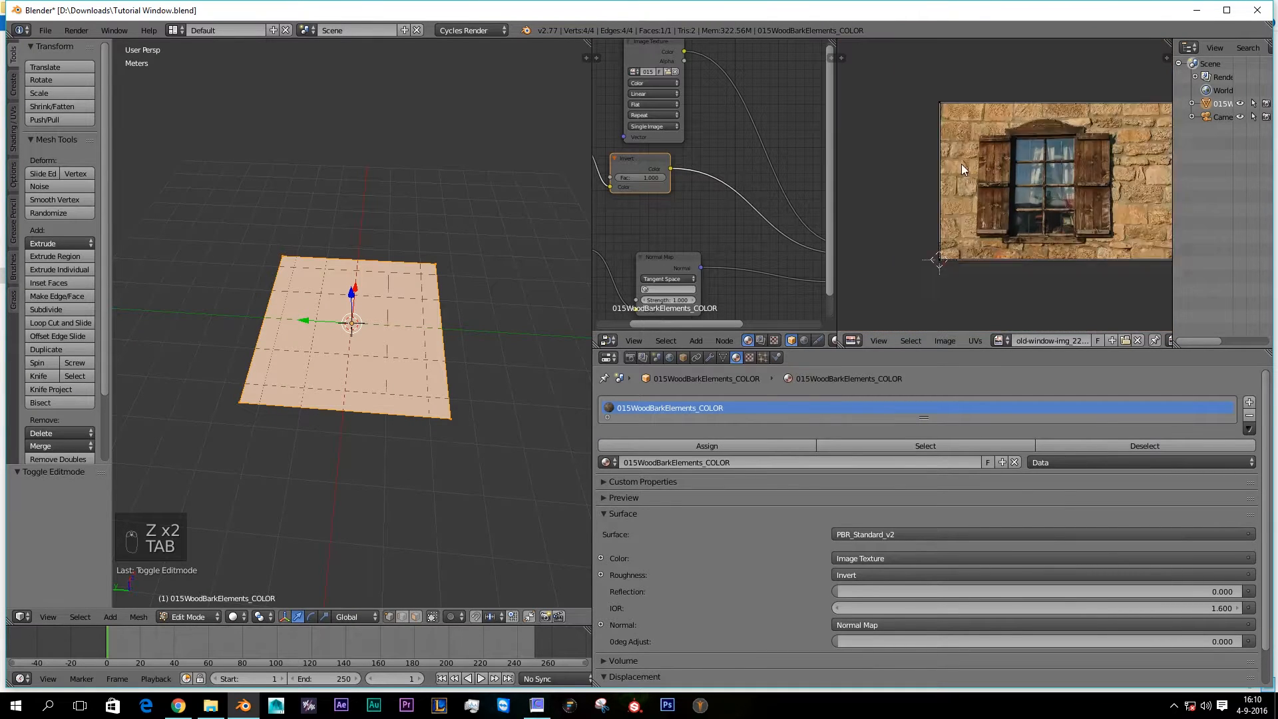
pyautogui.click(234, 617)
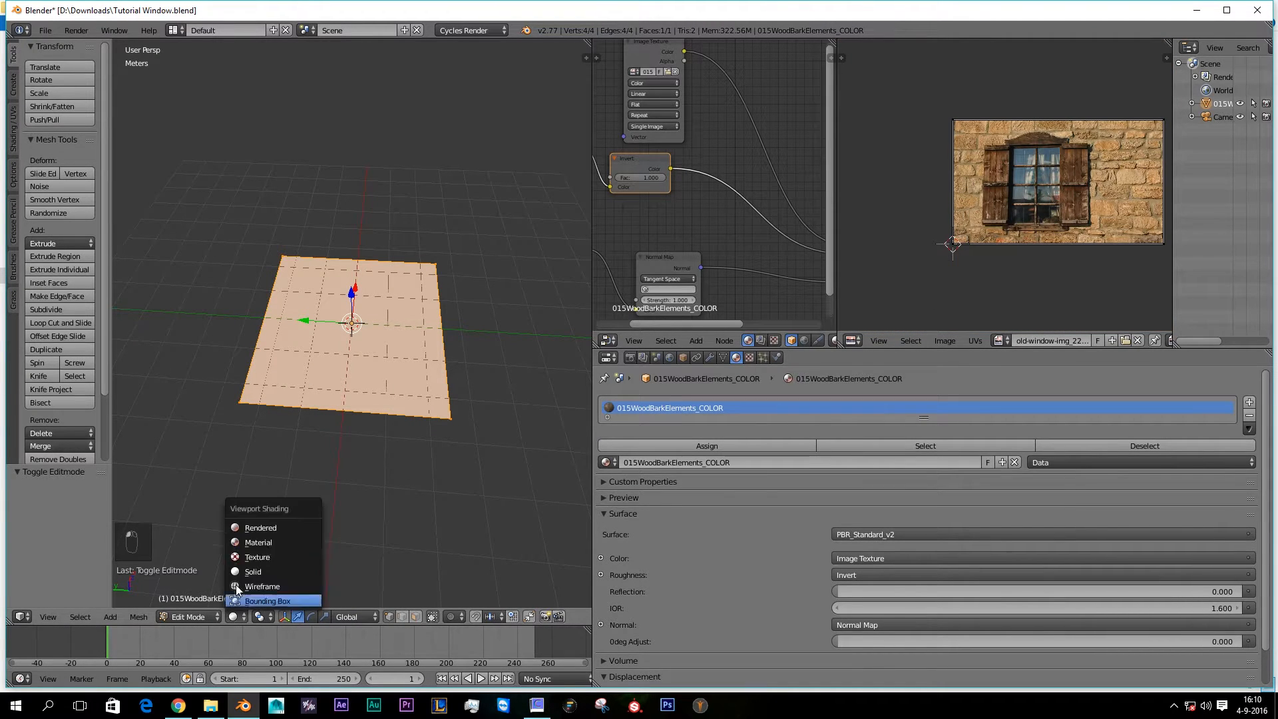
pyautogui.press('Return')
# Step: Extrude the plane about 37.7 cm along Z into a thick slab
pyautogui.moveTo(337, 505)
pyautogui.mouseDown(button='middle')
pyautogui.moveTo(337, 471)
pyautogui.moveTo(359, 472)
pyautogui.mouseUp(button='middle')
pyautogui.press('e')
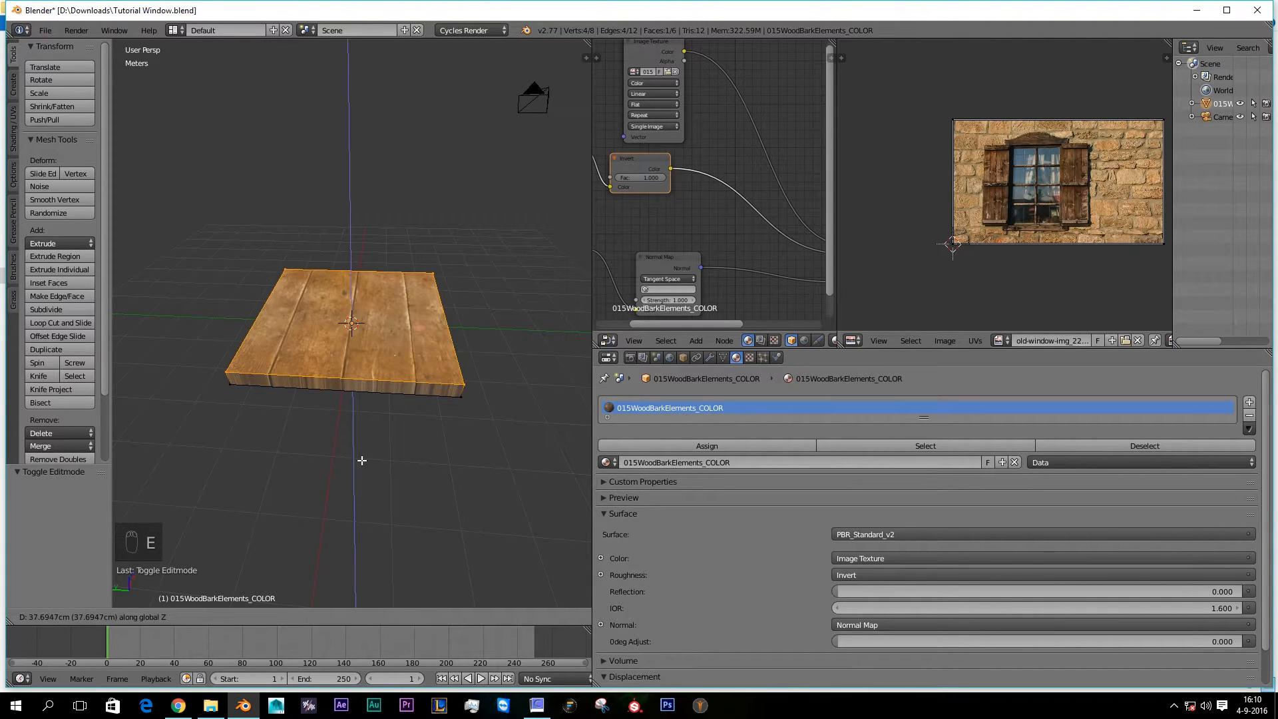
pyautogui.click(359, 459)
# Step: Select the whole slab and scale it to about 0.136 along Y and about 0.451 along Z
pyautogui.press('a')
pyautogui.press('a')
pyautogui.press('a')
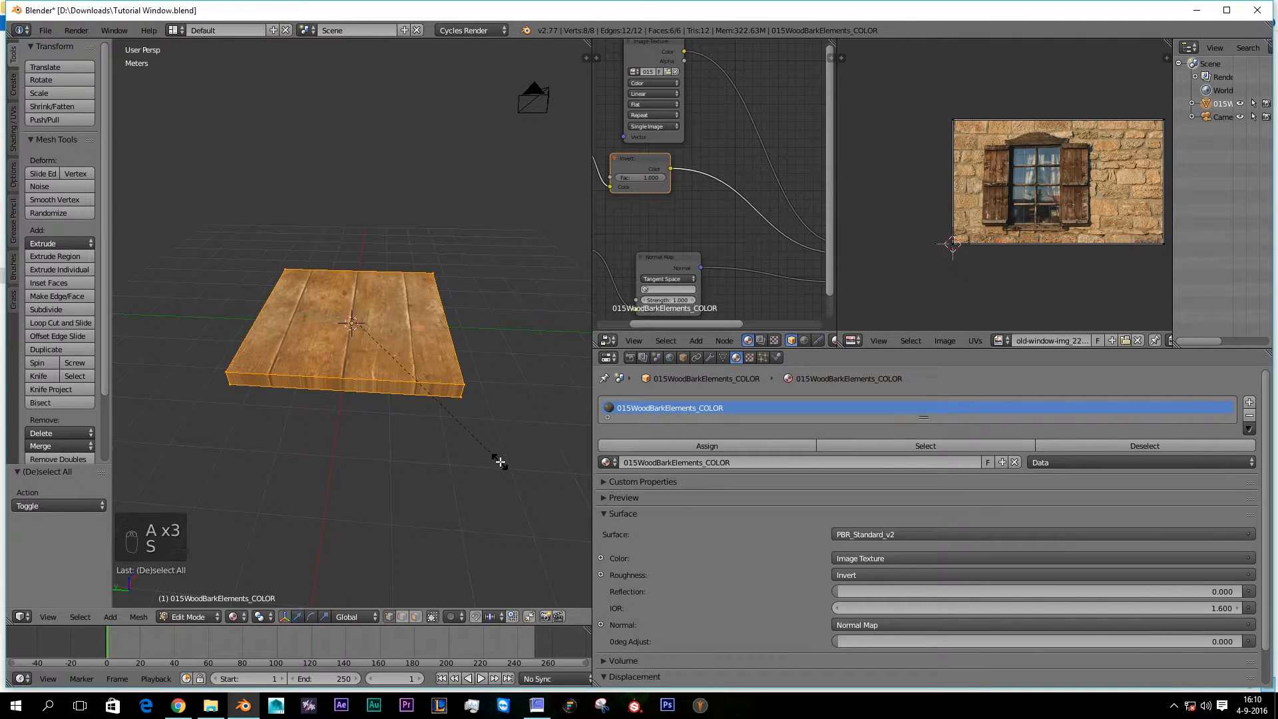
pyautogui.press('y')
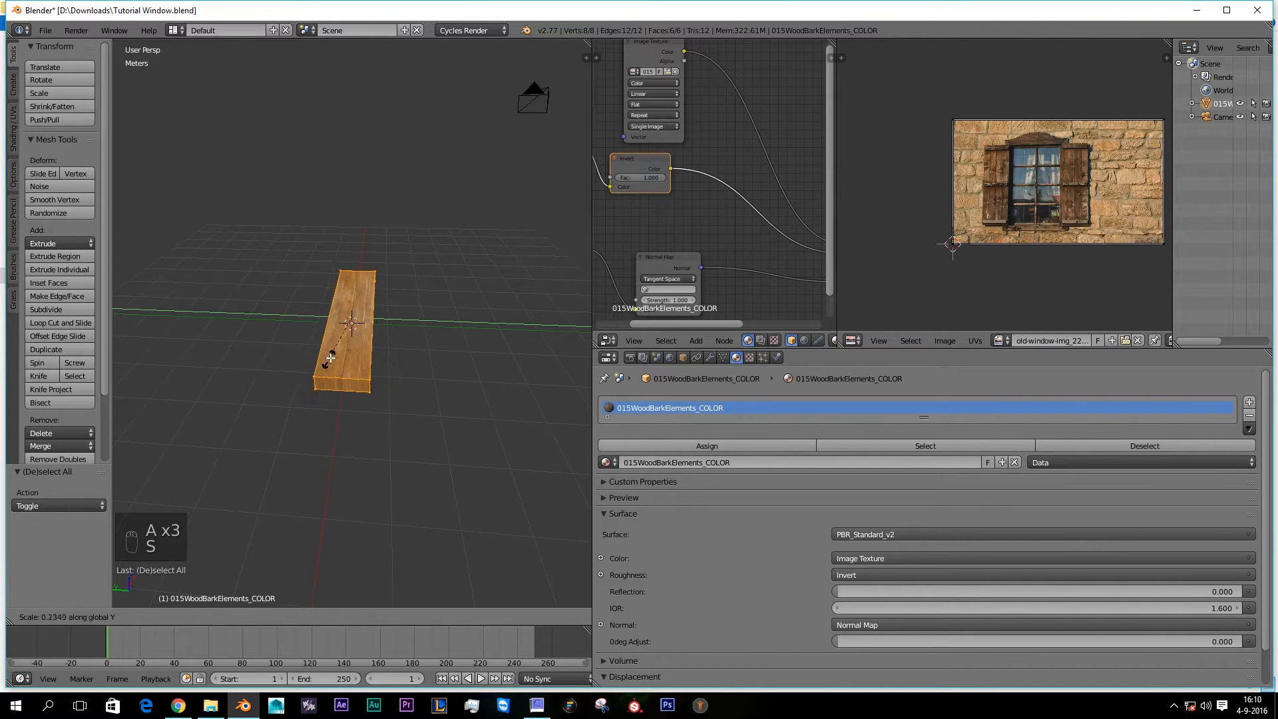
pyautogui.click(339, 343)
pyautogui.press('s')
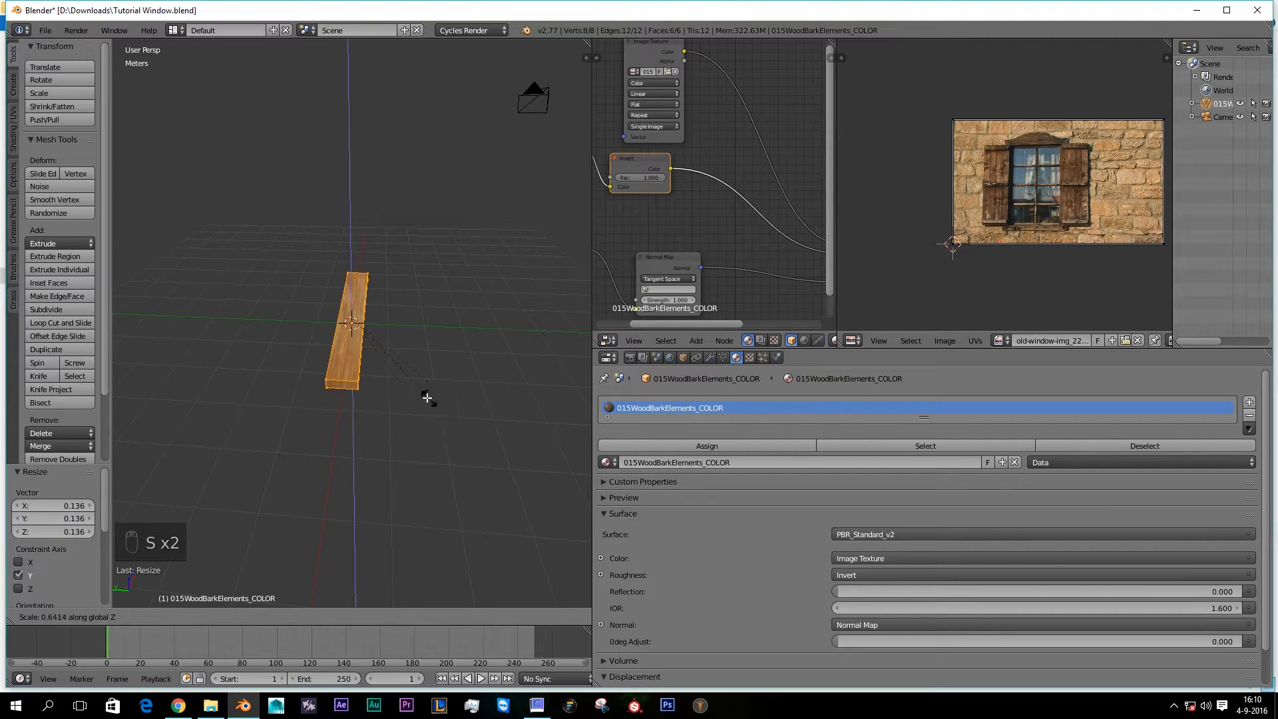
pyautogui.click(388, 388)
# Step: Unwrap the whole board with Smart UV Project using the default settings
pyautogui.moveTo(388, 388); pyautogui.dragTo(448, 437, button='middle')
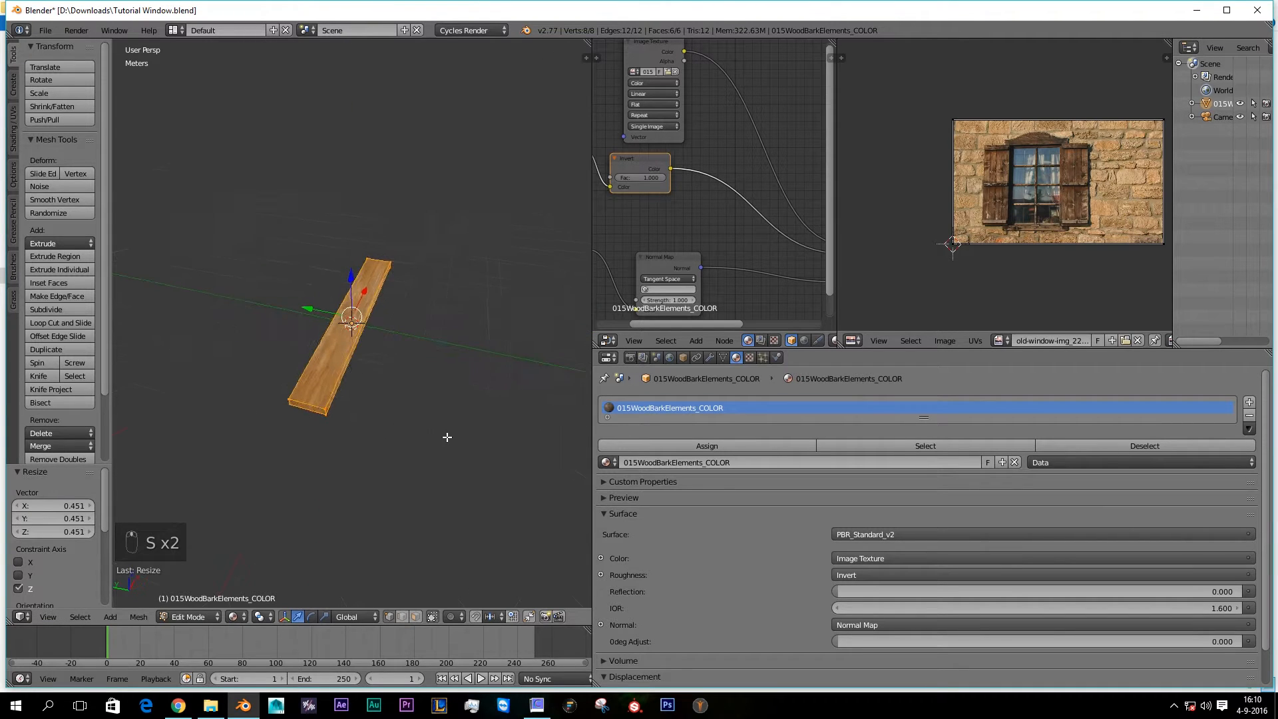
pyautogui.scroll(2, 447, 438)
pyautogui.press('u')
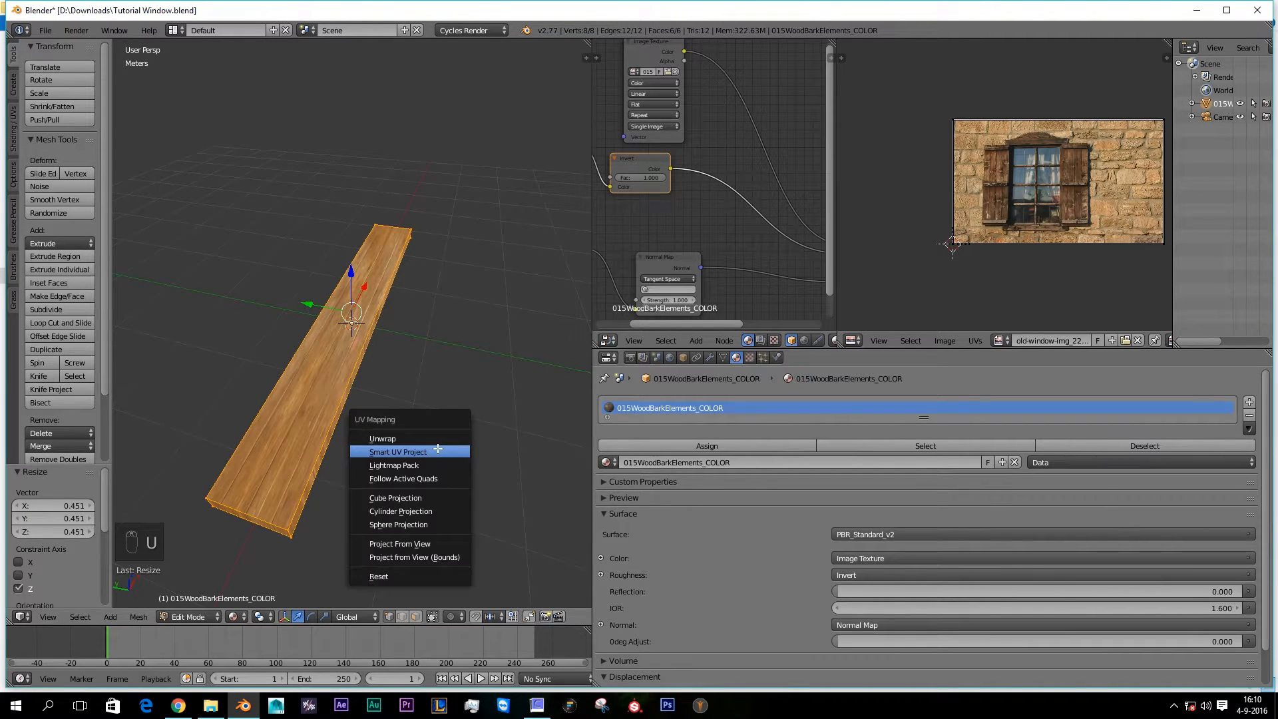
pyautogui.click(447, 452)
pyautogui.click(448, 551)
pyautogui.scroll(1, 445, 385)
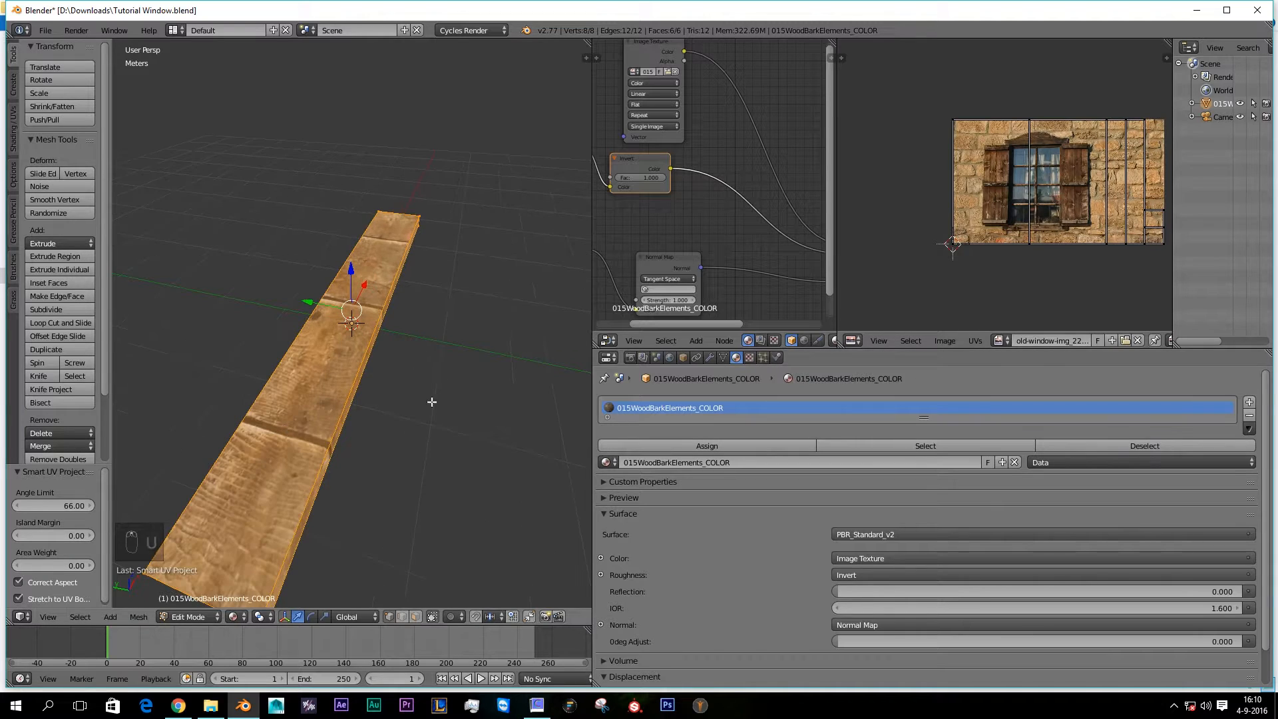
# Step: Rotate all of the board's UV islands 90° and scale them to about 0.199 along Y
pyautogui.press('a')
pyautogui.press('a')
pyautogui.press('a')
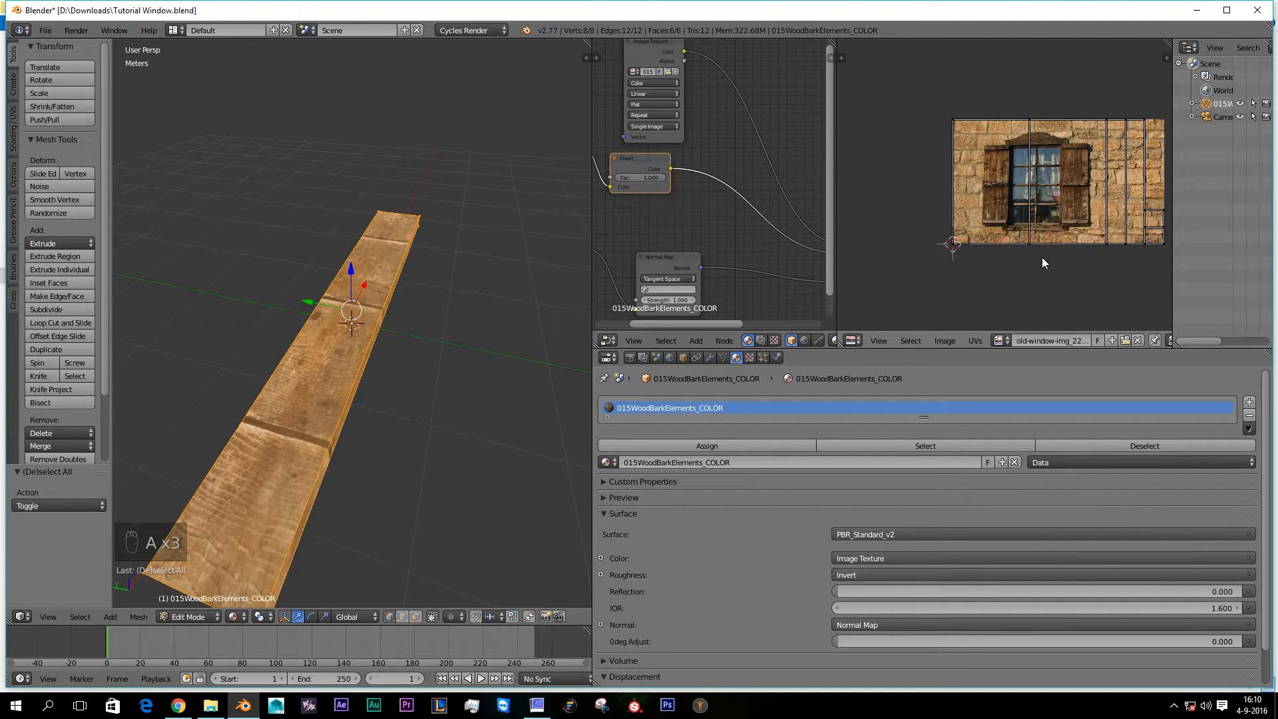
pyautogui.press('a')
pyautogui.write('r90')
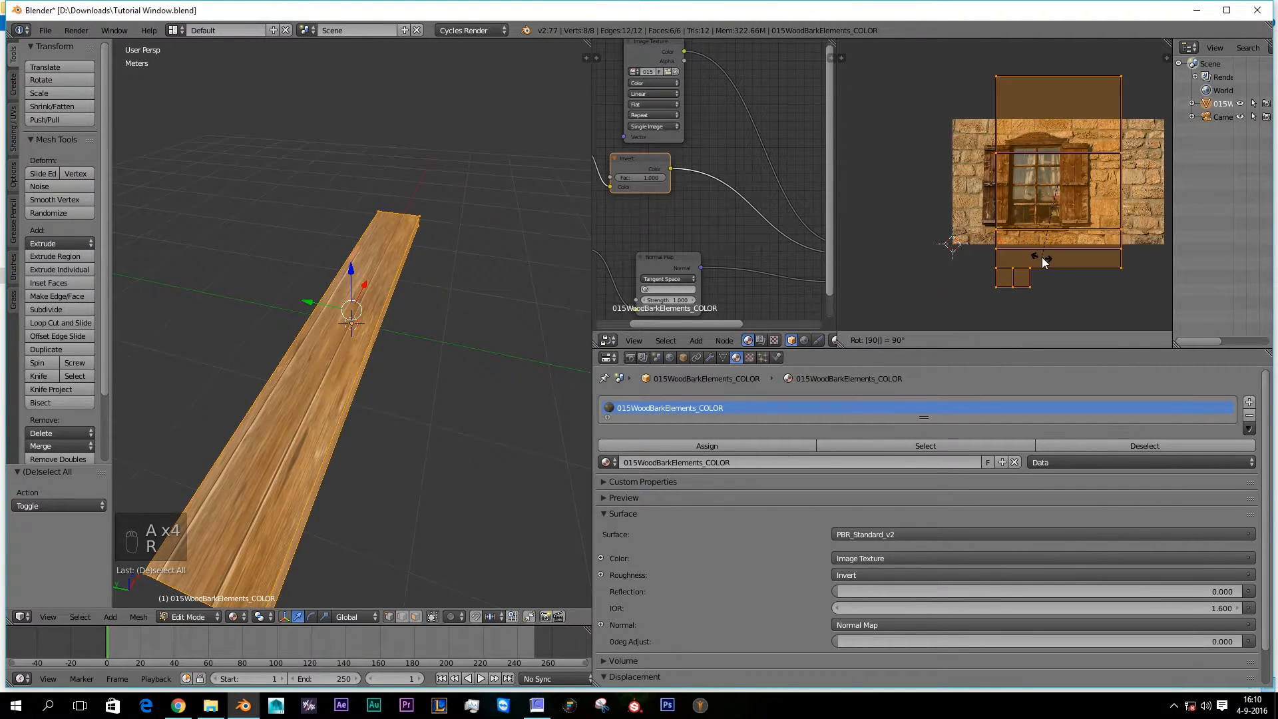
pyautogui.press('Return')
pyautogui.press('s')
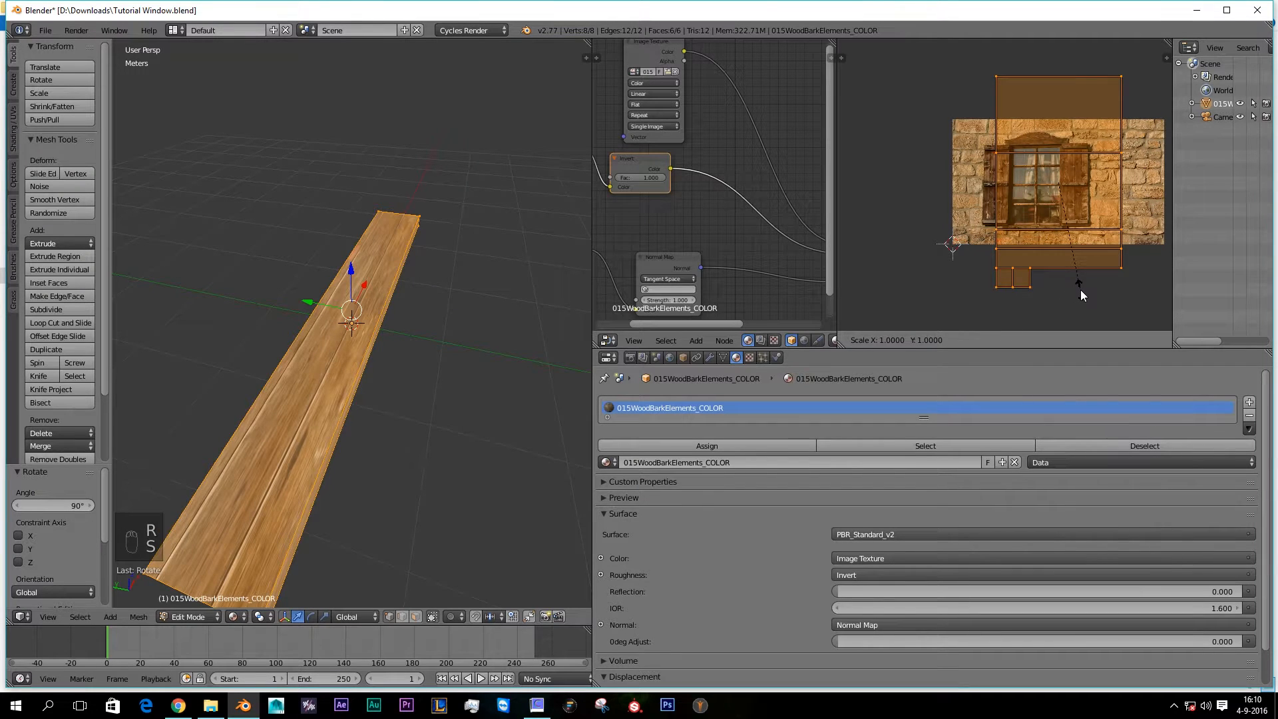
pyautogui.press('y')
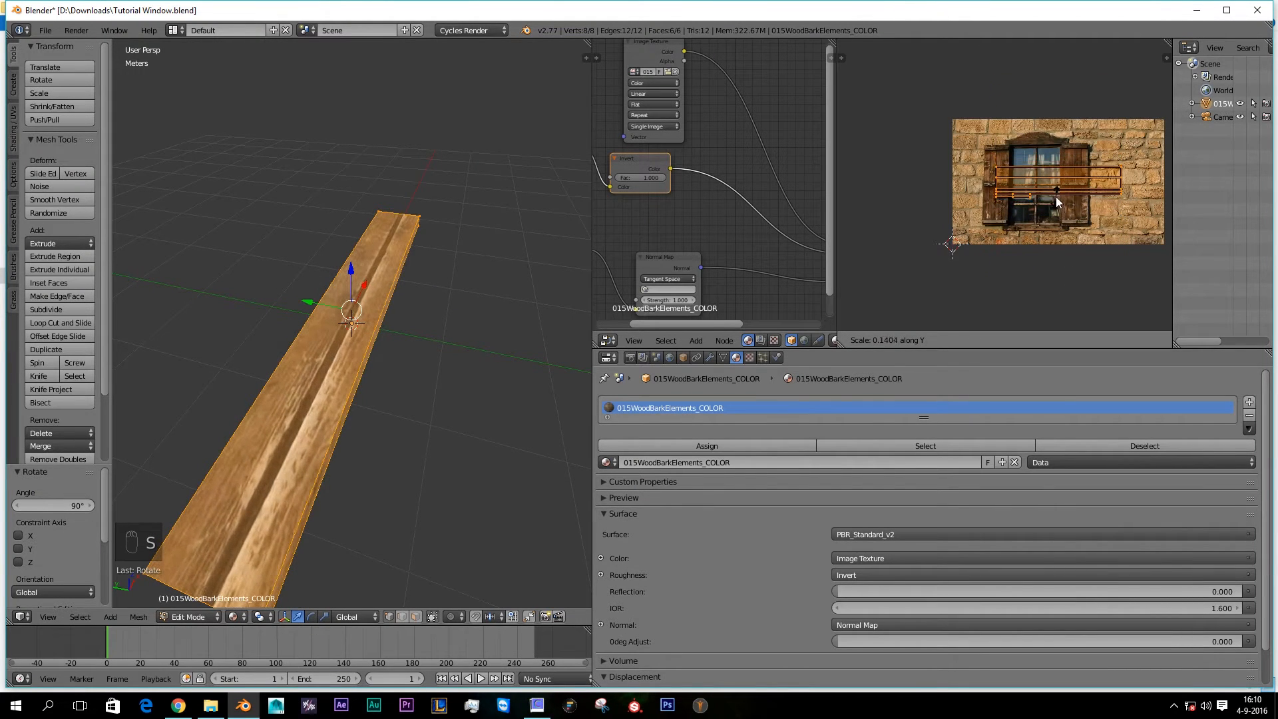
pyautogui.click(1057, 207)
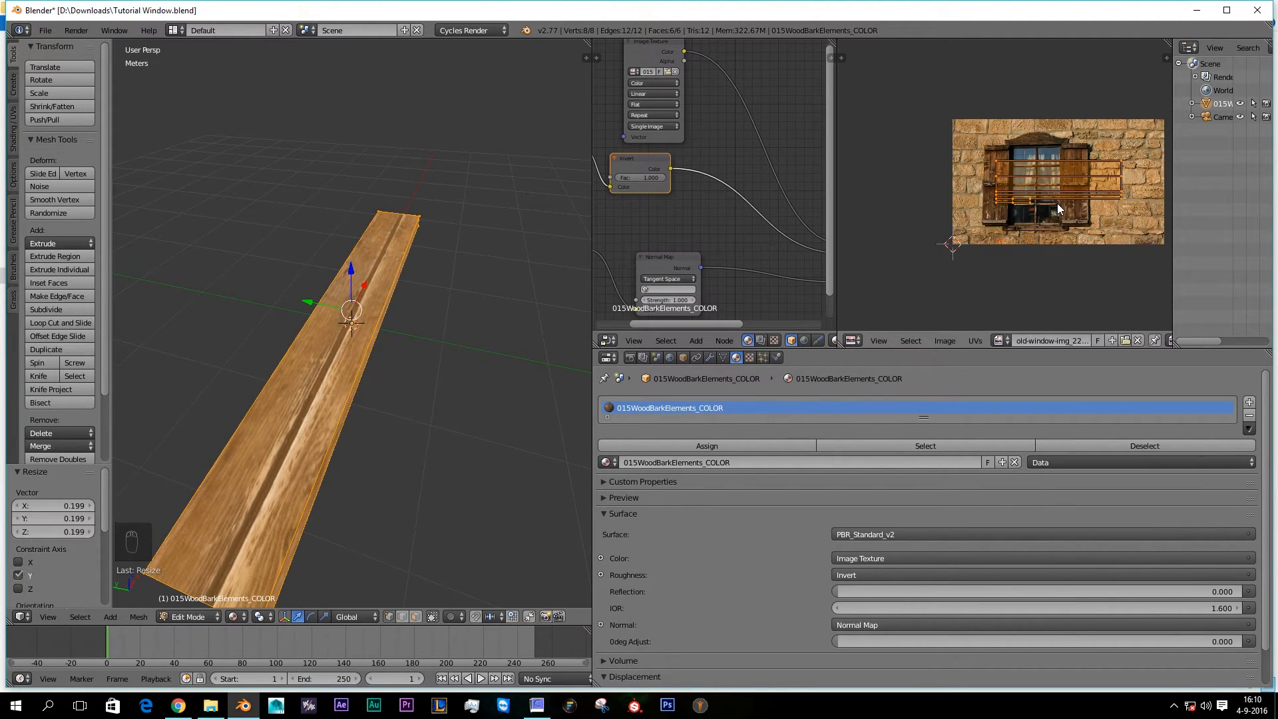
# Step: Display the 015WoodBarkElements_COLOR image behind the UV islands
pyautogui.click(999, 341)
pyautogui.click(1034, 361)
pyautogui.scroll(1, 1036, 246)
# Step: Scale the UV islands uniformly by about 1.535 and squeeze them slightly along Y
pyautogui.press('s')
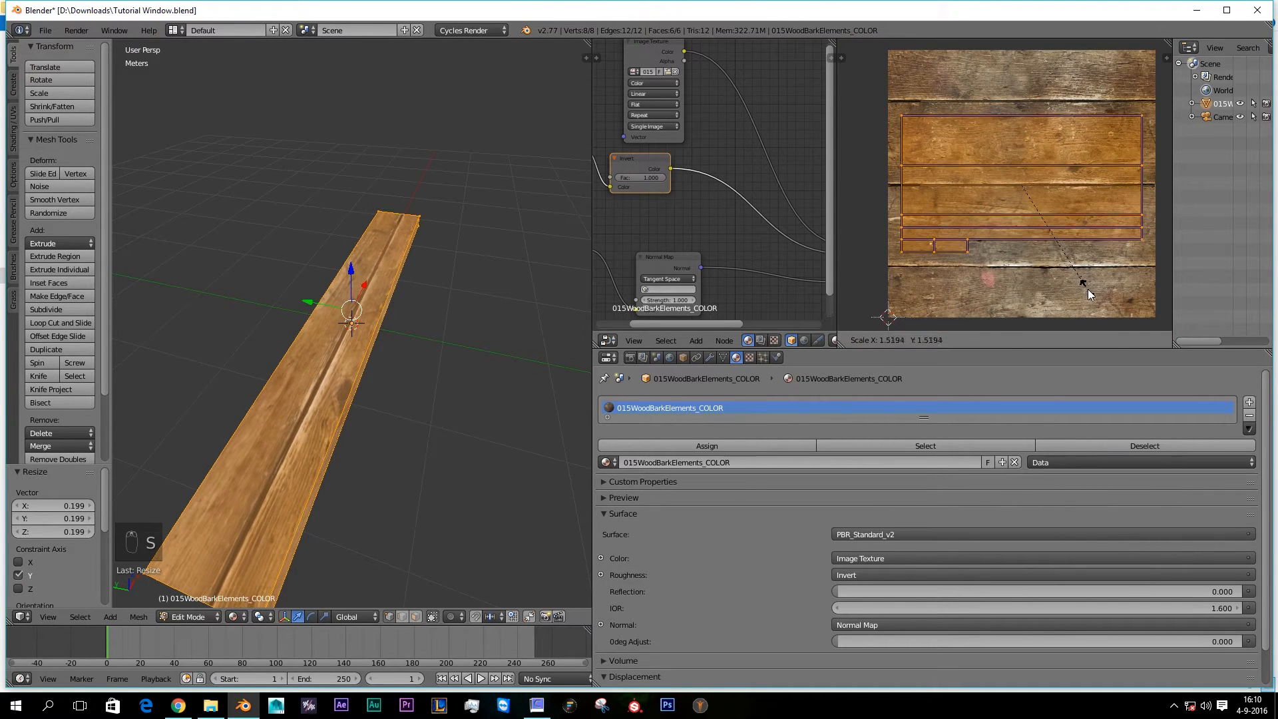
pyautogui.click(1089, 289)
pyautogui.press('s')
pyautogui.press('y')
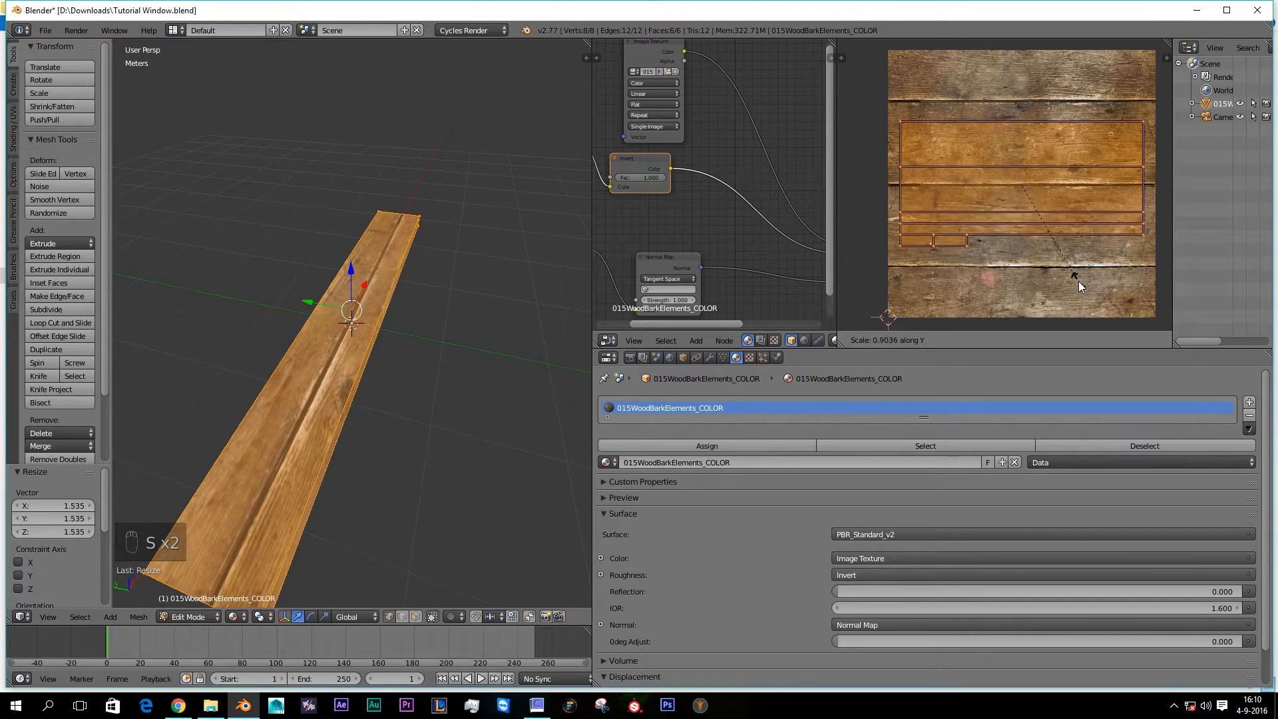
pyautogui.click(1066, 259)
# Step: Enlarge the UV islands by about 1.348 and move them up over the uppermost plank of the wood texture
pyautogui.press('g')
pyautogui.click(1066, 256)
pyautogui.scroll(-4, 1068, 245)
pyautogui.press('s')
pyautogui.click(1072, 263)
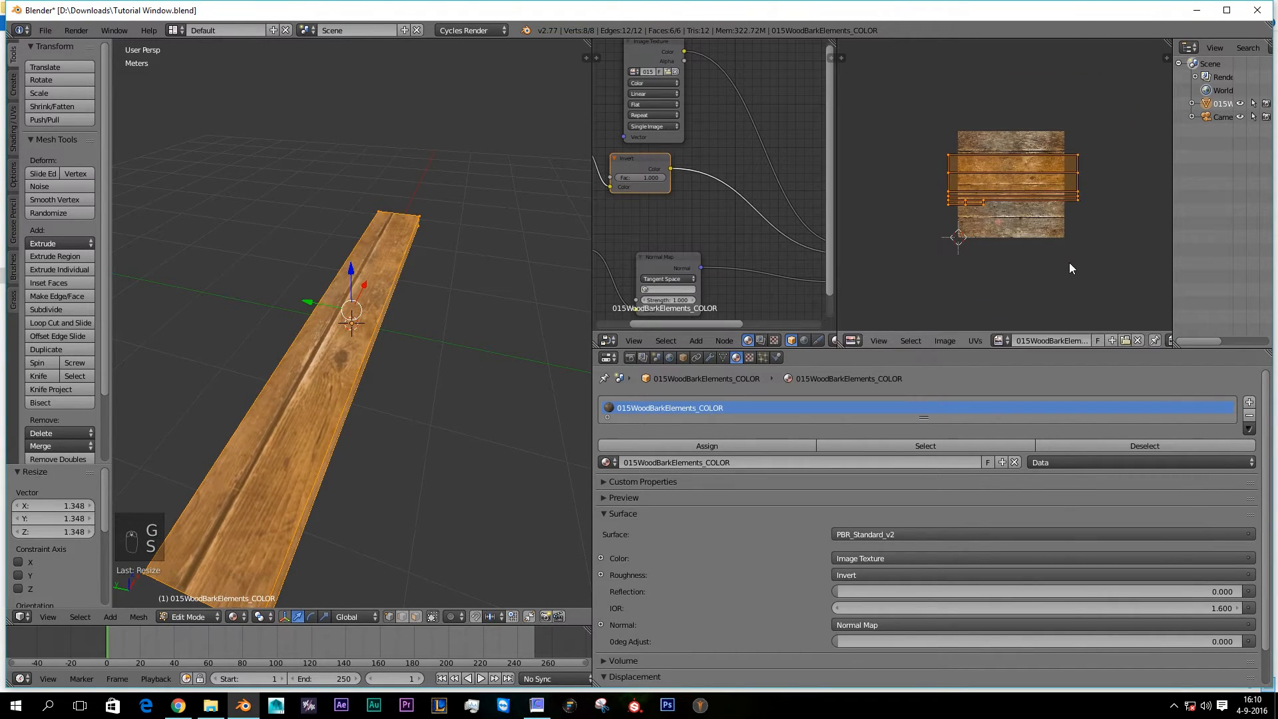
pyautogui.scroll(3, 1065, 259)
pyautogui.press('g')
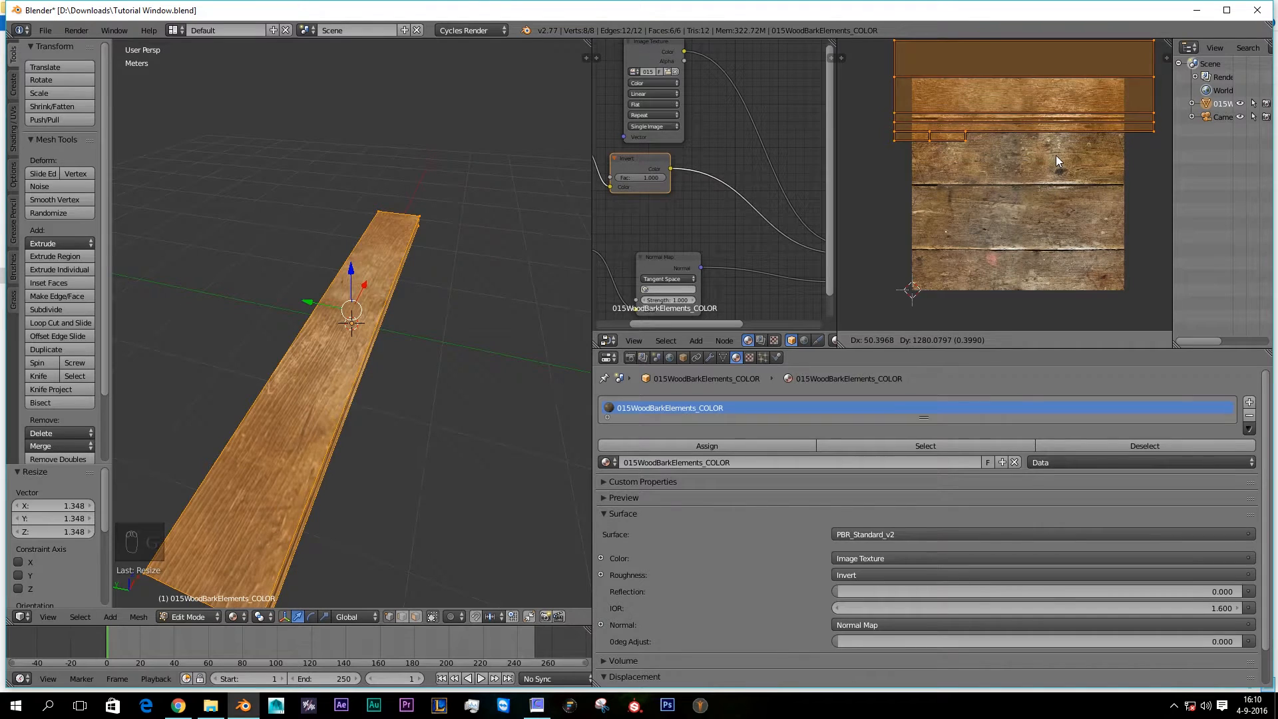
pyautogui.click(1056, 158)
# Step: Preview the remapped board in rendered shading
pyautogui.scroll(-5, 438, 356)
pyautogui.moveTo(439, 356)
pyautogui.mouseDown(button='middle')
pyautogui.moveTo(457, 362)
pyautogui.moveTo(295, 331)
pyautogui.moveTo(316, 348)
pyautogui.moveTo(279, 377)
pyautogui.moveTo(337, 422)
pyautogui.moveTo(321, 463)
pyautogui.mouseUp(button='middle')
pyautogui.hotkey('shift', 'z')
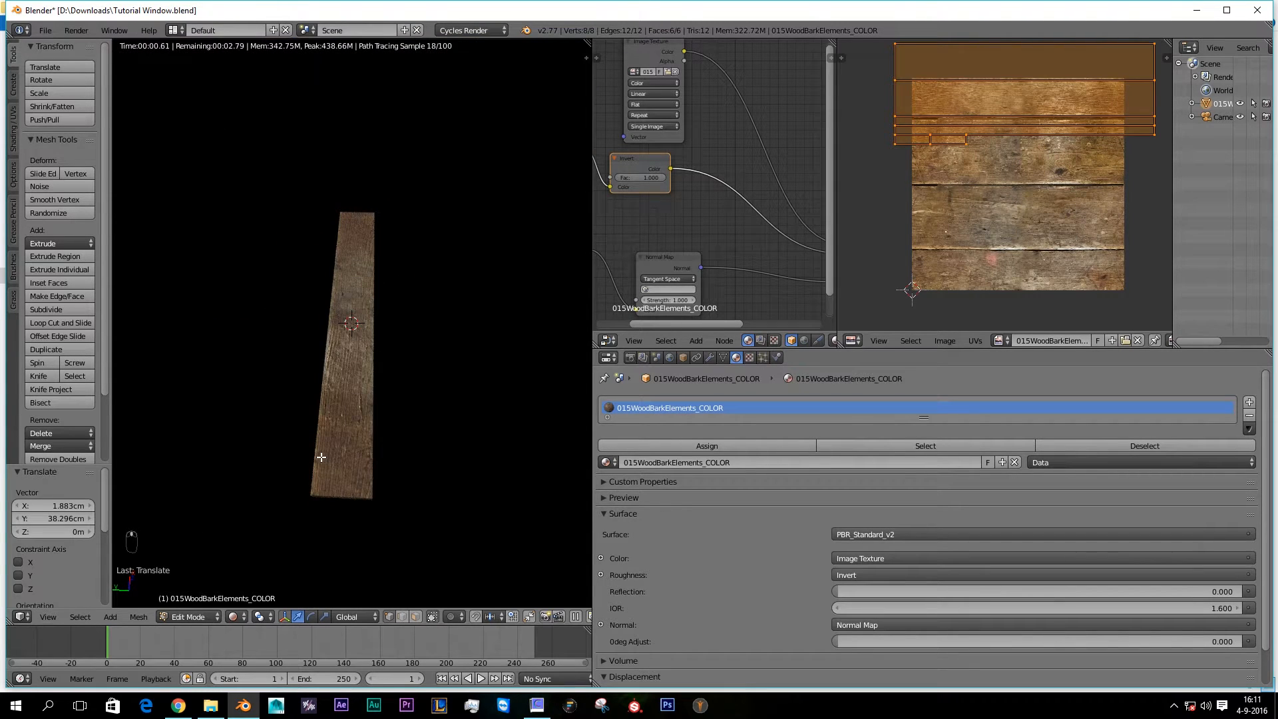
# Step: Switch to wireframe, duplicate the board, and place the copy about 84.9 cm away along Y
pyautogui.press('z')
pyautogui.hotkey('shift', 'd')
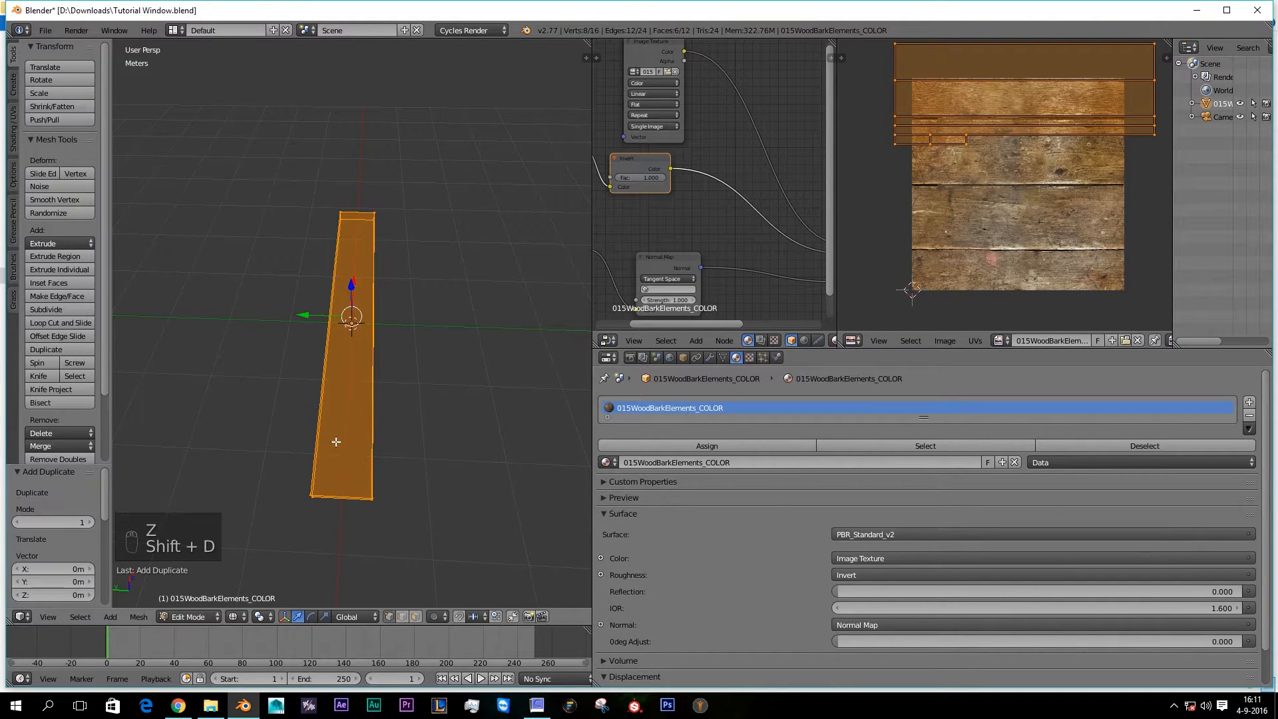
pyautogui.click(256, 312)
# Step: Move the copy's UV islands about 27.3 cm down along Y and return the viewport to Material shading
pyautogui.press('g')
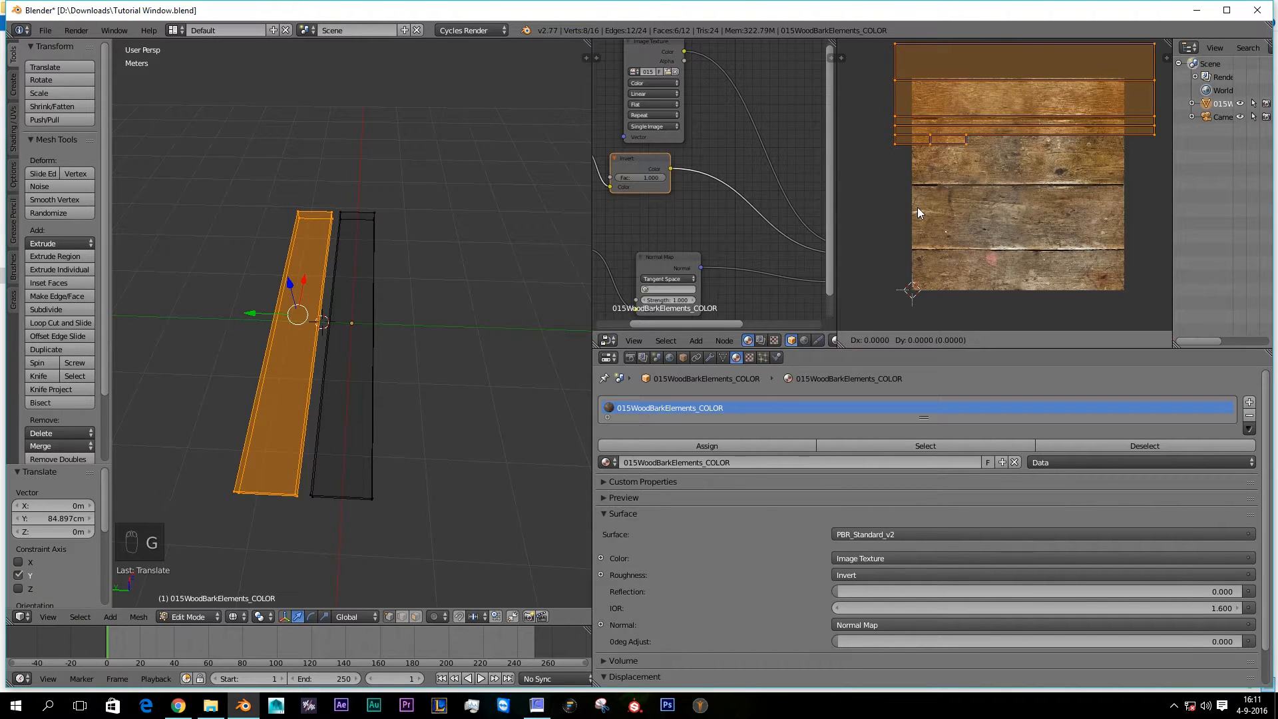
pyautogui.press('y')
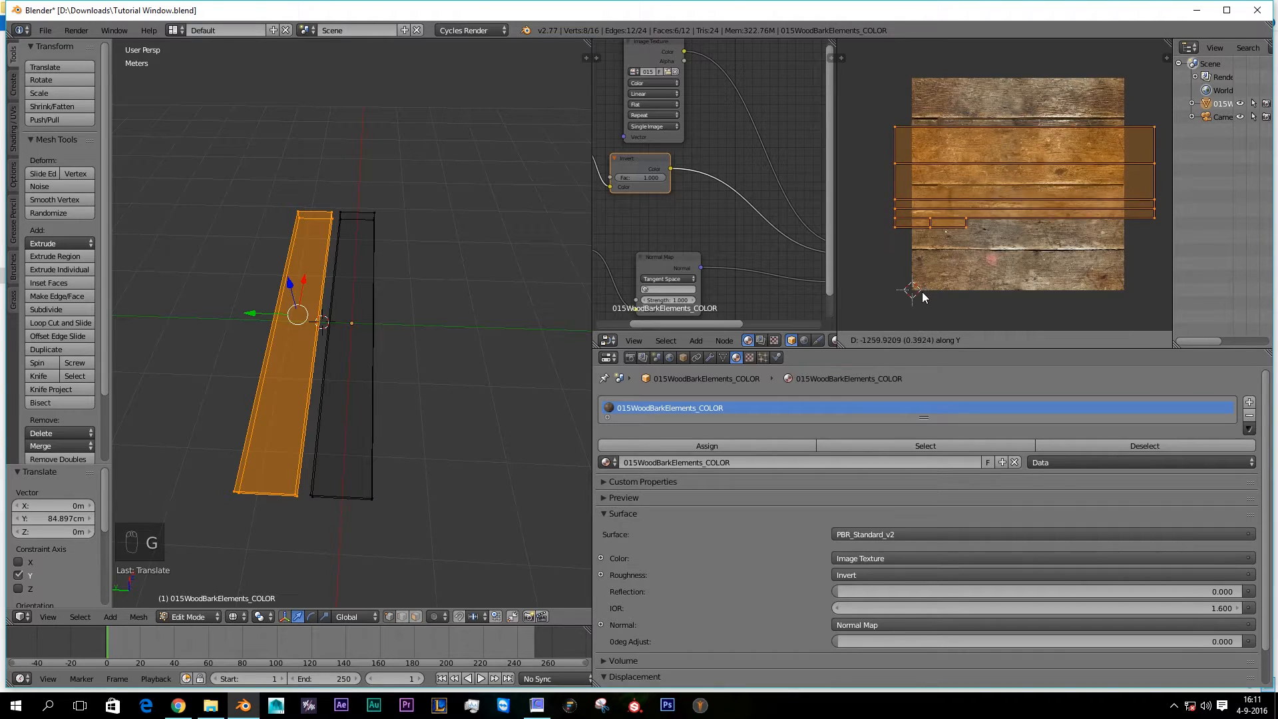
pyautogui.click(924, 265)
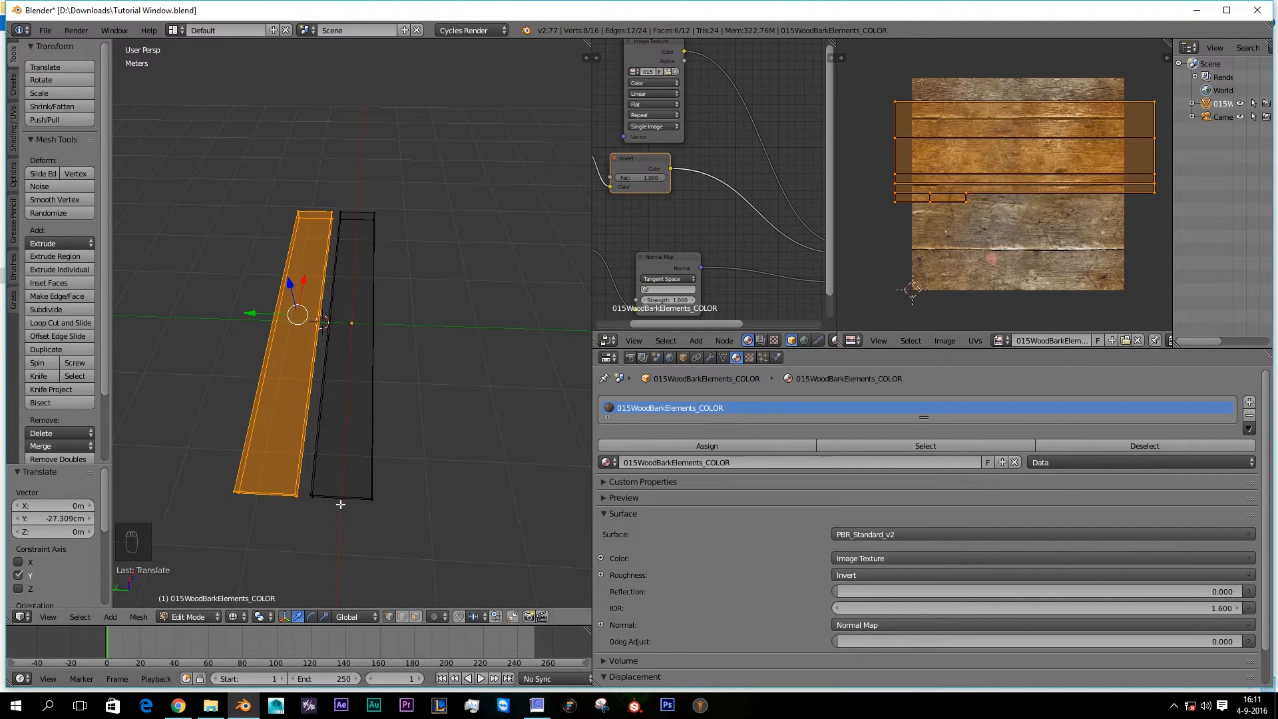
pyautogui.click(237, 617)
pyautogui.click(252, 543)
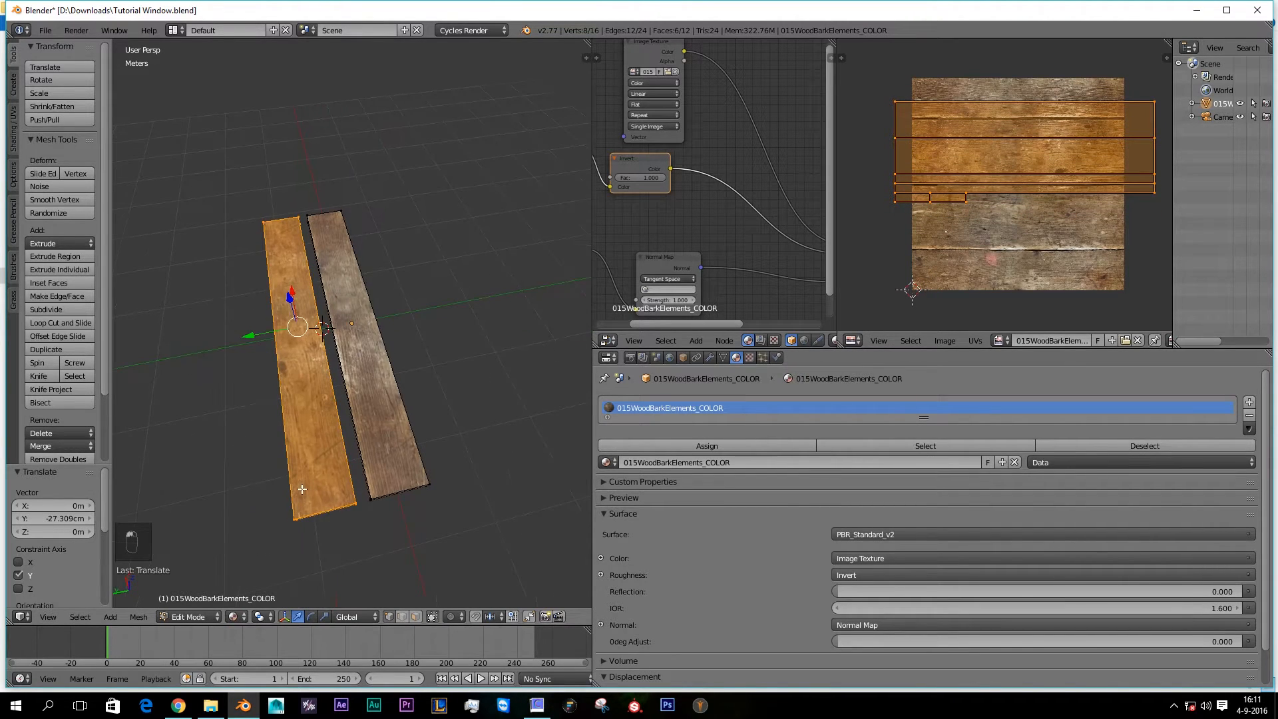
# Step: Close the gap beside the second board and add two more board copies side by side along Y
pyautogui.moveTo(267, 335); pyautogui.dragTo(280, 331)
pyautogui.hotkey('shift', 'd')
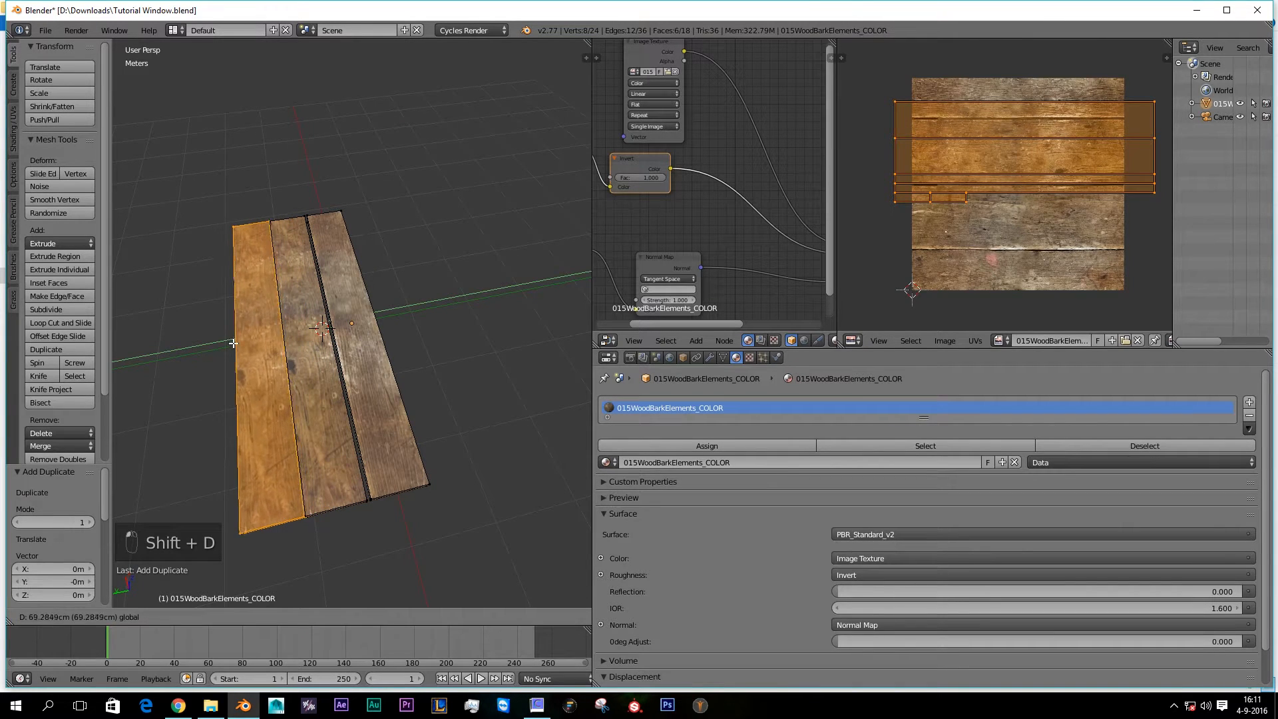
pyautogui.click(235, 343)
pyautogui.hotkey('shift', 'd')
pyautogui.press('y')
pyautogui.click(406, 354)
# Step: Move the fourth board's UV islands about 28.6 cm down along Y on the wood texture
pyautogui.press('g')
pyautogui.press('y')
pyautogui.click(961, 309)
# Step: Preview the four textured boards in rendered shading and return to editing the mesh in Material shading
pyautogui.hotkey('shift', 'z')
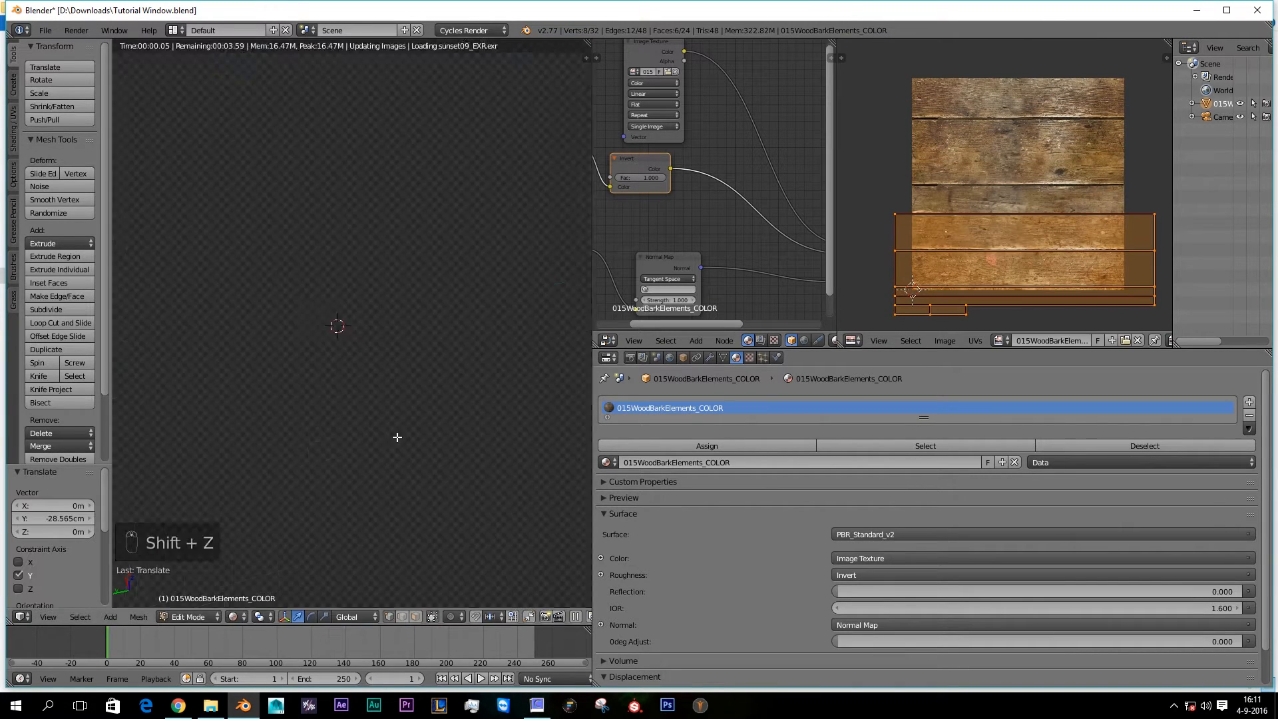
pyautogui.press('Tab')
pyautogui.press('z')
pyautogui.press('Tab')
pyautogui.moveTo(357, 425); pyautogui.dragTo(369, 522, button='middle')
pyautogui.press('z')
pyautogui.scroll(-2, 366, 493)
# Step: Snap the 3D cursor to the midpoint between the top faces of the two middle boards
pyautogui.rightClick(309, 370)
pyautogui.keyDown('shift'); pyautogui.rightClick(333, 363); pyautogui.keyUp('shift')
pyautogui.moveTo(318, 364); pyautogui.dragTo(333, 339, button='middle')
pyautogui.scroll(2, 332, 339)
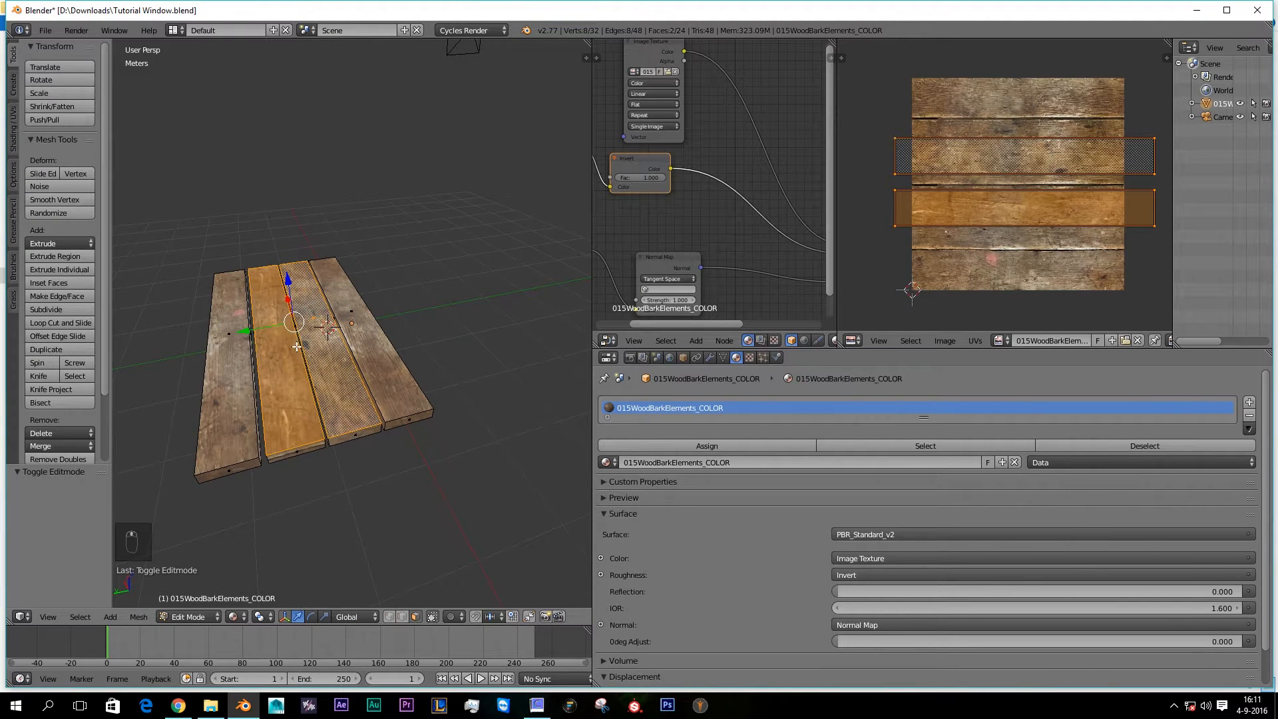
pyautogui.hotkey('shift', 's')
pyautogui.click(287, 394)
# Step: Add a plane at the 3D cursor and scale it to about 0.26 along X to form a crossbar strip
pyautogui.moveTo(286, 394); pyautogui.dragTo(260, 508, button='middle')
pyautogui.hotkey('shift', 'a')
pyautogui.click(117, 599)
pyautogui.scroll(-3, 290, 427)
pyautogui.scroll(2, 289, 427)
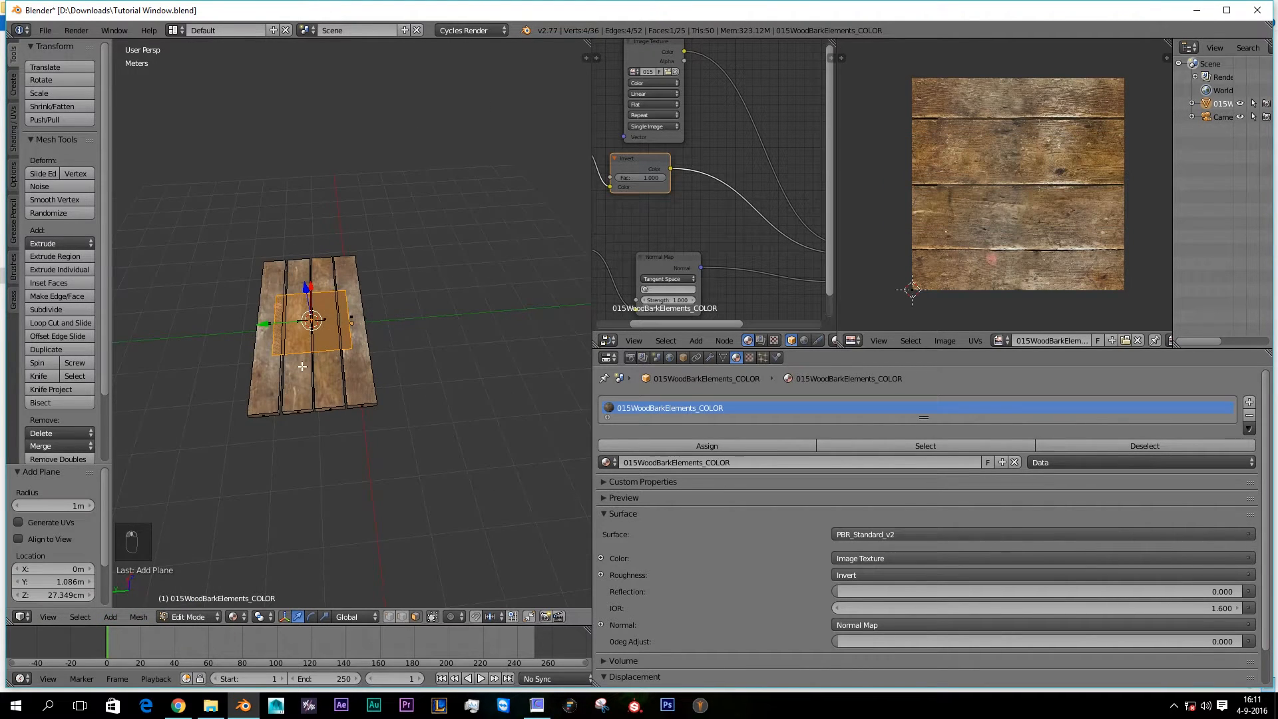
pyautogui.moveTo(334, 327); pyautogui.dragTo(294, 350, button='middle')
pyautogui.press('s')
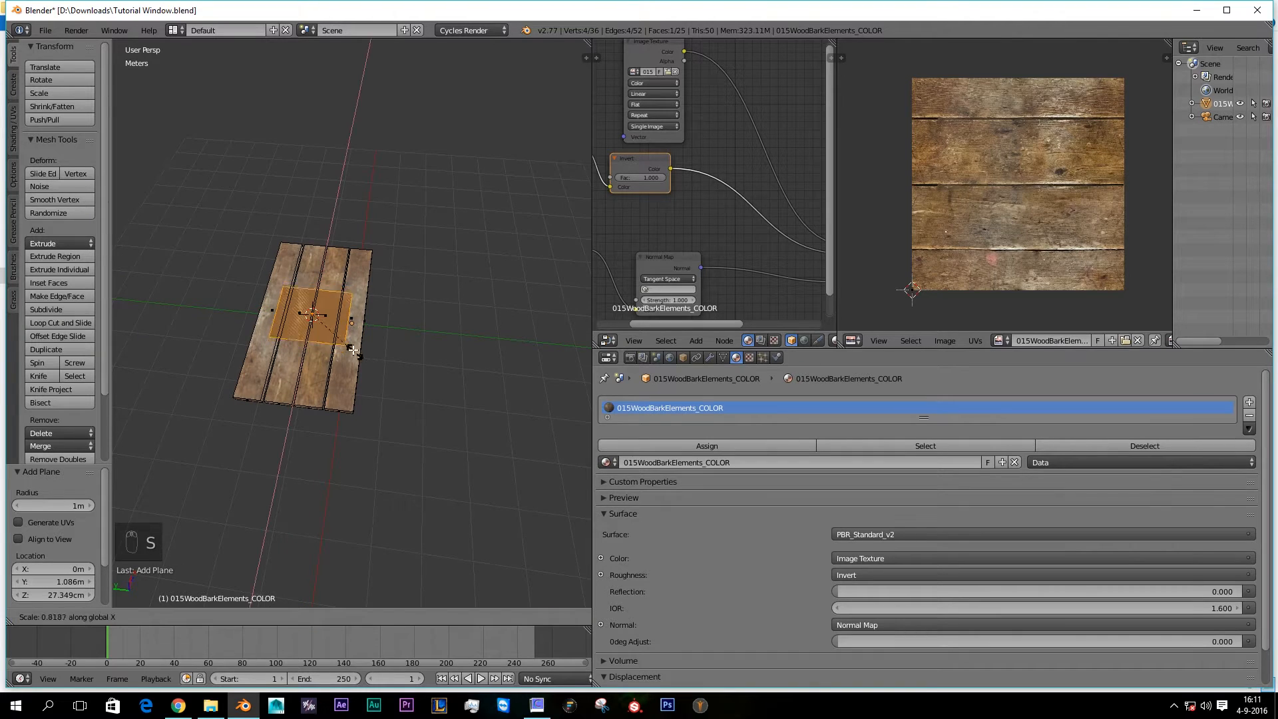
pyautogui.click(325, 328)
# Step: Move the strip about -1.59 m along X towards the near end of the boards
pyautogui.press('g')
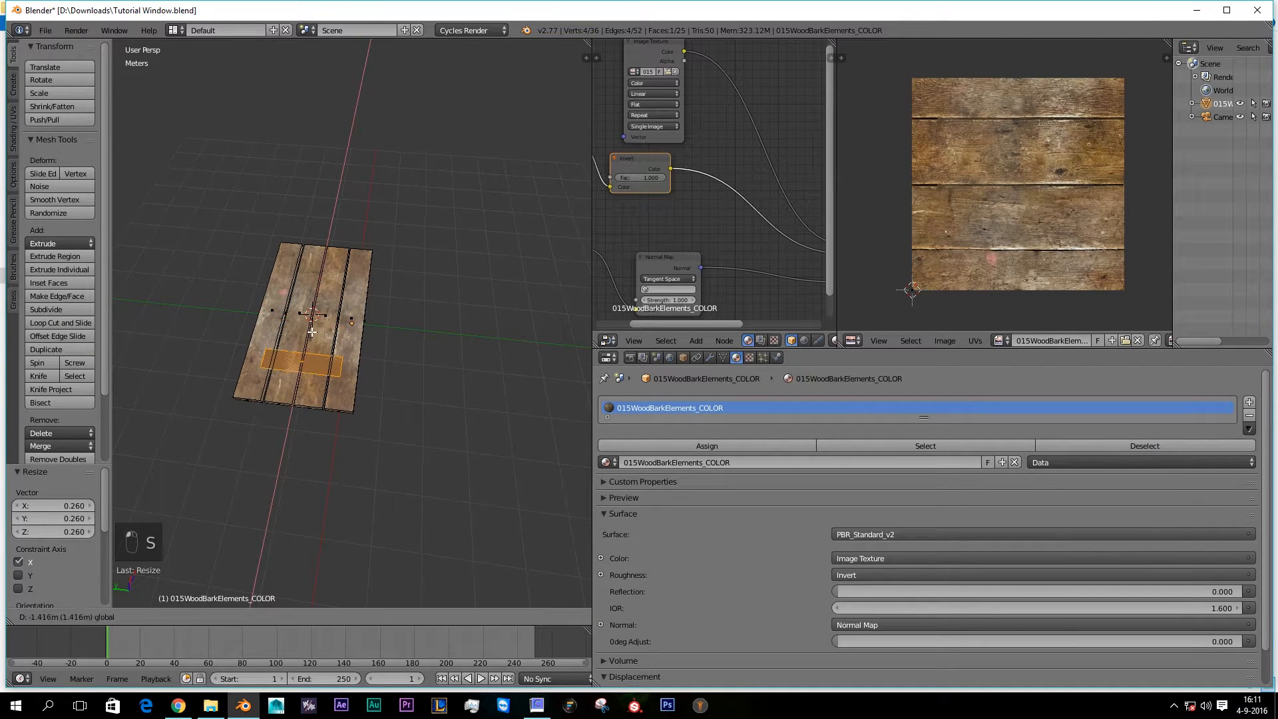
pyautogui.click(310, 336)
pyautogui.moveTo(308, 338); pyautogui.dragTo(328, 333, button='middle')
# Step: Narrow the strip along X, enlarge it overall by about 1.224, and scale it to about 0.857 along X
pyautogui.press('s')
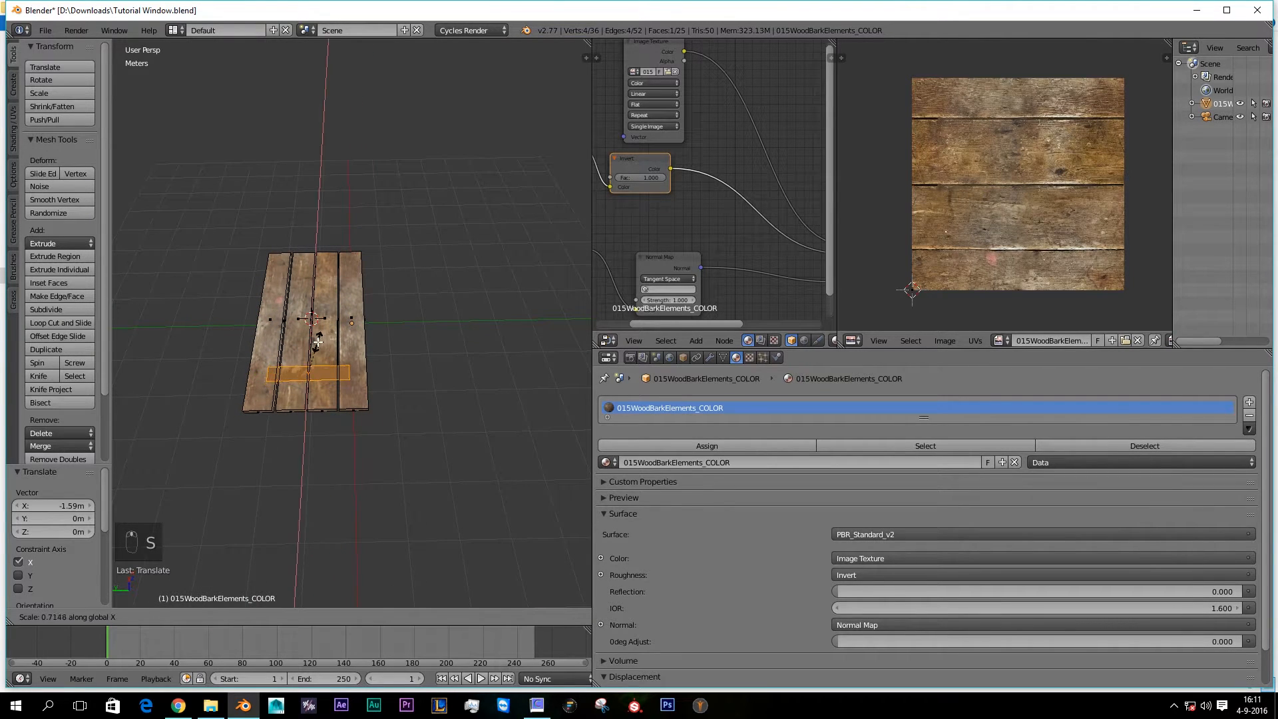
pyautogui.click(320, 343)
pyautogui.press('s')
pyautogui.click(370, 365)
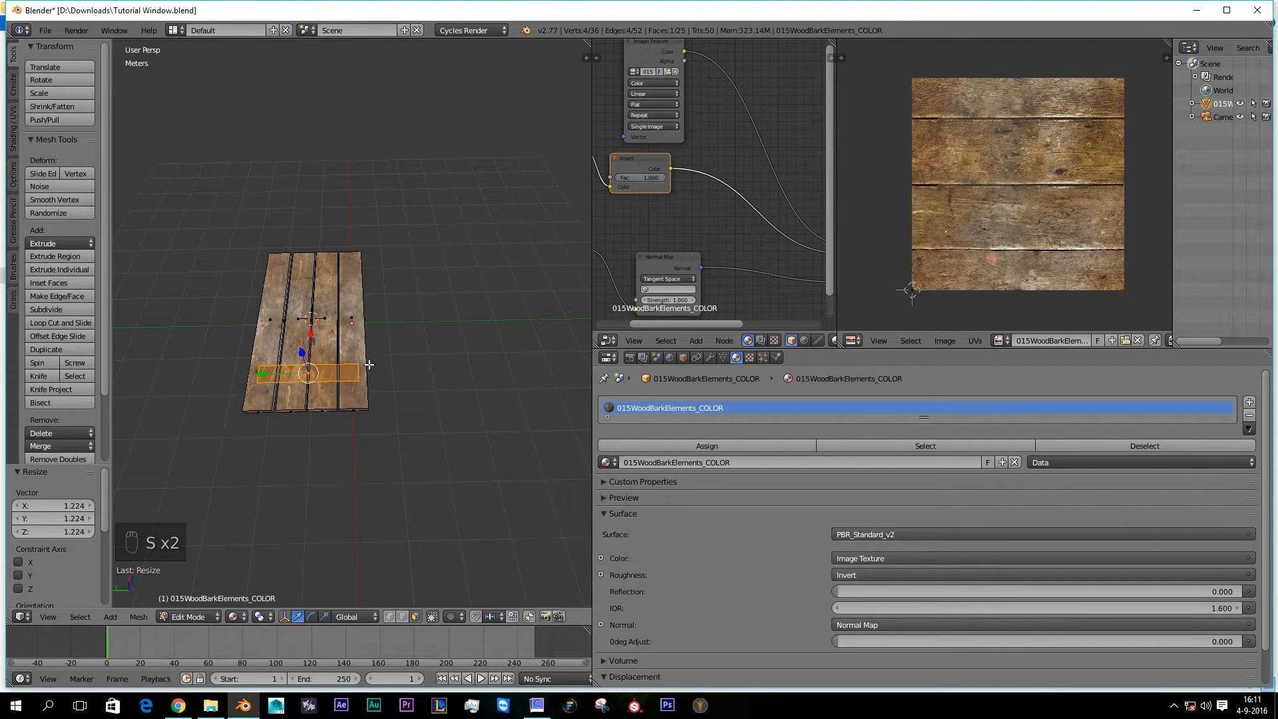
pyautogui.press('s')
pyautogui.press('x')
pyautogui.click(373, 362)
pyautogui.moveTo(374, 362); pyautogui.dragTo(371, 332, button='middle')
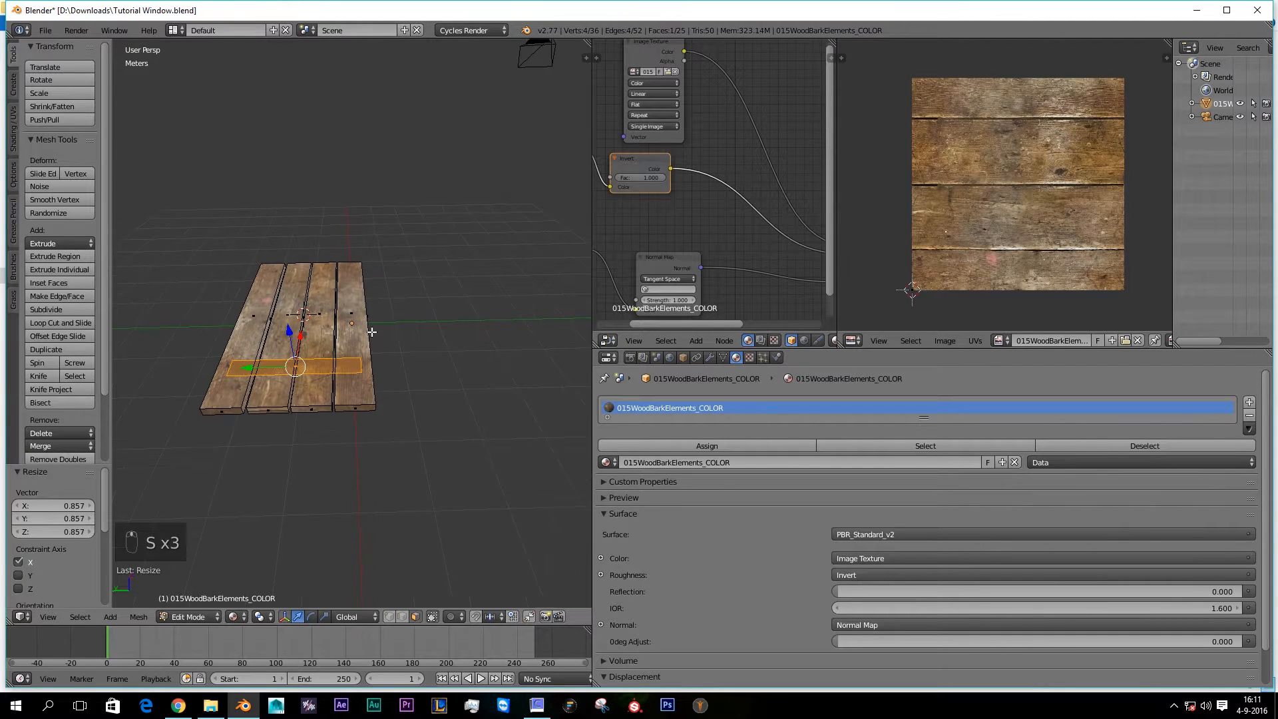
# Step: Extrude the strip about 13.3 cm upward and scale its top face to about 0.794 for bevelled sides
pyautogui.press('e')
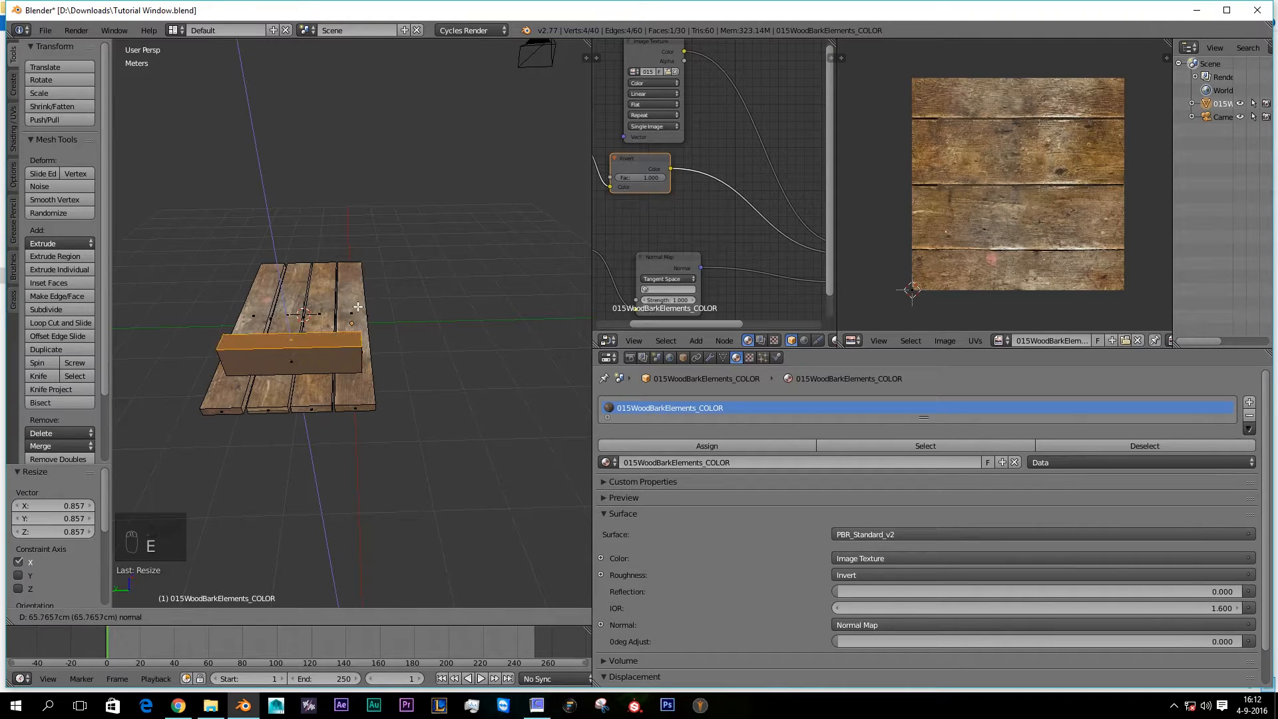
pyautogui.click(366, 331)
pyautogui.press('s')
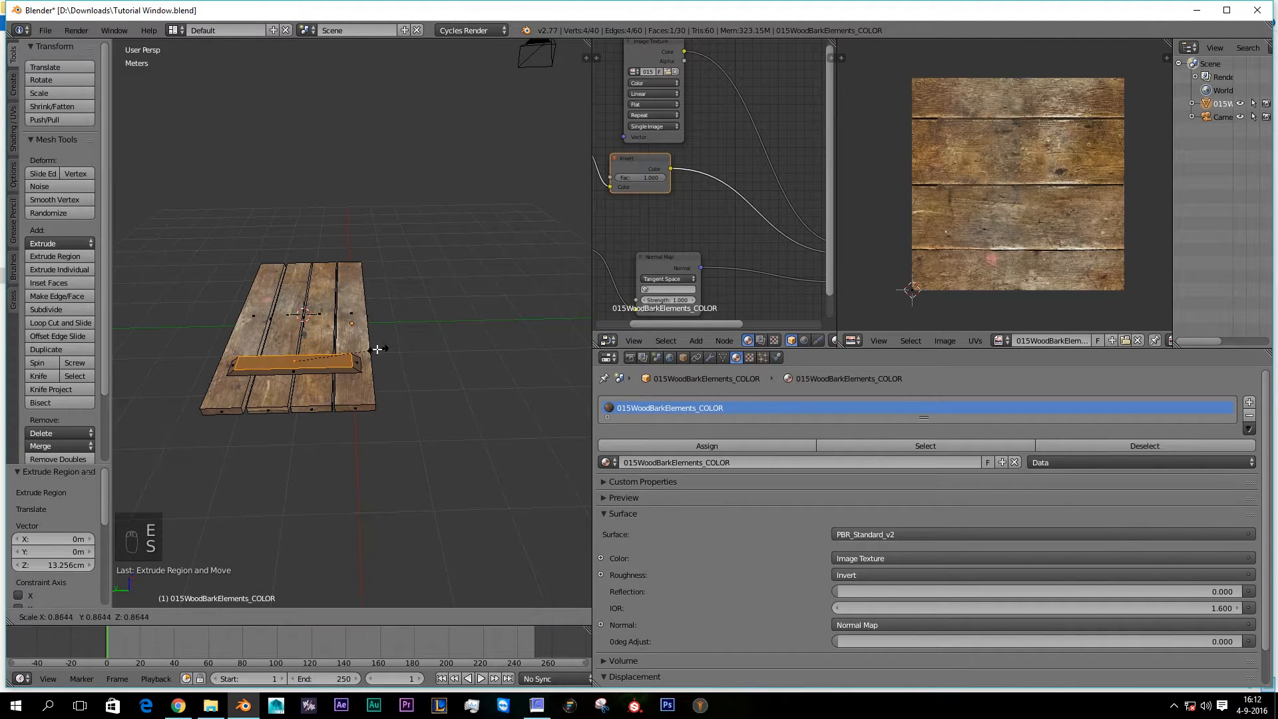
pyautogui.click(372, 351)
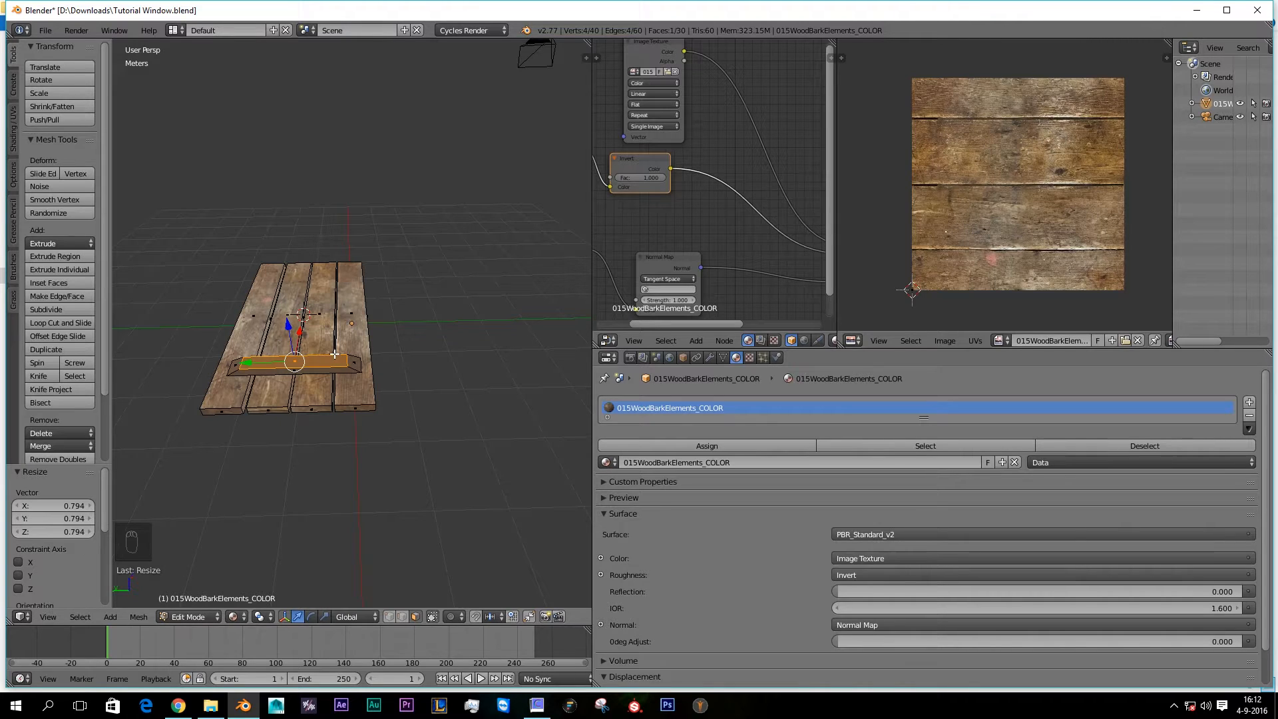
# Step: Select the whole crossbar and unwrap it with Smart UV Project at an angle limit of 66
pyautogui.hotkey('ctrl', 'l')
pyautogui.moveTo(334, 355); pyautogui.dragTo(379, 312, button='middle')
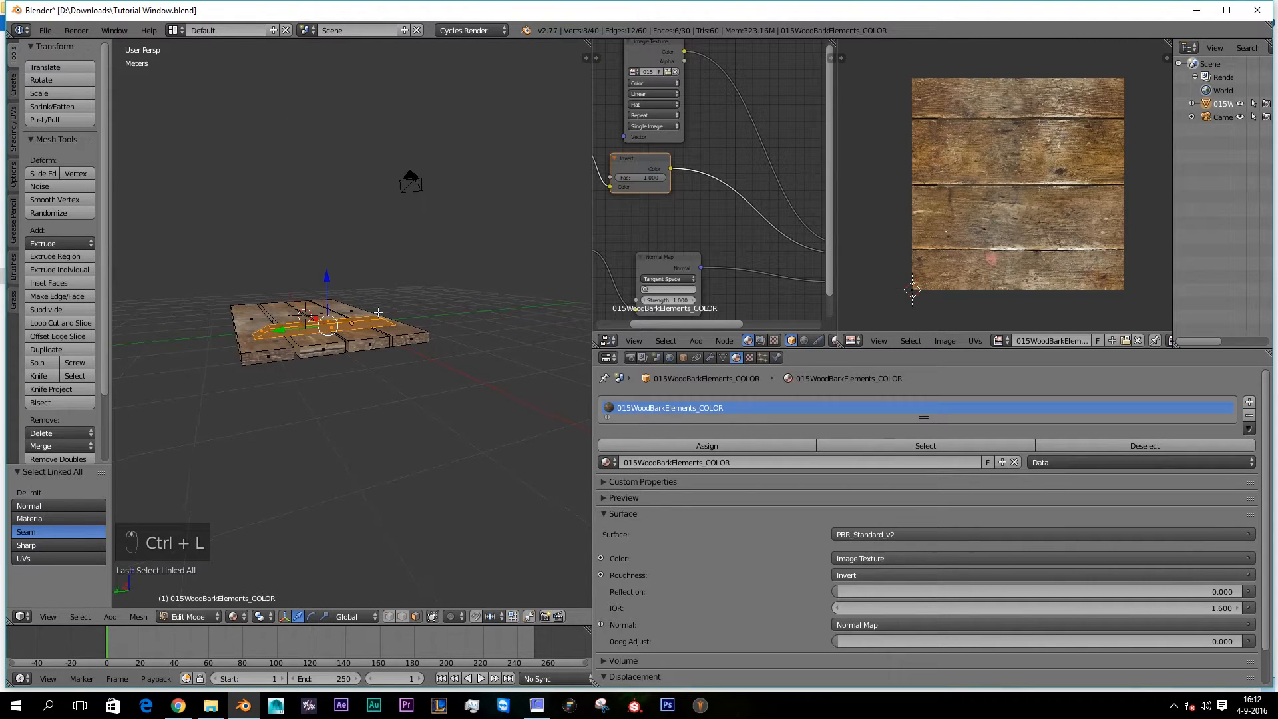
pyautogui.scroll(6, 339, 341)
pyautogui.moveTo(328, 357); pyautogui.dragTo(353, 374, button='middle')
pyautogui.scroll(-4, 349, 382)
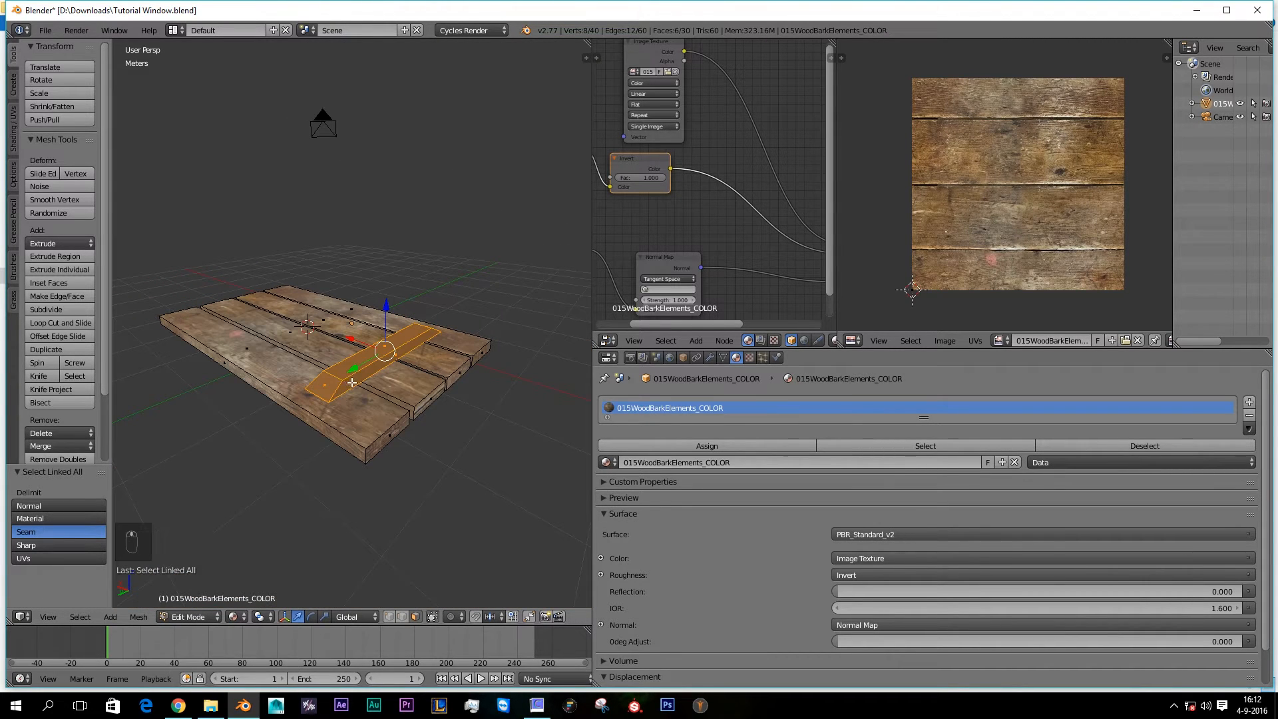
pyautogui.press('u')
pyautogui.click(354, 383)
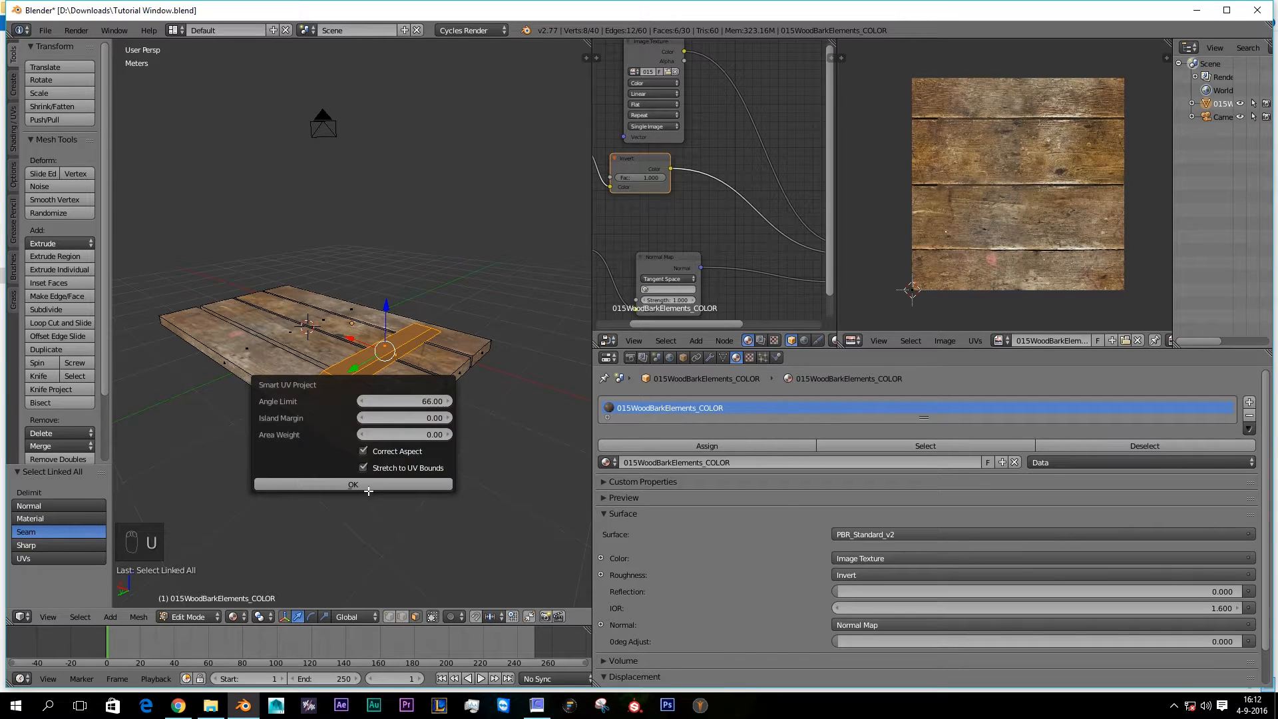
pyautogui.click(369, 488)
# Step: Rotate all crossbar UV islands by 90°, shrink them to about 0.45, and move them about 6.3 cm down
pyautogui.scroll(-1, 1061, 236)
pyautogui.press('a')
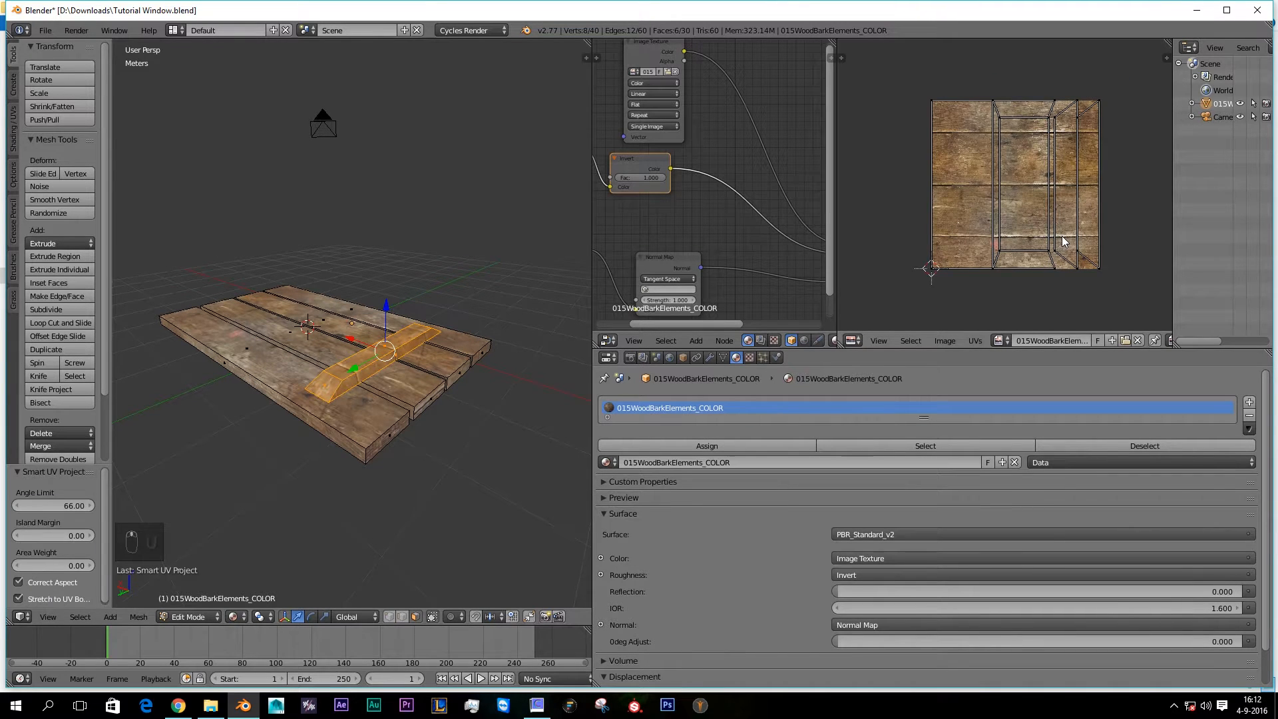
pyautogui.write('r90')
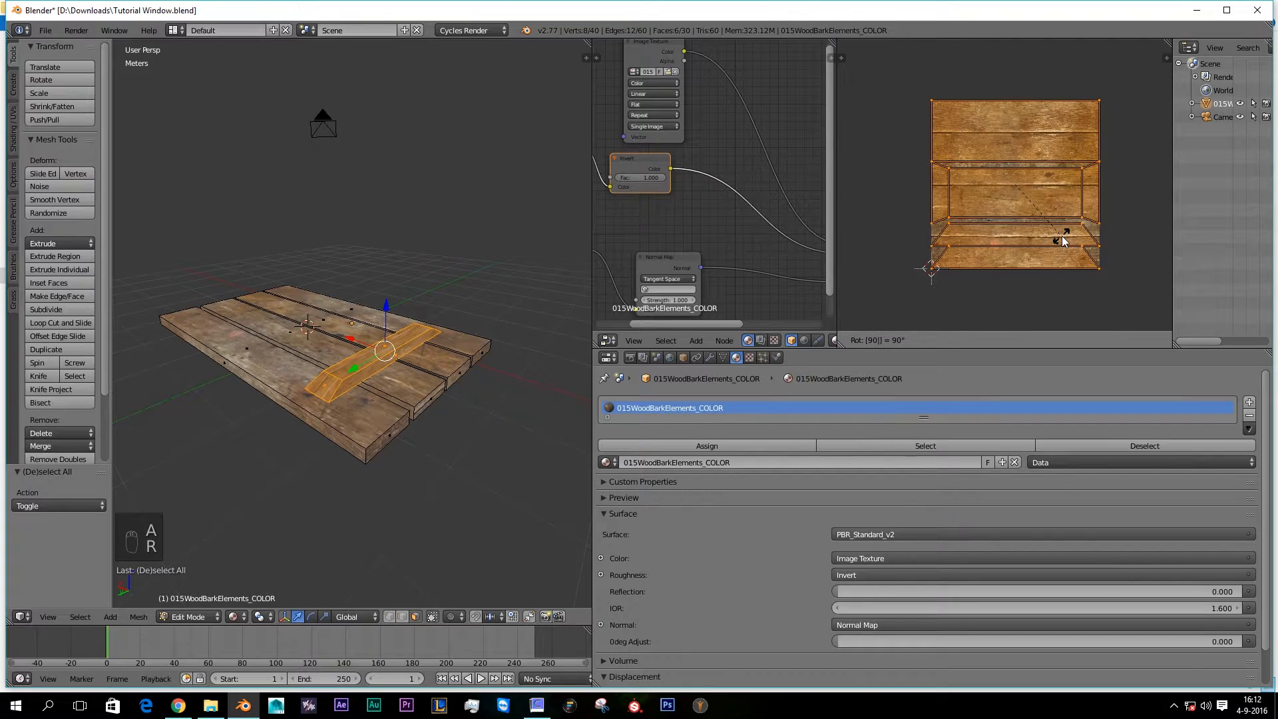
pyautogui.press('Return')
pyautogui.press('s')
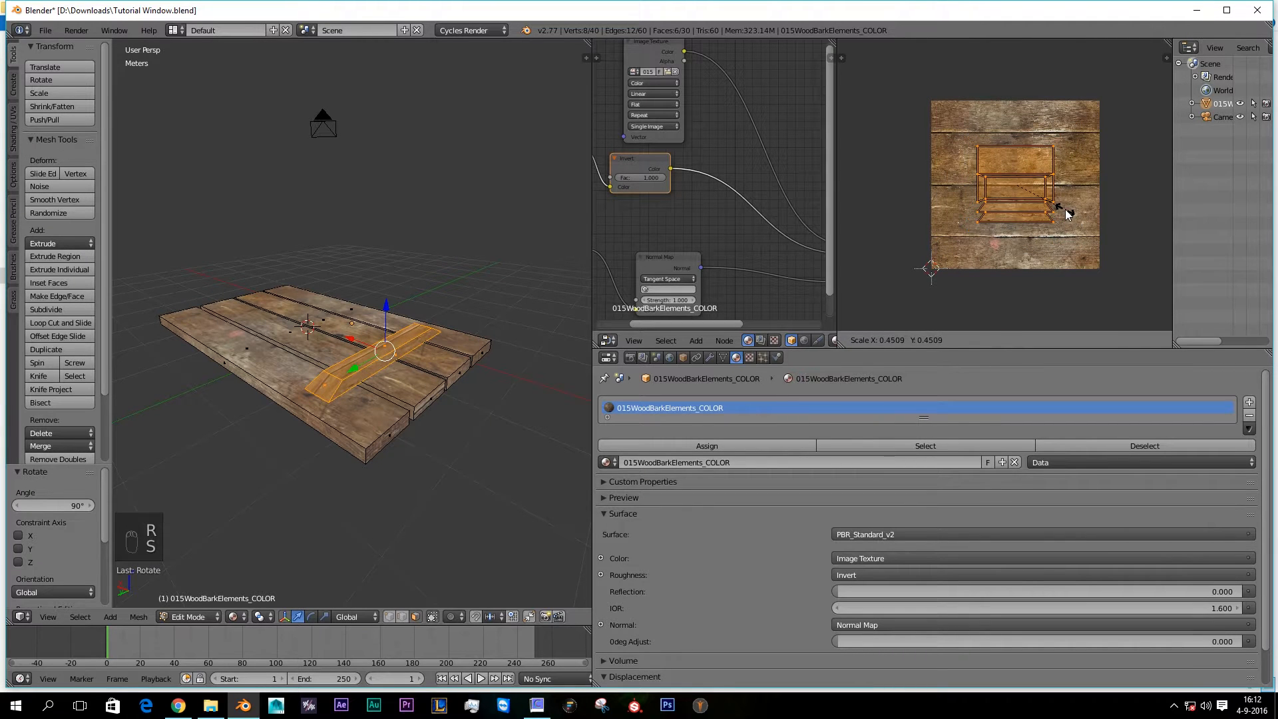
pyautogui.click(1066, 216)
pyautogui.press('g')
pyautogui.click(1068, 222)
# Step: Stretch the crossbar's UV islands along X by about 2.181 to span the texture's width
pyautogui.moveTo(300, 466); pyautogui.dragTo(221, 546, button='middle')
pyautogui.scroll(-3, 221, 546)
pyautogui.moveTo(262, 465); pyautogui.dragTo(316, 343, button='middle')
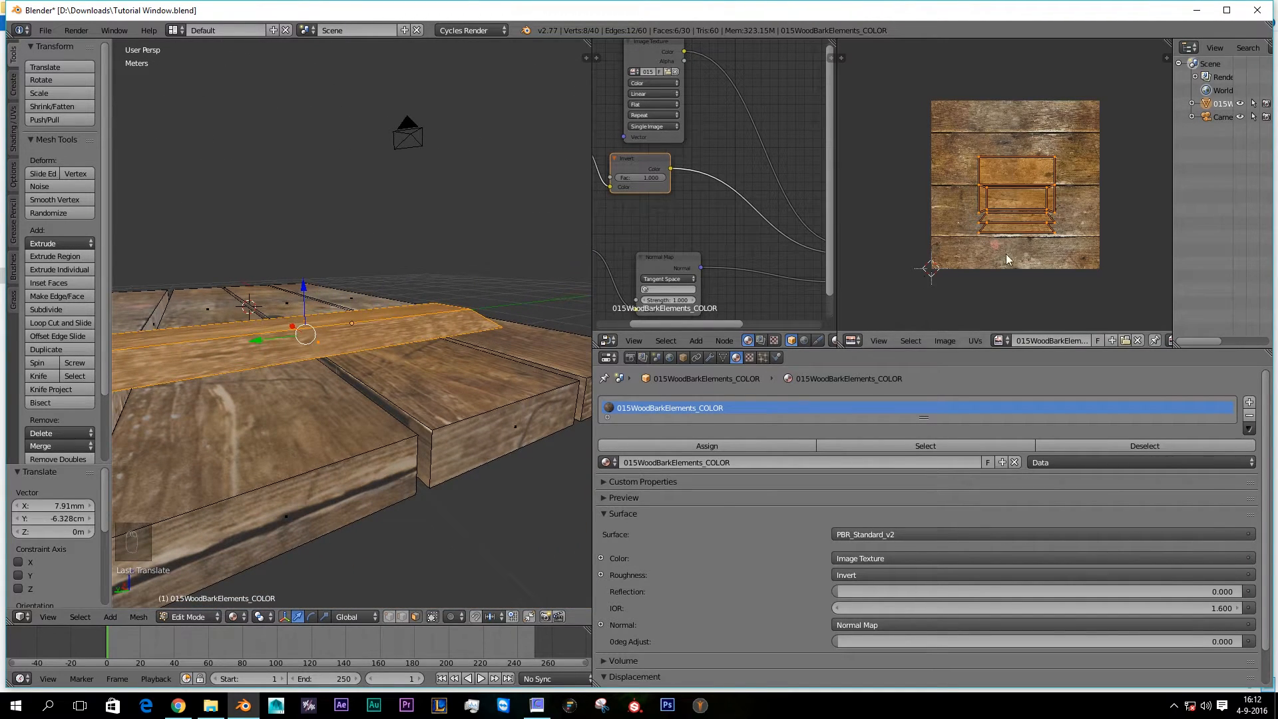
pyautogui.press('s')
pyautogui.press('x')
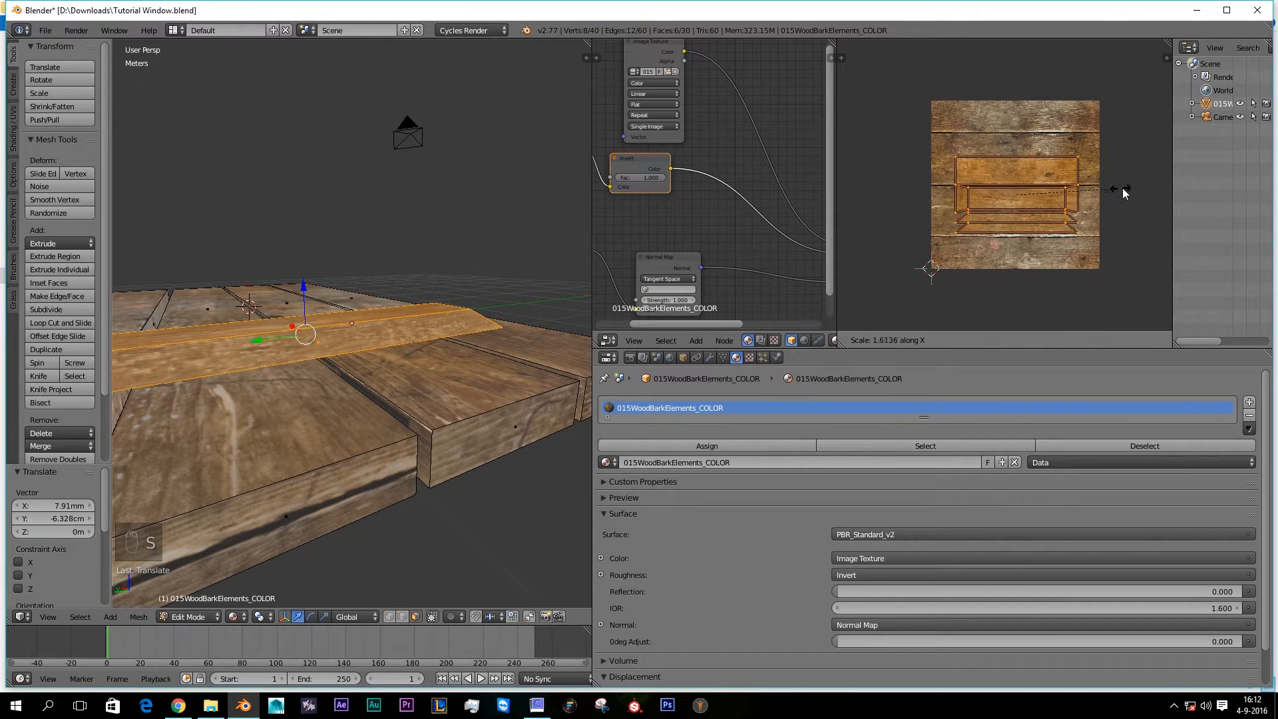
pyautogui.click(1156, 191)
pyautogui.moveTo(412, 373); pyautogui.dragTo(362, 421, button='middle')
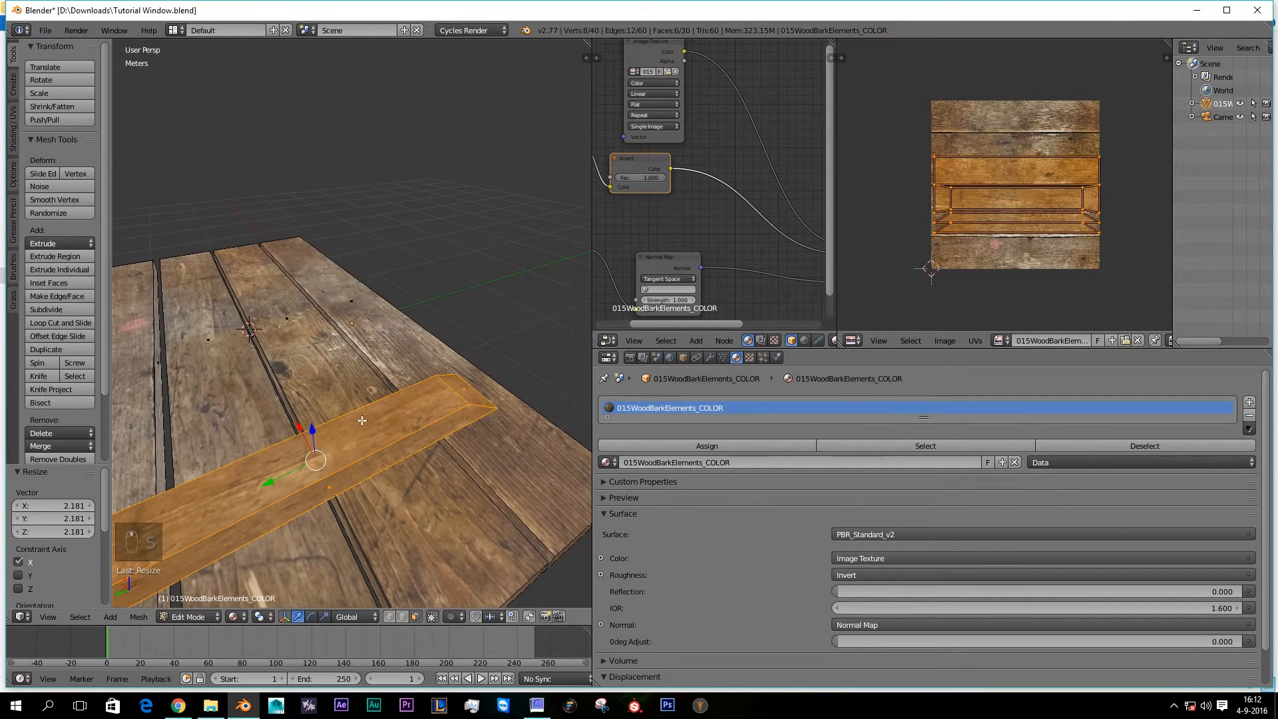
# Step: Preview the crossbar and boards in rendered shading, both up close and from above
pyautogui.hotkey('shift', 'z')
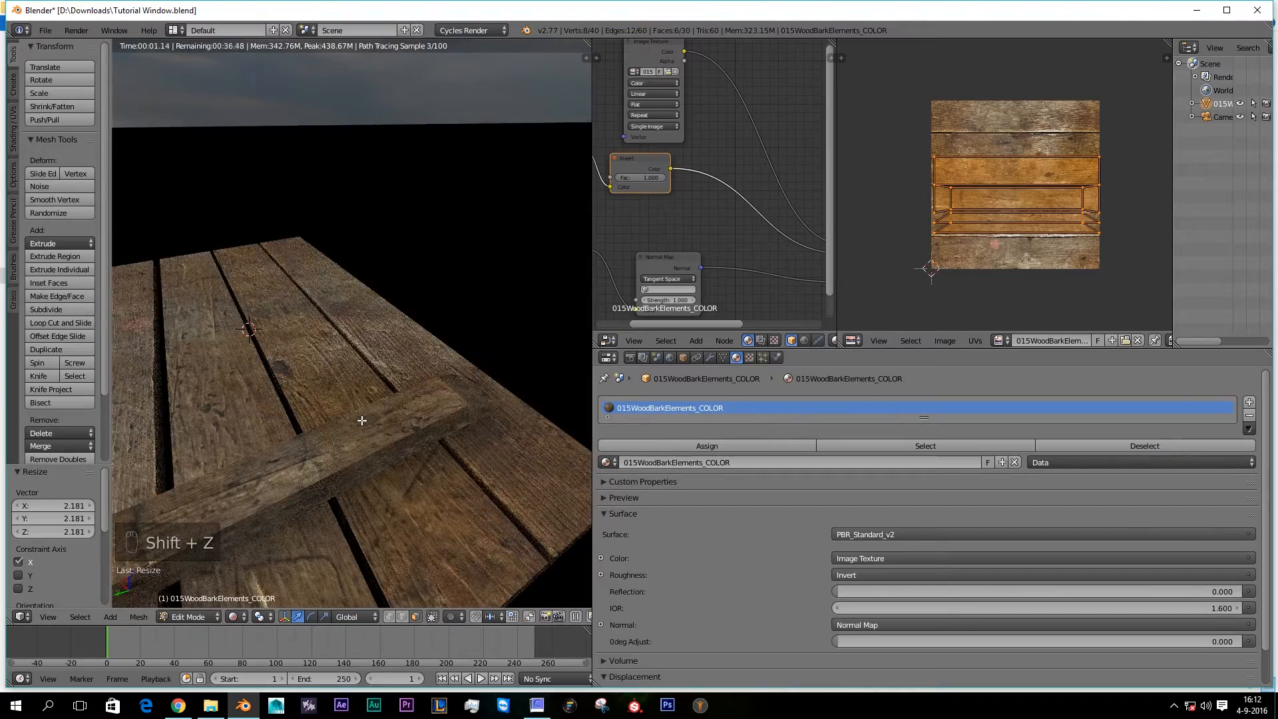
pyautogui.scroll(-5, 361, 421)
pyautogui.scroll(5, 362, 421)
pyautogui.moveTo(362, 421); pyautogui.dragTo(300, 533, button='middle')
pyautogui.scroll(-4, 414, 408)
pyautogui.scroll(6, 300, 534)
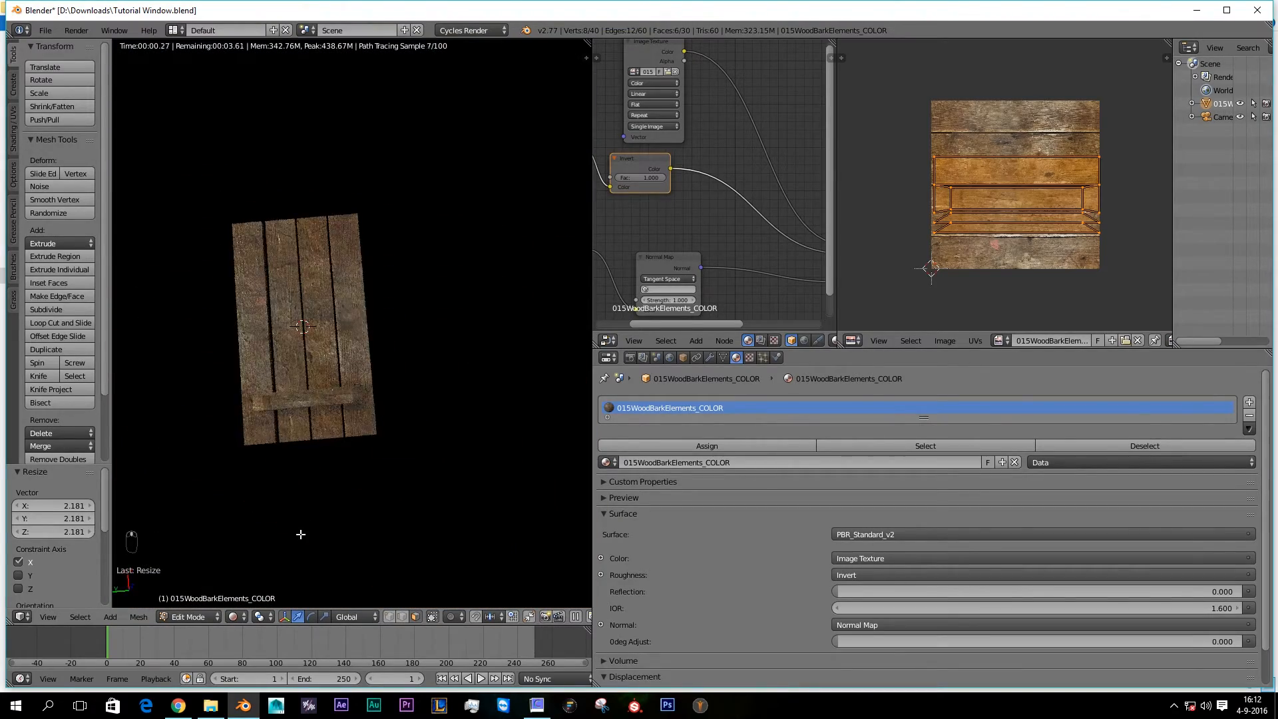
# Step: Move the crossbar's UV islands about 25.3 cm up on the texture and switch the viewport to Solid shading
pyautogui.press('g')
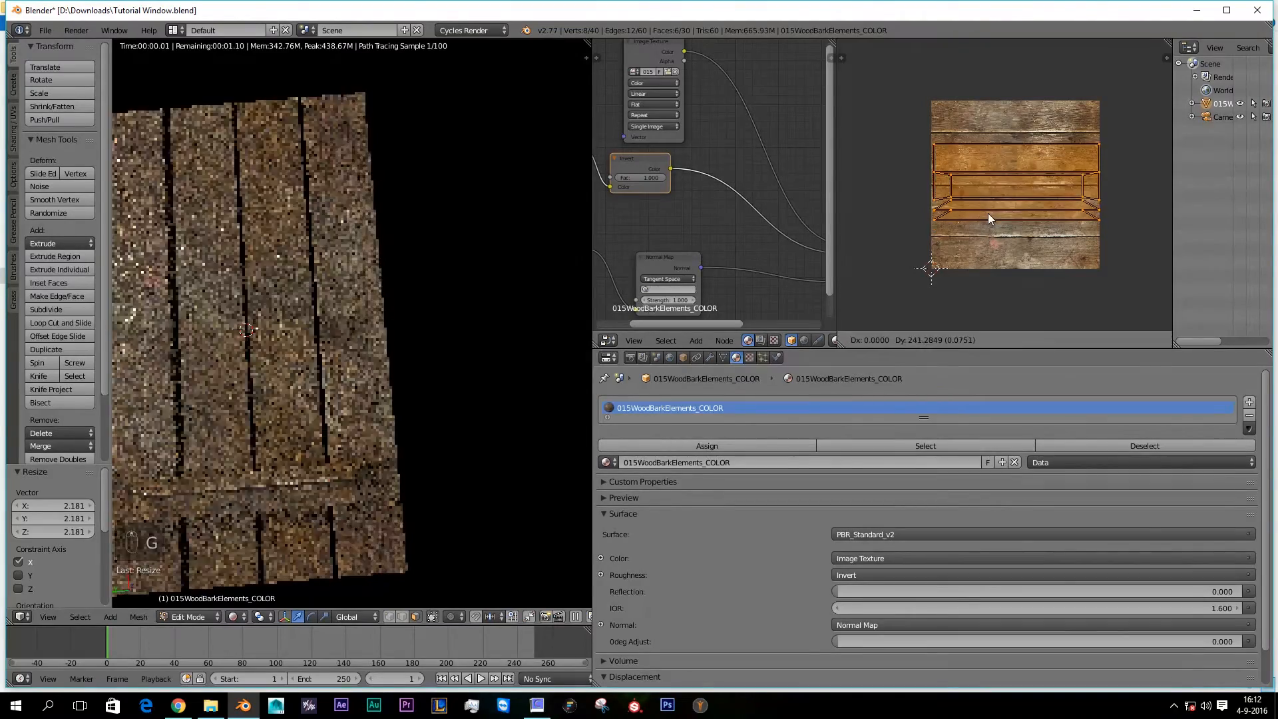
pyautogui.click(989, 186)
pyautogui.scroll(-5, 402, 456)
pyautogui.press('z')
pyautogui.press('z')
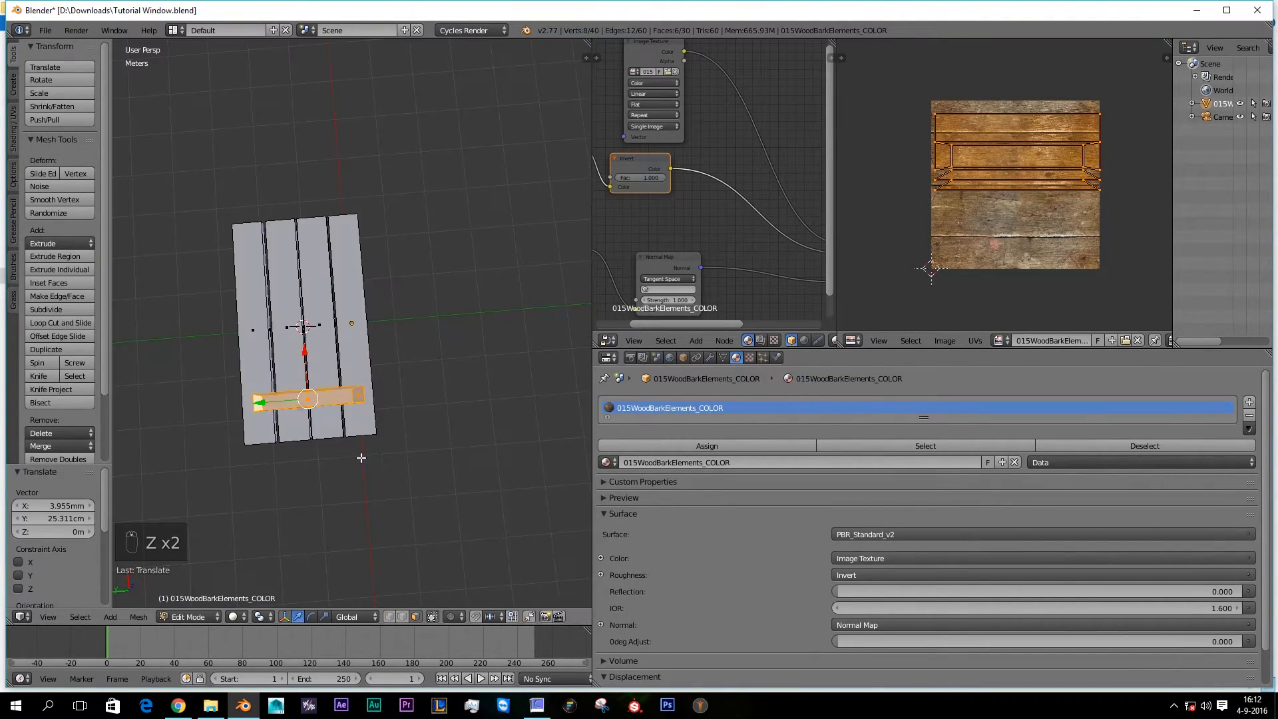
# Step: Duplicate the crossbar along X and place the copy near the opposite end of the boards
pyautogui.hotkey('shift', 'd')
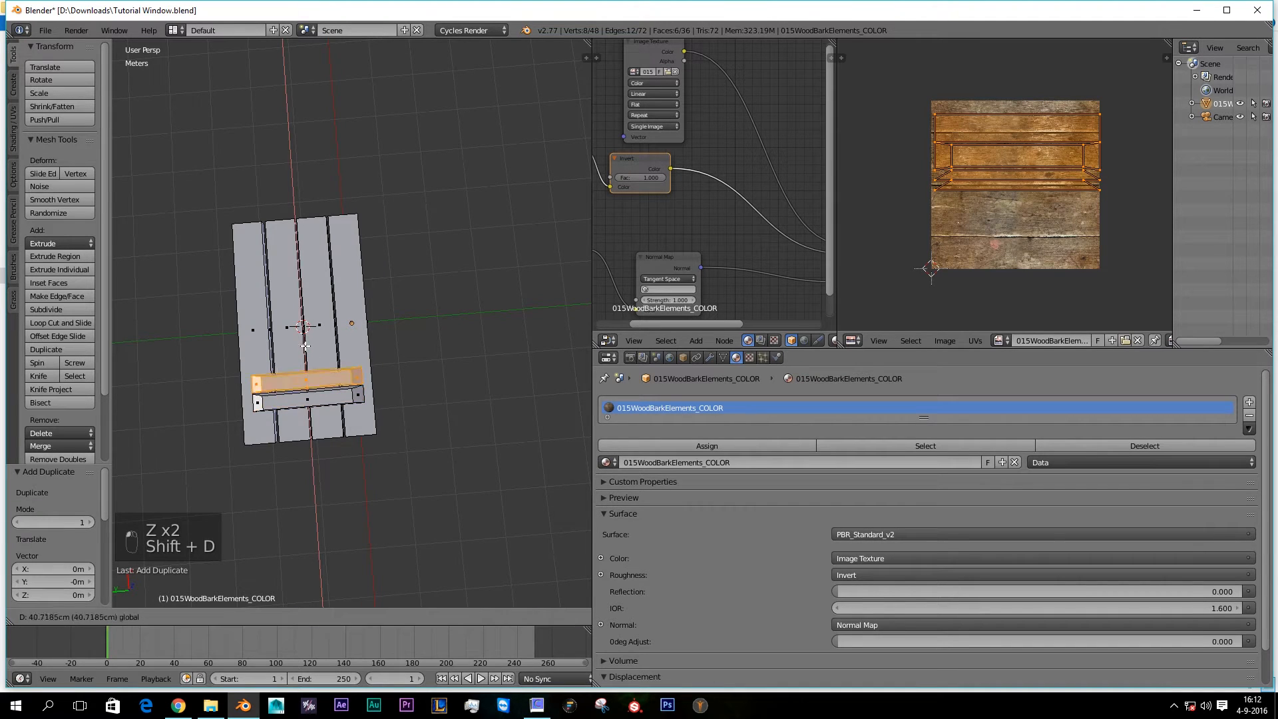
pyautogui.click(288, 220)
pyautogui.moveTo(287, 220); pyautogui.dragTo(440, 298, button='middle')
# Step: Preview the shutter in rendered shading from Object Mode, and return to Solid shading in Edit Mode
pyautogui.press('Tab')
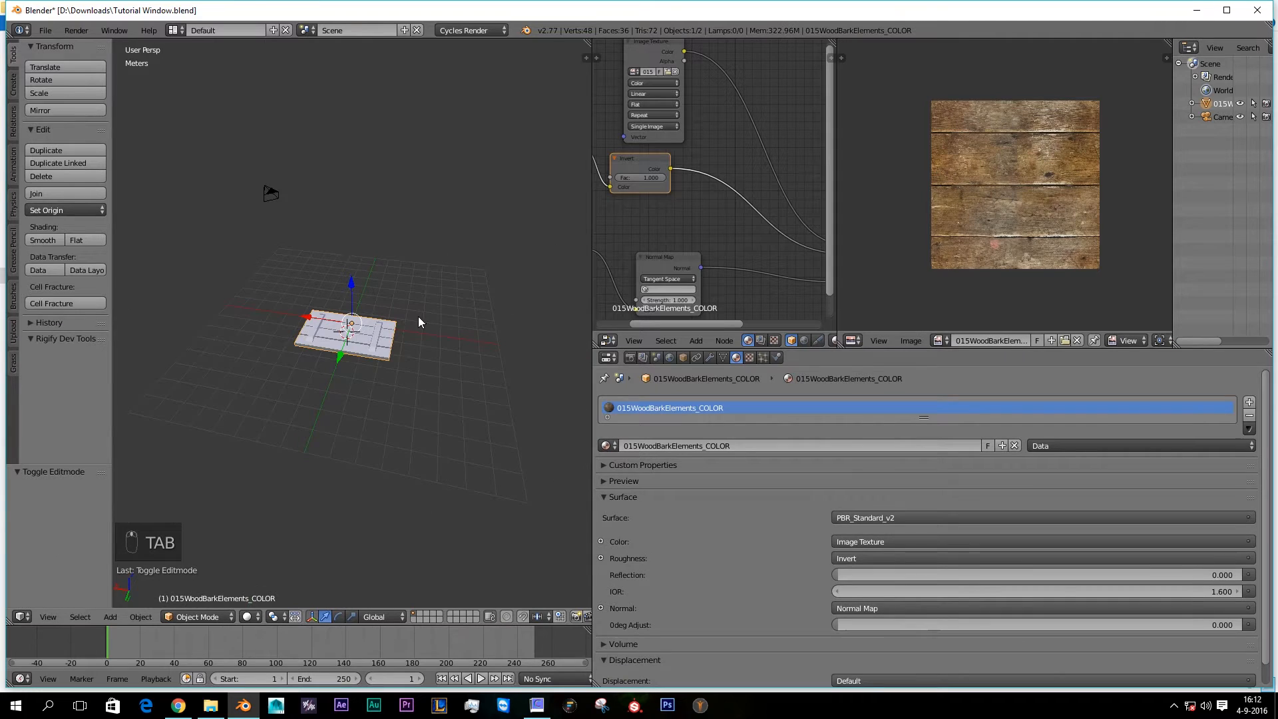
pyautogui.hotkey('shift', 'z')
pyautogui.moveTo(404, 364)
pyautogui.mouseDown(button='middle')
pyautogui.moveTo(289, 398)
pyautogui.moveTo(352, 388)
pyautogui.mouseUp(button='middle')
pyautogui.scroll(4, 308, 398)
pyautogui.press('z')
pyautogui.press('z')
pyautogui.press('z')
pyautogui.press('Tab')
pyautogui.scroll(4, 352, 389)
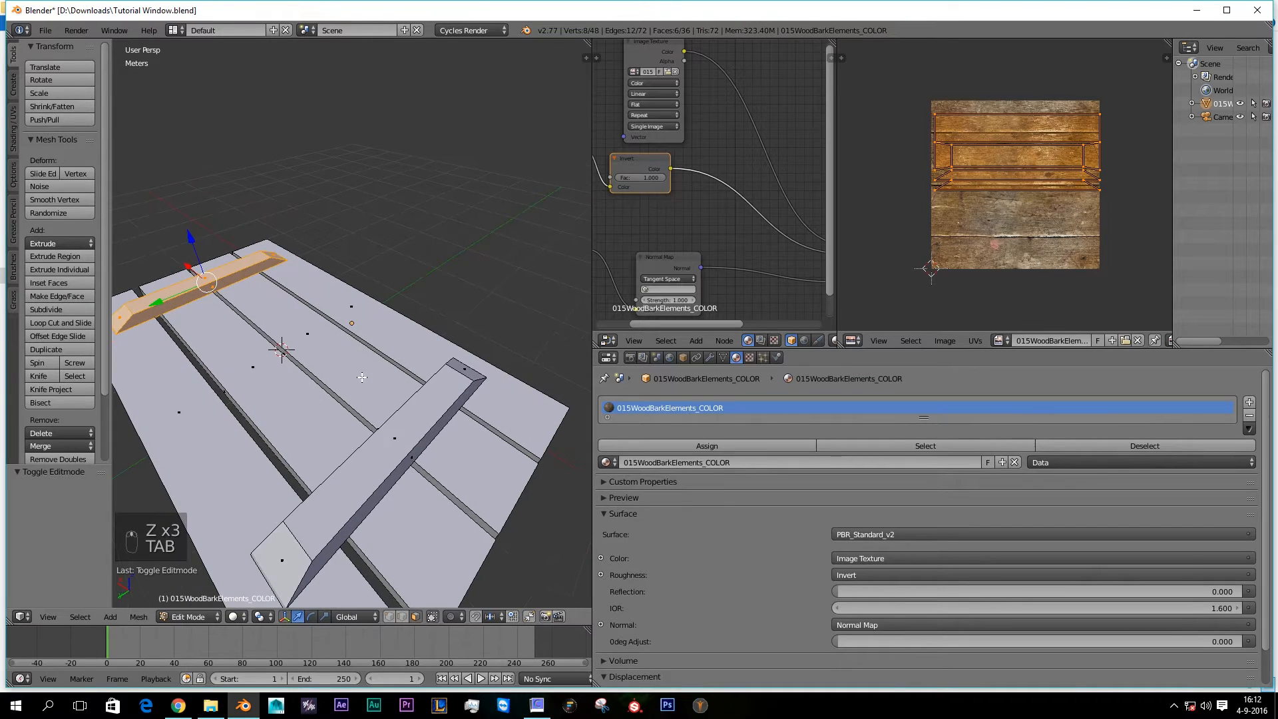
# Step: Snap the 3D cursor to the centre of the first crossbar's top face
pyautogui.rightClick(352, 481)
pyautogui.hotkey('shift', 's')
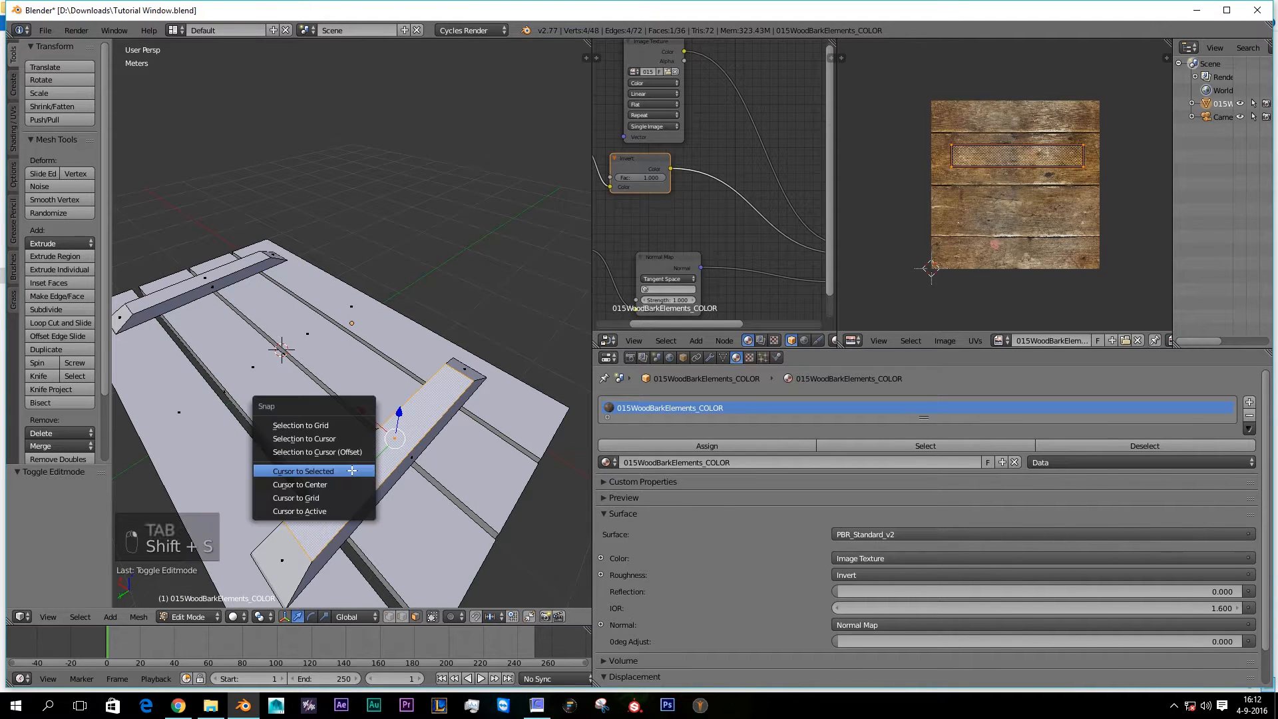
pyautogui.click(352, 471)
pyautogui.scroll(-4, 352, 471)
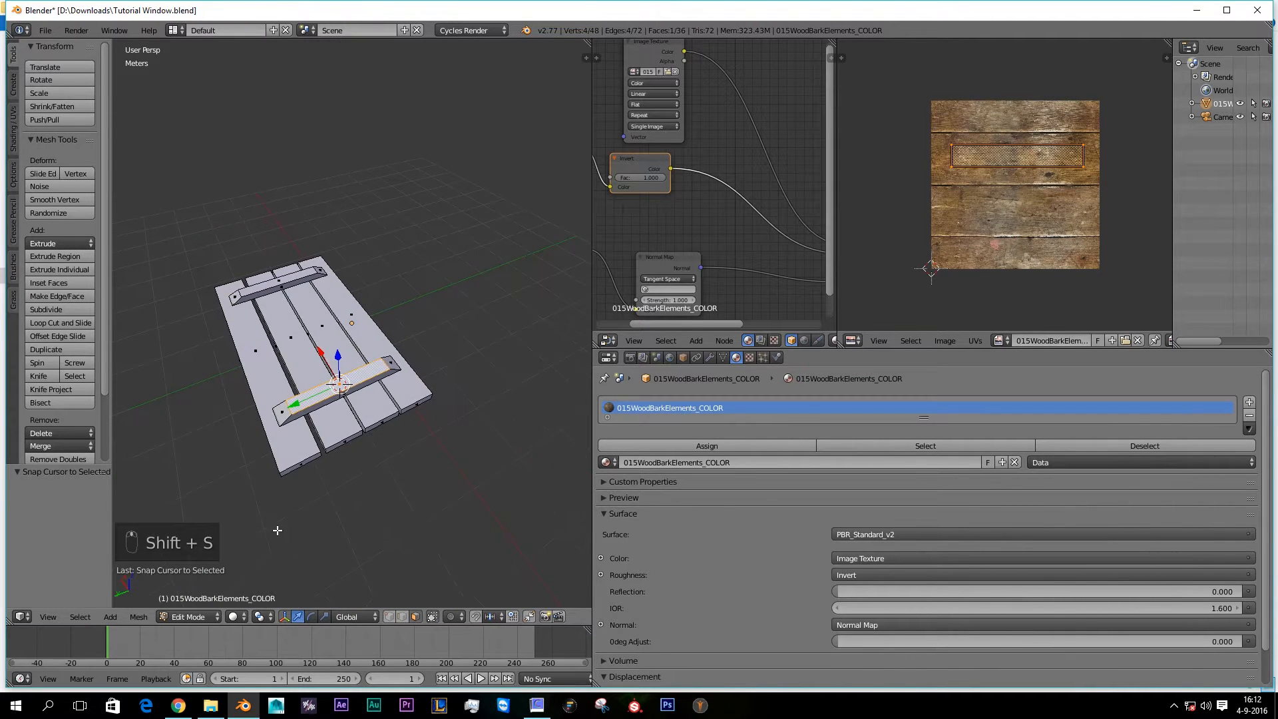
# Step: Add a cylinder with 8 vertices at the 3D cursor on the crossbar
pyautogui.click(111, 616)
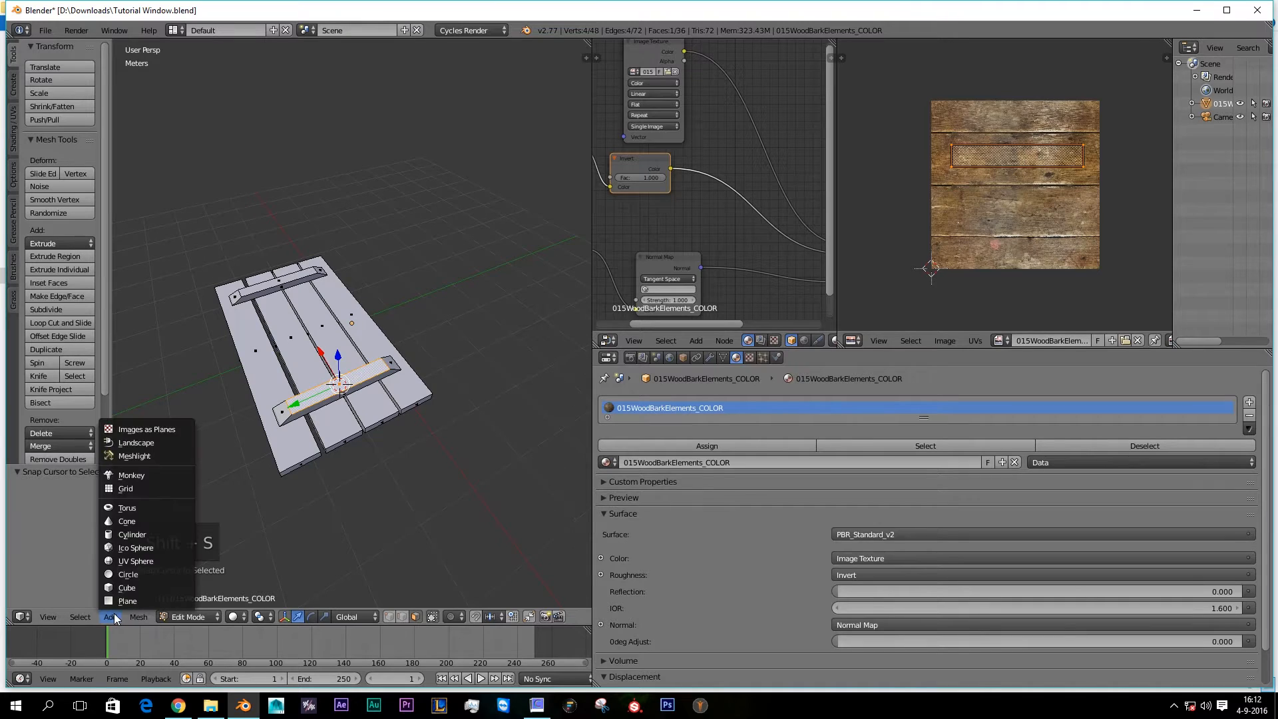
pyautogui.click(133, 535)
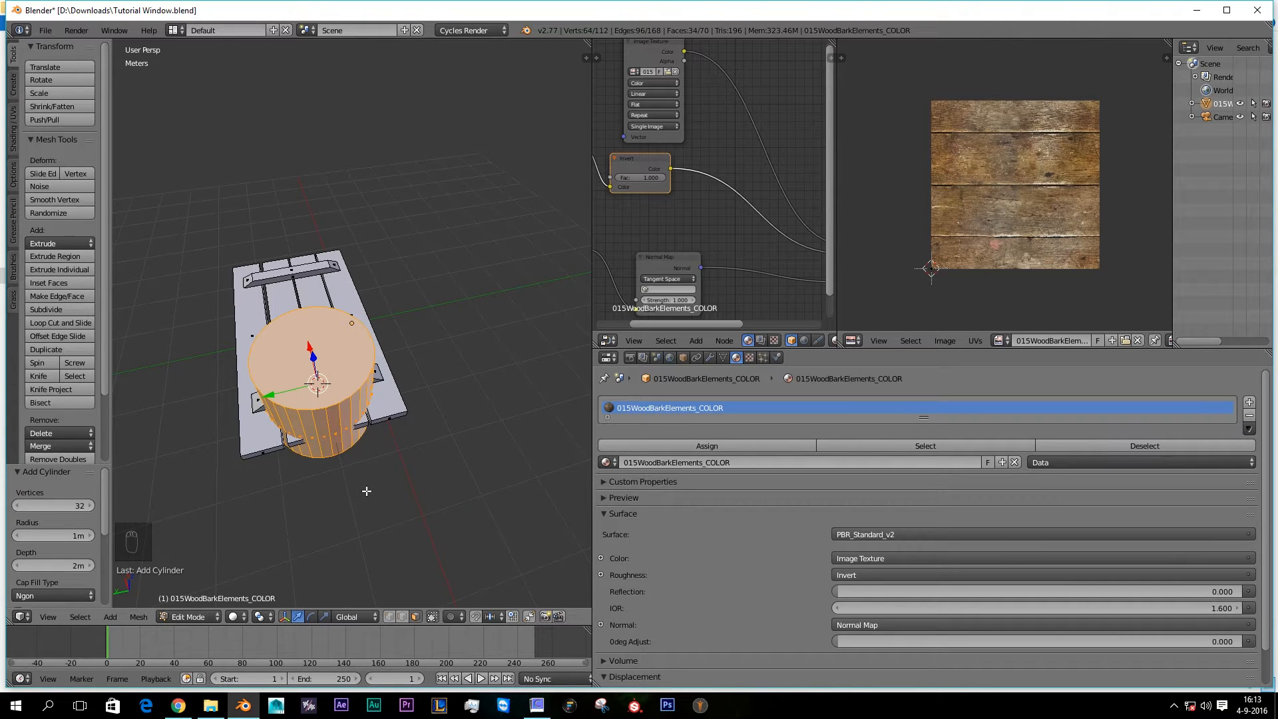
pyautogui.press('F6')
pyautogui.click(54, 506)
pyautogui.press('Return')
pyautogui.scroll(-2, 356, 428)
pyautogui.moveTo(356, 428); pyautogui.dragTo(412, 422, button='middle')
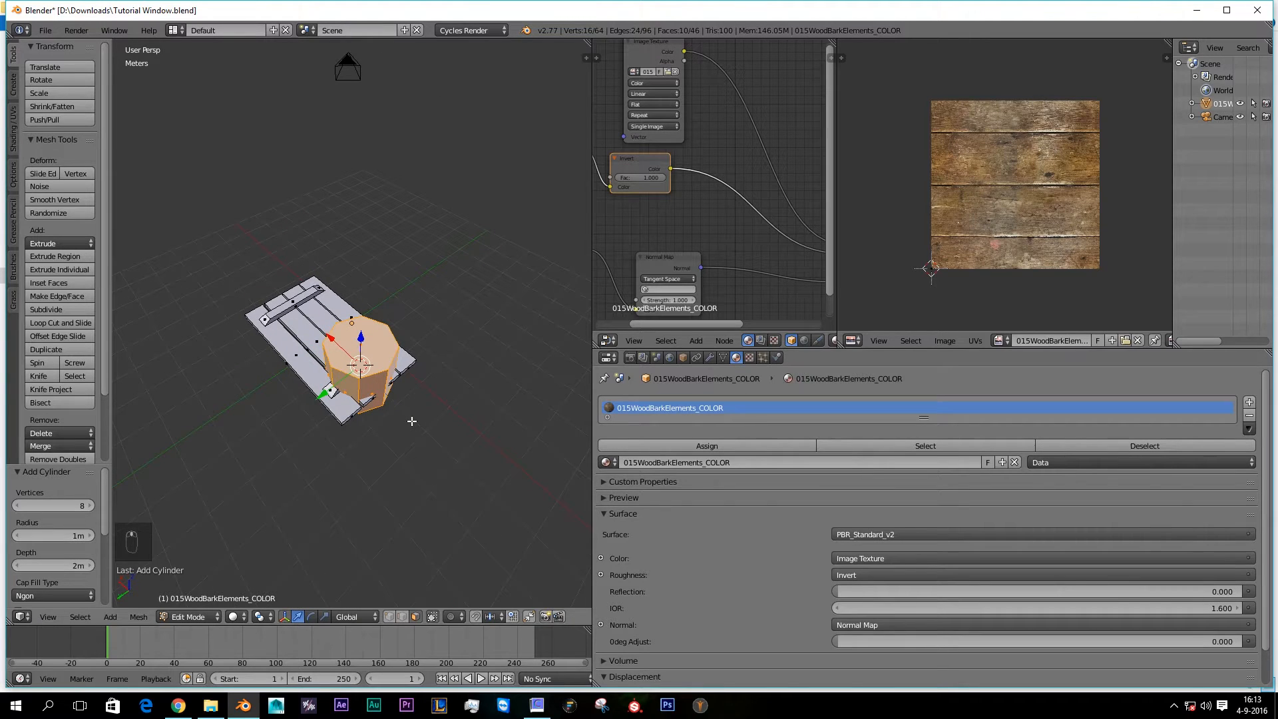
# Step: Scale the cylinder down to about 0.145 so that it fits the crossbar's width
pyautogui.press('F6')
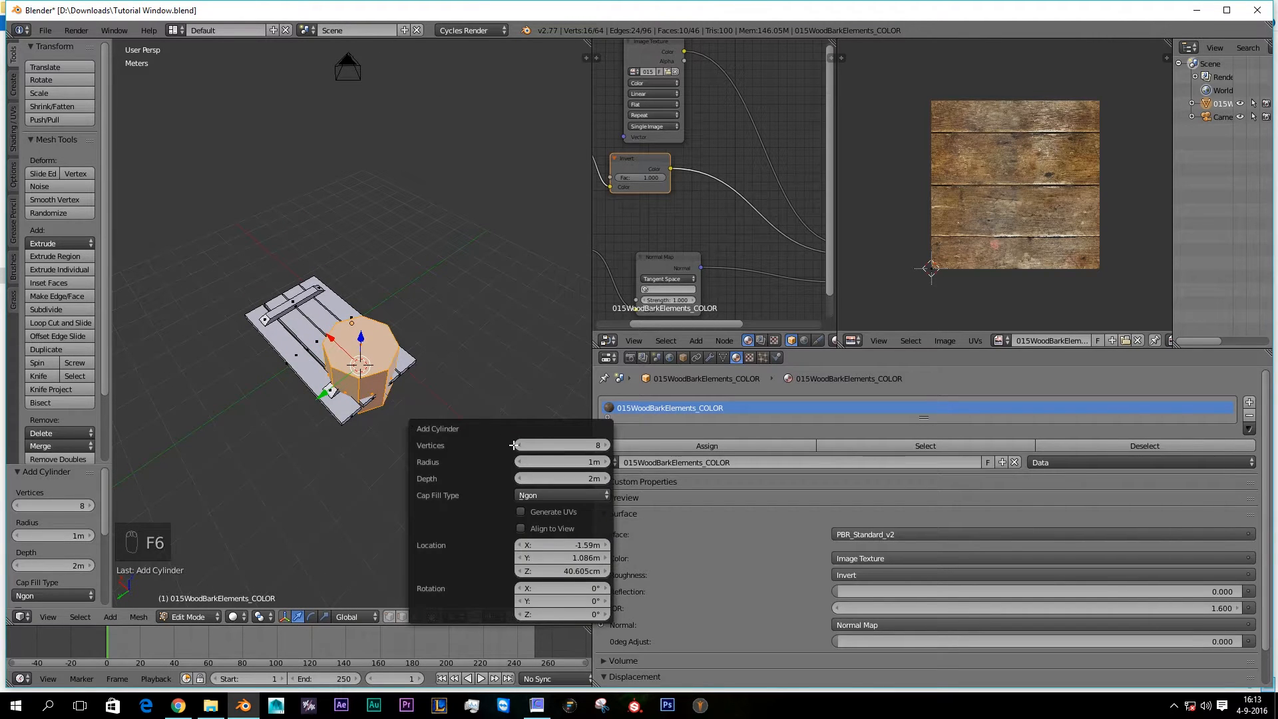
pyautogui.scroll(5, 375, 489)
pyautogui.scroll(-3, 375, 489)
pyautogui.press('s')
pyautogui.click(353, 408)
pyautogui.scroll(4, 357, 399)
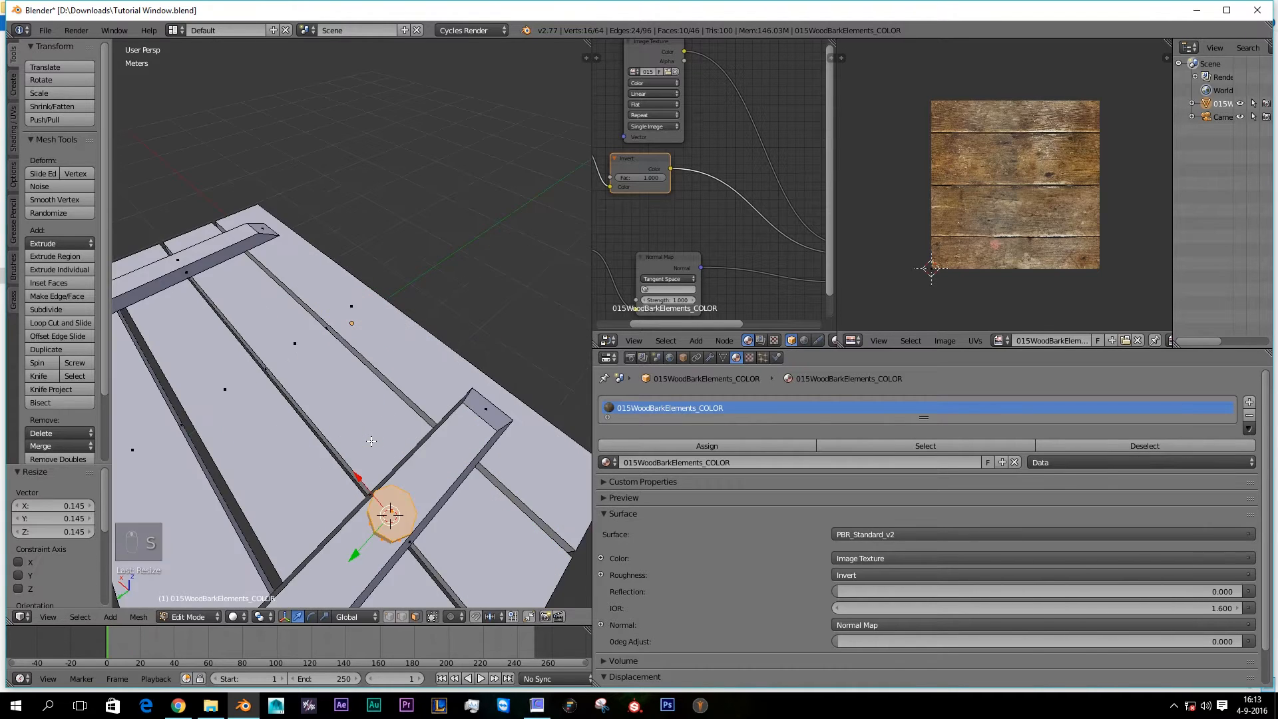
# Step: Flatten the cylinder along Z to roughly half its height, scale it down to bolt size and adjust its position on the crossbar
pyautogui.press('s')
pyautogui.press('z')
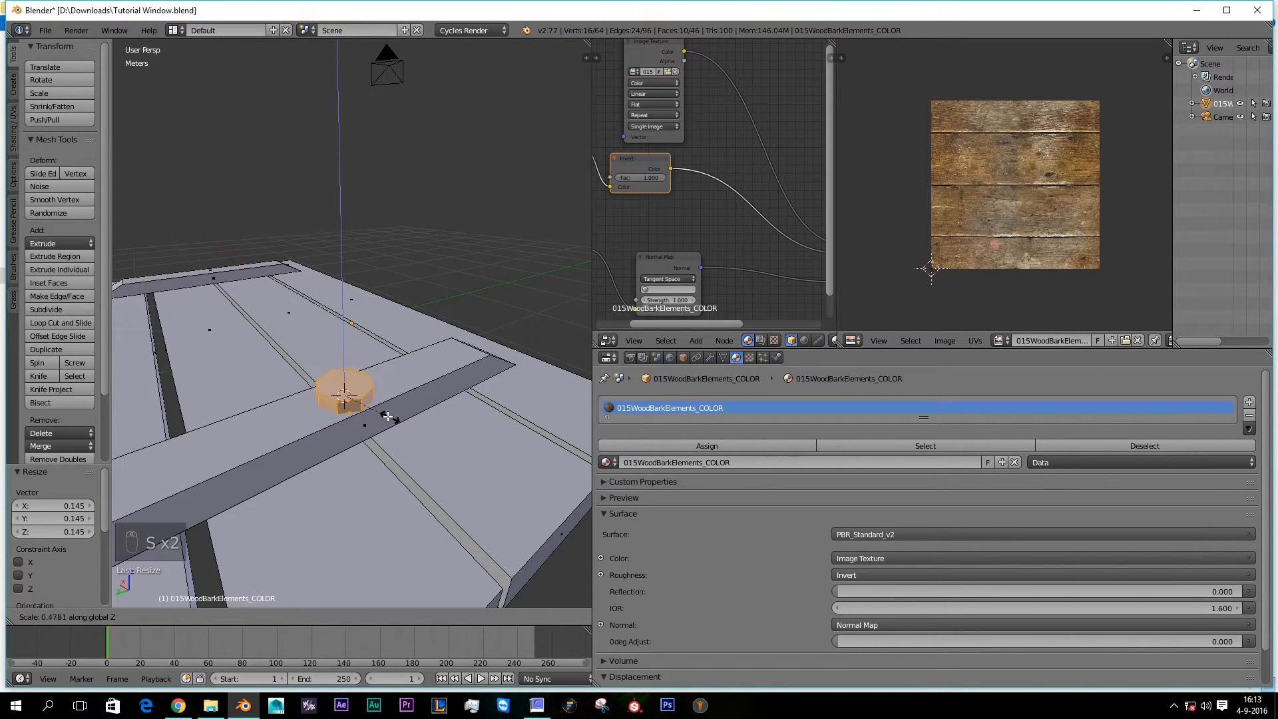
pyautogui.click(383, 417)
pyautogui.press('s')
pyautogui.click(406, 417)
pyautogui.moveTo(344, 353); pyautogui.dragTo(342, 352)
# Step: Add a second material slot with a new material, assign it to the cylinder and set its surface to Glossy BSDF
pyautogui.click(1249, 403)
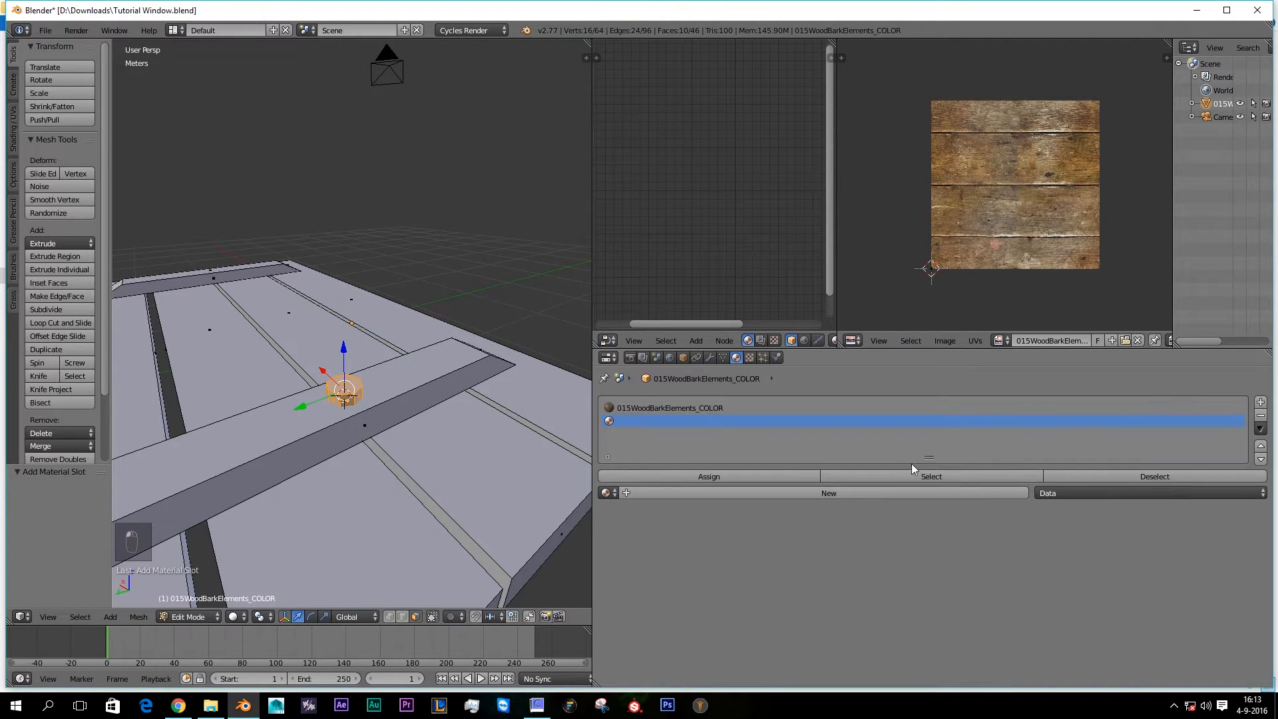
pyautogui.click(865, 493)
pyautogui.click(750, 477)
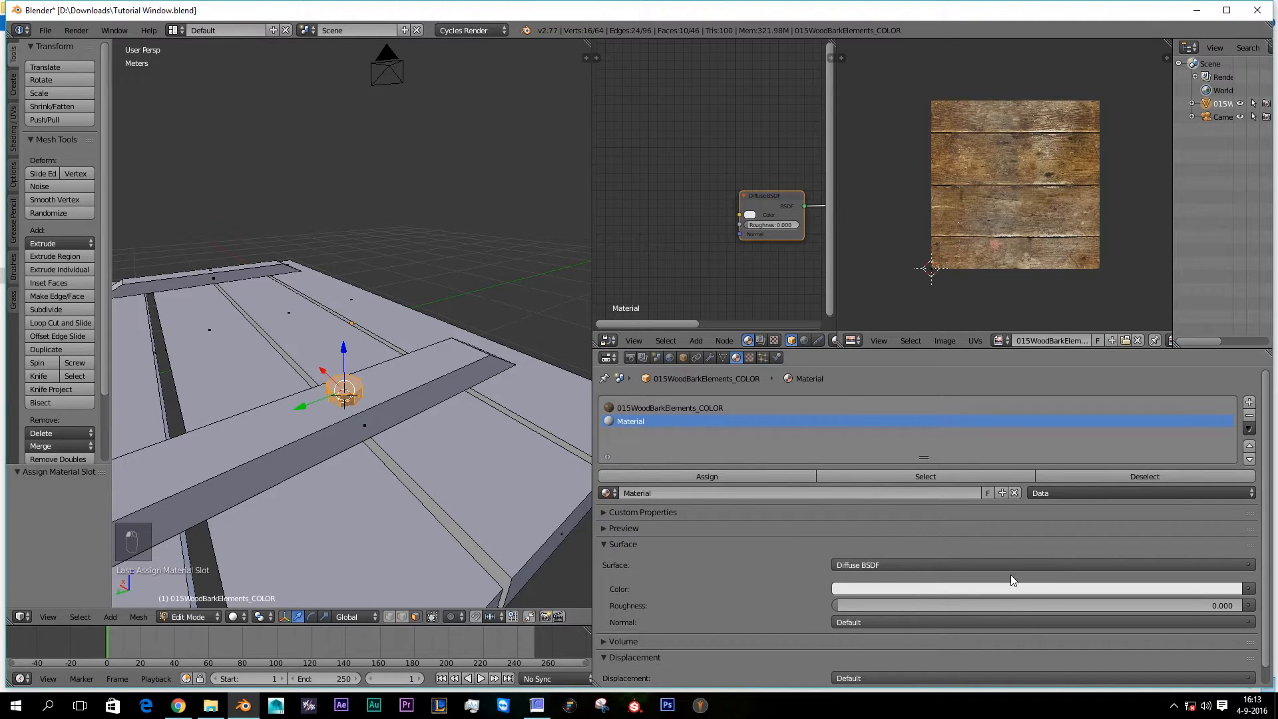
pyautogui.click(1005, 565)
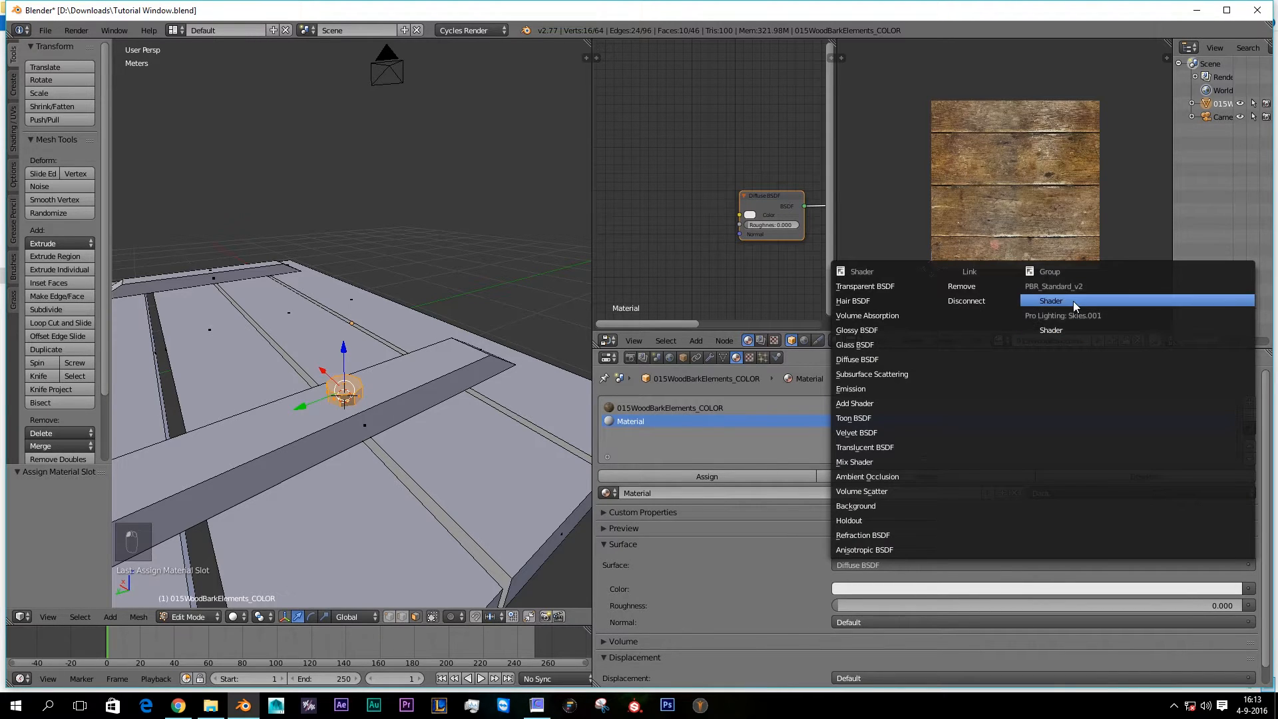
pyautogui.press('Down')
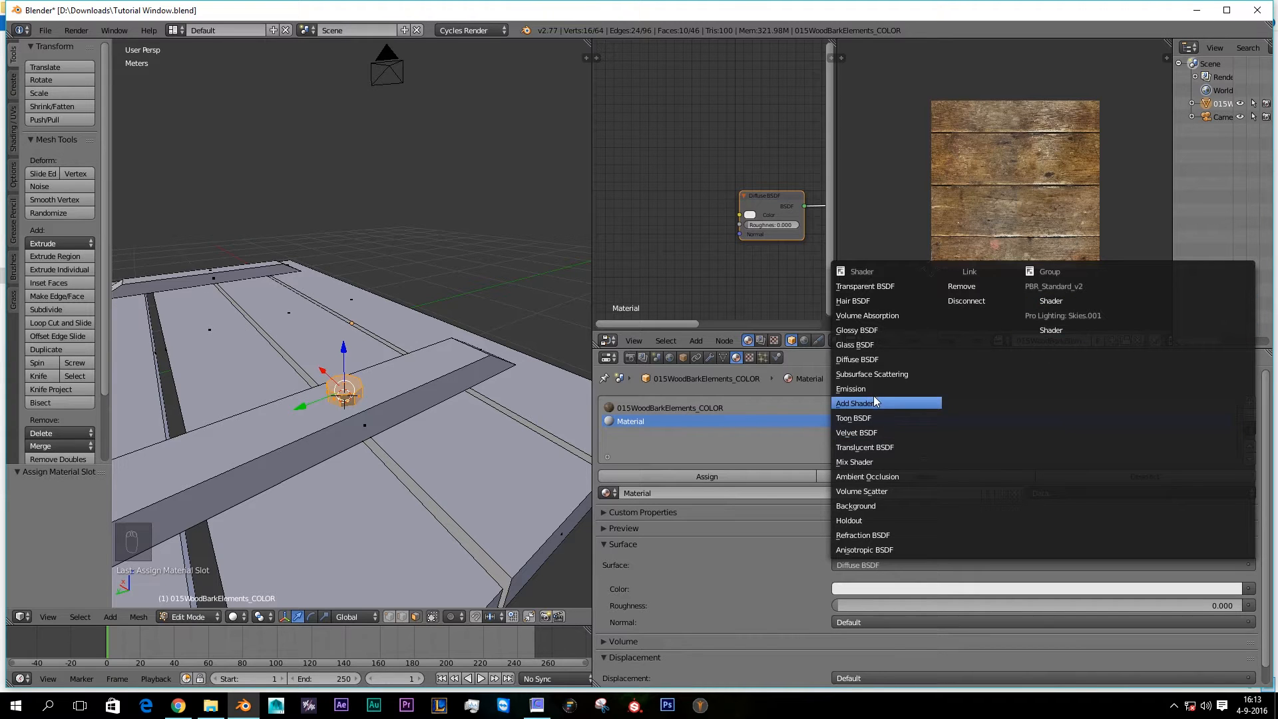
pyautogui.click(859, 330)
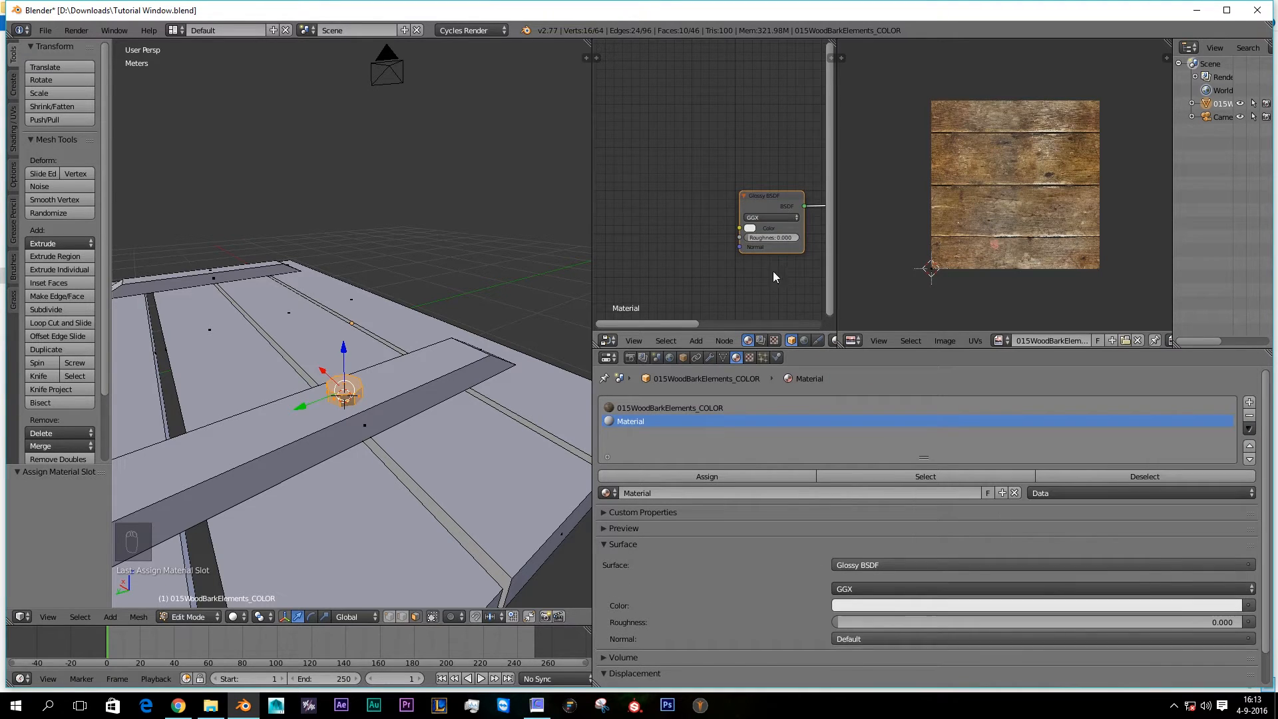
# Step: Add an Image Texture node beside the Glossy BSDF node of the new material
pyautogui.moveTo(741, 272); pyautogui.dragTo(729, 227, button='middle')
pyautogui.scroll(4, 703, 261)
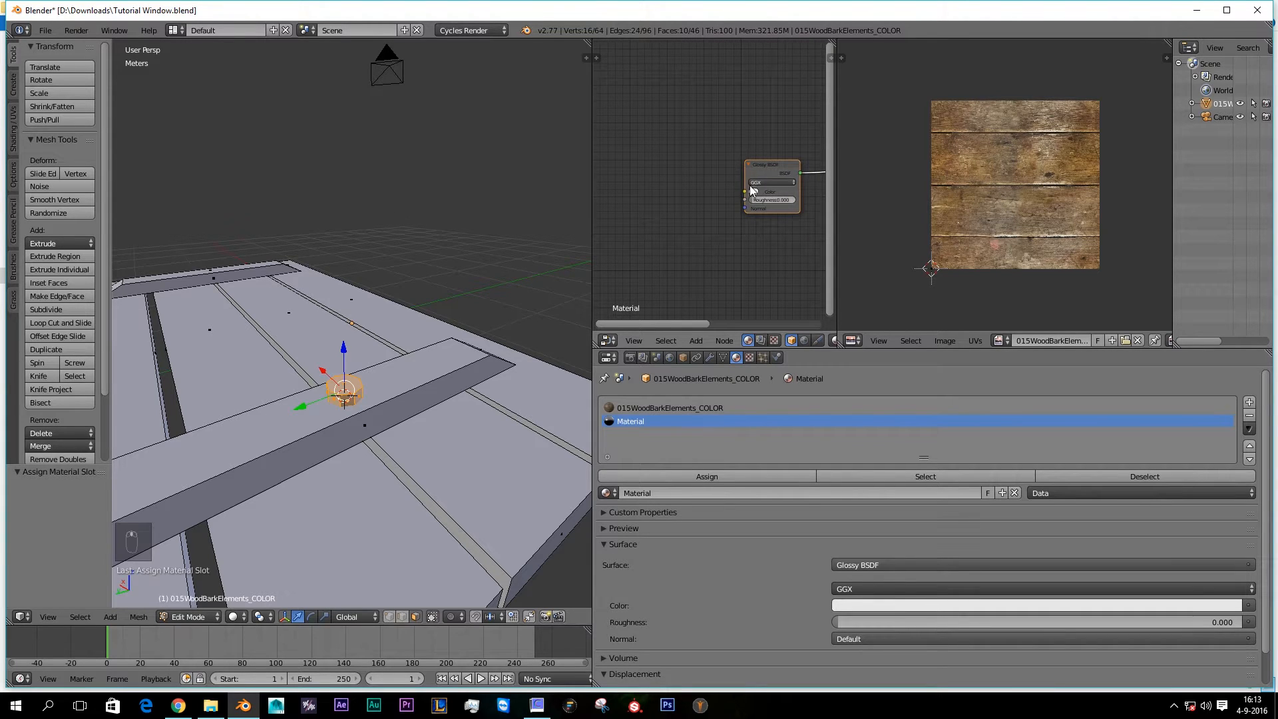
pyautogui.click(697, 339)
pyautogui.moveTo(724, 284)
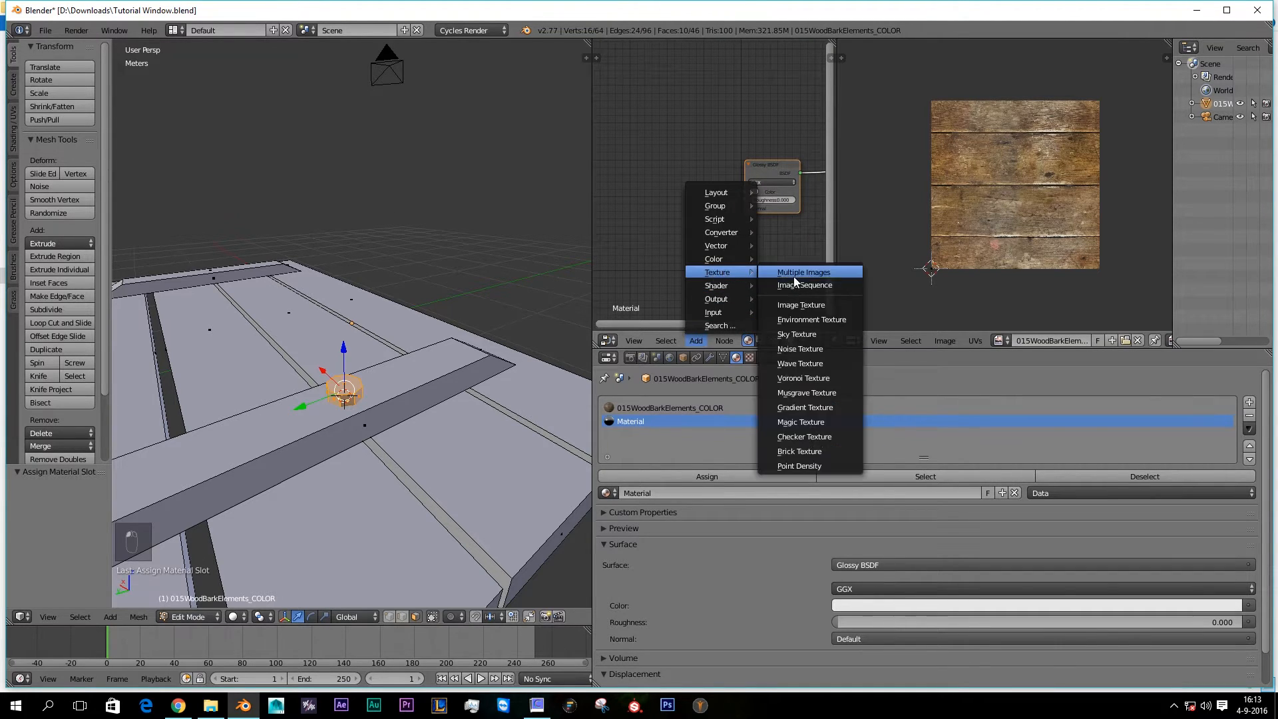
pyautogui.click(826, 317)
pyautogui.click(717, 218)
# Step: Load MetalScratched001_COL_3K.jpg from the HIGH QUALITY\METAL folder into the texture node and connect it to the Glossy BSDF's color
pyautogui.click(717, 218)
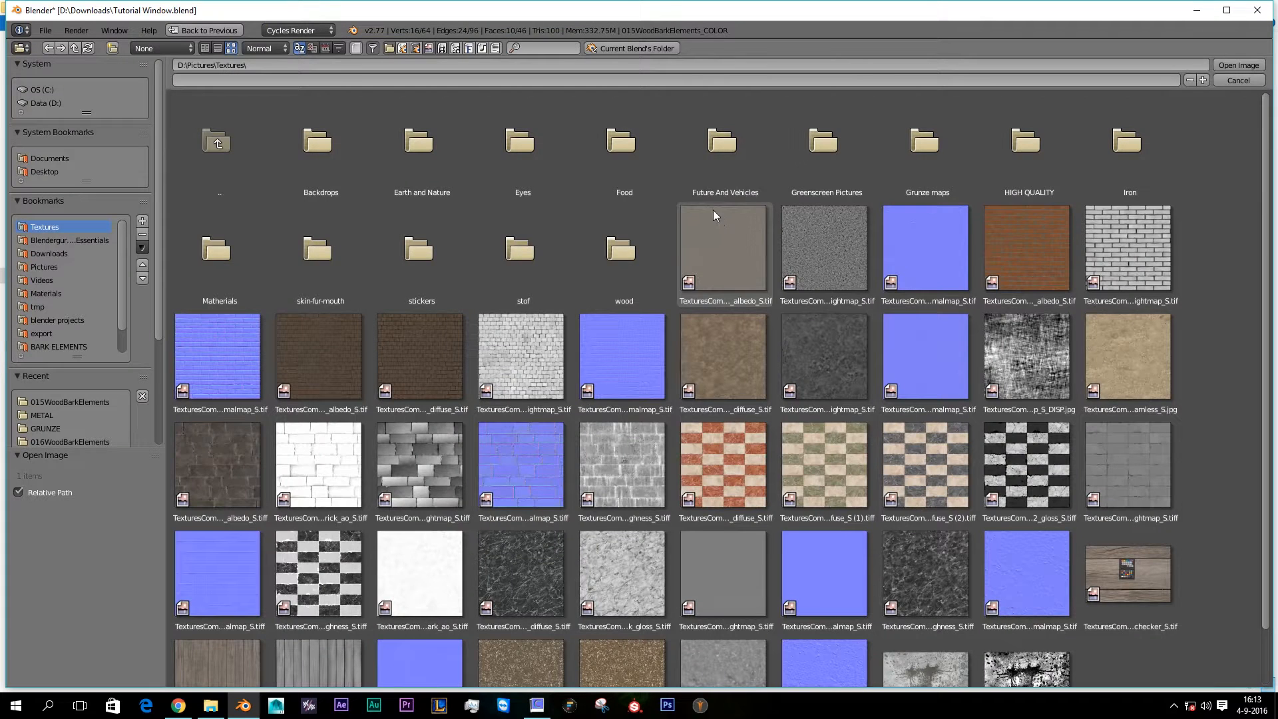
pyautogui.doubleClick(1021, 174)
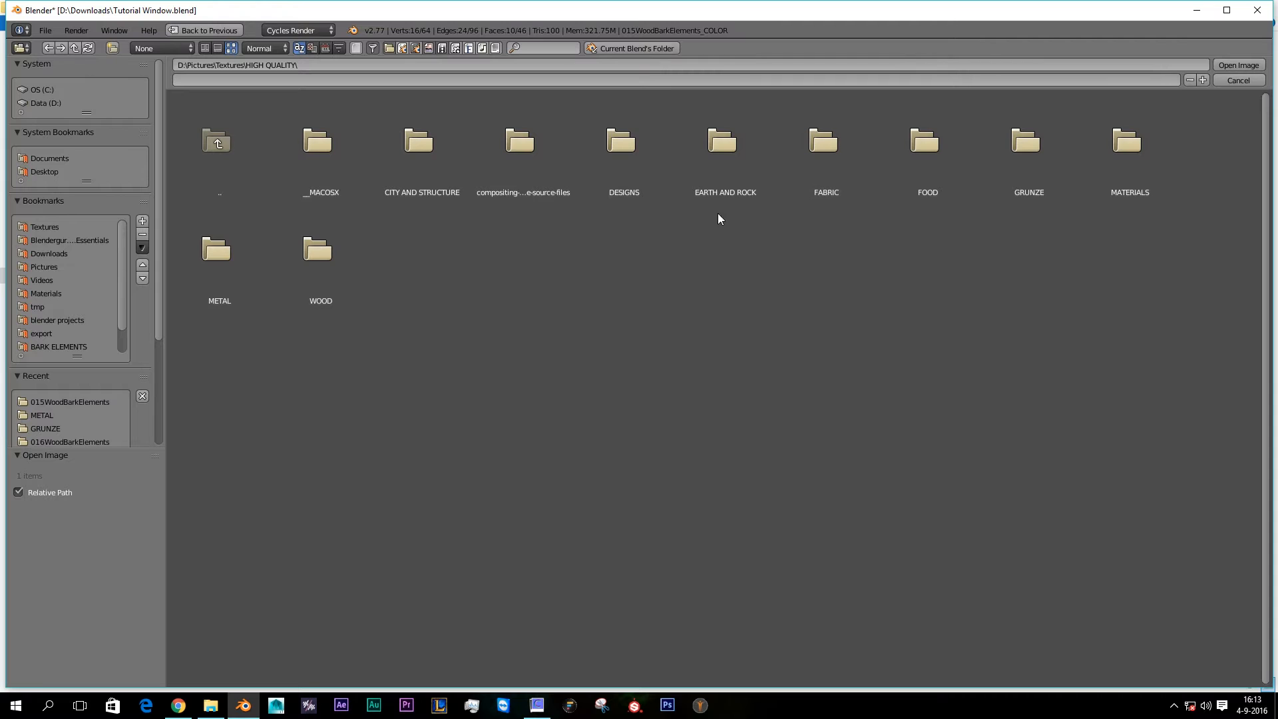
pyautogui.doubleClick(233, 290)
pyautogui.scroll(-5, 455, 273)
pyautogui.scroll(-5, 469, 366)
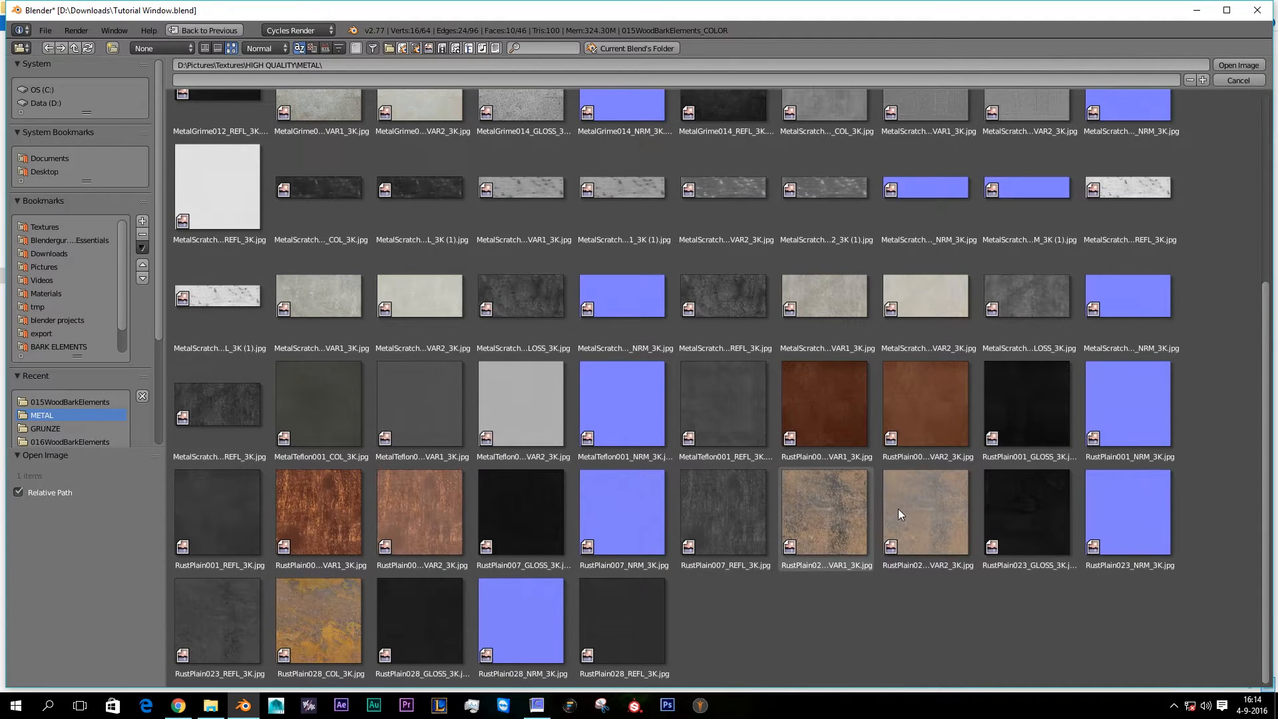
pyautogui.scroll(4, 897, 509)
pyautogui.scroll(3, 781, 430)
pyautogui.doubleClick(832, 270)
pyautogui.moveTo(703, 204); pyautogui.dragTo(742, 193)
# Step: Unwrap the selected cylinder with Smart UV Project using an angle limit of 66
pyautogui.press('u')
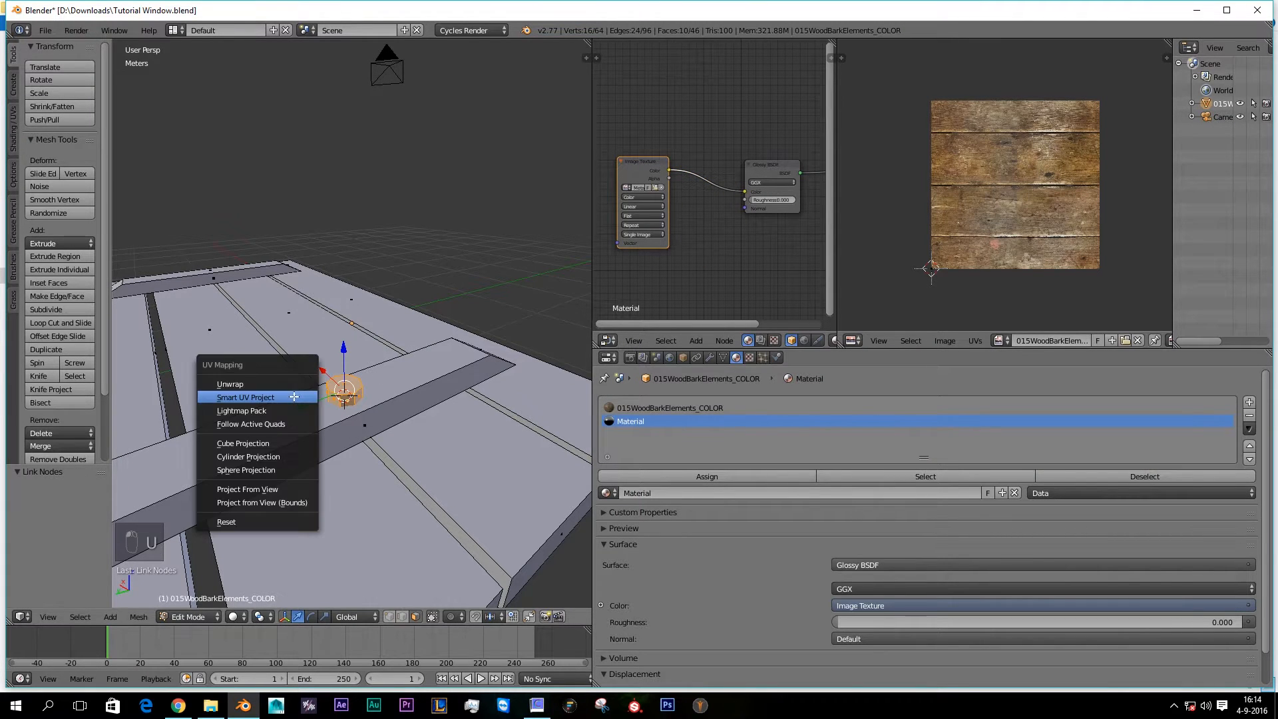
pyautogui.click(313, 397)
pyautogui.click(346, 495)
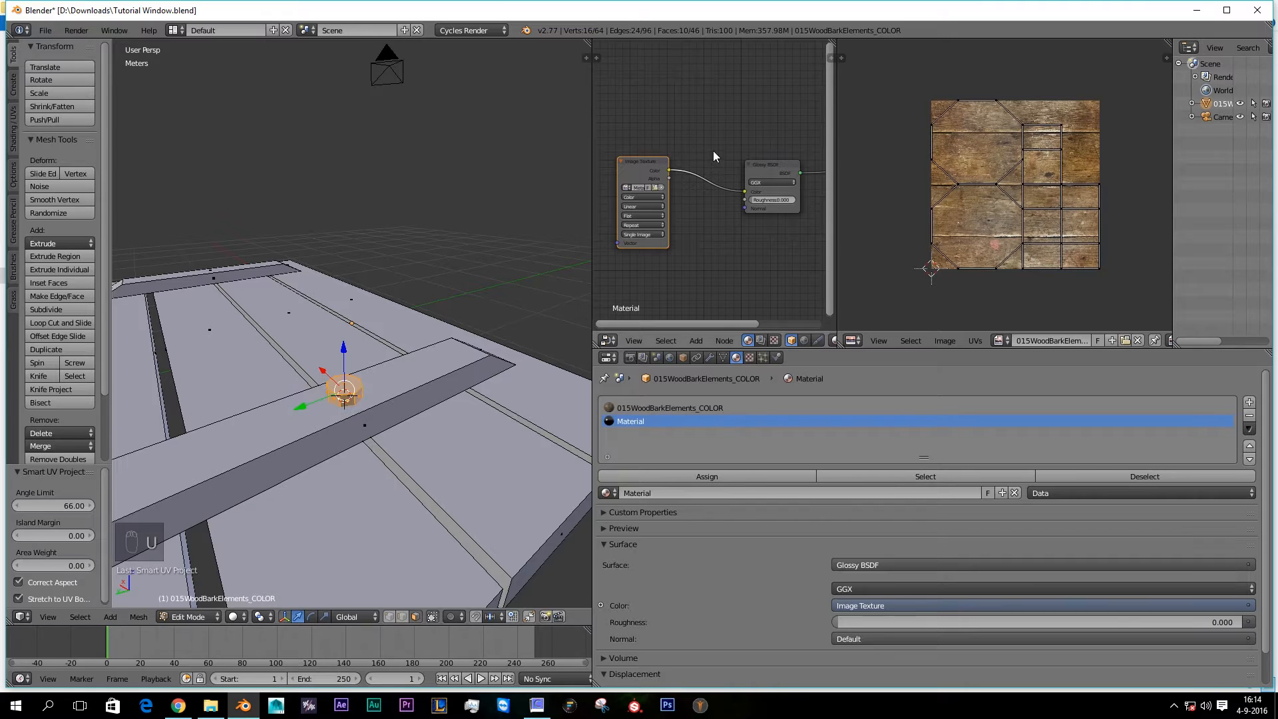
# Step: Duplicate the image texture node below the original and load a grunge image from the HIGH QUALITY\GRUNZE folder into the copy
pyautogui.moveTo(646, 166); pyautogui.dragTo(661, 70)
pyautogui.hotkey('shift', 'd')
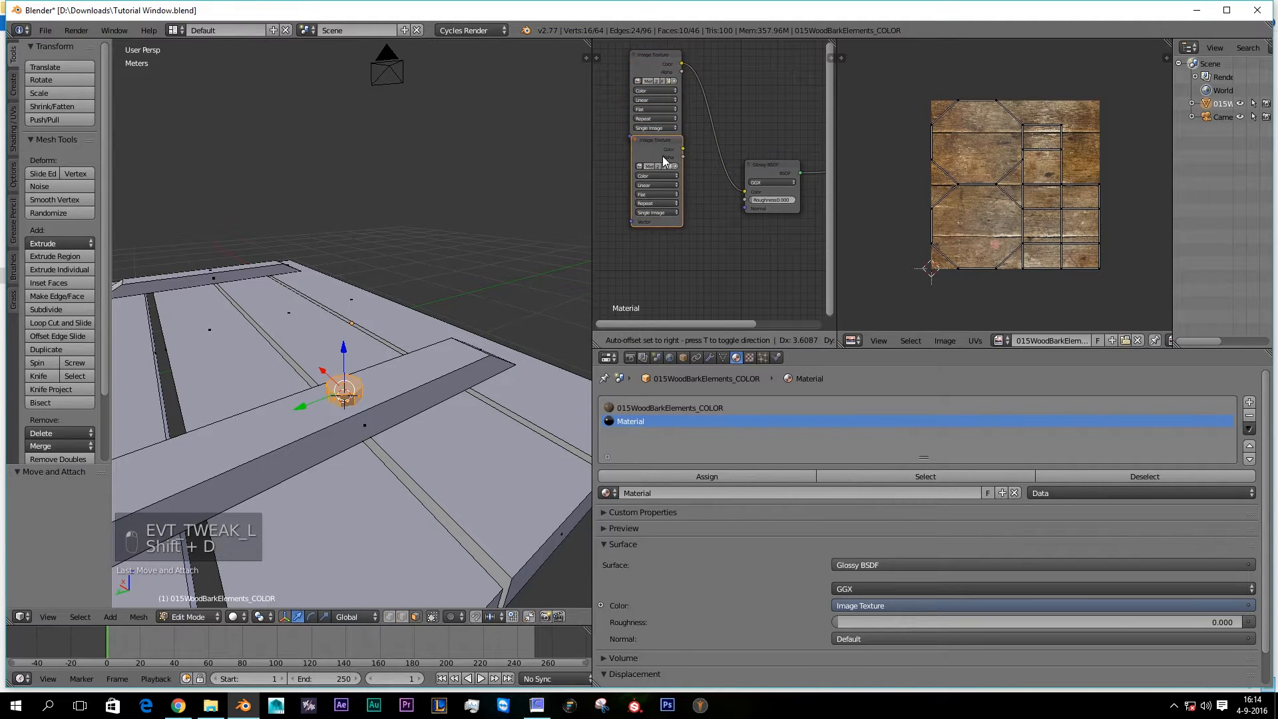
pyautogui.click(669, 177)
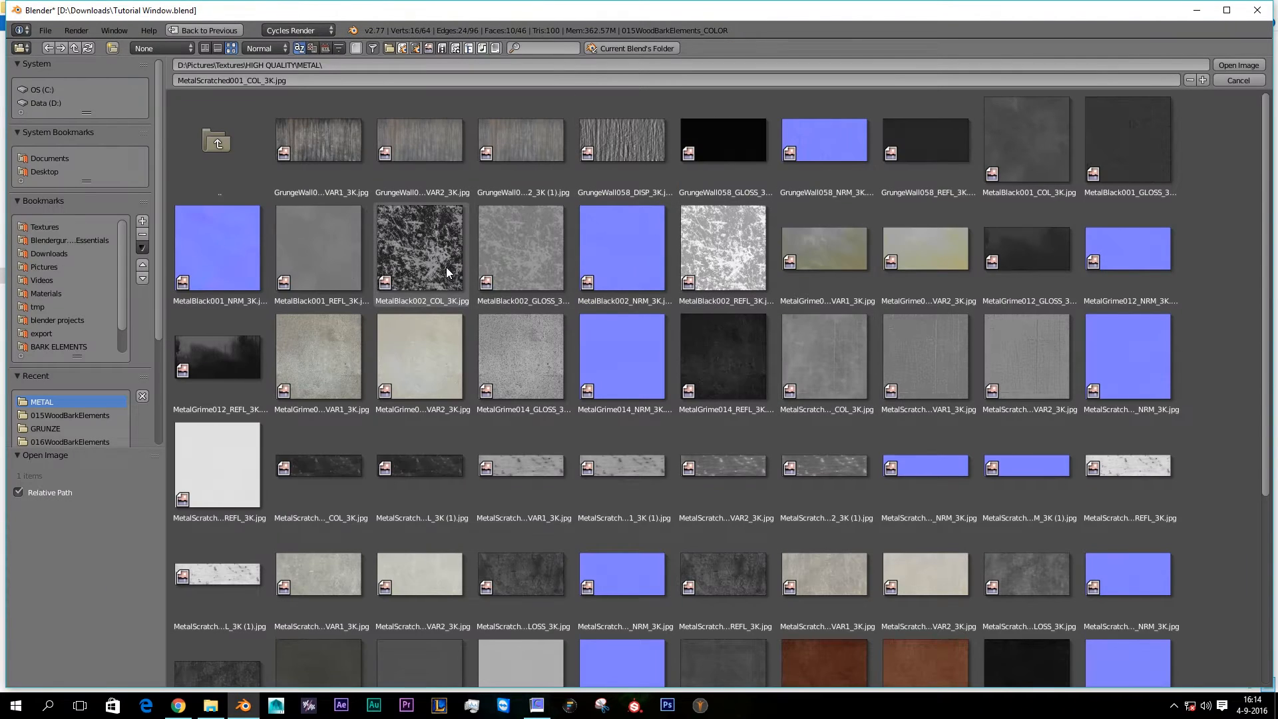
pyautogui.click(236, 153)
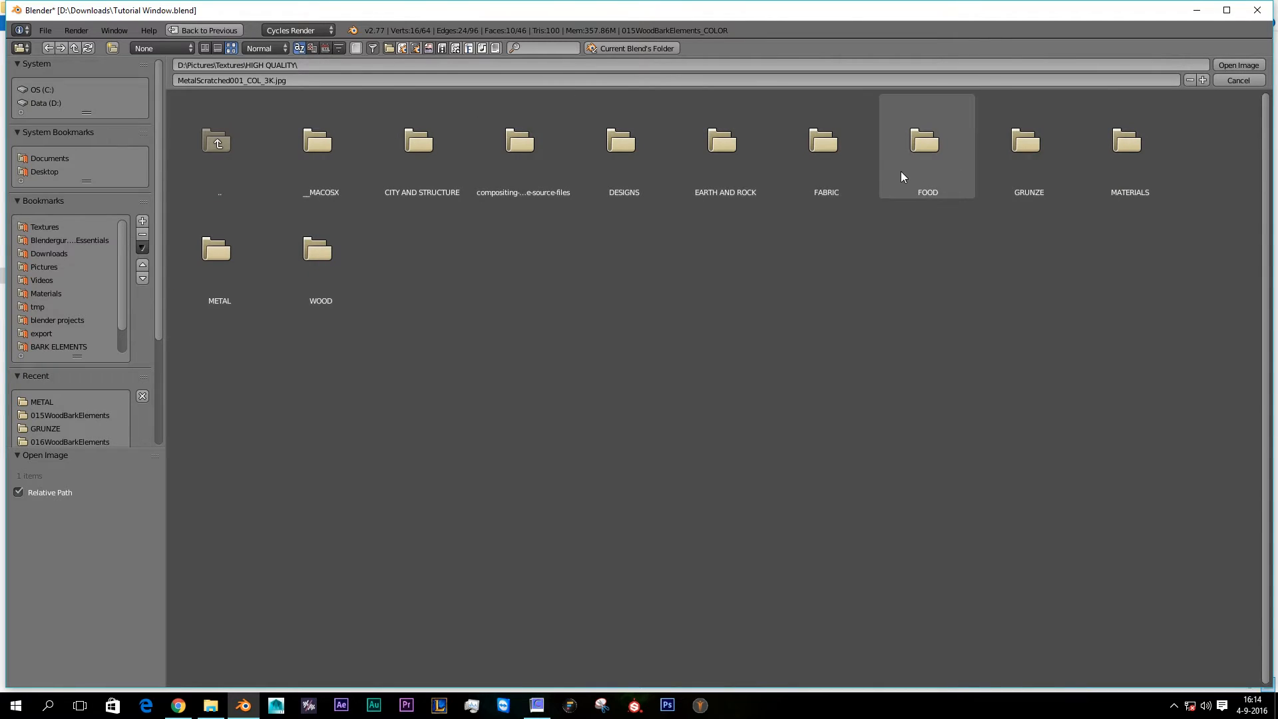
pyautogui.click(1025, 153)
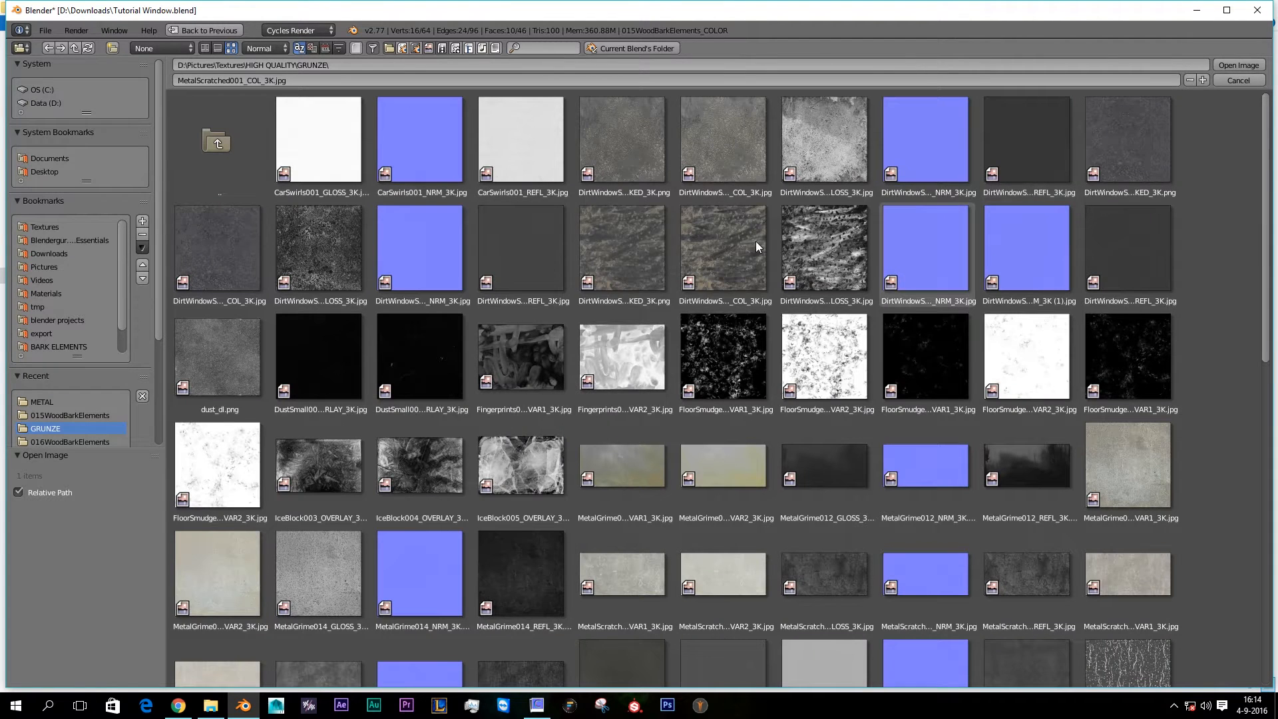
pyautogui.scroll(-2, 536, 283)
pyautogui.doubleClick(341, 225)
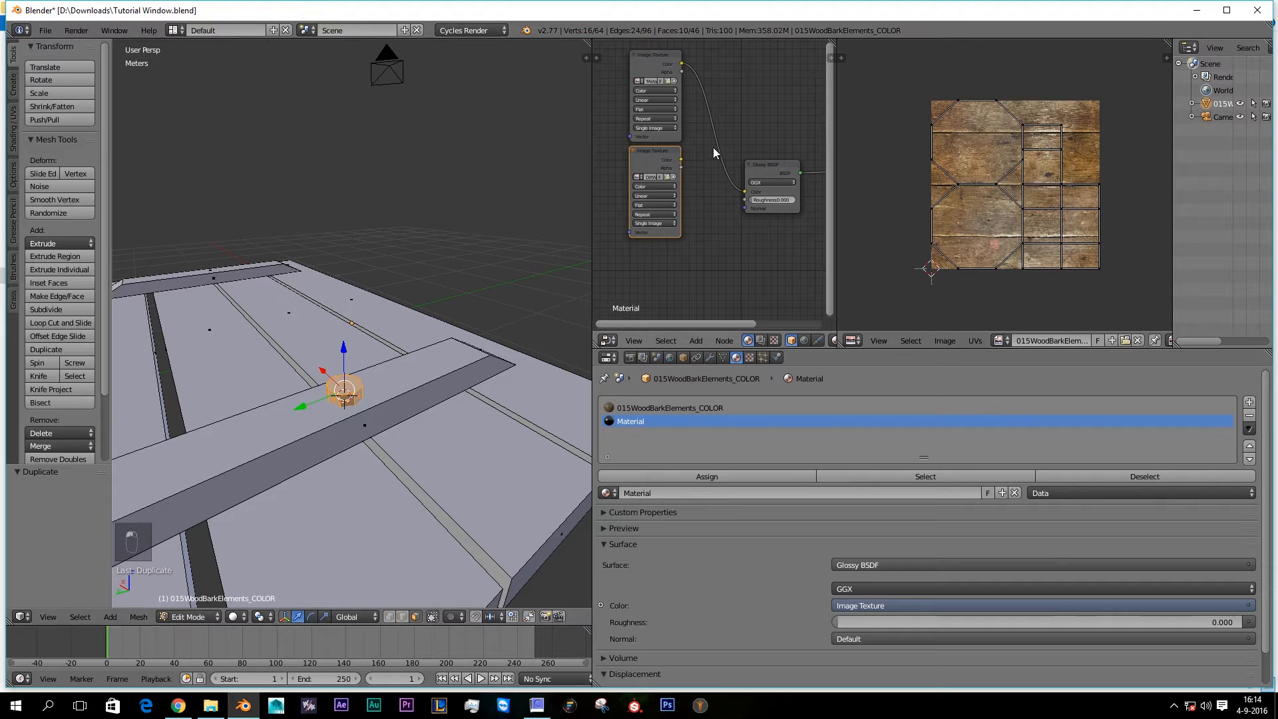
# Step: Connect the grunge texture's color output to the Glossy BSDF's roughness and set its color space to Non-Color Data
pyautogui.moveTo(677, 163); pyautogui.dragTo(744, 200)
pyautogui.click(647, 203)
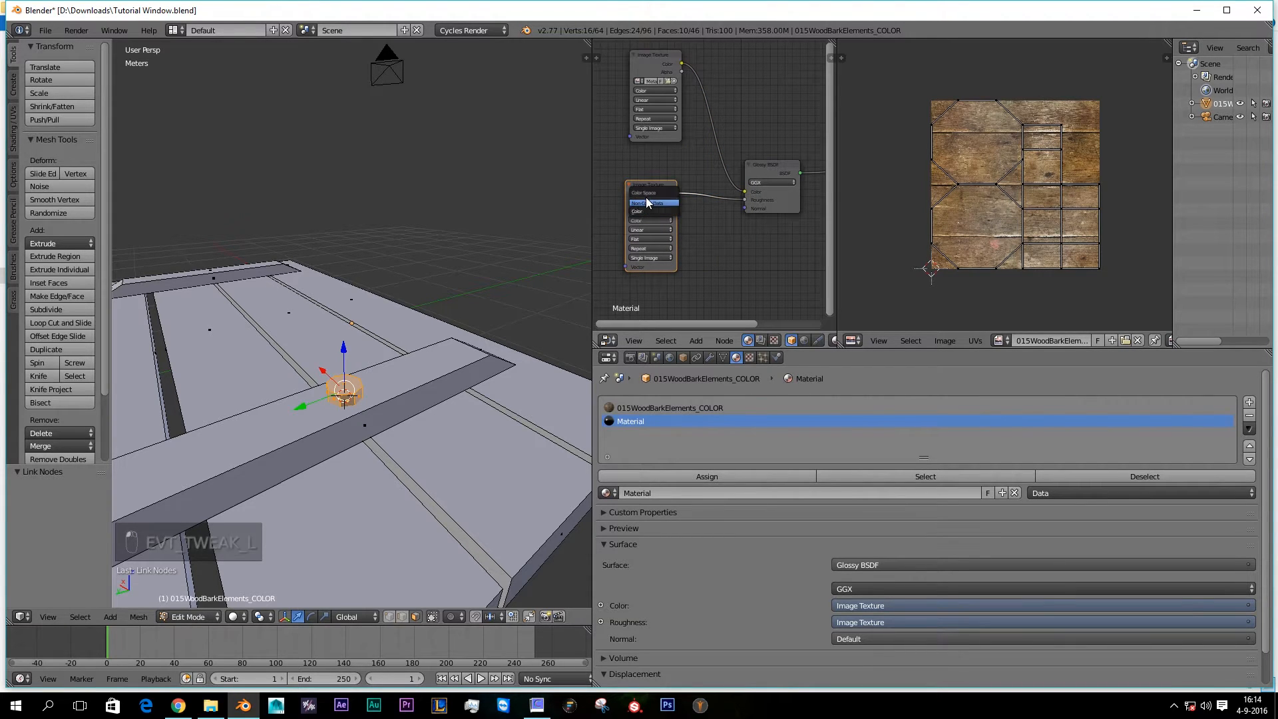
# Step: Show an enlarged preview of the metal material and assign the material to the selected cylinder
pyautogui.click(603, 527)
pyautogui.scroll(-3, 835, 577)
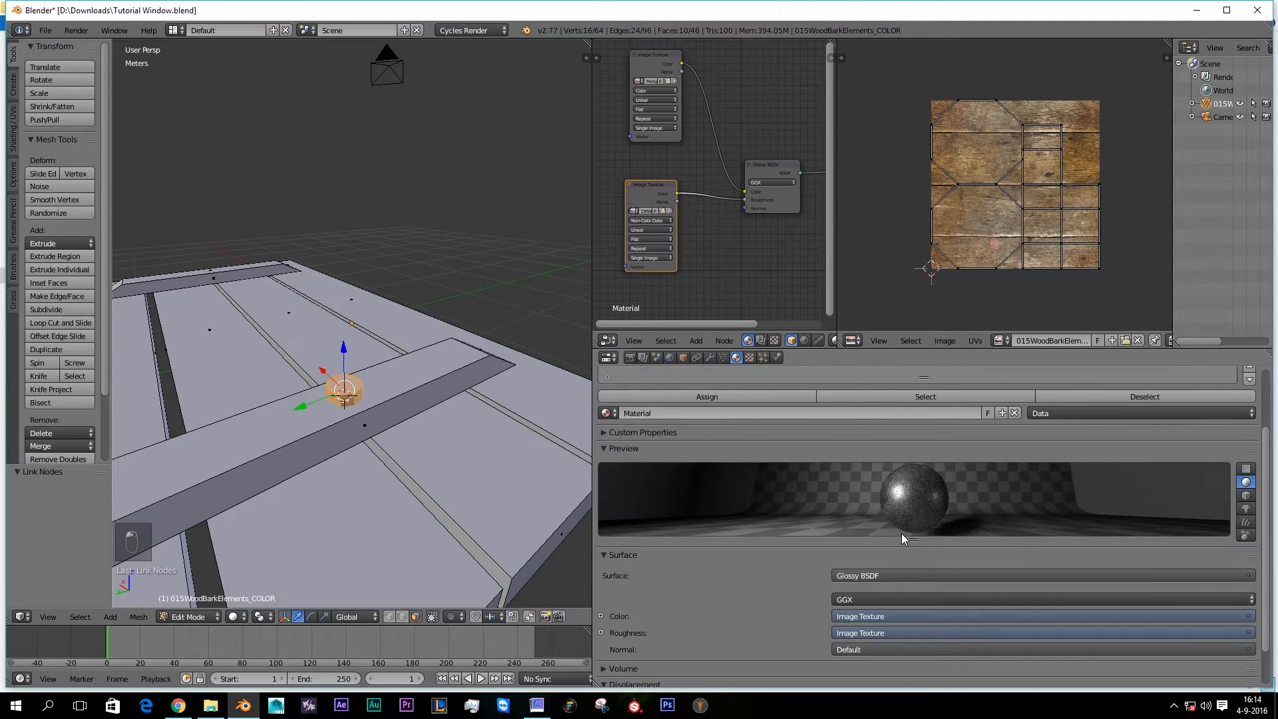
pyautogui.moveTo(914, 539); pyautogui.dragTo(909, 630)
pyautogui.scroll(-2, 910, 630)
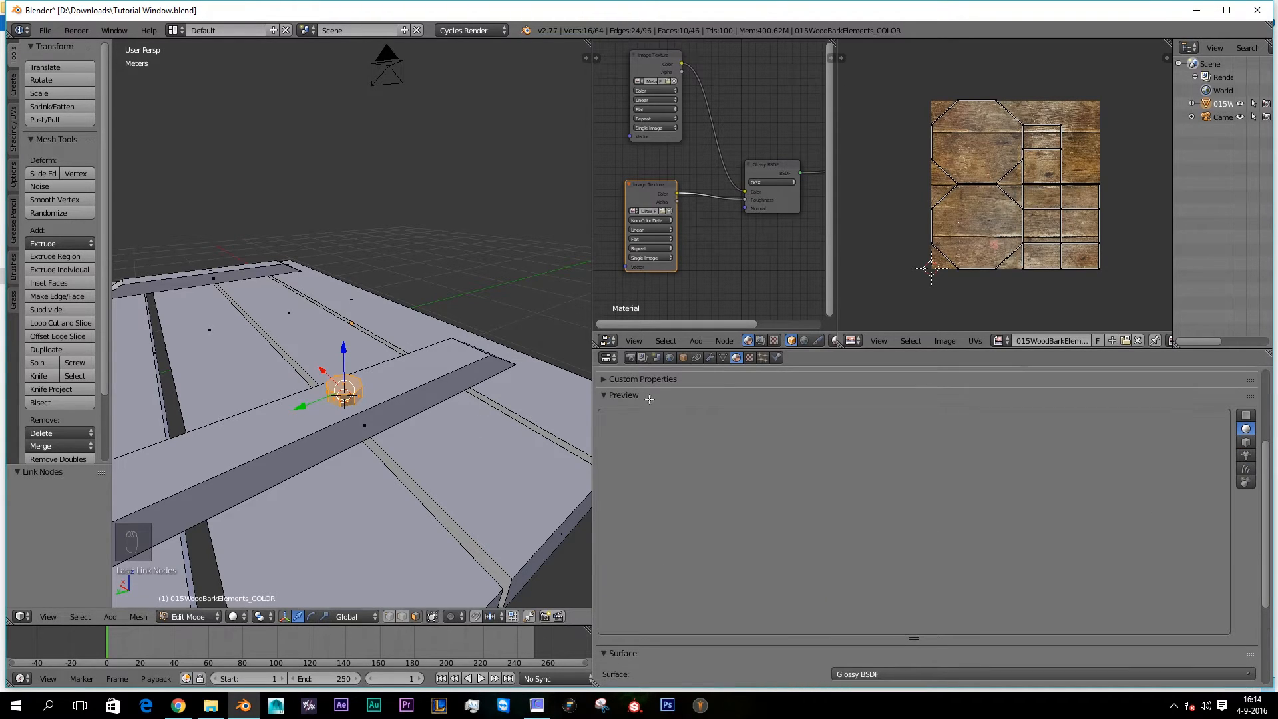
pyautogui.scroll(5, 649, 399)
pyautogui.click(670, 474)
# Step: Preview the metal bolt in rendered shading and return to Solid shading
pyautogui.hotkey('shift', 'z')
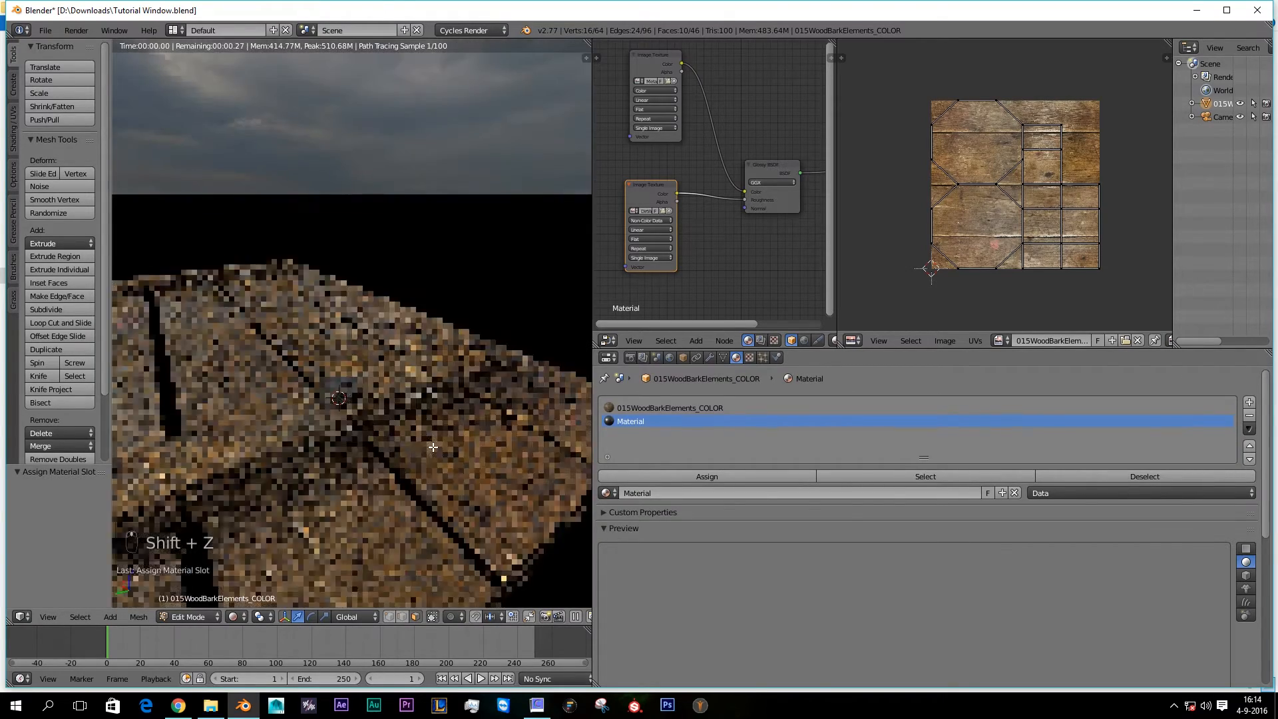
pyautogui.press('z')
pyautogui.press('z')
pyautogui.press('z')
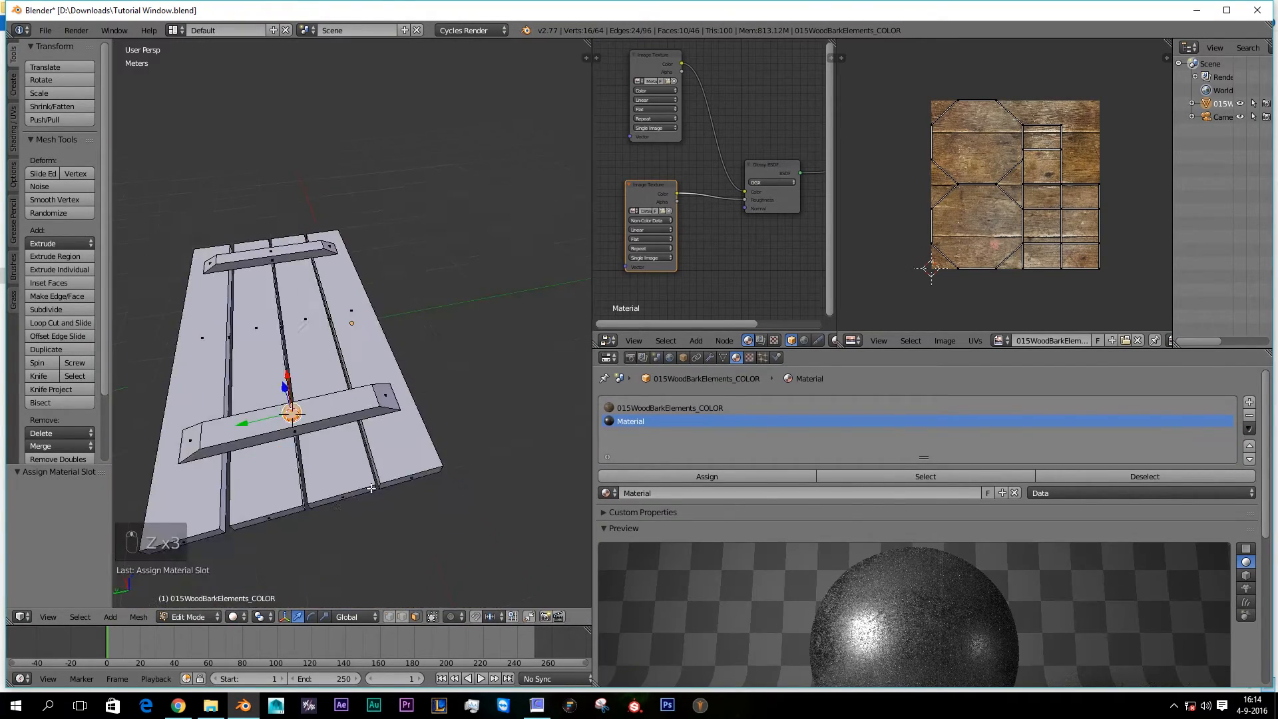
# Step: Scale the bolt down to about 0.847 of its size
pyautogui.moveTo(370, 488); pyautogui.dragTo(375, 482, button='middle')
pyautogui.press('s')
pyautogui.click(319, 416)
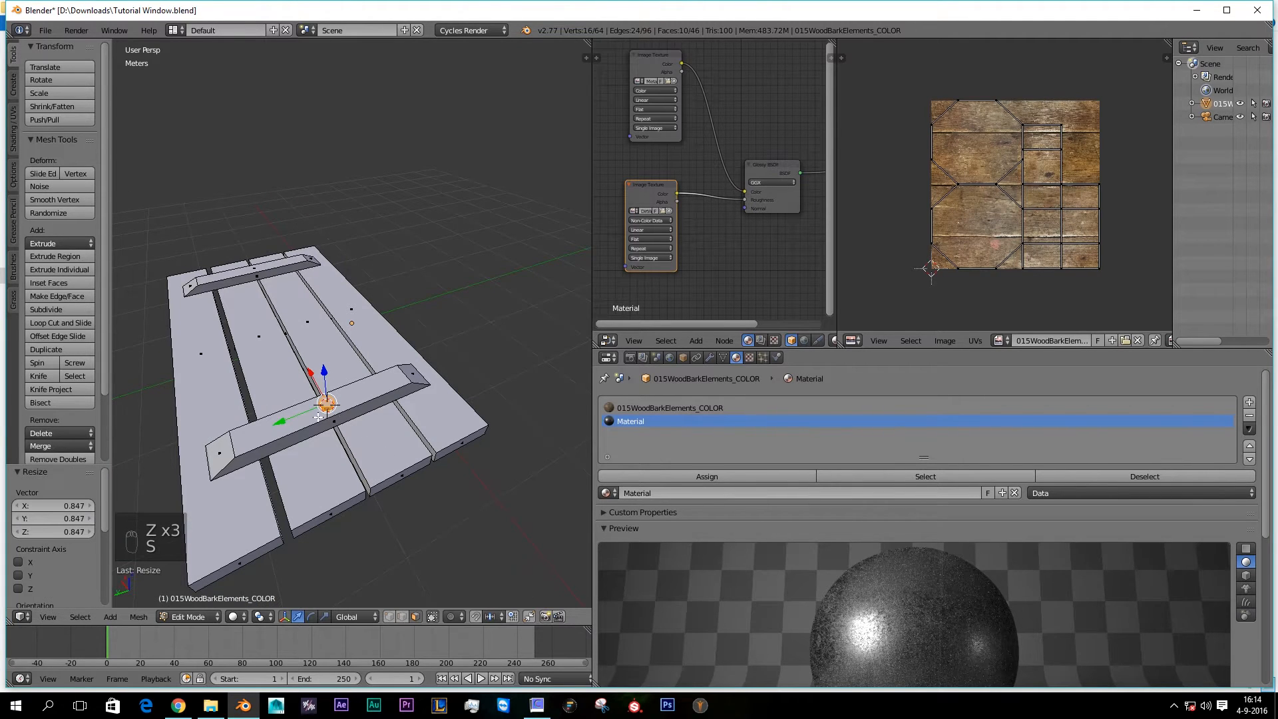
# Step: Move the bolt along Y to one side of the crossbar's centre and place a duplicate about 77 cm away along Y
pyautogui.moveTo(298, 413); pyautogui.dragTo(361, 403)
pyautogui.hotkey('shift', 's')
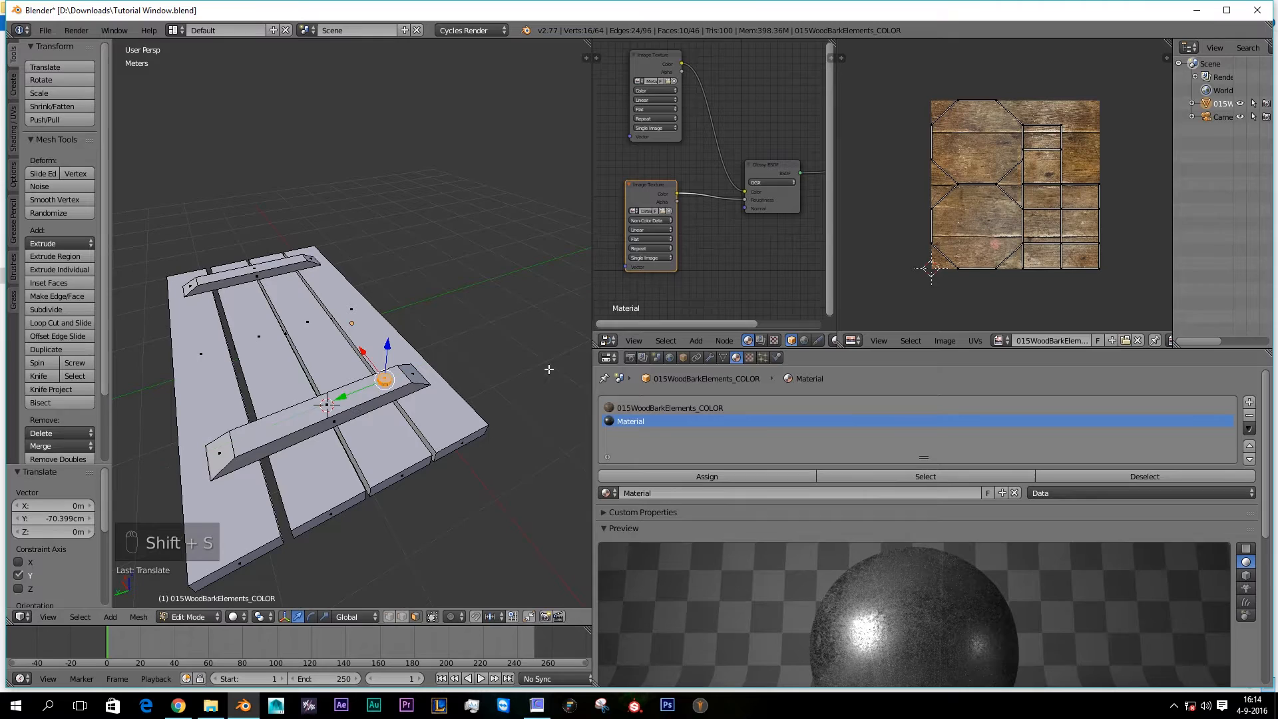
pyautogui.moveTo(401, 383); pyautogui.dragTo(380, 382, button='middle')
pyautogui.moveTo(339, 385); pyautogui.dragTo(317, 392)
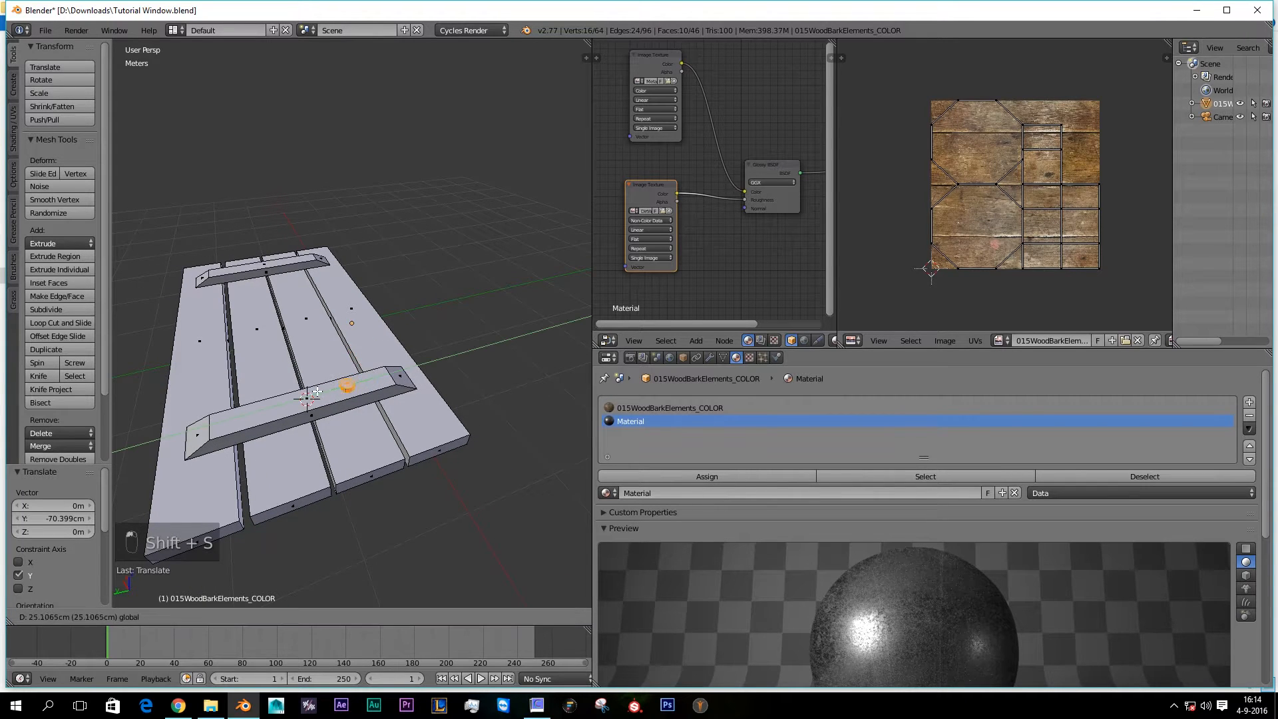
pyautogui.hotkey('shift', 'd')
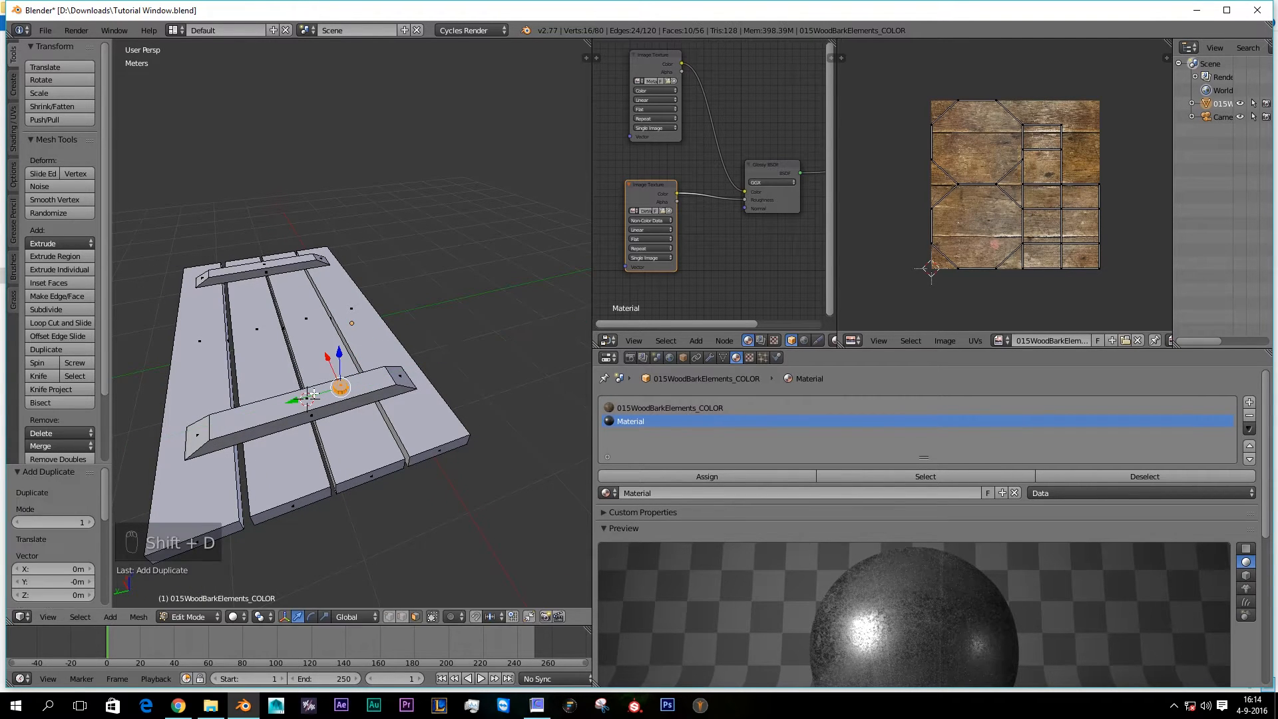
pyautogui.click(241, 408)
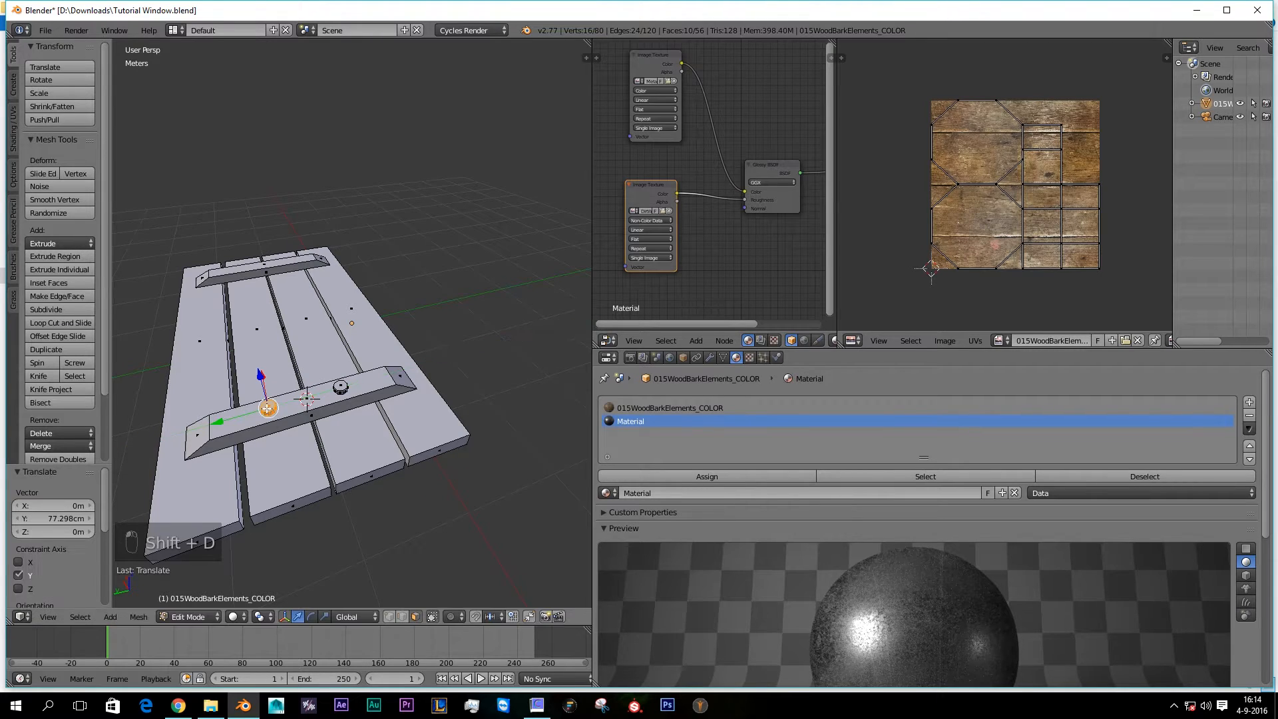
# Step: Duplicate the bolt onto the crossbar's nearby bevelled end, lower it about 6.7 cm and rotate it about X to match the slope
pyautogui.hotkey('shift', 'd')
pyautogui.moveTo(240, 420); pyautogui.dragTo(176, 409)
pyautogui.moveTo(177, 409); pyautogui.dragTo(229, 417, button='middle')
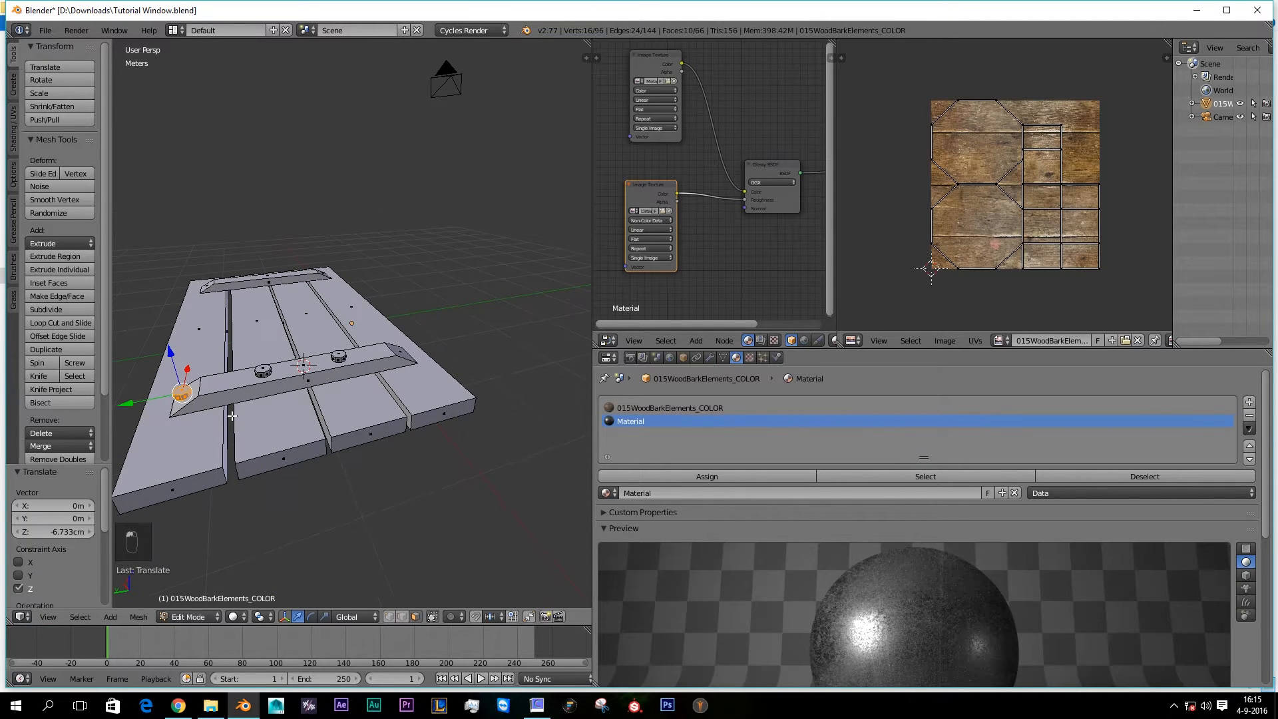
pyautogui.press('r')
pyautogui.press('y')
pyautogui.press('x')
pyautogui.click(238, 400)
pyautogui.moveTo(168, 365); pyautogui.dragTo(174, 361)
# Step: Duplicate the other flat bolt onto the opposite bevelled end, rotate it about X to match the slope and lower it about 7.8 cm
pyautogui.rightClick(339, 355)
pyautogui.hotkey('ctrl', 'l')
pyautogui.hotkey('shift', 'd')
pyautogui.moveTo(293, 365); pyautogui.dragTo(355, 358)
pyautogui.press('r')
pyautogui.press('x')
pyautogui.click(508, 388)
pyautogui.moveTo(401, 293); pyautogui.dragTo(401, 307)
# Step: Select all four complete bolts and duplicate them about 3.35 m along X onto the second crossbar
pyautogui.keyDown('shift'); pyautogui.rightClick(336, 356); pyautogui.keyUp('shift')
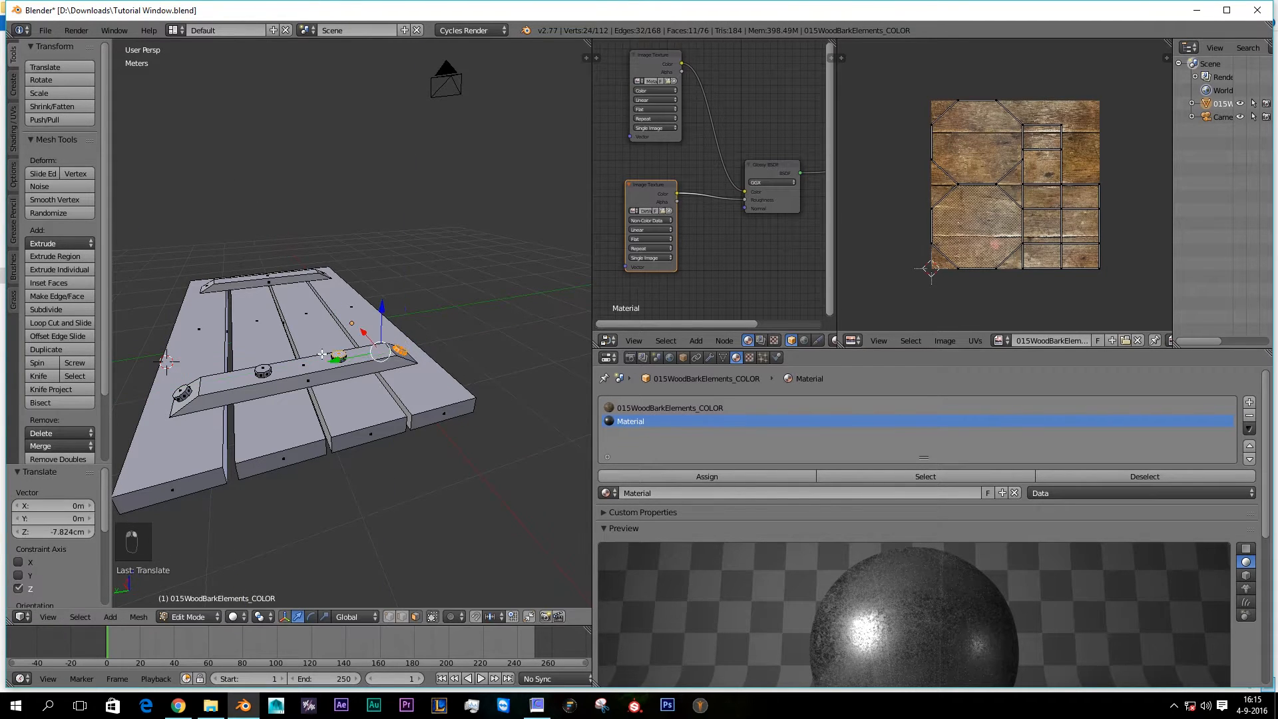
pyautogui.keyDown('shift'); pyautogui.rightClick(263, 370); pyautogui.keyUp('shift')
pyautogui.keyDown('shift'); pyautogui.rightClick(182, 391); pyautogui.keyUp('shift')
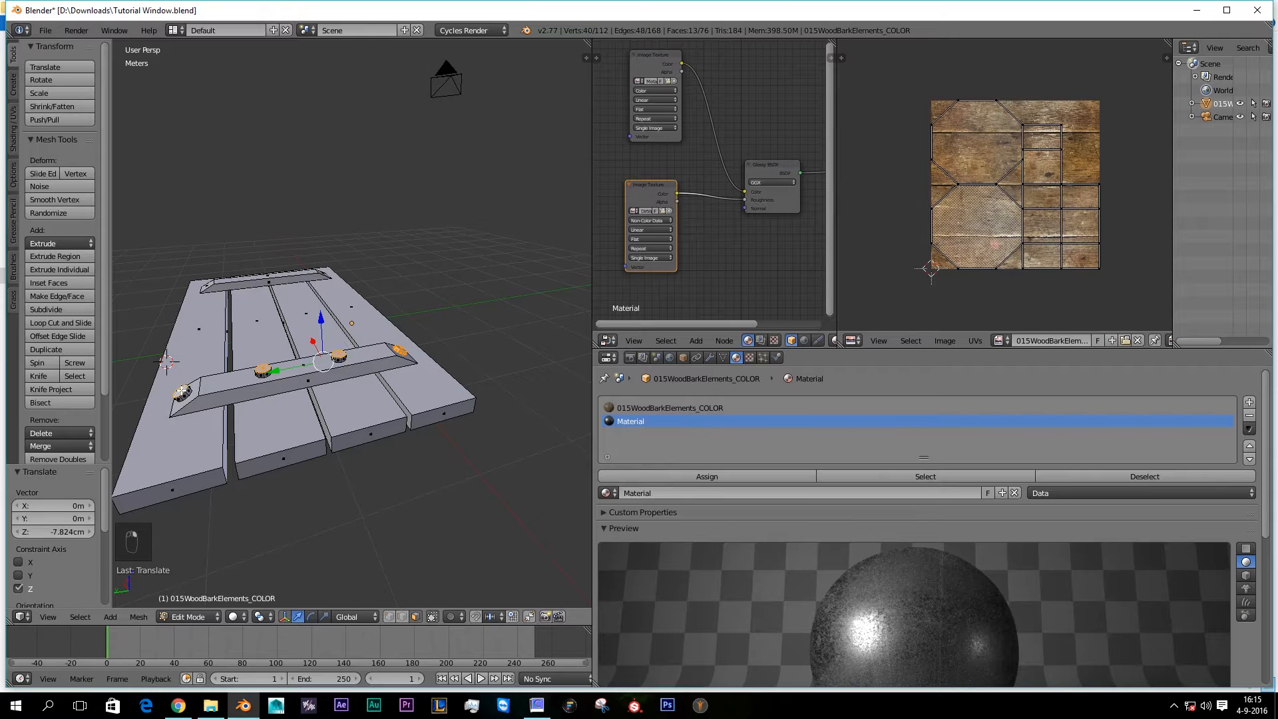
pyautogui.hotkey('ctrl', 'l')
pyautogui.moveTo(182, 391); pyautogui.dragTo(385, 388, button='middle')
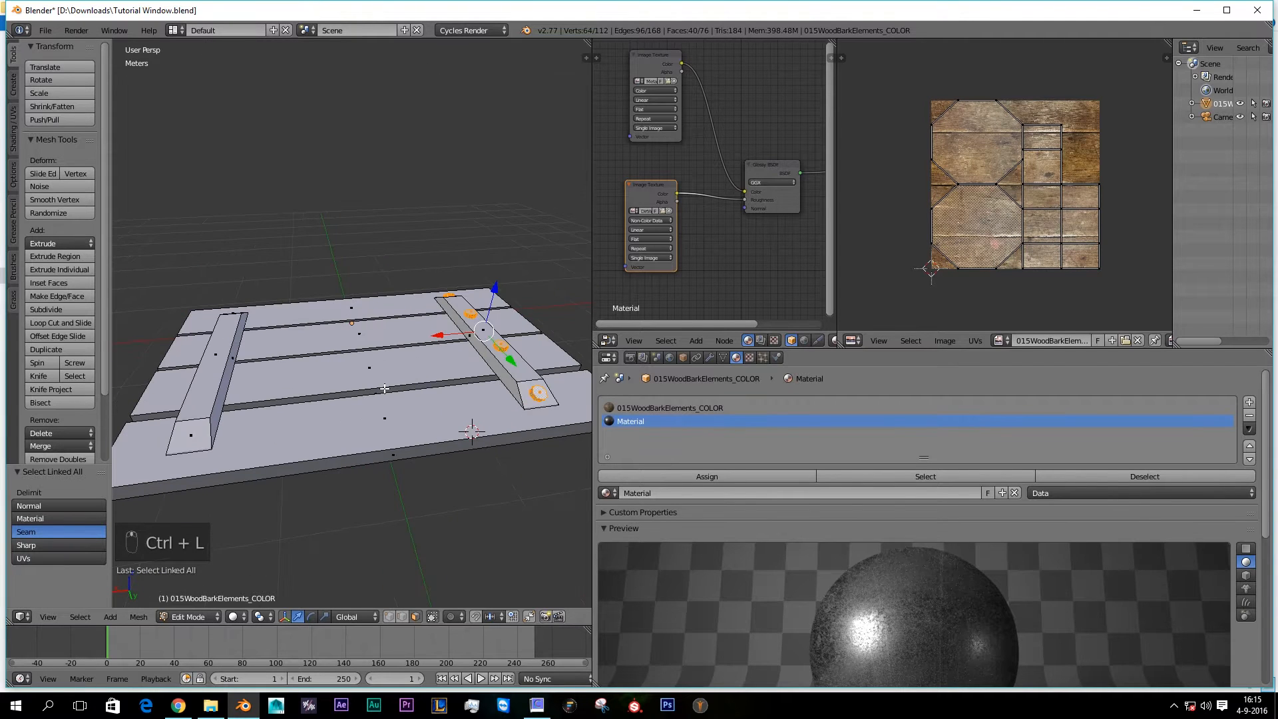
pyautogui.hotkey('shift', 's')
pyautogui.hotkey('shift', 'd')
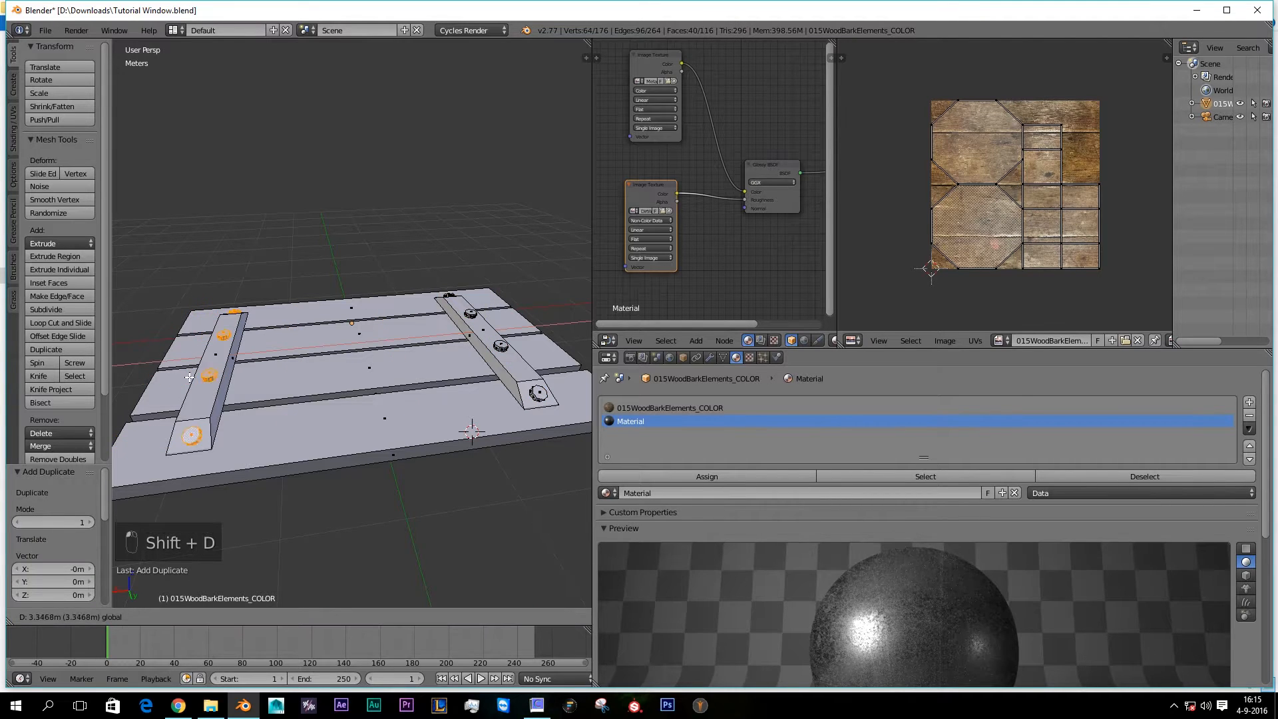
pyautogui.click(185, 377)
# Step: Examine the bolts and wood of the shutter from several views in rendered shading in Object Mode
pyautogui.press('Tab')
pyautogui.moveTo(394, 402); pyautogui.dragTo(420, 377, button='middle')
pyautogui.hotkey('shift', 'z')
pyautogui.scroll(5, 286, 422)
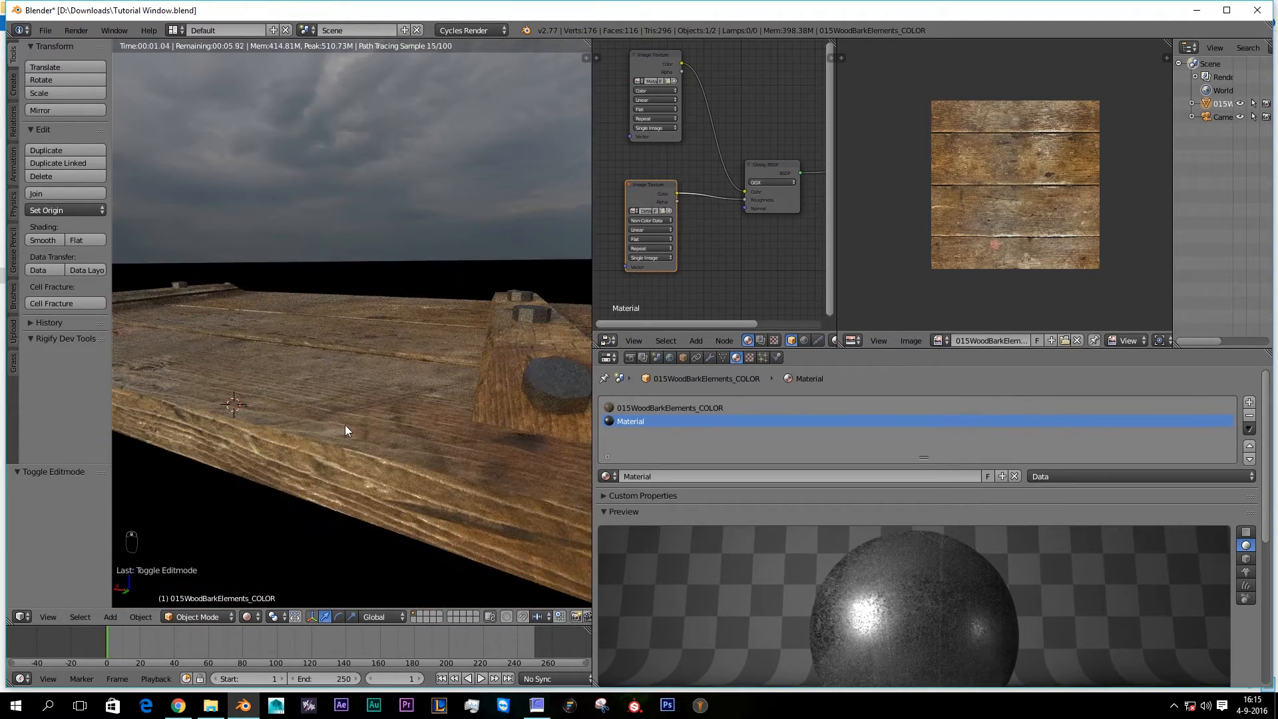
pyautogui.scroll(-4, 344, 425)
pyautogui.moveTo(341, 430); pyautogui.dragTo(313, 470, button='middle')
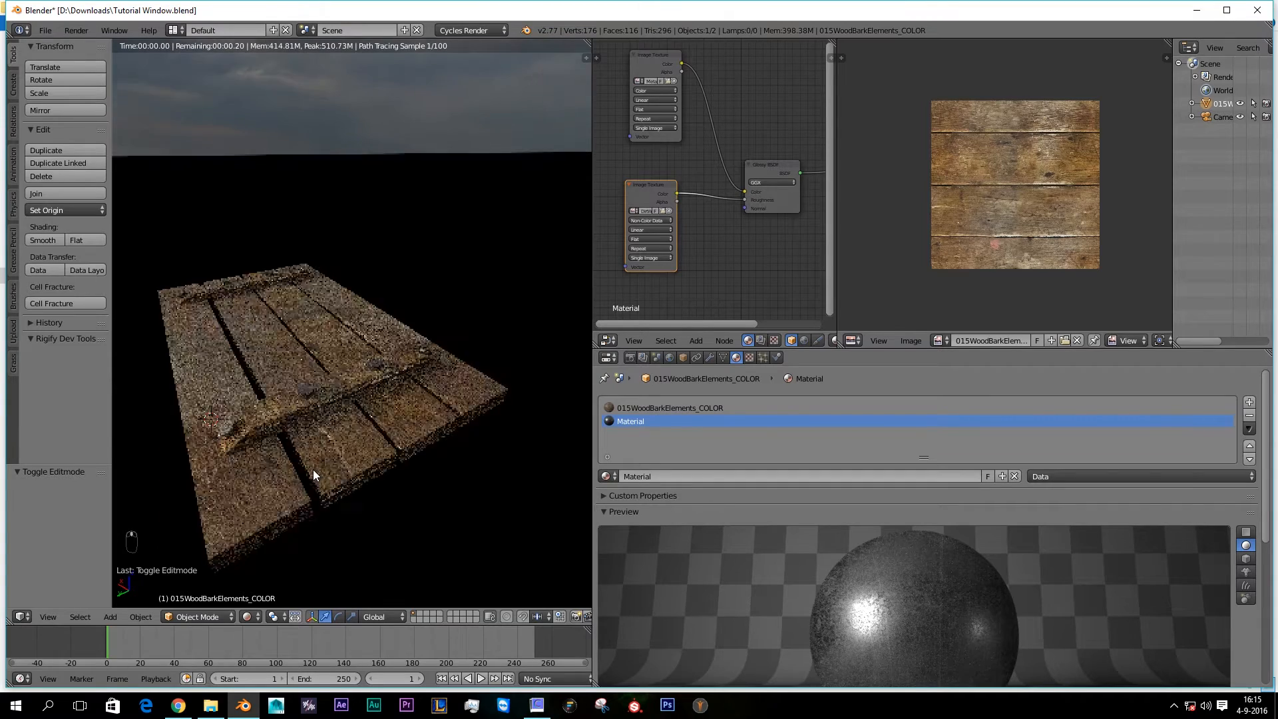
# Step: Select the whole shutter mesh in Edit Mode and give all its edges a slight bevel with one segment
pyautogui.press('Tab')
pyautogui.scroll(-3, 314, 467)
pyautogui.press('z')
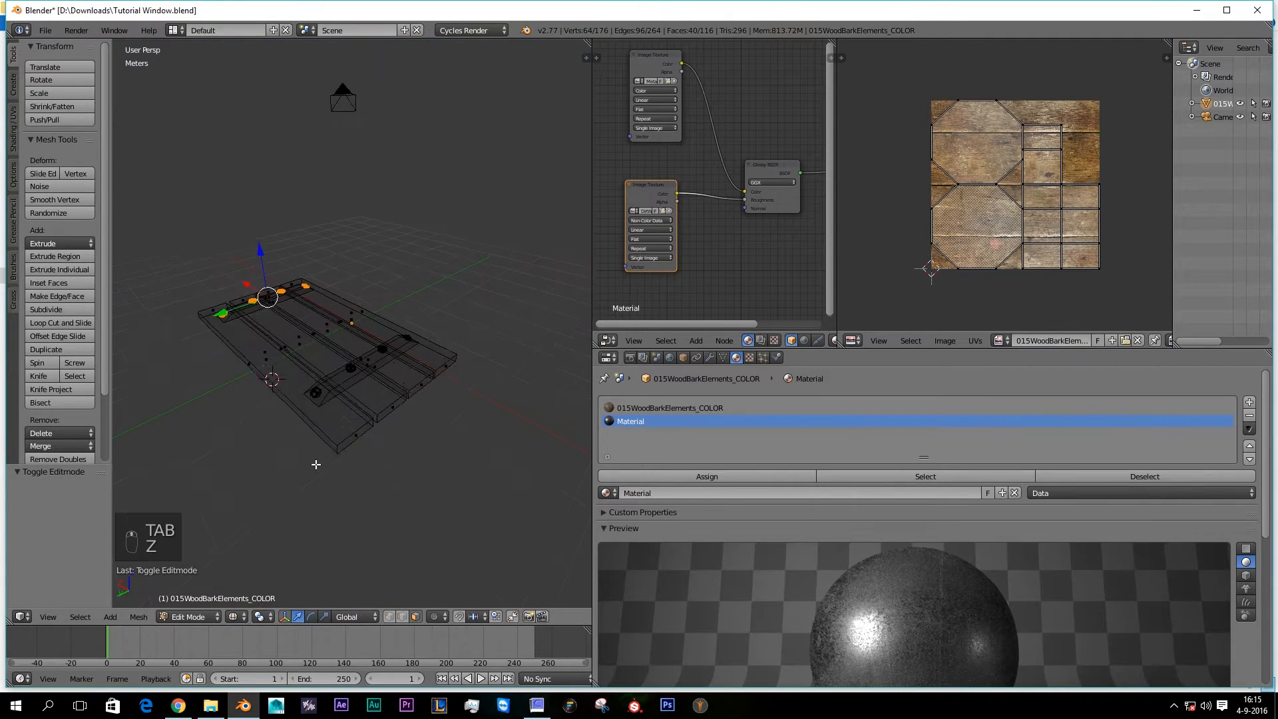
pyautogui.scroll(2, 316, 464)
pyautogui.press('a')
pyautogui.press('z')
pyautogui.press('a')
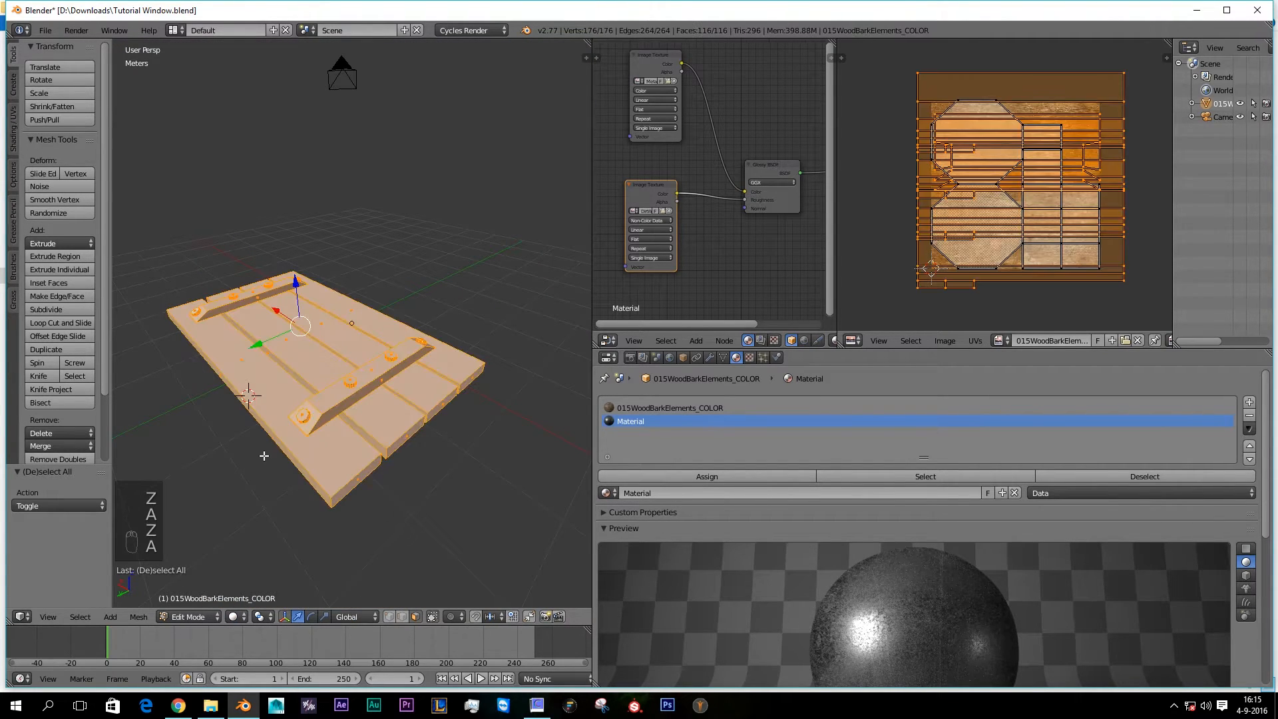
pyautogui.press('w')
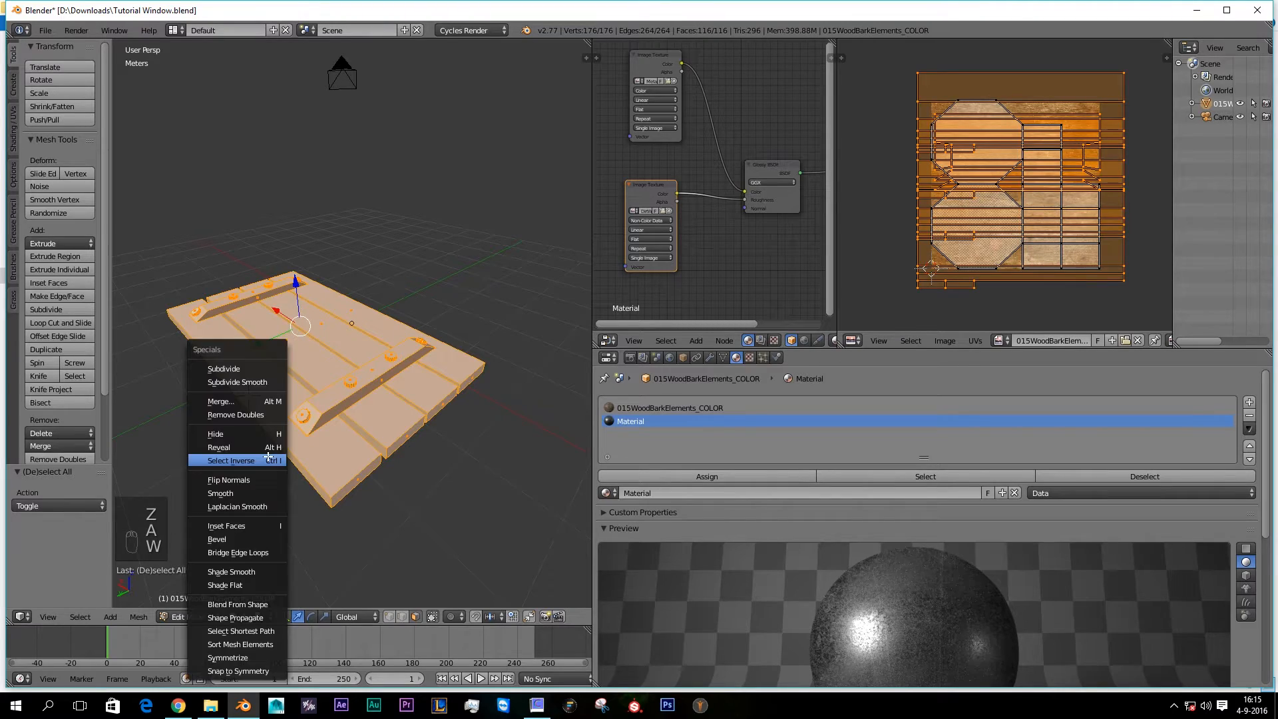
pyautogui.click(259, 543)
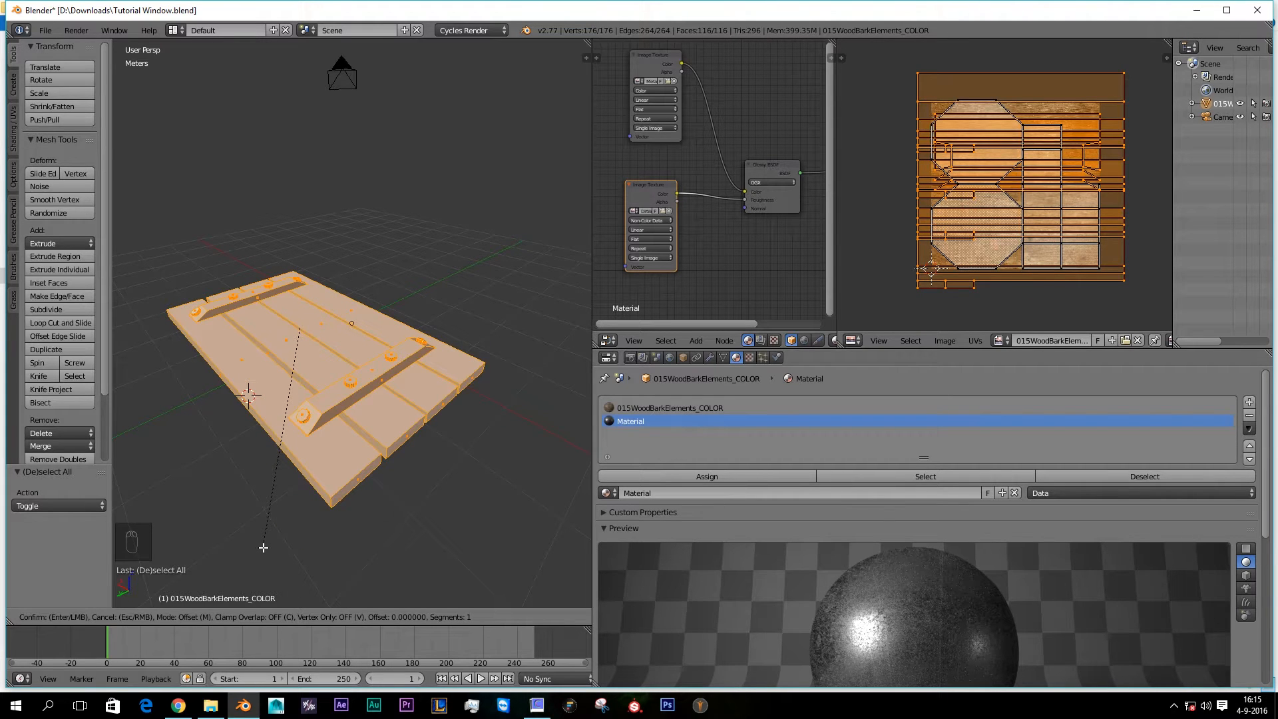
pyautogui.click(264, 548)
pyautogui.scroll(8, 359, 475)
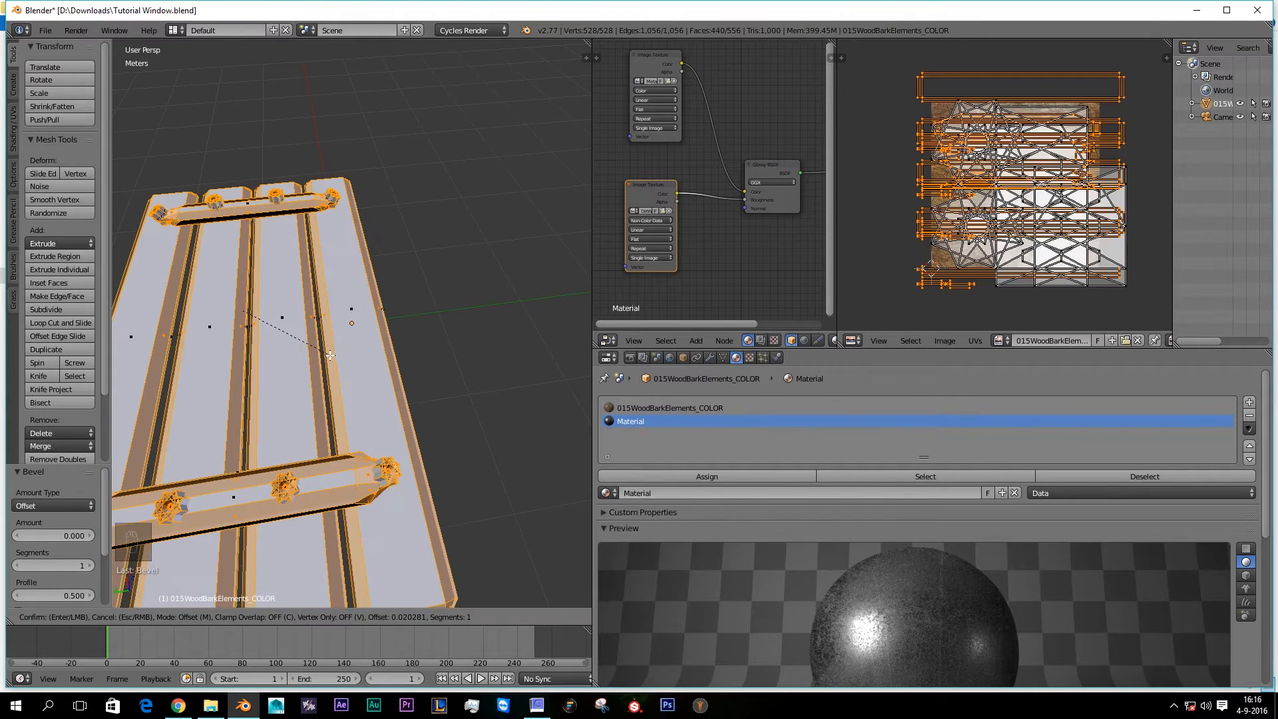
pyautogui.click(304, 341)
# Step: Examine the bevelled shutter from several views in rendered shading in Object Mode
pyautogui.moveTo(326, 393)
pyautogui.mouseDown(button='middle')
pyautogui.moveTo(363, 335)
pyautogui.moveTo(338, 385)
pyautogui.mouseUp(button='middle')
pyautogui.scroll(2, 363, 335)
pyautogui.press('Tab')
pyautogui.hotkey('shift', 'z')
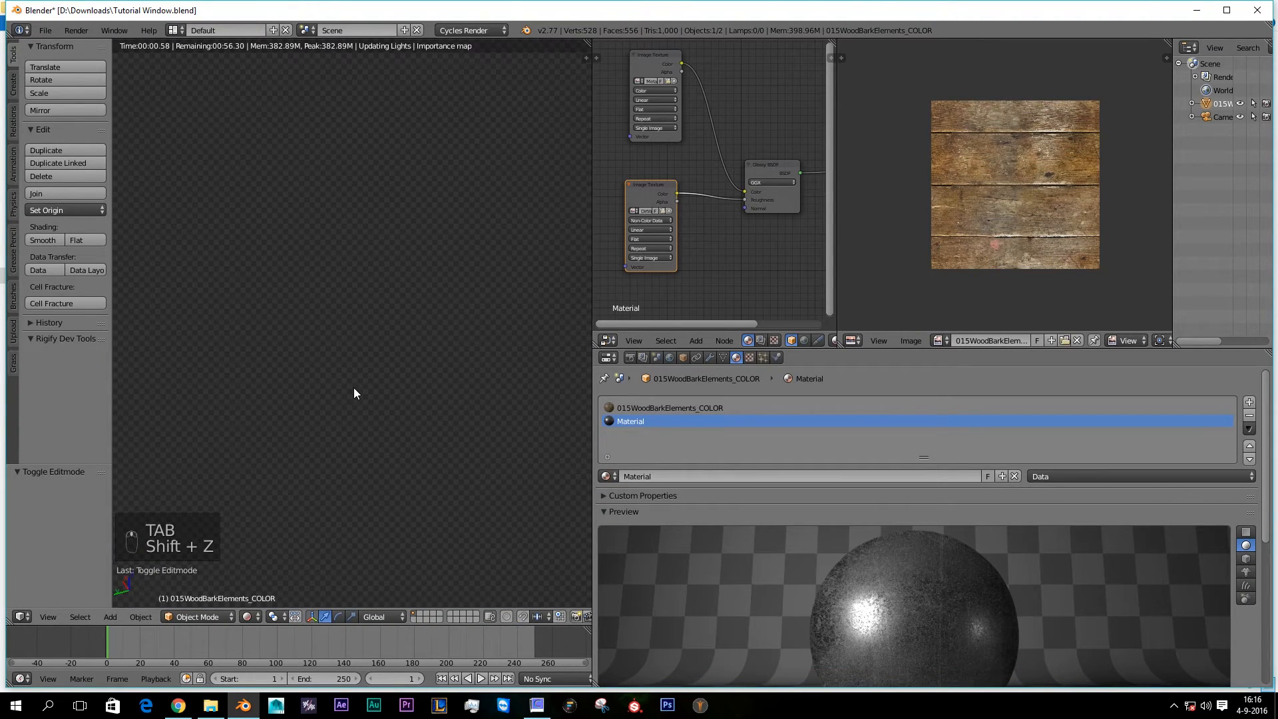
pyautogui.scroll(-4, 354, 387)
pyautogui.moveTo(346, 393); pyautogui.dragTo(534, 401, button='middle')
pyautogui.scroll(5, 327, 458)
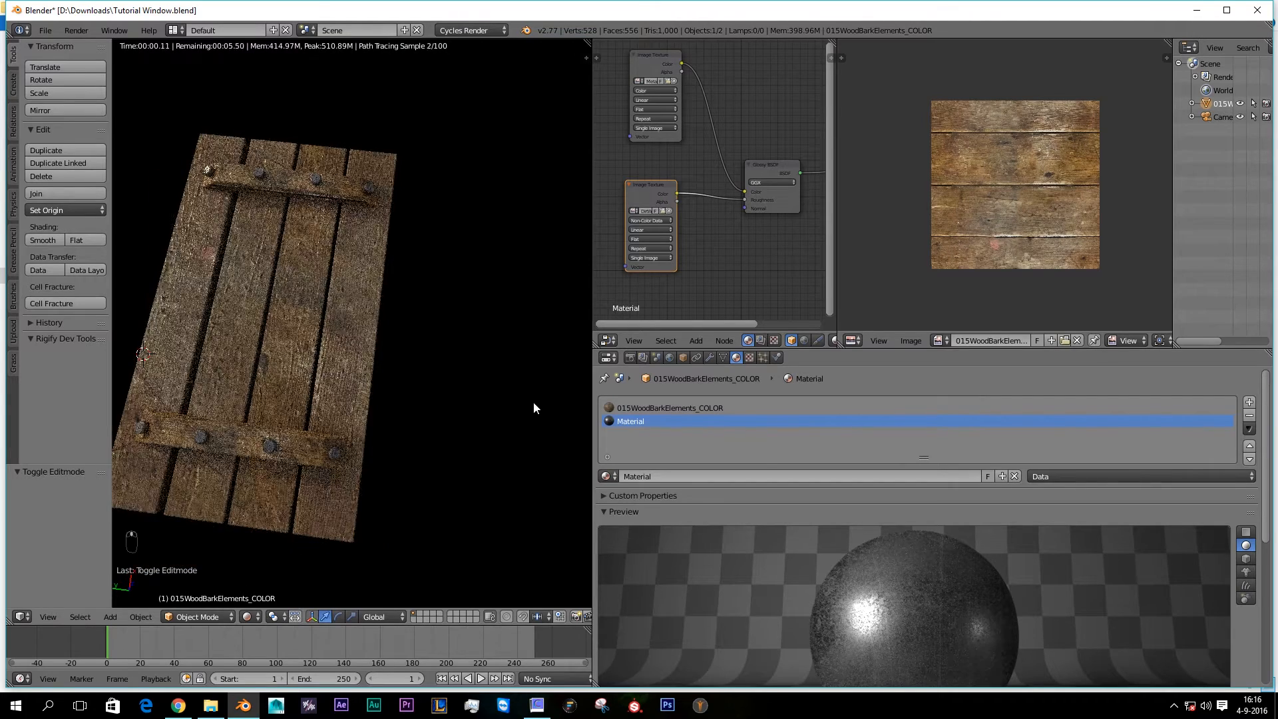
# Step: Show the old-window reference photo in the image editor, framed on the window and its shutters
pyautogui.click(940, 341)
pyautogui.click(974, 451)
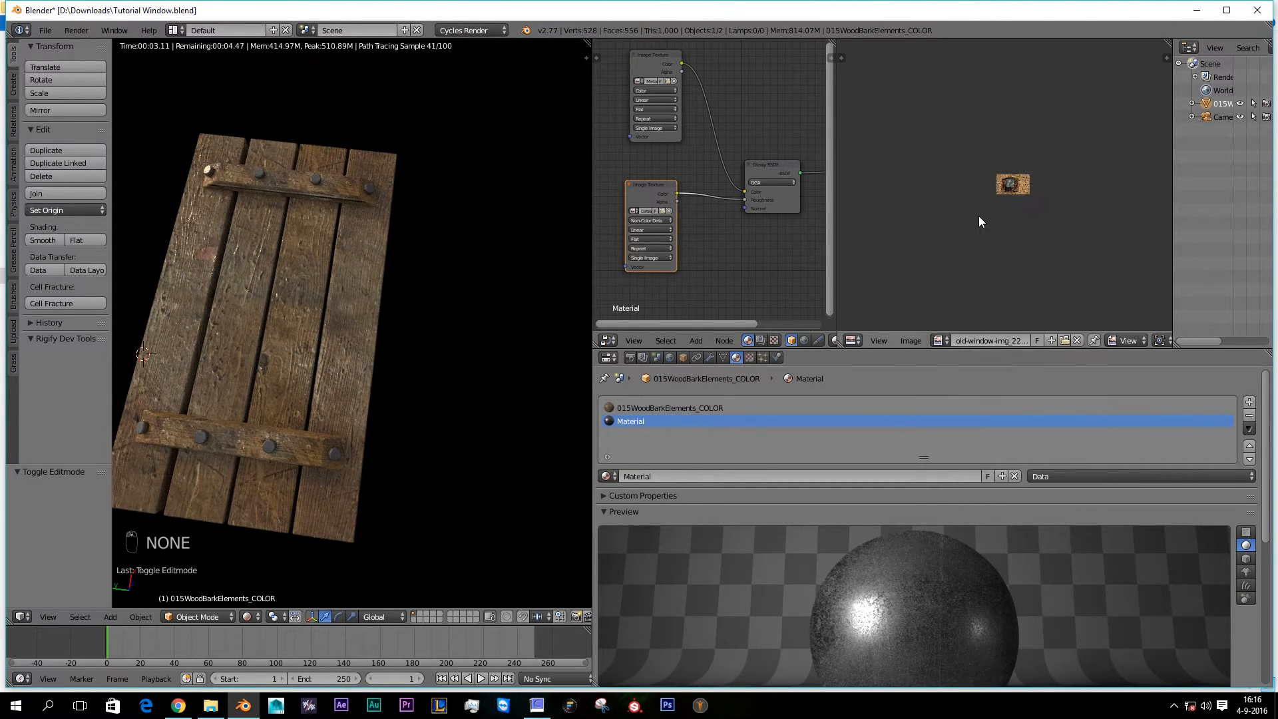
pyautogui.scroll(3, 968, 225)
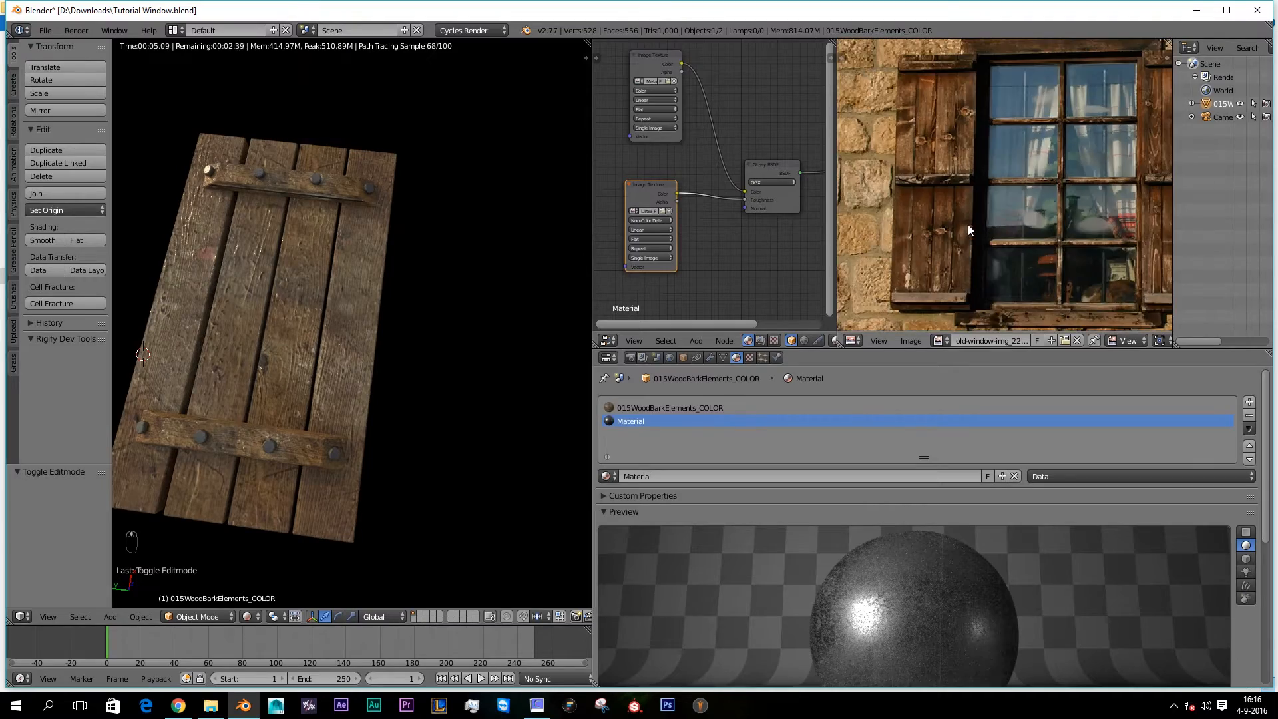
pyautogui.scroll(-1, 1053, 201)
pyautogui.moveTo(1054, 201); pyautogui.dragTo(1043, 215, button='middle')
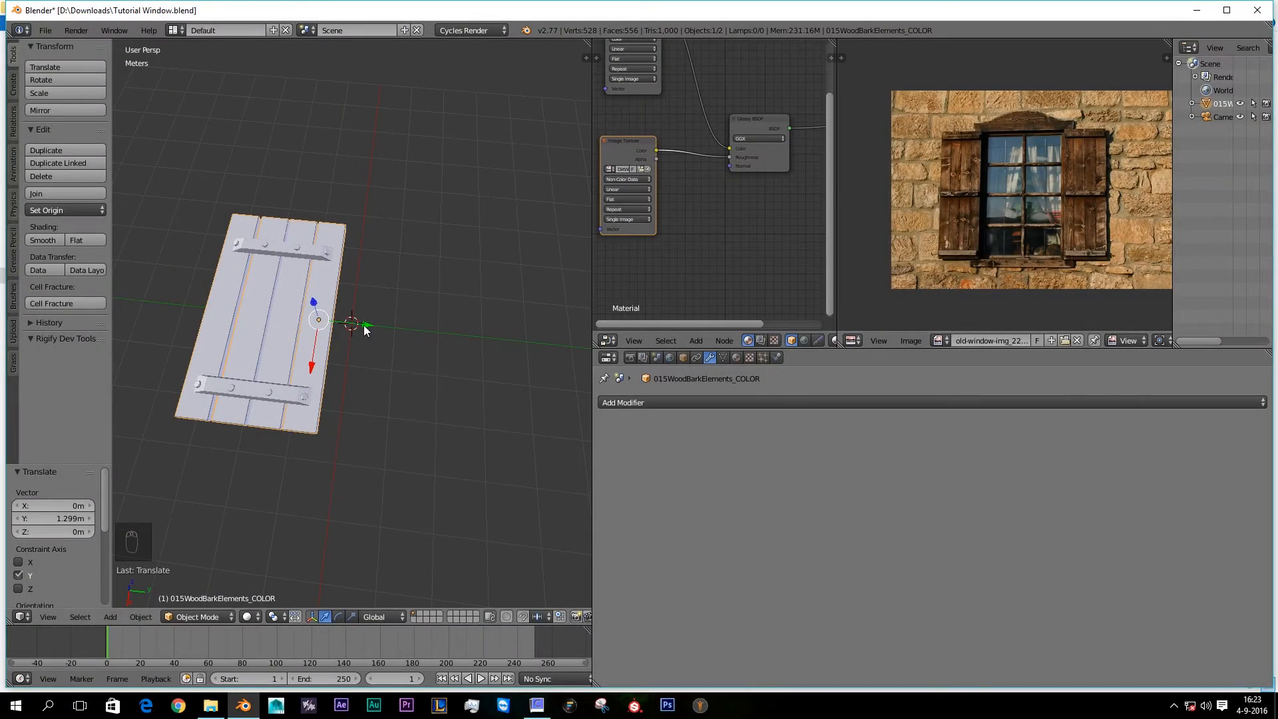
# Step: Move the shutter about 1.37 m along negative Y and add a plane with a 1 m radius at the origin
pyautogui.moveTo(366, 330); pyautogui.dragTo(307, 321)
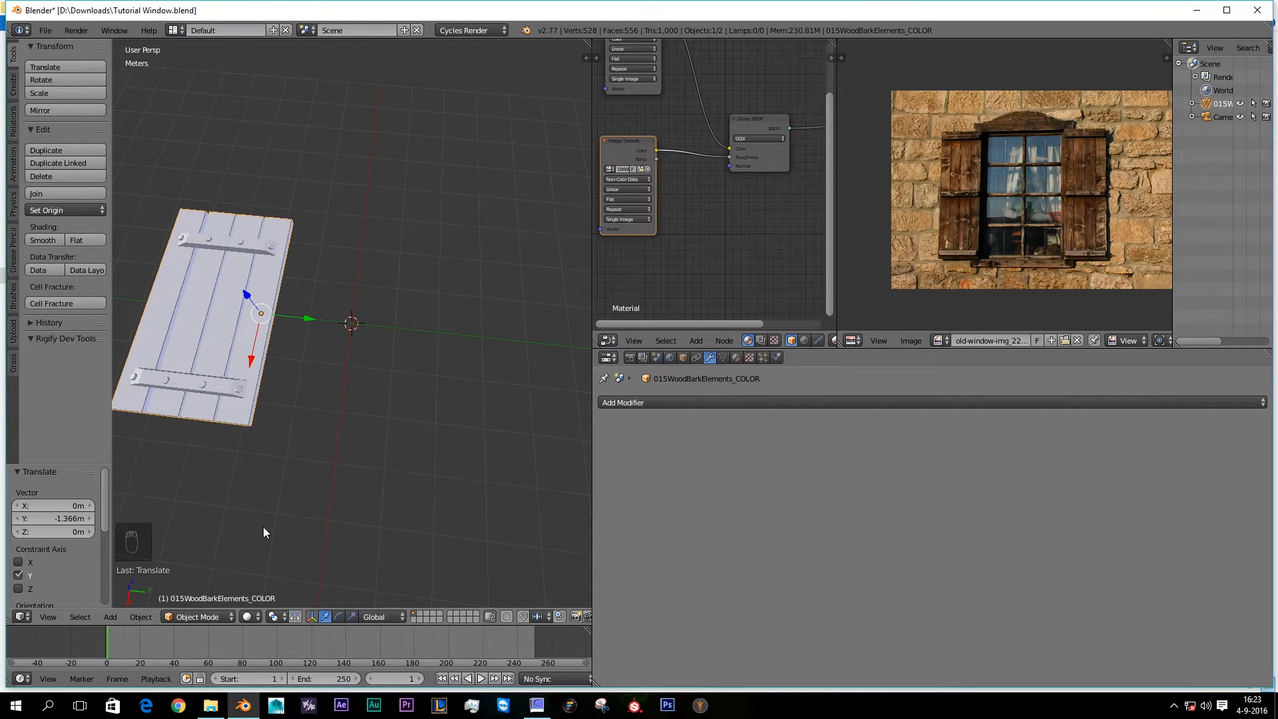
pyautogui.hotkey('shift', 'a')
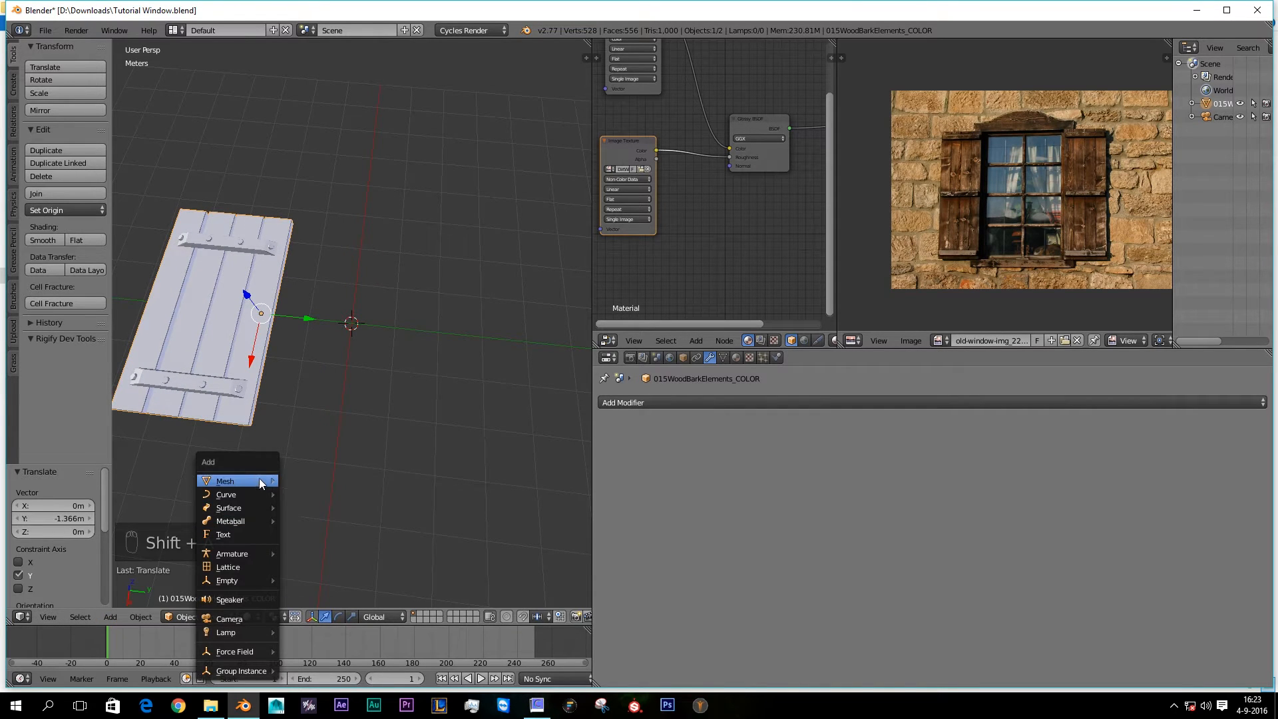
pyautogui.moveTo(259, 481)
pyautogui.click(301, 485)
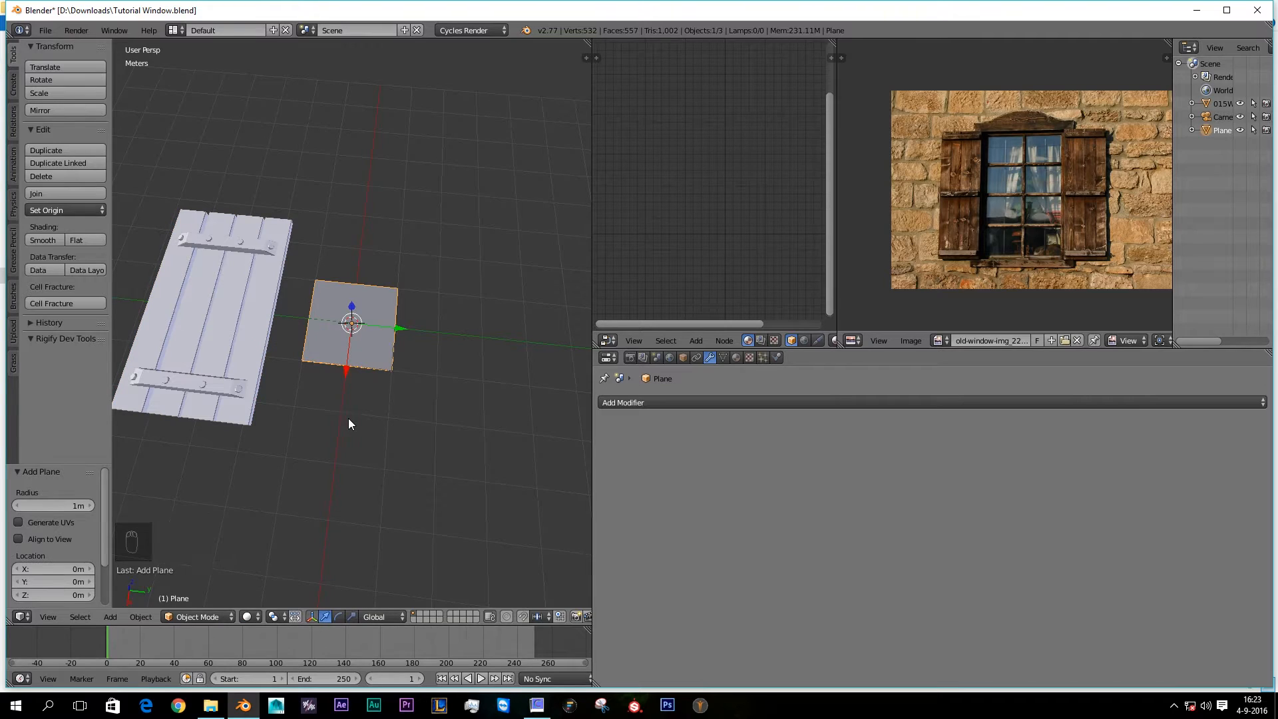
# Step: In Edit Mode, scale the plane uniformly by about 1.39 and stretch it along X by about 1.58
pyautogui.press('Tab')
pyautogui.press('s')
pyautogui.click(443, 441)
pyautogui.press('s')
pyautogui.press('z')
pyautogui.press('y')
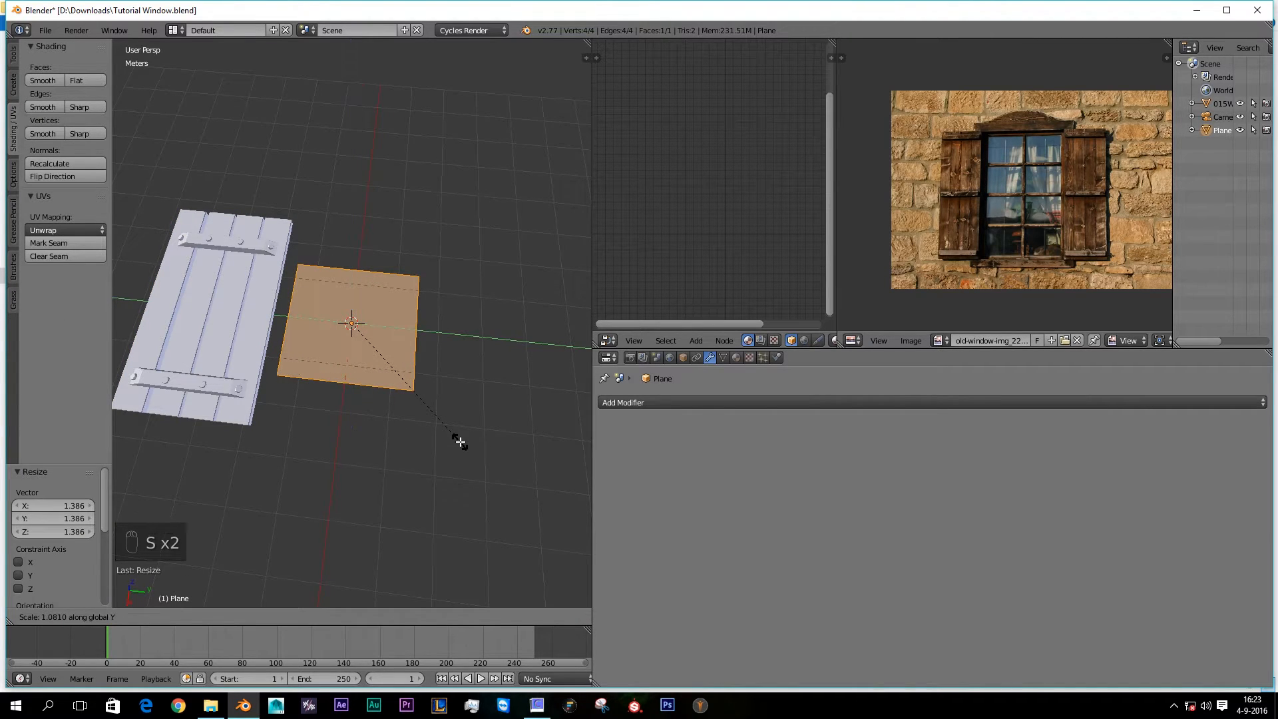
pyautogui.click(532, 468)
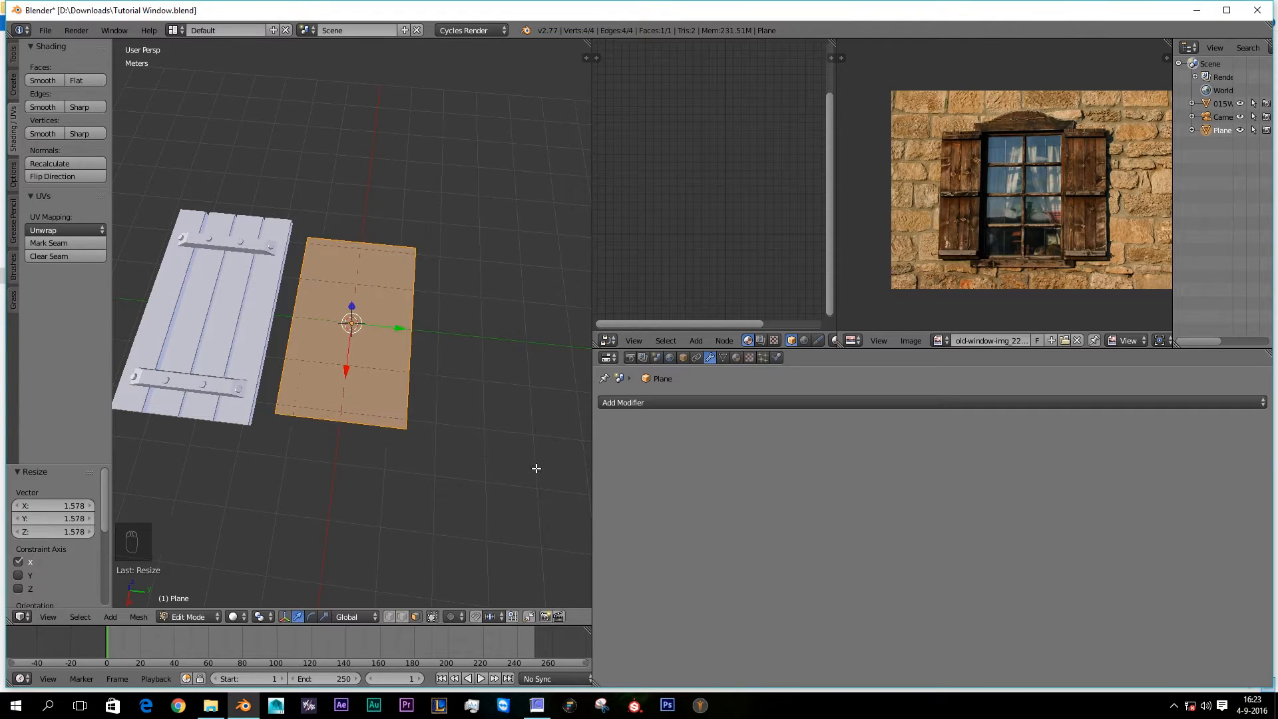
# Step: Delete only the plane's face and extrude its border edges outward, scaled by about 1.21, as a flat window frame
pyautogui.press('x')
pyautogui.click(399, 412)
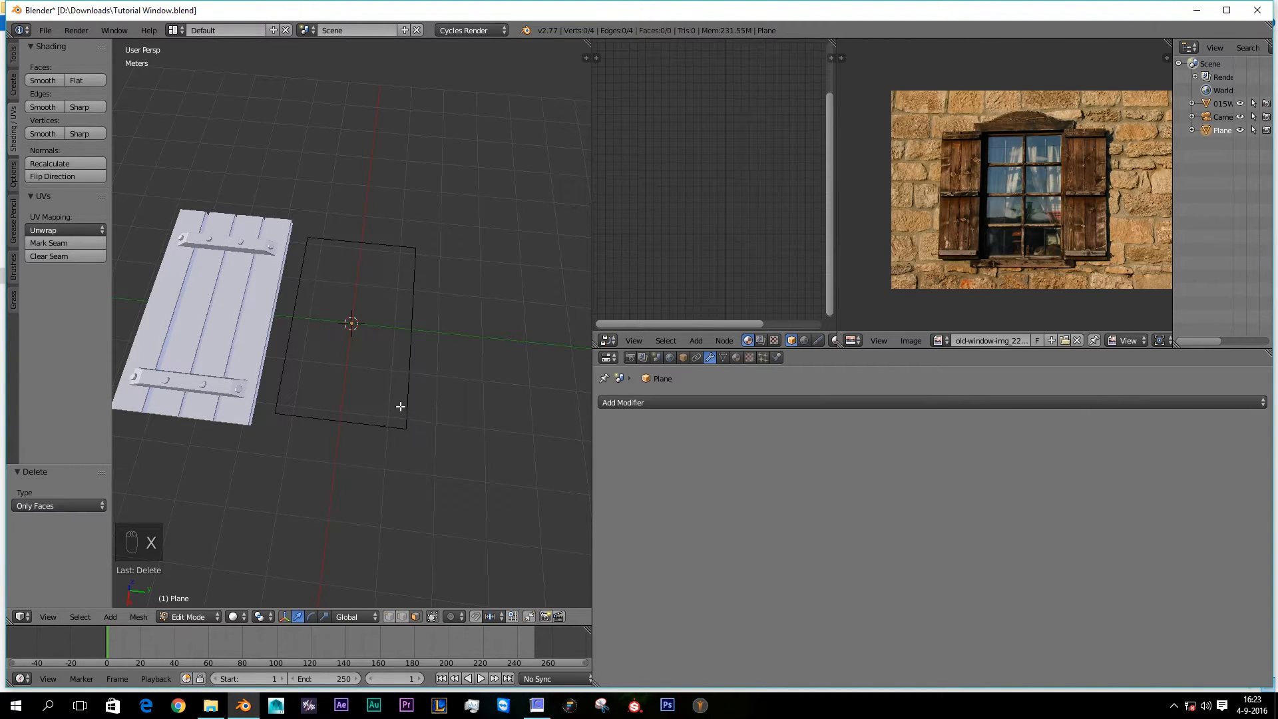
pyautogui.press('a')
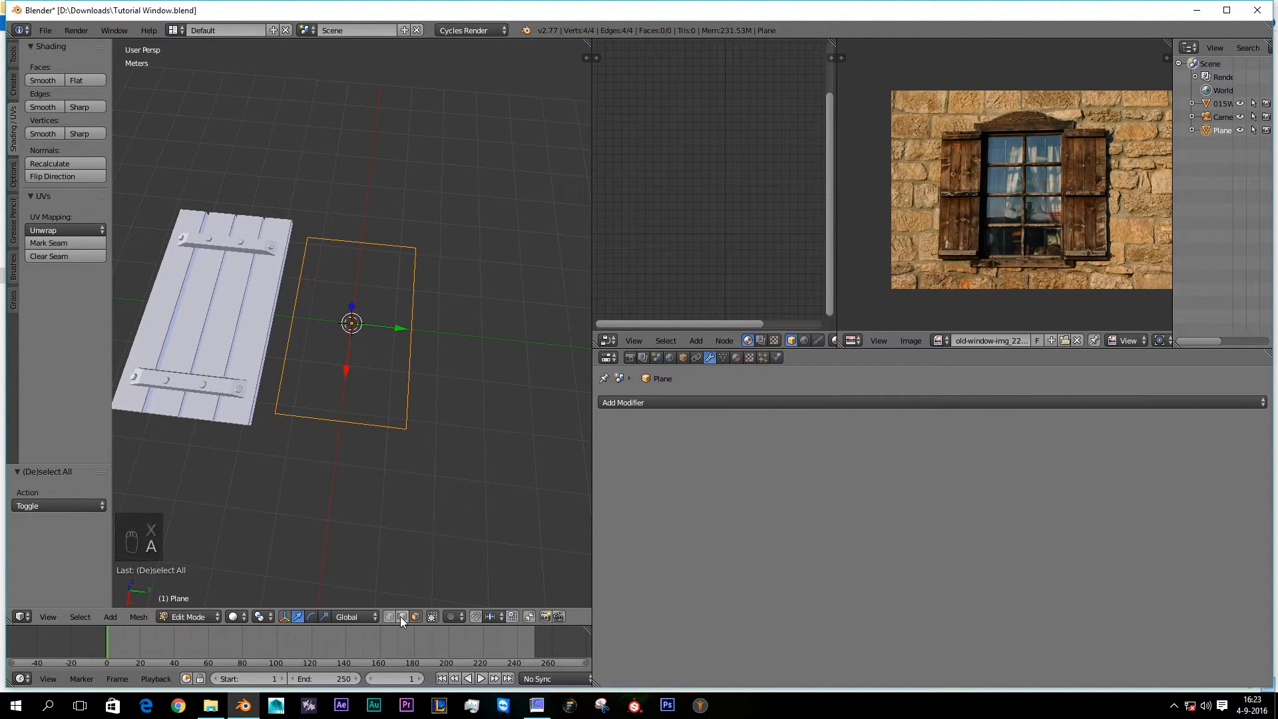
pyautogui.press('e')
pyautogui.rightClick(390, 436)
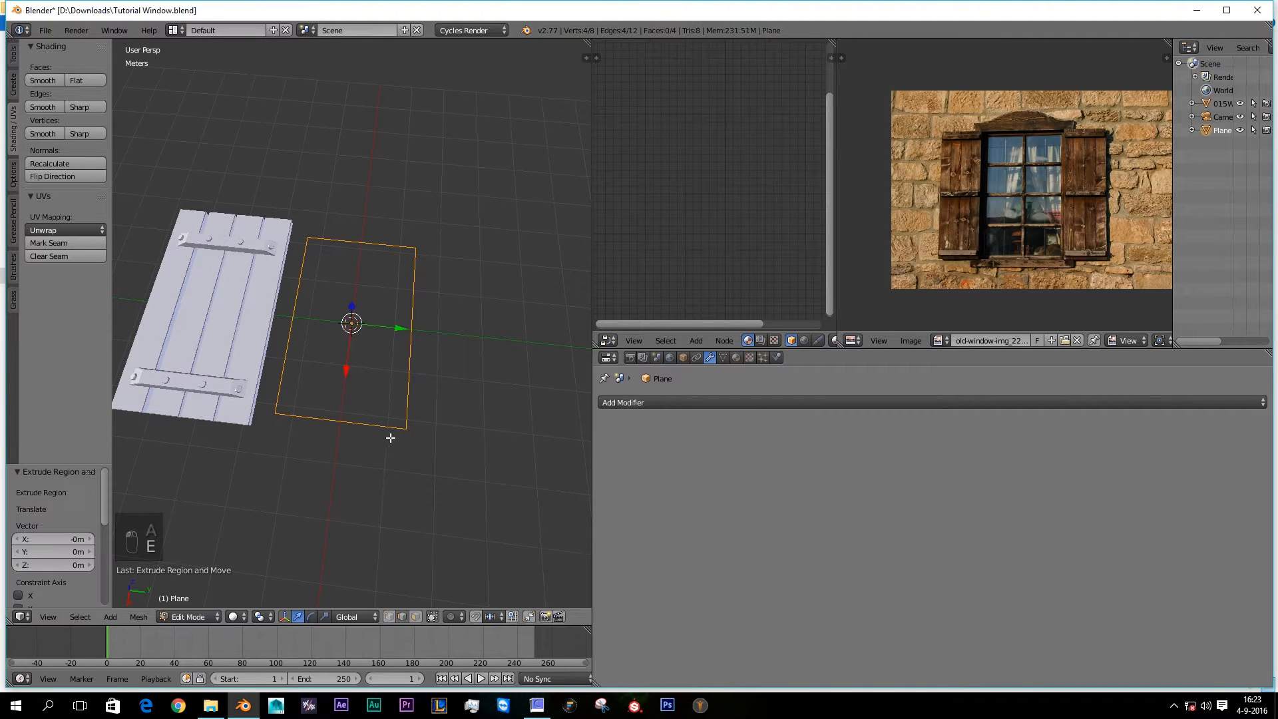
pyautogui.press('s')
pyautogui.click(420, 456)
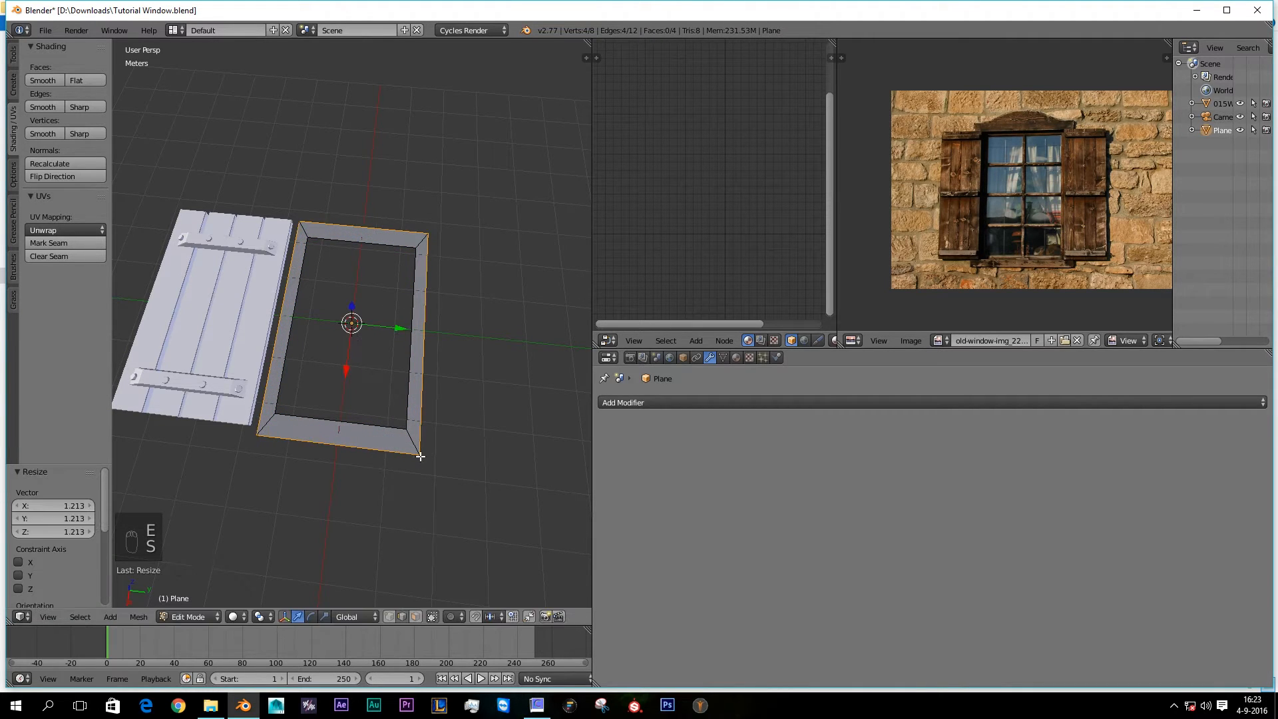
# Step: Even out the frame's width by scaling its outer edges about 0.96 along Y, 1.06 along X and 0.98 along Y
pyautogui.press('s')
pyautogui.middleClick(420, 456)
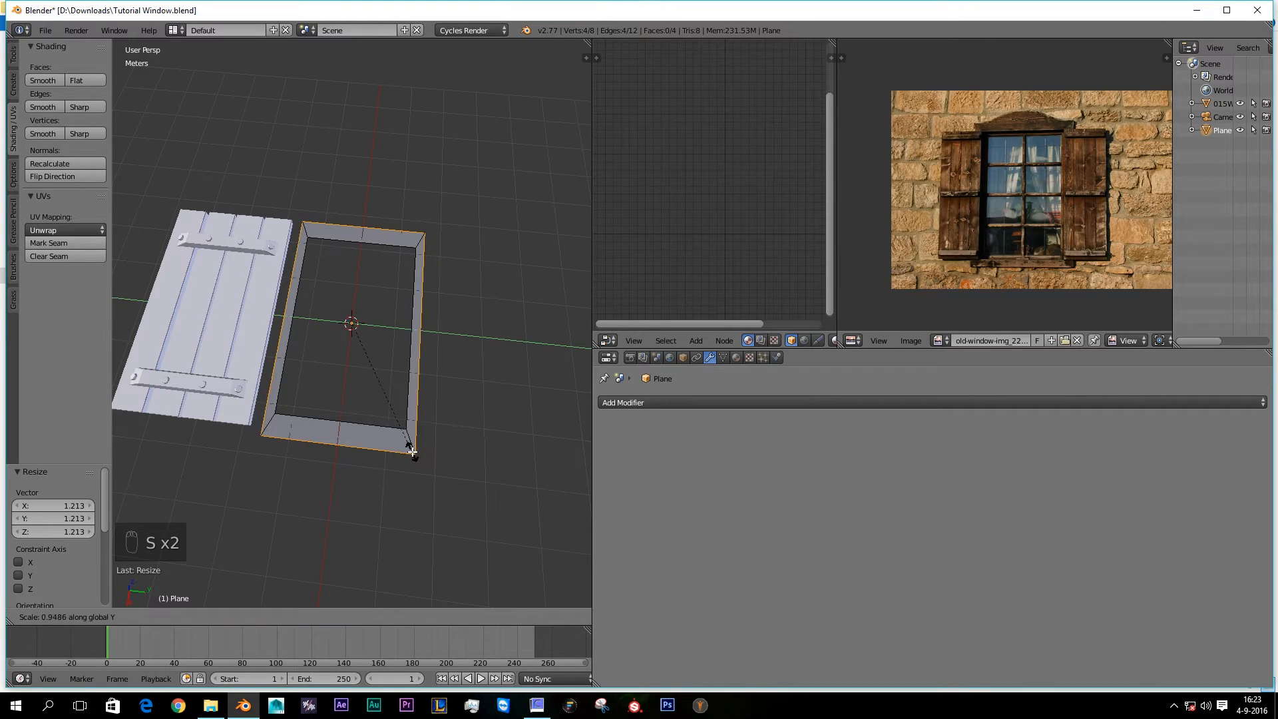
pyautogui.press('s')
pyautogui.click(445, 463)
pyautogui.press('s')
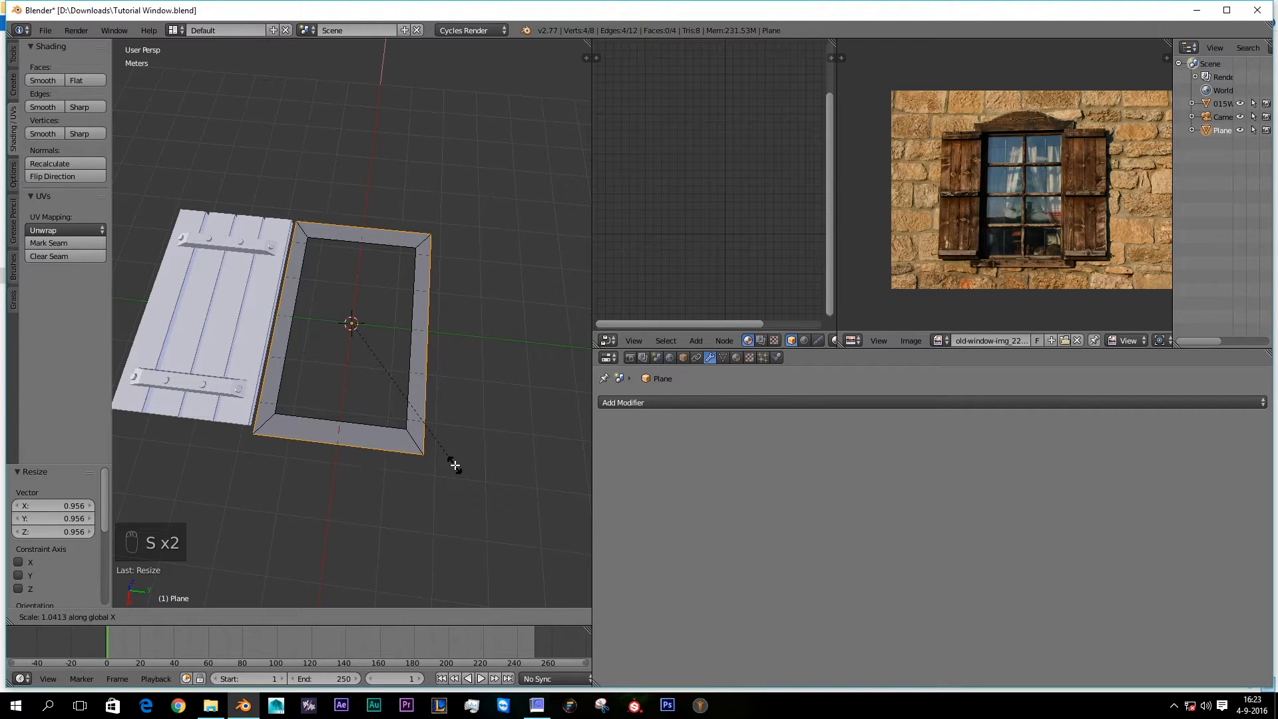
pyautogui.click(451, 470)
pyautogui.moveTo(451, 471); pyautogui.dragTo(389, 465, button='middle')
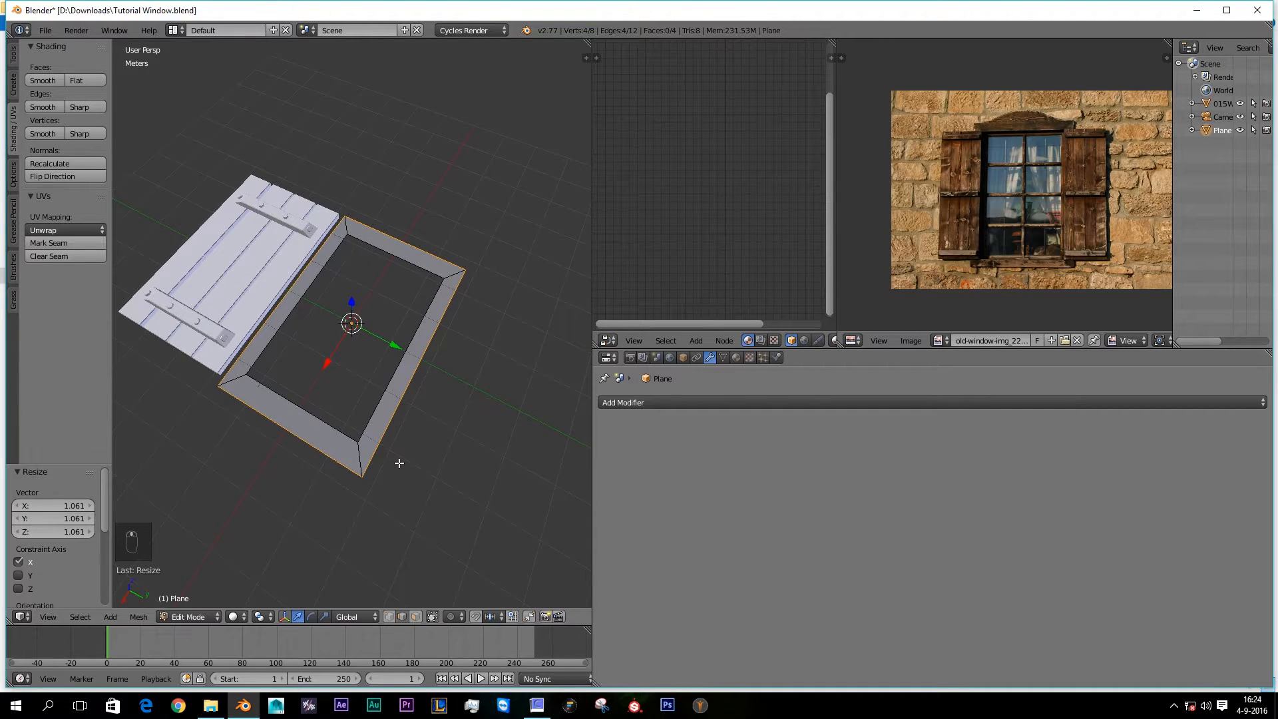
pyautogui.press('s')
pyautogui.press('y')
pyautogui.click(392, 459)
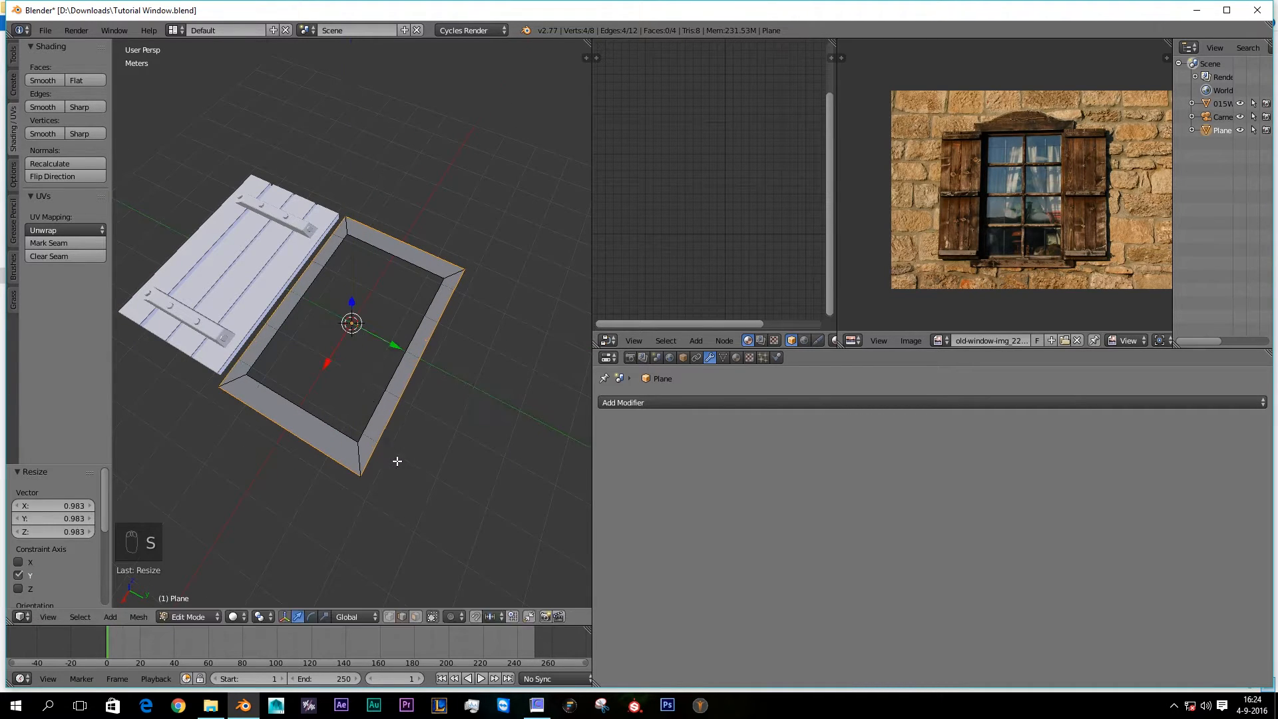
# Step: Select the whole flat frame and extrude it about 31 cm upward along Z
pyautogui.moveTo(399, 460); pyautogui.dragTo(363, 430, button='middle')
pyautogui.press('a')
pyautogui.press('a')
pyautogui.press('a')
pyautogui.press('e')
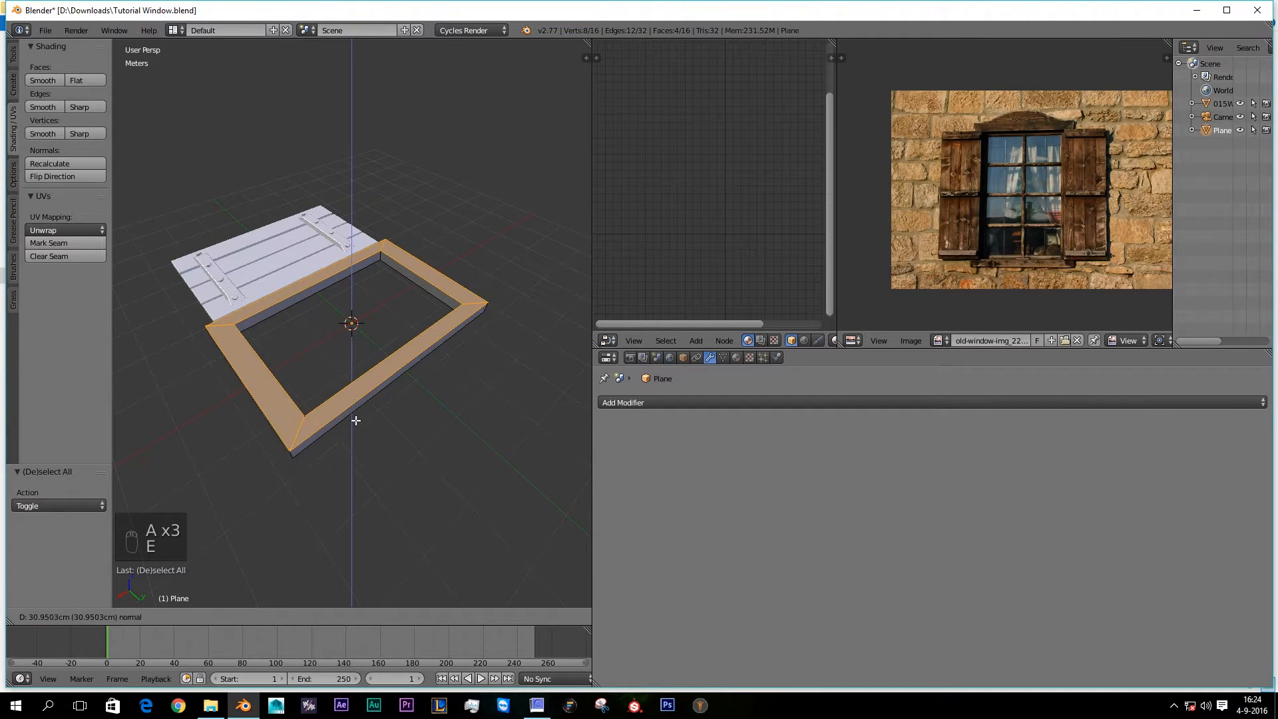
pyautogui.click(356, 420)
pyautogui.moveTo(356, 422); pyautogui.dragTo(431, 405, button='middle')
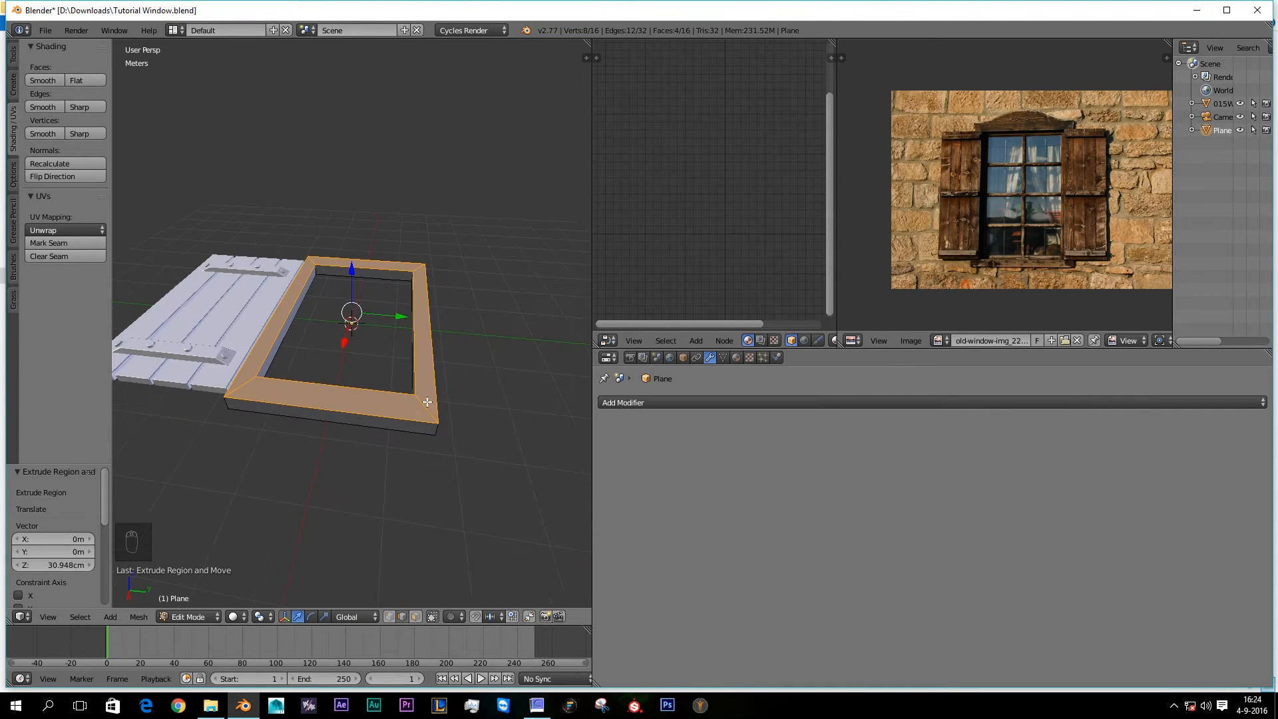
# Step: Unwrap the whole frame with Smart UV Project at an angle limit of 89
pyautogui.press('a')
pyautogui.press('a')
pyautogui.press('a')
pyautogui.press('u')
pyautogui.click(427, 403)
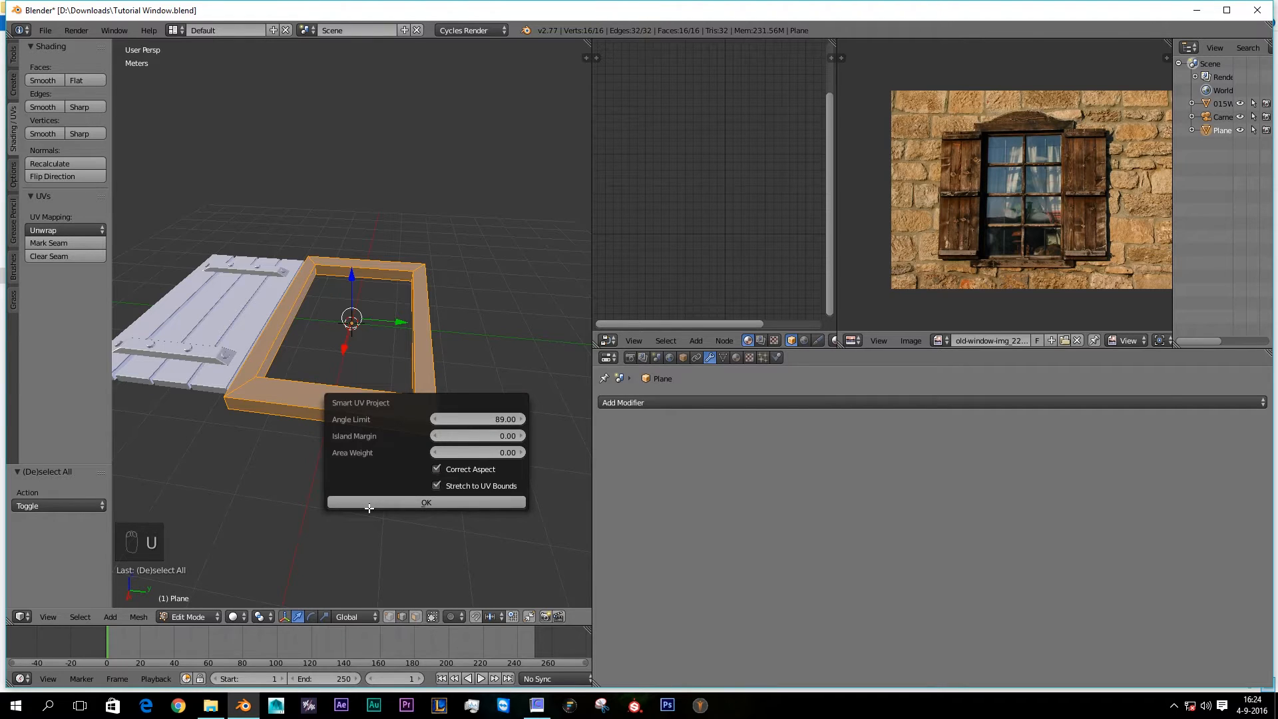
pyautogui.click(333, 503)
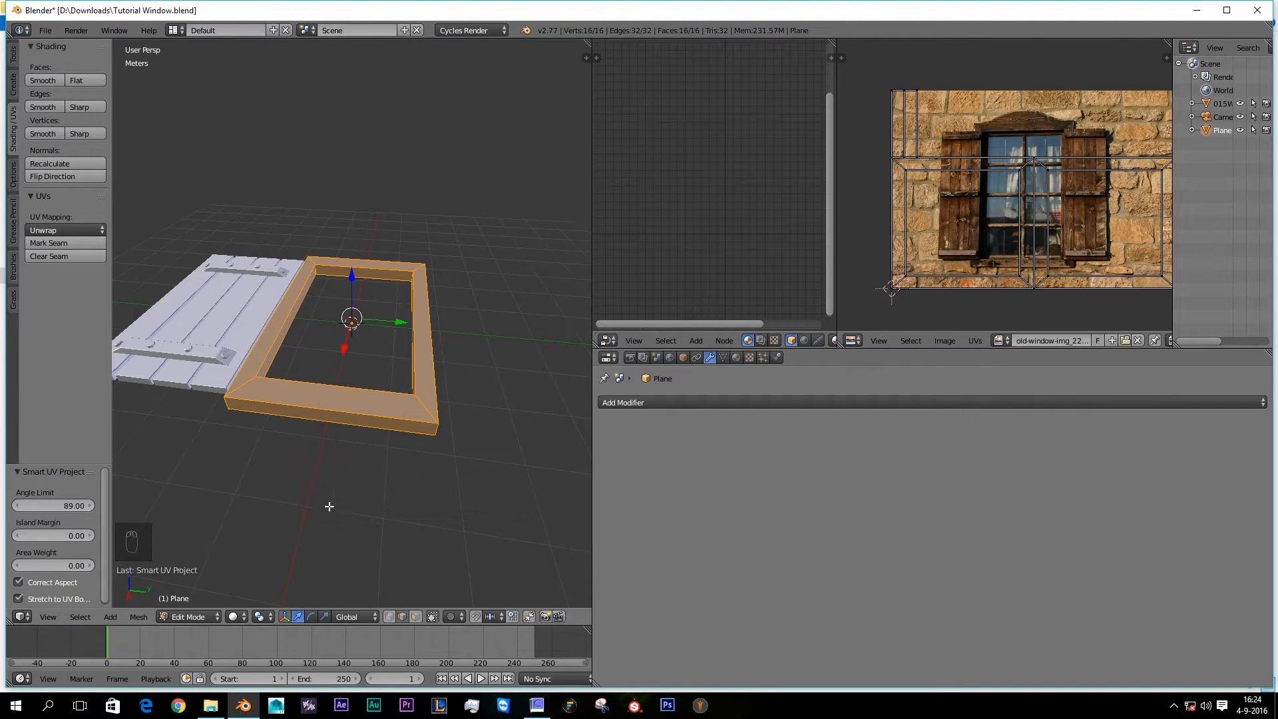
# Step: Give the frame the 015WoodBarkElements_COLOR material and check it beside the shutter in rendered shading
pyautogui.click(736, 357)
pyautogui.click(606, 462)
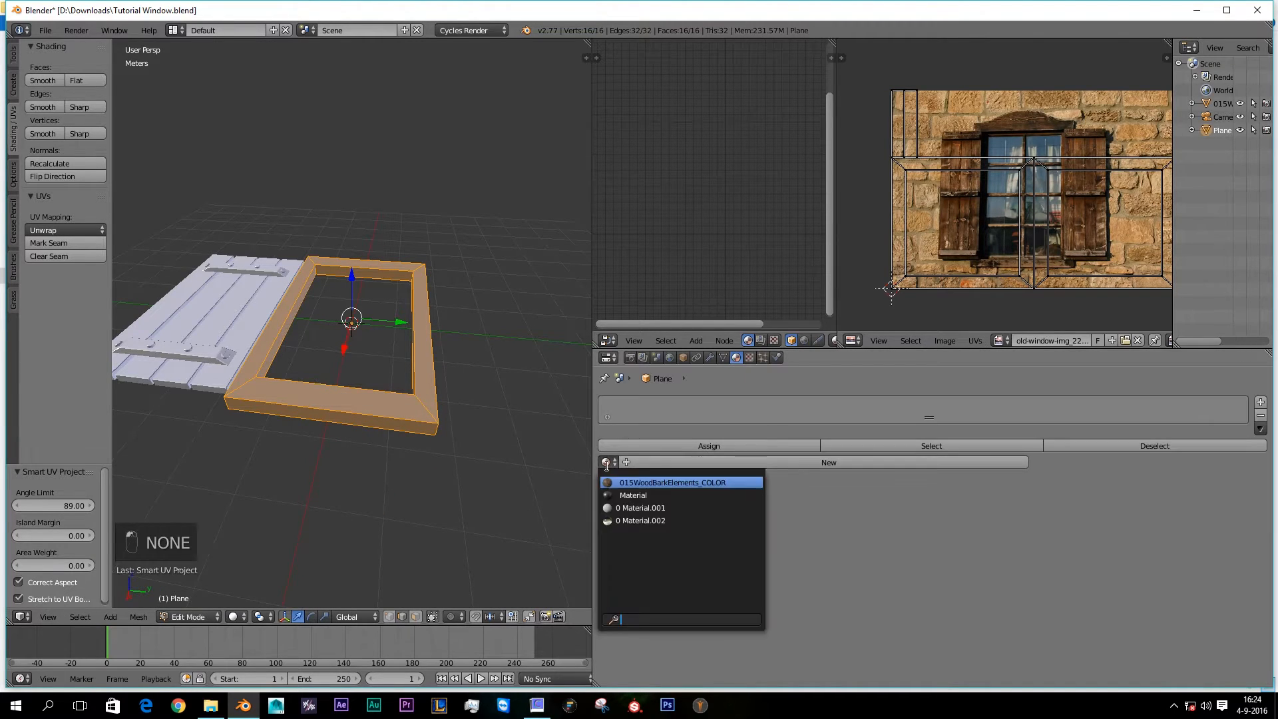
pyautogui.click(634, 482)
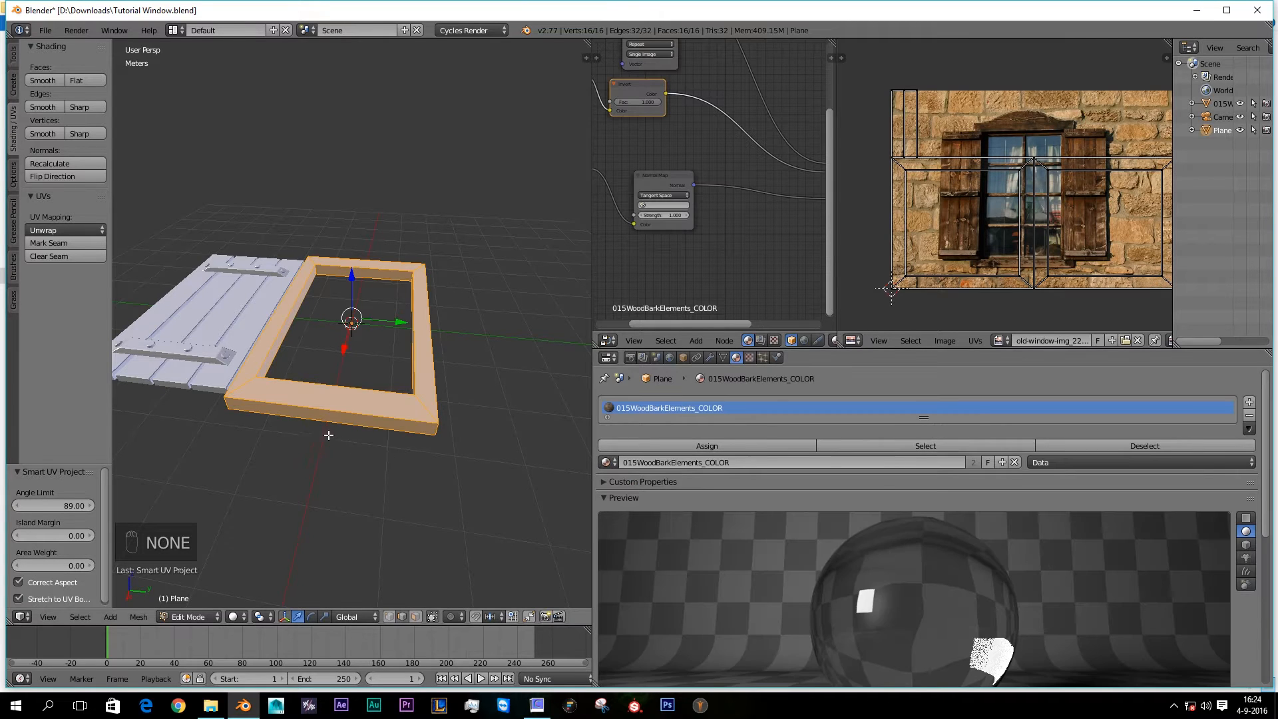
pyautogui.moveTo(241, 468); pyautogui.dragTo(284, 517, button='middle')
pyautogui.hotkey('shift', 'z')
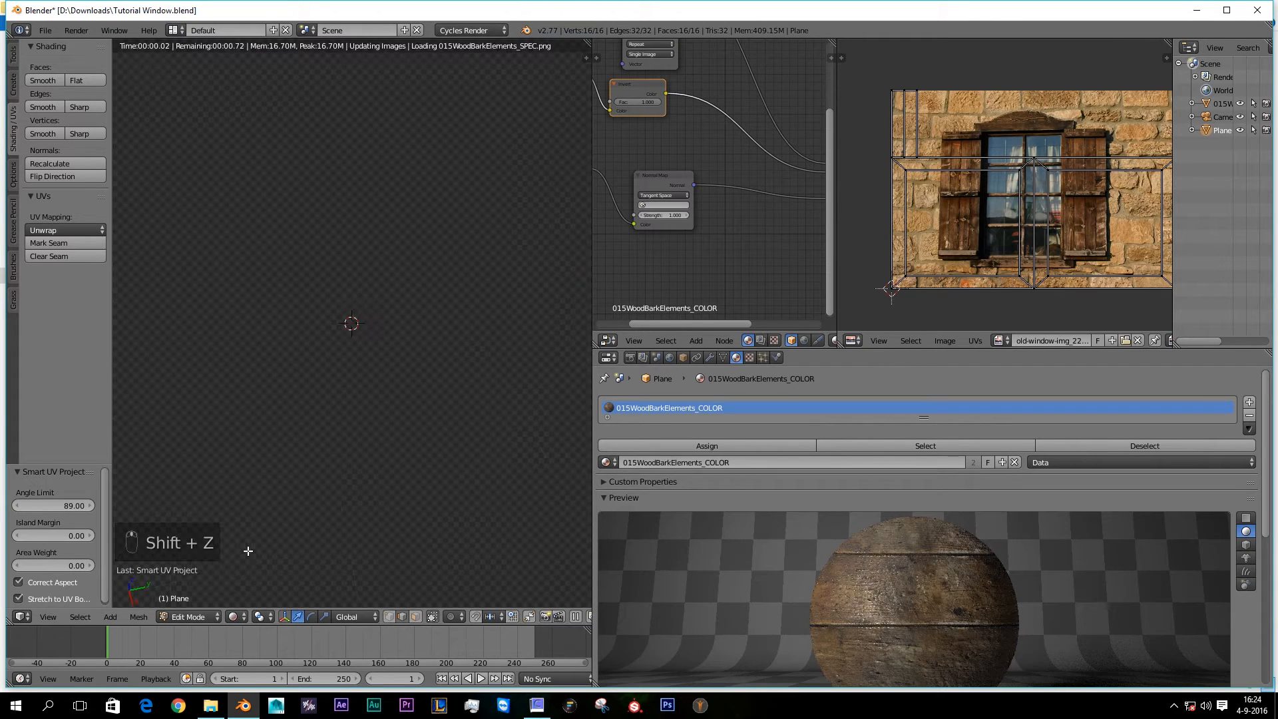
pyautogui.moveTo(351, 450)
pyautogui.mouseDown(button='middle')
pyautogui.moveTo(266, 442)
pyautogui.moveTo(328, 441)
pyautogui.moveTo(337, 371)
pyautogui.moveTo(357, 446)
pyautogui.mouseUp(button='middle')
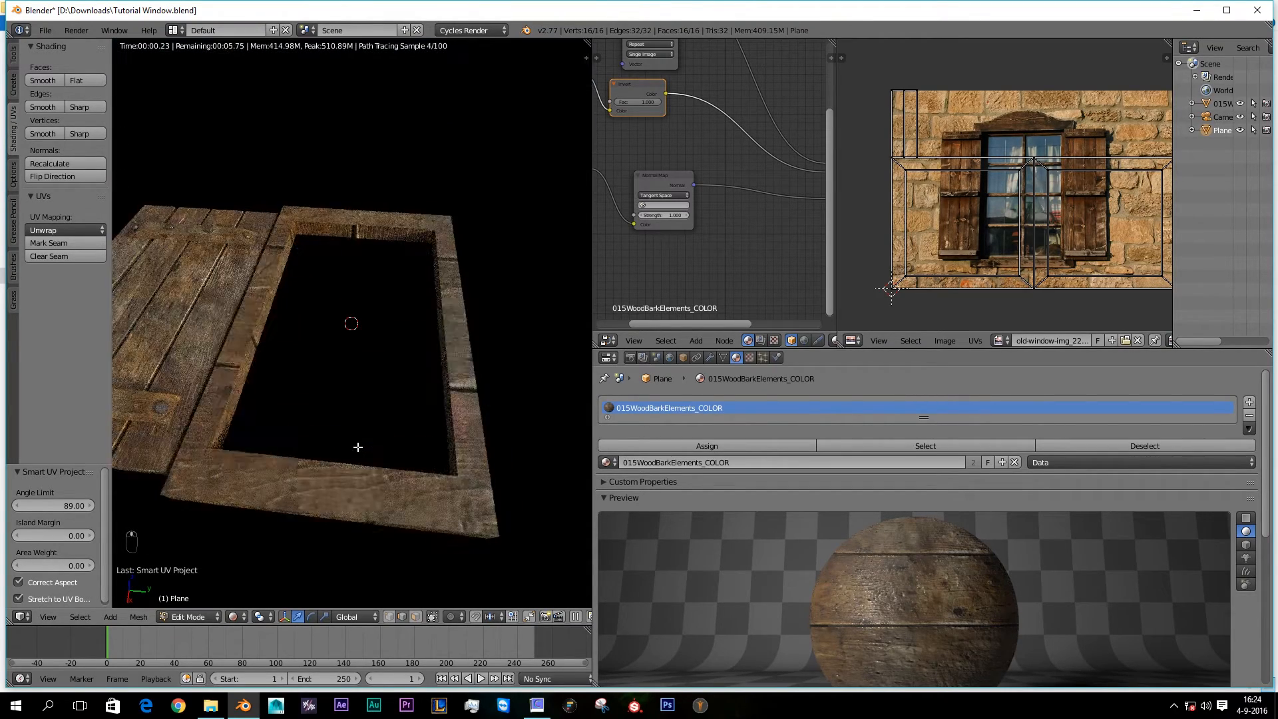
# Step: Switch the viewport to Material shading in Edit Mode to show the wood texture on the frame
pyautogui.press('Tab')
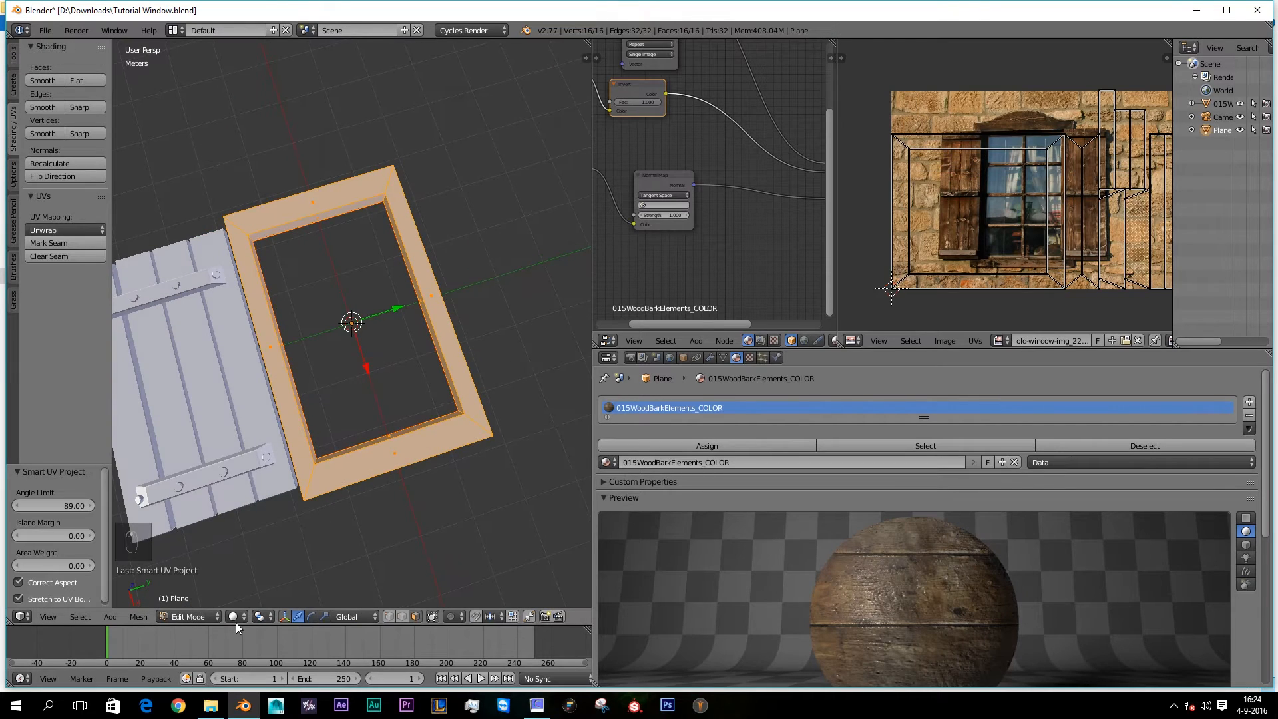
pyautogui.click(235, 617)
pyautogui.click(247, 544)
pyautogui.moveTo(253, 540)
pyautogui.mouseDown(button='middle')
pyautogui.moveTo(360, 424)
pyautogui.moveTo(351, 451)
pyautogui.mouseUp(button='middle')
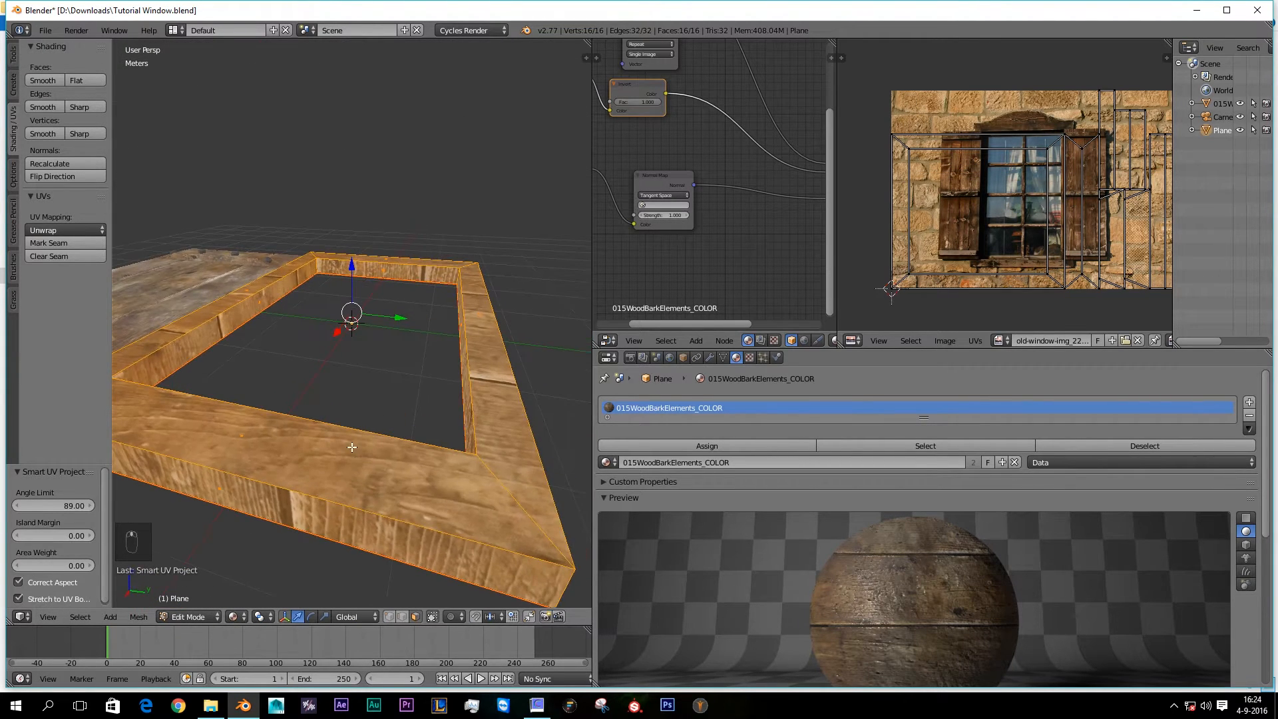
# Step: Unwrap the upper and outer side faces of the frame's near short beam with Smart UV Project at an angle limit of 89
pyautogui.rightClick(342, 484)
pyautogui.moveTo(352, 510); pyautogui.dragTo(336, 471, button='middle')
pyautogui.scroll(-2, 336, 471)
pyautogui.keyDown('shift'); pyautogui.rightClick(335, 413); pyautogui.keyUp('shift')
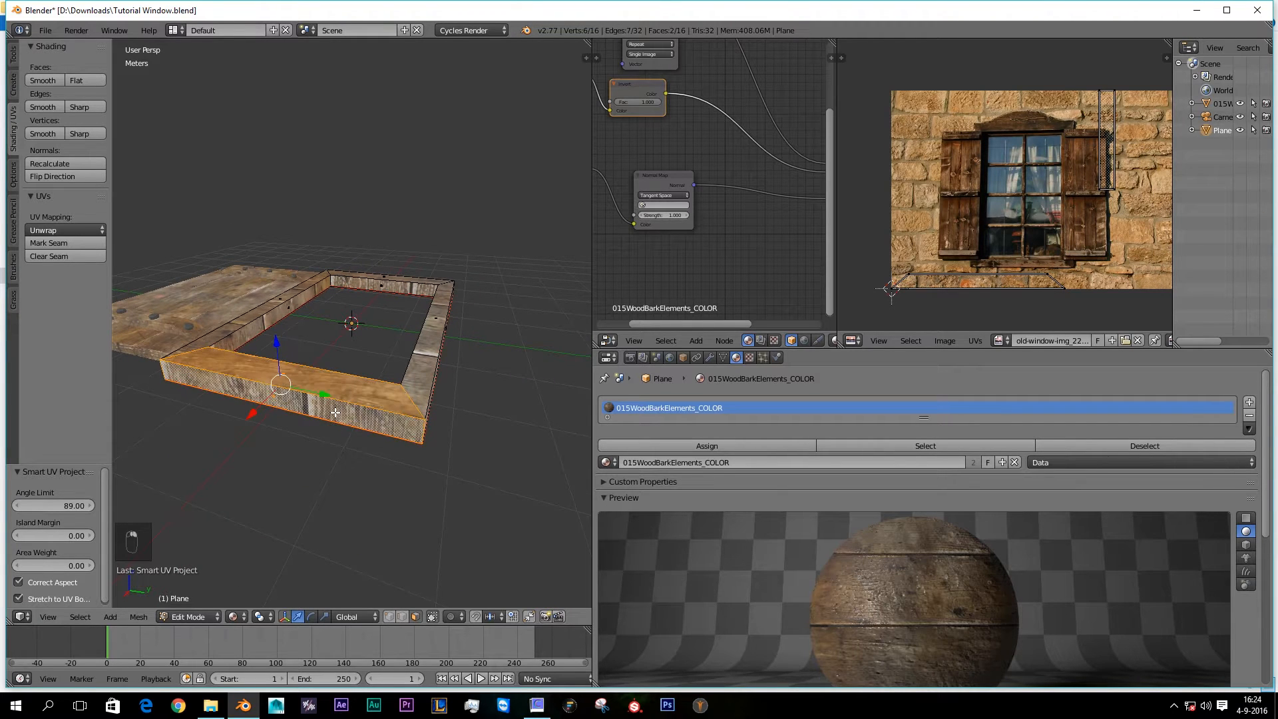
pyautogui.press('u')
pyautogui.click(335, 412)
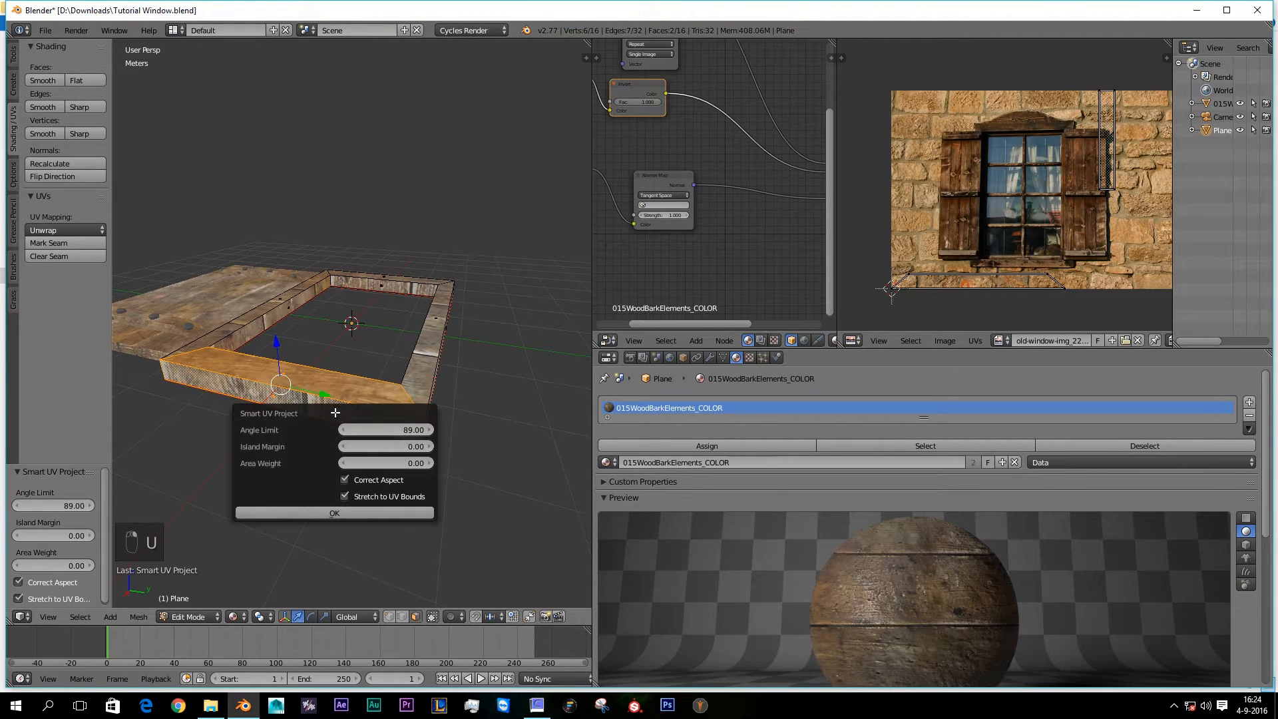
pyautogui.click(373, 514)
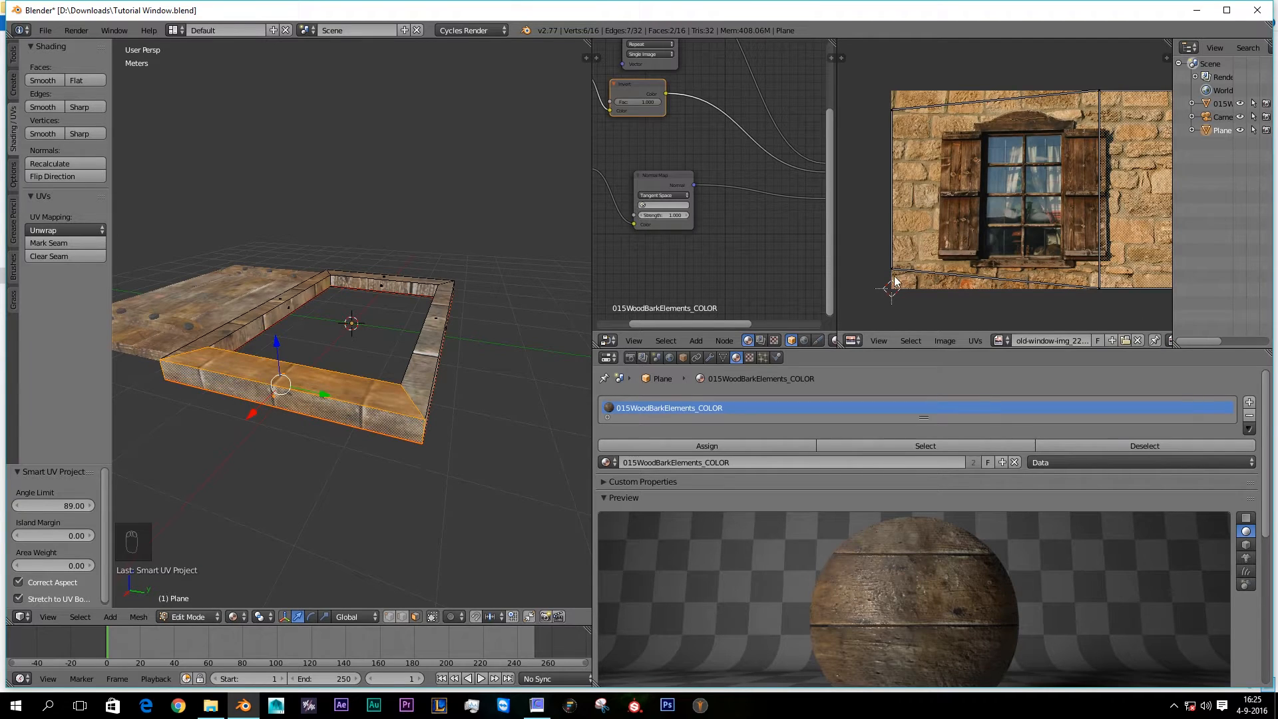
# Step: Rotate that beam's UV islands 90°, scale them to about 0.27, and stretch them about 6.44 times along X
pyautogui.scroll(-2, 896, 279)
pyautogui.press('a')
pyautogui.write('r90')
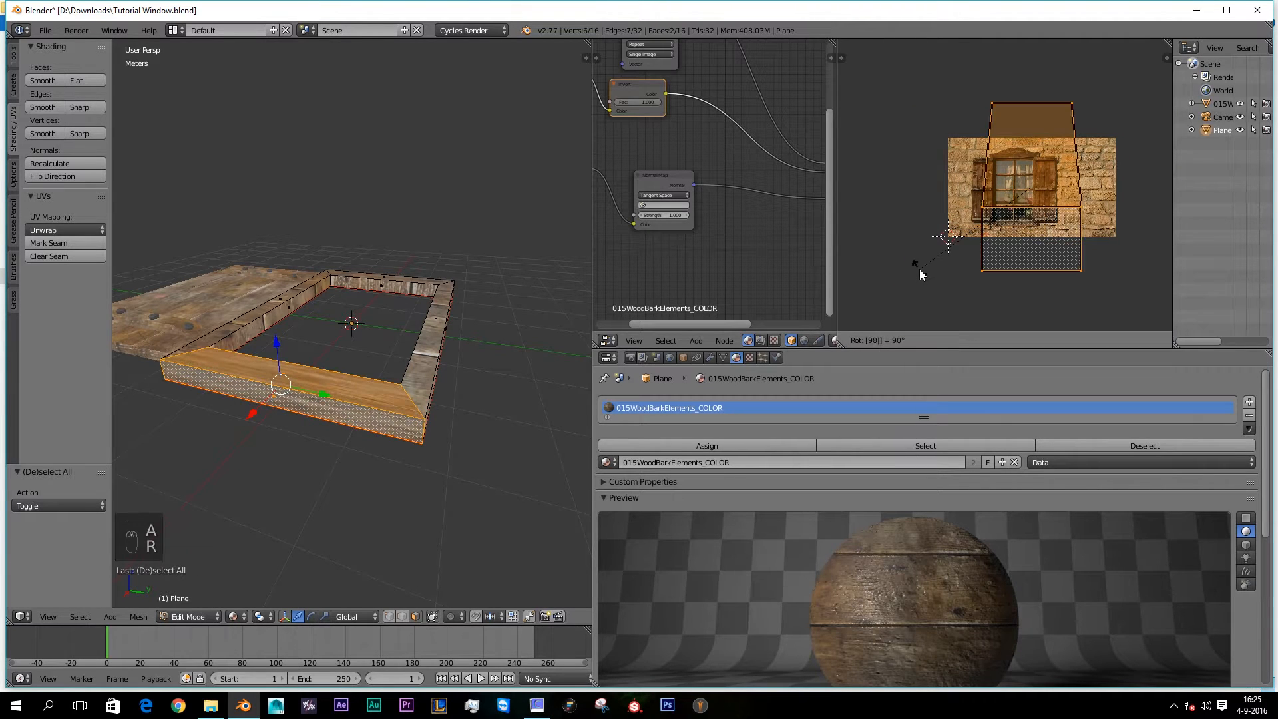
pyautogui.press('Return')
pyautogui.press('s')
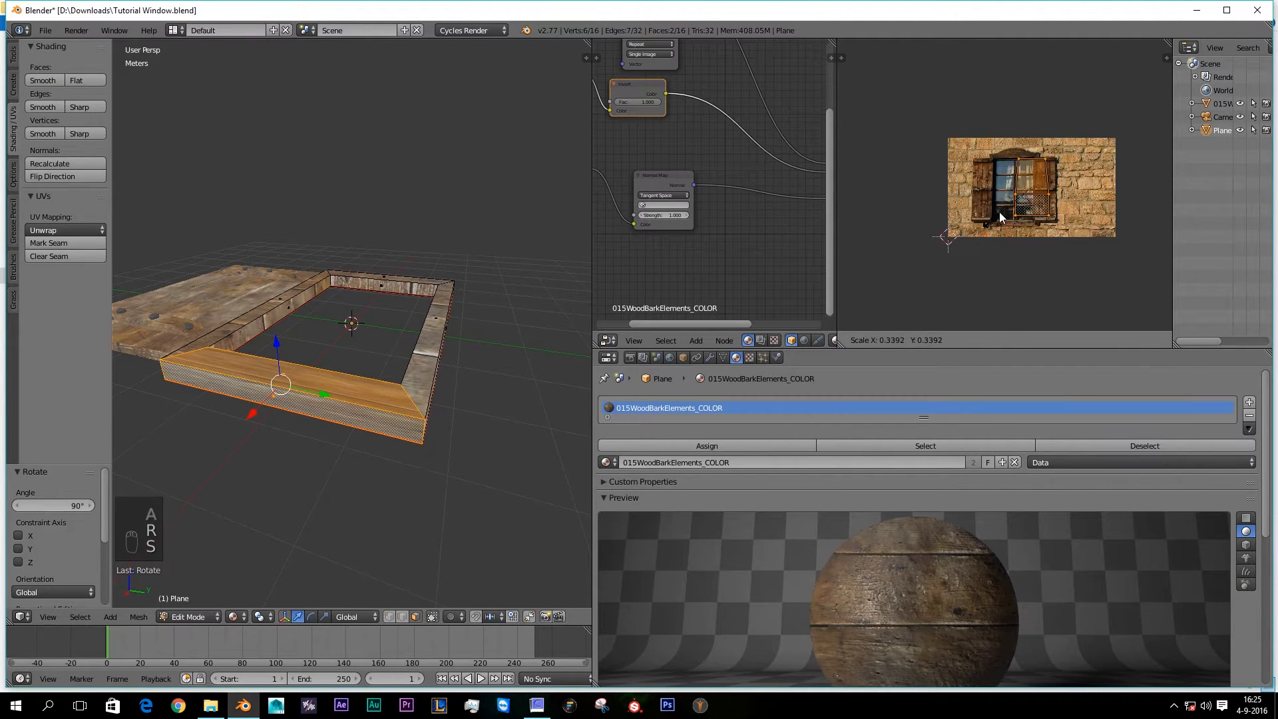
pyautogui.click(1000, 212)
pyautogui.press('s')
pyautogui.press('x')
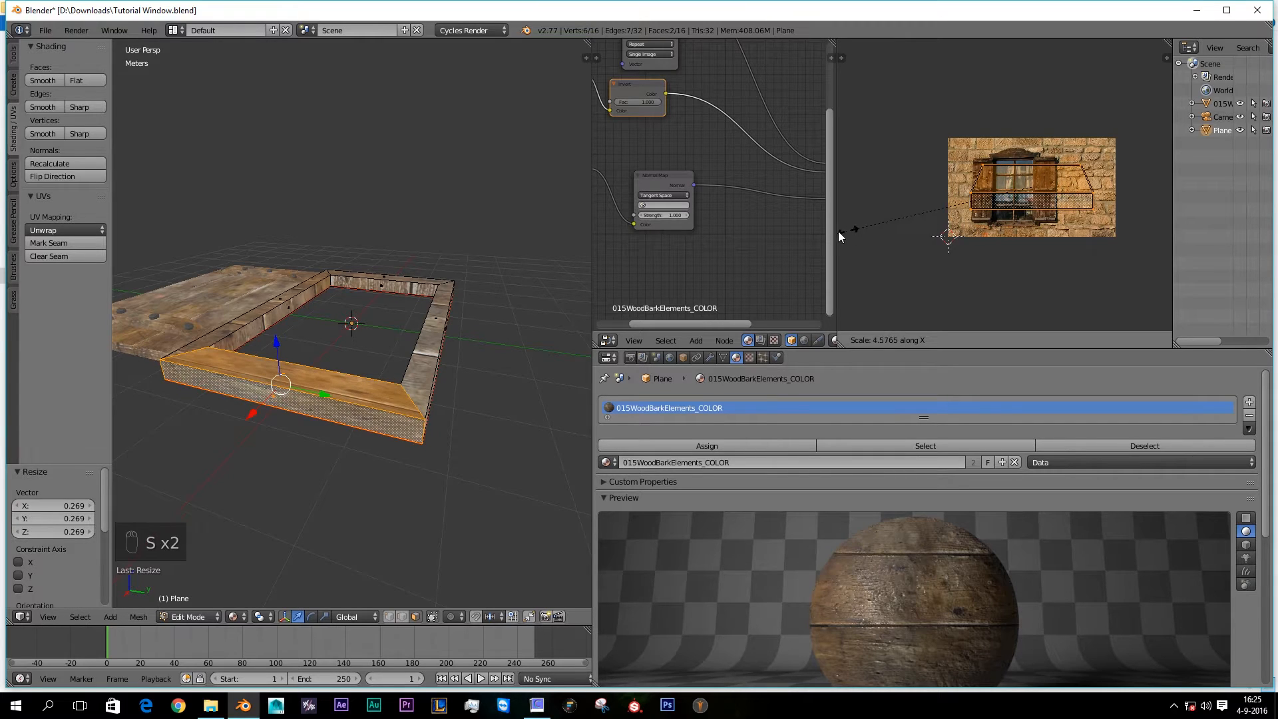
pyautogui.click(1104, 241)
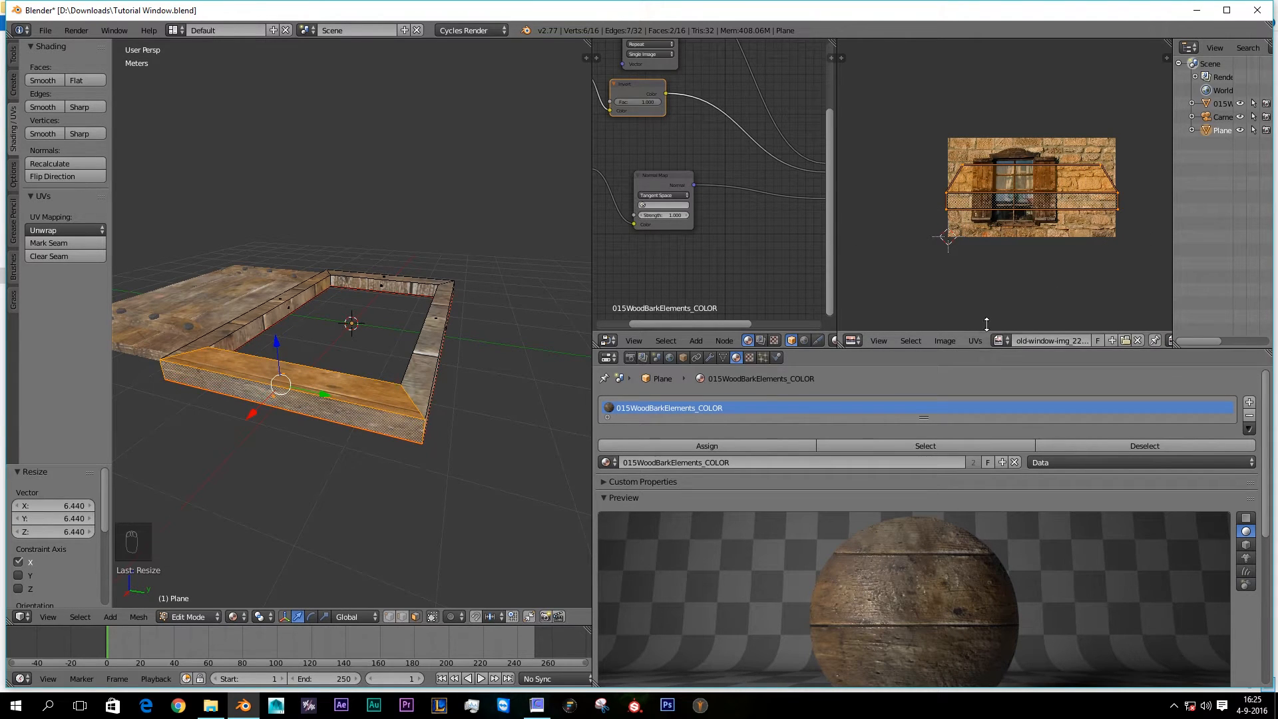
# Step: Show 015WoodBarkElements_COLOR.png behind the UVs and move the islands slightly upward to line up with the planks
pyautogui.click(1001, 341)
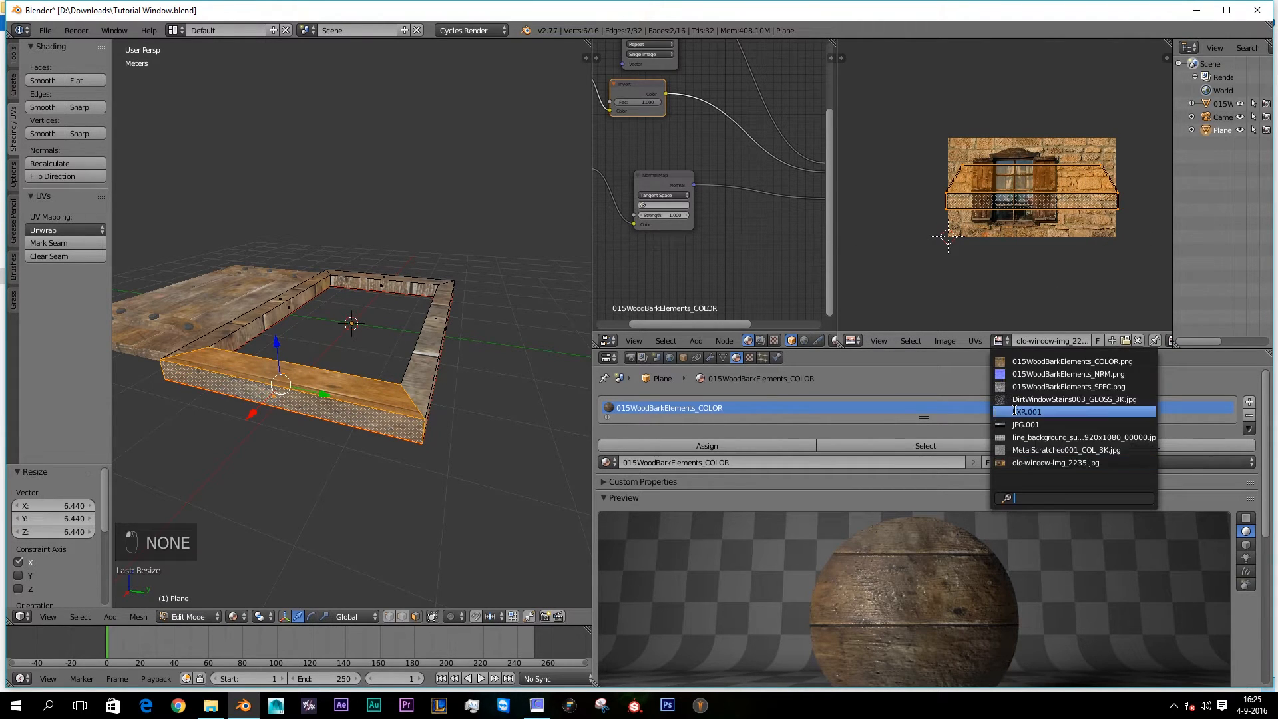
pyautogui.click(1025, 357)
pyautogui.scroll(-3, 1024, 177)
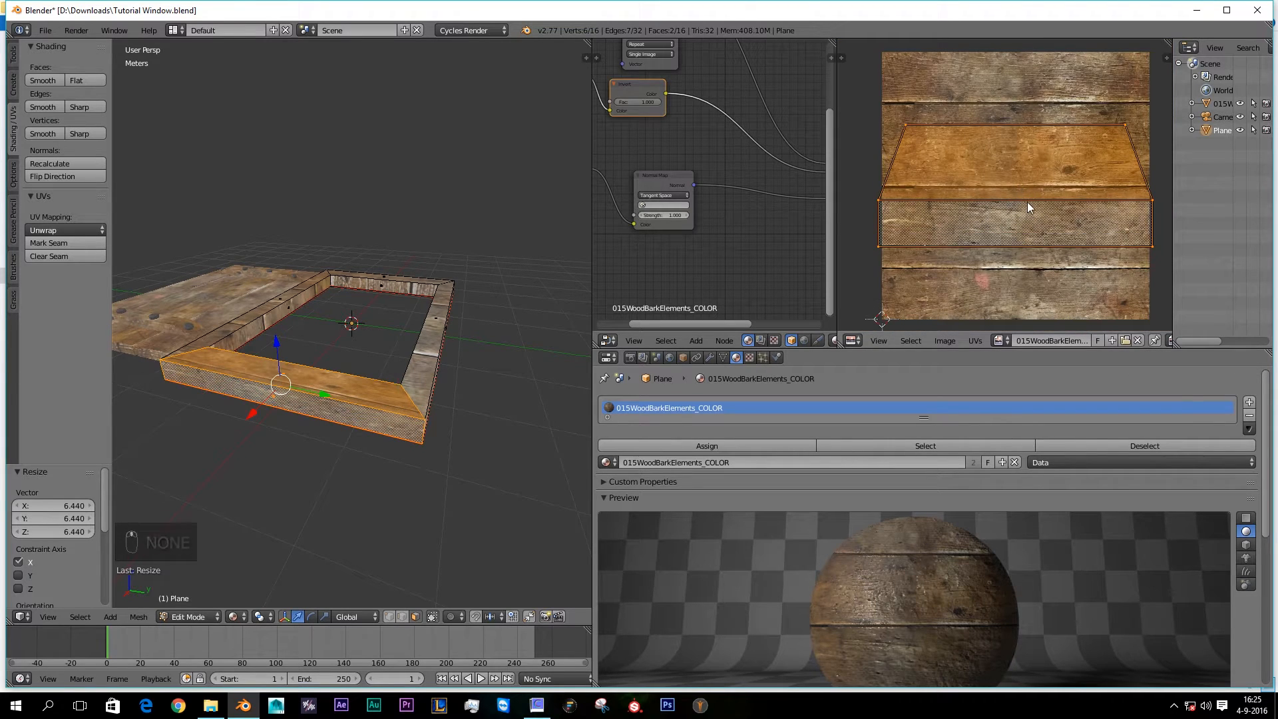
pyautogui.press('g')
pyautogui.click(1027, 189)
# Step: Unwrap the upper and outer side faces of the opposite short beam with Smart UV Project at an angle limit of 89
pyautogui.moveTo(400, 313); pyautogui.dragTo(114, 273, button='middle')
pyautogui.rightClick(324, 402)
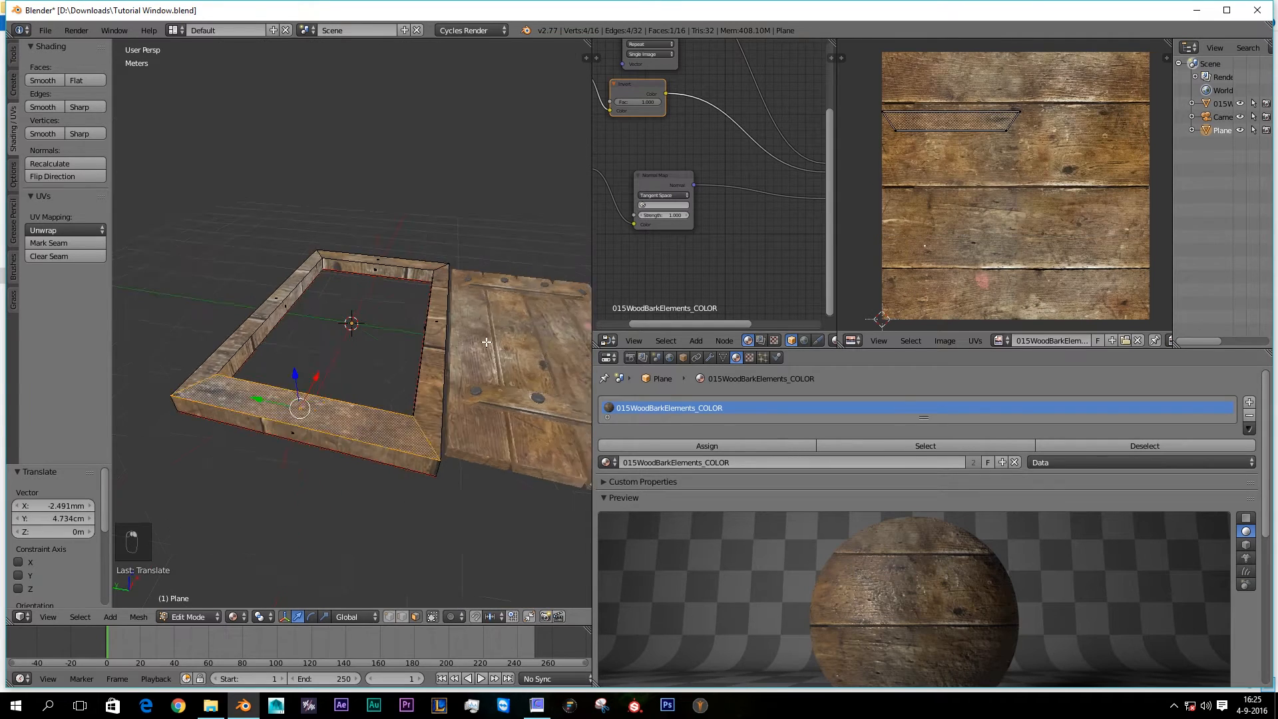
pyautogui.moveTo(324, 401); pyautogui.dragTo(412, 371, button='middle')
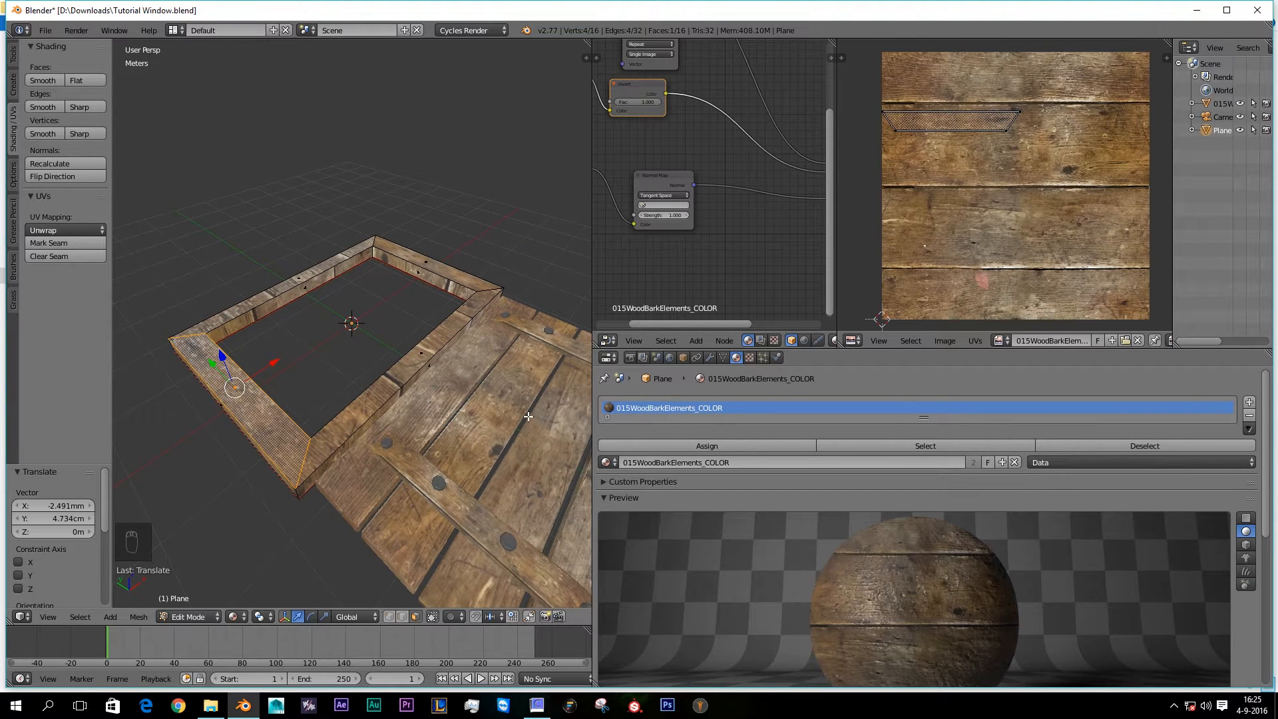
pyautogui.moveTo(336, 395); pyautogui.dragTo(261, 524, button='middle')
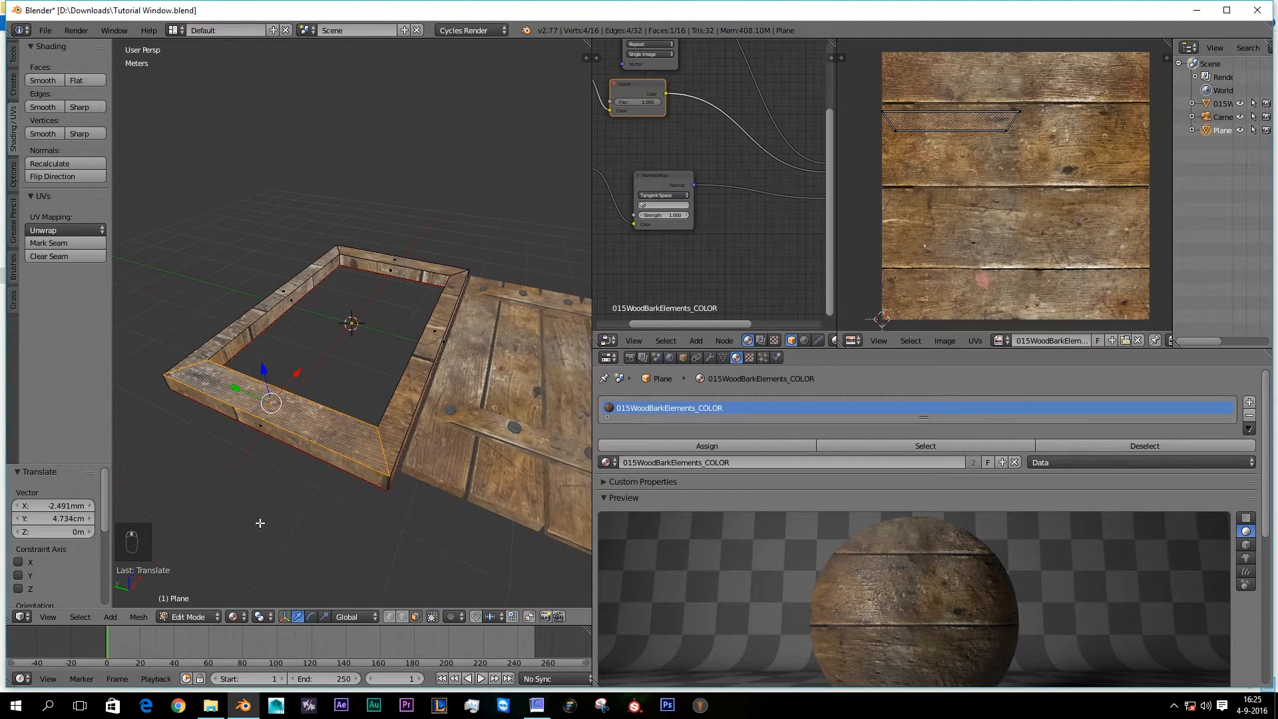
pyautogui.rightClick(272, 430)
pyautogui.keyDown('shift'); pyautogui.rightClick(323, 417); pyautogui.keyUp('shift')
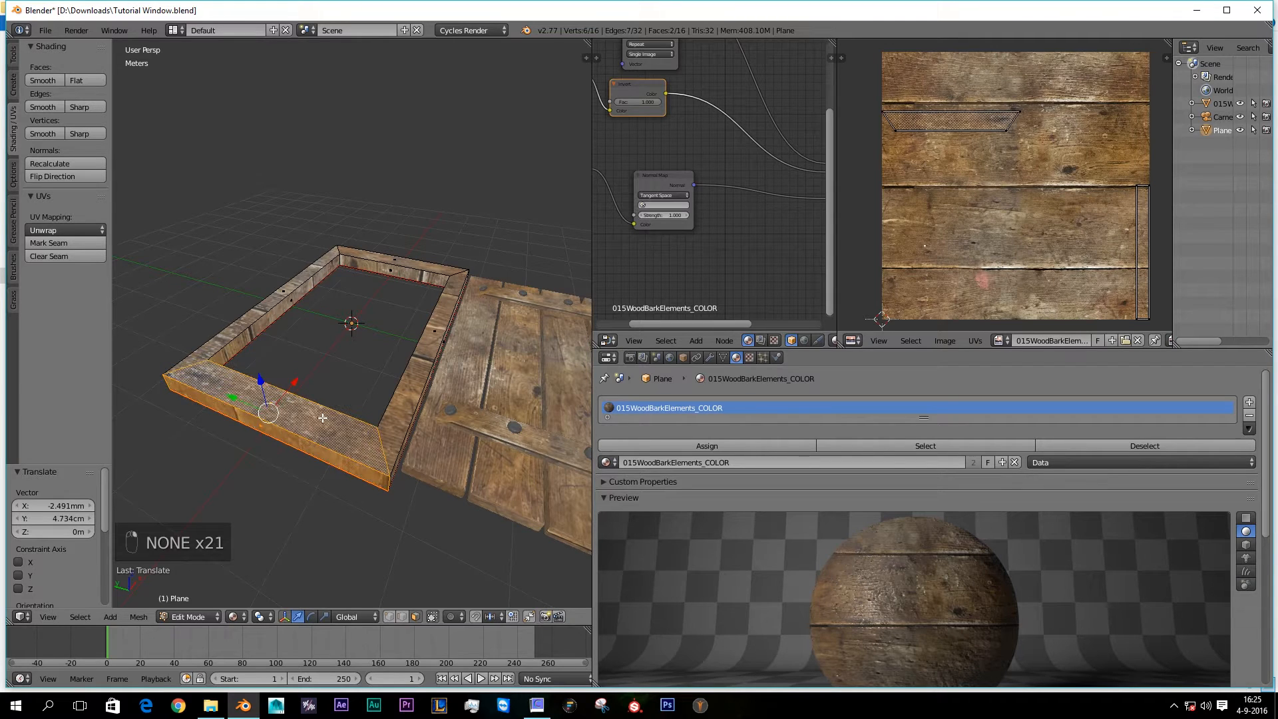
pyautogui.press('u')
pyautogui.click(403, 351)
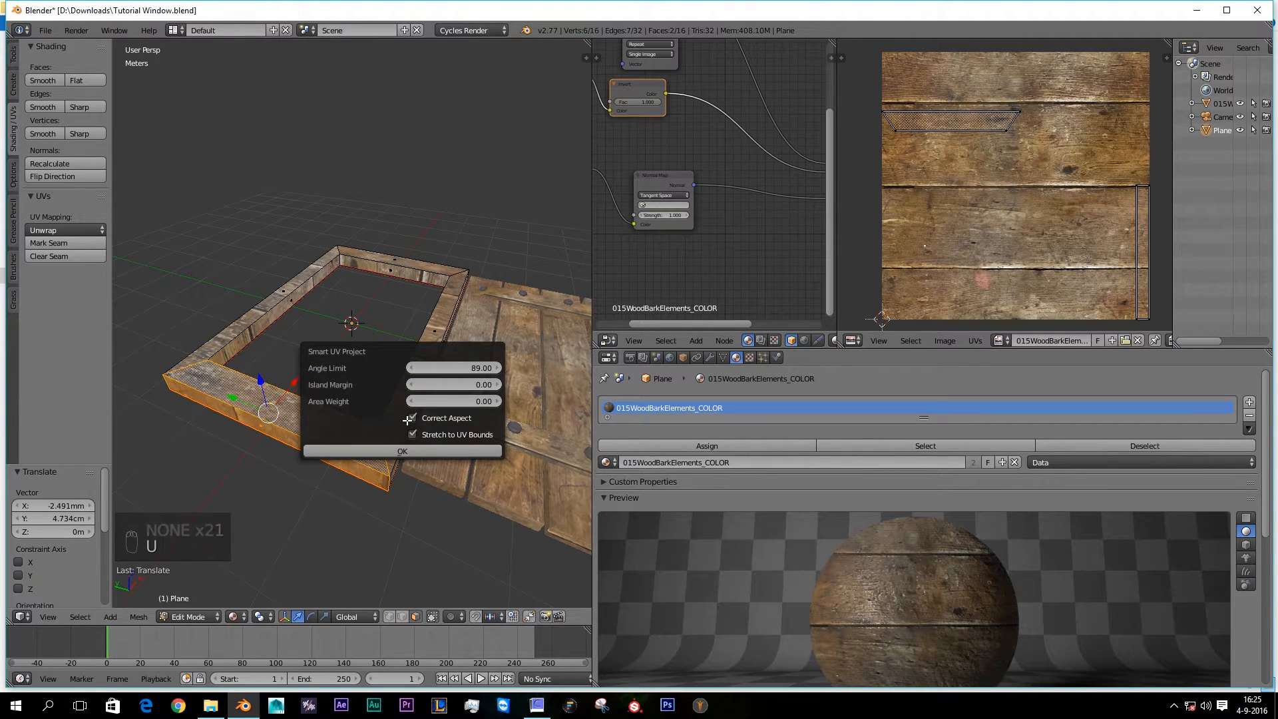
pyautogui.click(402, 450)
# Step: Rotate all UV islands of the opposite short beam 90° and scale them to about 0.34
pyautogui.press('a')
pyautogui.press('a')
pyautogui.press('a')
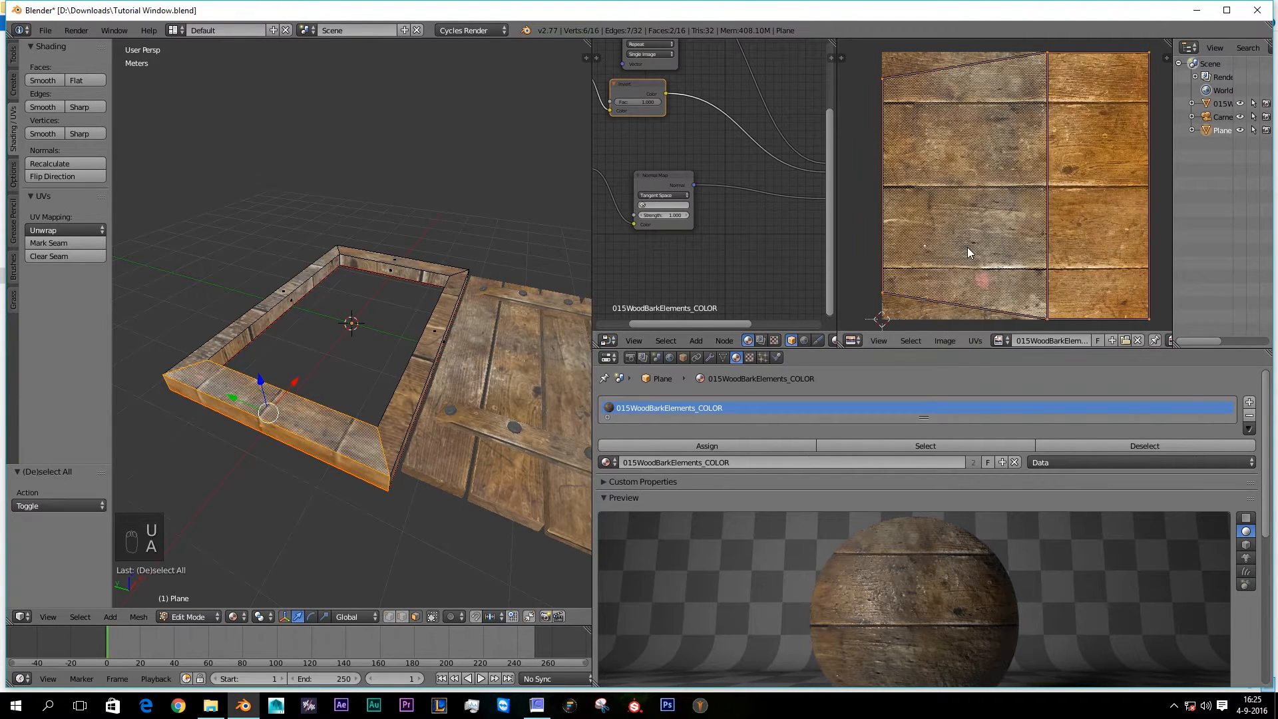
pyautogui.write('r90')
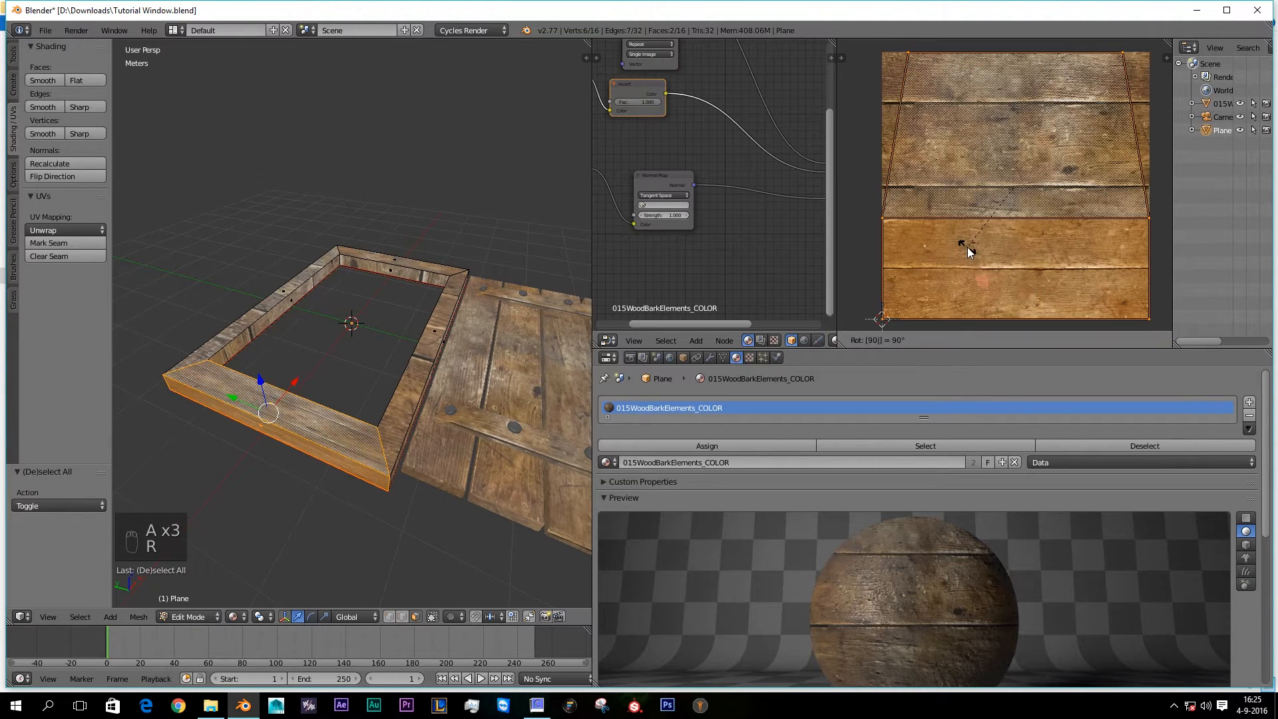
pyautogui.press('Return')
pyautogui.press('s')
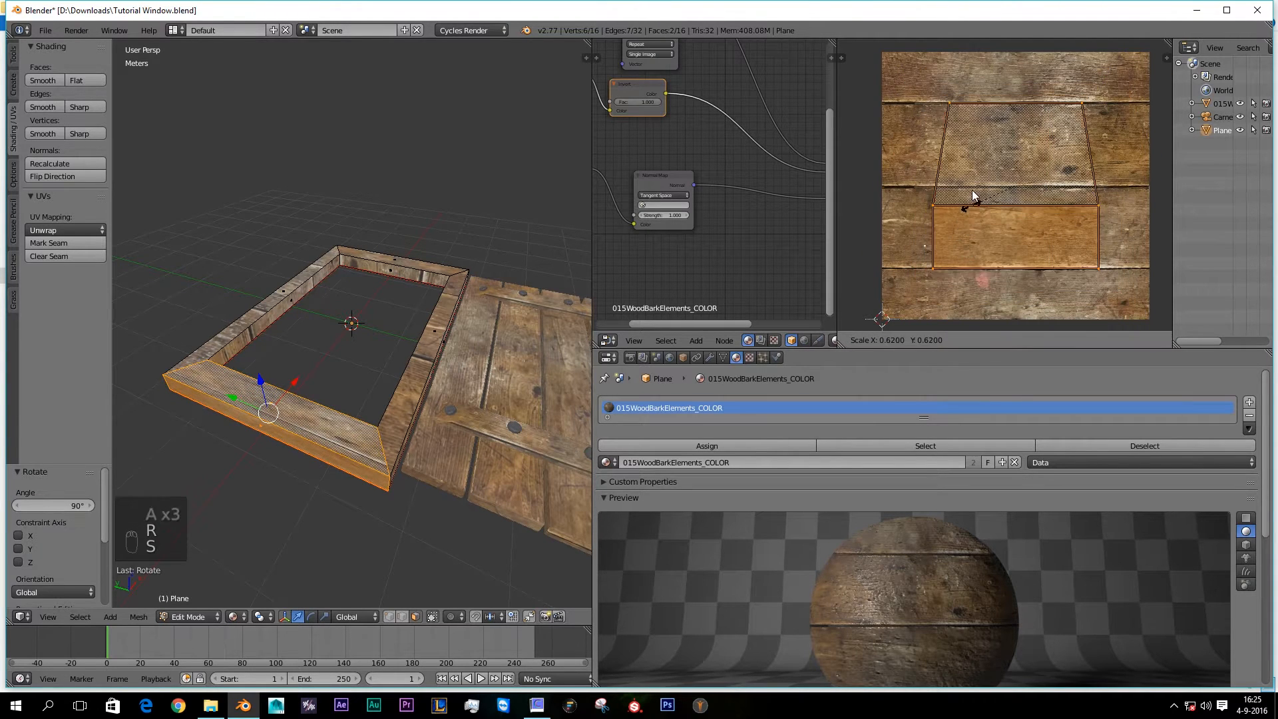
pyautogui.click(992, 179)
# Step: Stretch the beam's islands about 2.86 times along X and shift them slightly upward to align with the plank texture
pyautogui.press('s')
pyautogui.press('x')
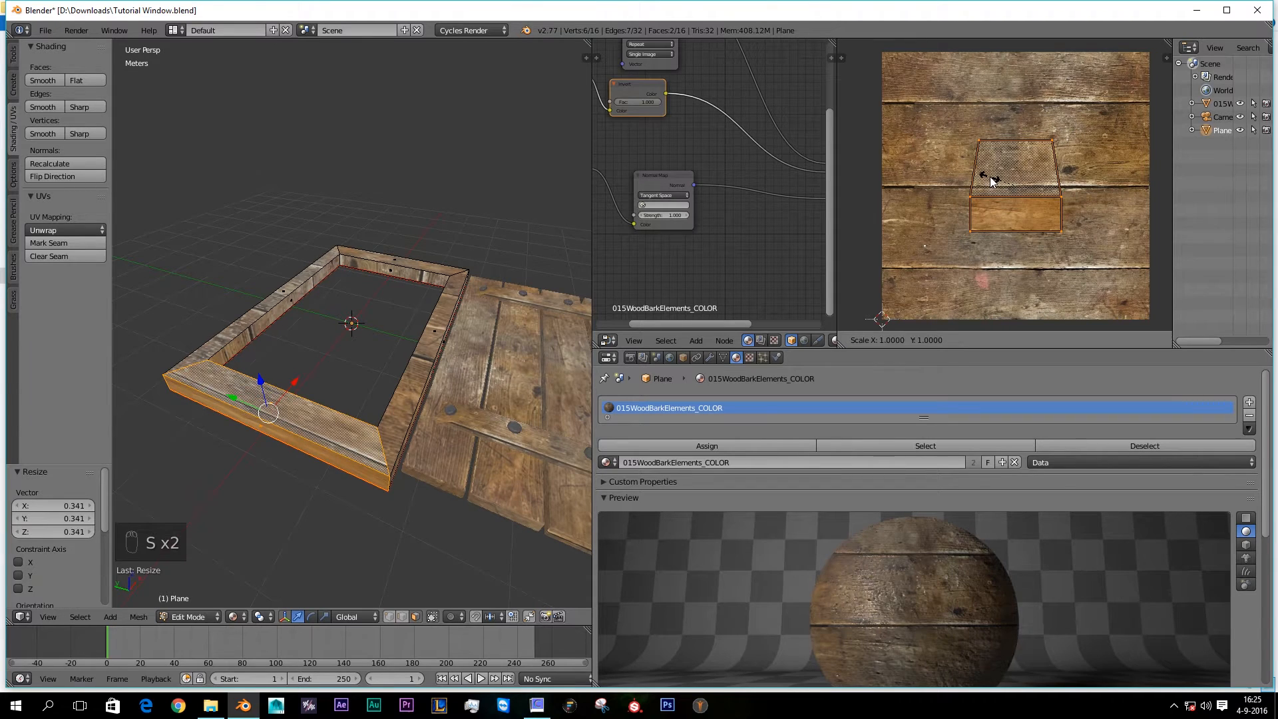
pyautogui.click(937, 185)
pyautogui.press('g')
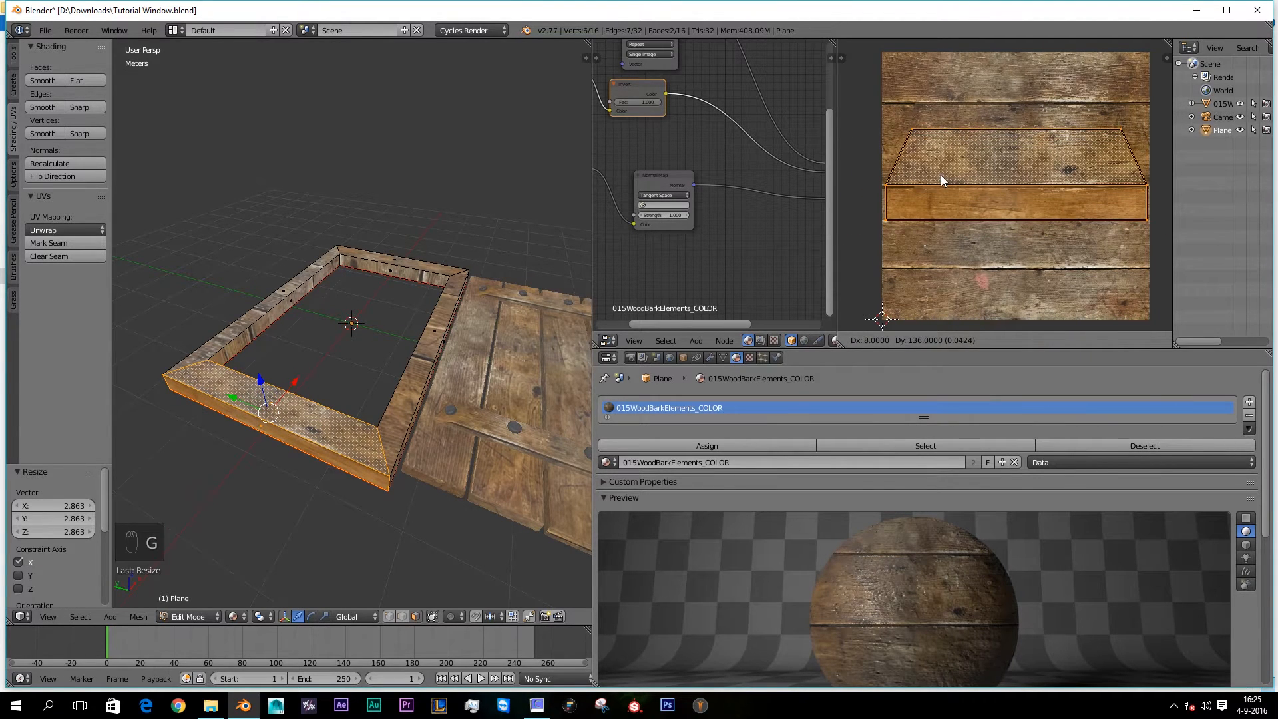
pyautogui.click(941, 174)
# Step: Examine the wood grain on the frame's short beams in rendered shading
pyautogui.moveTo(445, 433); pyautogui.dragTo(189, 486, button='middle')
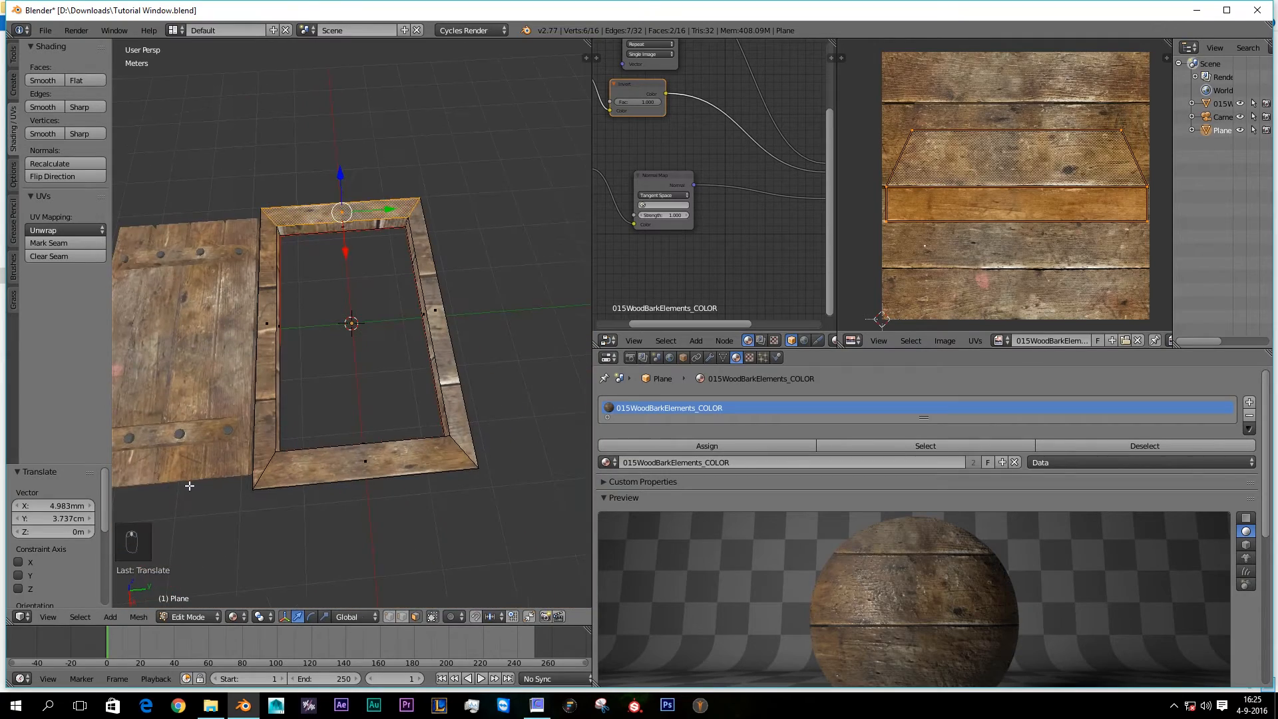
pyautogui.hotkey('shift', 'z')
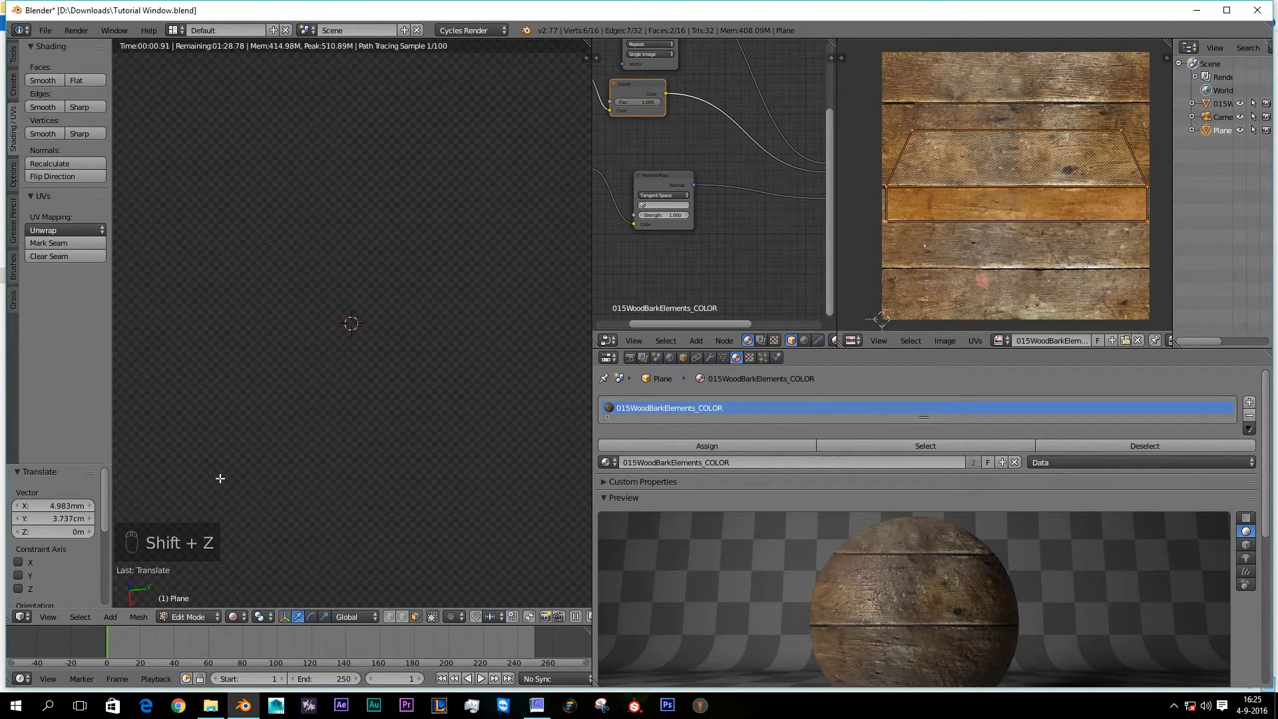
pyautogui.scroll(-3, 290, 446)
pyautogui.moveTo(289, 446); pyautogui.dragTo(272, 298, button='middle')
pyautogui.scroll(3, 297, 378)
# Step: Switch to solid shading and select the four inner side faces around the frame opening
pyautogui.press('z')
pyautogui.press('z')
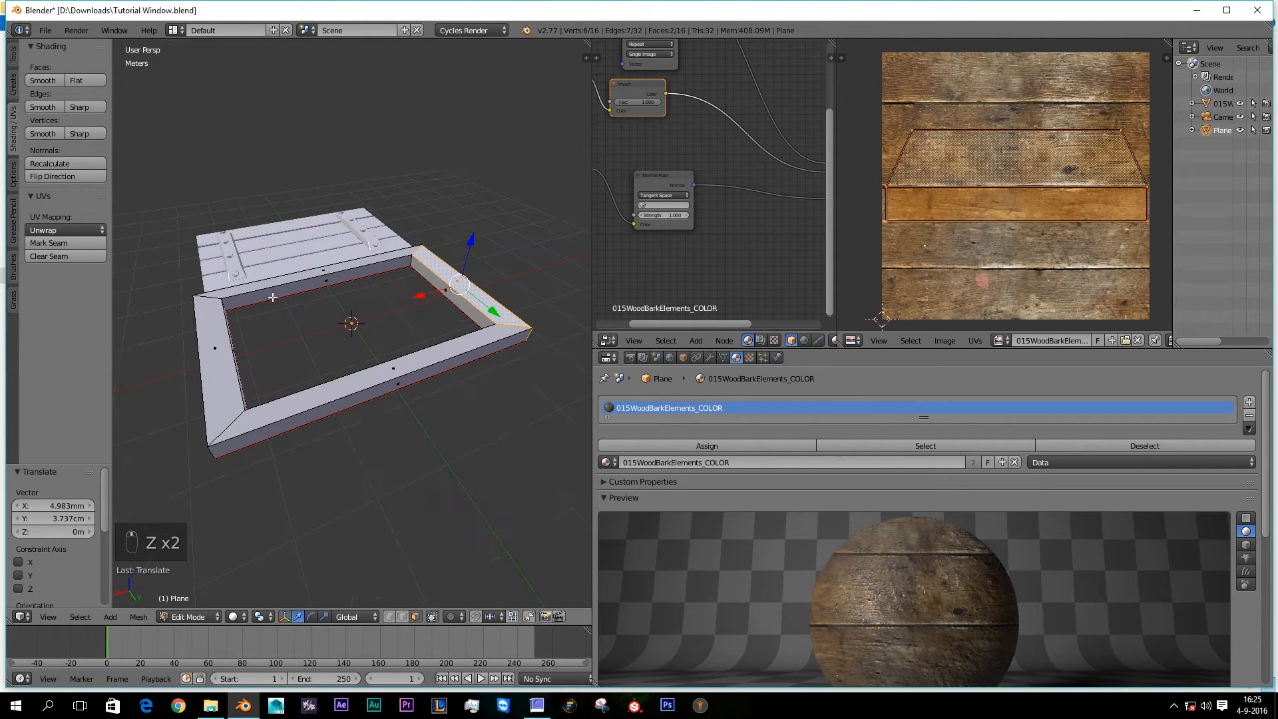
pyautogui.rightClick(297, 287)
pyautogui.keyDown('shift'); pyautogui.rightClick(439, 277); pyautogui.keyUp('shift')
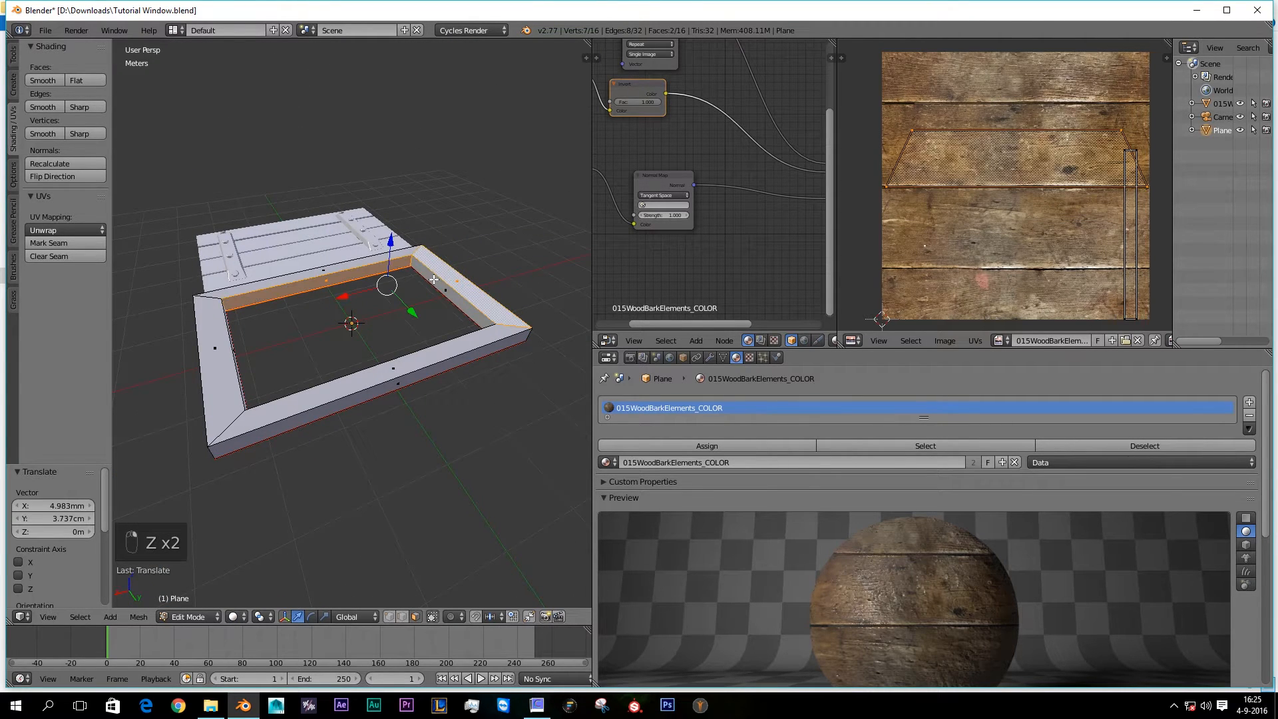
pyautogui.rightClick(434, 279)
pyautogui.keyDown('shift'); pyautogui.rightClick(368, 267); pyautogui.keyUp('shift')
pyautogui.moveTo(368, 267); pyautogui.dragTo(261, 289, button='middle')
pyautogui.keyDown('shift'); pyautogui.rightClick(333, 246); pyautogui.keyUp('shift')
pyautogui.keyDown('shift'); pyautogui.rightClick(275, 278); pyautogui.keyUp('shift')
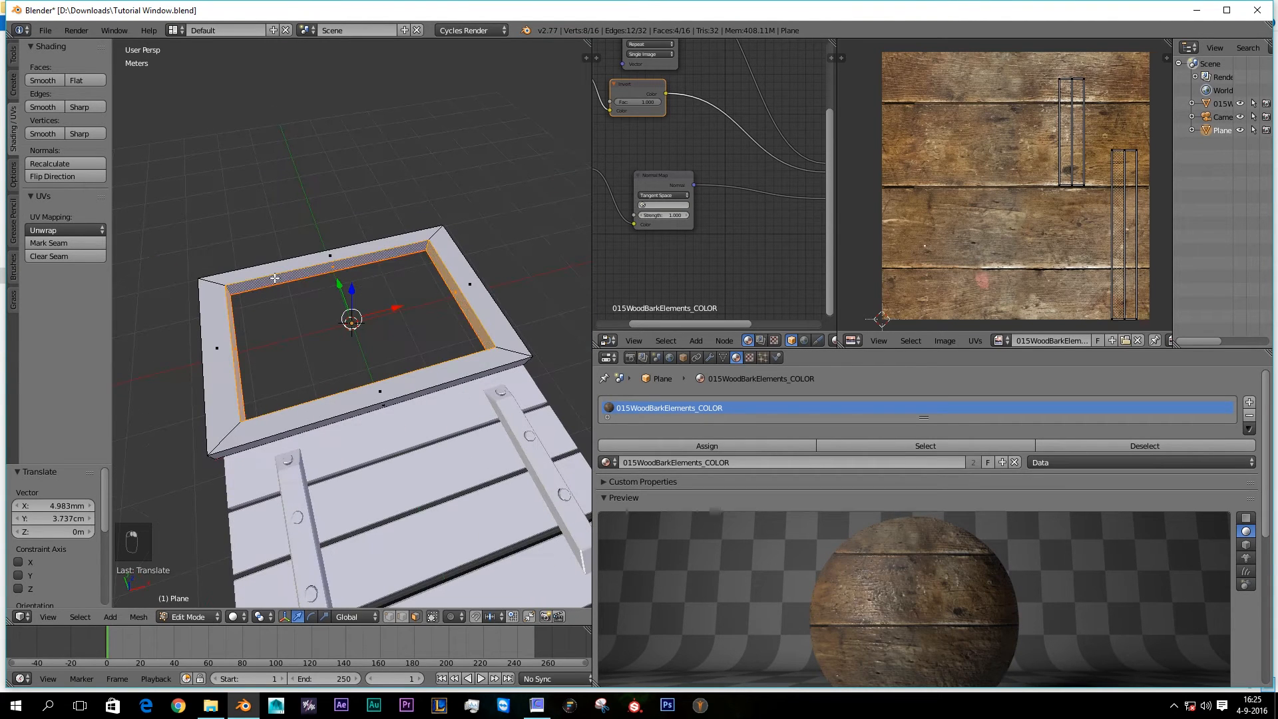
# Step: Unwrap the four inner faces with Smart UV Project at an angle limit of 89
pyautogui.press('u')
pyautogui.click(275, 278)
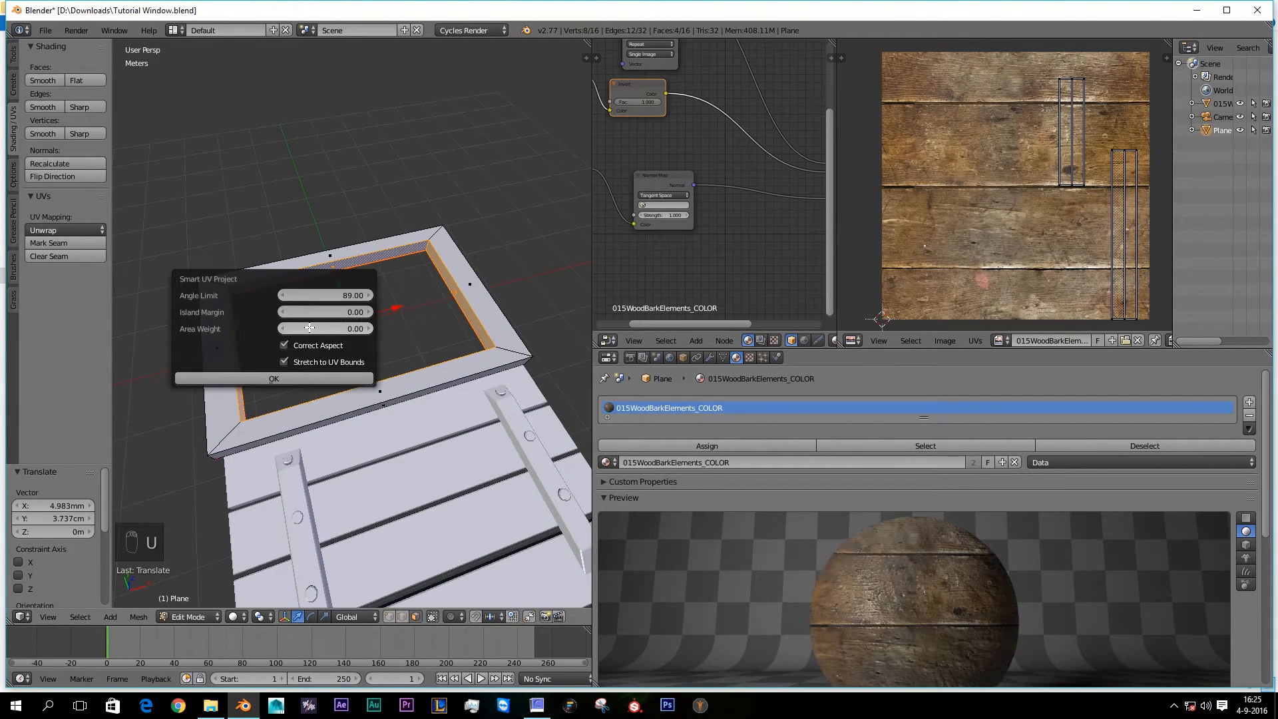
pyautogui.click(313, 380)
pyautogui.press('u')
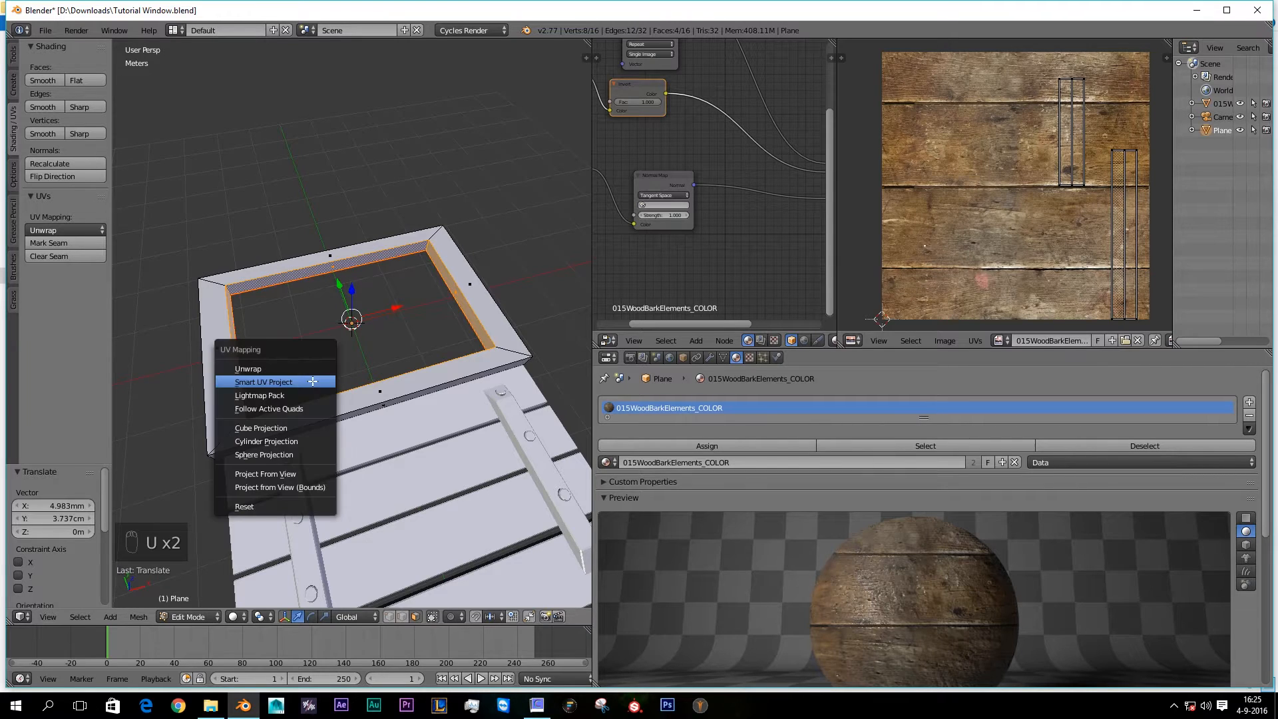
pyautogui.click(313, 381)
pyautogui.click(347, 479)
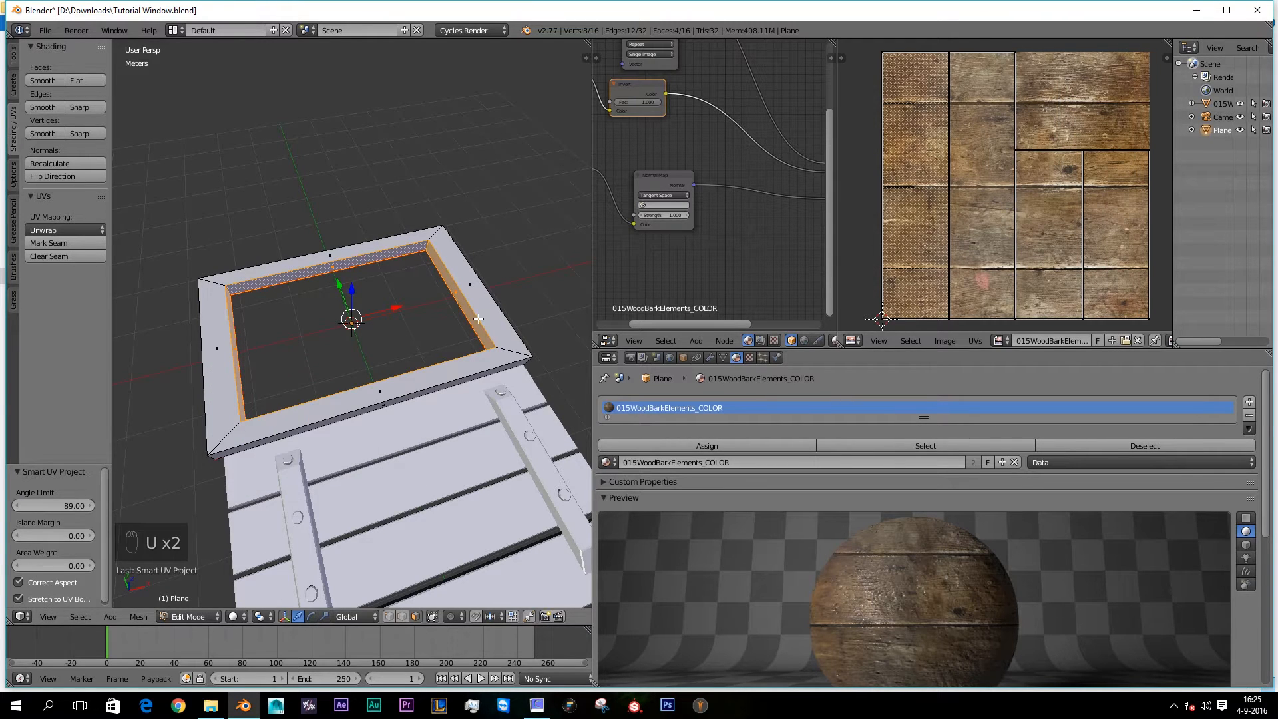
# Step: In rendered shading, rotate the inner faces' UV islands 90° and scale them to about 0.51
pyautogui.hotkey('shift', 'z')
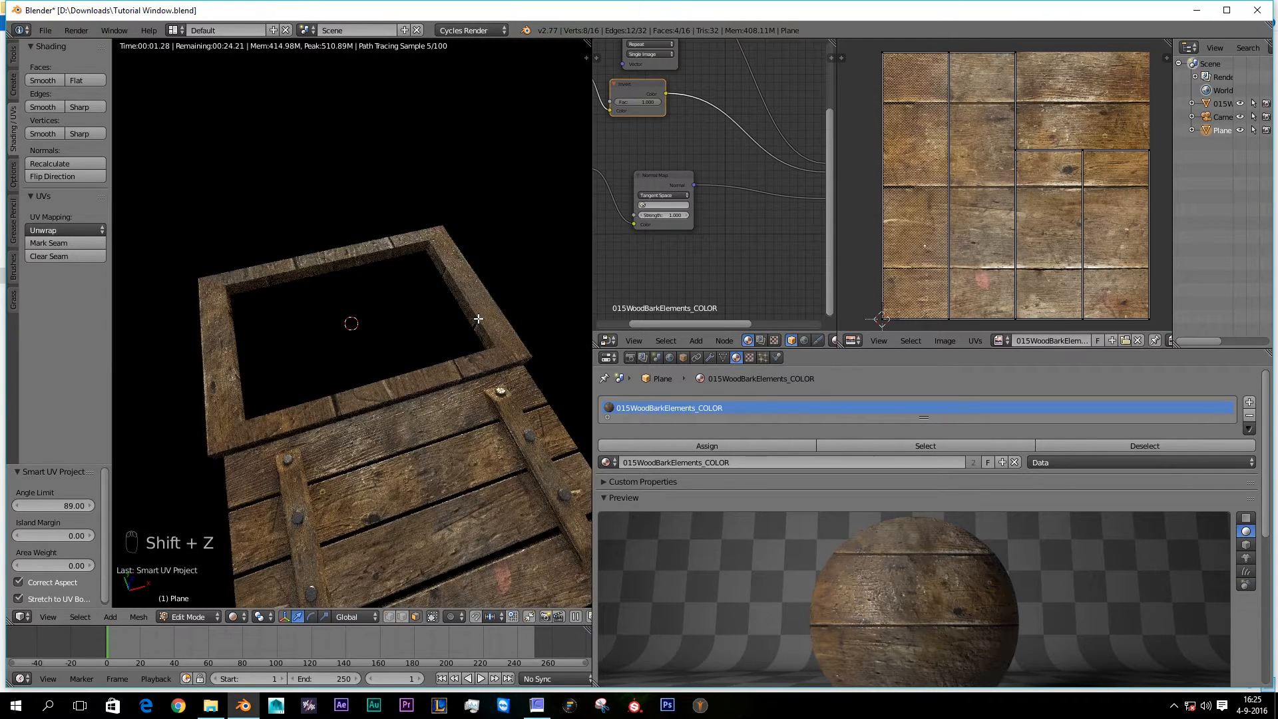
pyautogui.write('a')
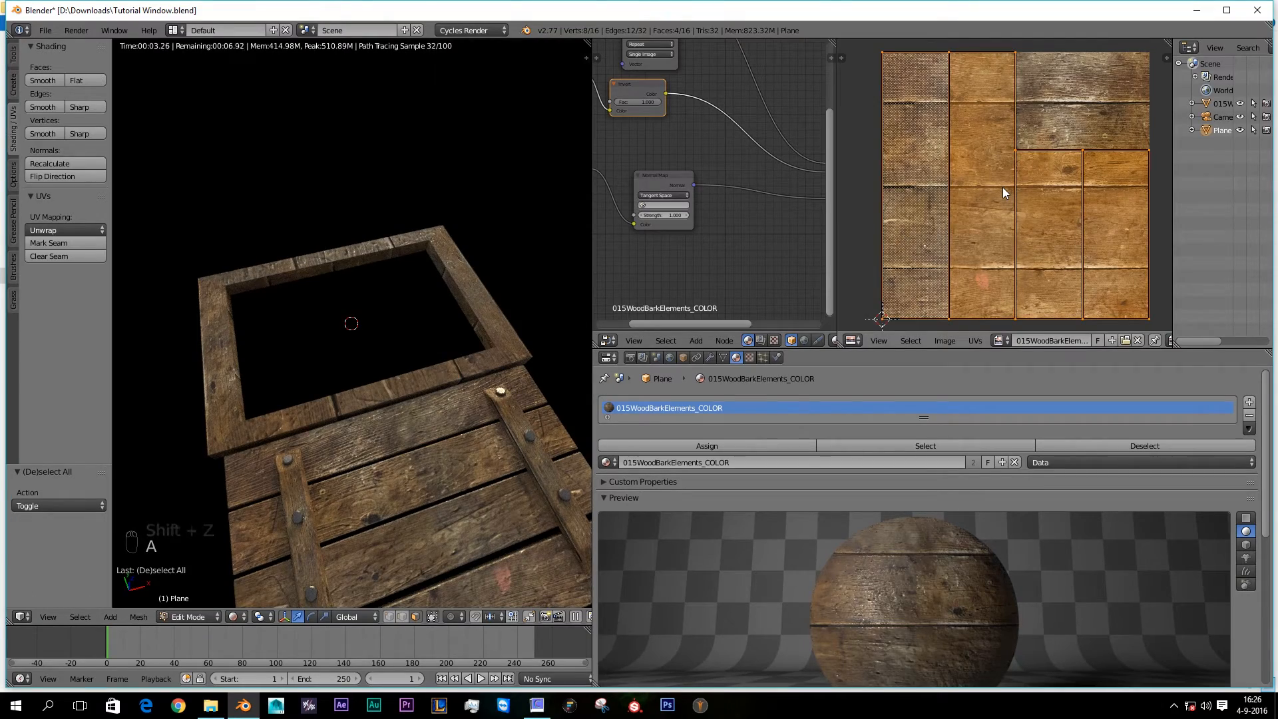
pyautogui.write('r90')
pyautogui.press('Return')
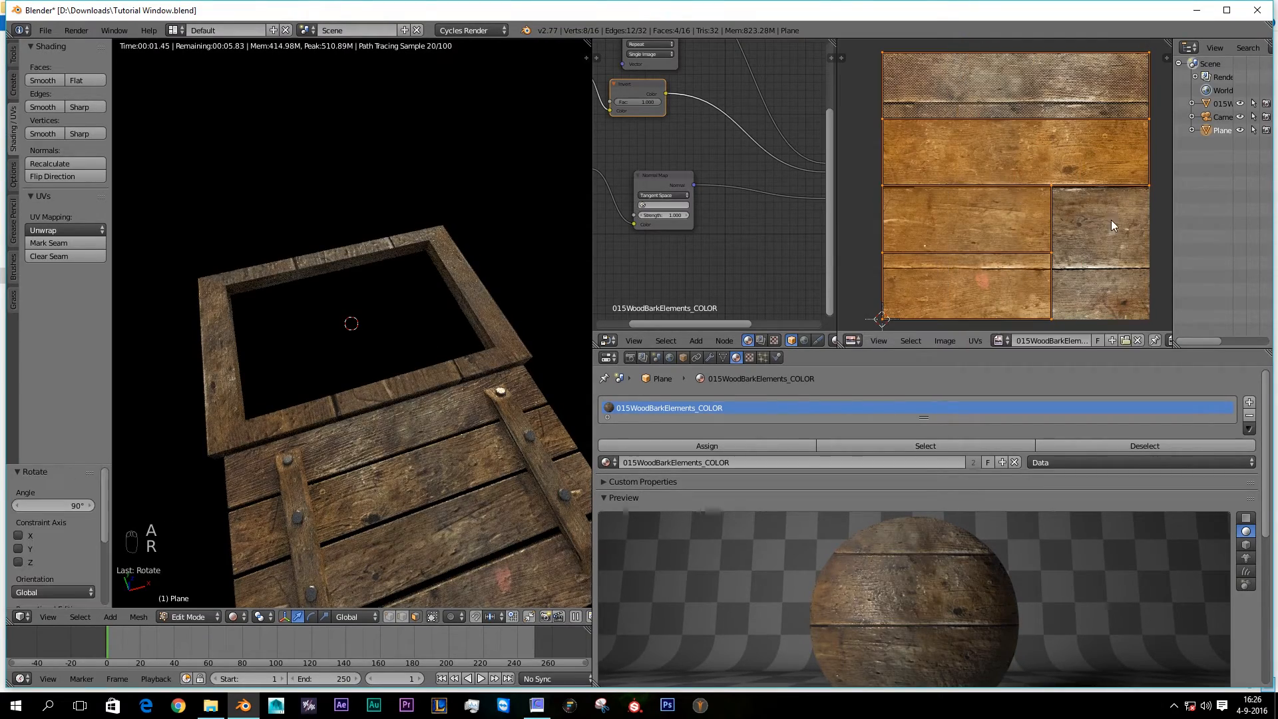
pyautogui.press('s')
pyautogui.click(1057, 217)
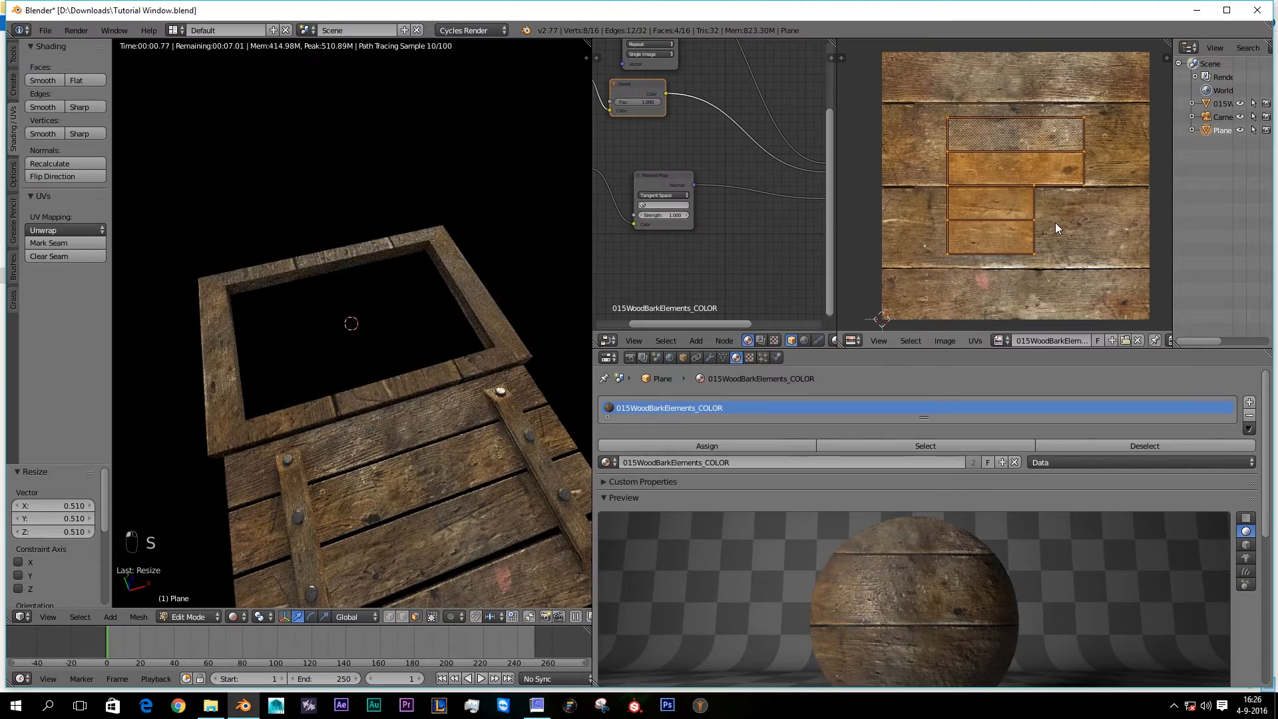
# Step: Reposition the inner faces' islands on the plank texture and stretch them about 1.78 times along X
pyautogui.press('g')
pyautogui.click(1048, 223)
pyautogui.press('s')
pyautogui.press('x')
pyautogui.click(1099, 222)
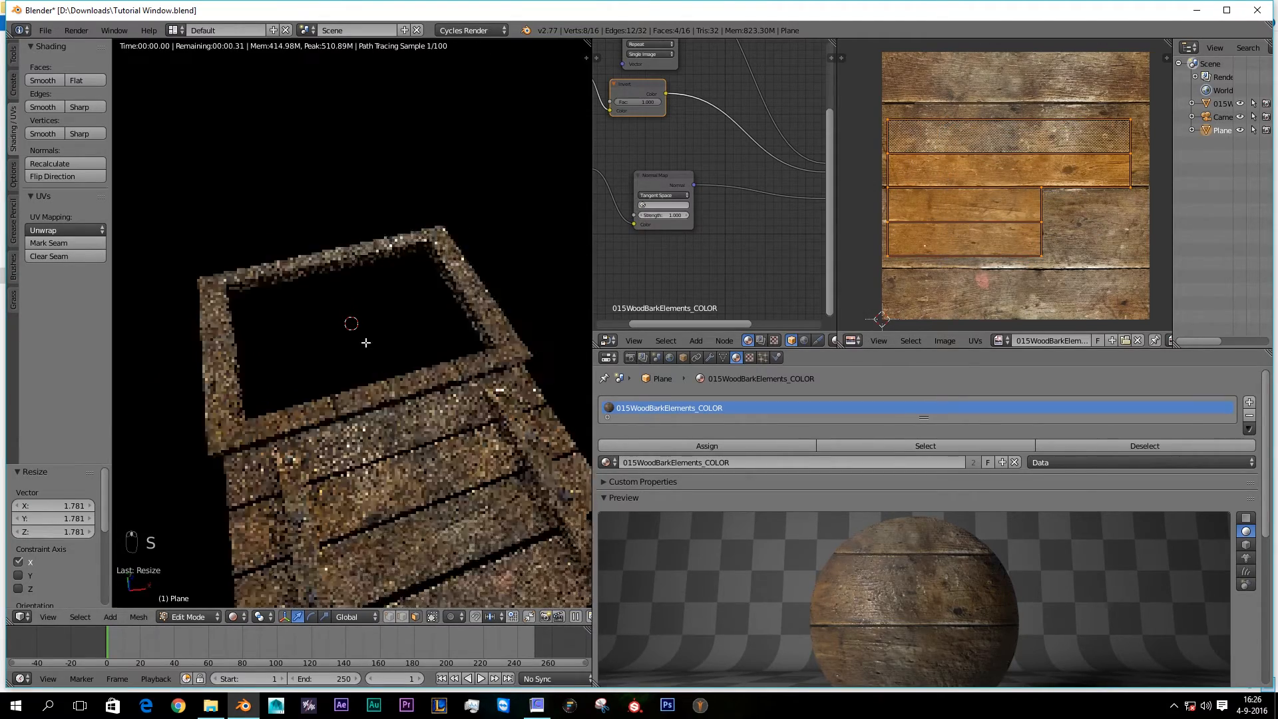
# Step: Examine the textured frame and its inner faces from several angles in rendered shading
pyautogui.moveTo(403, 357); pyautogui.dragTo(331, 309, button='middle')
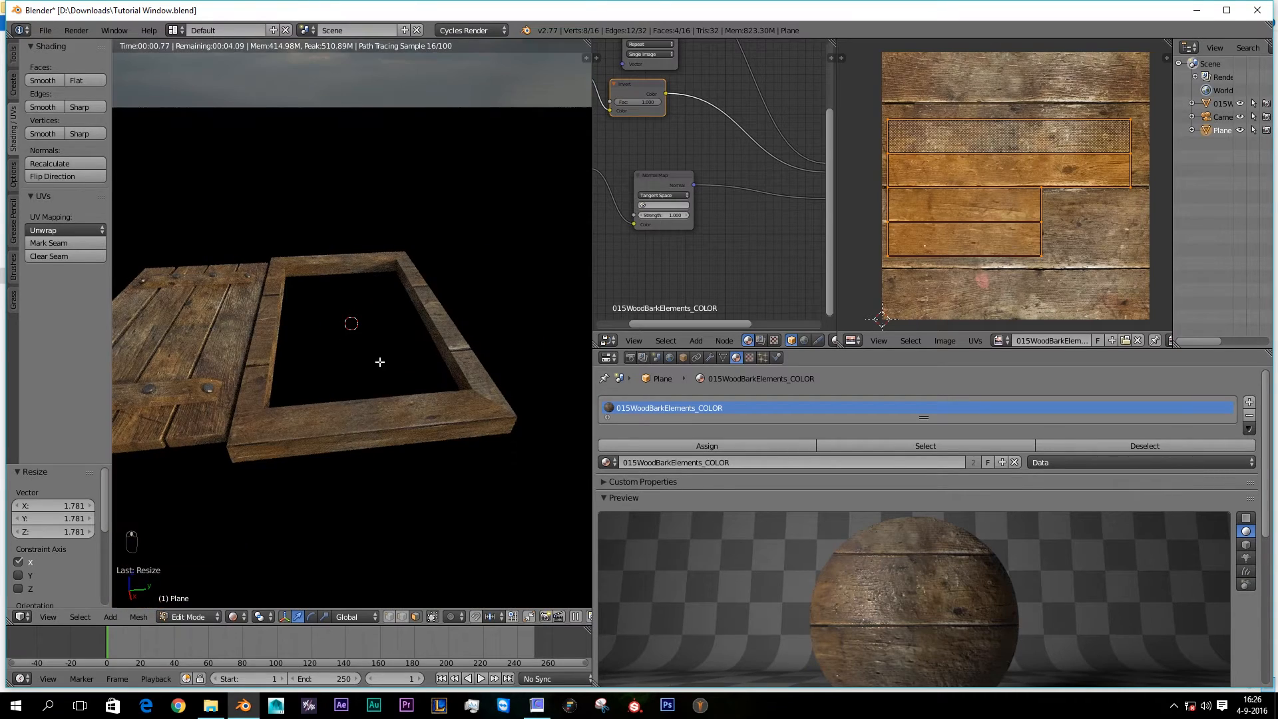
pyautogui.press('z')
pyautogui.press('z')
pyautogui.press('z')
pyautogui.scroll(-5, 380, 362)
pyautogui.scroll(4, 369, 418)
pyautogui.moveTo(380, 362); pyautogui.dragTo(390, 408, button='middle')
pyautogui.hotkey('shift', 'z')
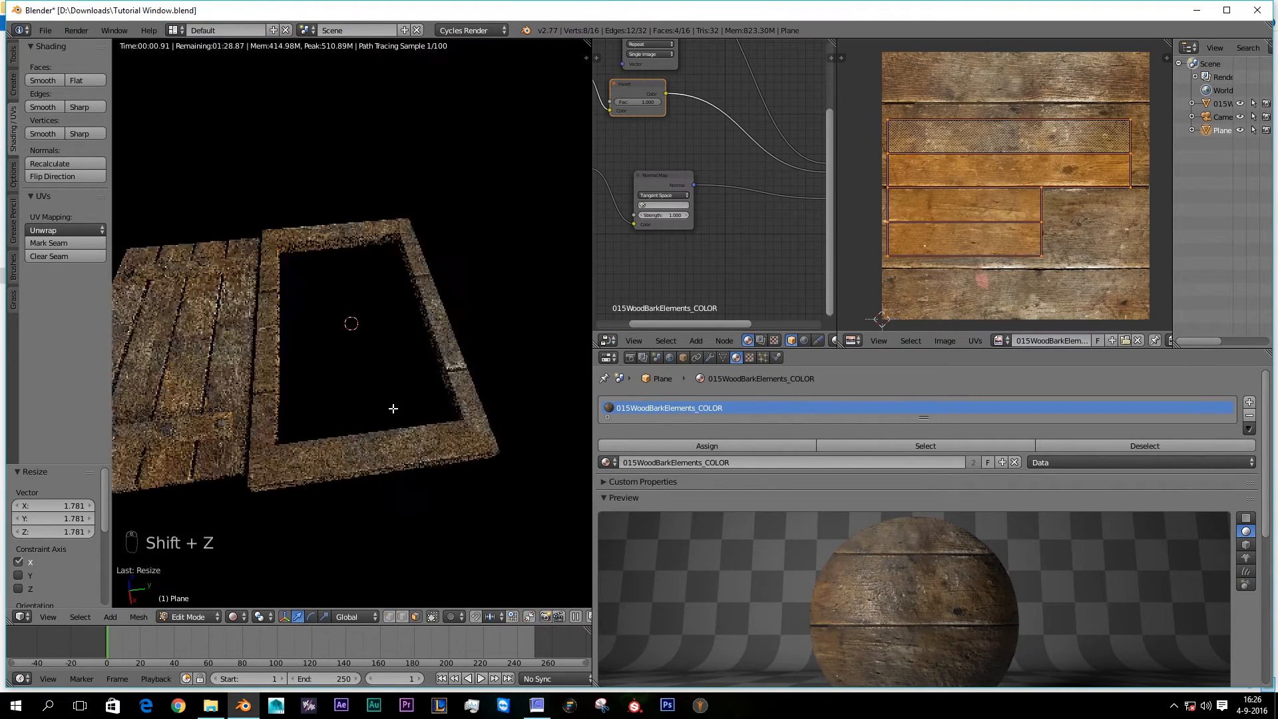
# Step: Return to Object Mode with wireframe shading and select the shutter
pyautogui.press('z')
pyautogui.press('Tab')
pyautogui.rightClick(237, 386)
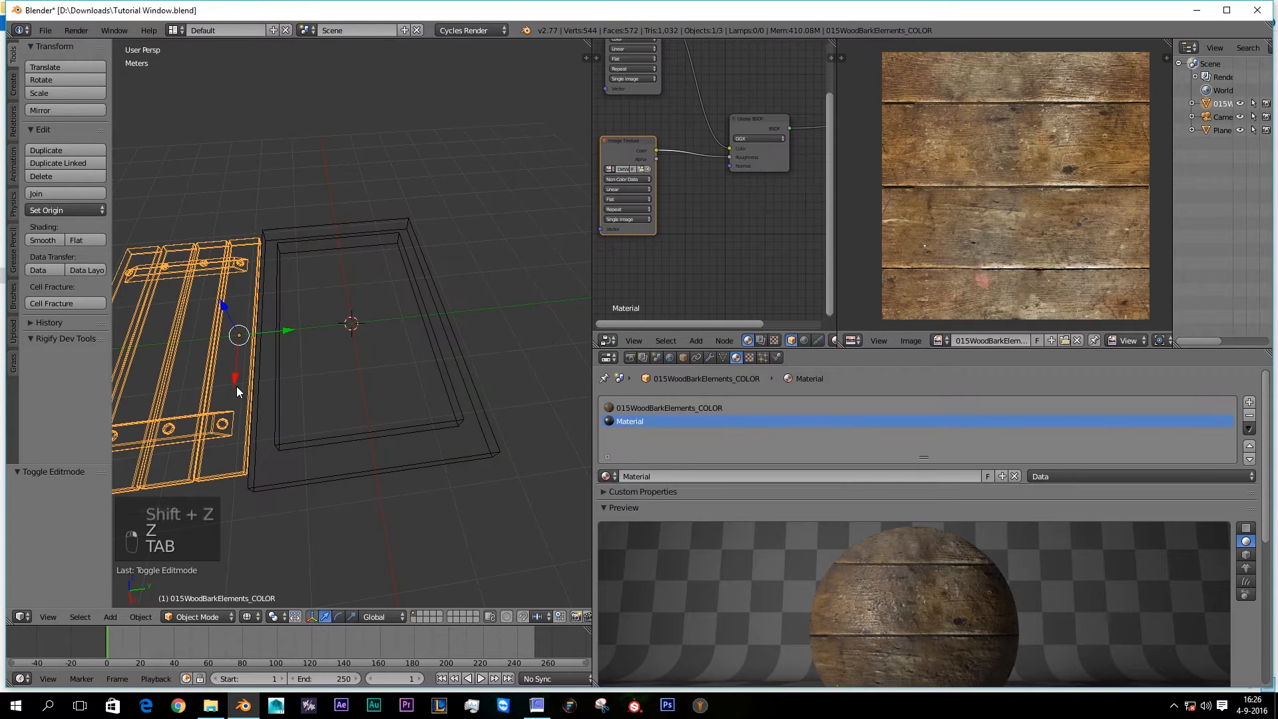
# Step: In material shading, raise the shutter about 22.5 cm along Z and move it about 35.9 cm along Y towards the frame
pyautogui.press('z')
pyautogui.click(249, 618)
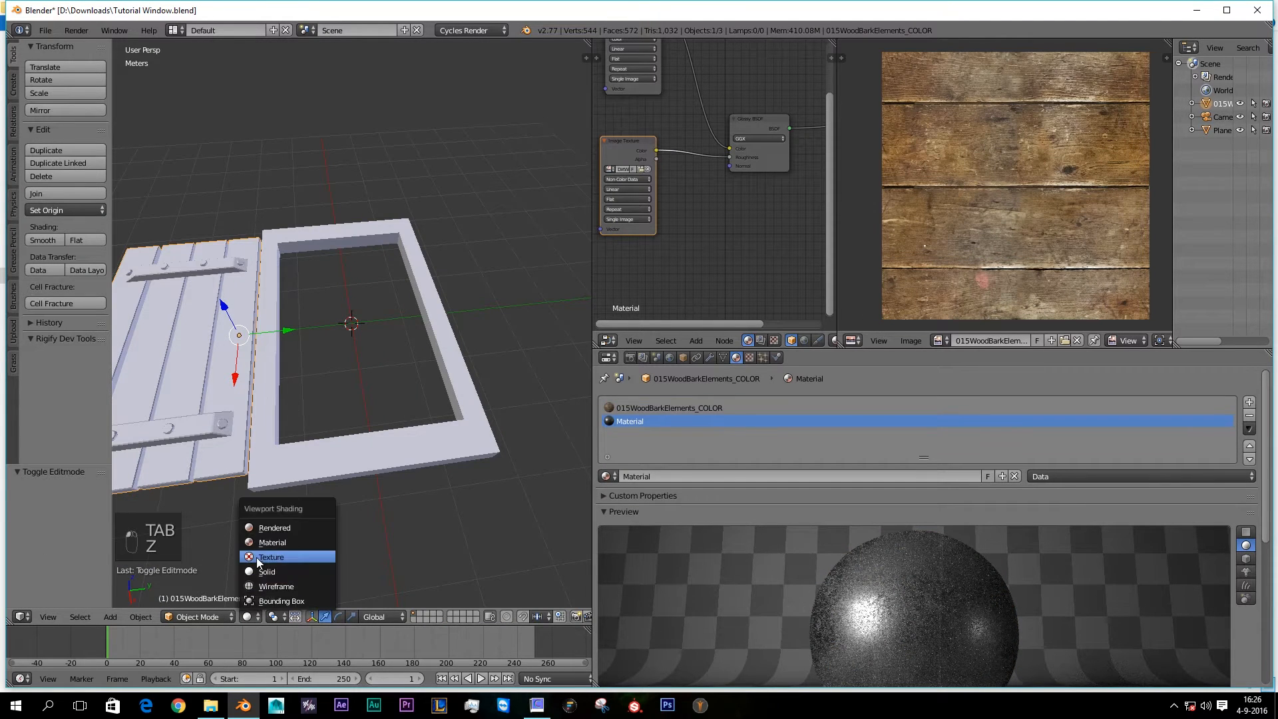
pyautogui.click(268, 543)
pyautogui.moveTo(225, 314); pyautogui.dragTo(221, 294)
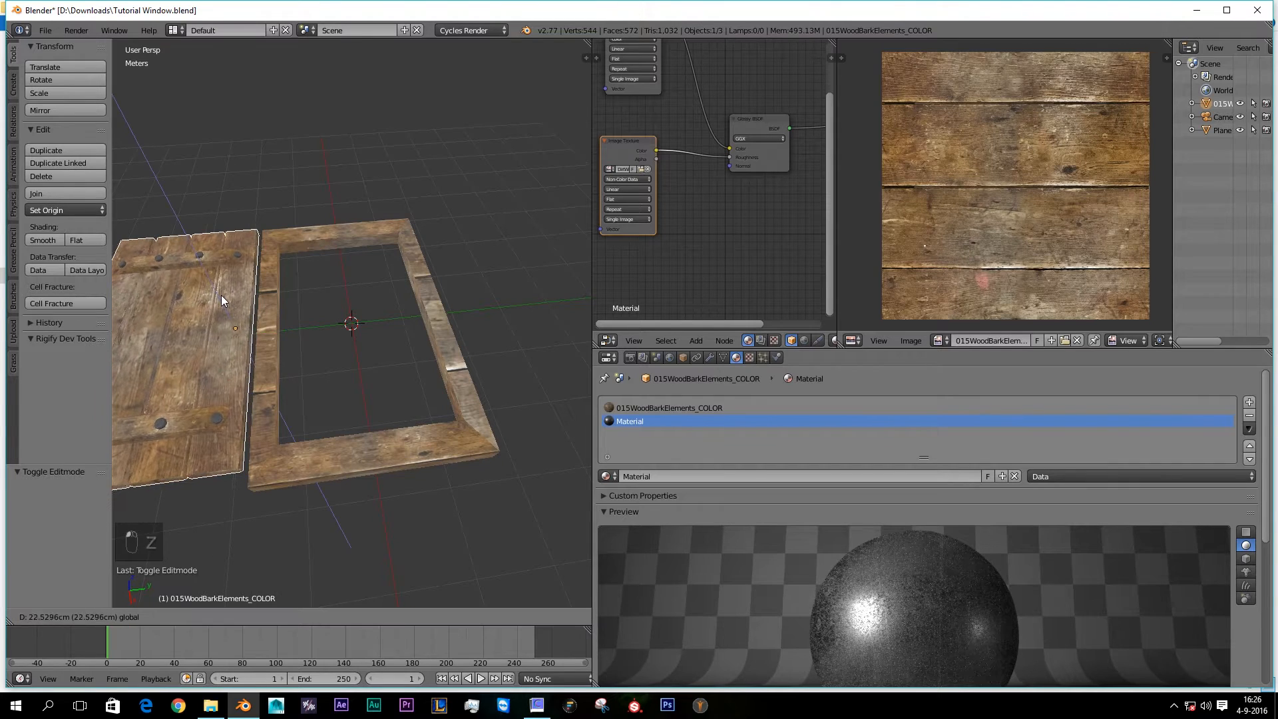
pyautogui.click(272, 318)
pyautogui.moveTo(274, 324); pyautogui.dragTo(293, 320)
# Step: Examine how the repositioned shutter sits against the frame, checking it in rendered and solid shading
pyautogui.moveTo(264, 295); pyautogui.dragTo(321, 456, button='middle')
pyautogui.scroll(-5, 389, 486)
pyautogui.hotkey('shift', 'z')
pyautogui.scroll(3, 375, 484)
pyautogui.scroll(2, 321, 456)
pyautogui.press('z')
pyautogui.press('z')
pyautogui.scroll(-6, 342, 462)
# Step: Select the window frame and snap the 3D cursor to its origin
pyautogui.rightClick(366, 381)
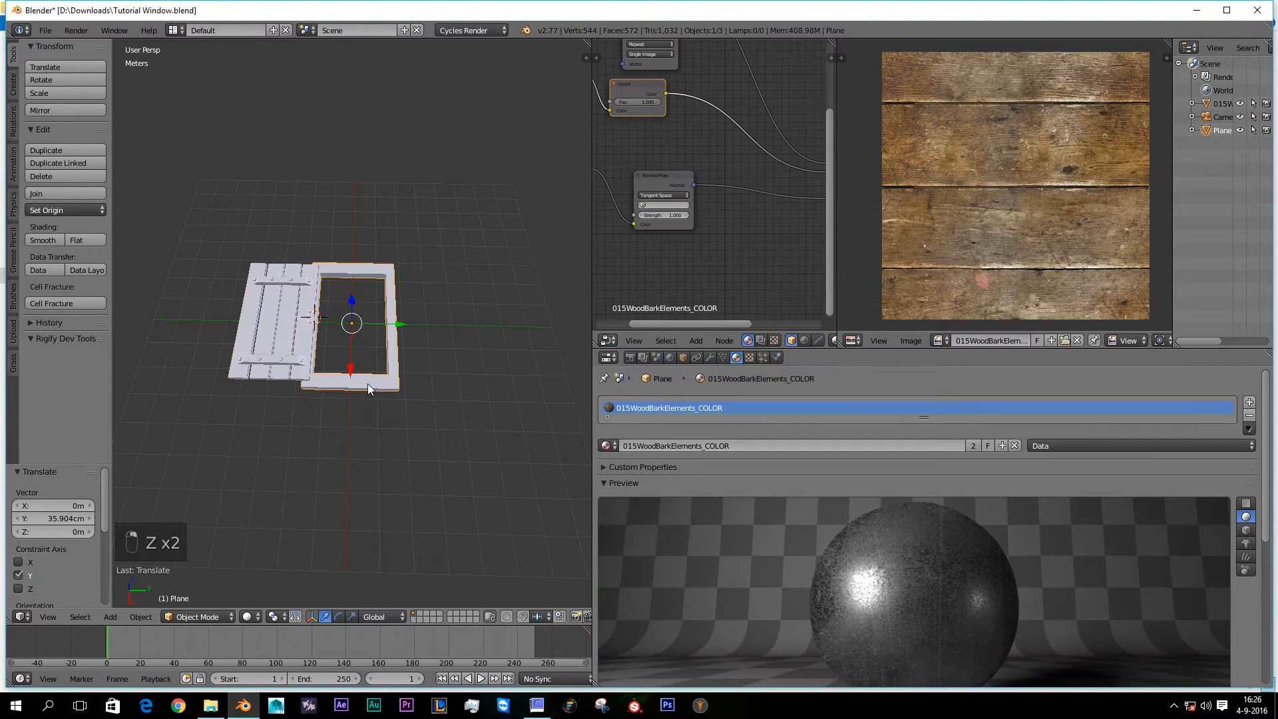
pyautogui.hotkey('shift', 's')
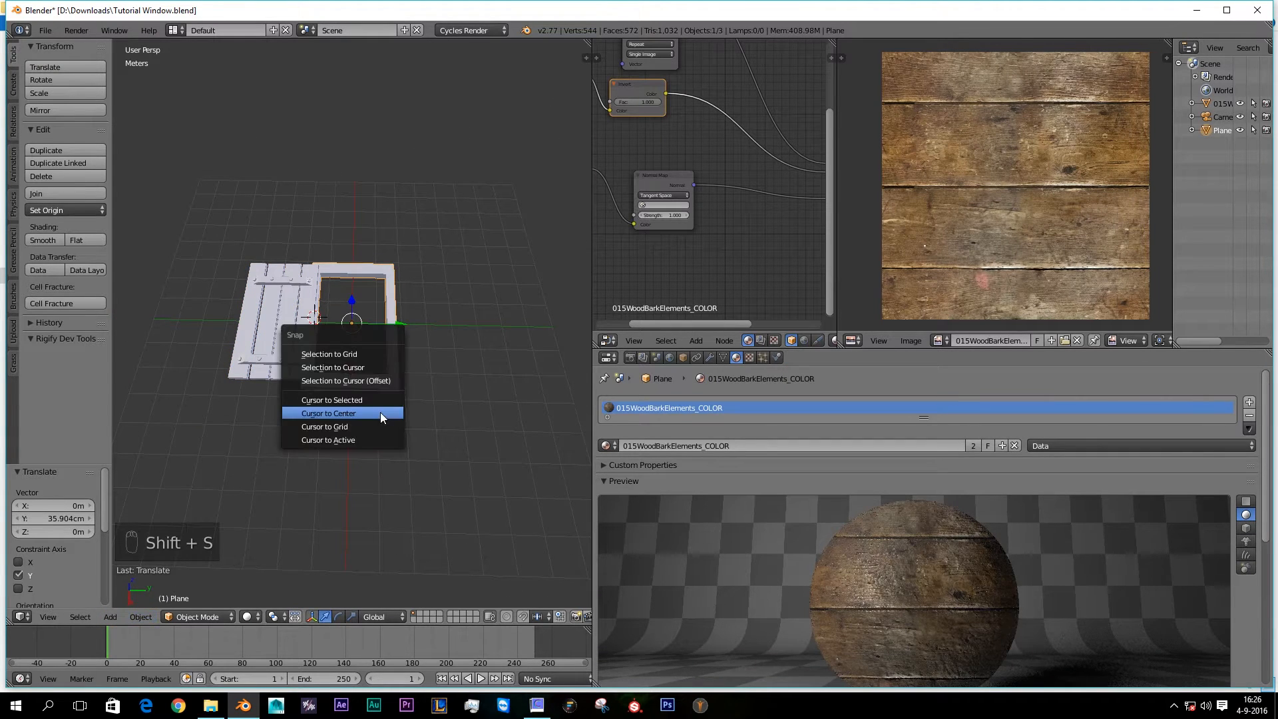
pyautogui.click(381, 414)
pyautogui.hotkey('shift', 's')
pyautogui.click(365, 400)
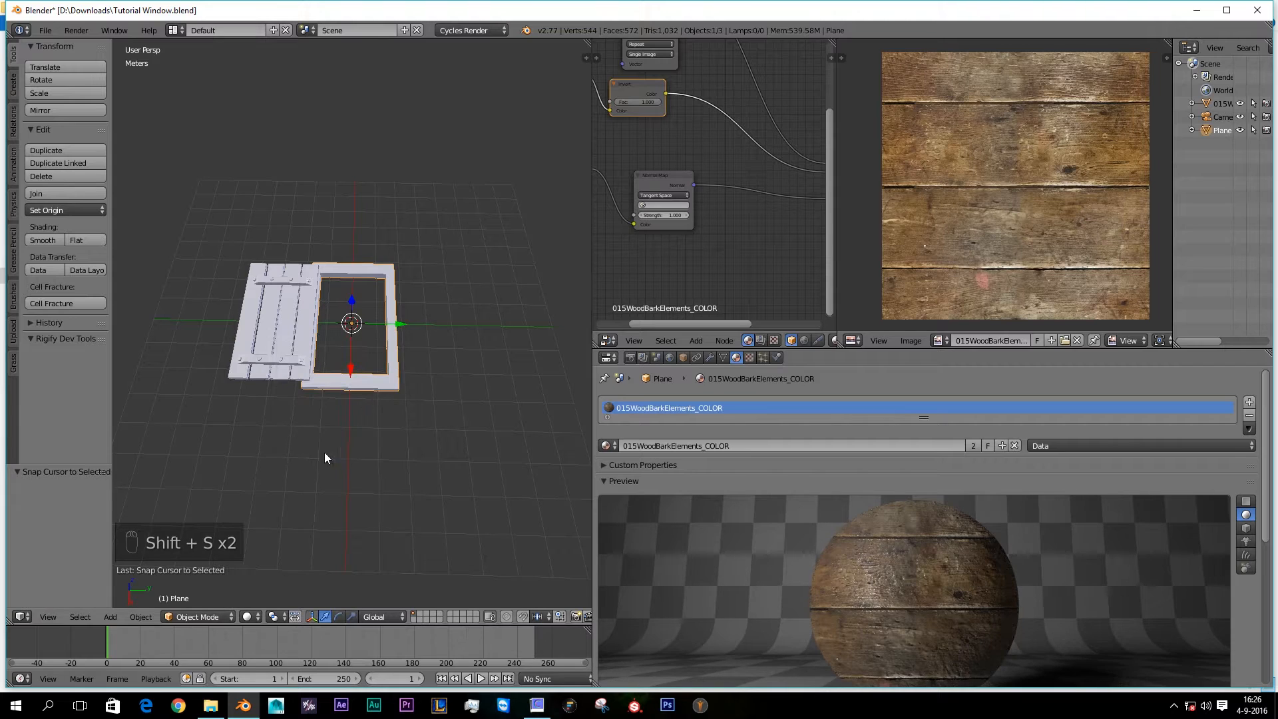
pyautogui.click(119, 618)
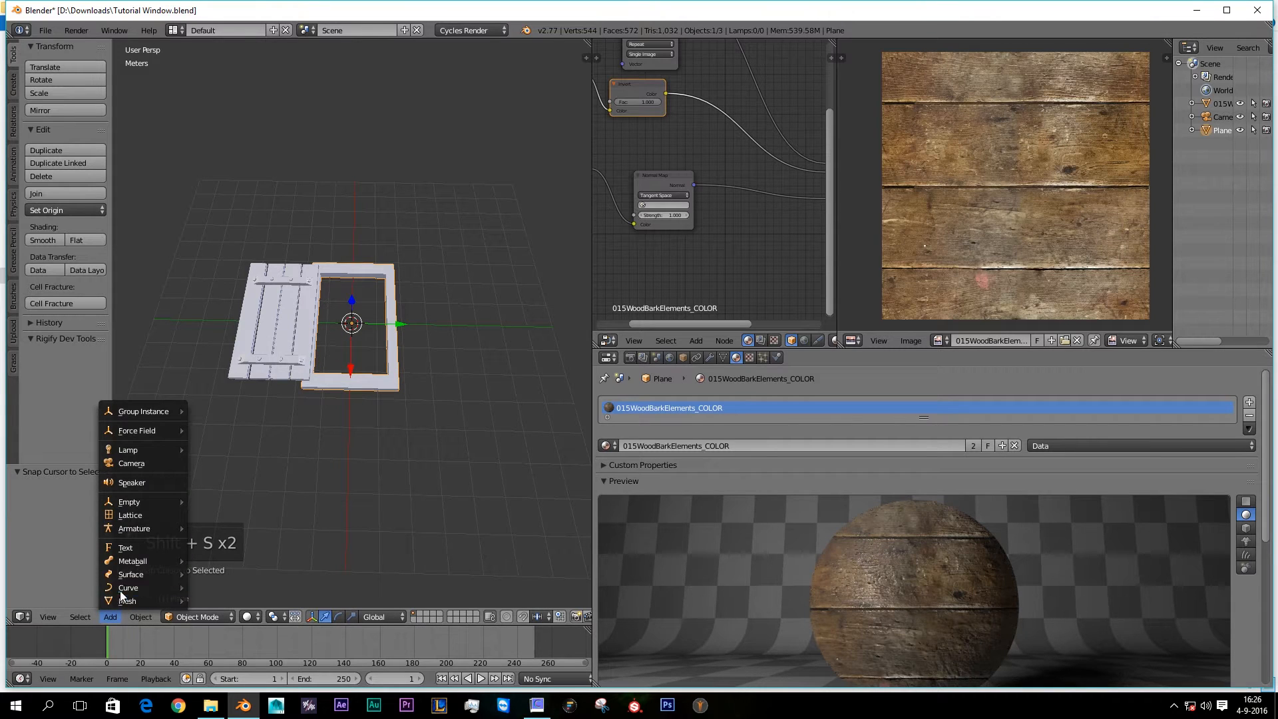
pyautogui.hotkey('shift', 'a')
pyautogui.click(410, 400)
pyautogui.scroll(3, 414, 405)
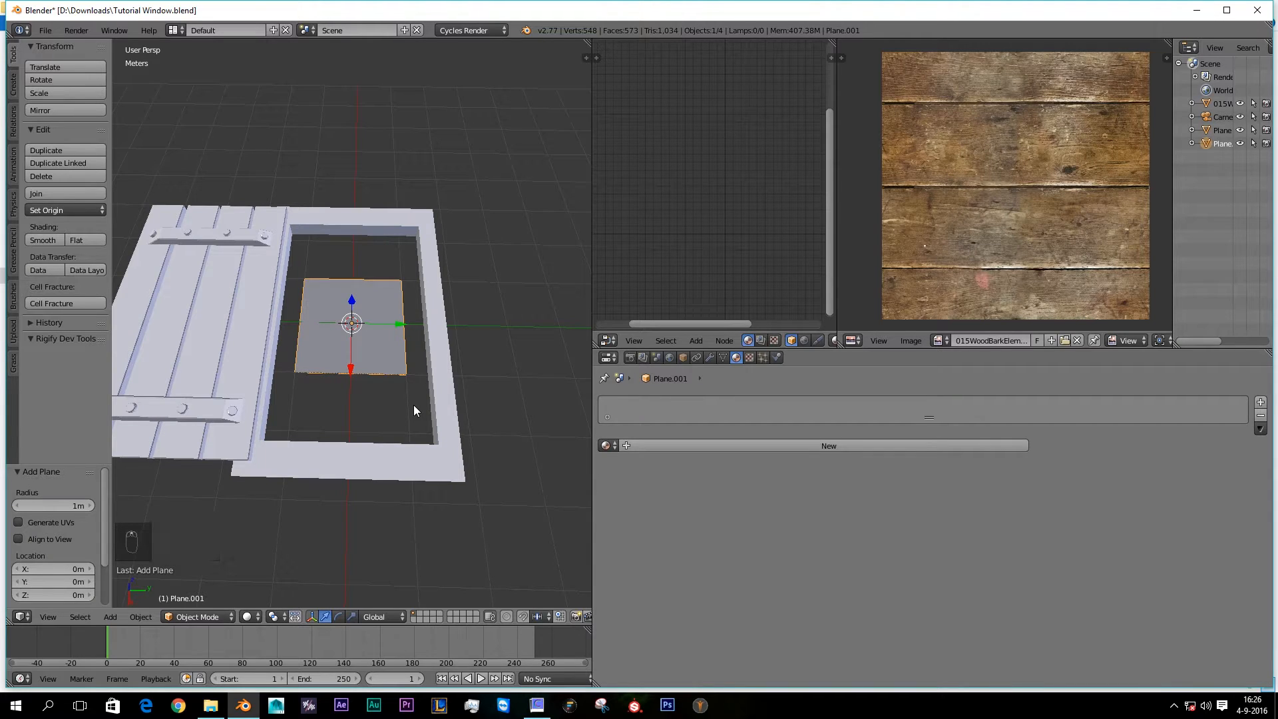
pyautogui.press('x')
pyautogui.click(413, 405)
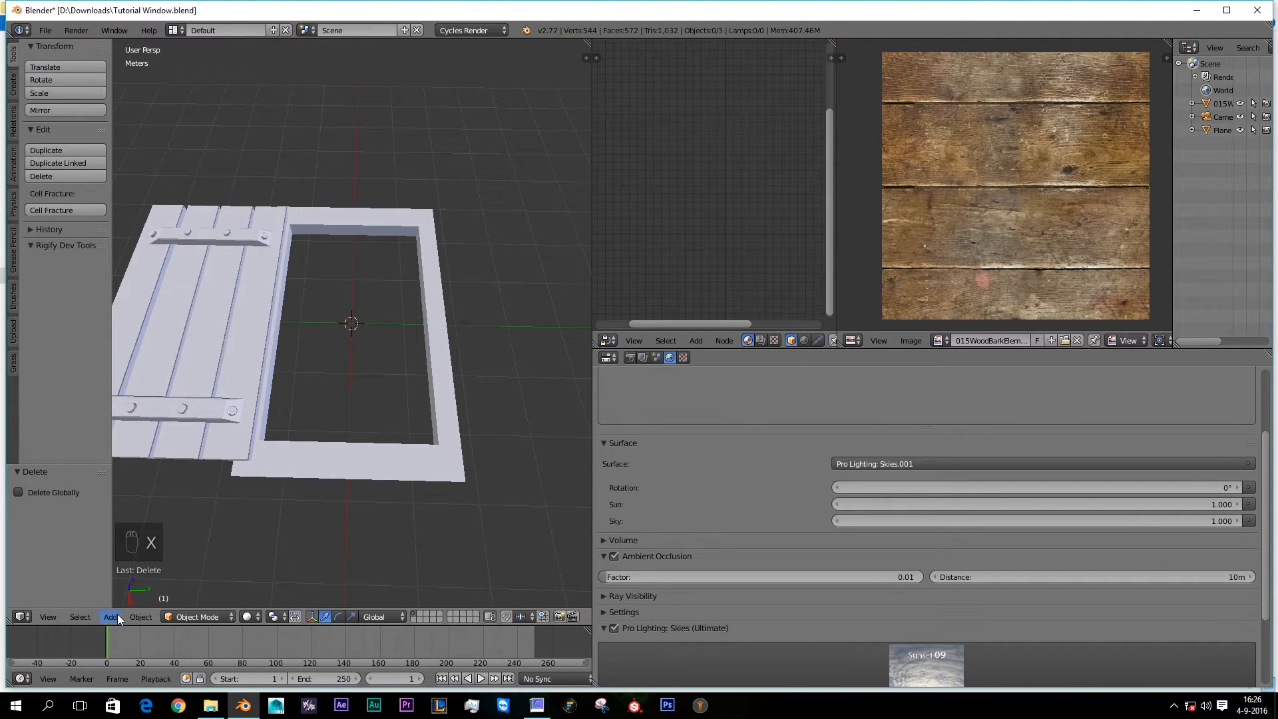
# Step: Import the IceBlock003_OVERLAY_3K_00000 heart image from the Documents folder as an image plane
pyautogui.click(111, 617)
pyautogui.moveTo(134, 600)
pyautogui.click(196, 598)
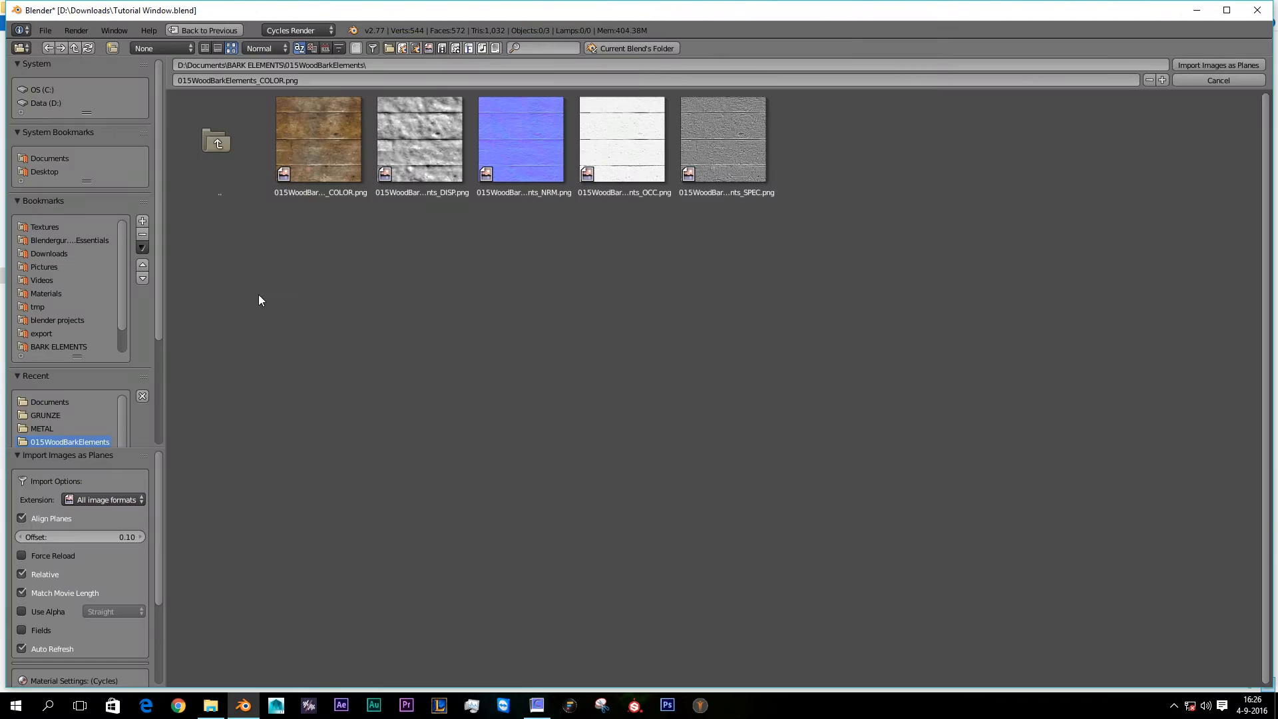
pyautogui.click(44, 155)
pyautogui.scroll(-8, 472, 434)
pyautogui.scroll(-20, 467, 447)
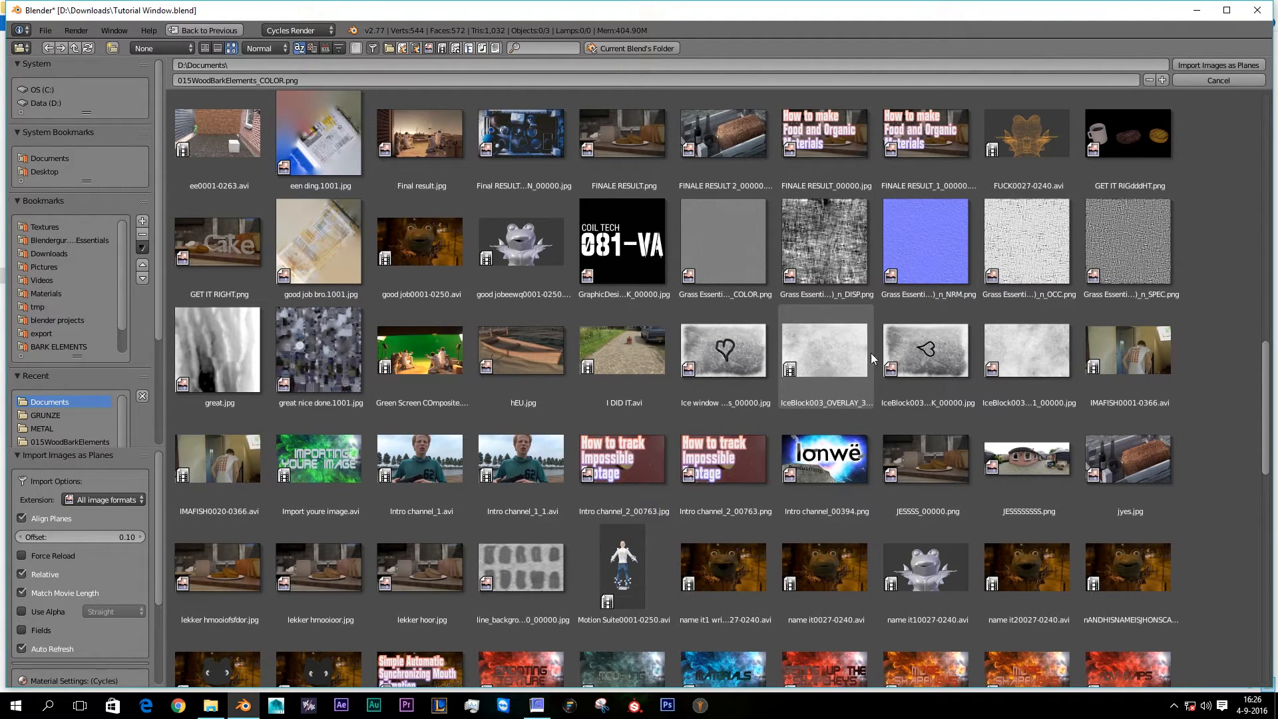
pyautogui.doubleClick(932, 363)
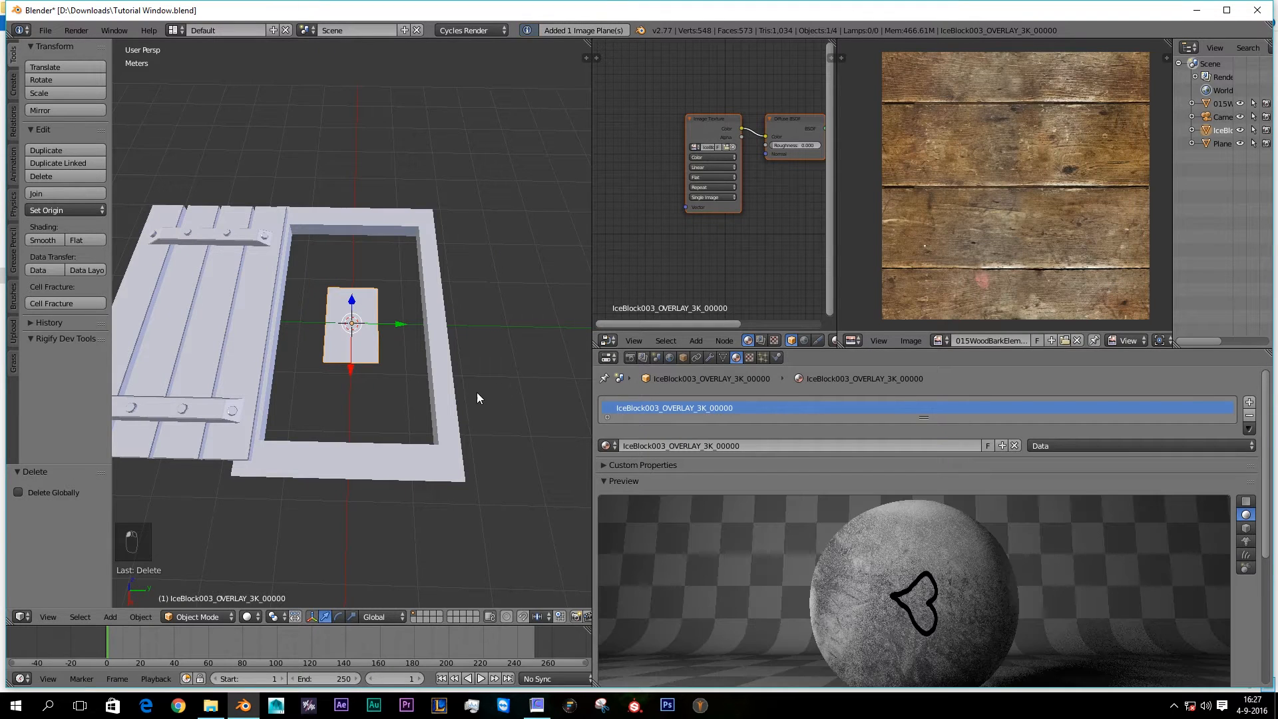
# Step: In material shading, rotate the ice image plane 180° about Z and scale it about 2.94 times to fill the frame opening
pyautogui.click(246, 617)
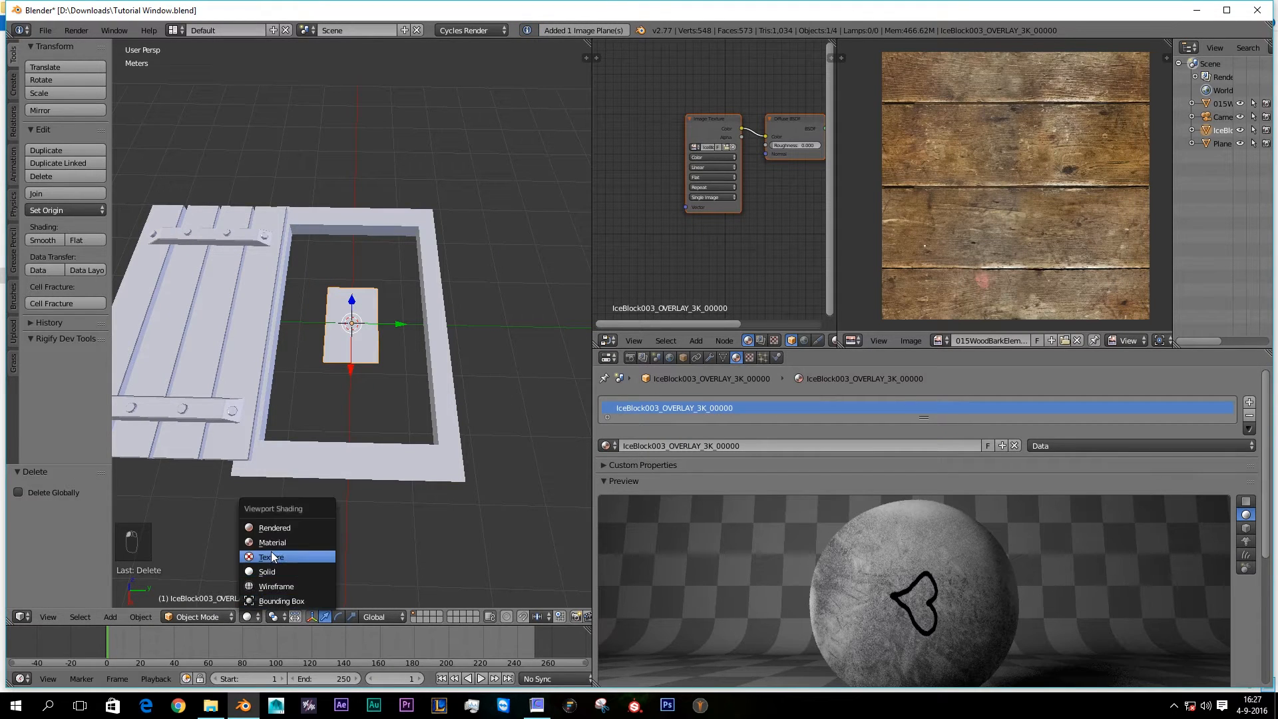
pyautogui.click(272, 542)
pyautogui.scroll(2, 441, 378)
pyautogui.write('r180')
pyautogui.press('Return')
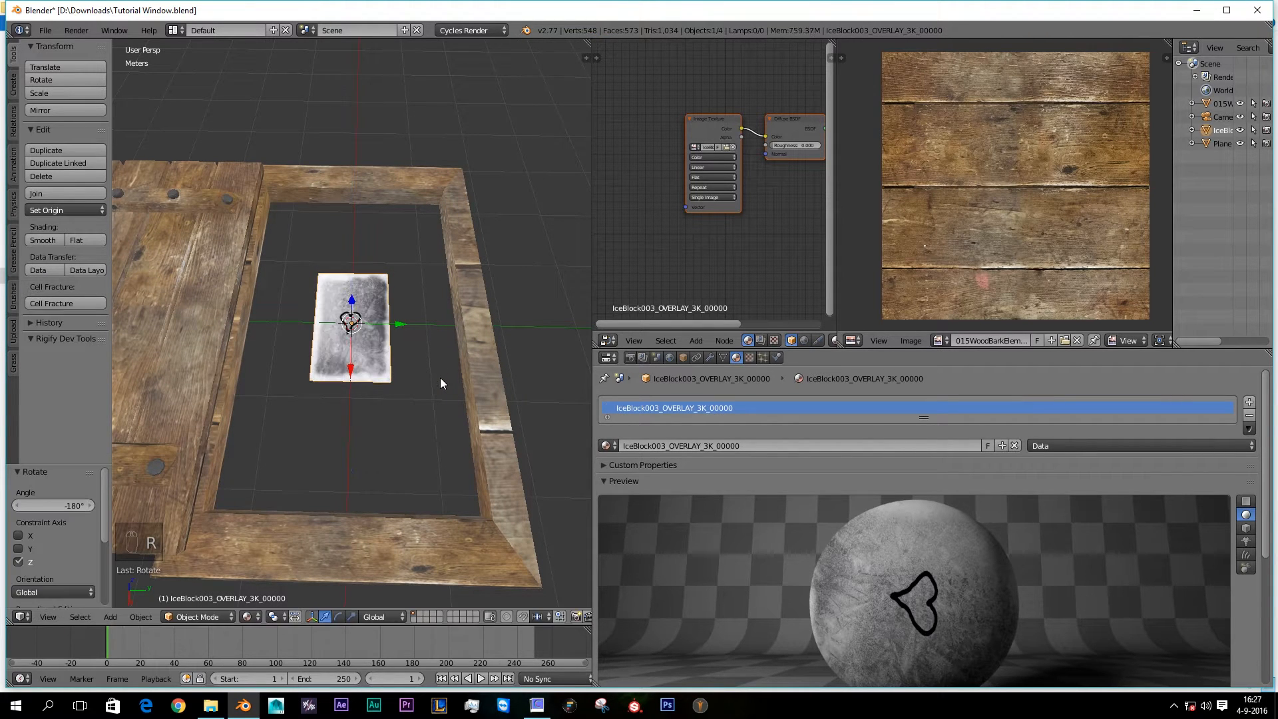
pyautogui.press('s')
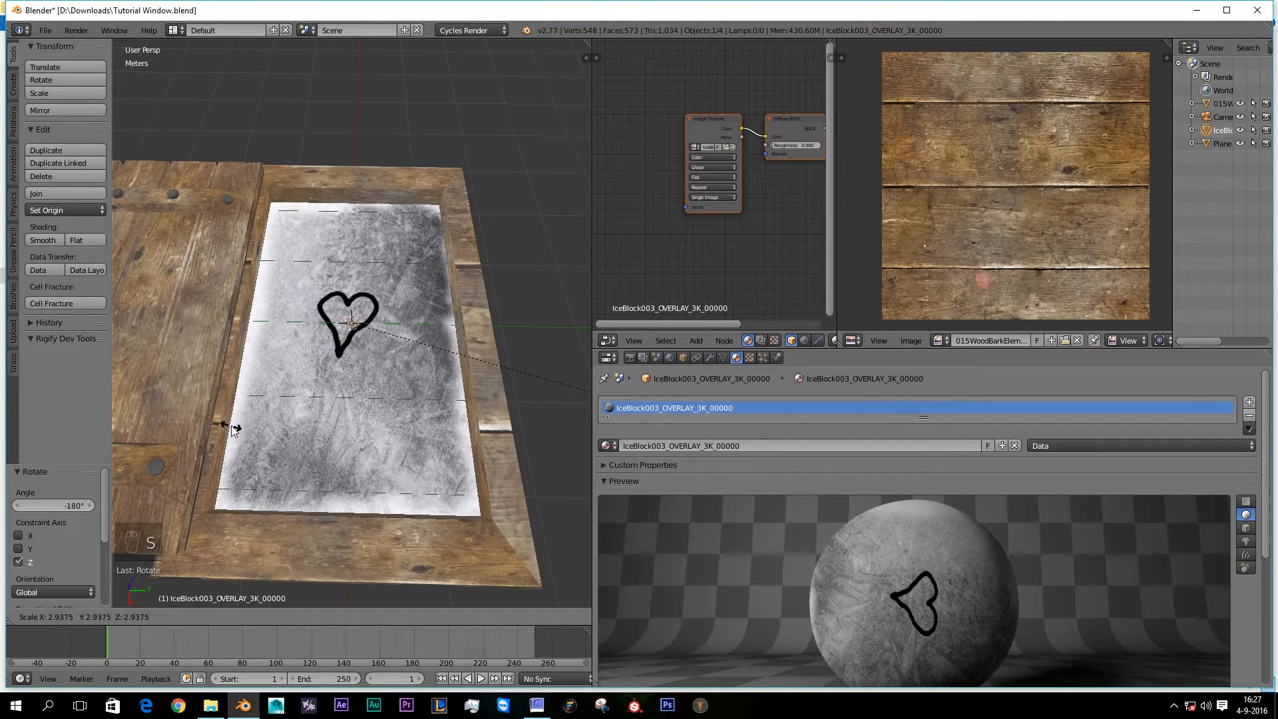
# Step: Scale the ice plane up about 2.94 times to fill the window frame and raise it about 17 cm along Z
pyautogui.click(212, 422)
pyautogui.moveTo(229, 445); pyautogui.dragTo(155, 352, button='middle')
pyautogui.moveTo(353, 286); pyautogui.dragTo(350, 269)
pyautogui.moveTo(286, 349); pyautogui.dragTo(387, 438, button='middle')
# Step: Examine the window and its ice pane in rendered viewport shading
pyautogui.hotkey('shift', 'z')
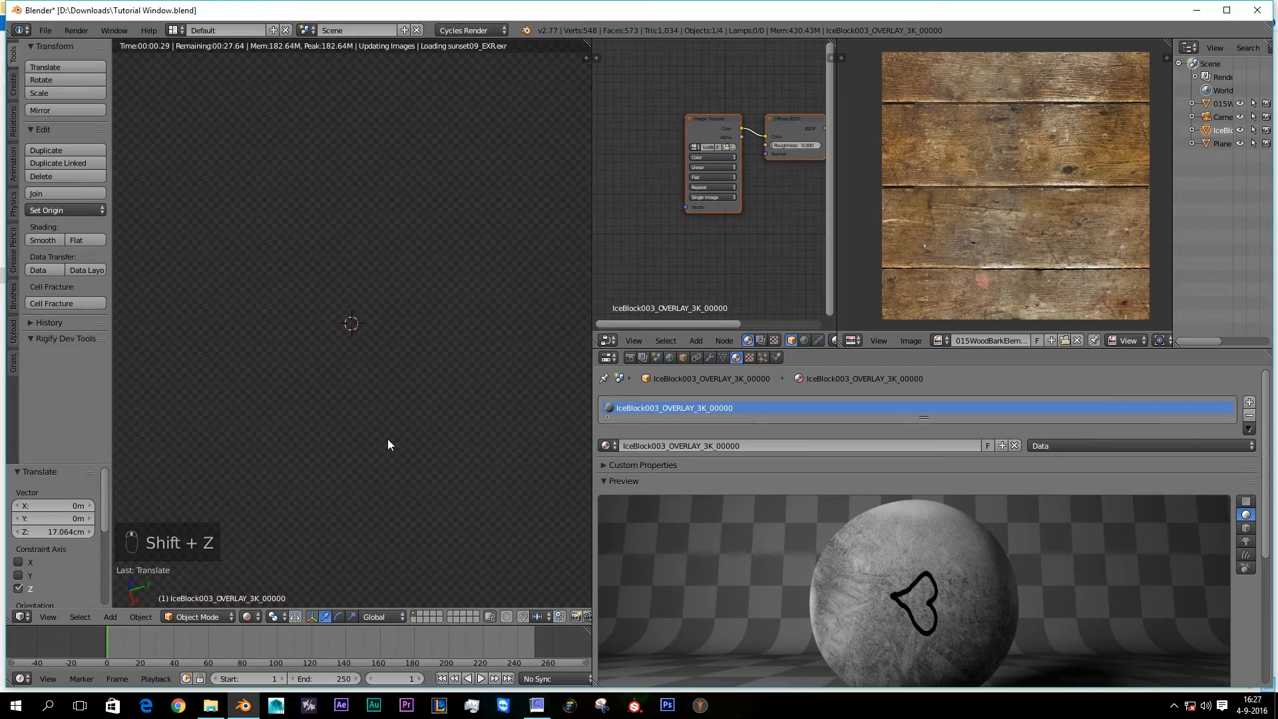
pyautogui.scroll(-3, 388, 440)
pyautogui.moveTo(387, 438); pyautogui.dragTo(313, 469, button='middle')
pyautogui.scroll(3, 354, 452)
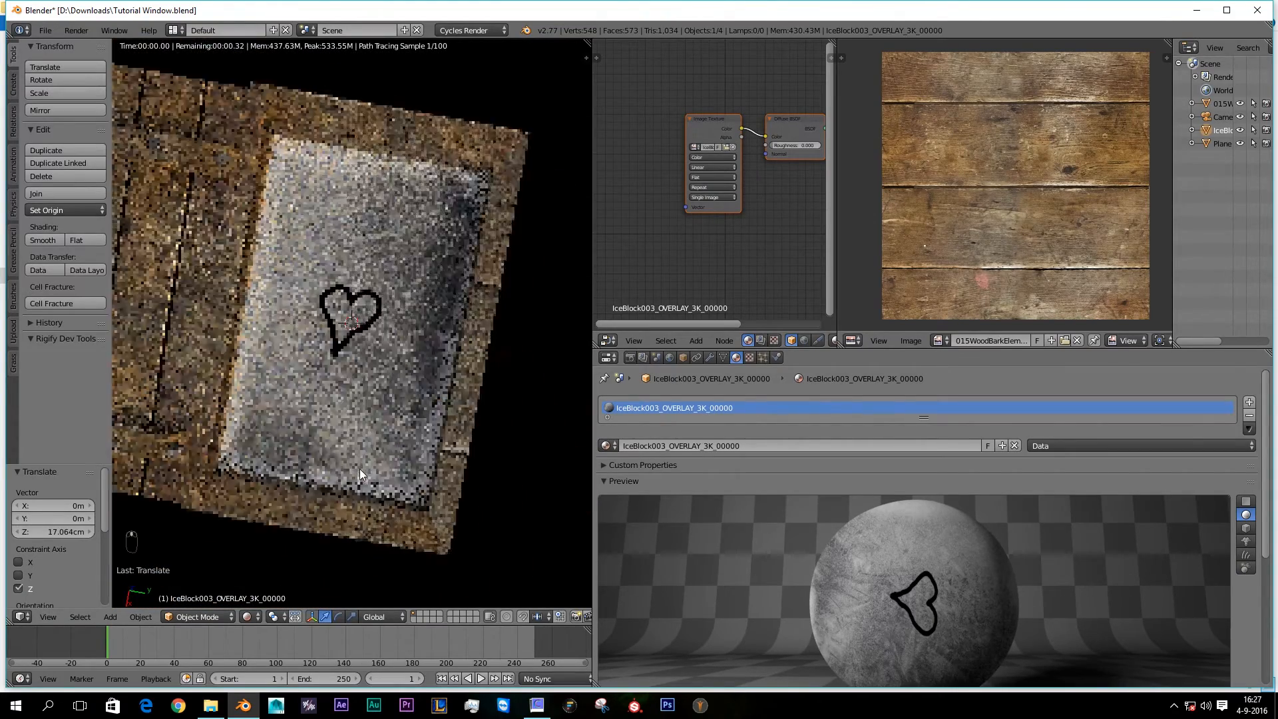
pyautogui.scroll(-5, 360, 469)
pyautogui.scroll(4, 350, 377)
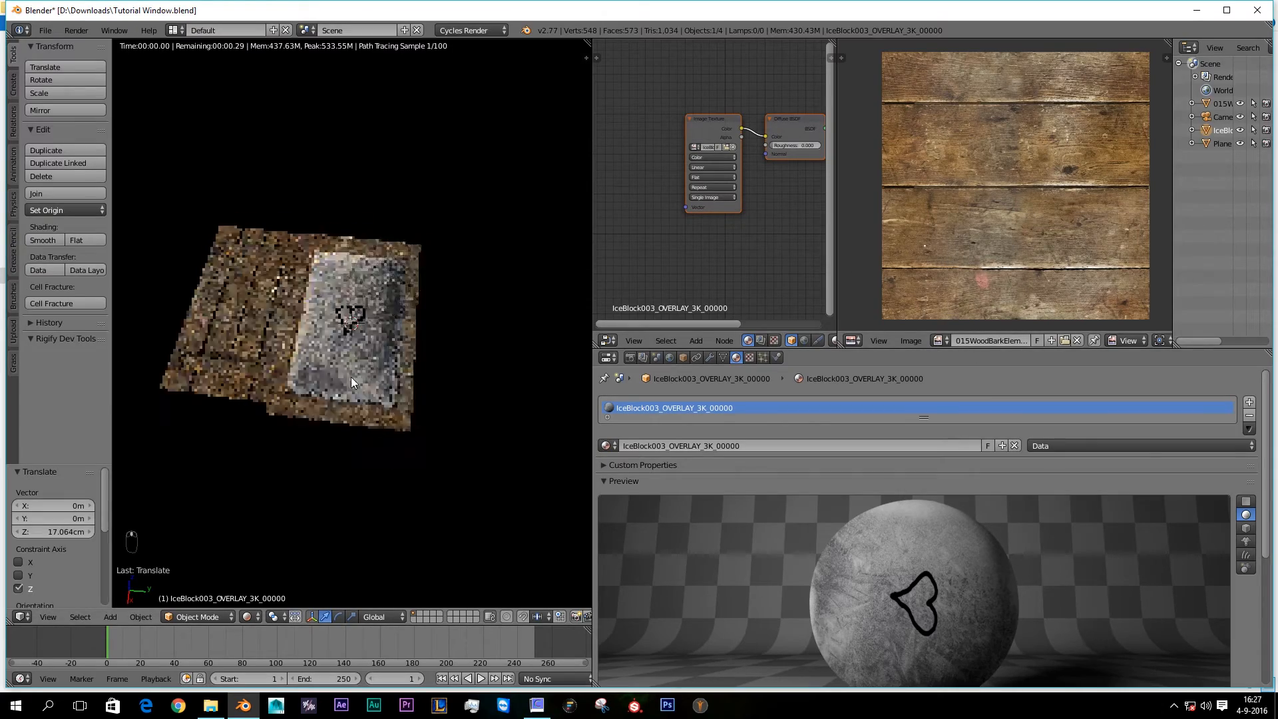
pyautogui.moveTo(342, 365); pyautogui.dragTo(379, 354, button='middle')
pyautogui.press('z')
pyautogui.press('z')
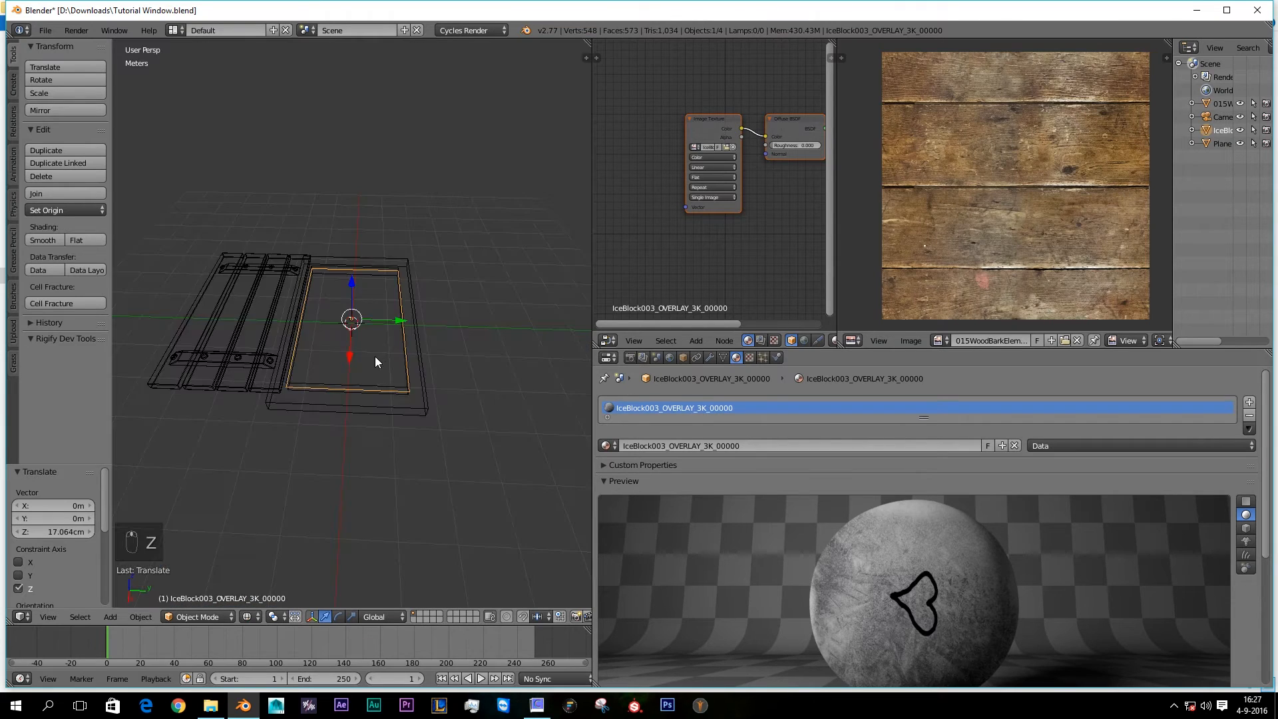
# Step: Duplicate the wooden shutter in place
pyautogui.scroll(3, 360, 359)
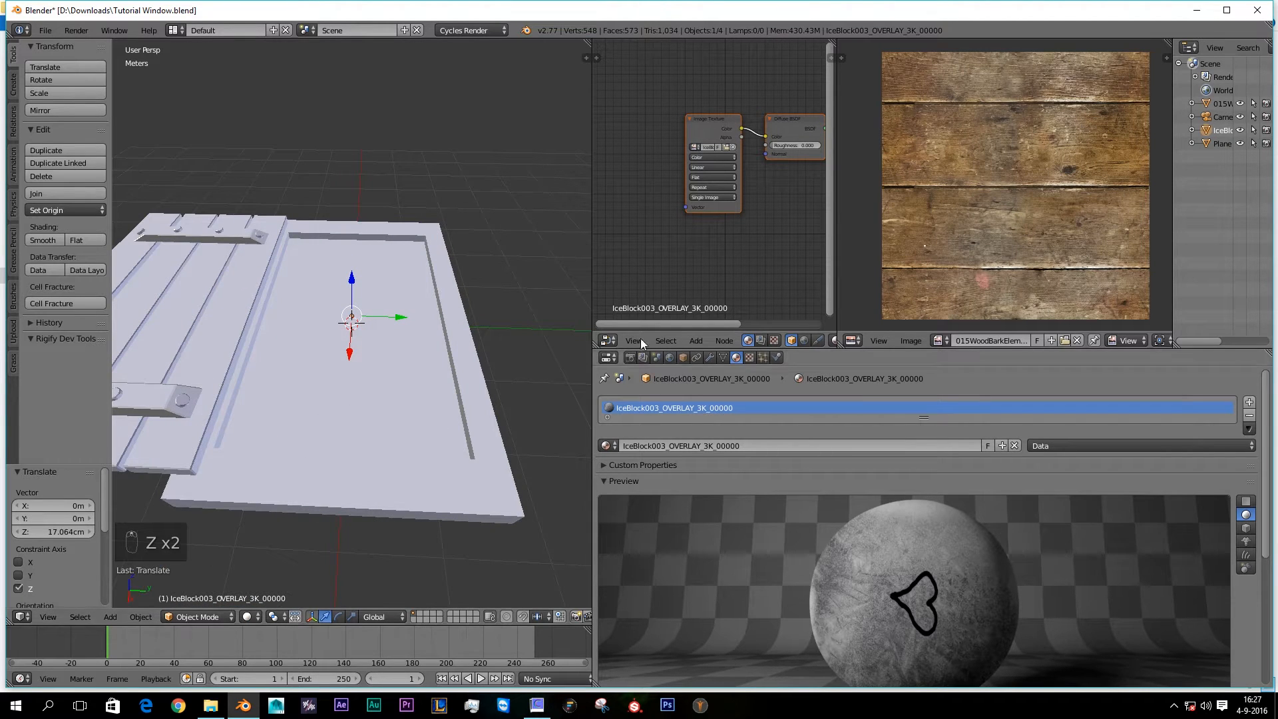
pyautogui.scroll(-4, 381, 386)
pyautogui.moveTo(383, 389); pyautogui.dragTo(363, 437, button='middle')
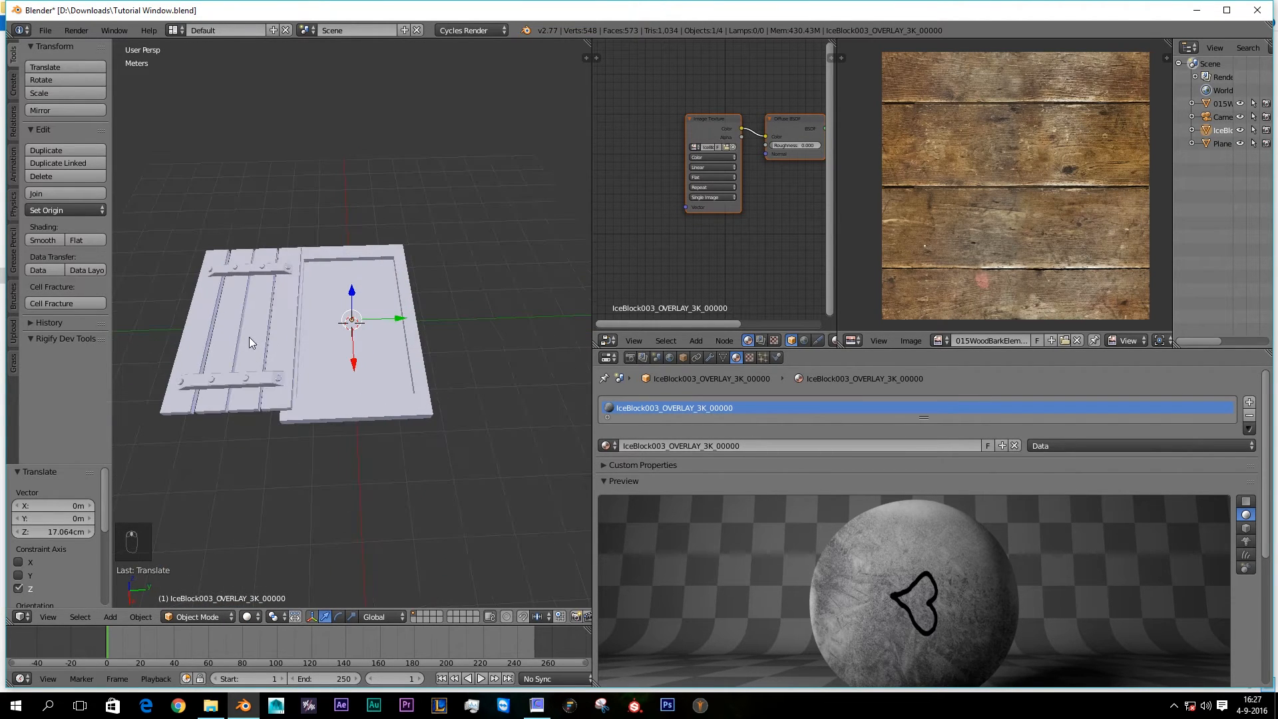
pyautogui.rightClick(249, 337)
pyautogui.moveTo(249, 337); pyautogui.dragTo(372, 374, button='middle')
pyautogui.hotkey('shift', 'd')
pyautogui.rightClick(387, 387)
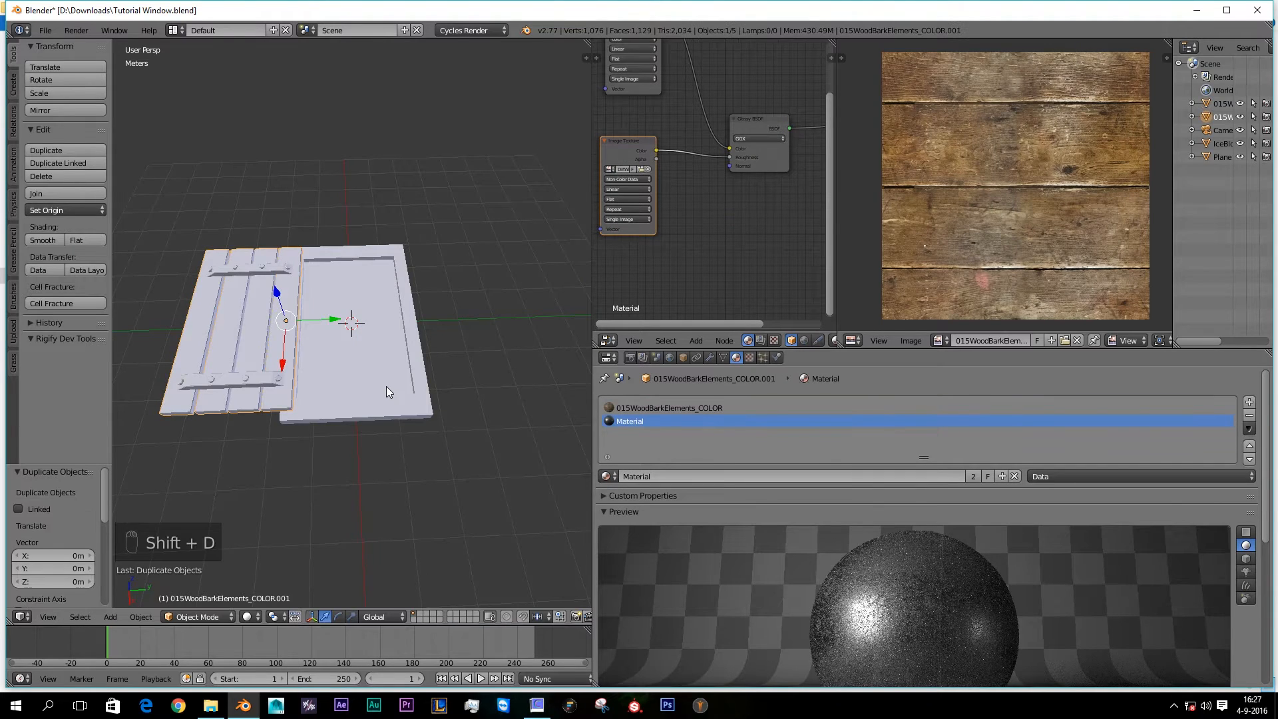
# Step: Rotate the duplicated shutter 180° around Z and move it about 3.66 m along Y to the window's opposite side
pyautogui.press('r')
pyautogui.press('z')
pyautogui.press('1')
pyautogui.click(386, 391)
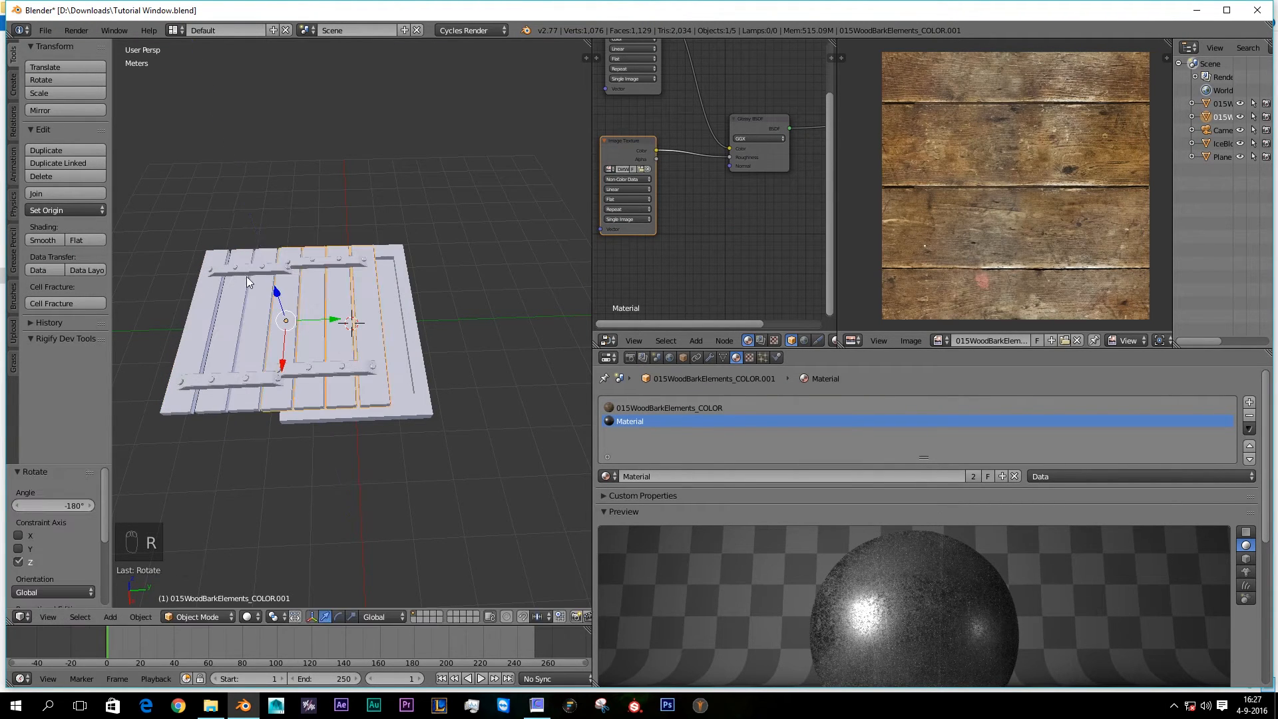
pyautogui.moveTo(334, 302); pyautogui.dragTo(462, 336, button='right')
# Step: Check the window with both shutters in rendered shading and return to solid shading
pyautogui.hotkey('shift', 'z')
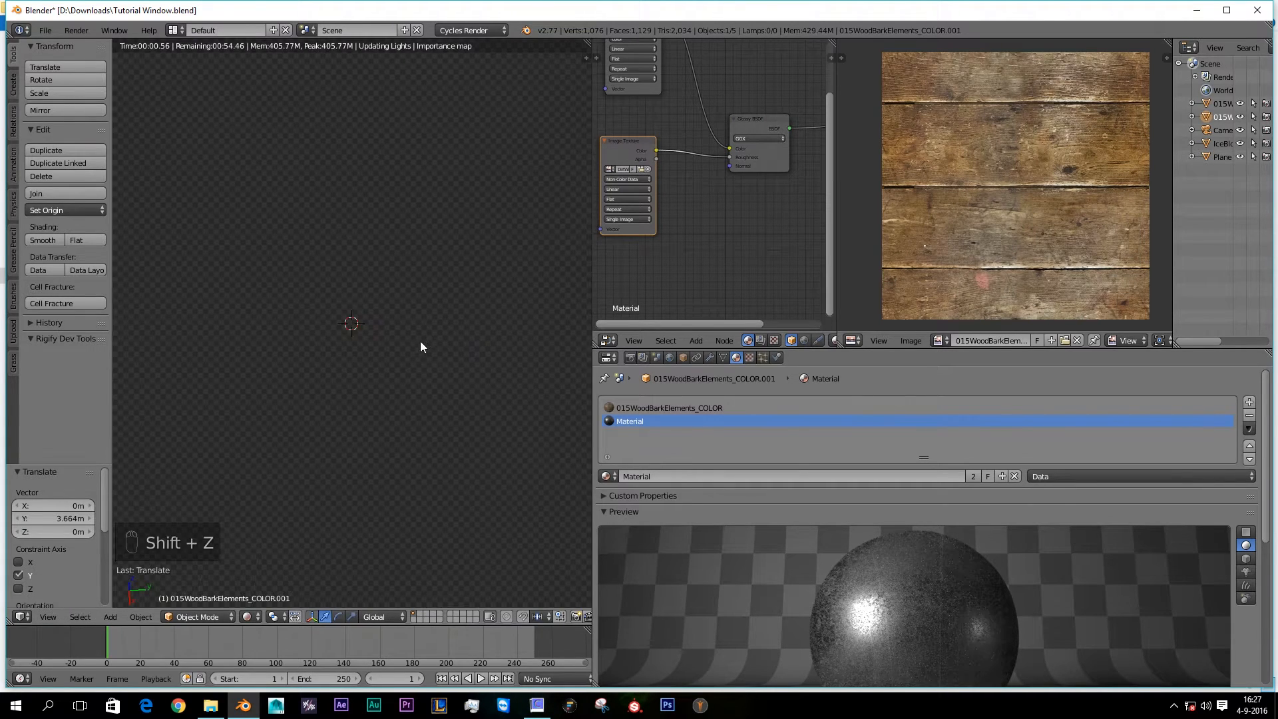
pyautogui.moveTo(391, 432)
pyautogui.mouseDown(button='middle')
pyautogui.moveTo(416, 470)
pyautogui.moveTo(354, 522)
pyautogui.moveTo(372, 373)
pyautogui.moveTo(400, 381)
pyautogui.moveTo(324, 388)
pyautogui.mouseUp(button='middle')
pyautogui.scroll(4, 405, 472)
pyautogui.scroll(-3, 405, 472)
pyautogui.press('z')
pyautogui.press('z')
pyautogui.press('z')
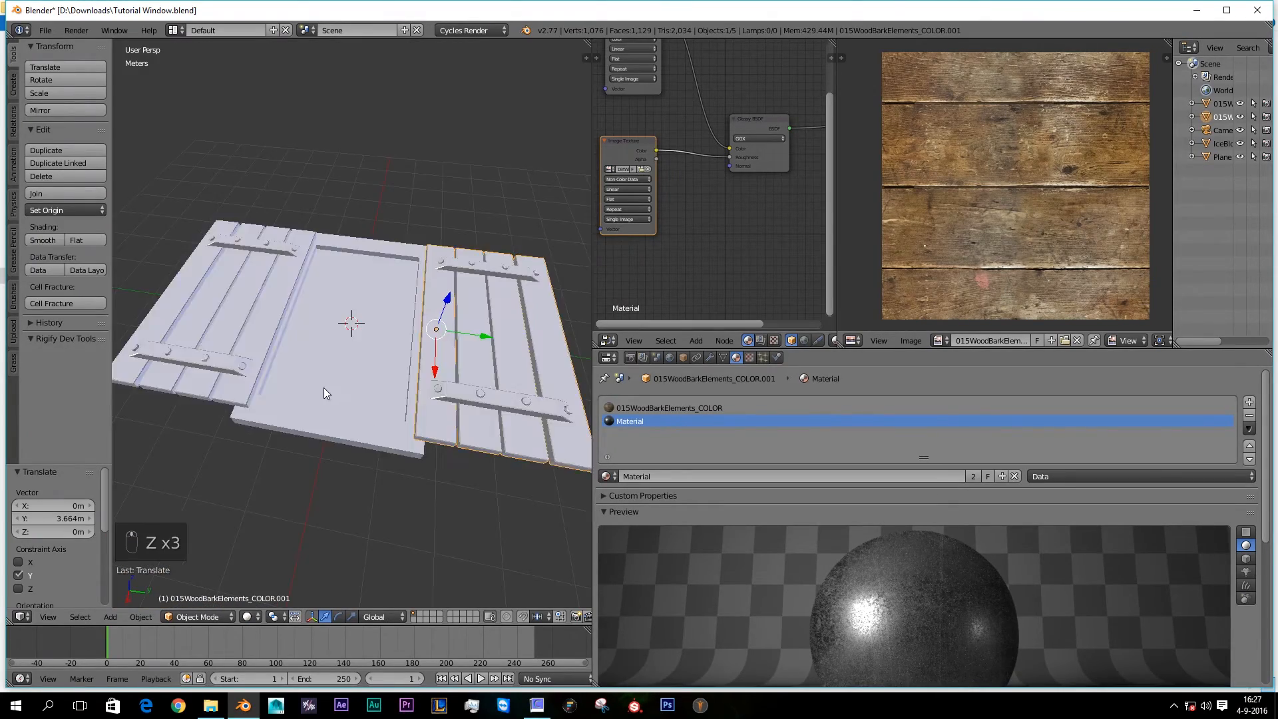
# Step: Switch the viewport to Material shading and examine the texture on the ice pane
pyautogui.press('z')
pyautogui.click(248, 617)
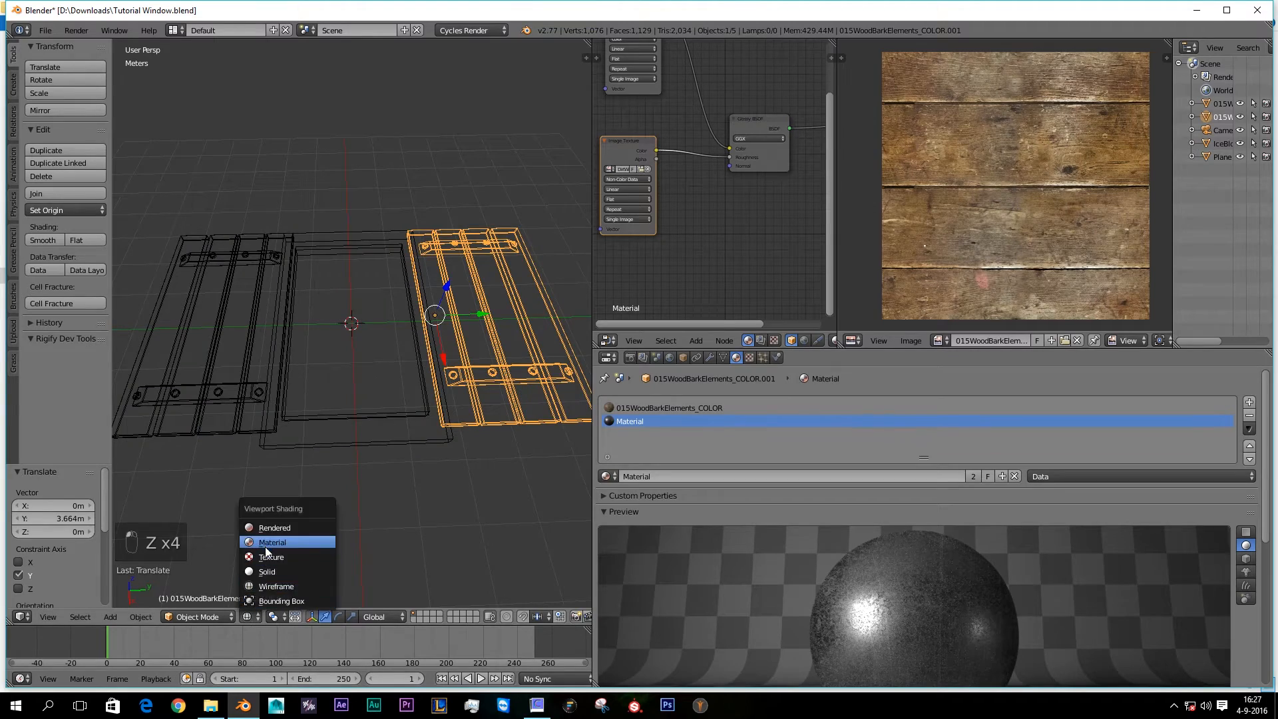
pyautogui.click(296, 523)
pyautogui.scroll(4, 300, 522)
pyautogui.moveTo(346, 462); pyautogui.dragTo(333, 479, button='middle')
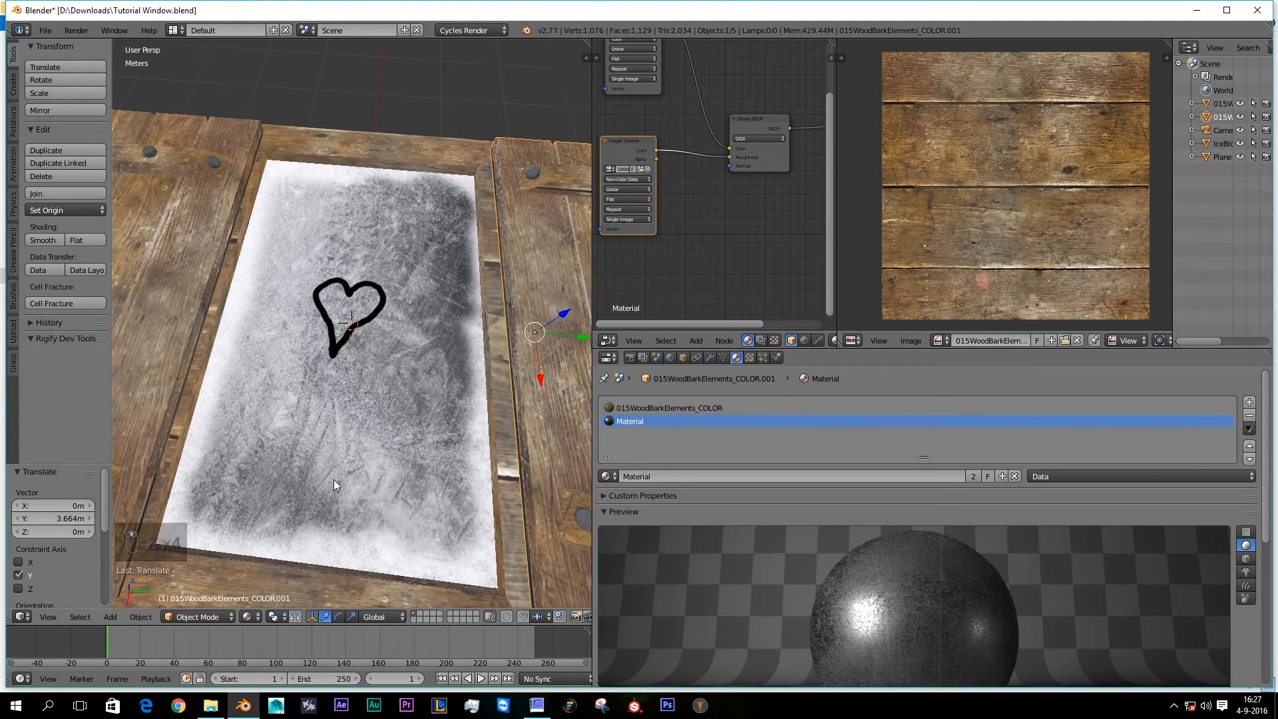
pyautogui.scroll(2, 330, 484)
# Step: View the Ice_Tile_Bump and T_Cave_Ice_Tiling_D images from the Afbeeldingen folder in File Explorer
pyautogui.click(210, 705)
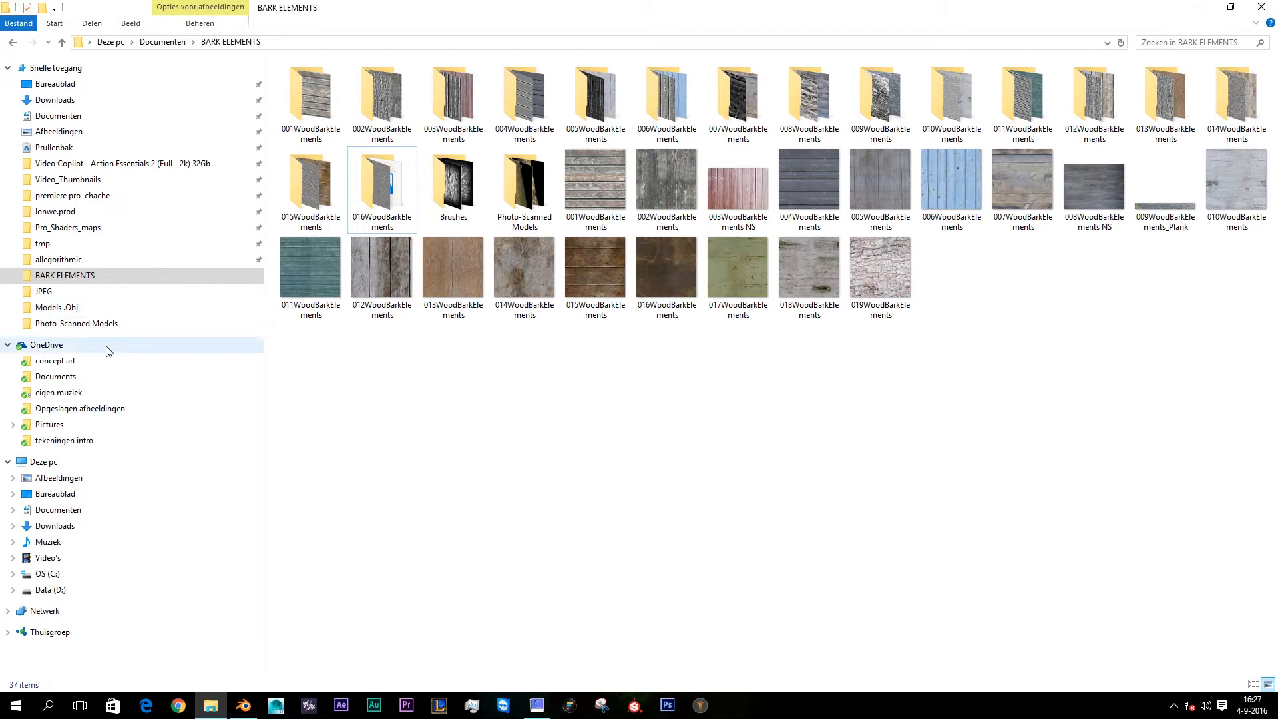
pyautogui.click(106, 117)
pyautogui.click(93, 132)
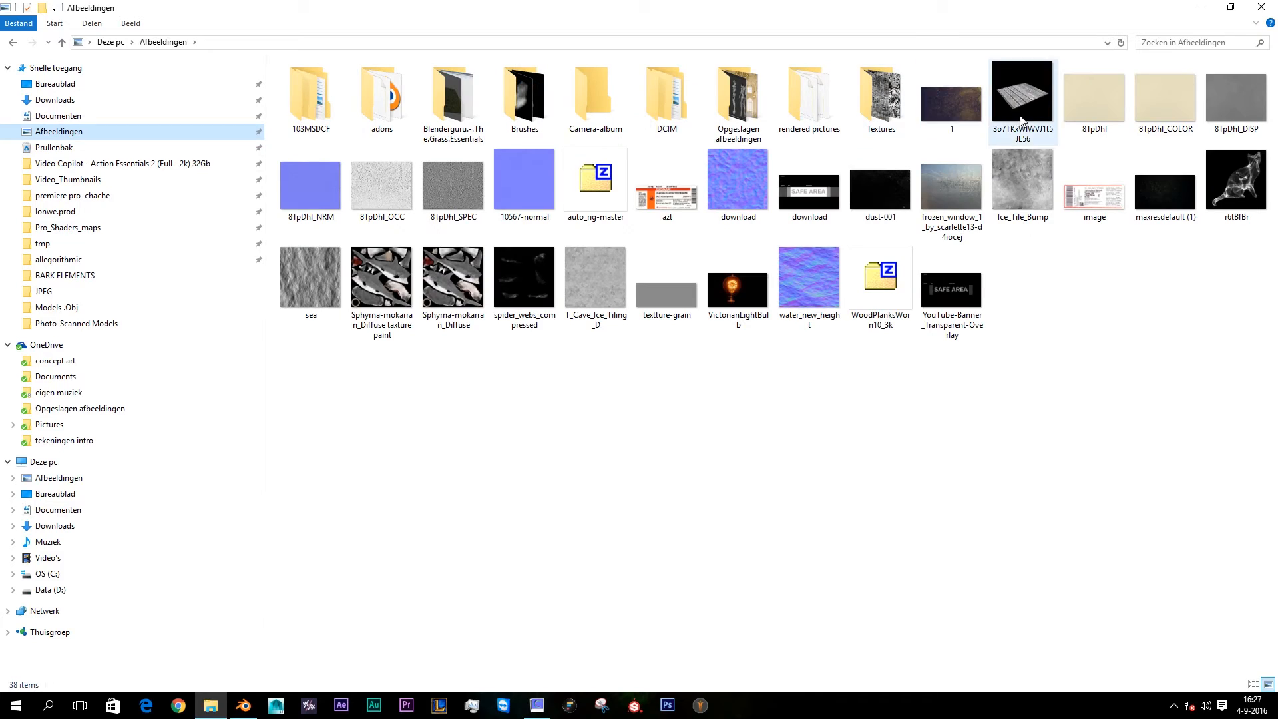
pyautogui.doubleClick(1002, 188)
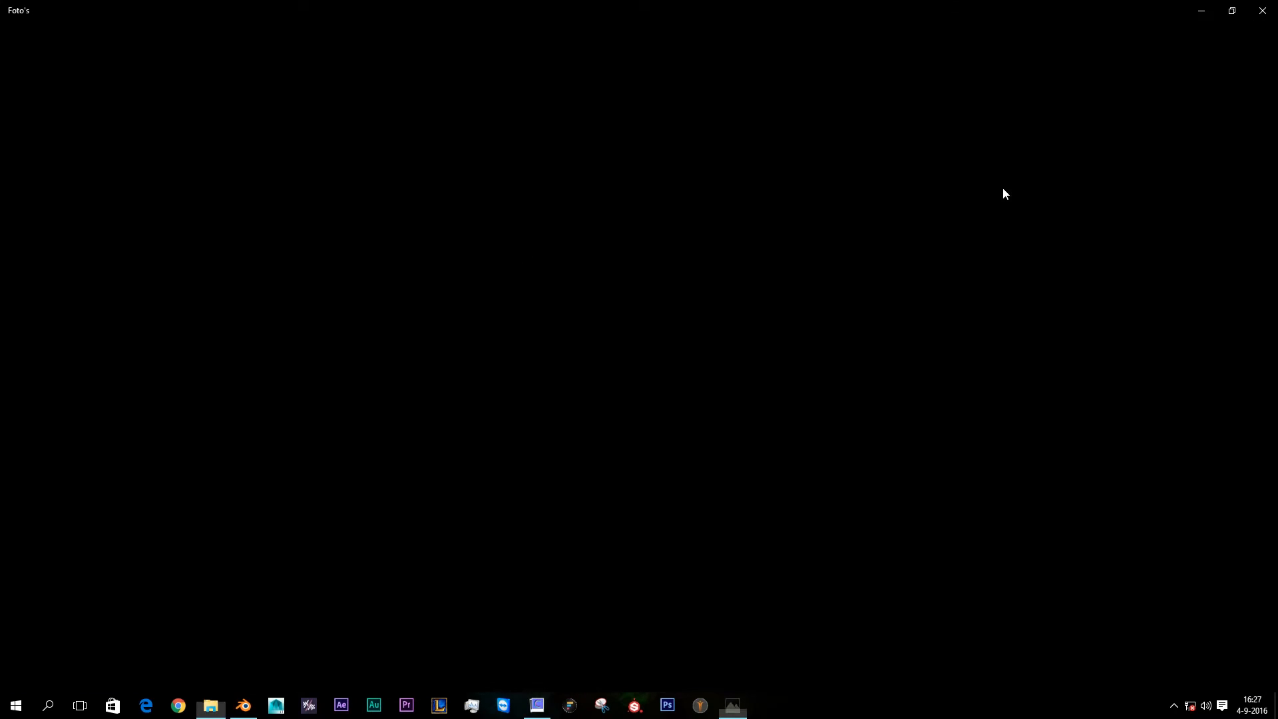
pyautogui.click(1262, 11)
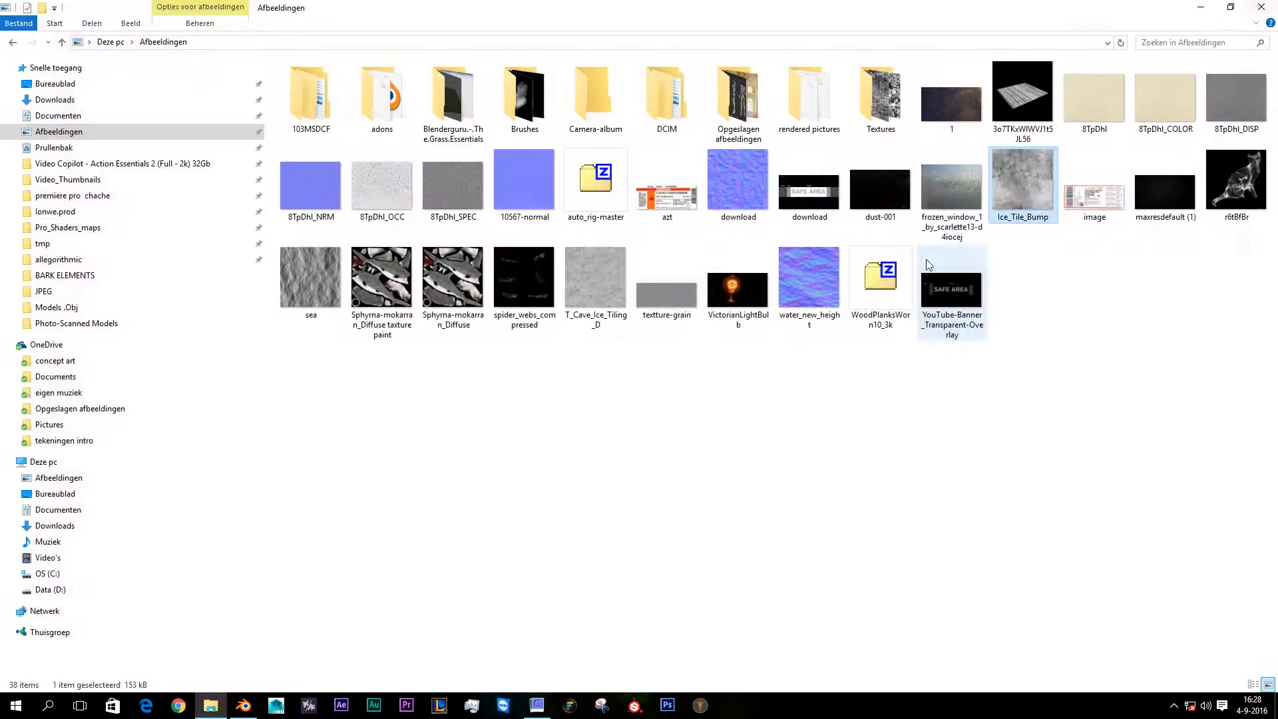
pyautogui.doubleClick(612, 301)
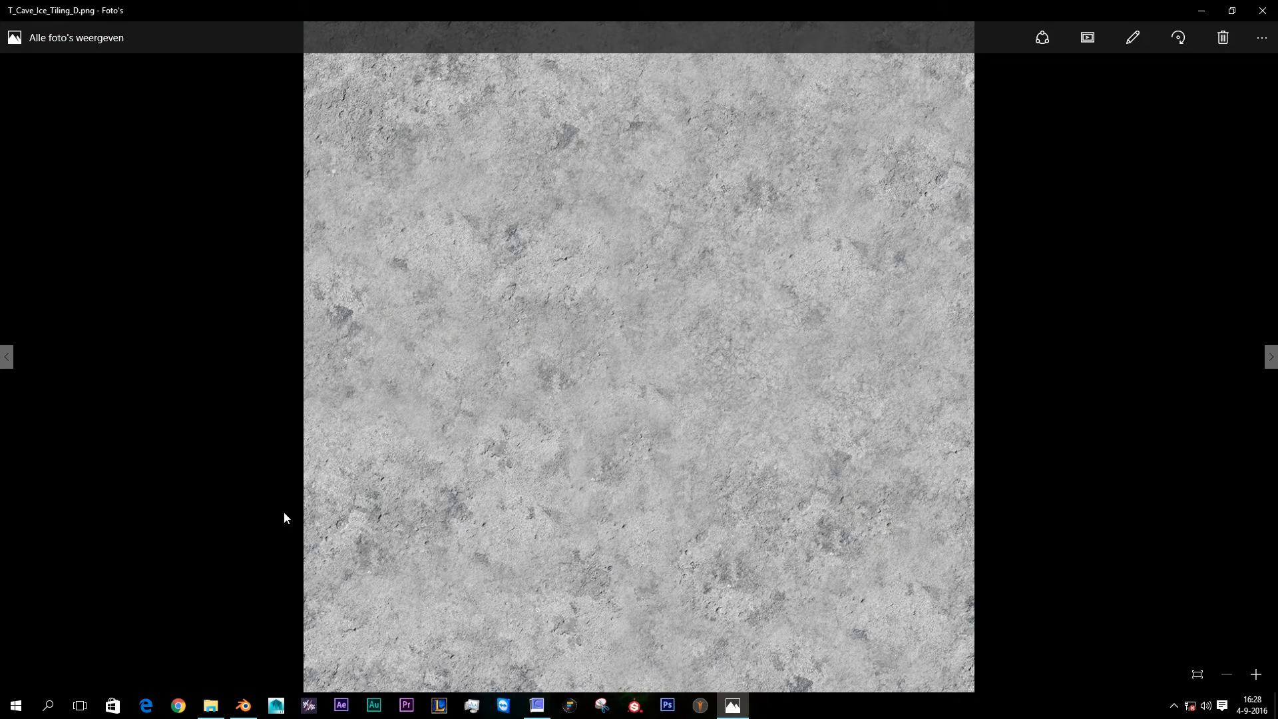
pyautogui.click(1262, 10)
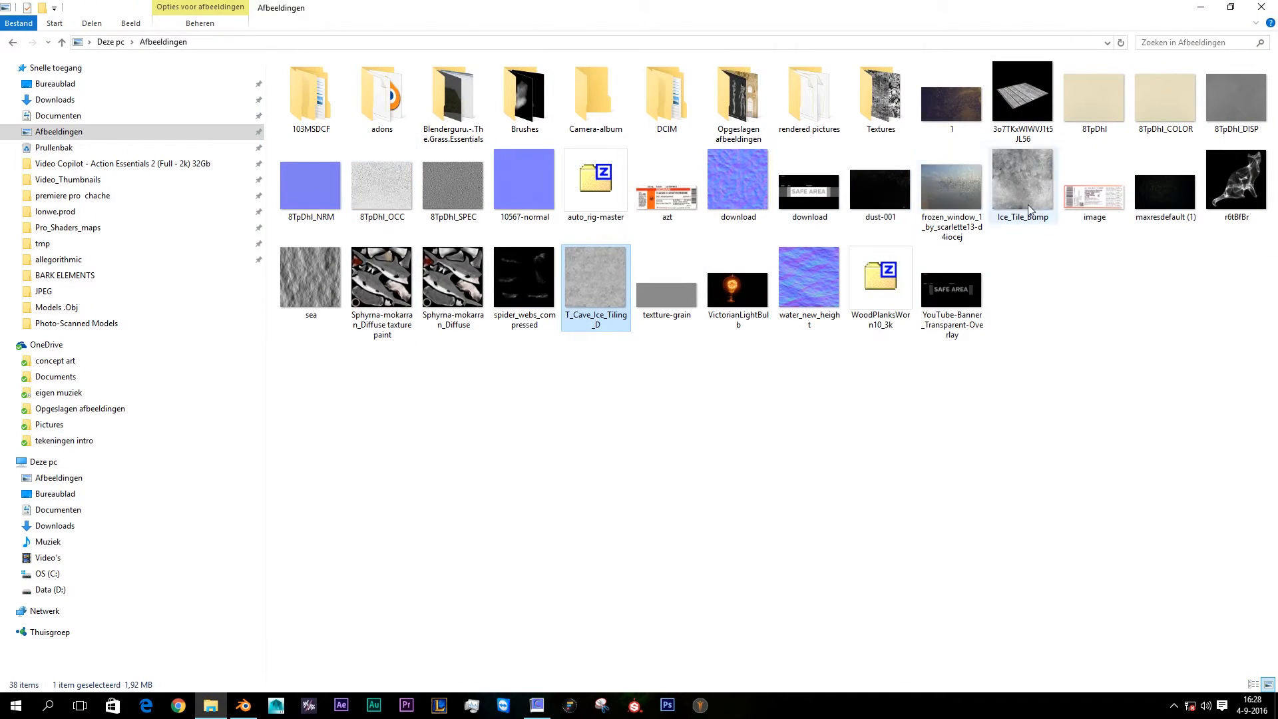
# Step: View the line_background_surface_strips_texture image in the Grunze maps subfolder of Textures
pyautogui.doubleClick(882, 107)
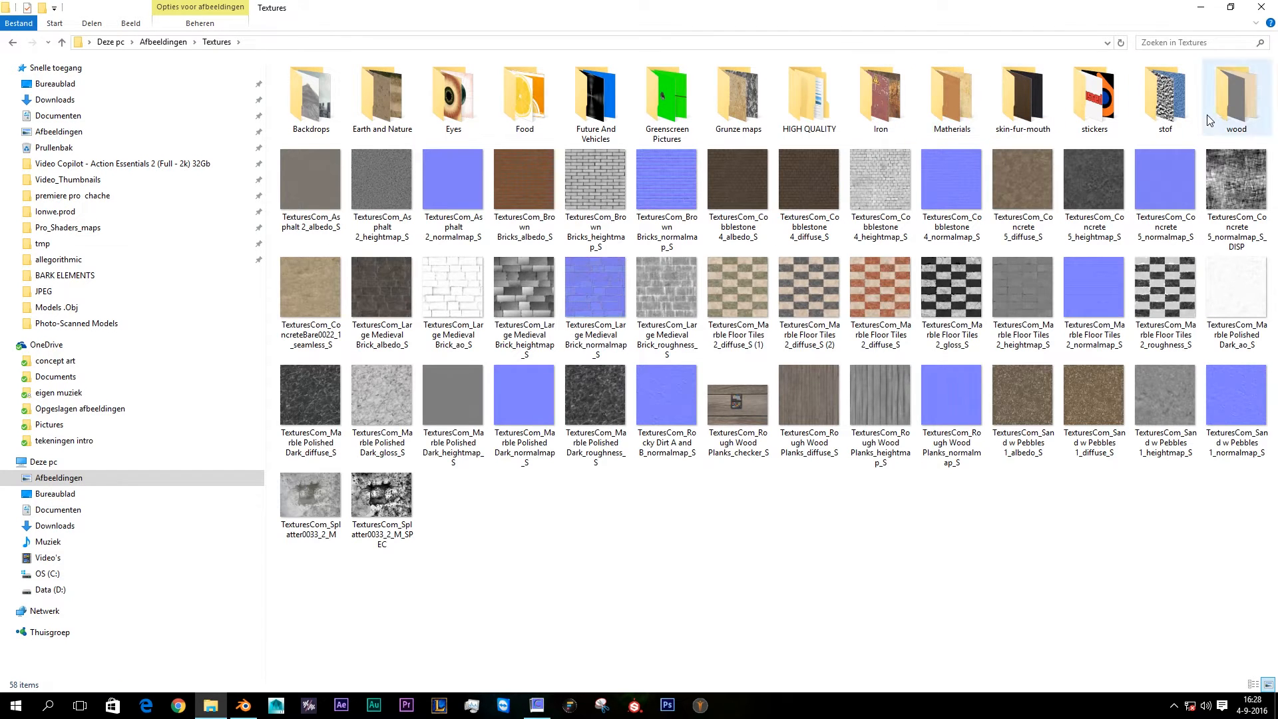
pyautogui.doubleClick(739, 100)
pyautogui.click(395, 233)
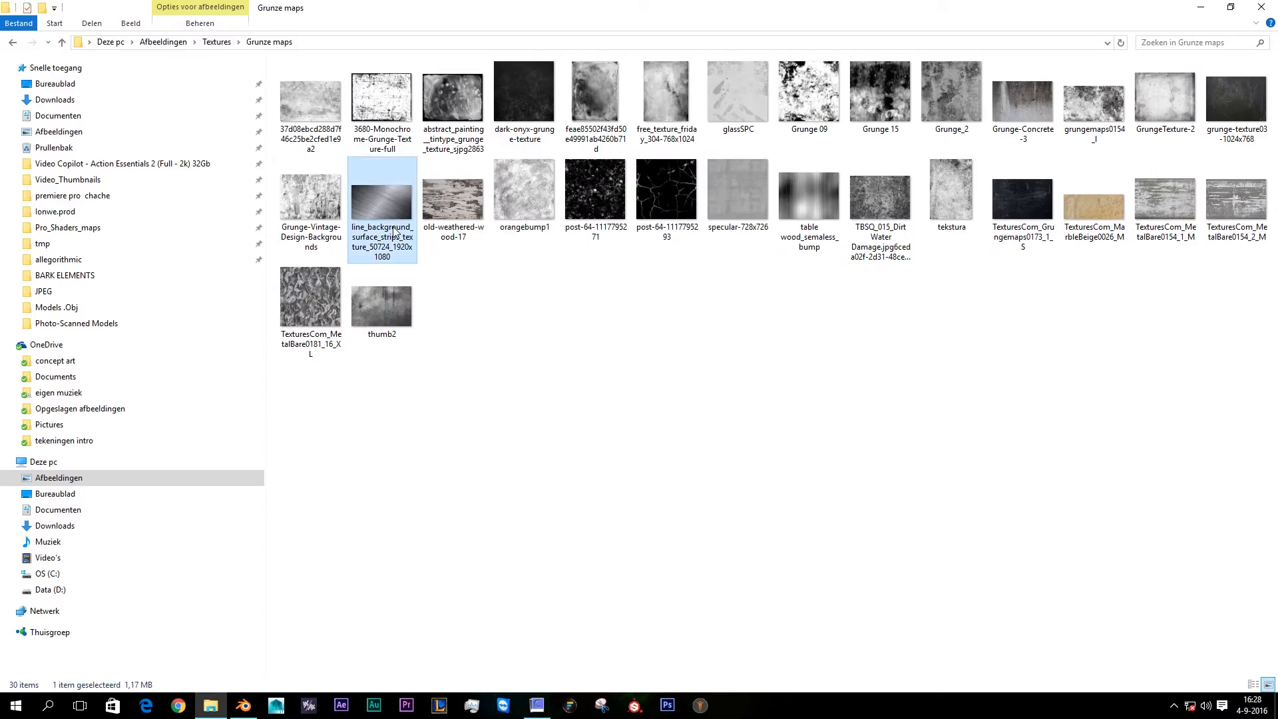
pyautogui.doubleClick(395, 233)
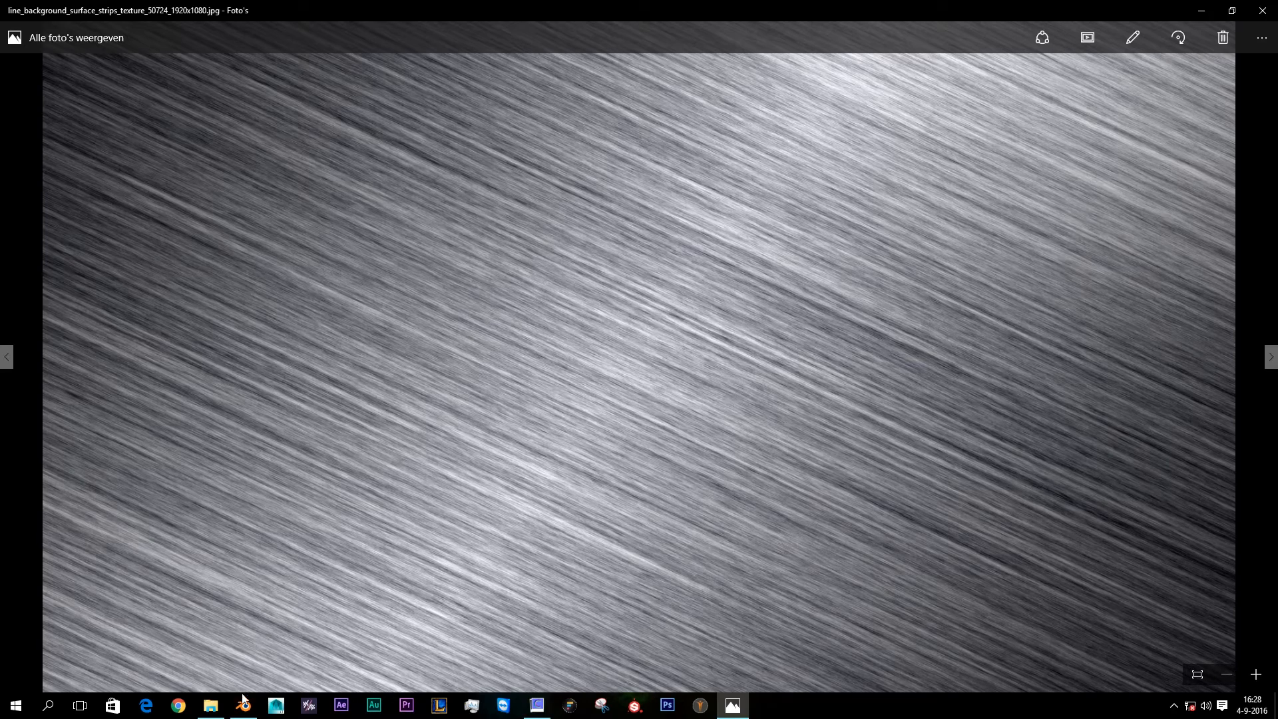
# Step: Return to Blender and examine the ice pane's scratches and heart drawing up close, including in rendered shading
pyautogui.click(241, 701)
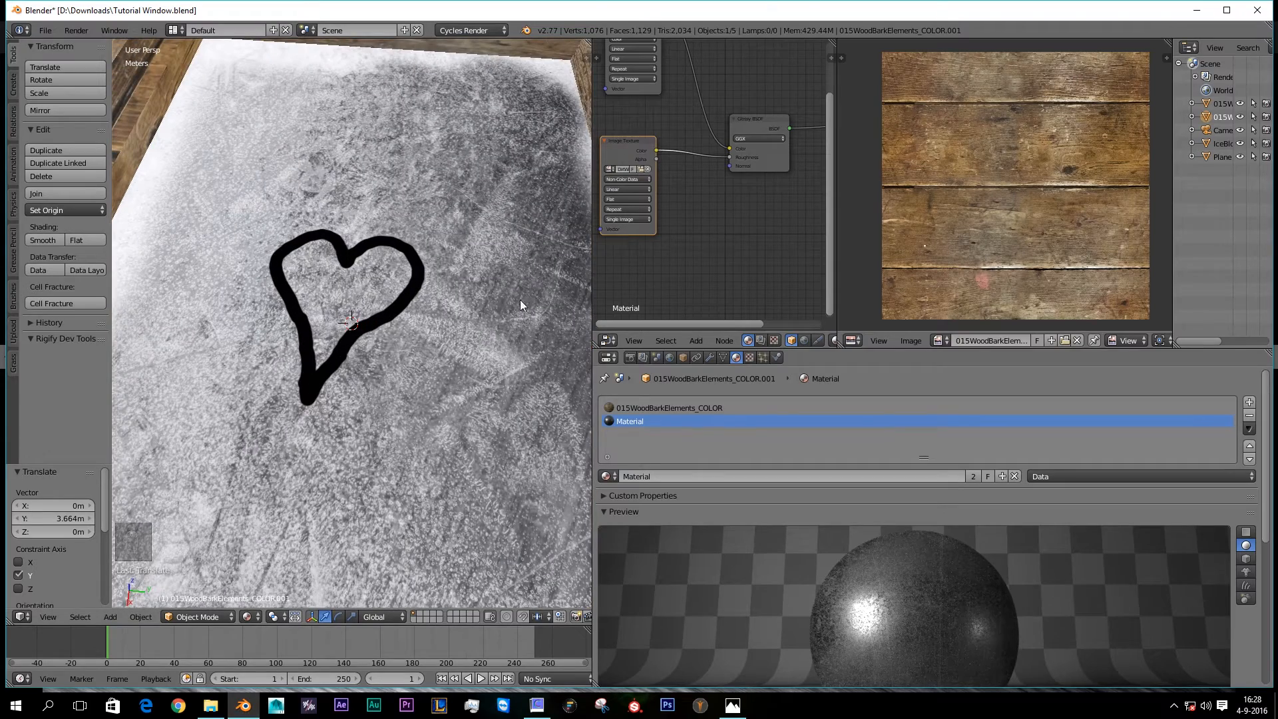
pyautogui.moveTo(477, 206); pyautogui.dragTo(486, 217, button='middle')
pyautogui.scroll(-3, 450, 194)
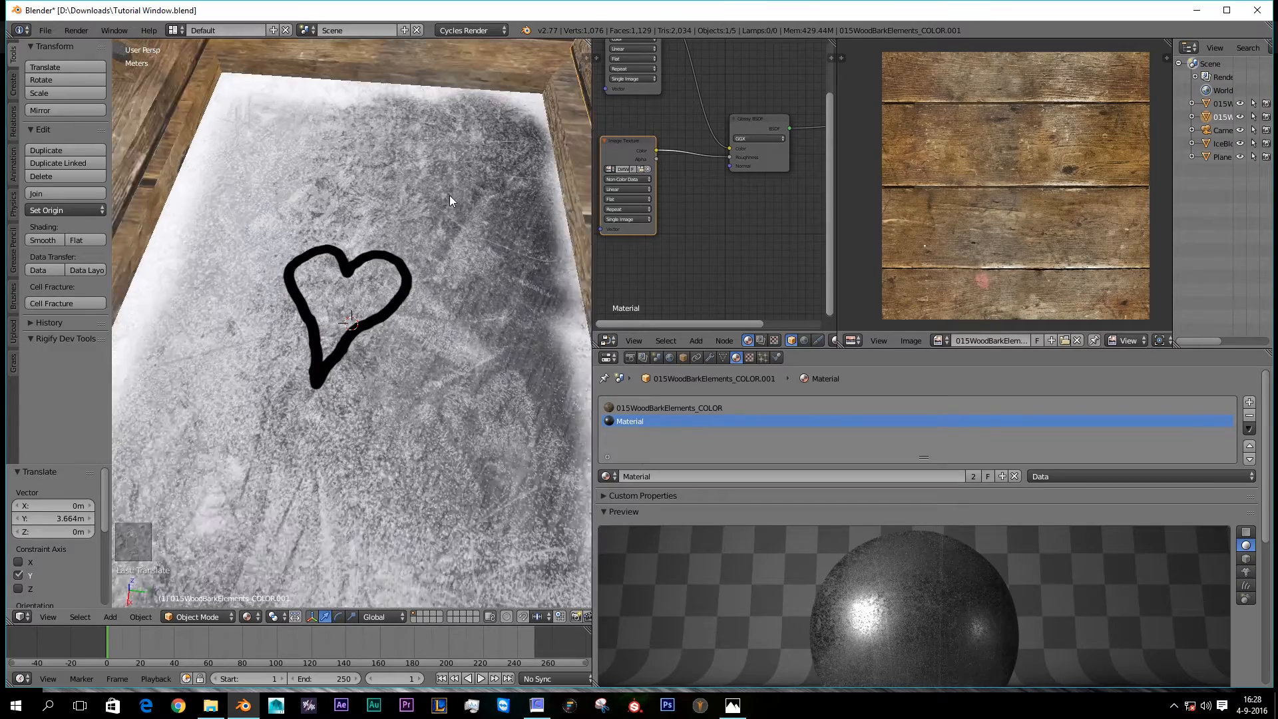
pyautogui.moveTo(338, 405); pyautogui.dragTo(250, 499, button='middle')
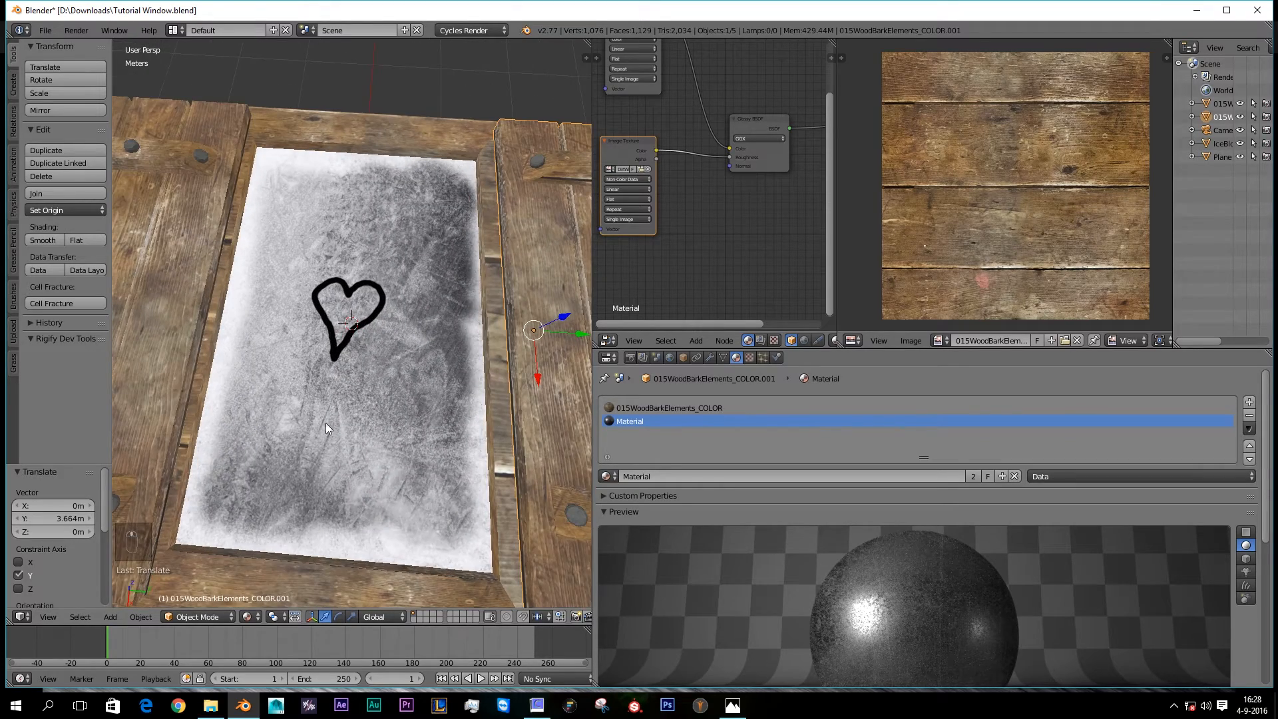
pyautogui.moveTo(314, 433); pyautogui.dragTo(329, 421, button='middle')
pyautogui.scroll(8, 329, 421)
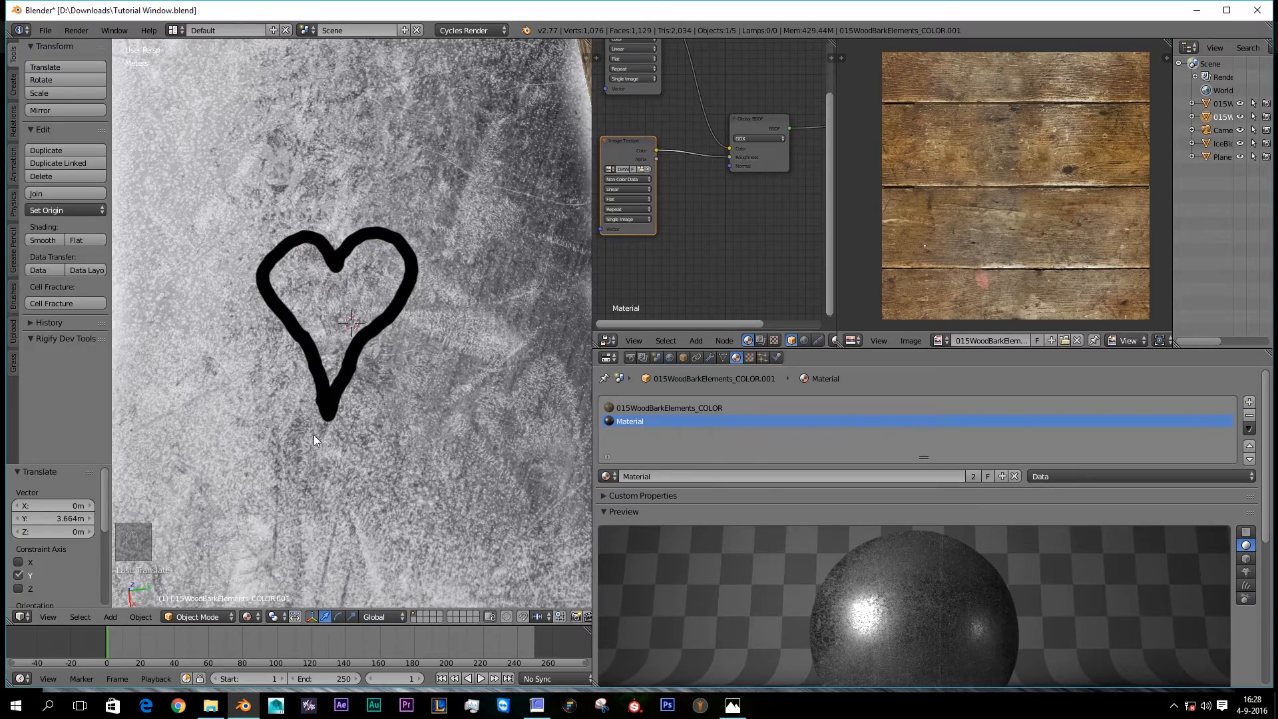
pyautogui.scroll(-4, 314, 436)
pyautogui.scroll(3, 313, 436)
pyautogui.scroll(-3, 314, 436)
pyautogui.moveTo(314, 436); pyautogui.dragTo(350, 437, button='middle')
pyautogui.scroll(-3, 316, 435)
pyautogui.scroll(2, 315, 436)
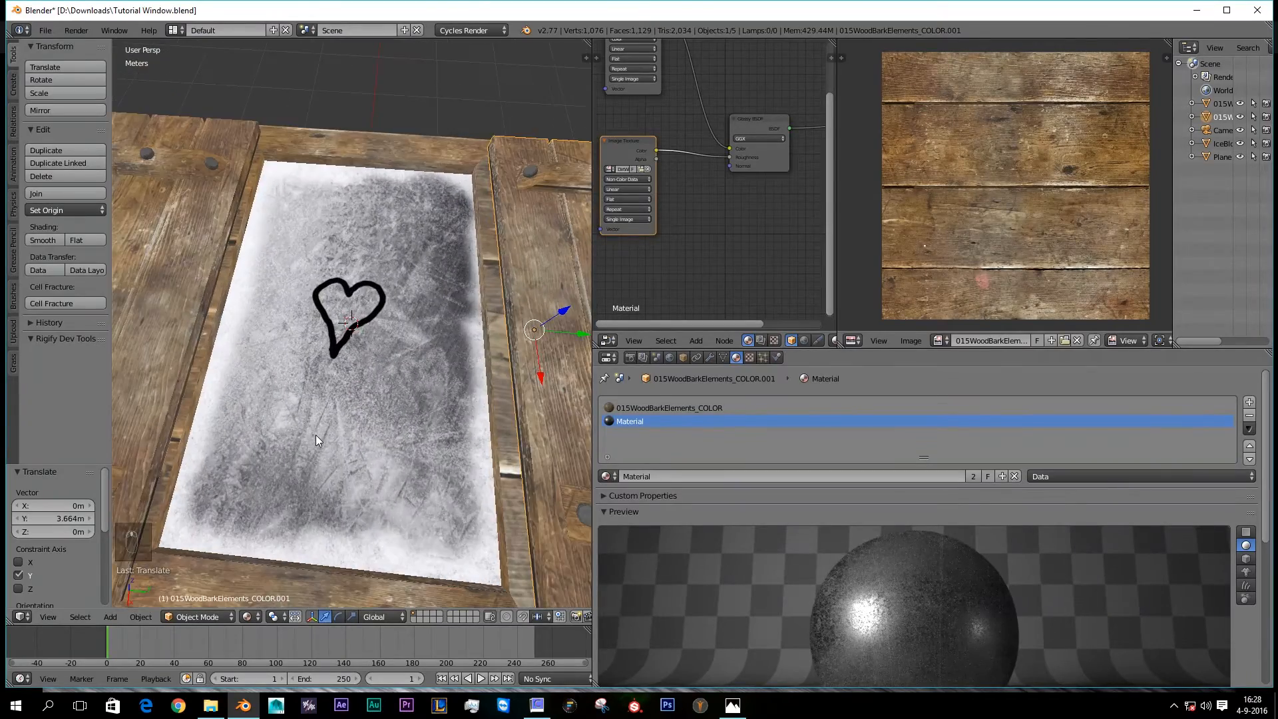
pyautogui.scroll(-2, 315, 435)
pyautogui.moveTo(316, 435); pyautogui.dragTo(346, 461, button='middle')
pyautogui.scroll(-4, 346, 461)
pyautogui.hotkey('shift', 'z')
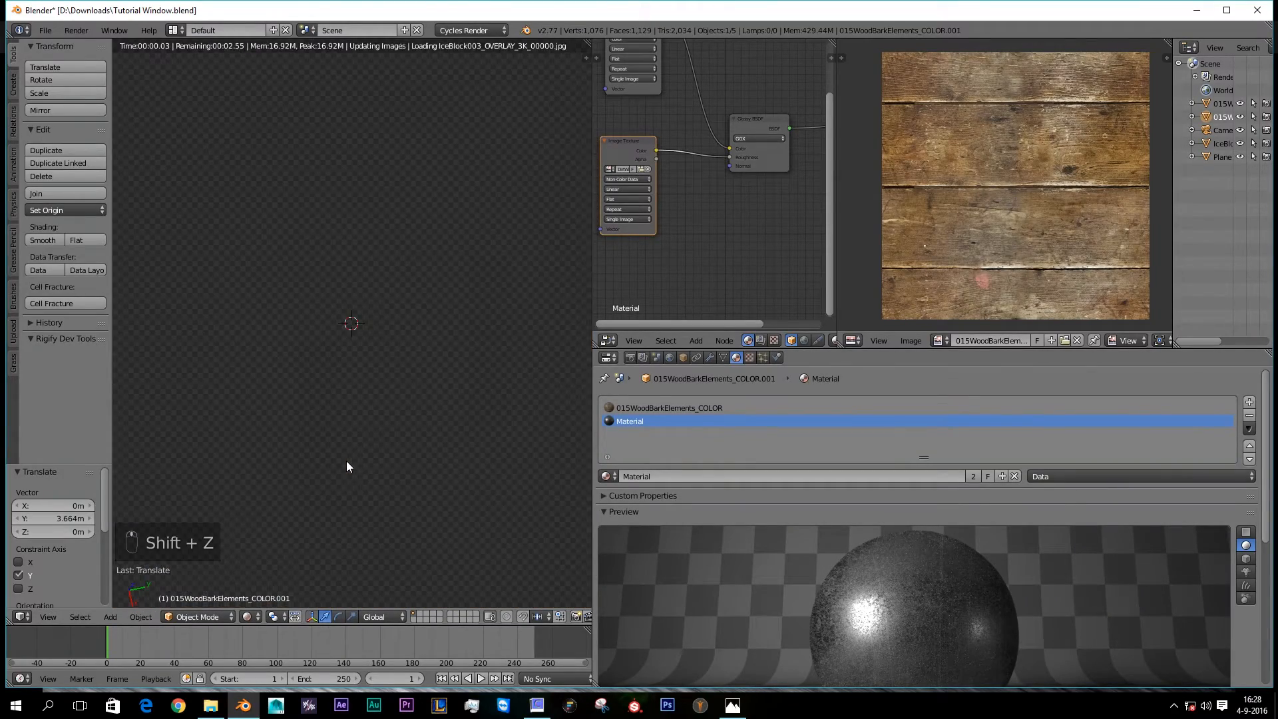
pyautogui.scroll(4, 346, 461)
# Step: Return to solid shading and change the ice pane's surface shader to Glass BSDF
pyautogui.press('z')
pyautogui.press('z')
pyautogui.scroll(2, 347, 461)
pyautogui.scroll(2, 350, 414)
pyautogui.rightClick(349, 414)
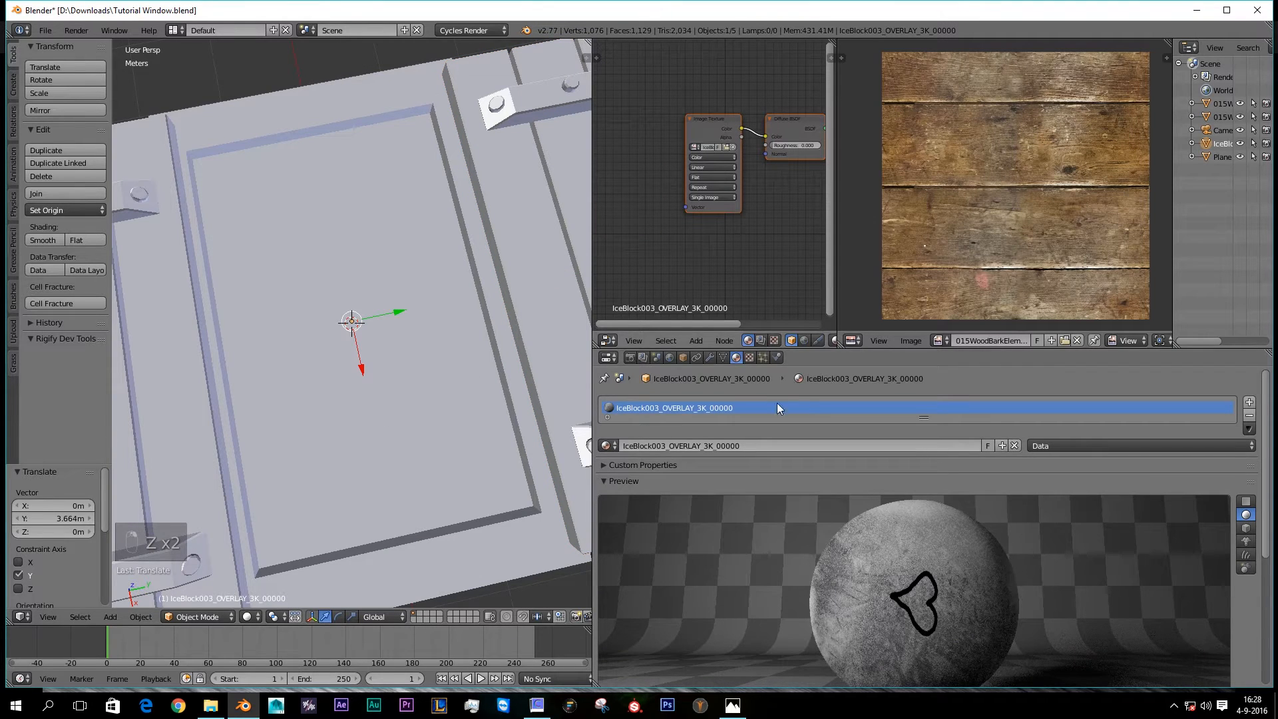
pyautogui.scroll(-5, 838, 577)
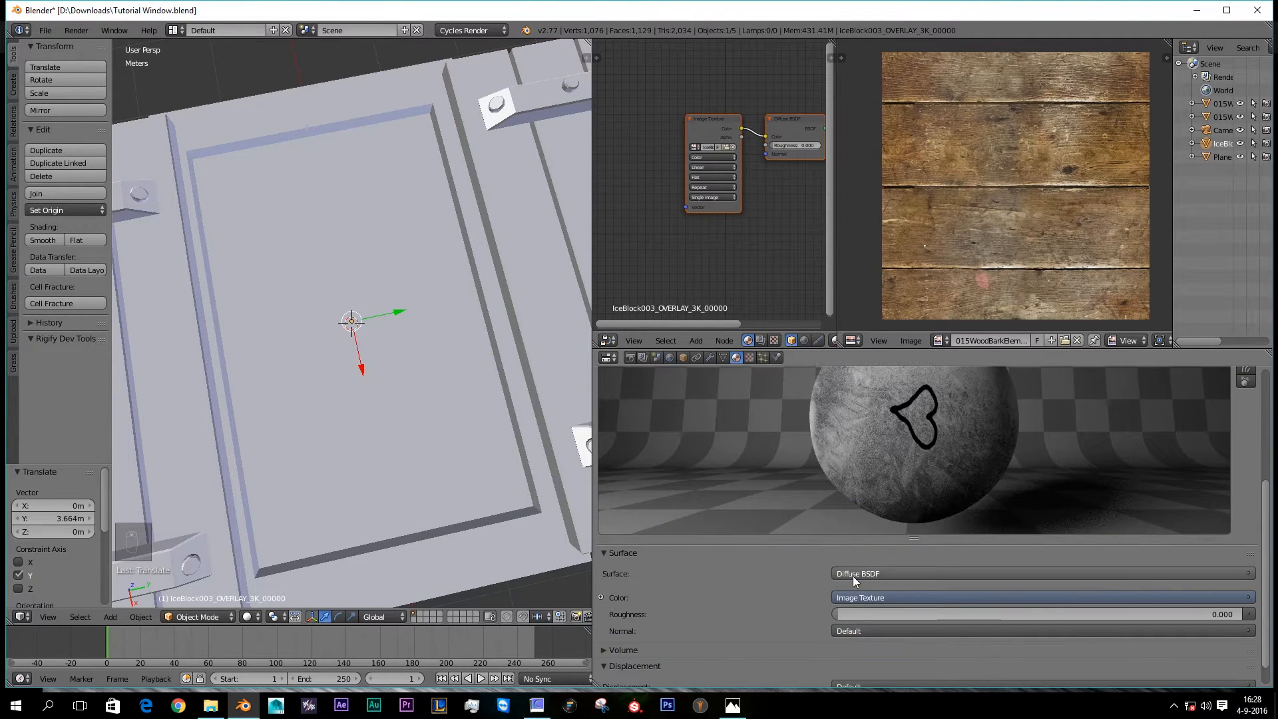
pyautogui.click(853, 575)
pyautogui.click(876, 352)
# Step: Set the Image Texture node to Non-Color Data and connect its color output to the Glass BSDF roughness
pyautogui.scroll(3, 913, 466)
pyautogui.click(712, 157)
pyautogui.click(712, 126)
pyautogui.moveTo(765, 148)
pyautogui.mouseDown()
pyautogui.moveTo(744, 156)
pyautogui.moveTo(770, 158)
pyautogui.mouseUp()
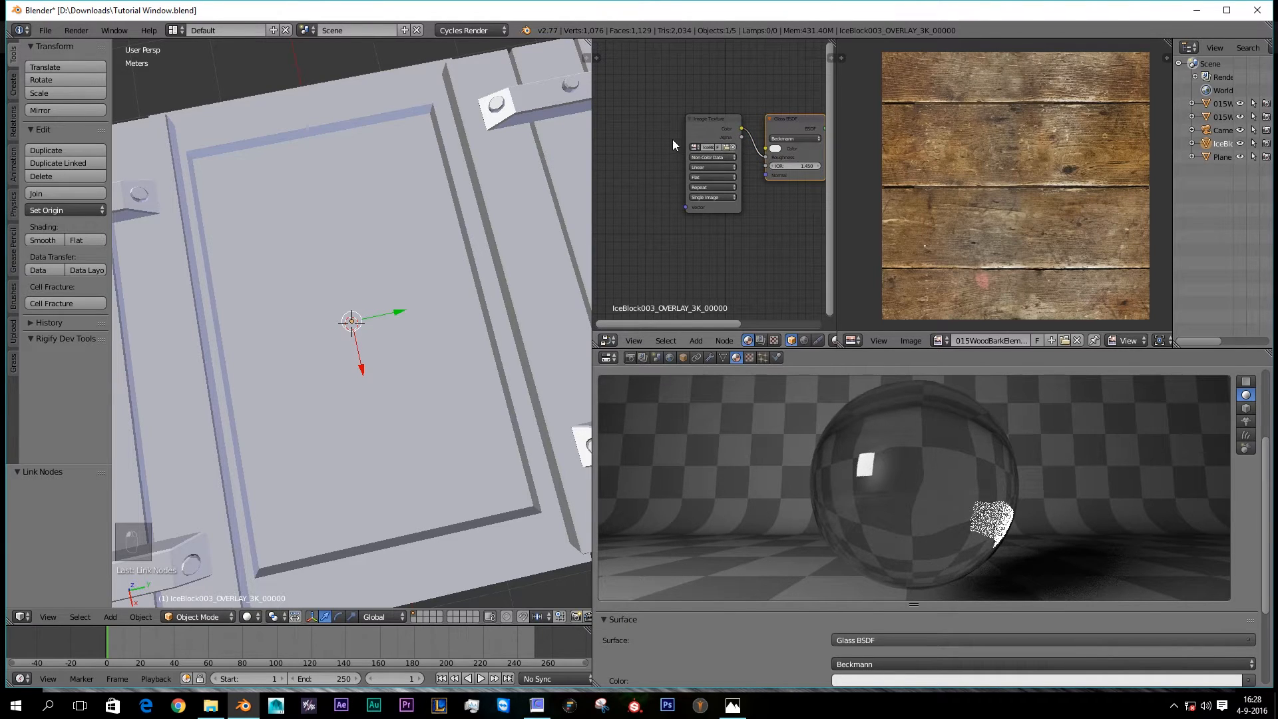
# Step: Make room between the nodes and insert a ColorRamp between the Image Texture and the Glass BSDF roughness
pyautogui.moveTo(713, 120); pyautogui.dragTo(655, 133)
pyautogui.scroll(-4, 690, 185)
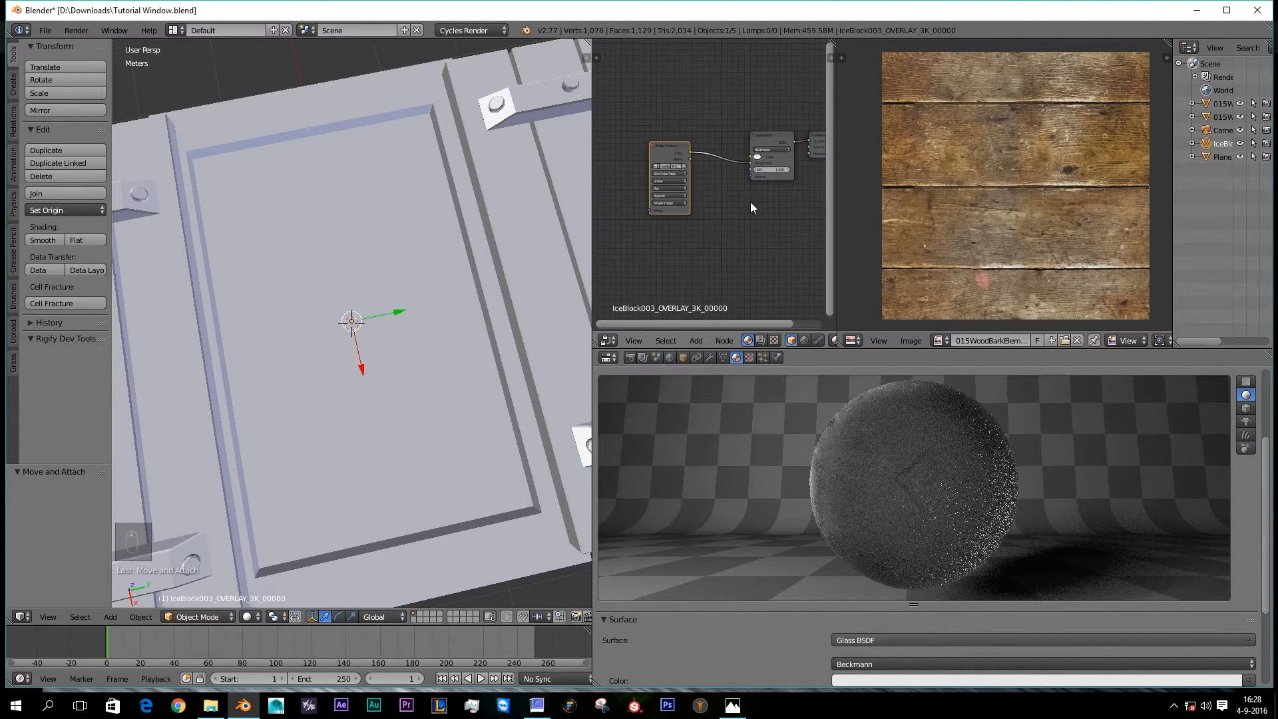
pyautogui.click(696, 340)
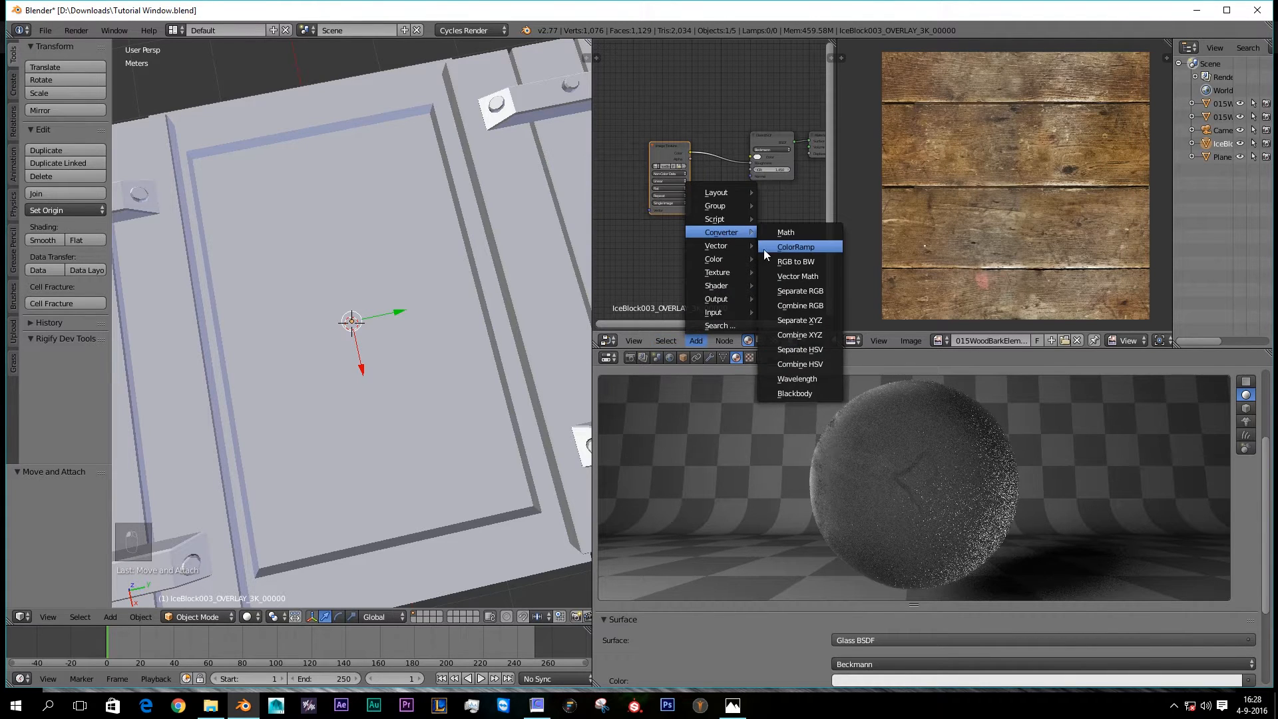
pyautogui.click(772, 247)
pyautogui.click(783, 217)
pyautogui.moveTo(784, 218); pyautogui.dragTo(758, 213, button='middle')
# Step: Show the ice pane in rendered shading and preview the ColorRamp output through the Emission Viewer
pyautogui.hotkey('shift', 'z')
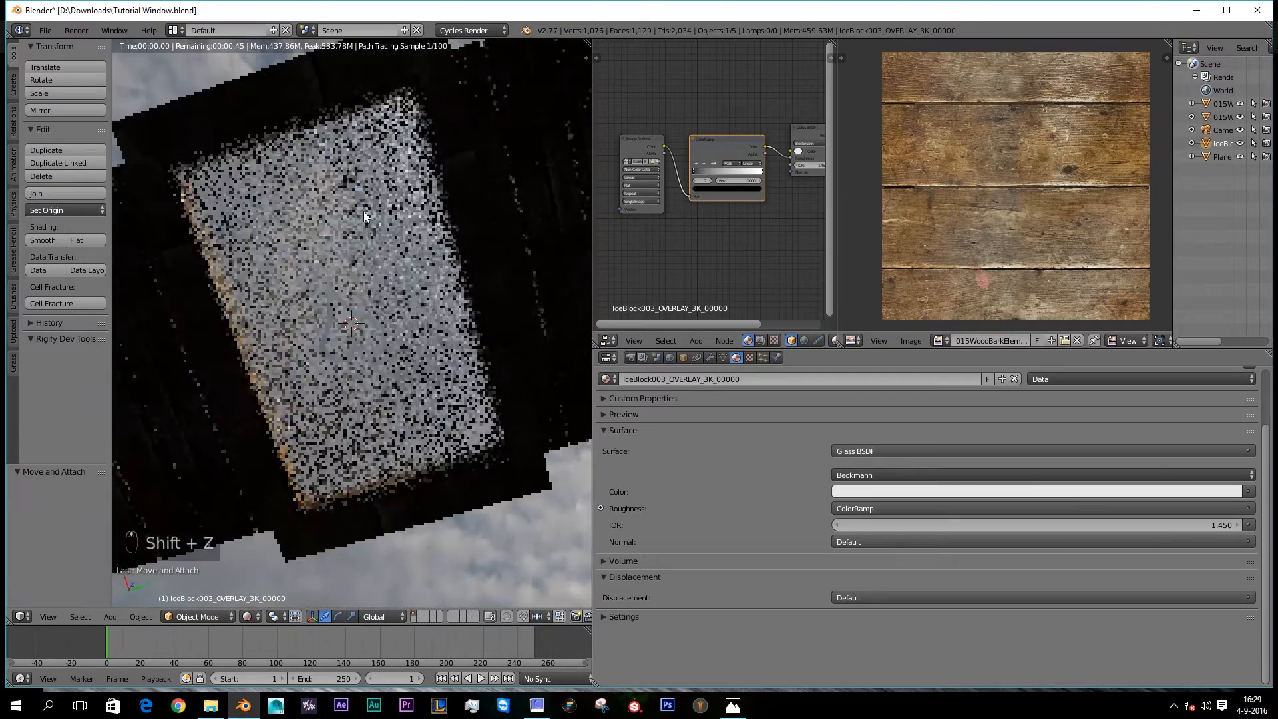
pyautogui.moveTo(423, 357); pyautogui.dragTo(286, 459, button='middle')
pyautogui.scroll(2, 745, 159)
pyautogui.keyDown('ctrl'); pyautogui.keyDown('shift'); pyautogui.click(740, 152); pyautogui.keyUp('shift'); pyautogui.keyUp('ctrl')
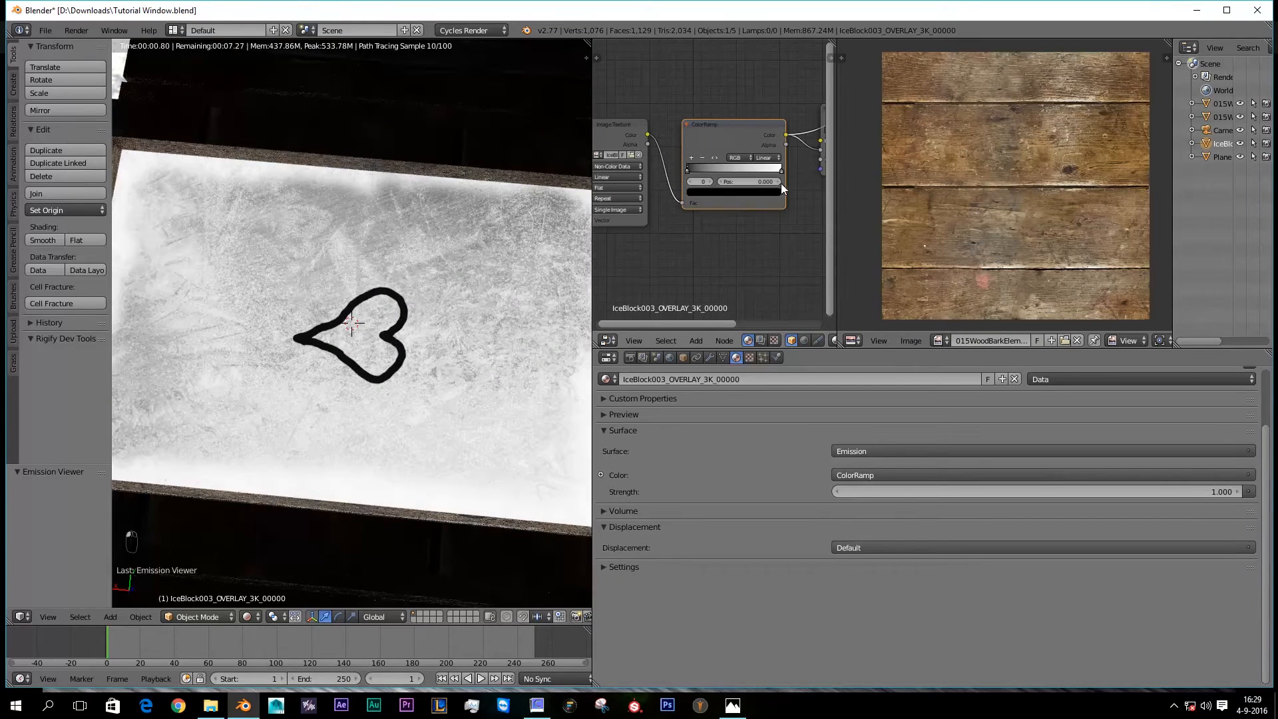
pyautogui.scroll(-3, 777, 178)
pyautogui.scroll(-1, 774, 181)
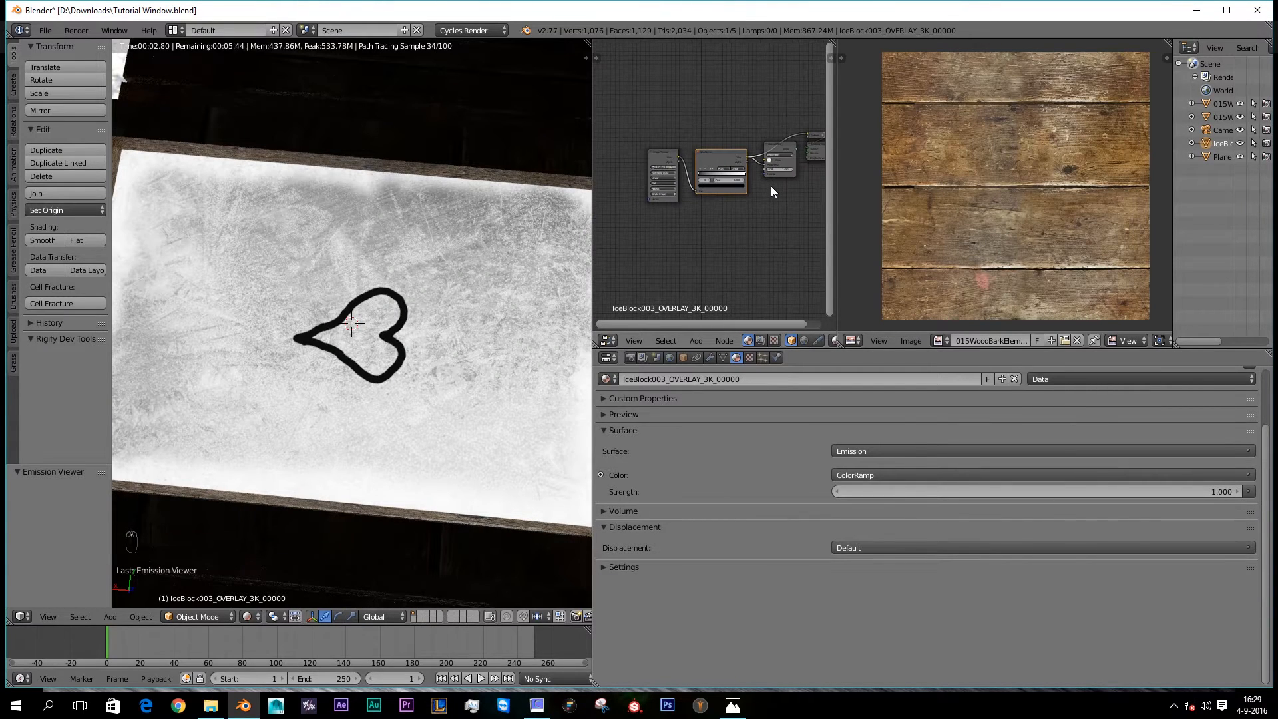
# Step: Raise the contrast of the ice texture by moving the ColorRamp's black stop to about 0.36
pyautogui.scroll(3, 735, 170)
pyautogui.click(728, 139)
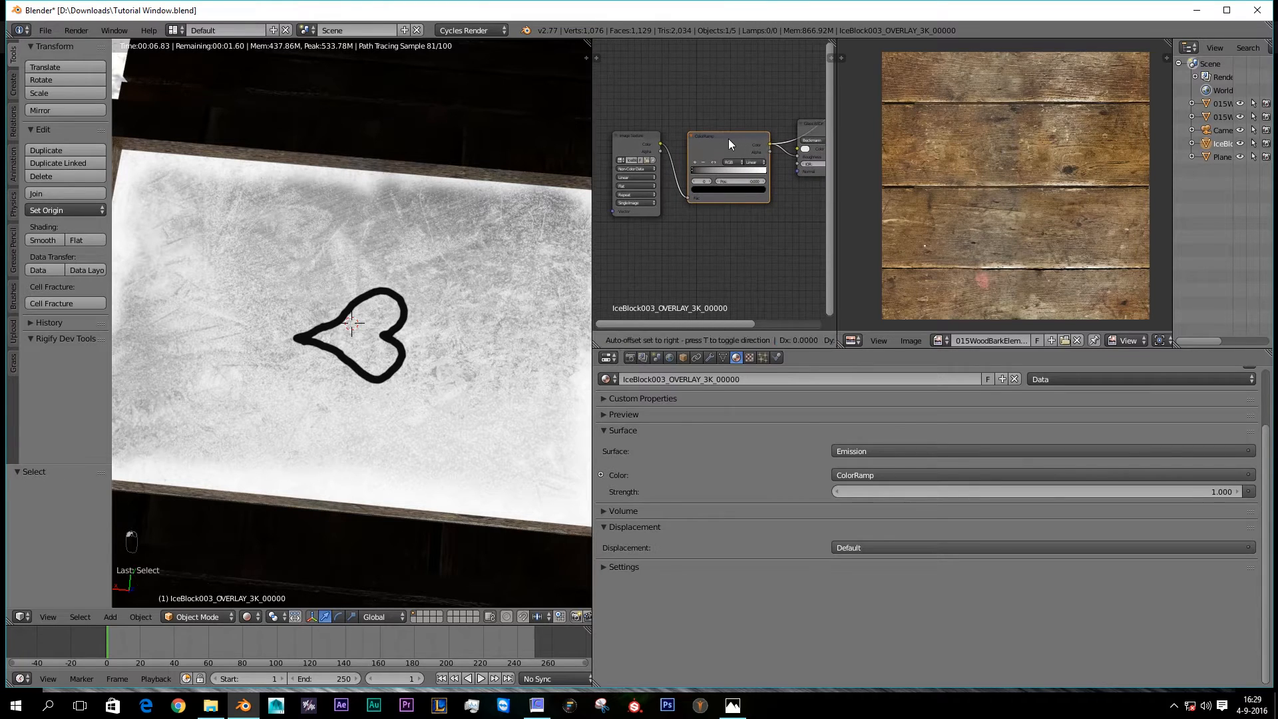
pyautogui.moveTo(728, 139); pyautogui.dragTo(730, 140)
pyautogui.scroll(-7, 751, 158)
pyautogui.scroll(8, 756, 163)
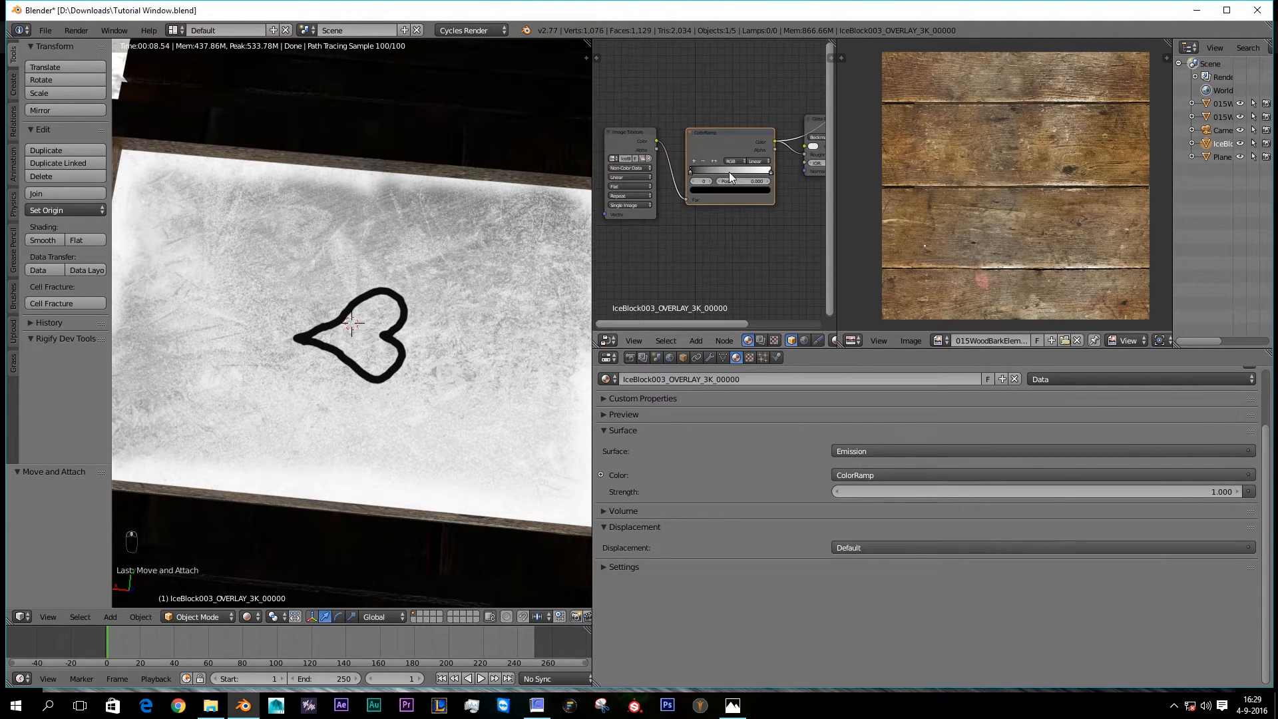
pyautogui.scroll(2, 729, 171)
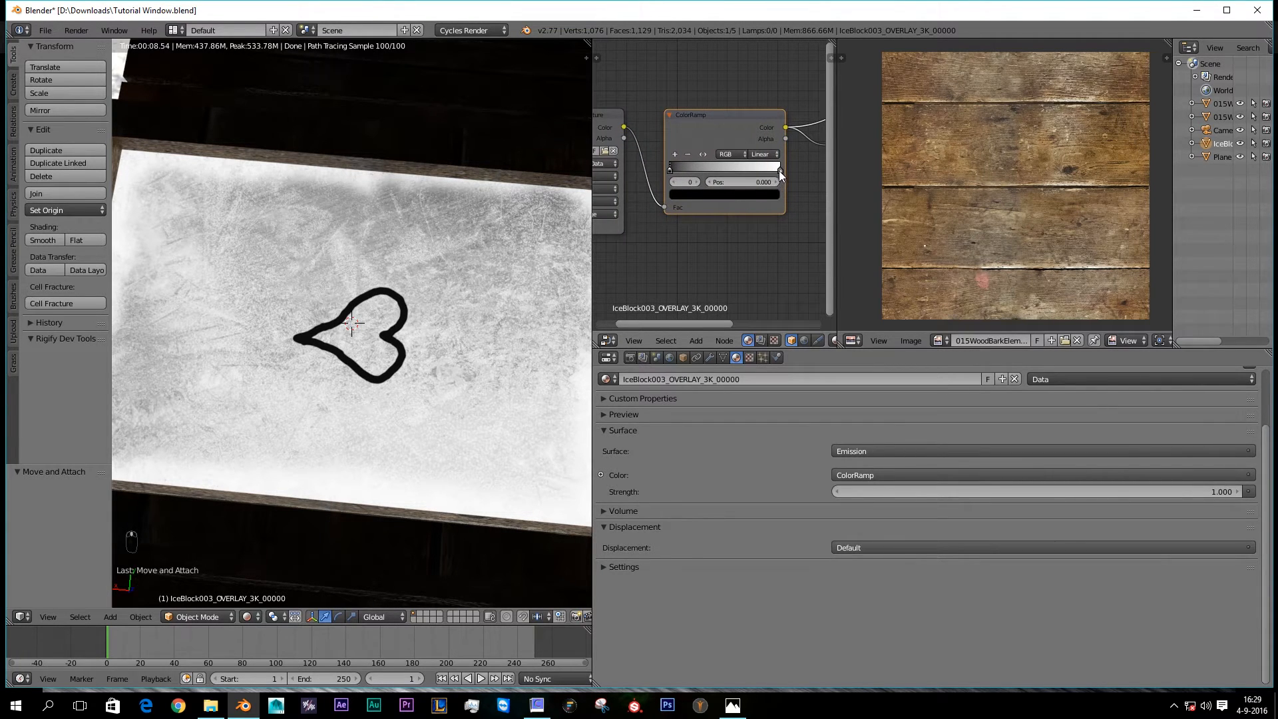
pyautogui.moveTo(779, 171); pyautogui.dragTo(776, 172)
pyautogui.moveTo(670, 169); pyautogui.dragTo(743, 171)
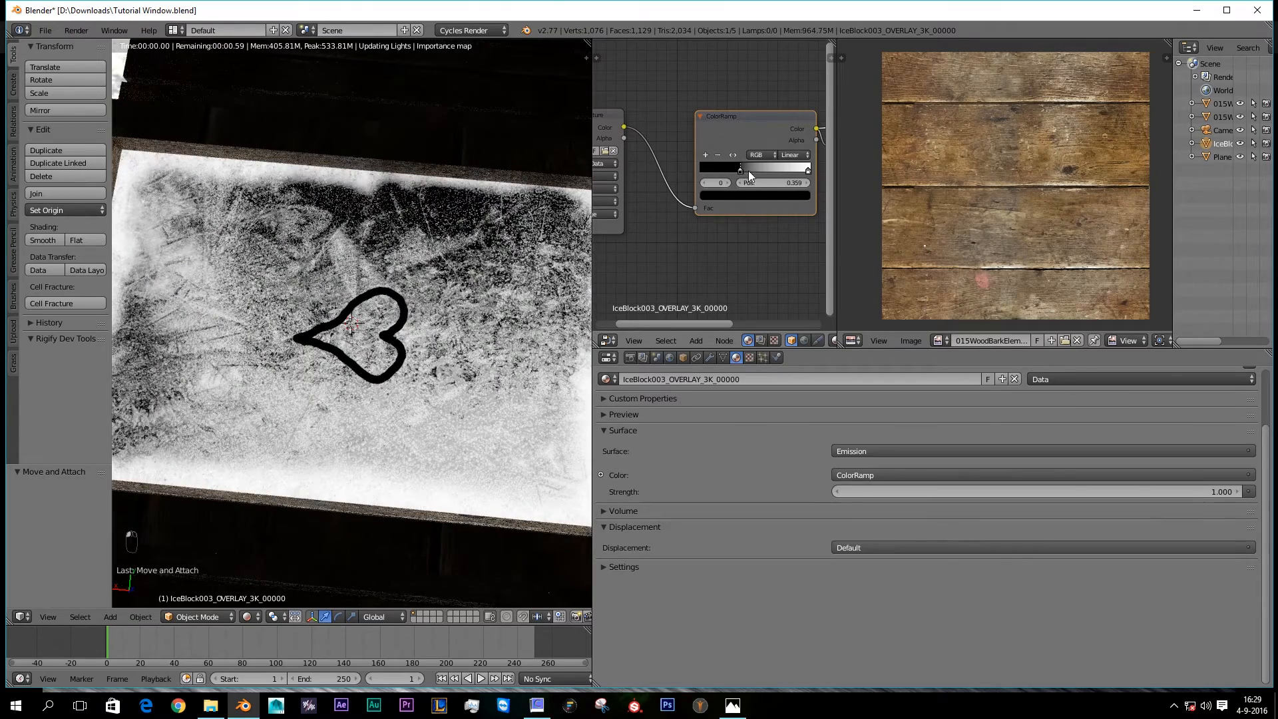
pyautogui.click(810, 172)
# Step: Reconnect the Glass BSDF as the ice pane's surface output and return the viewport to solid shading
pyautogui.scroll(-7, 808, 173)
pyautogui.moveTo(808, 173); pyautogui.dragTo(745, 173, button='middle')
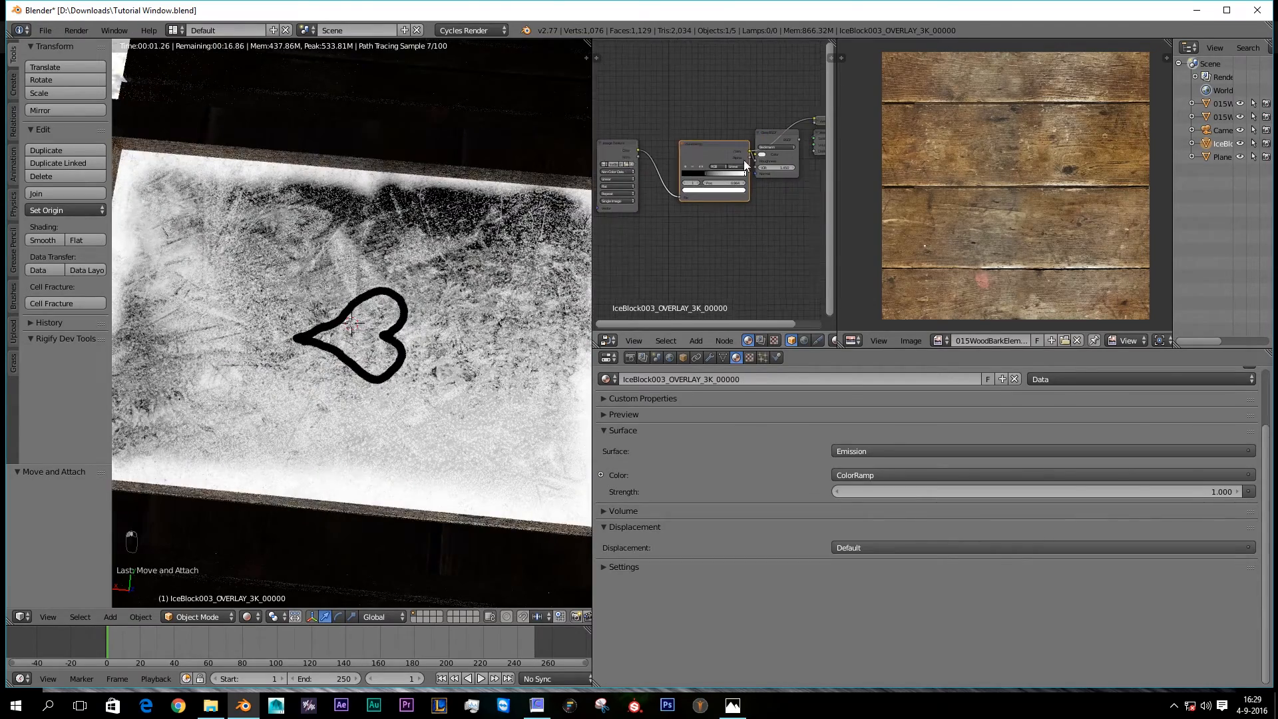
pyautogui.keyDown('ctrl'); pyautogui.keyDown('shift'); pyautogui.click(765, 138); pyautogui.keyUp('shift'); pyautogui.keyUp('ctrl')
pyautogui.moveTo(449, 386); pyautogui.dragTo(430, 429, button='middle')
pyautogui.scroll(-3, 418, 409)
pyautogui.press('z')
pyautogui.press('z')
pyautogui.scroll(-4, 432, 365)
pyautogui.press('z')
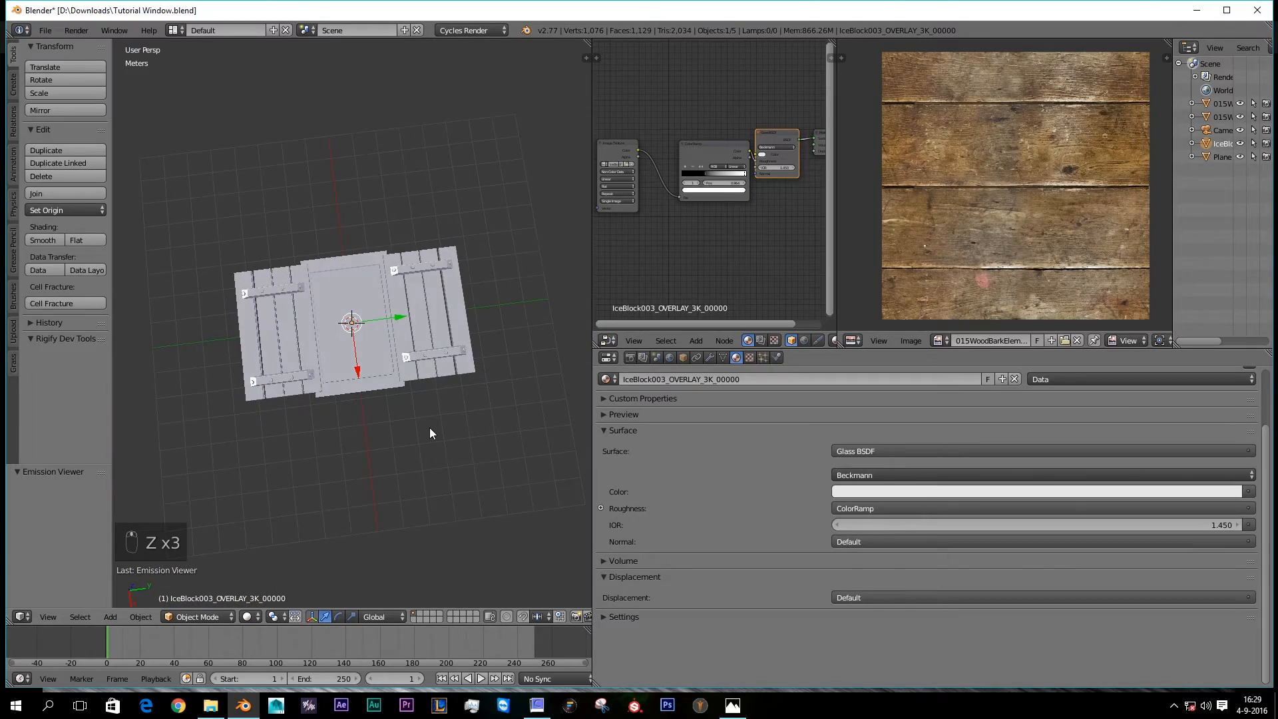
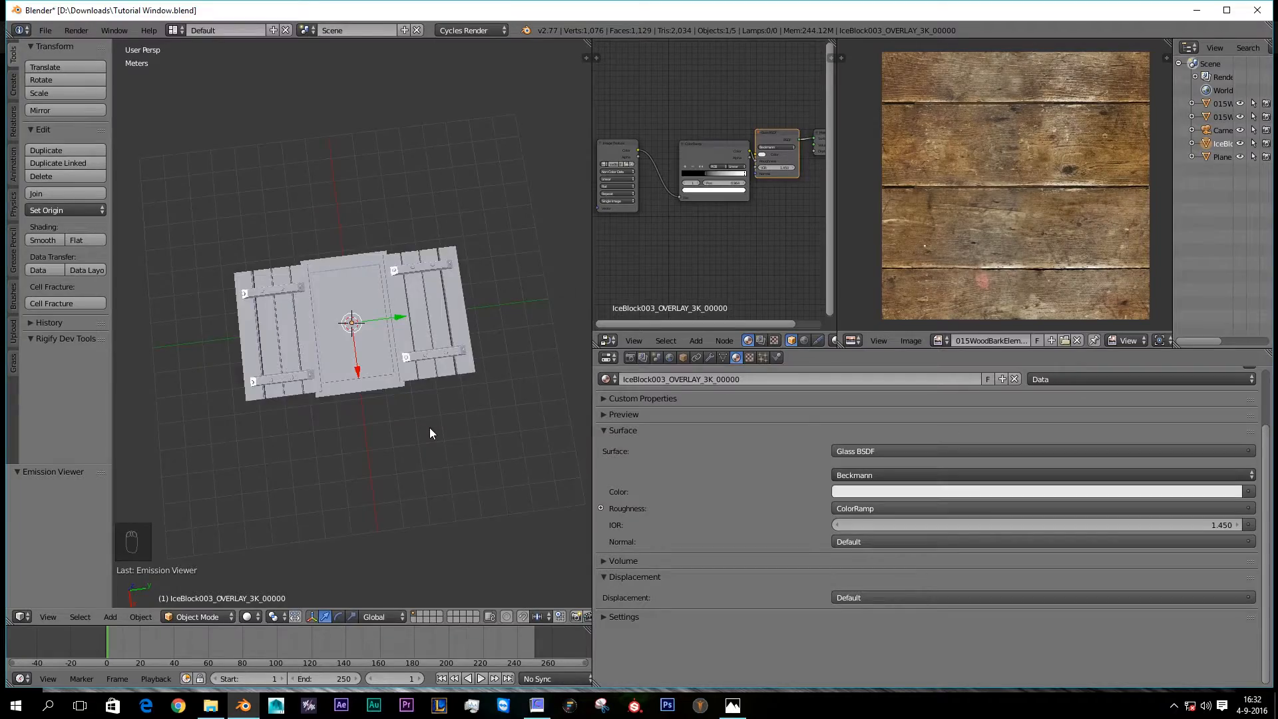
pyautogui.scroll(-6, 430, 429)
pyautogui.scroll(6, 429, 446)
pyautogui.scroll(-4, 402, 433)
pyautogui.moveTo(422, 509); pyautogui.dragTo(449, 502, button='middle')
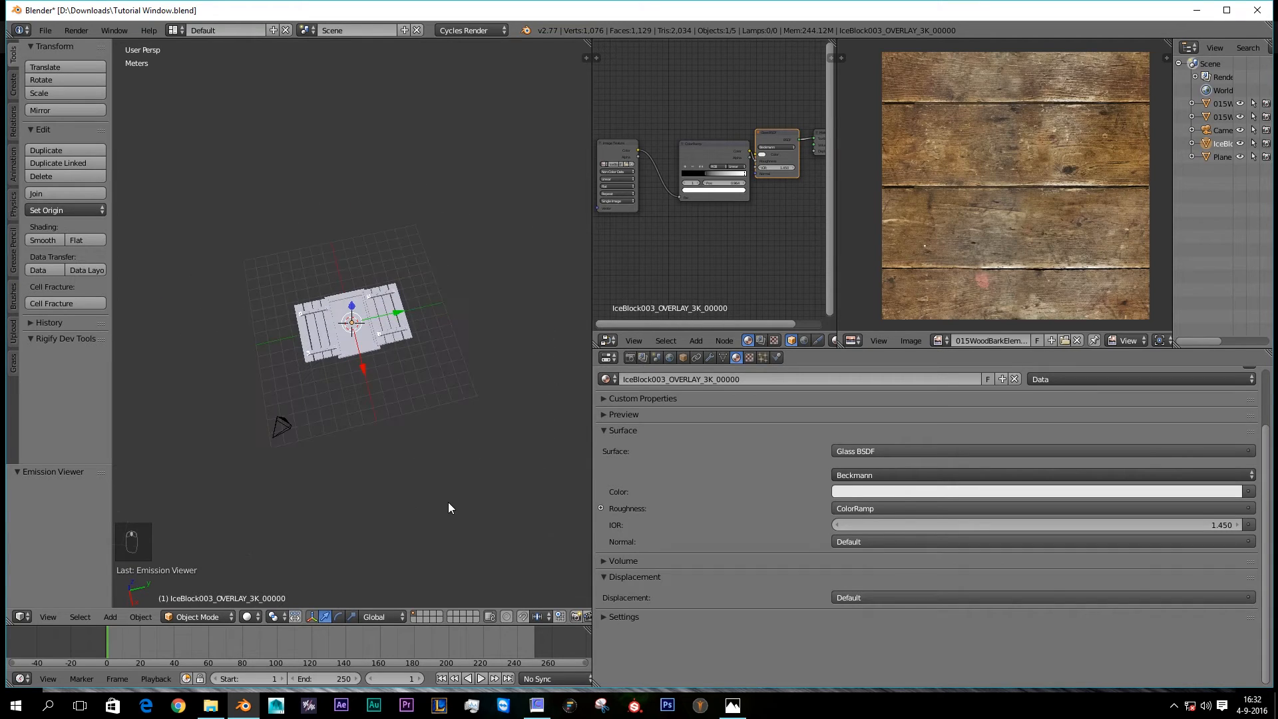
pyautogui.scroll(4, 449, 502)
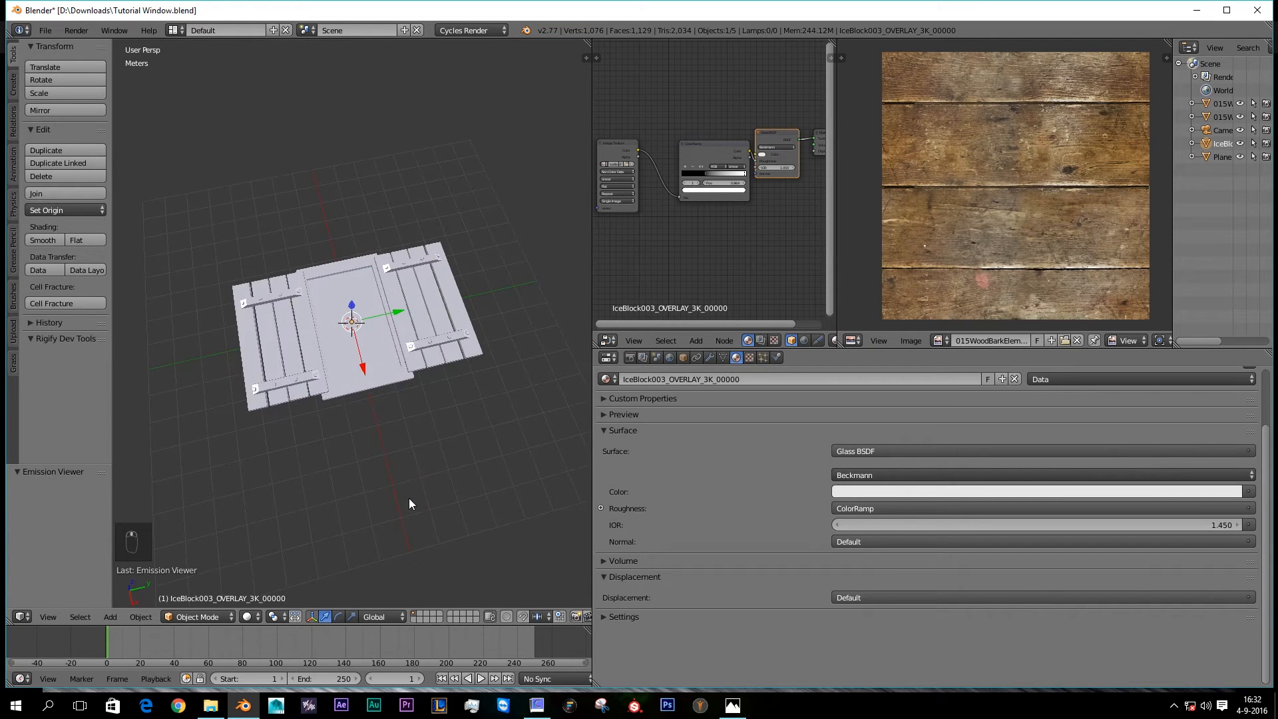
# Step: Import the 001WoodBarkElements color image from the BARK ELEMENTS folder as a plane
pyautogui.click(111, 616)
pyautogui.moveTo(127, 602)
pyautogui.click(193, 601)
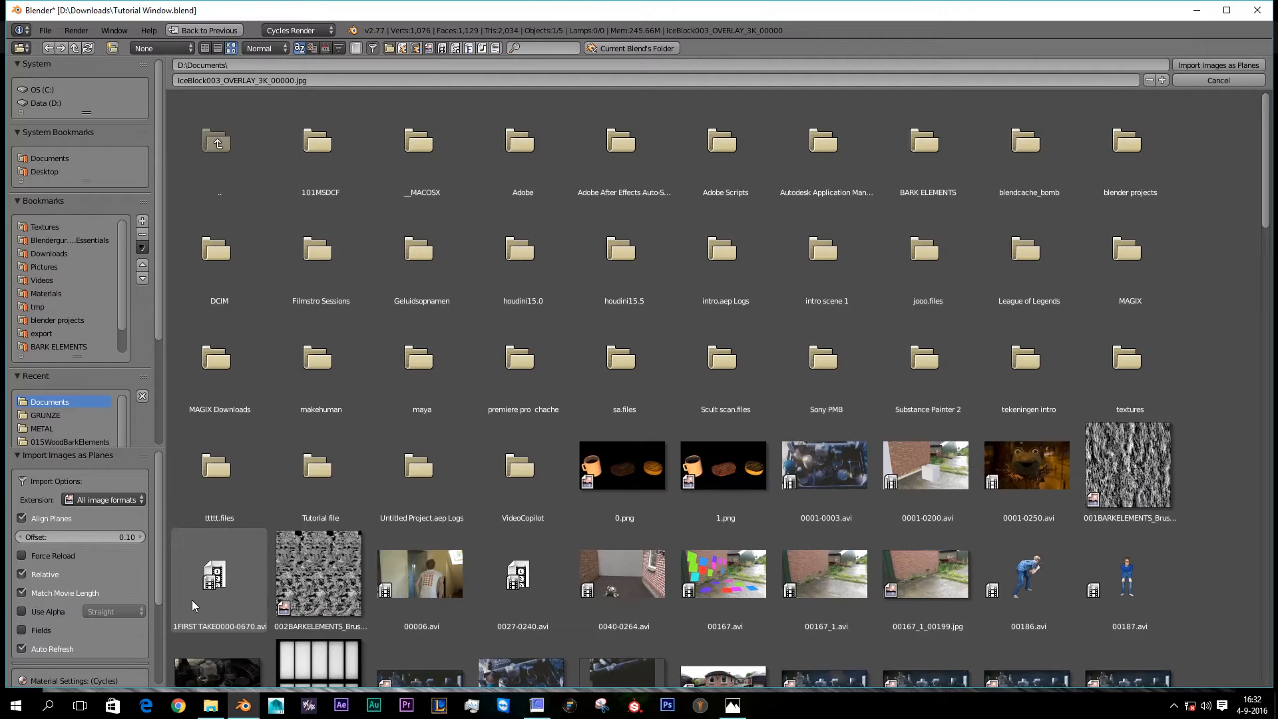
pyautogui.click(46, 347)
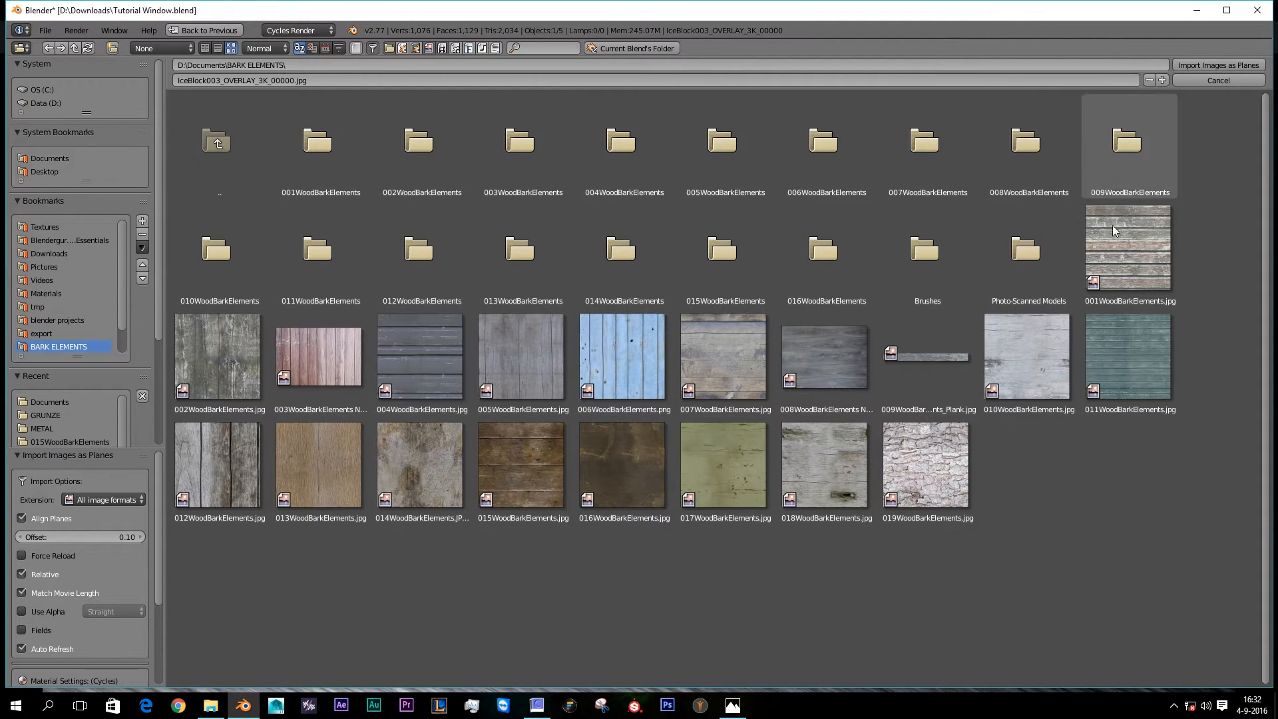
pyautogui.click(338, 190)
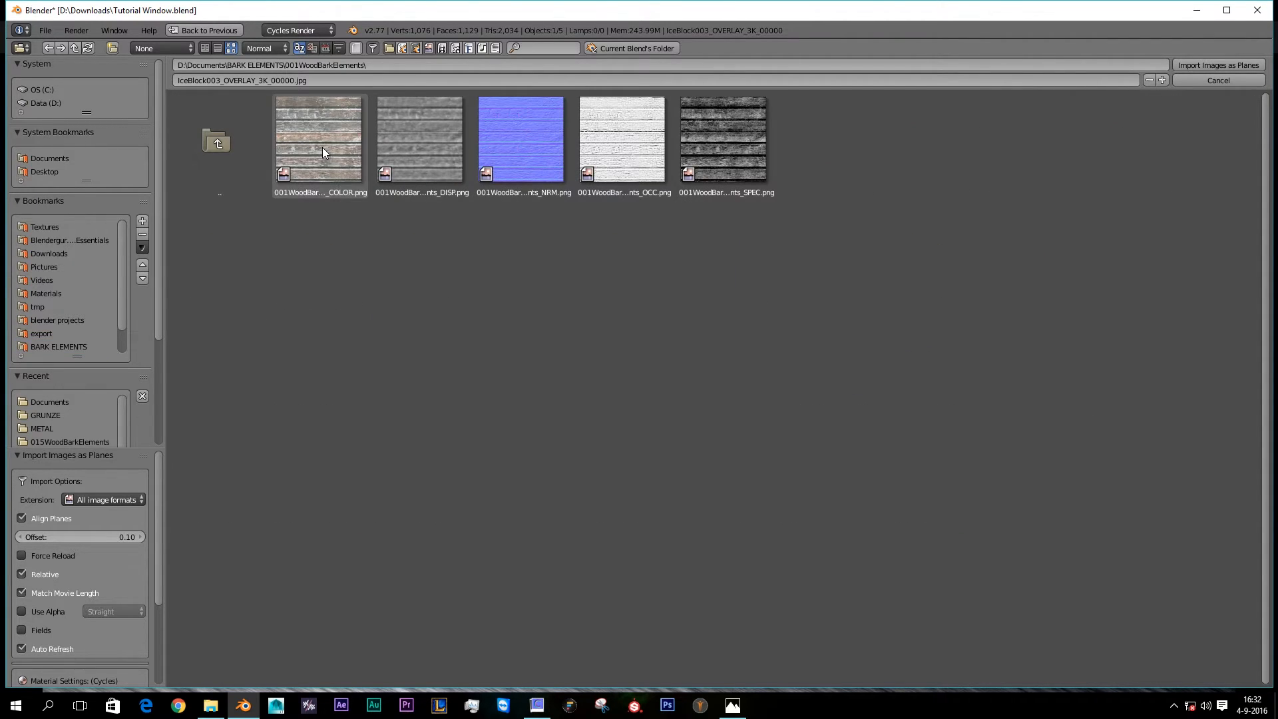
pyautogui.click(322, 147)
pyautogui.doubleClick(342, 176)
# Step: In Edit Mode, scale the imported plane up by about 10.5, then by another 1.14, so it extends beyond the shutters
pyautogui.scroll(4, 393, 350)
pyautogui.moveTo(393, 350); pyautogui.dragTo(460, 526, button='middle')
pyautogui.press('Tab')
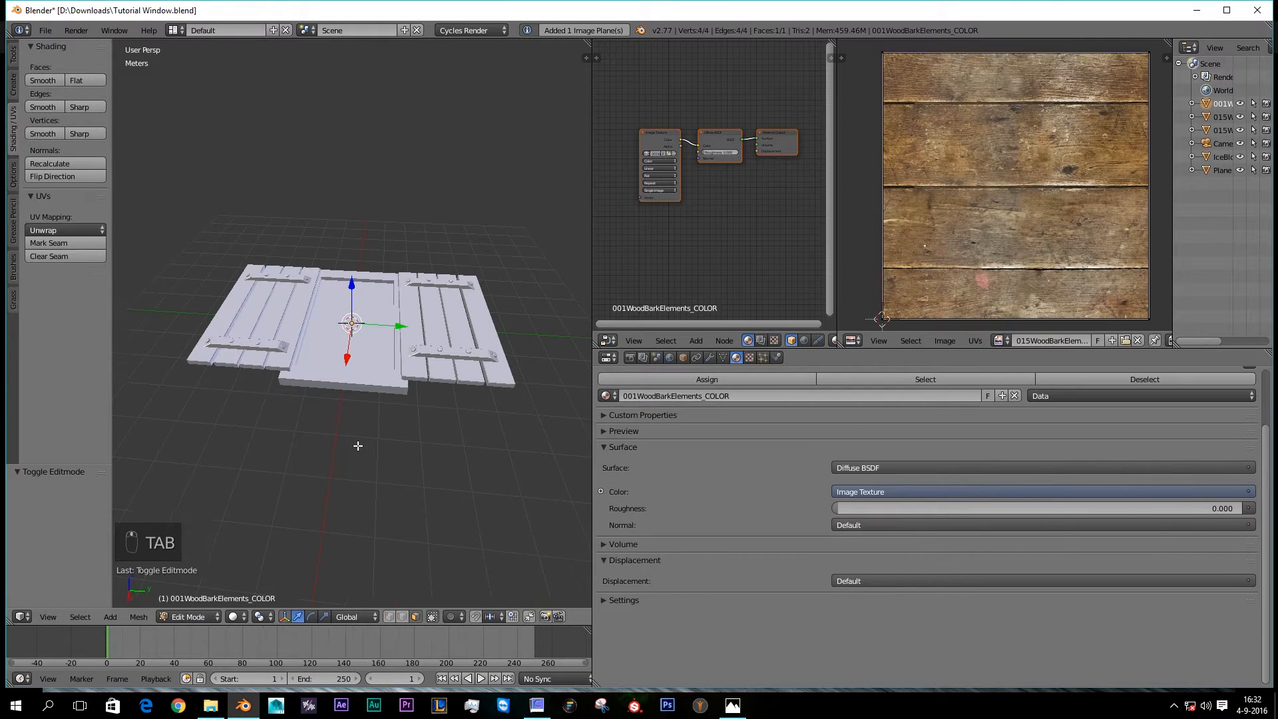
pyautogui.moveTo(358, 451); pyautogui.dragTo(400, 505, button='middle')
pyautogui.press('s')
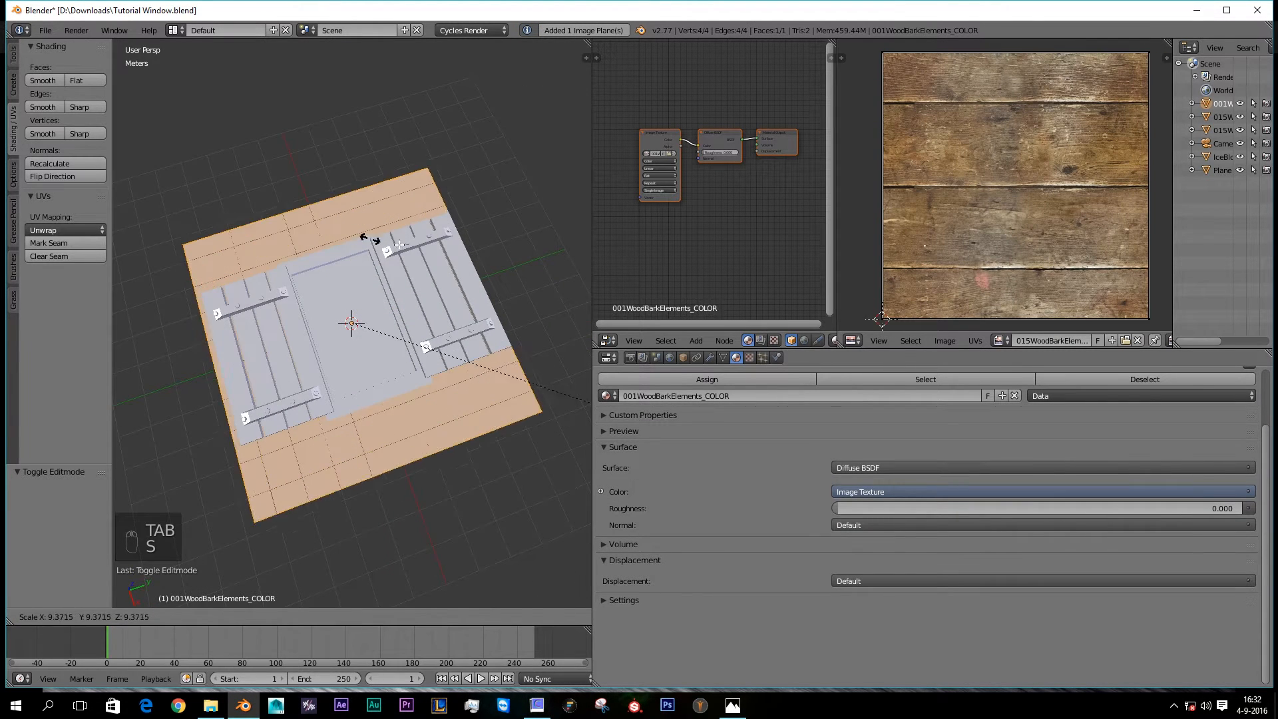
pyautogui.click(878, 479)
pyautogui.scroll(-4, 379, 333)
pyautogui.press('s')
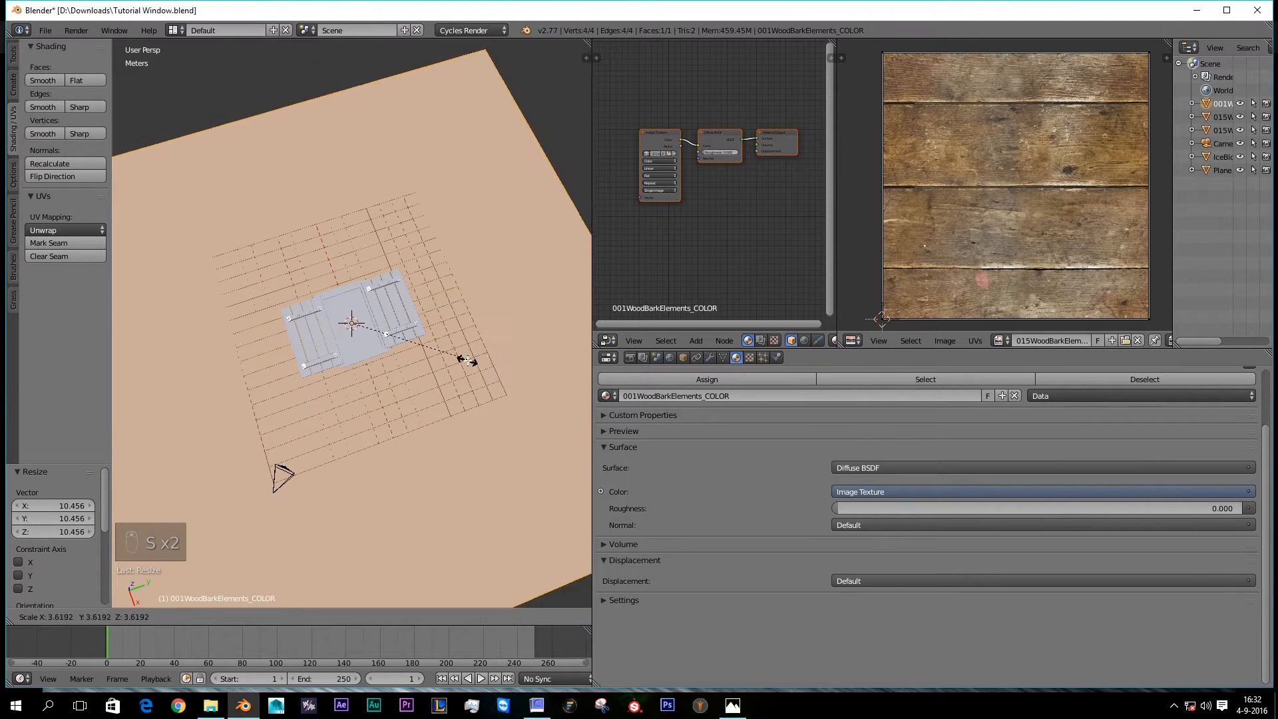
pyautogui.click(373, 356)
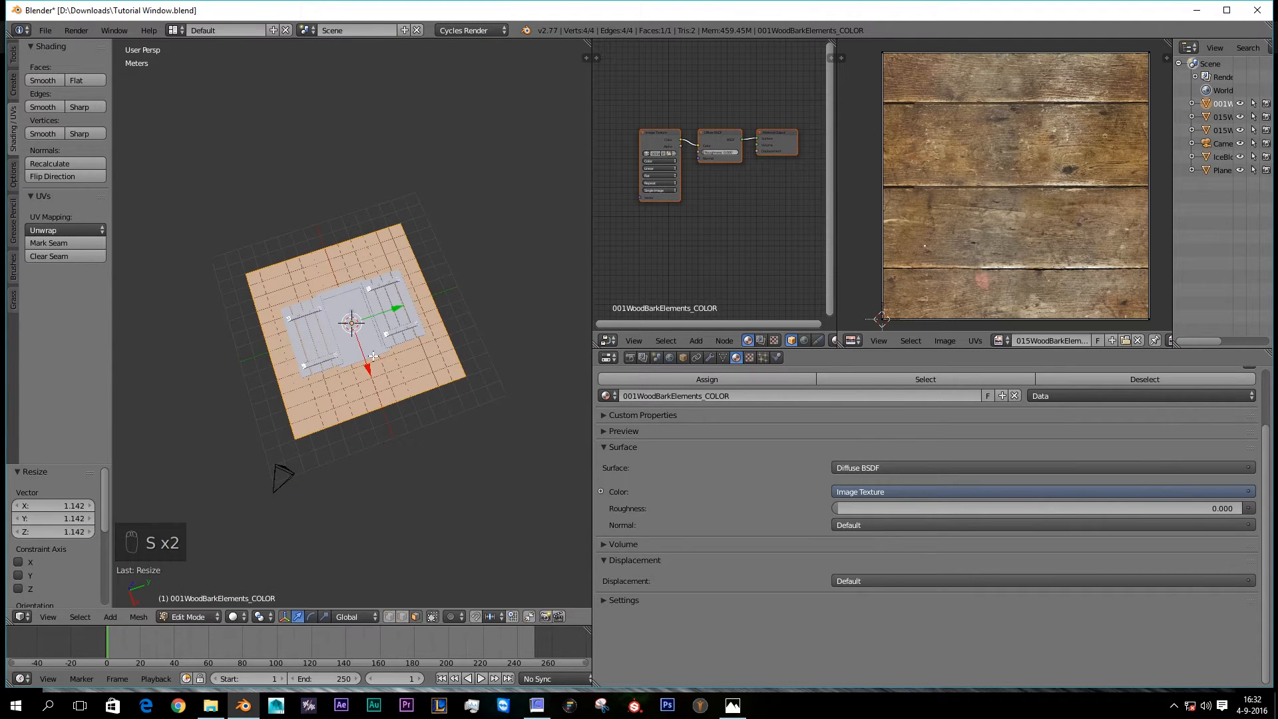
# Step: Scale the wall plane along Y by about 1.43, then by about 0.86
pyautogui.press('s')
pyautogui.press('y')
pyautogui.click(456, 349)
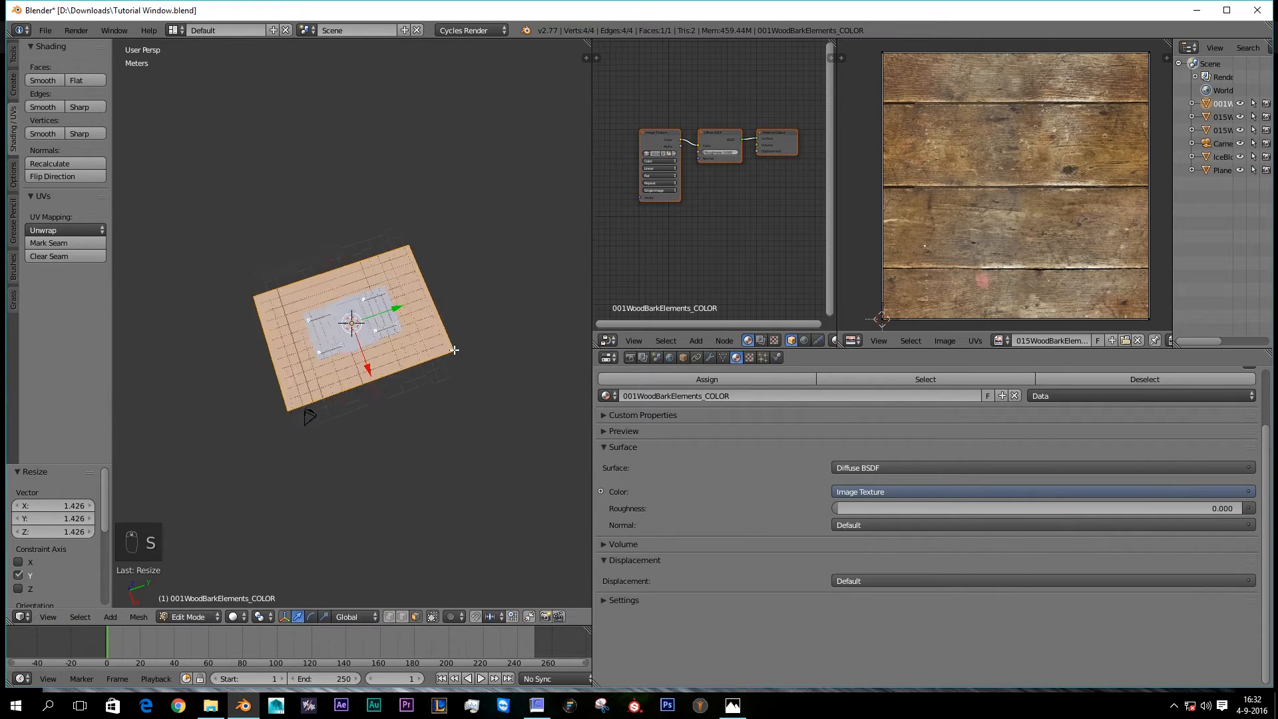
pyautogui.moveTo(456, 349); pyautogui.dragTo(421, 355, button='middle')
pyautogui.press('s')
pyautogui.press('y')
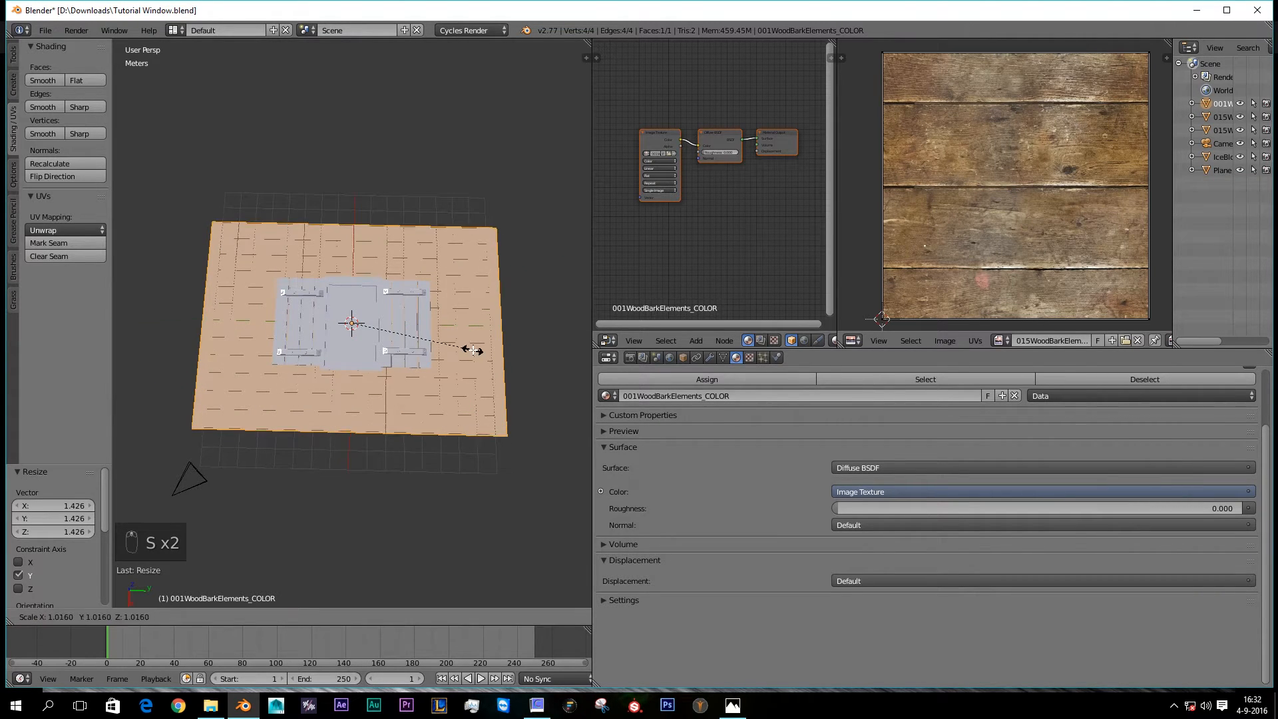
pyautogui.click(454, 349)
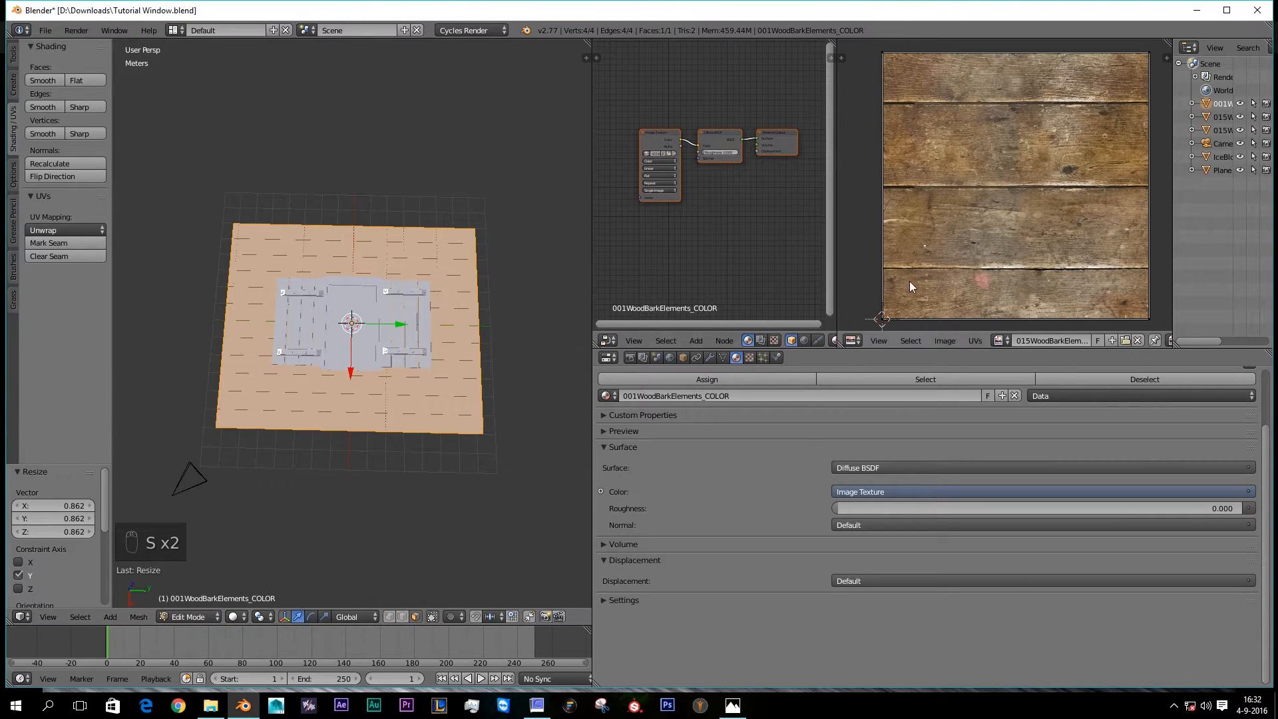
# Step: Show 001WoodBarkElements_COLOR.png behind the wall plane's UVs and set the viewport shading to Material
pyautogui.scroll(-3, 932, 266)
pyautogui.click(998, 340)
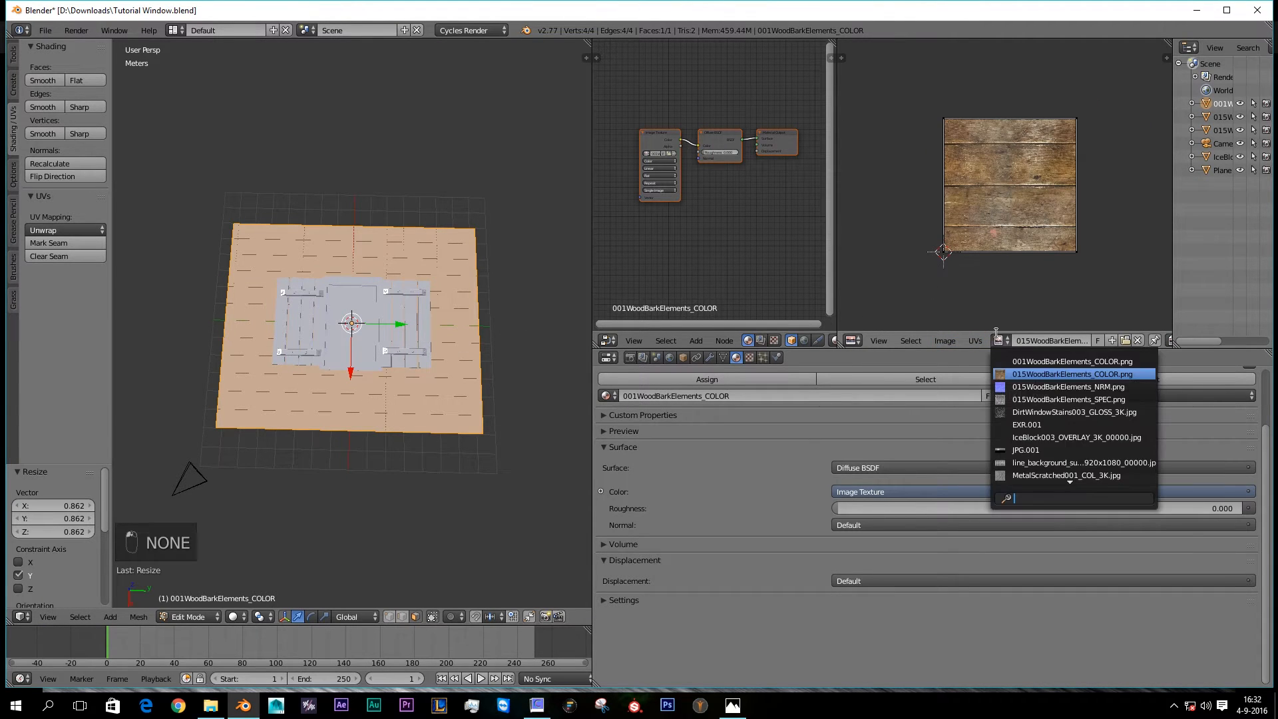
pyautogui.click(1040, 362)
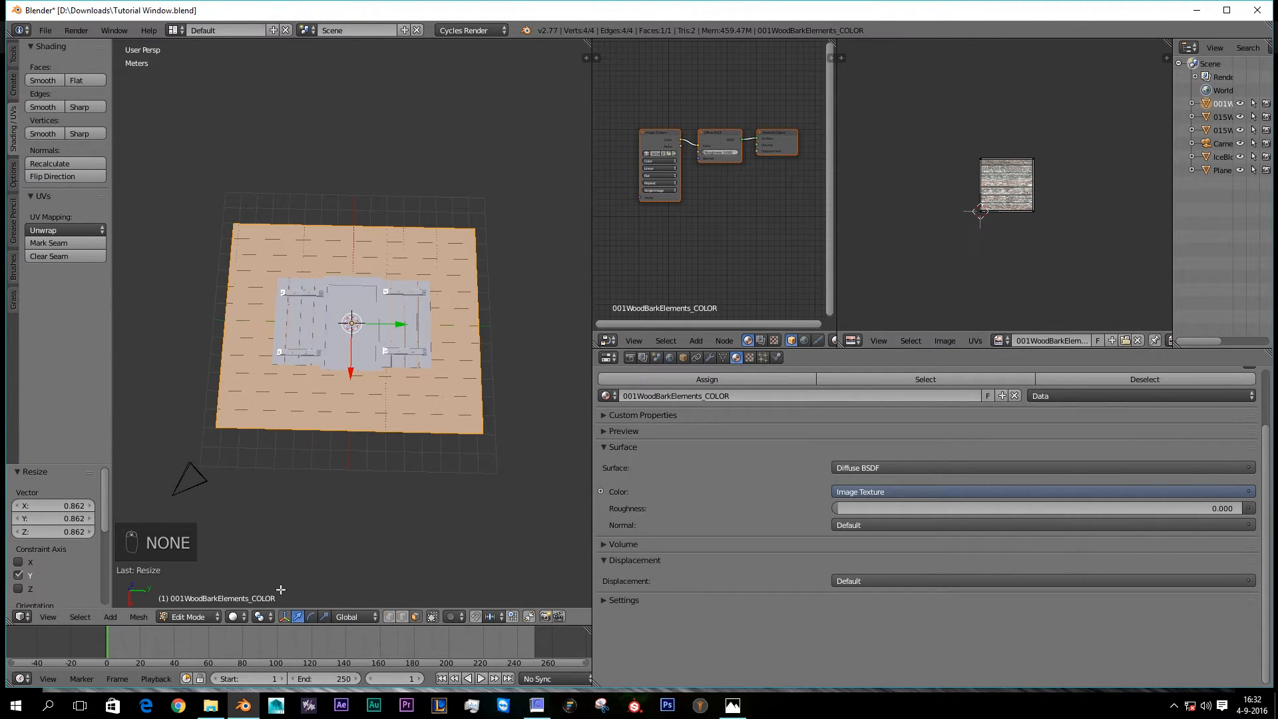
pyautogui.click(236, 618)
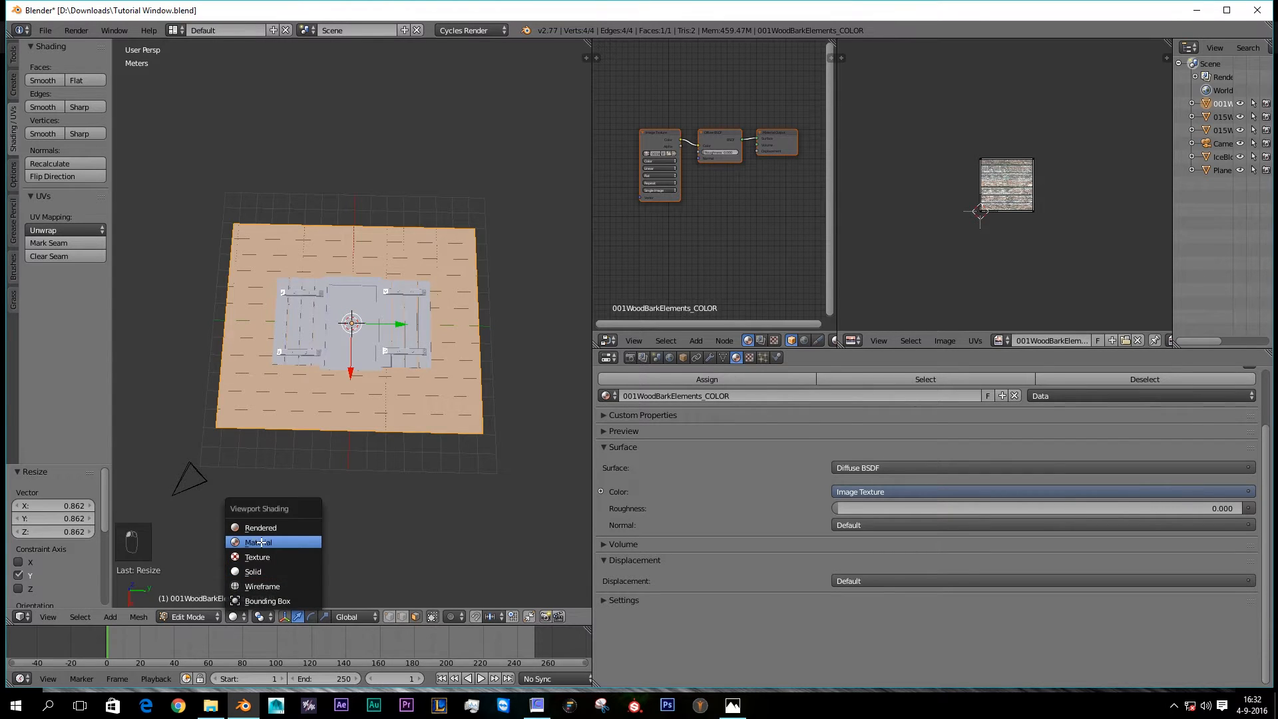
pyautogui.click(261, 543)
# Step: Rotate all of the wall plane's UVs by 90 degrees, then by another 90 degrees so the planks run vertically
pyautogui.scroll(2, 261, 543)
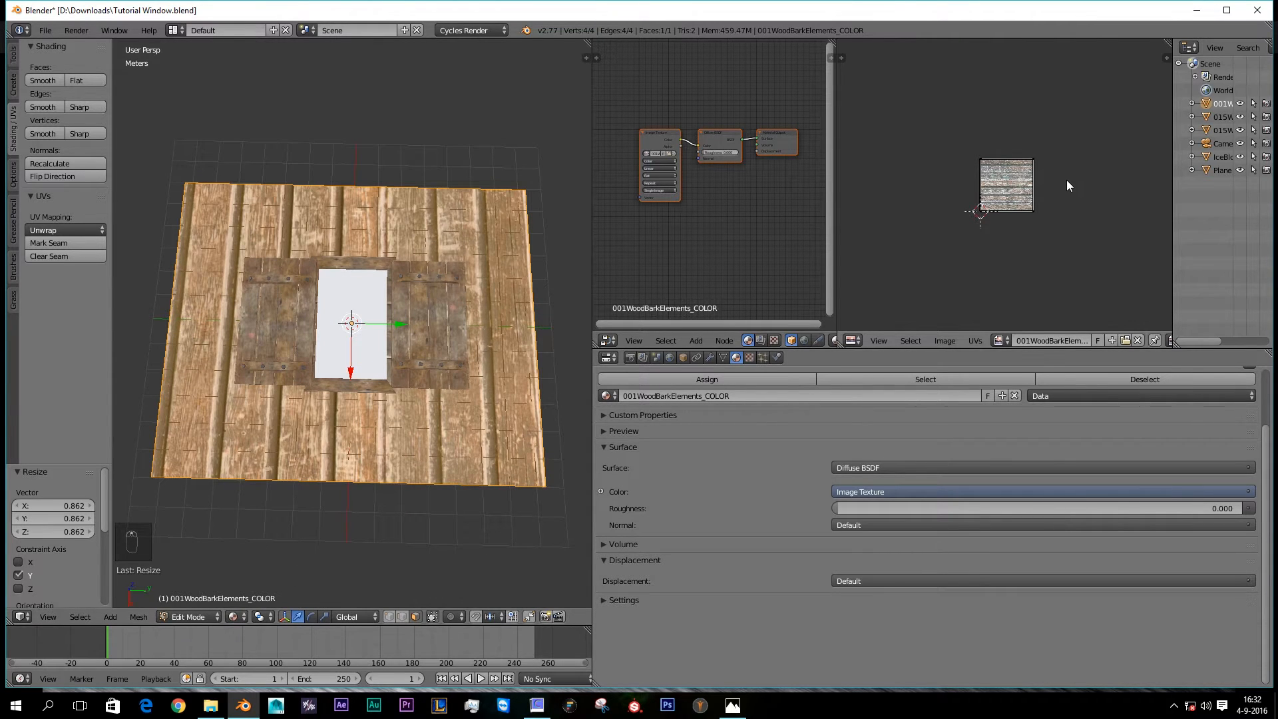
pyautogui.write('ar90')
pyautogui.press('Return')
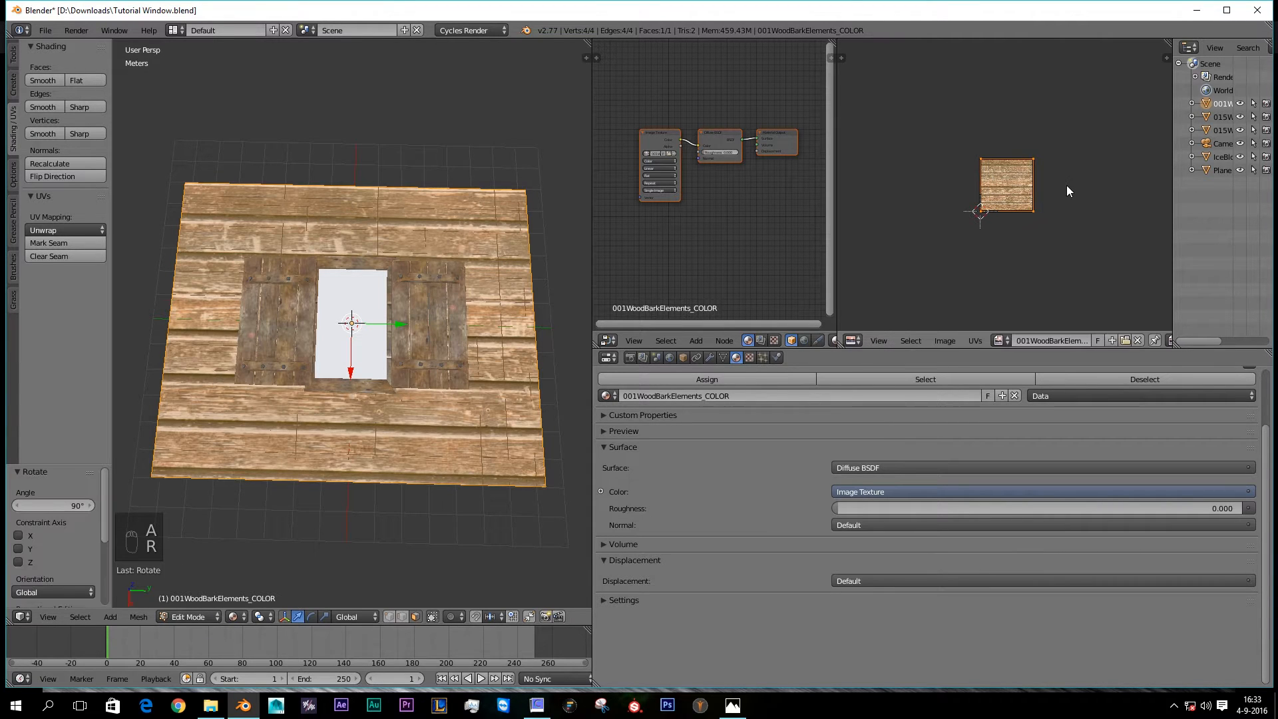
pyautogui.write('r90')
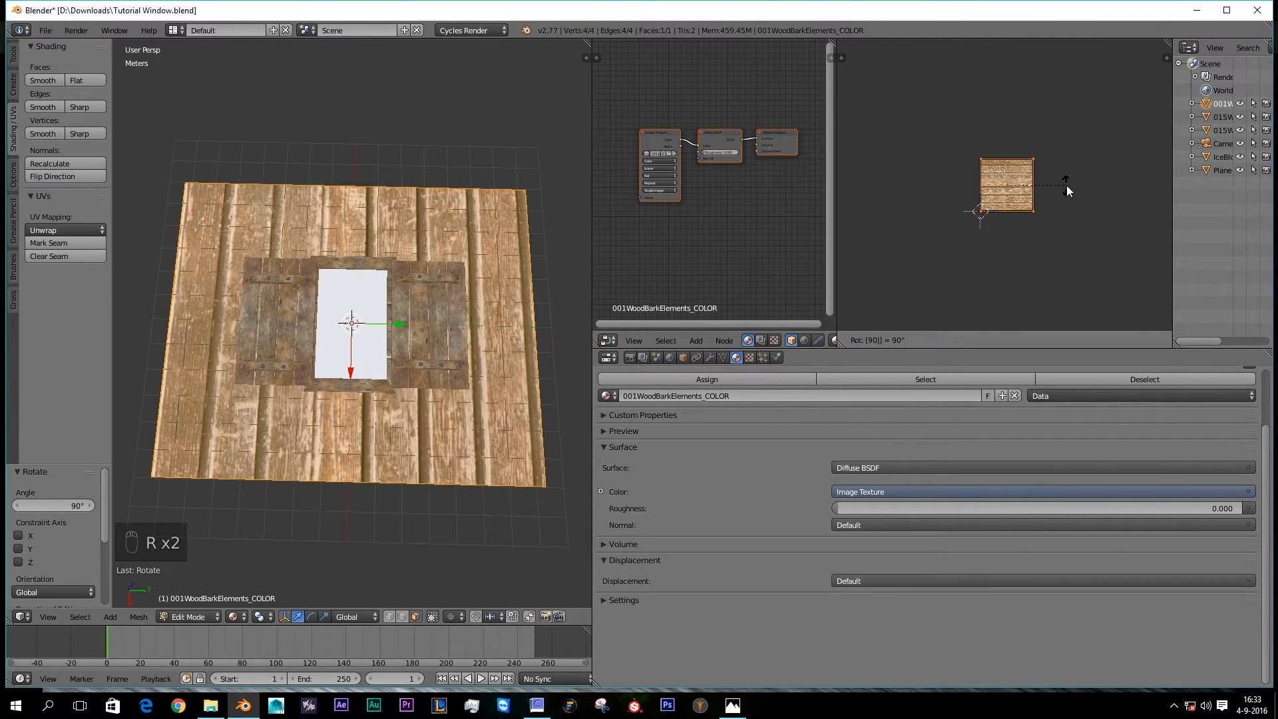
# Step: Scale the wall plane's UVs up by about 2.6, then by about 1.16, and leave Edit Mode
pyautogui.write('s')
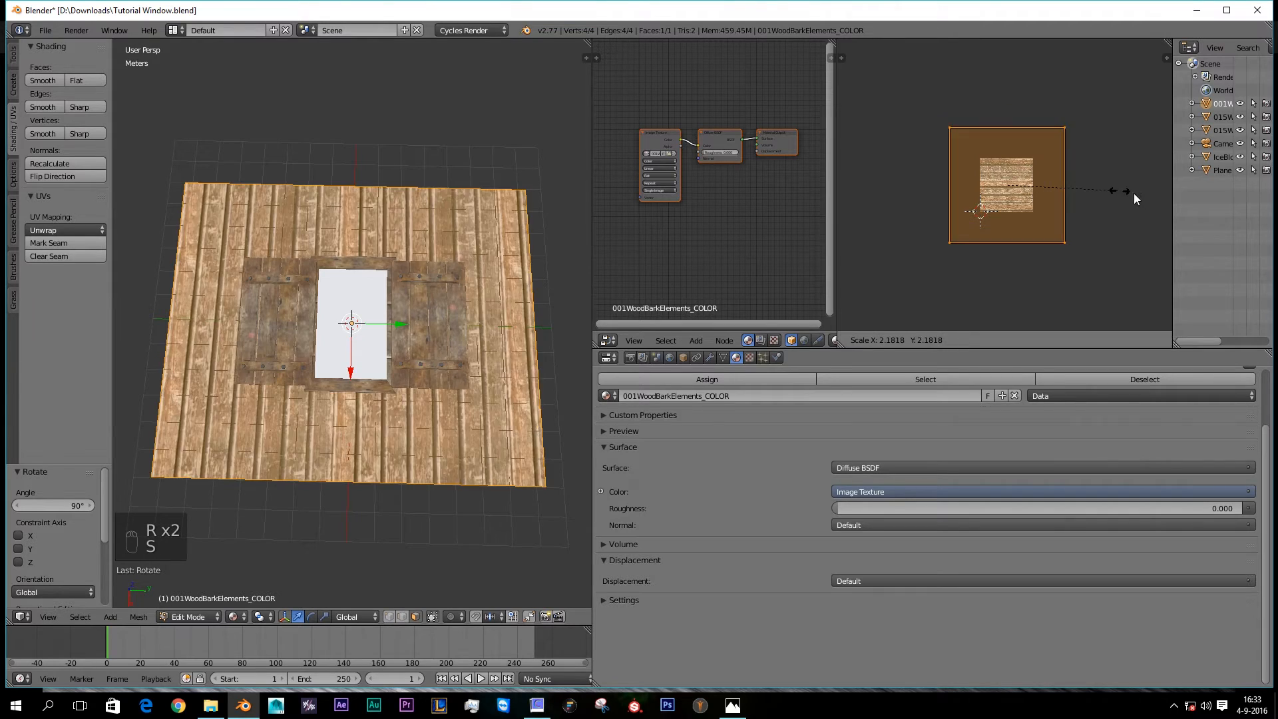
pyautogui.click(1141, 198)
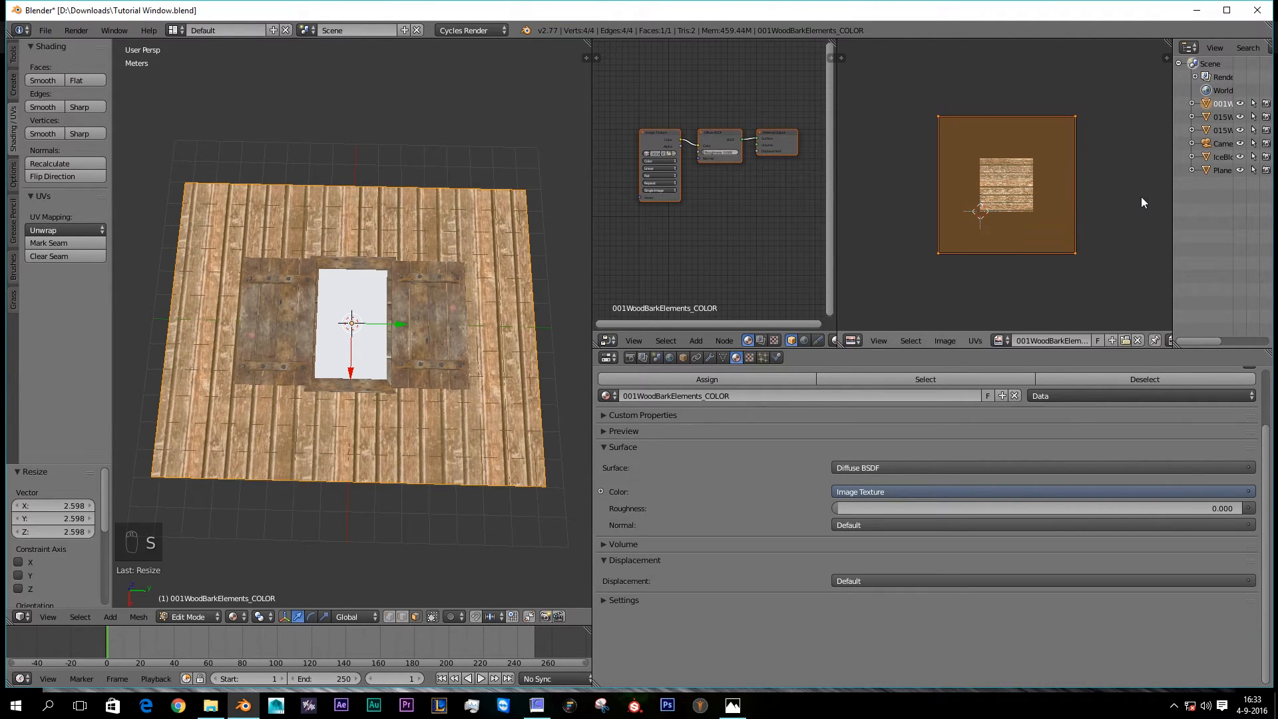
pyautogui.moveTo(510, 398); pyautogui.dragTo(360, 499, button='middle')
pyautogui.scroll(3, 390, 545)
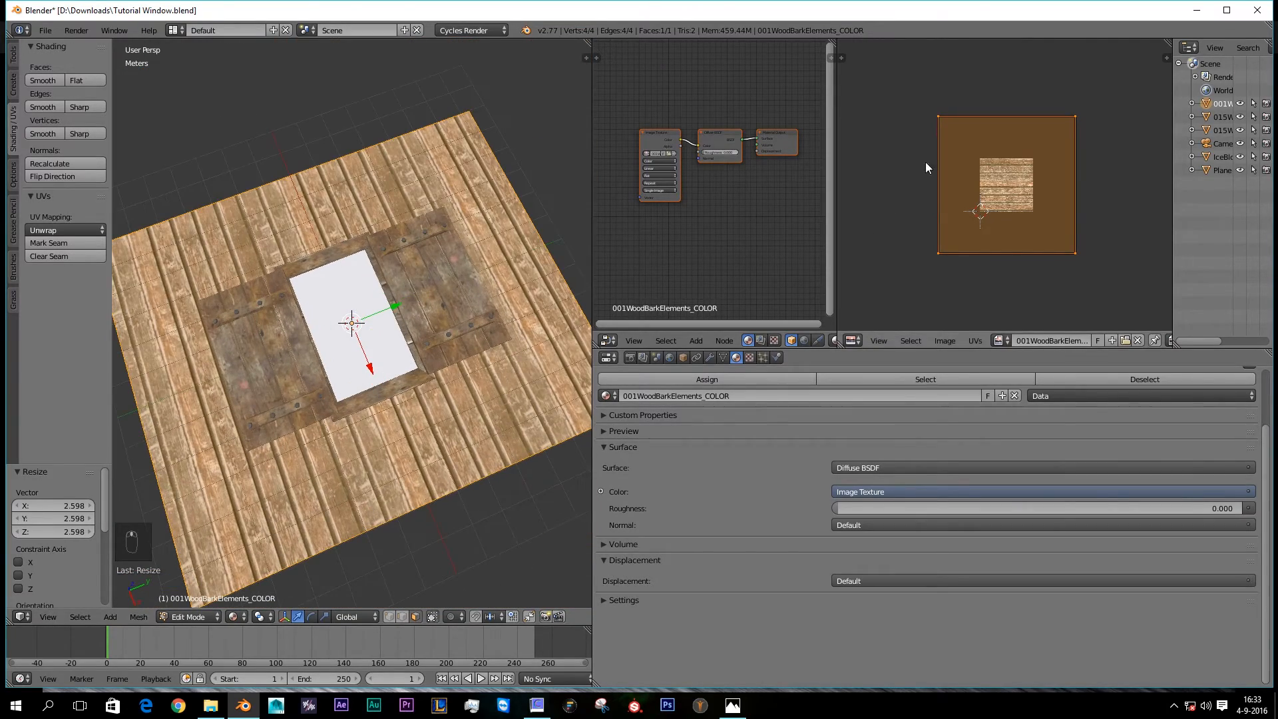
pyautogui.press('s')
pyautogui.click(1093, 231)
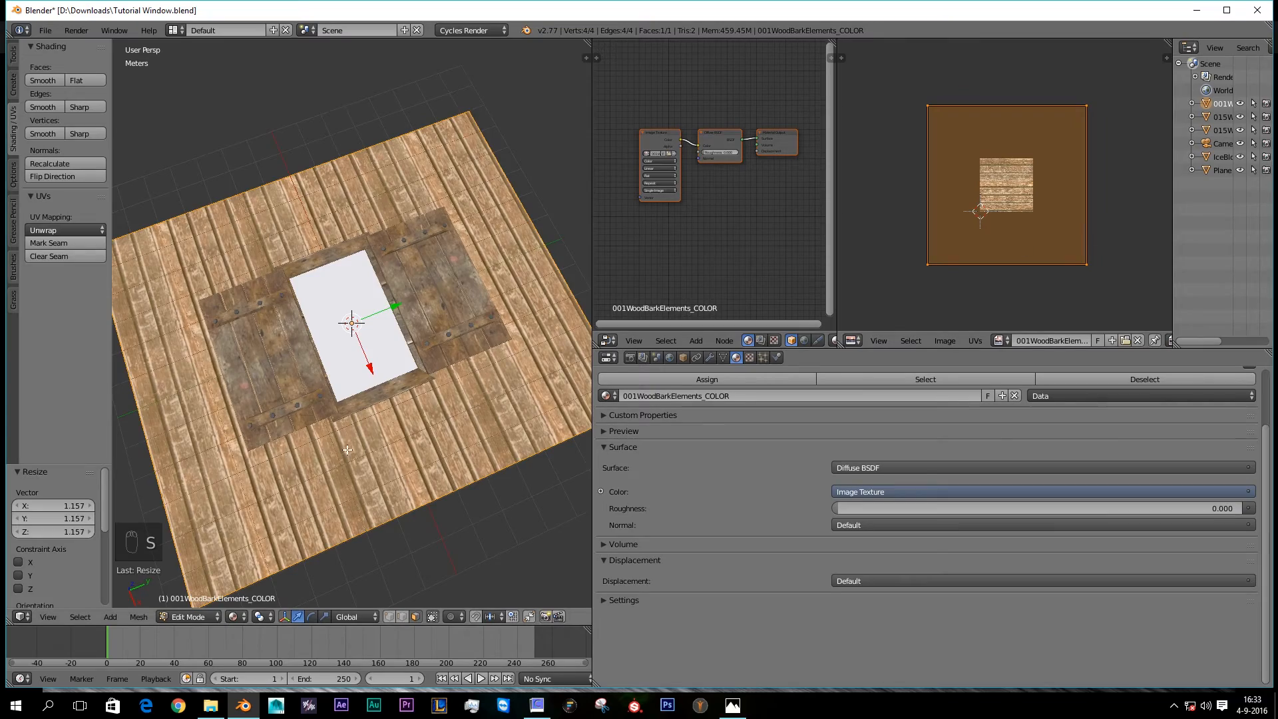
pyautogui.moveTo(286, 399); pyautogui.dragTo(270, 421, button='middle')
pyautogui.scroll(4, 270, 420)
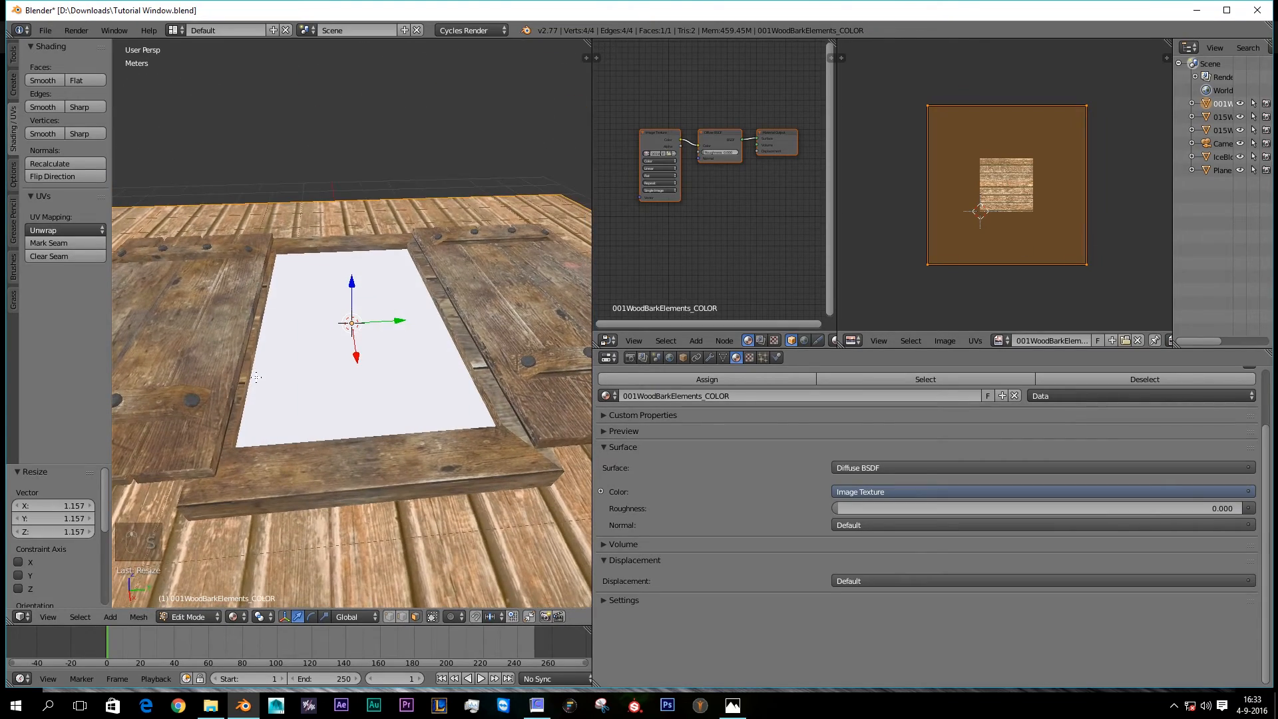
pyautogui.scroll(-6, 256, 378)
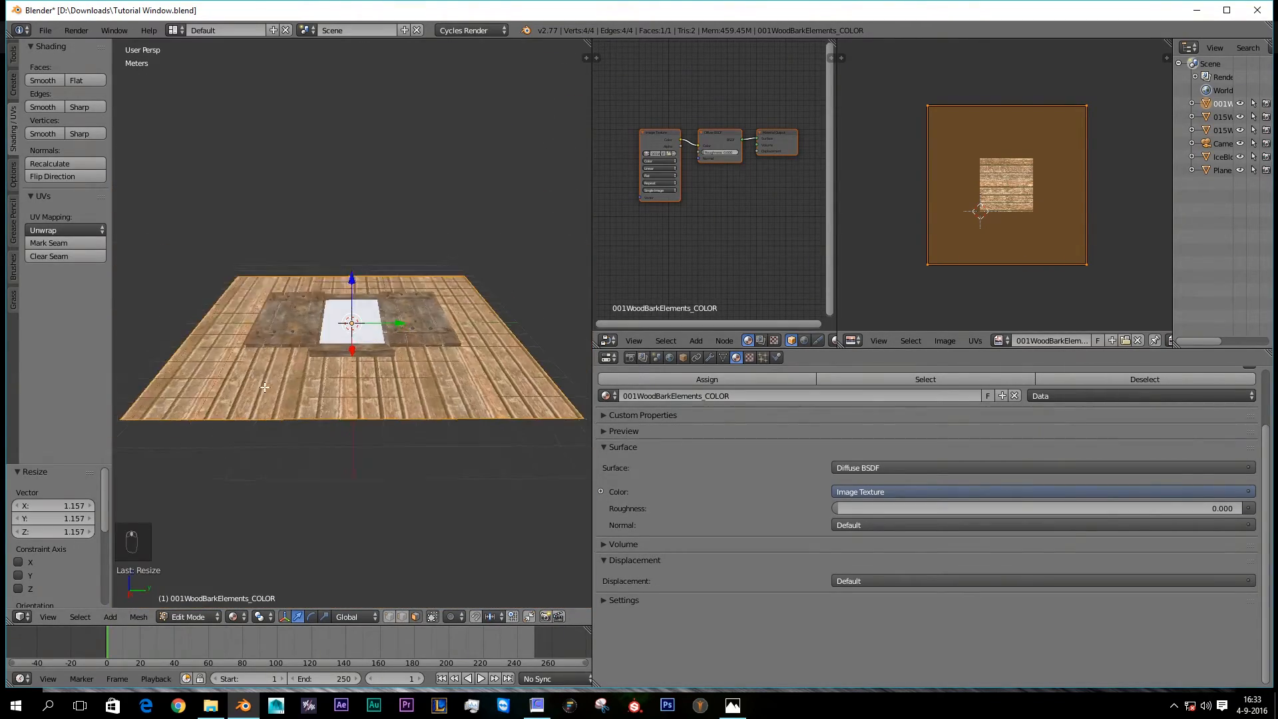
pyautogui.scroll(8, 291, 399)
pyautogui.scroll(-3, 373, 412)
pyautogui.press('Tab')
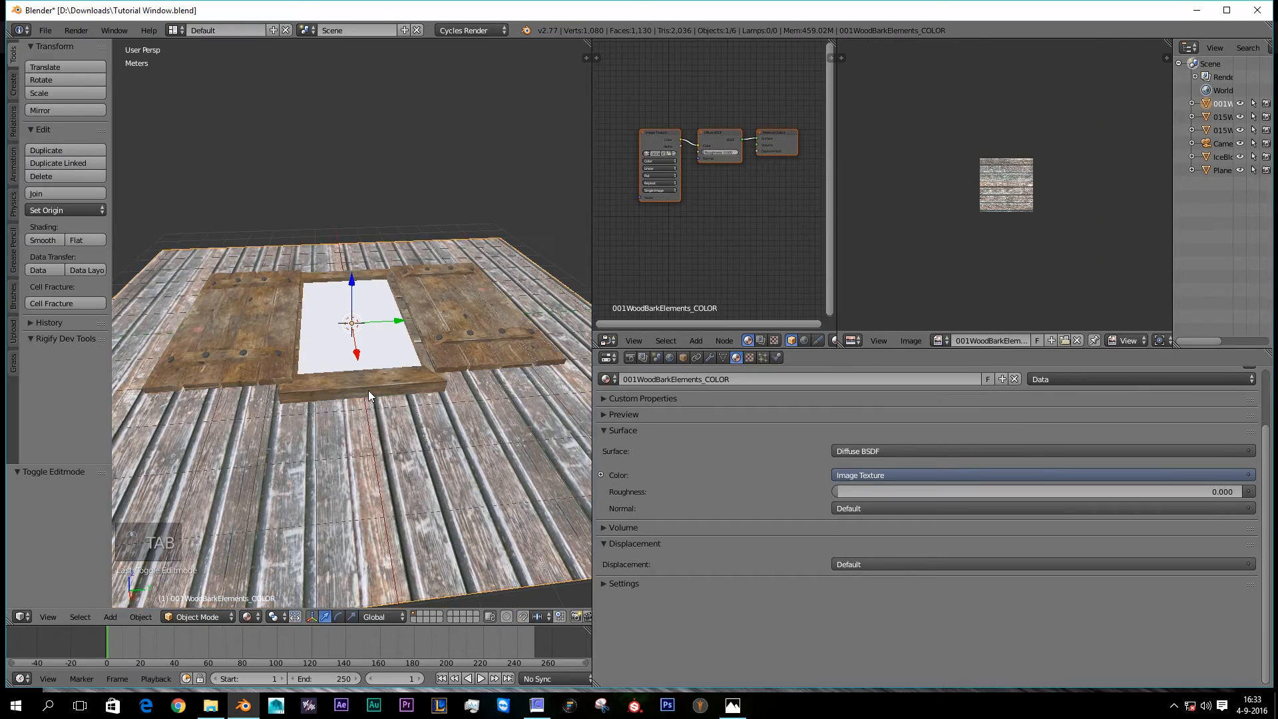
# Step: Bevel all edges of the window frame with one segment and an offset of about 0.035, and leave Edit Mode
pyautogui.rightClick(368, 385)
pyautogui.moveTo(368, 384); pyautogui.dragTo(347, 450, button='middle')
pyautogui.scroll(2, 346, 455)
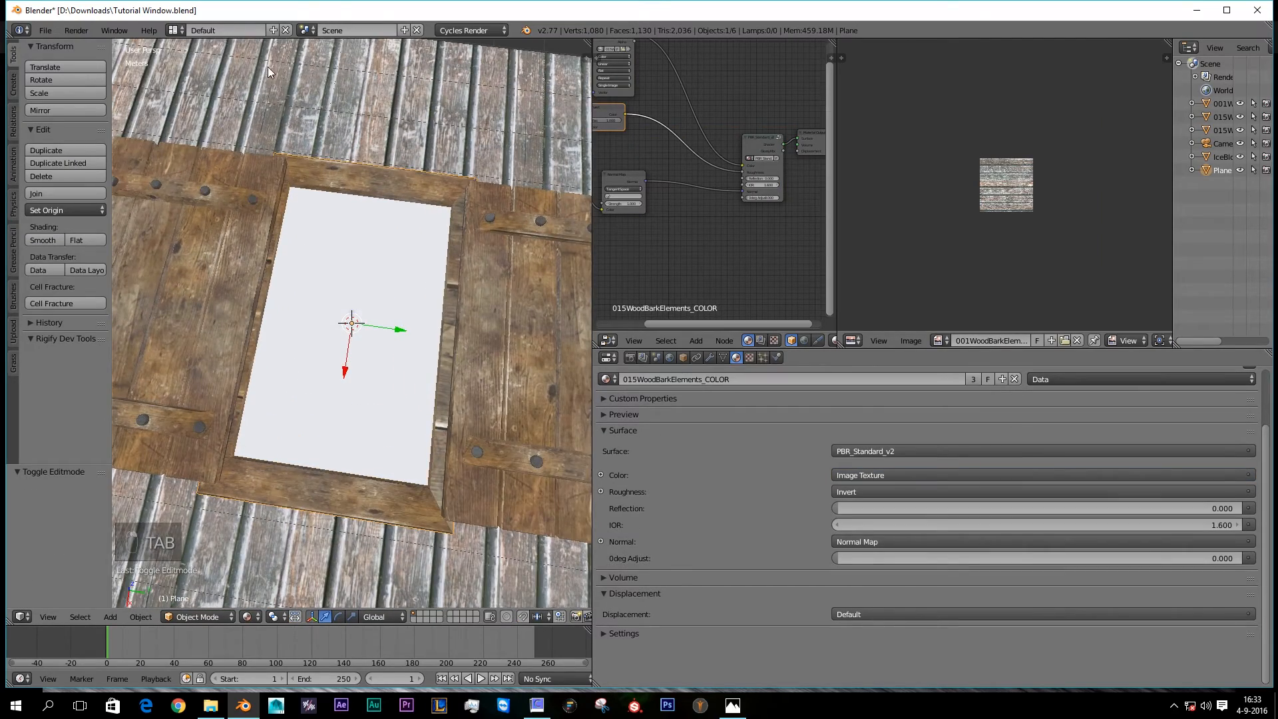
pyautogui.moveTo(293, 217); pyautogui.dragTo(273, 211, button='middle')
pyautogui.press('Tab')
pyautogui.moveTo(341, 314); pyautogui.dragTo(341, 315, button='middle')
pyautogui.press('a')
pyautogui.press('a')
pyautogui.press('a')
pyautogui.press('a')
pyautogui.moveTo(320, 371); pyautogui.dragTo(320, 335, button='middle')
pyautogui.scroll(2, 320, 335)
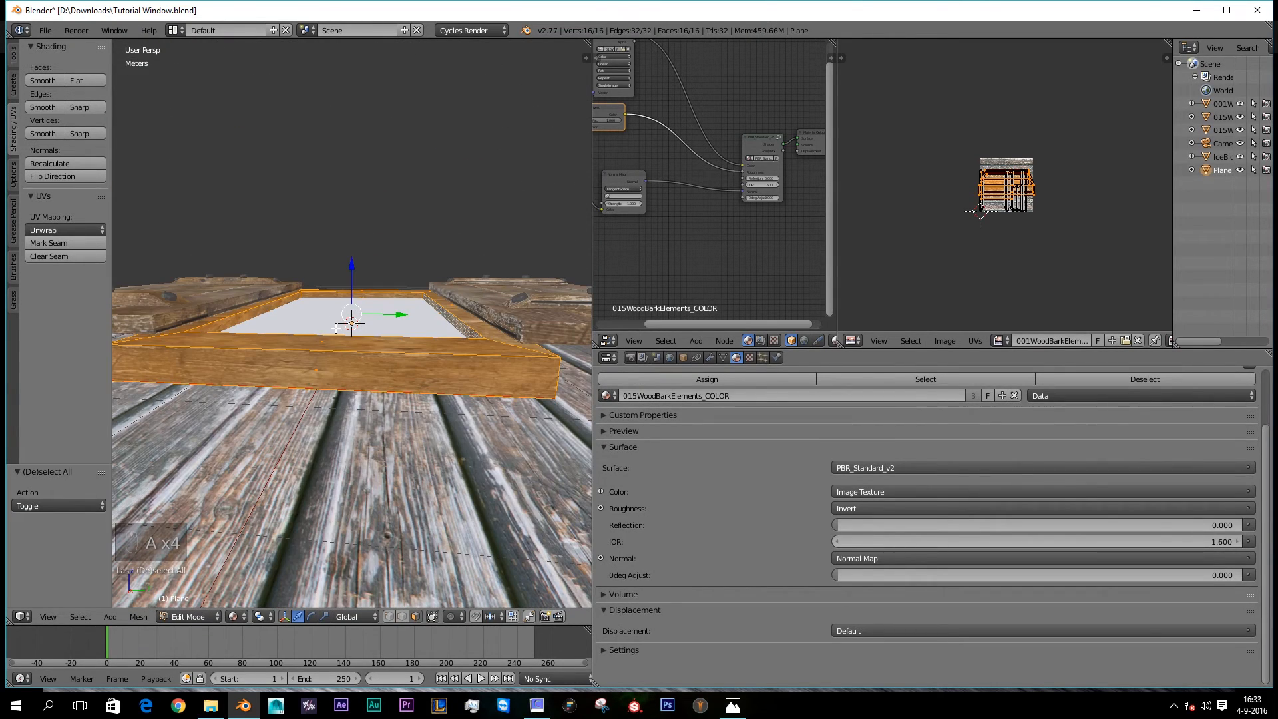
pyautogui.press('w')
pyautogui.click(336, 327)
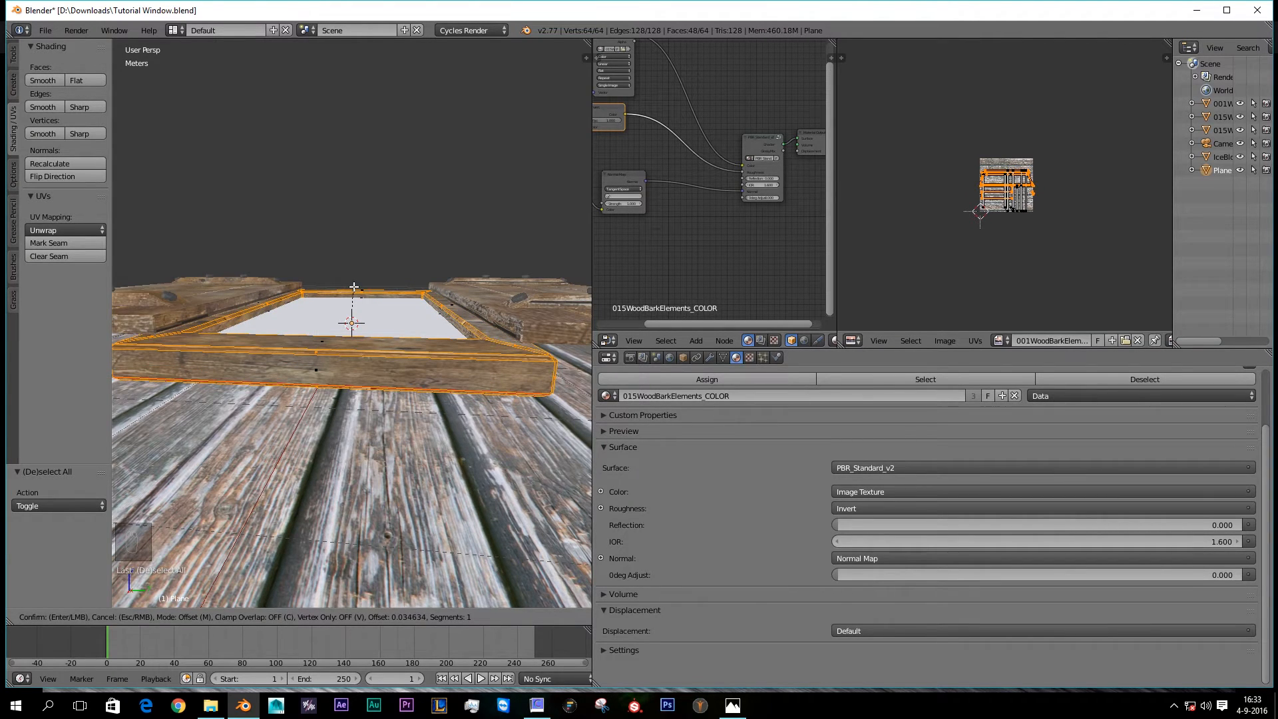
pyautogui.click(354, 288)
pyautogui.moveTo(353, 313); pyautogui.dragTo(367, 363, button='middle')
pyautogui.press('Tab')
# Step: Preview the window and wall in Rendered shading, and return the viewport to Solid
pyautogui.hotkey('shift', 'z')
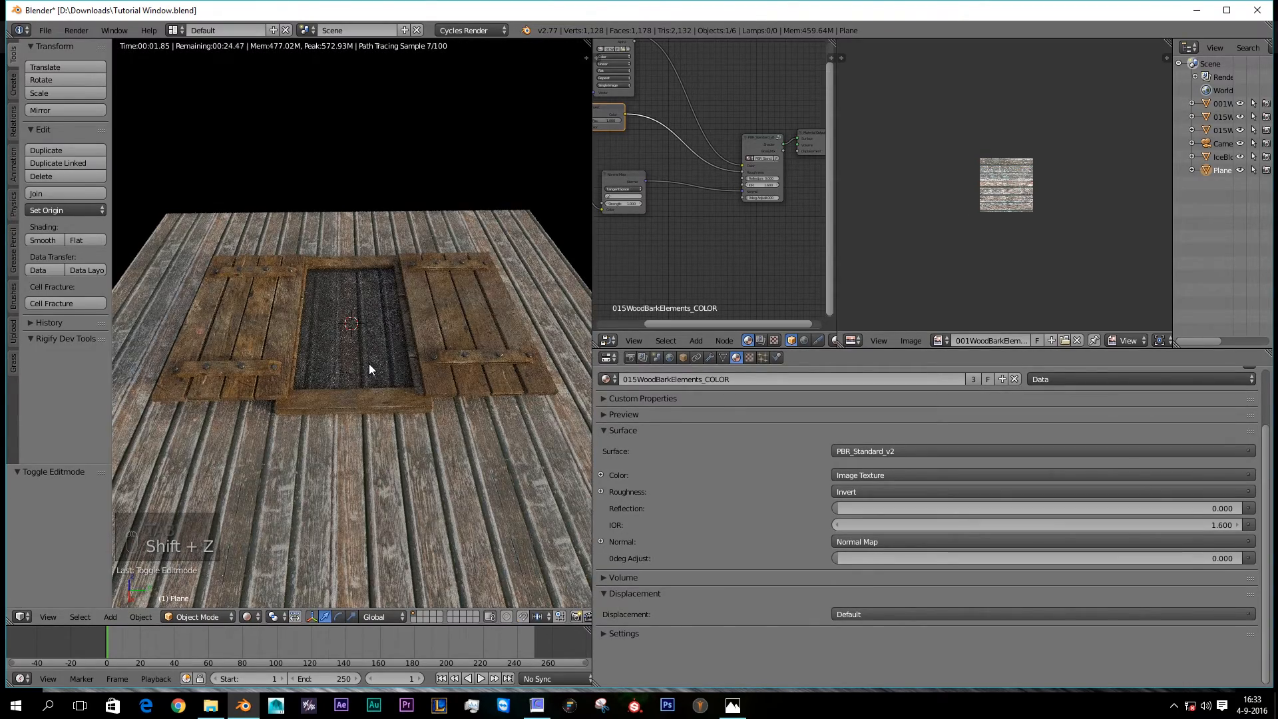
pyautogui.press('z')
pyautogui.press('z')
pyautogui.press('z')
pyautogui.scroll(-5, 366, 364)
pyautogui.scroll(2, 366, 364)
# Step: Select the wall plane and set the viewport shading to Material
pyautogui.rightClick(371, 375)
pyautogui.moveTo(370, 374); pyautogui.dragTo(414, 402, button='middle')
pyautogui.scroll(4, 414, 402)
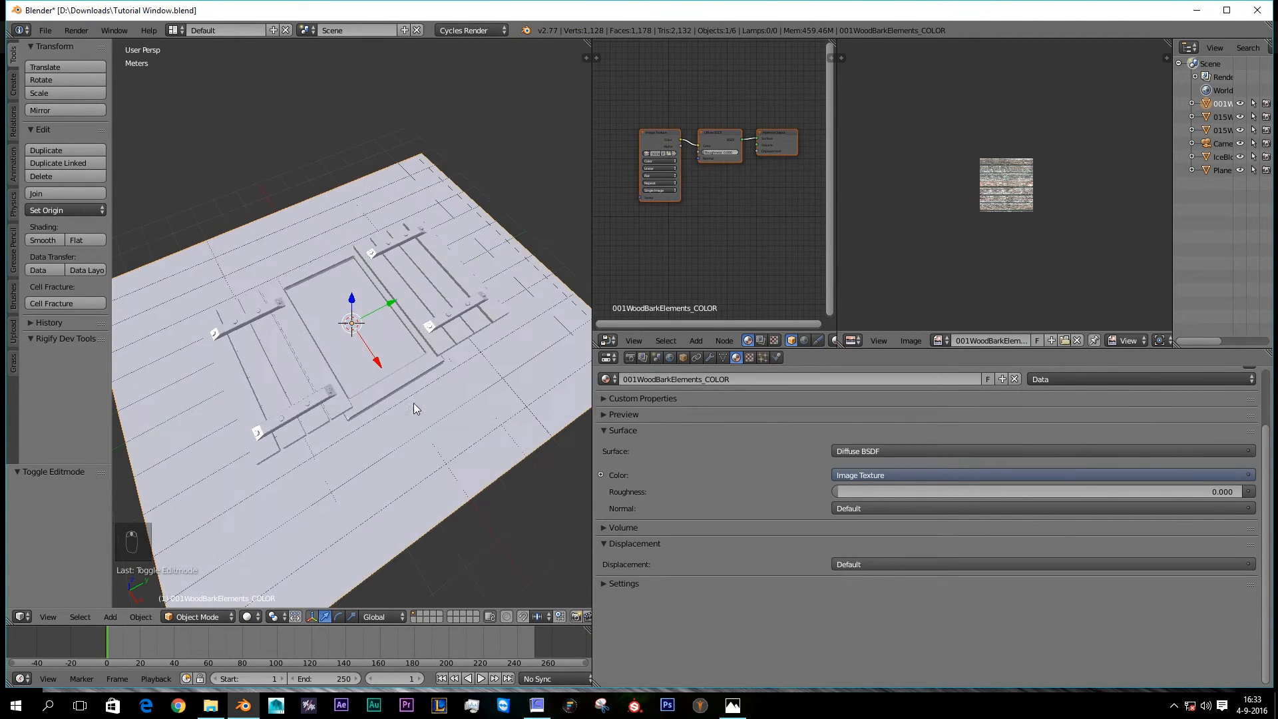
pyautogui.click(249, 617)
pyautogui.click(286, 542)
pyautogui.moveTo(501, 409); pyautogui.dragTo(429, 439, button='middle')
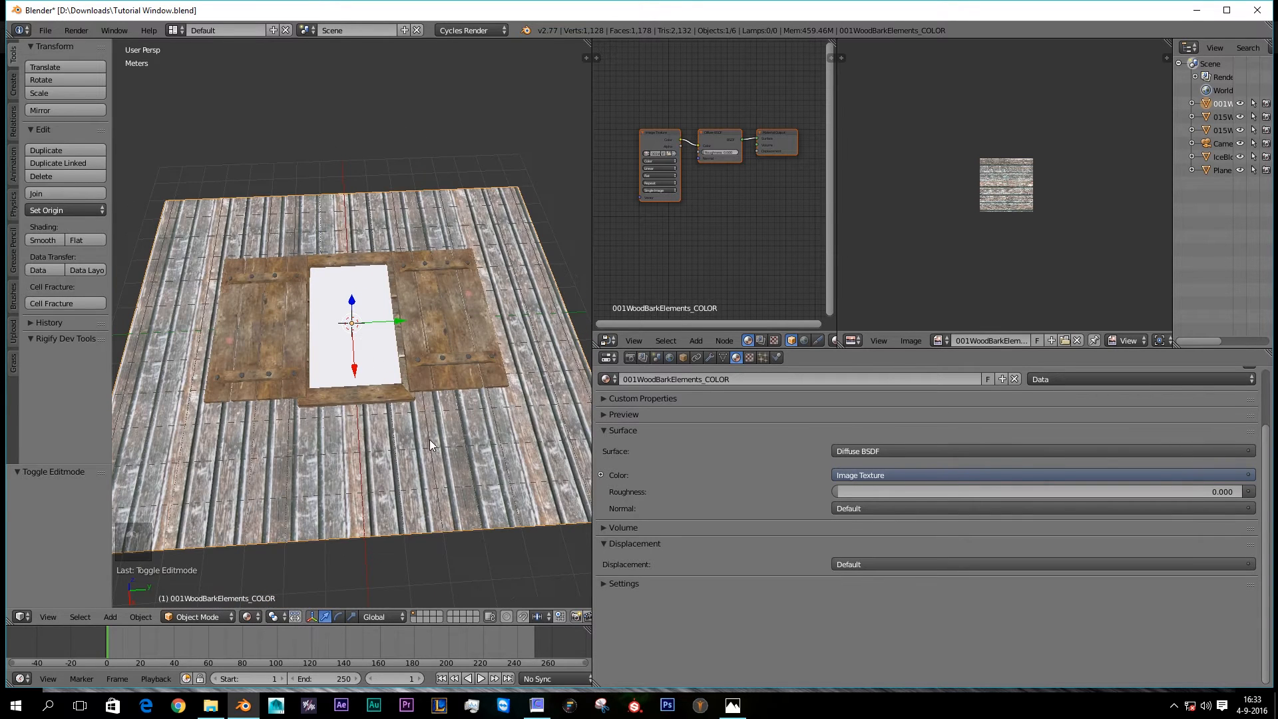
# Step: Copy the 015WoodBarkElements_COLOR material from one shutter and paste it onto the wall plane
pyautogui.rightClick(462, 319)
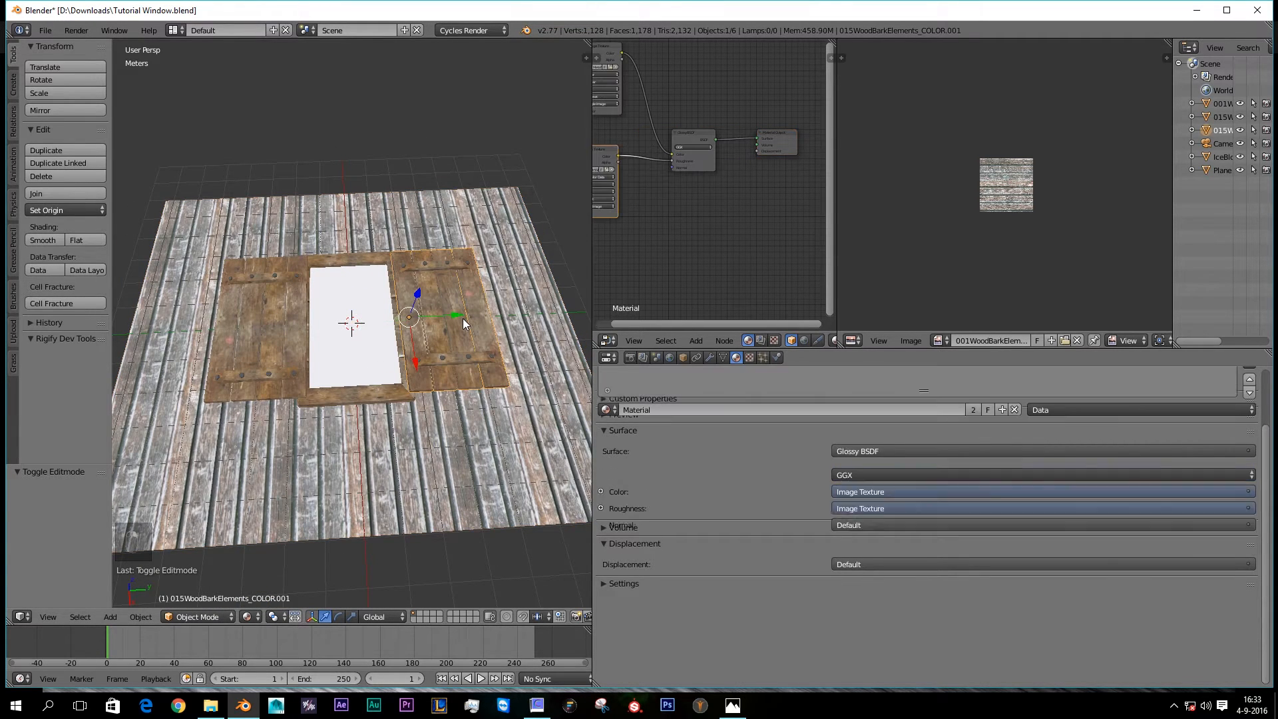
pyautogui.scroll(3, 698, 446)
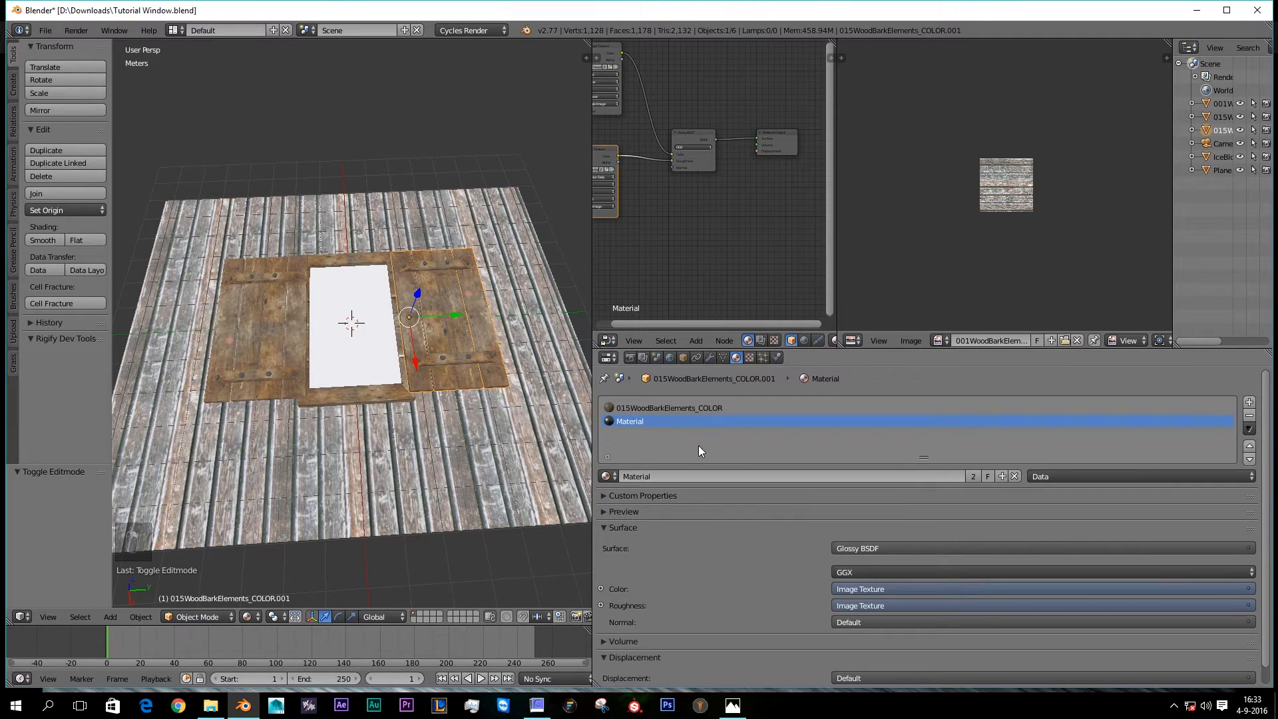
pyautogui.click(660, 407)
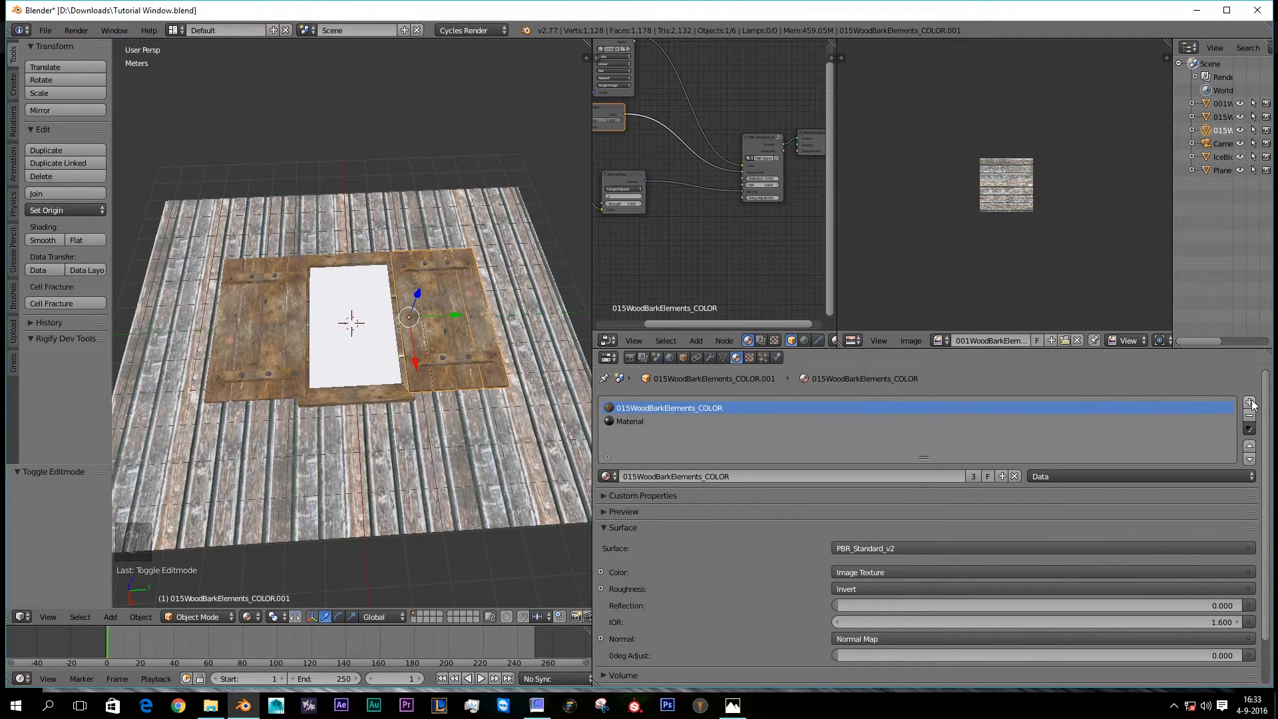
pyautogui.click(1251, 430)
pyautogui.click(1225, 457)
pyautogui.rightClick(530, 249)
pyautogui.click(1260, 429)
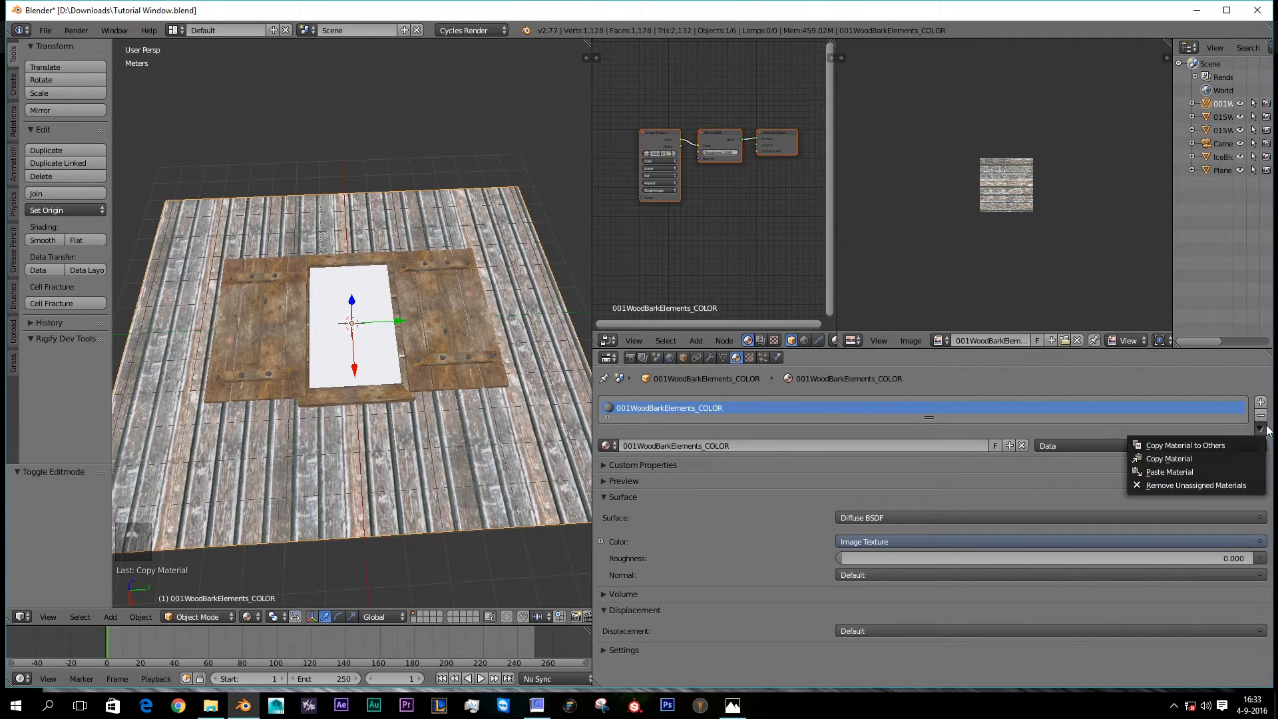
pyautogui.click(1221, 471)
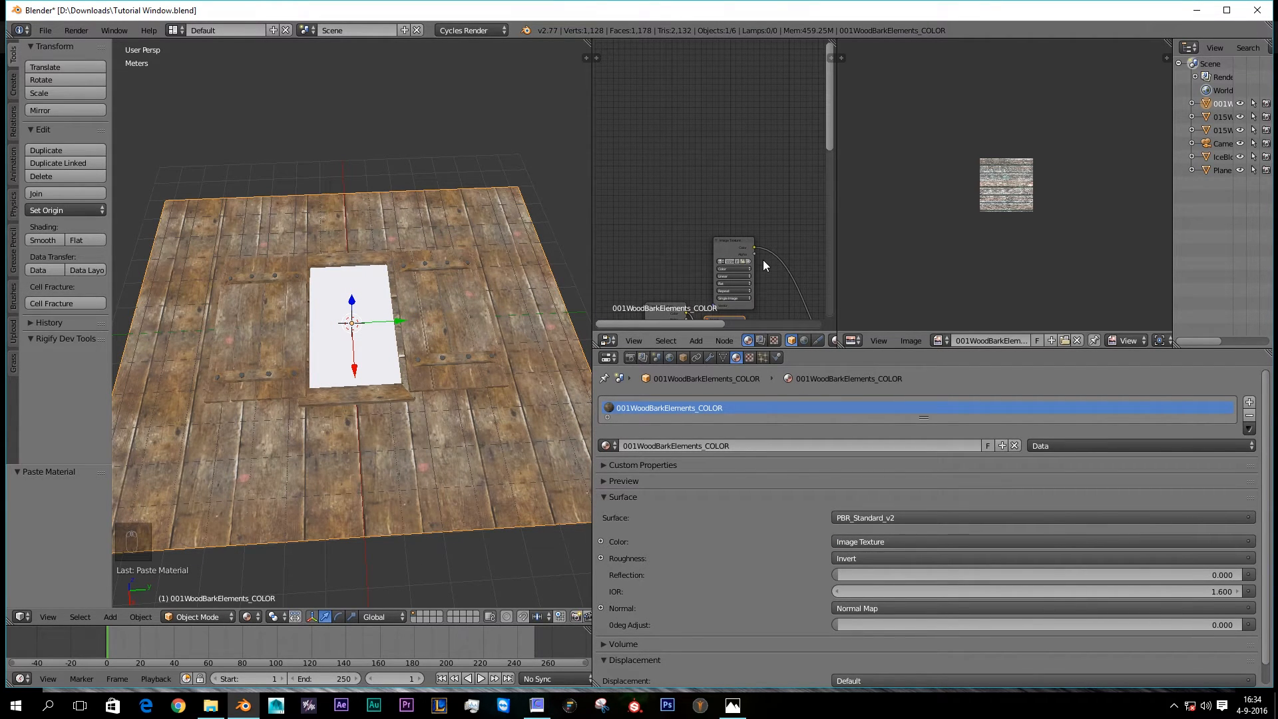
# Step: Load 001WoodBarkElements_COLOR.png into the wall material's colour Image Texture node with the node editor maximized
pyautogui.hotkey('shift', 'space')
pyautogui.press('Home')
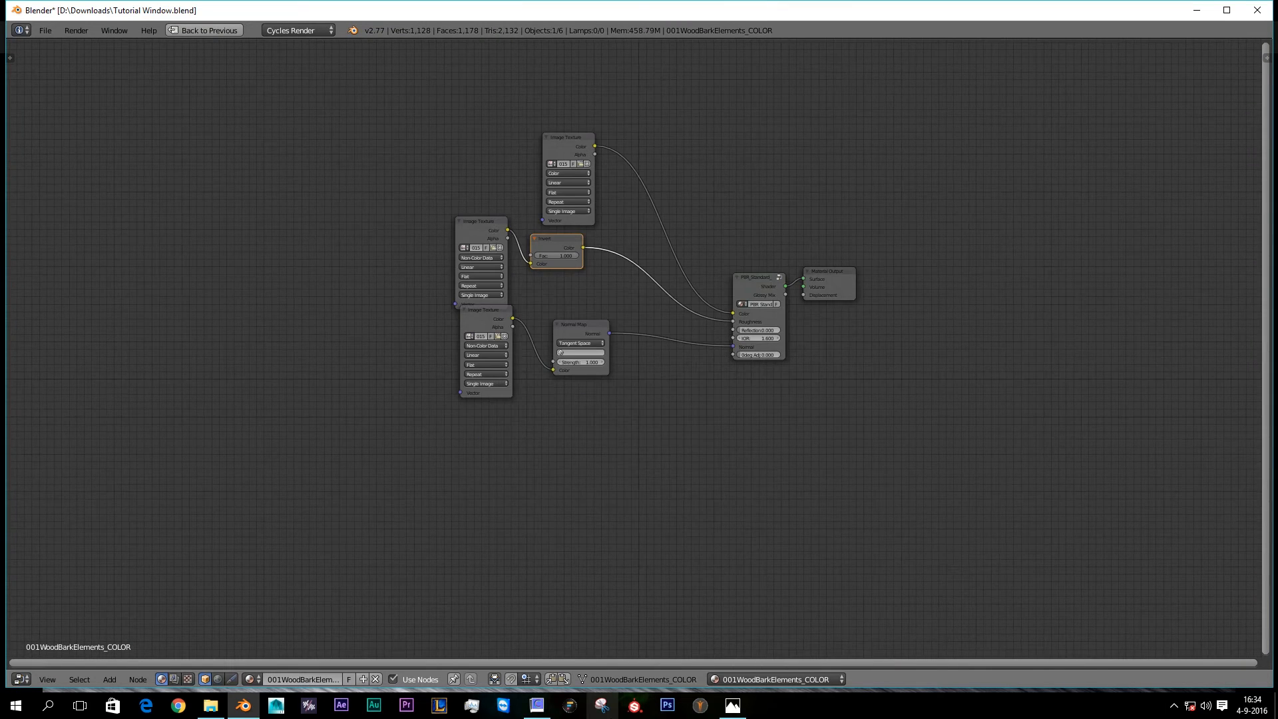
pyautogui.scroll(3, 619, 504)
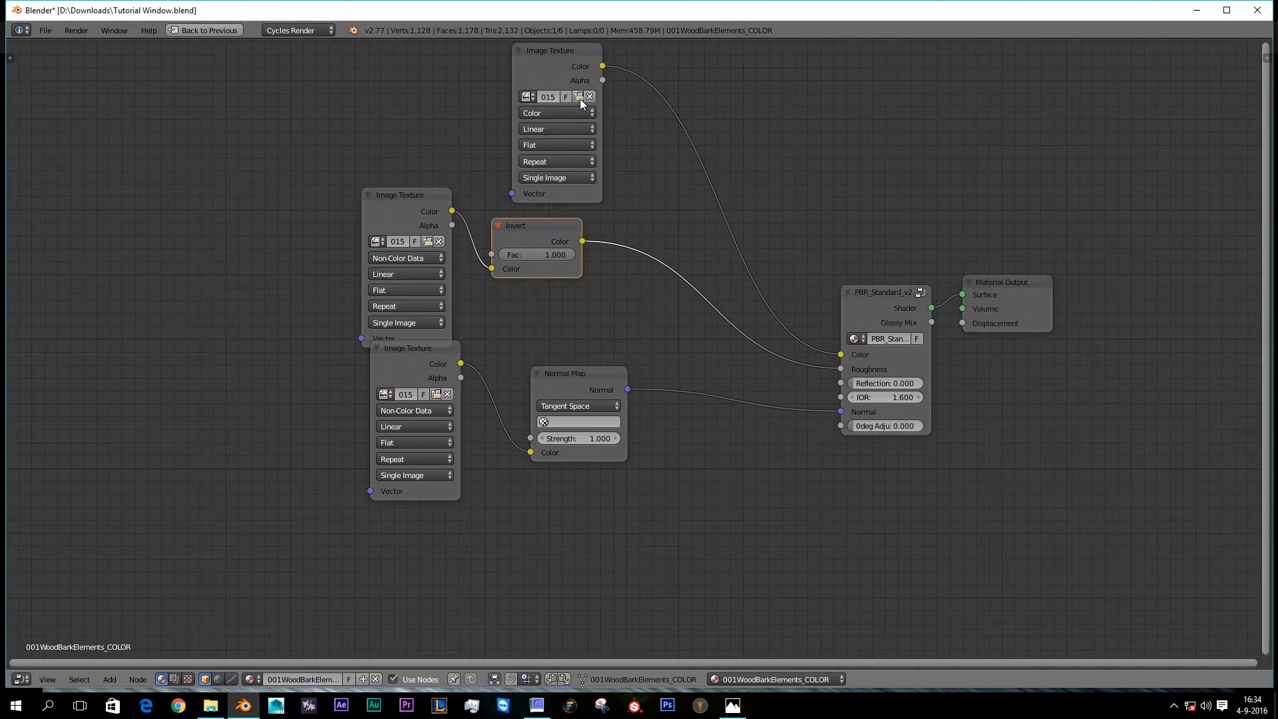
pyautogui.click(578, 98)
pyautogui.click(80, 399)
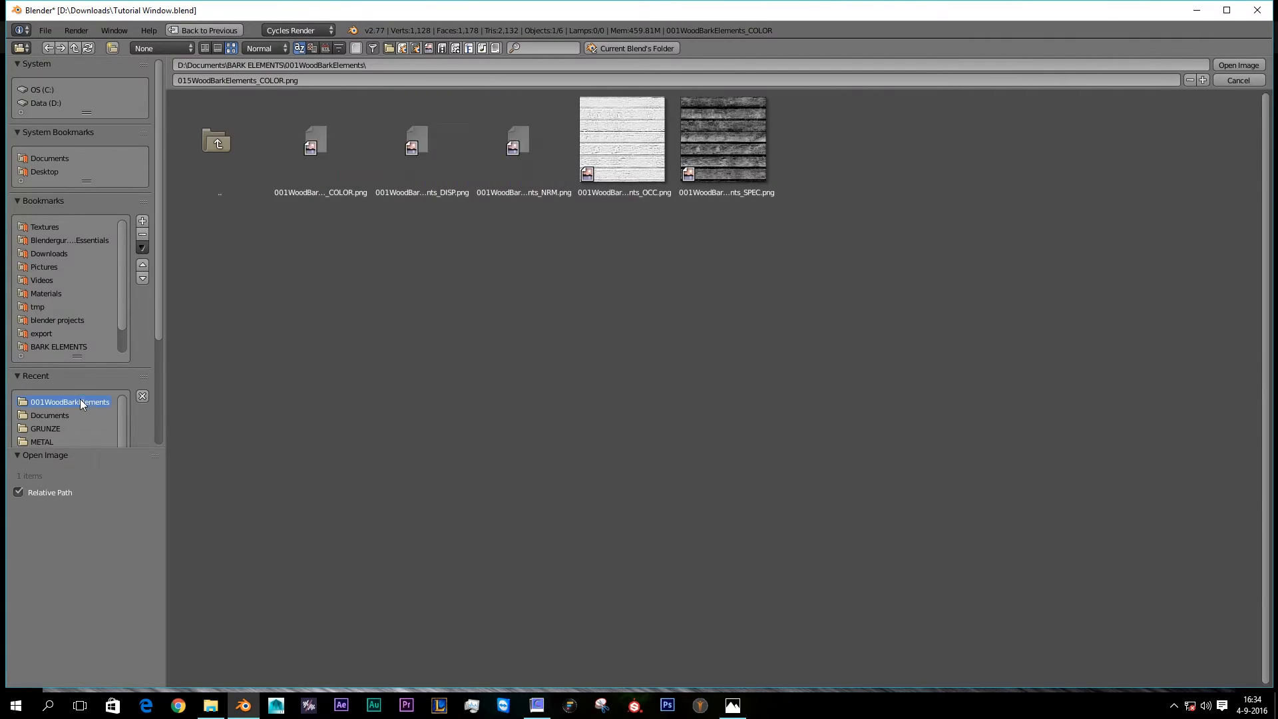
pyautogui.doubleClick(293, 177)
# Step: Load 001WoodBarkElements_SPEC.png into the Image Texture node that feeds the Invert node
pyautogui.scroll(-1, 458, 249)
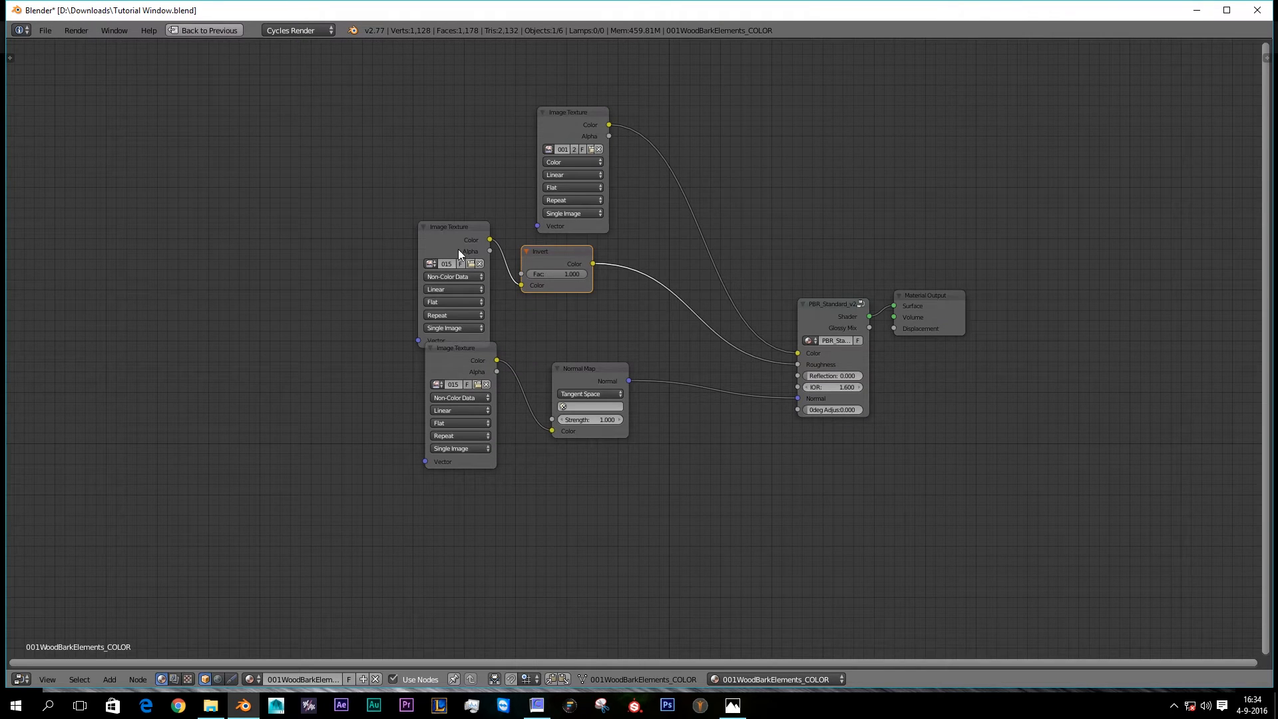
pyautogui.click(473, 265)
pyautogui.click(72, 402)
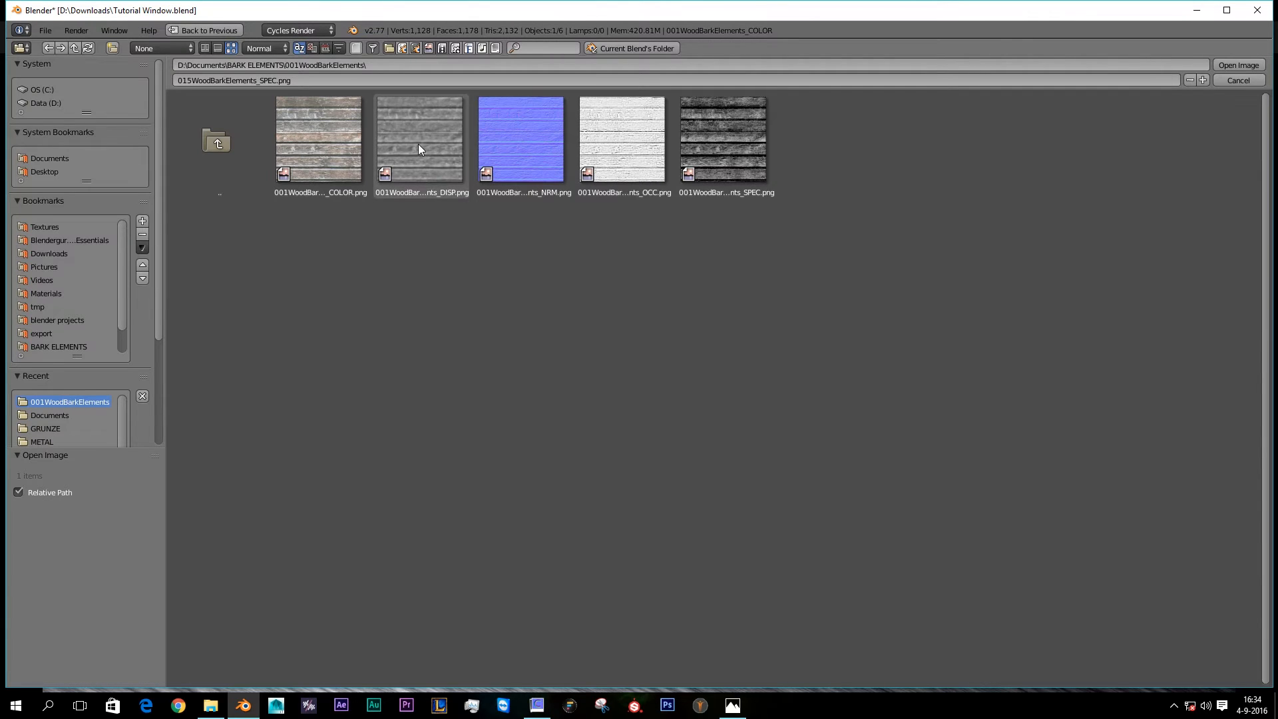
pyautogui.click(733, 158)
pyautogui.doubleClick(732, 154)
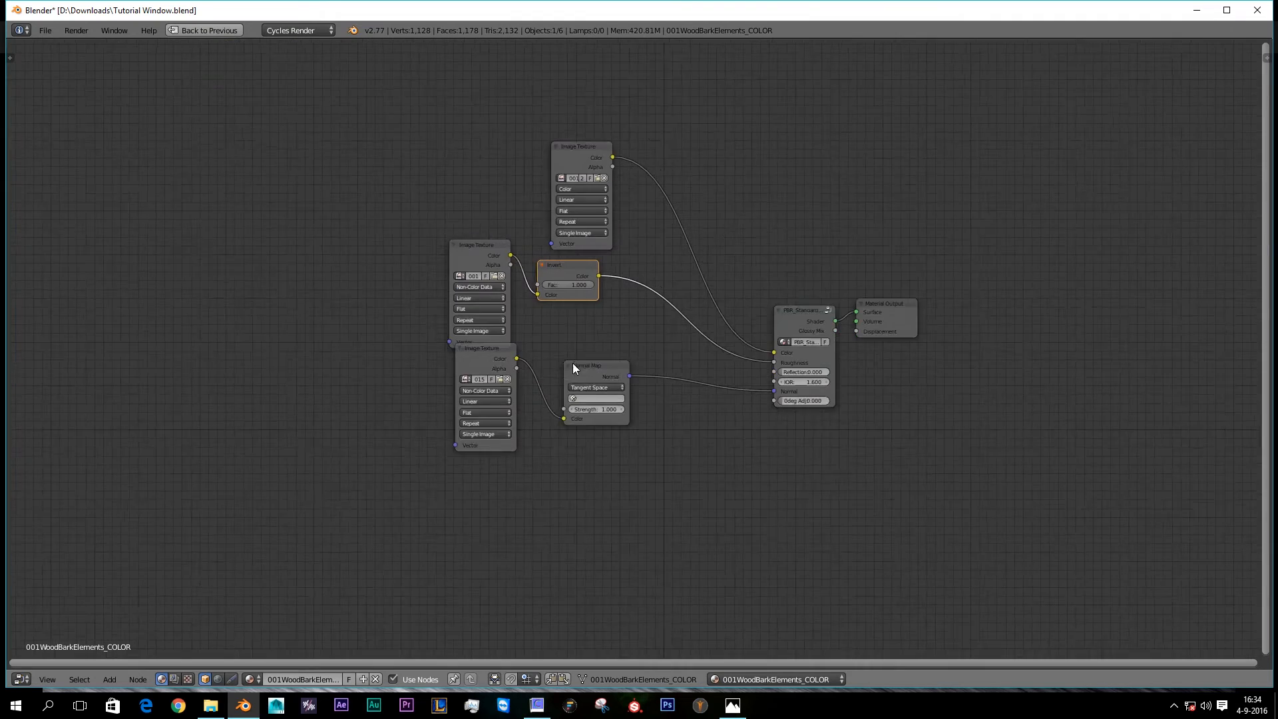
# Step: Load 001WoodBarkElements_NRM.png into the Image Texture node that feeds the Normal Map node
pyautogui.click(511, 286)
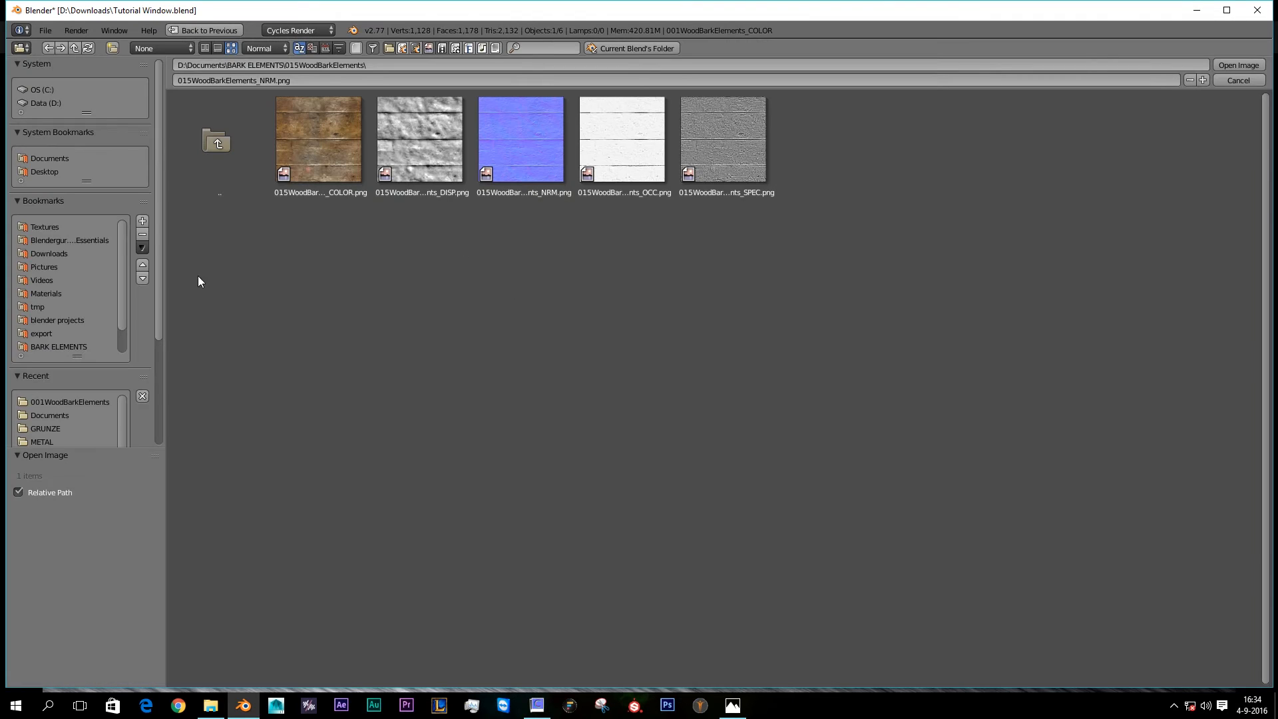
pyautogui.click(90, 399)
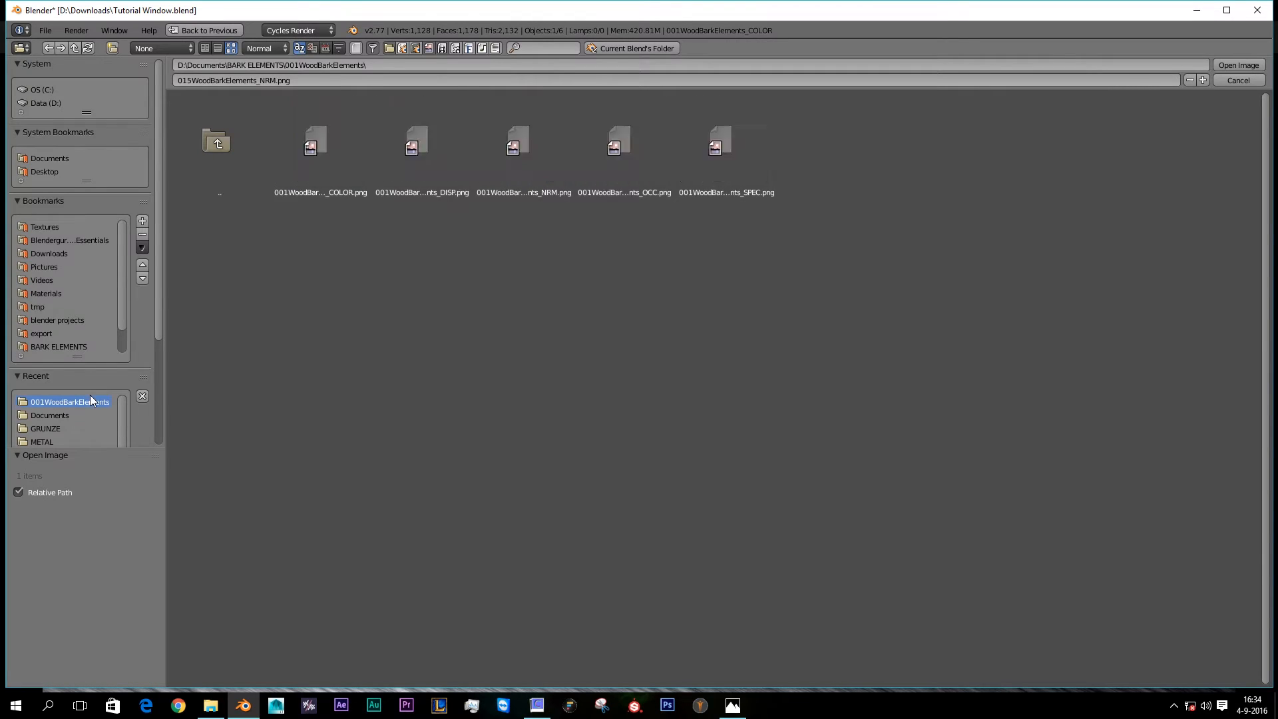
pyautogui.click(518, 159)
pyautogui.doubleClick(517, 155)
# Step: Insert a Bump node on the link between the Normal Map node and the PBR_Standard_v2 group's Normal input
pyautogui.scroll(3, 545, 301)
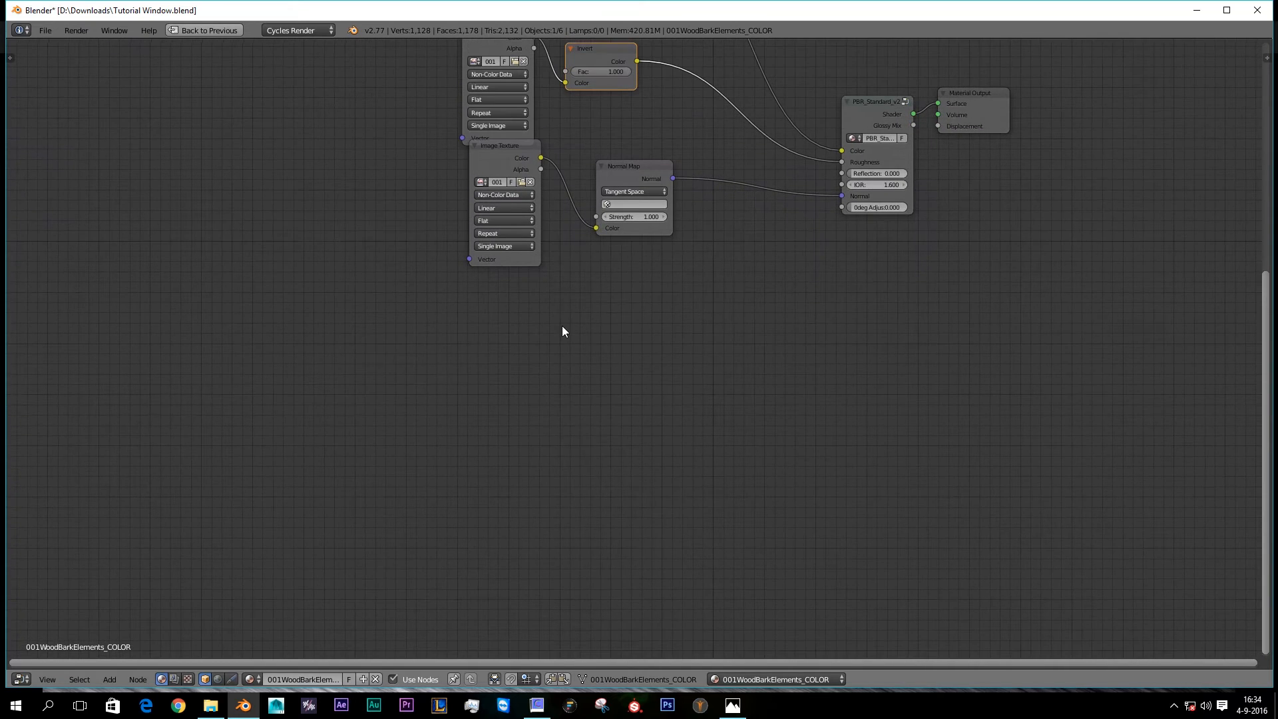
pyautogui.hotkey('shift', 'a')
pyautogui.moveTo(555, 386)
pyautogui.moveTo(558, 409)
pyautogui.click(604, 422)
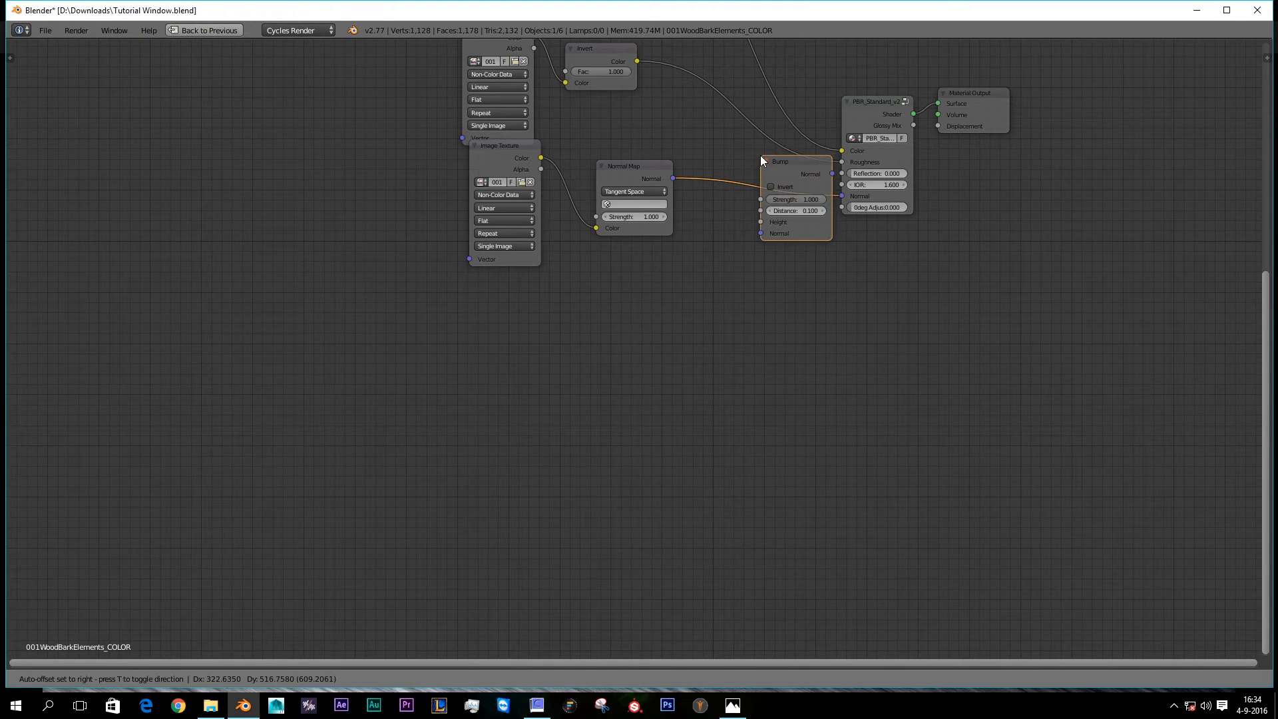
pyautogui.click(735, 155)
# Step: Duplicate the normal Image Texture node, load 001WoodBarkElements_DISP.png into the copy, and link its Color to the Bump node's Height
pyautogui.moveTo(526, 166); pyautogui.dragTo(526, 337)
pyautogui.moveTo(613, 181); pyautogui.dragTo(624, 285)
pyautogui.hotkey('shift', 'd')
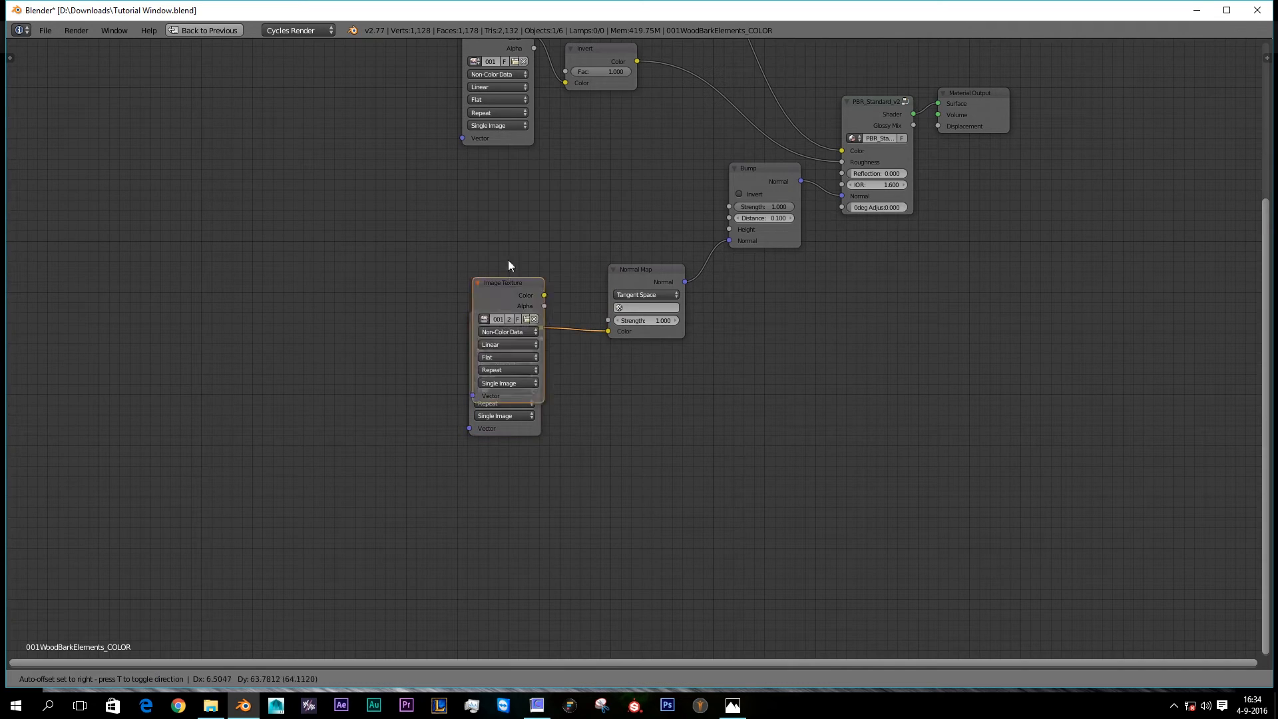
pyautogui.click(509, 170)
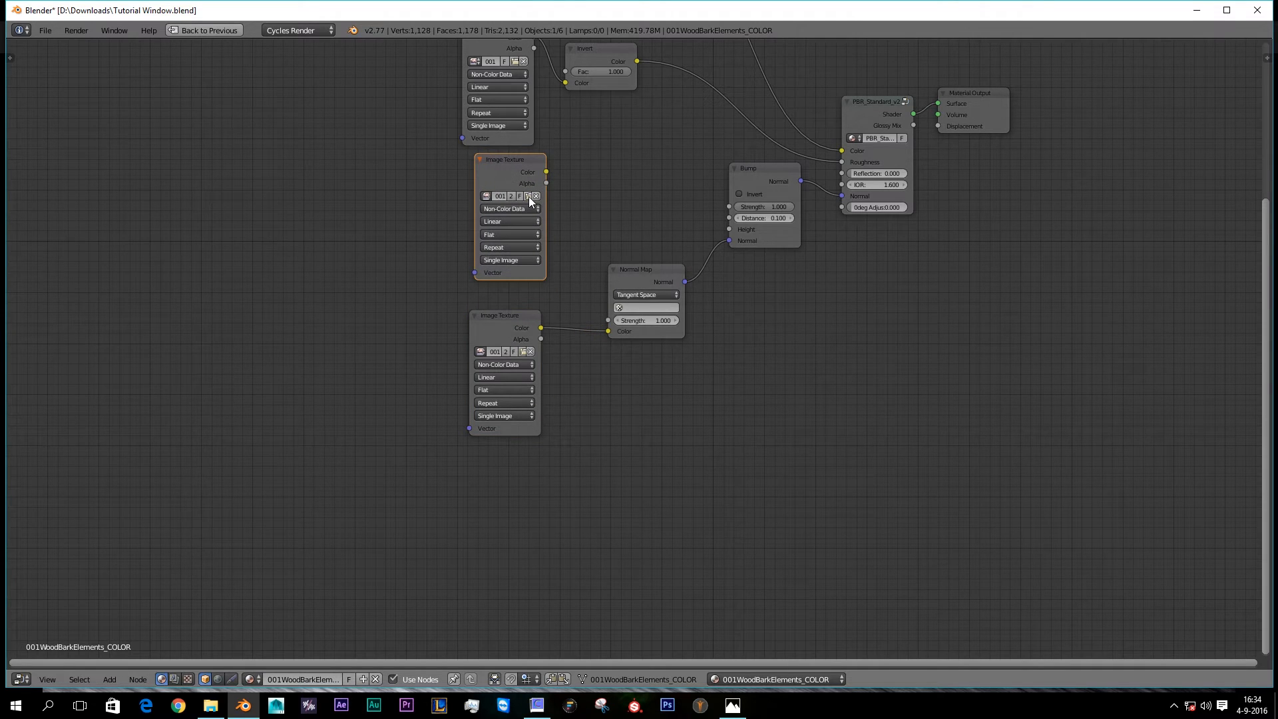
pyautogui.click(528, 196)
pyautogui.doubleClick(437, 169)
pyautogui.moveTo(546, 171); pyautogui.dragTo(730, 229)
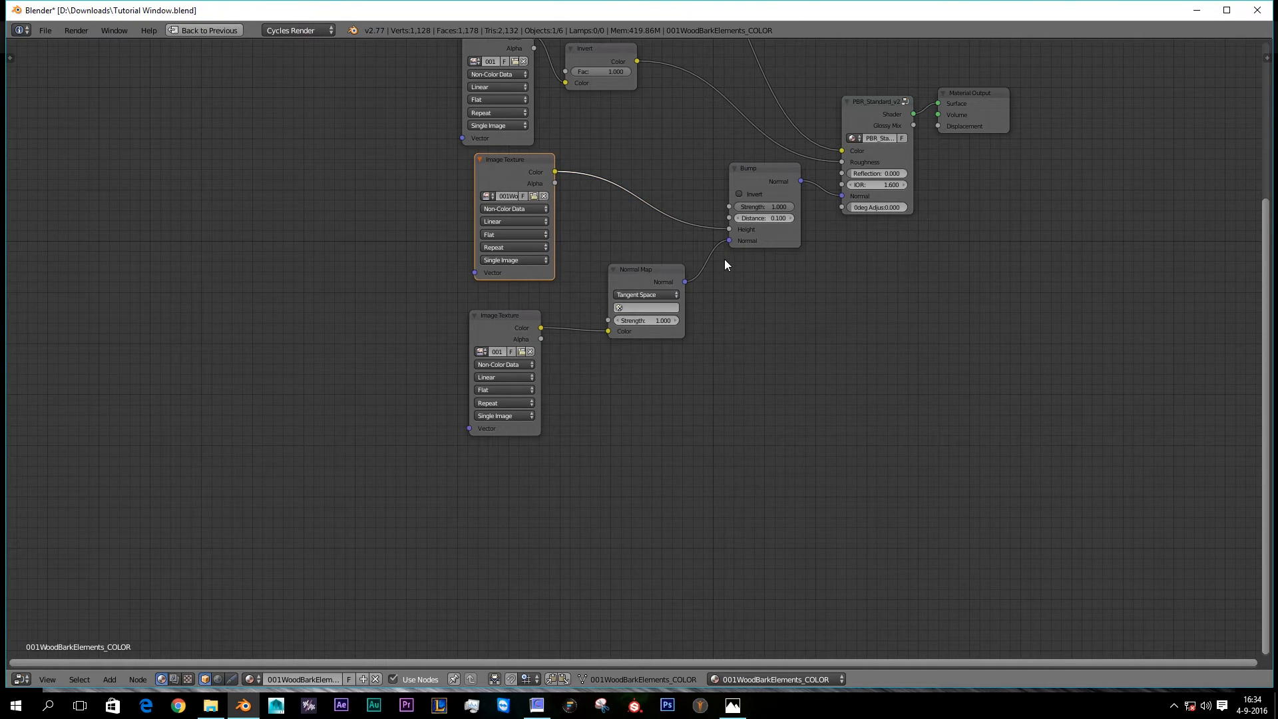
# Step: Restore the full layout and examine the wall's plank relief around the window in Rendered shading
pyautogui.hotkey('shift', 'space')
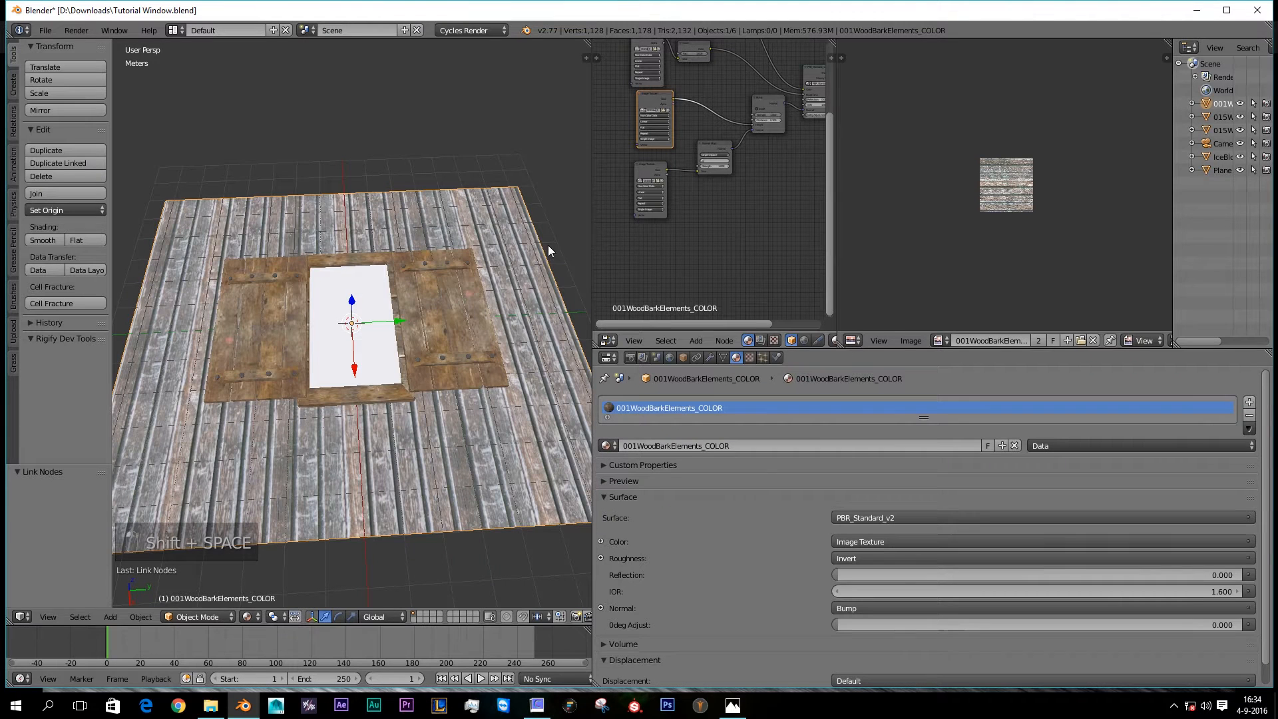
pyautogui.scroll(-3, 714, 260)
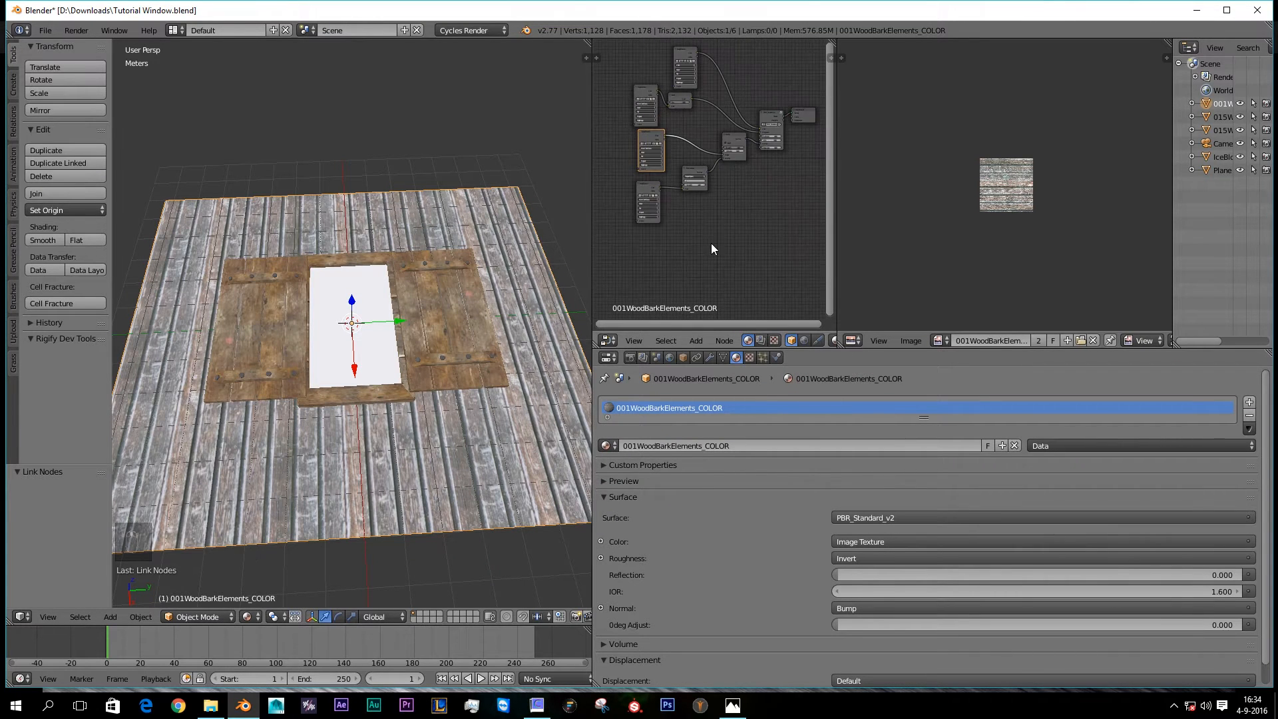
pyautogui.scroll(-3, 335, 381)
pyautogui.scroll(2, 334, 381)
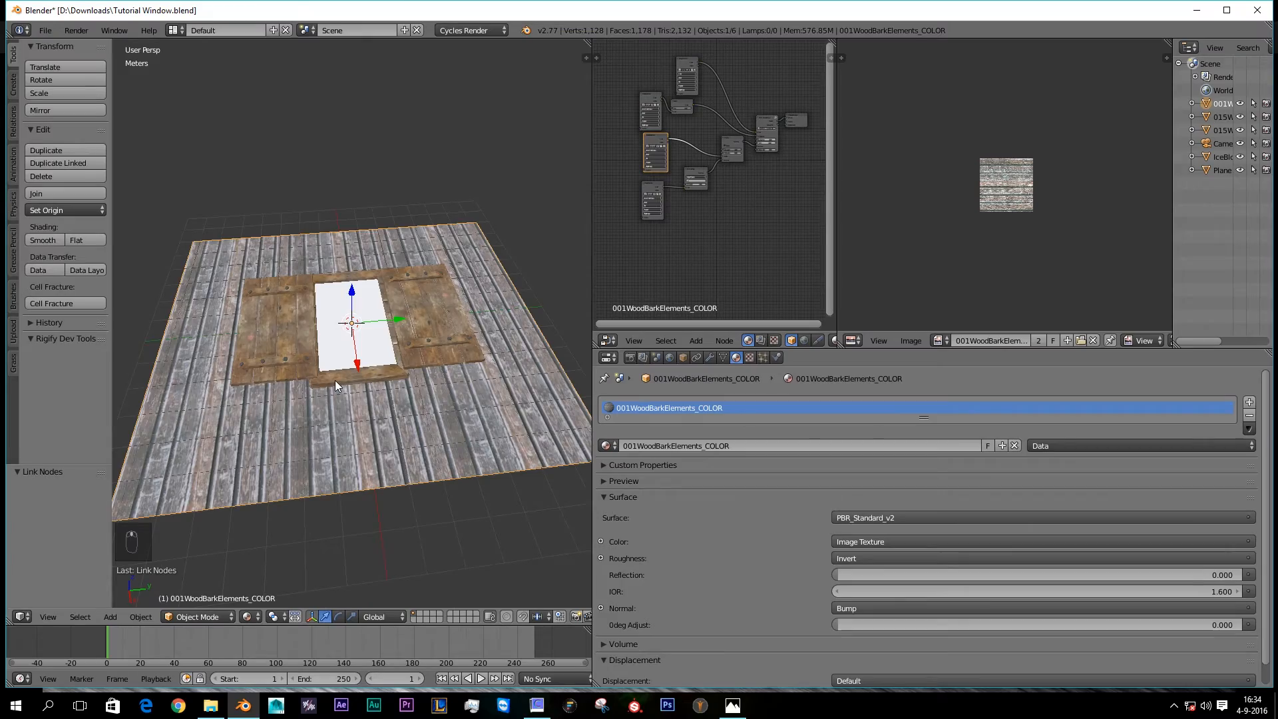
pyautogui.hotkey('shift', 'z')
pyautogui.scroll(4, 333, 408)
pyautogui.moveTo(333, 402)
pyautogui.mouseDown(button='middle')
pyautogui.moveTo(317, 329)
pyautogui.moveTo(321, 381)
pyautogui.mouseUp(button='middle')
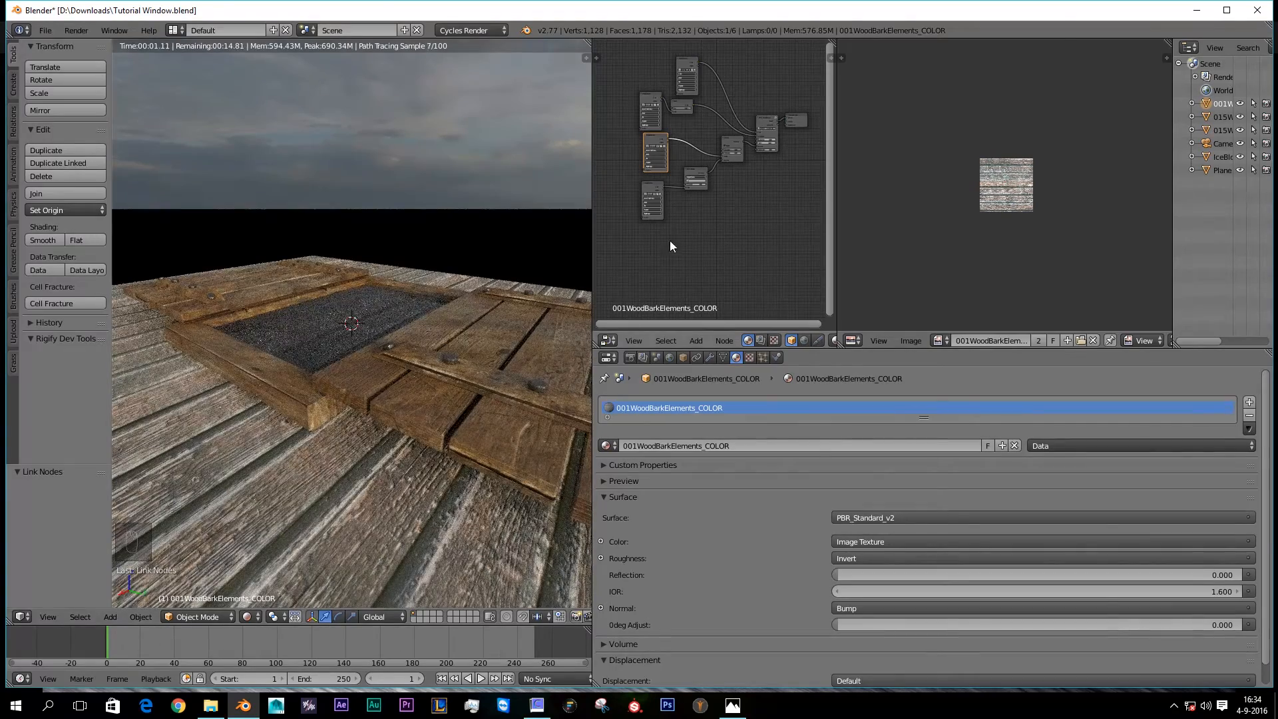
pyautogui.moveTo(320, 447); pyautogui.dragTo(207, 387, button='middle')
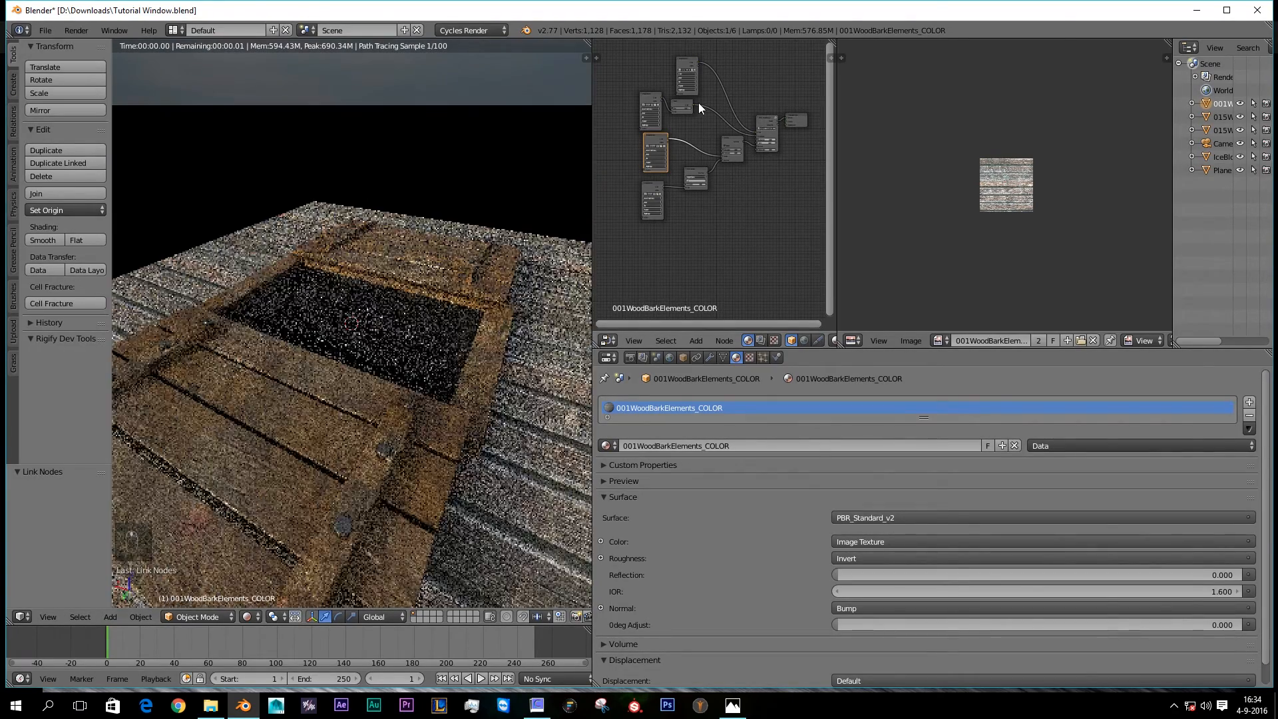
pyautogui.scroll(2, 728, 152)
pyautogui.scroll(2, 727, 153)
pyautogui.moveTo(414, 365); pyautogui.dragTo(455, 467, button='middle')
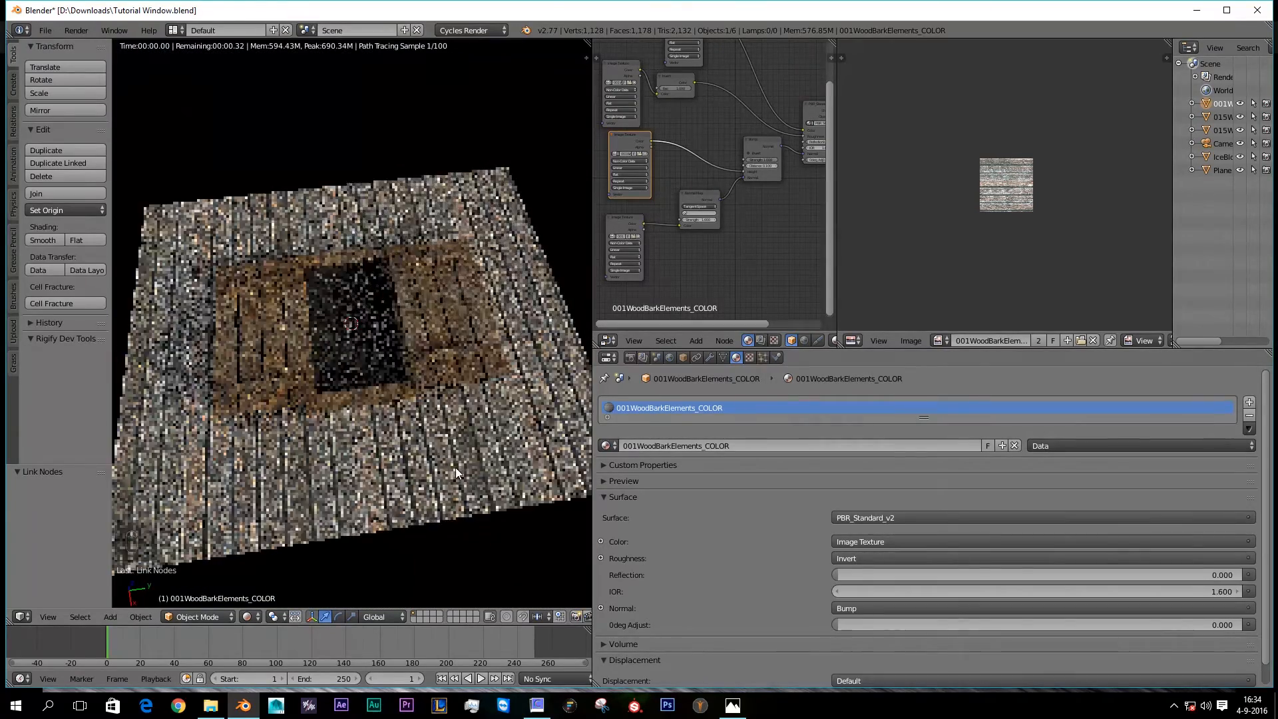
# Step: Cut an edge loop through the wall plane along one long side of the window frame, with edge slide factor 0.214 and Correct UVs enabled
pyautogui.press('Tab')
pyautogui.press('z')
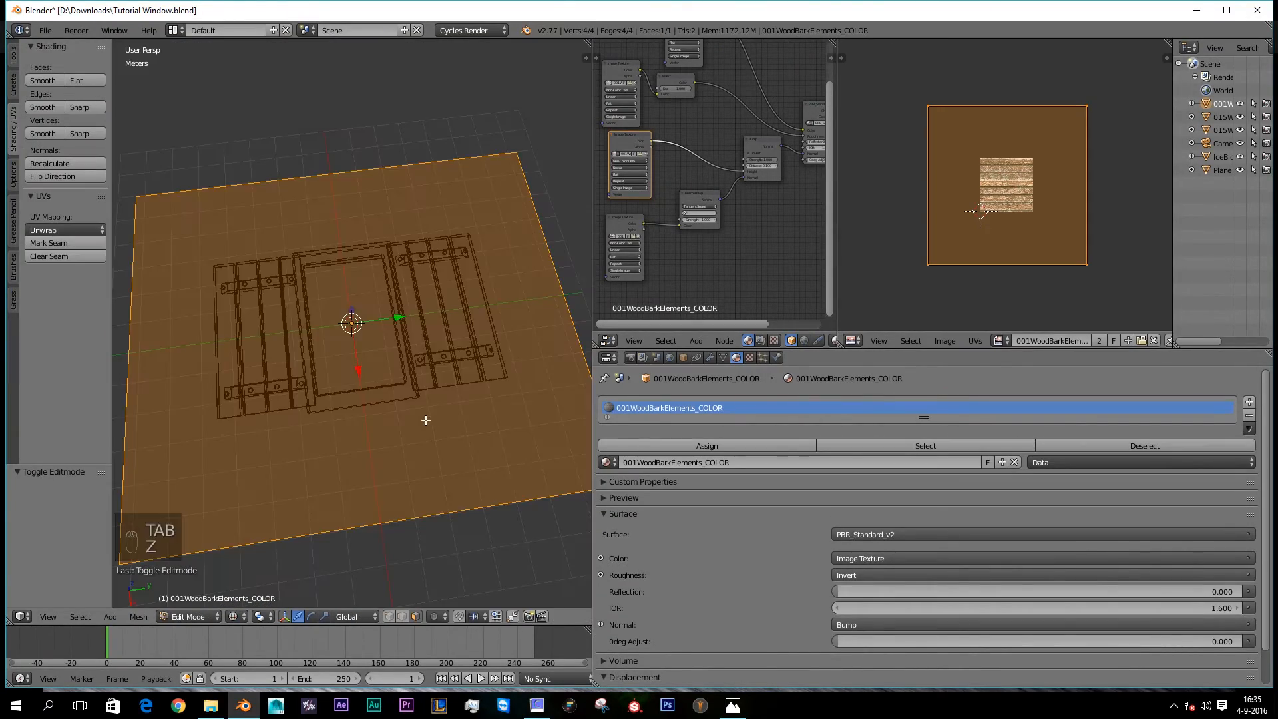
pyautogui.press('z')
pyautogui.hotkey('ctrl', 'r')
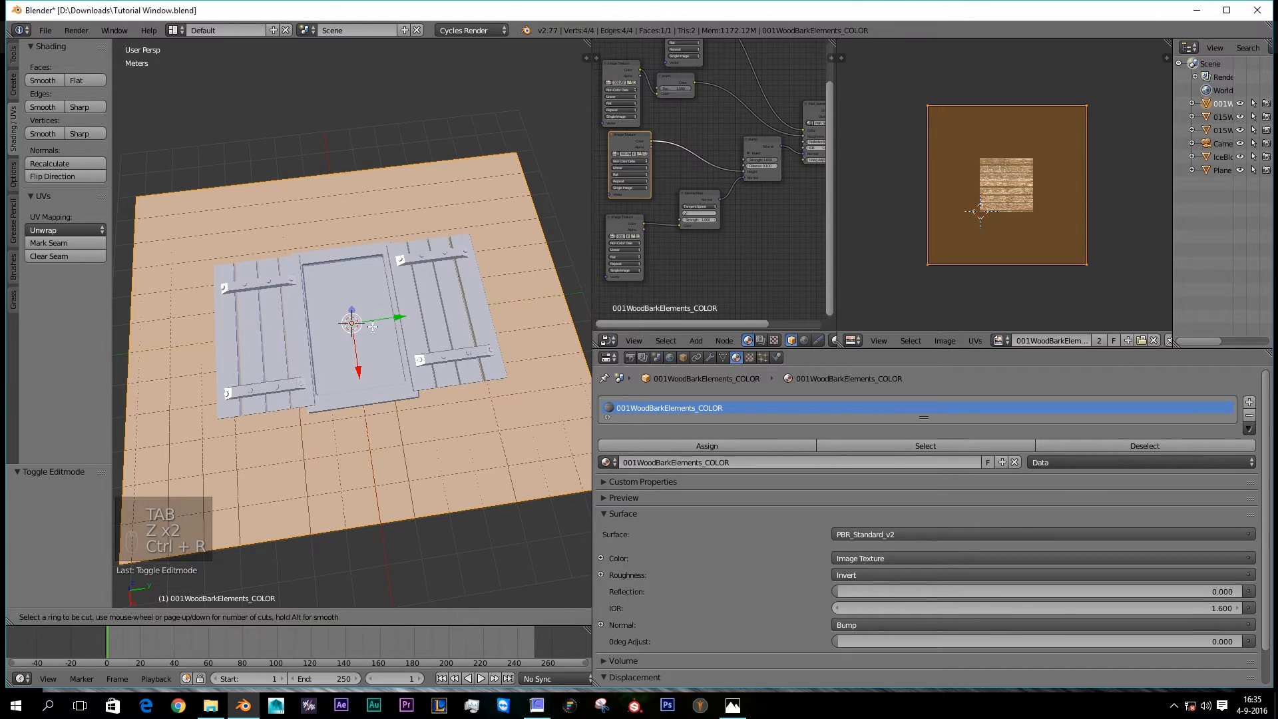
pyautogui.click(328, 187)
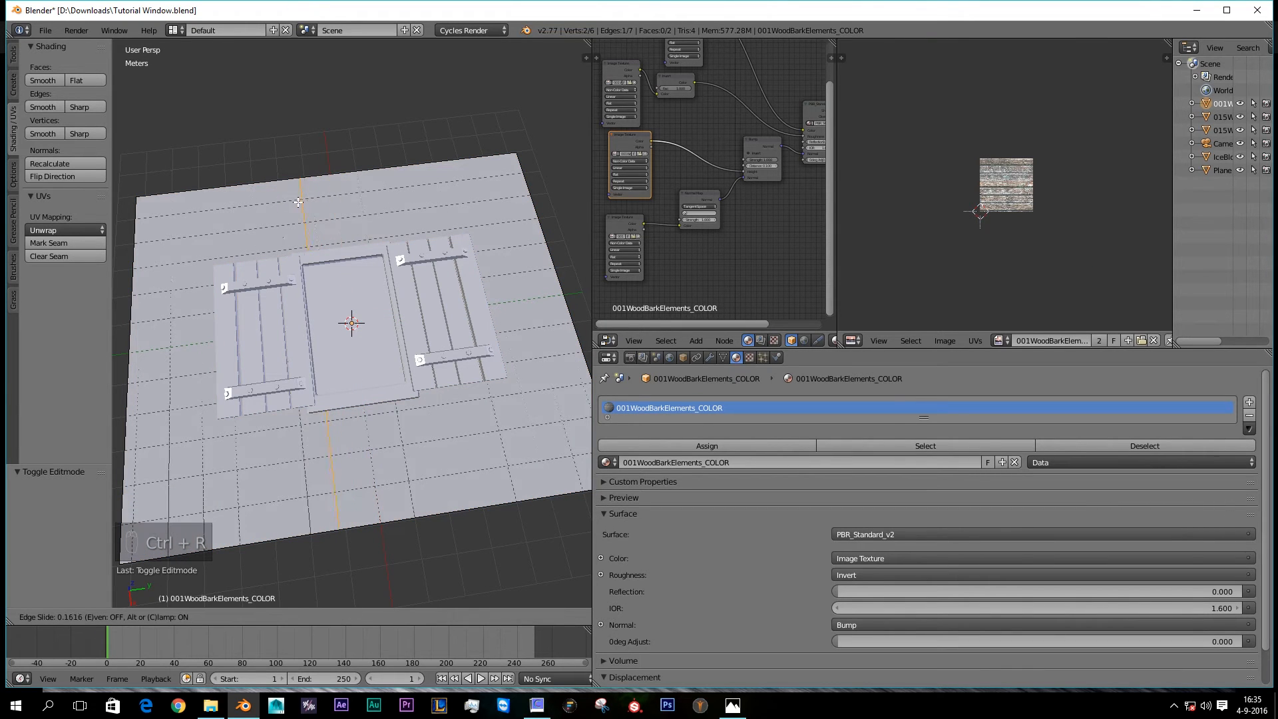
pyautogui.click(290, 204)
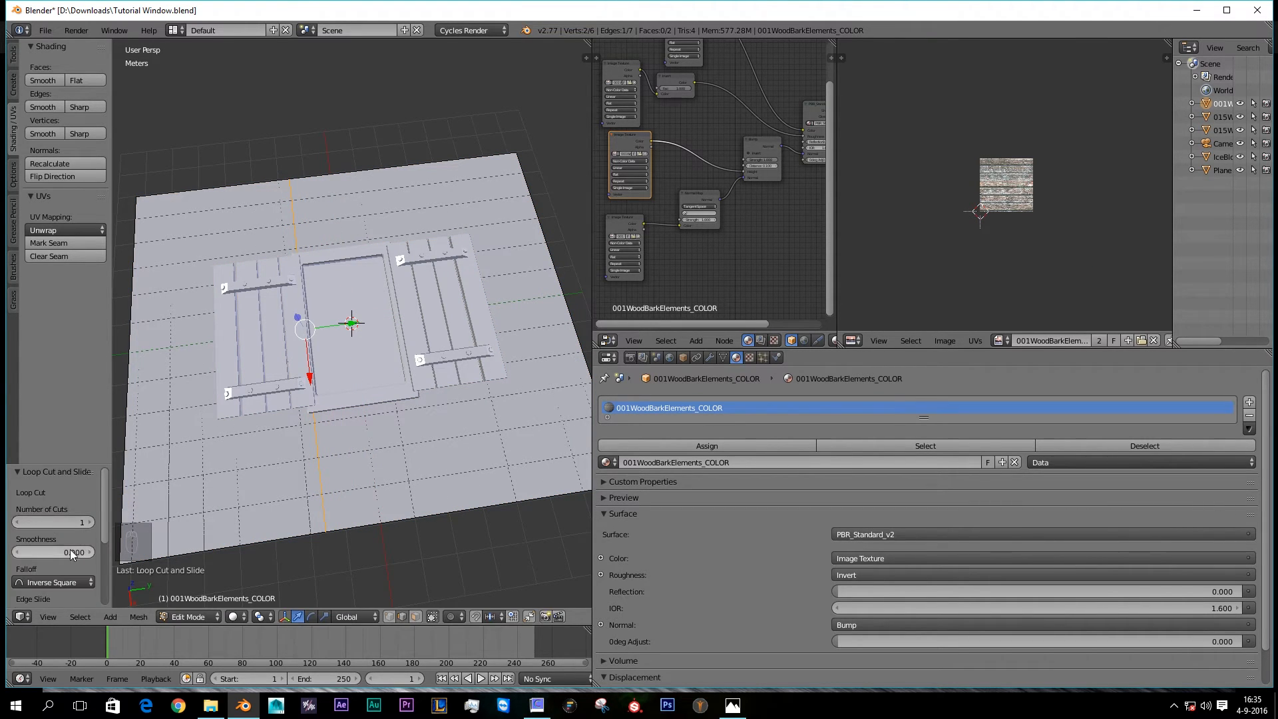
pyautogui.scroll(-5, 70, 552)
pyautogui.click(18, 579)
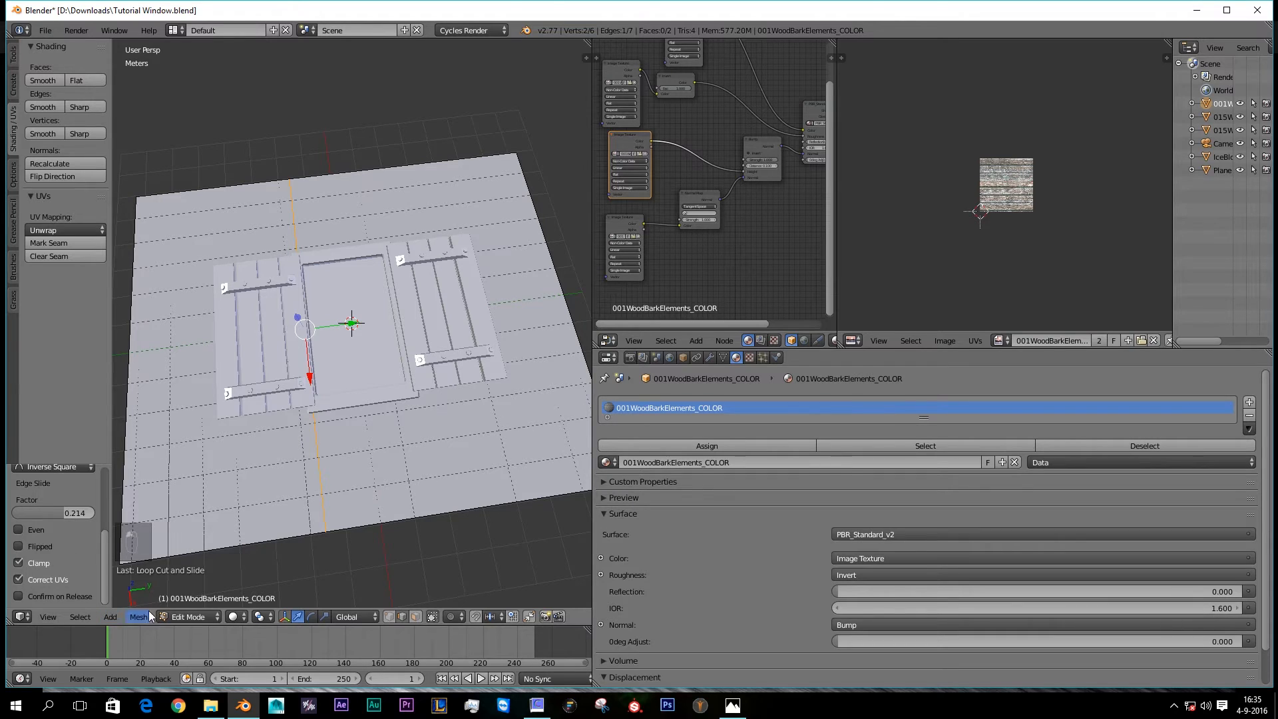
# Step: In Material shading, cut an edge loop through the wall along the frame's other long side, with edge slide factor 0.324
pyautogui.click(235, 617)
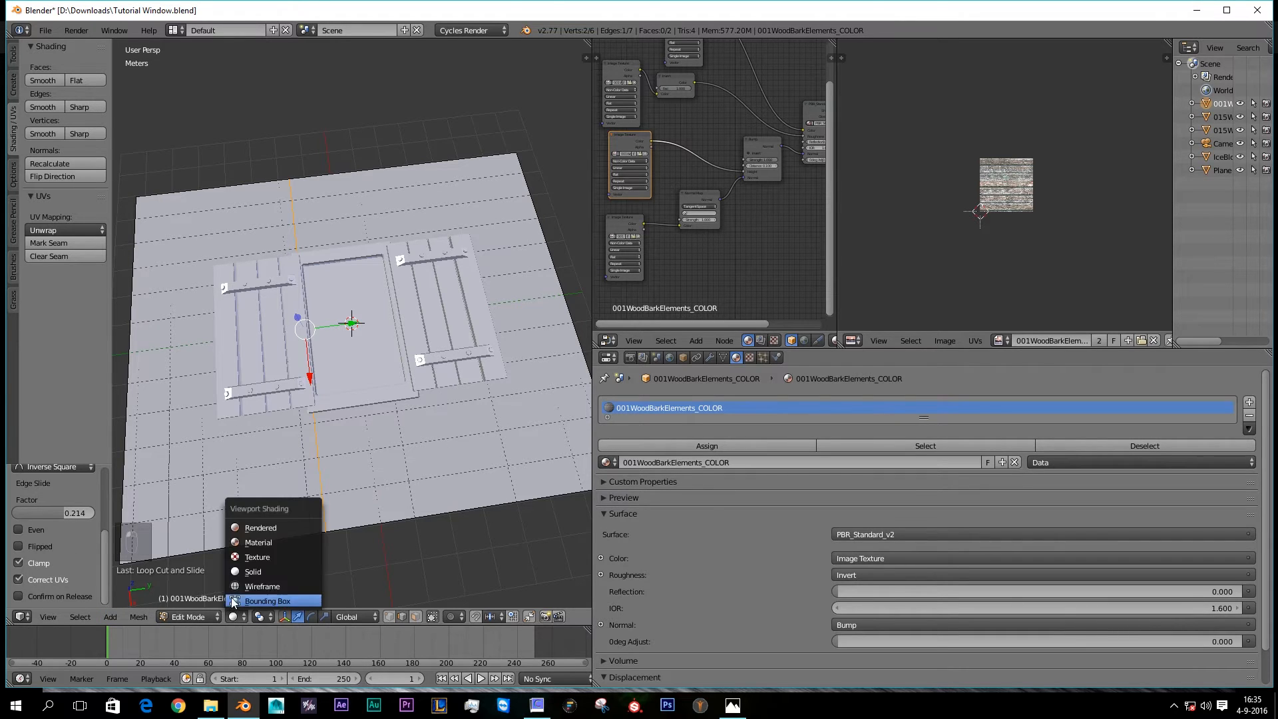
pyautogui.click(241, 544)
pyautogui.hotkey('ctrl', 'r')
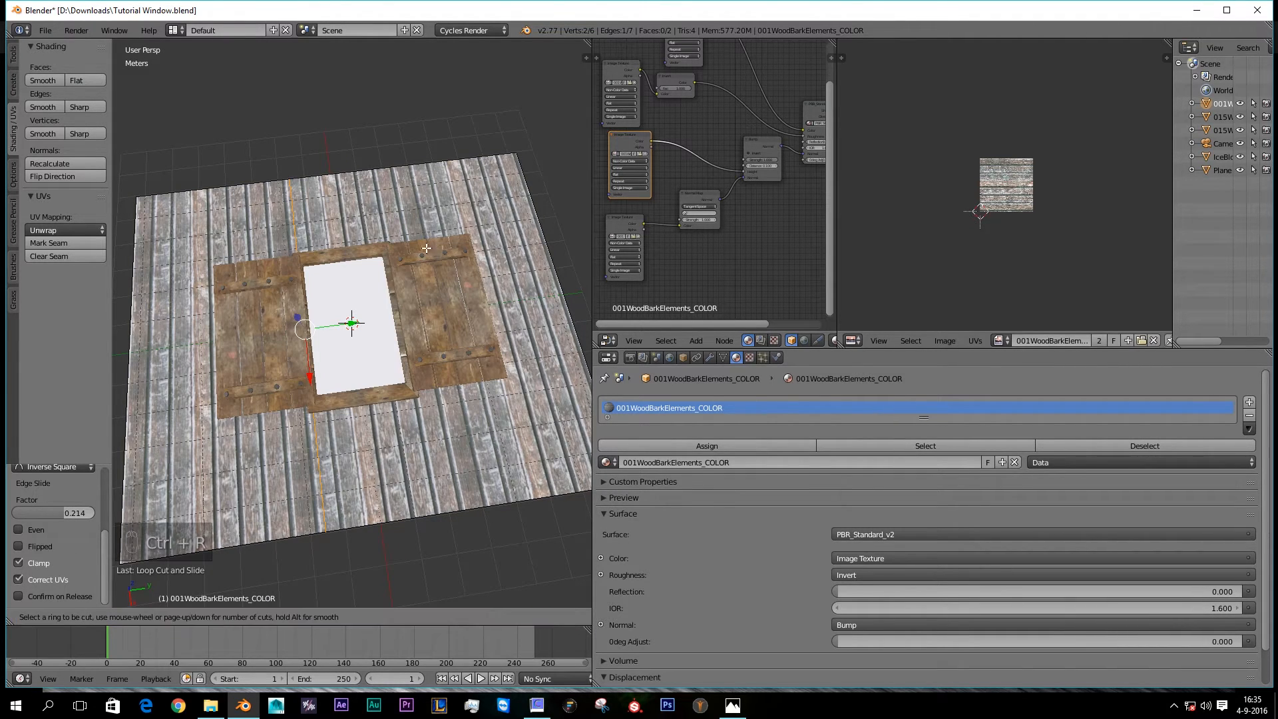
pyautogui.click(404, 174)
pyautogui.click(368, 180)
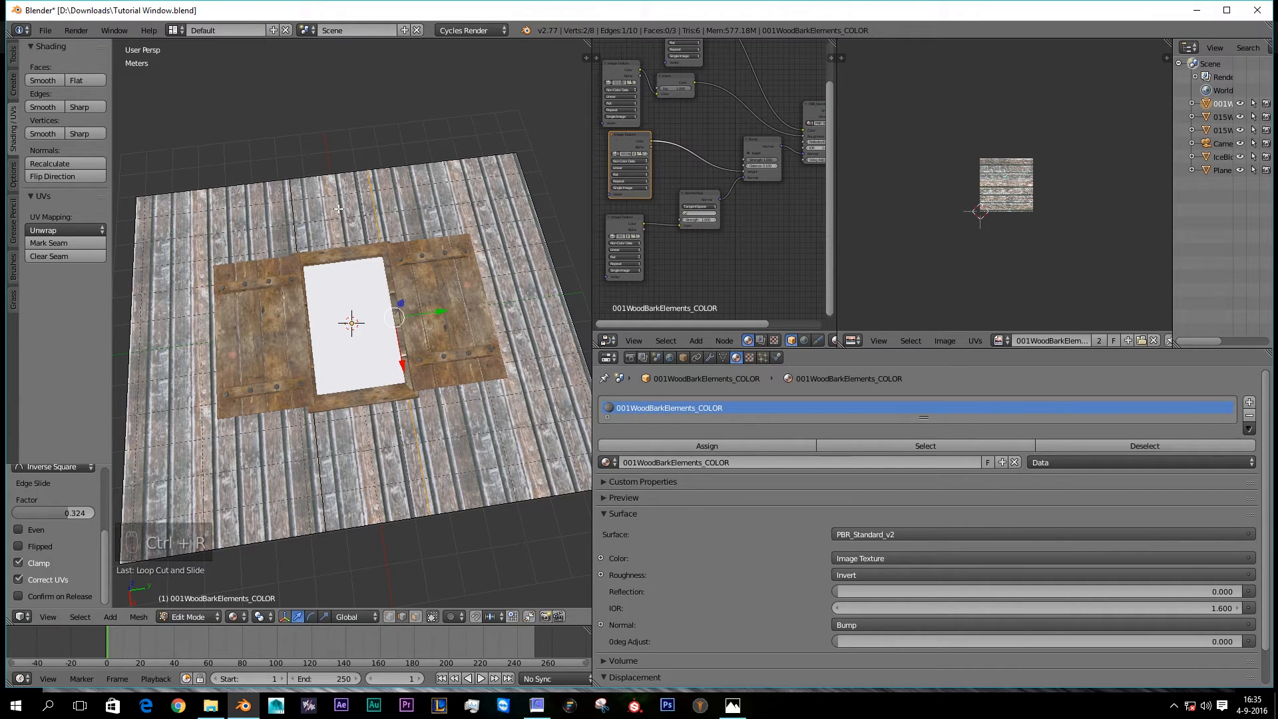
# Step: Cut two crosswise edge loops through the wall along the frame's short sides, with edge slide factors 0.384 and -0.191
pyautogui.hotkey('ctrl', 'r')
pyautogui.click(151, 246)
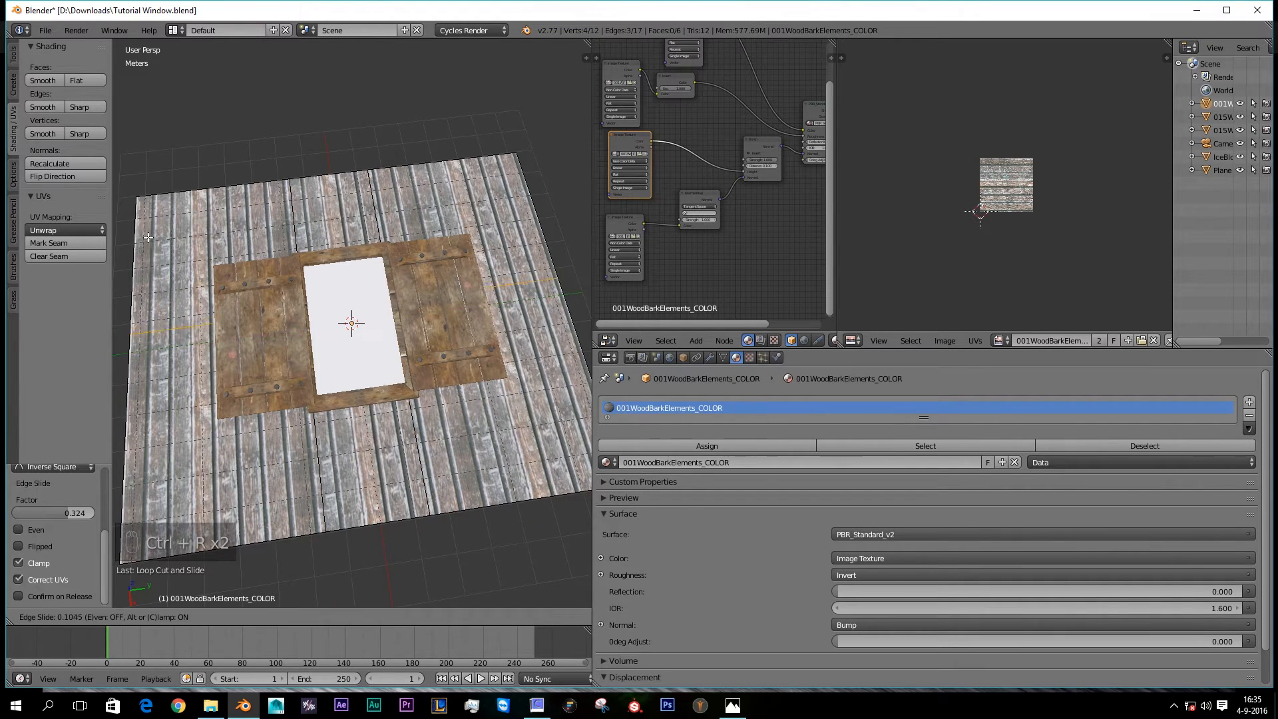
pyautogui.click(144, 187)
pyautogui.hotkey('ctrl', 'r')
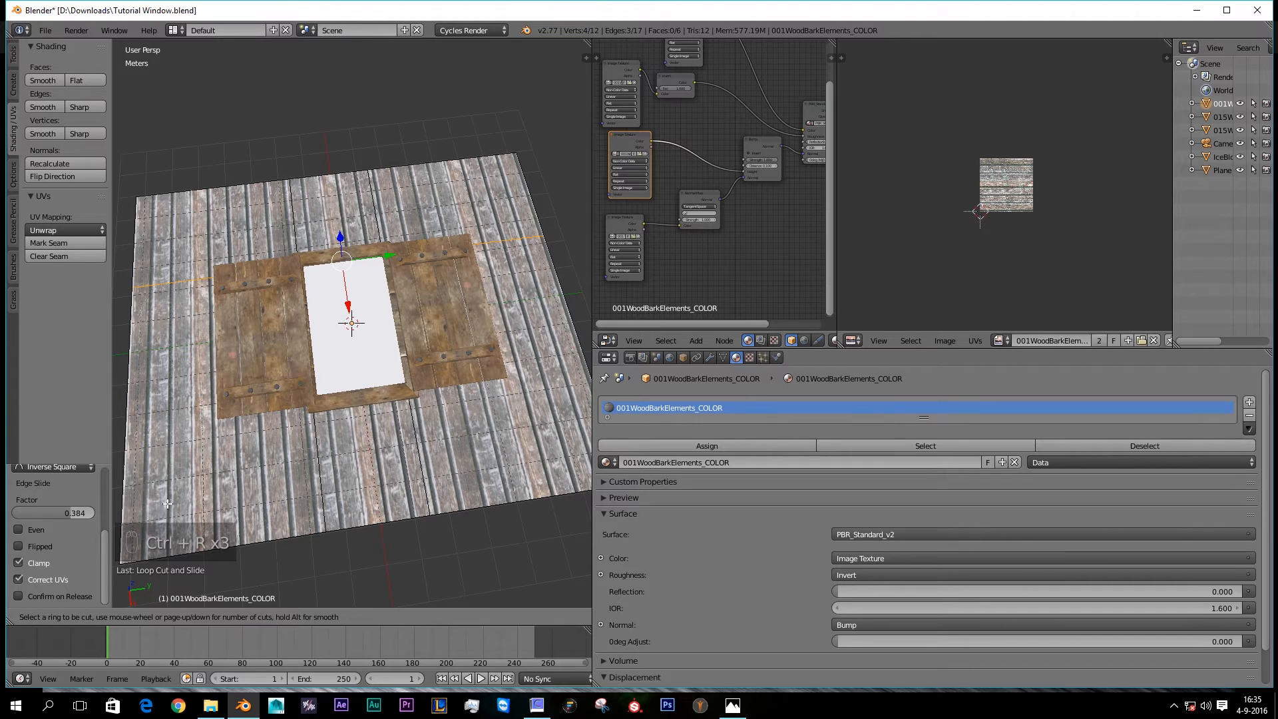
pyautogui.click(134, 478)
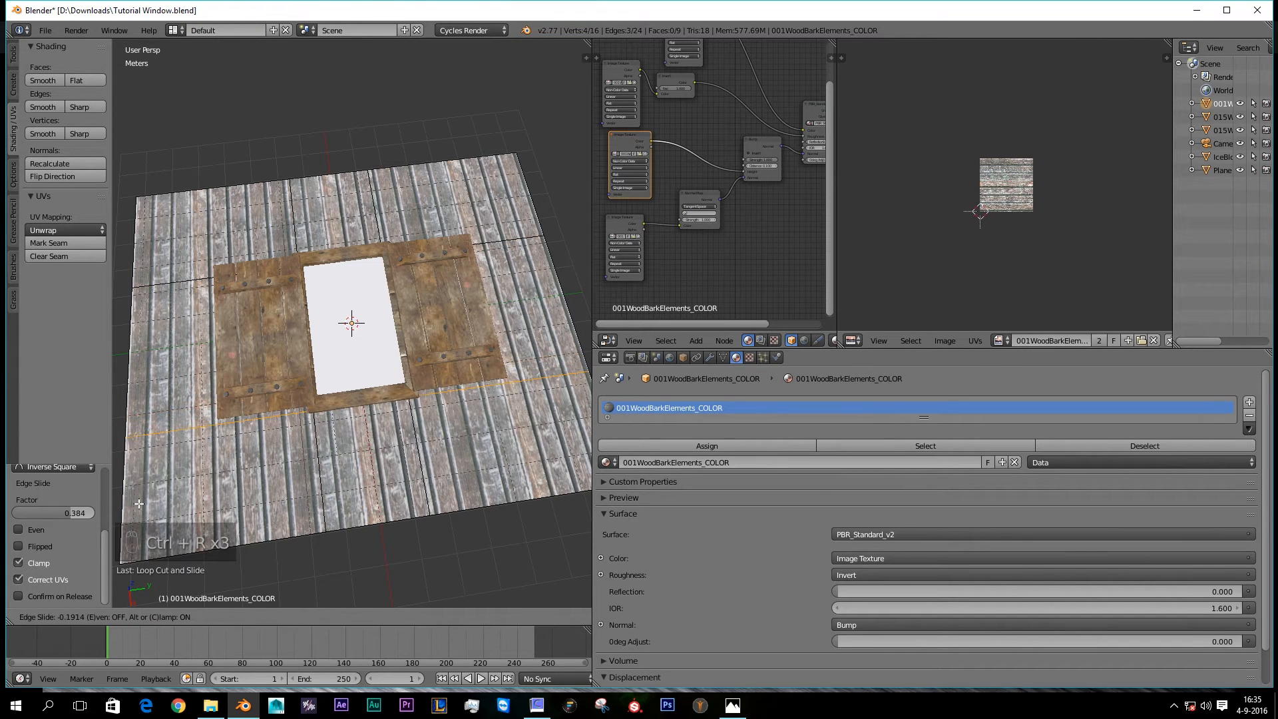
pyautogui.click(138, 504)
# Step: Delete the wall face behind the window opening, leave Edit Mode and preview the wall in Rendered shading
pyautogui.moveTo(159, 489); pyautogui.dragTo(169, 143, button='middle')
pyautogui.click(415, 617)
pyautogui.rightClick(355, 316)
pyautogui.press('x')
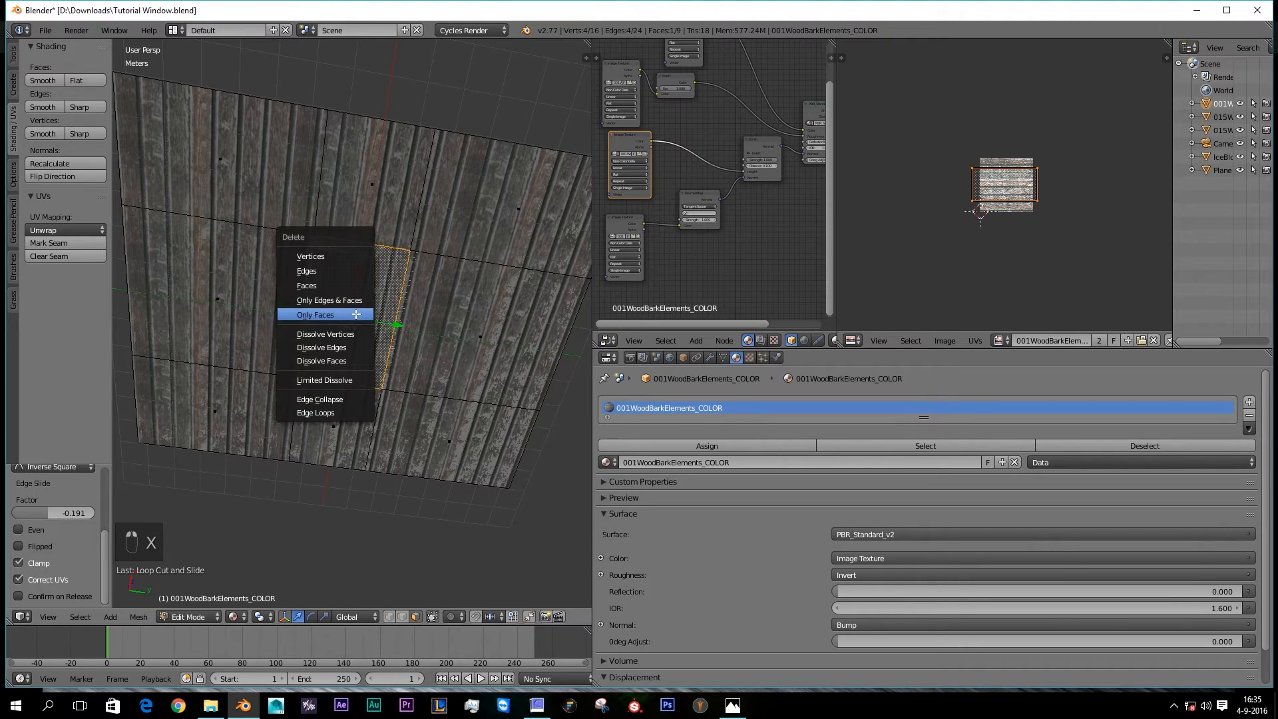
pyautogui.click(346, 294)
pyautogui.moveTo(350, 297)
pyautogui.mouseDown(button='middle')
pyautogui.moveTo(422, 369)
pyautogui.moveTo(406, 575)
pyautogui.mouseUp(button='middle')
pyautogui.press('Tab')
pyautogui.hotkey('shift', 'z')
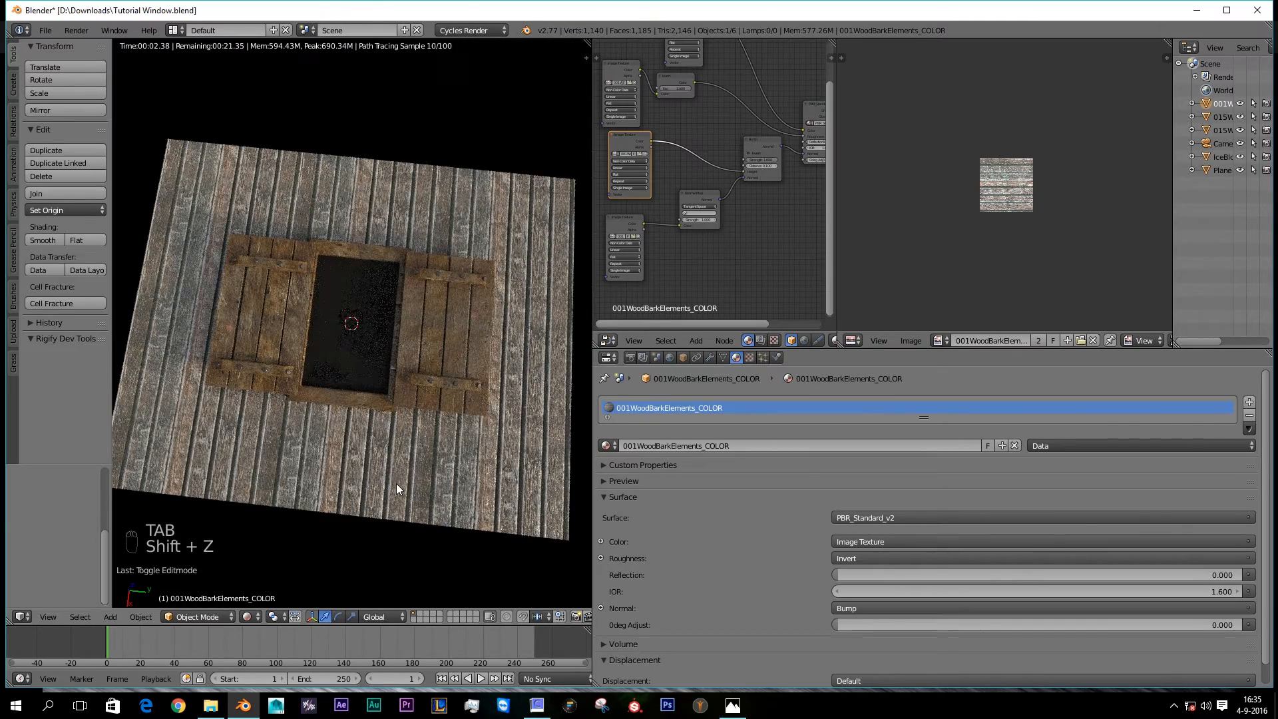
# Step: In Wireframe shading, select the wall together with the window frame, glass pane and both shutters, leaving out the camera
pyautogui.press('z')
pyautogui.press('z')
pyautogui.press('z')
pyautogui.scroll(-4, 401, 491)
pyautogui.moveTo(401, 492); pyautogui.dragTo(461, 453, button='middle')
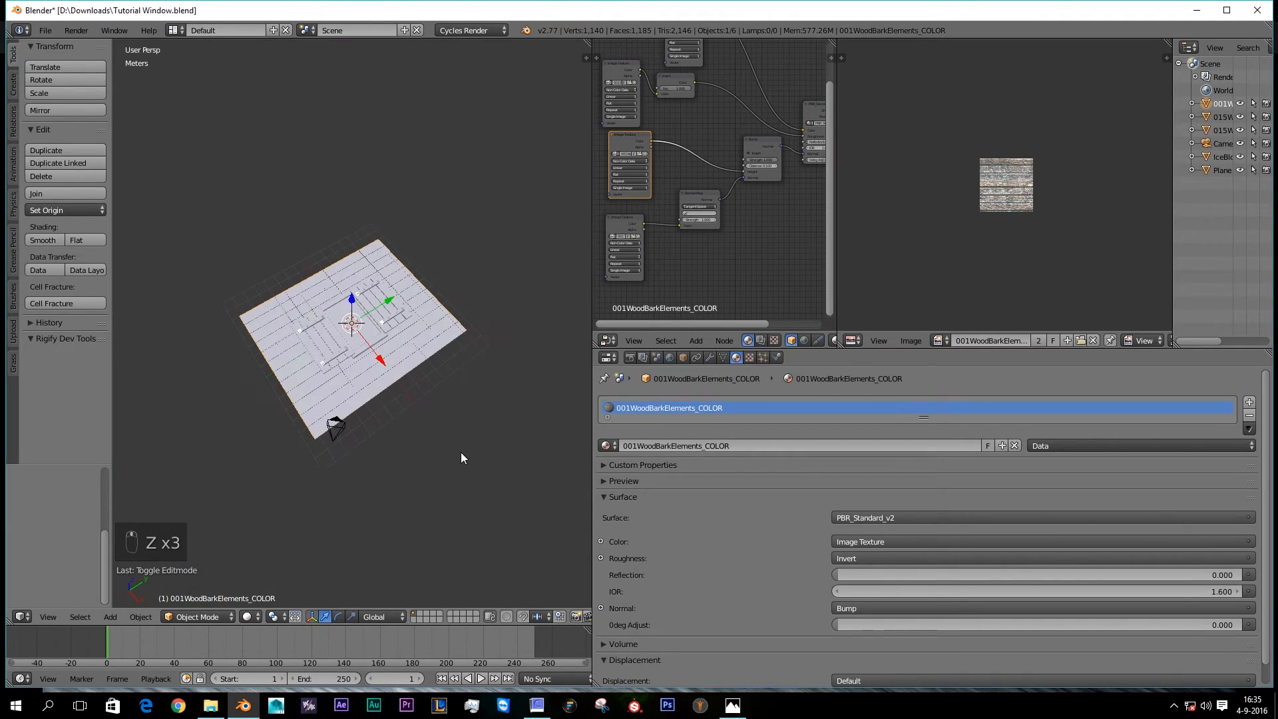
pyautogui.press('z')
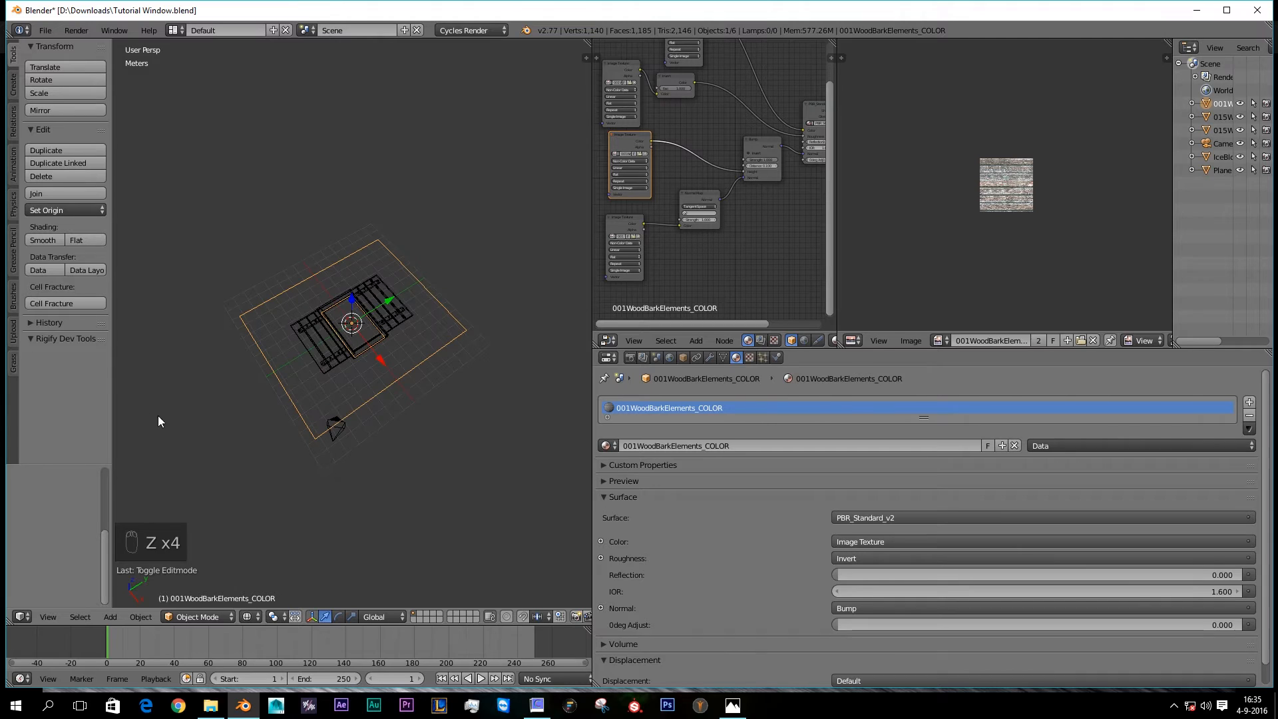
pyautogui.moveTo(217, 397)
pyautogui.keyDown('ctrl'); pyautogui.mouseDown()
pyautogui.moveTo(382, 377)
pyautogui.moveTo(256, 203)
pyautogui.mouseUp(); pyautogui.keyUp('ctrl')
pyautogui.moveTo(338, 267); pyautogui.dragTo(308, 345, button='middle')
pyautogui.press('b')
pyautogui.rightClick(238, 291)
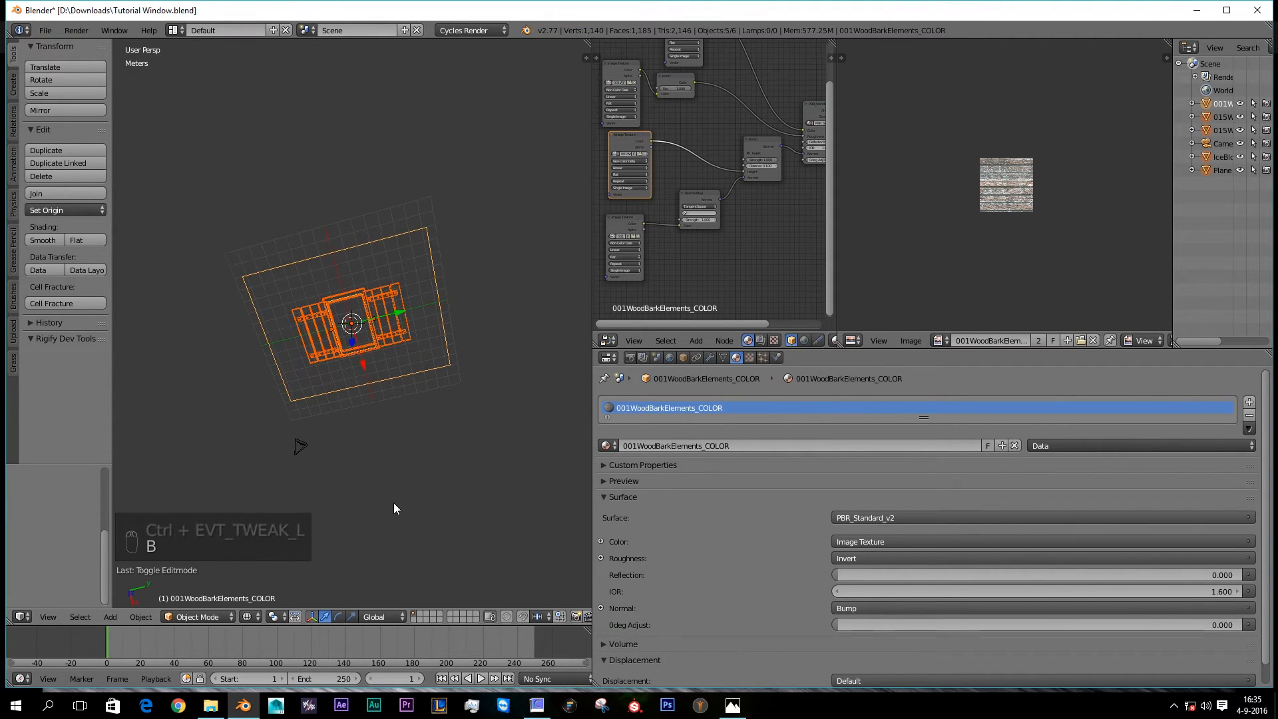
# Step: Rotate the selected wall and window 90° about the Y axis and raise them along Z to stand on the grid
pyautogui.moveTo(393, 501); pyautogui.dragTo(397, 325, button='middle')
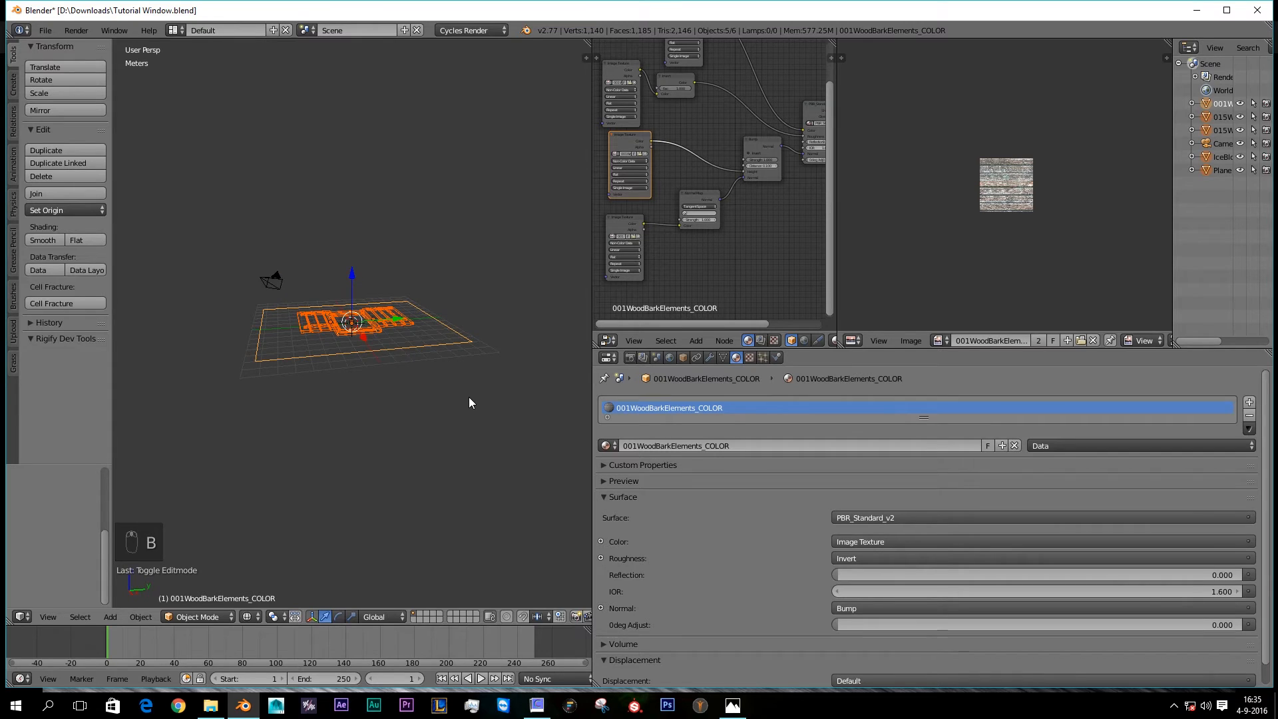
pyautogui.write('ry90')
pyautogui.press('Return')
pyautogui.press('g')
pyautogui.press('z')
pyautogui.click(345, 221)
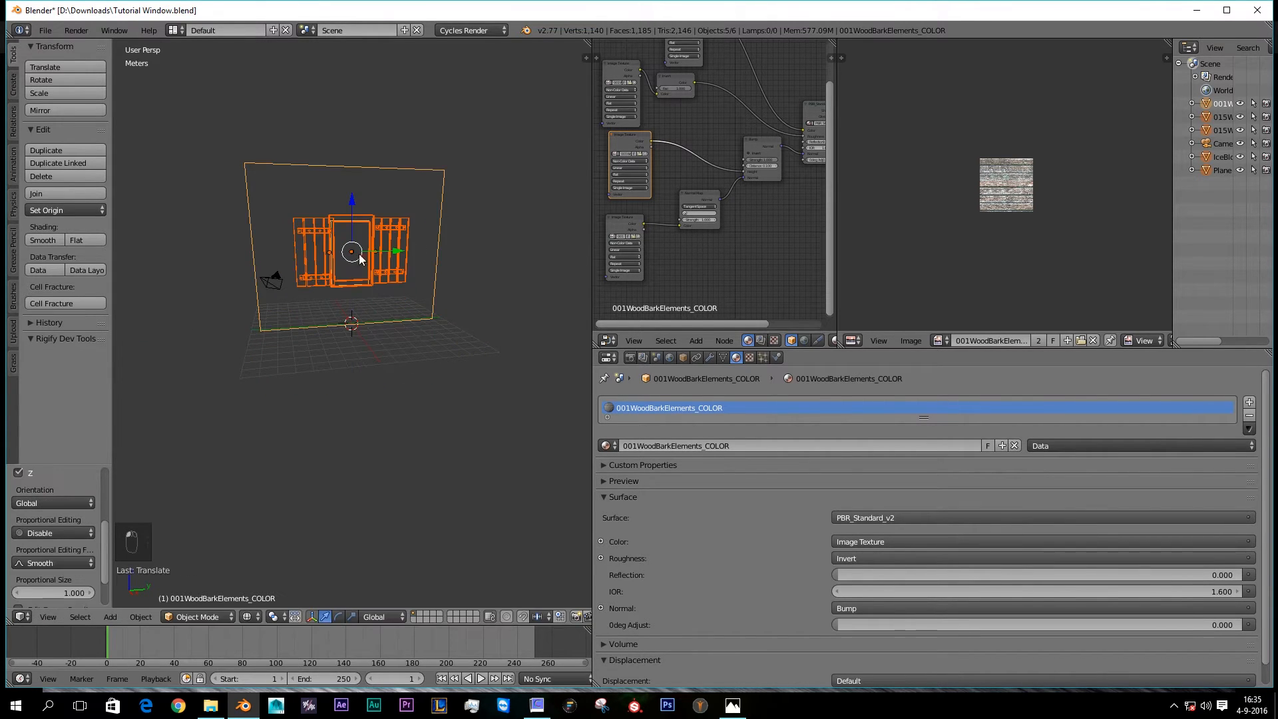
# Step: Examine the upright wall and window in Rendered shading, and inspect the wall's back side in Solid shading
pyautogui.press('z')
pyautogui.hotkey('shift', 'z')
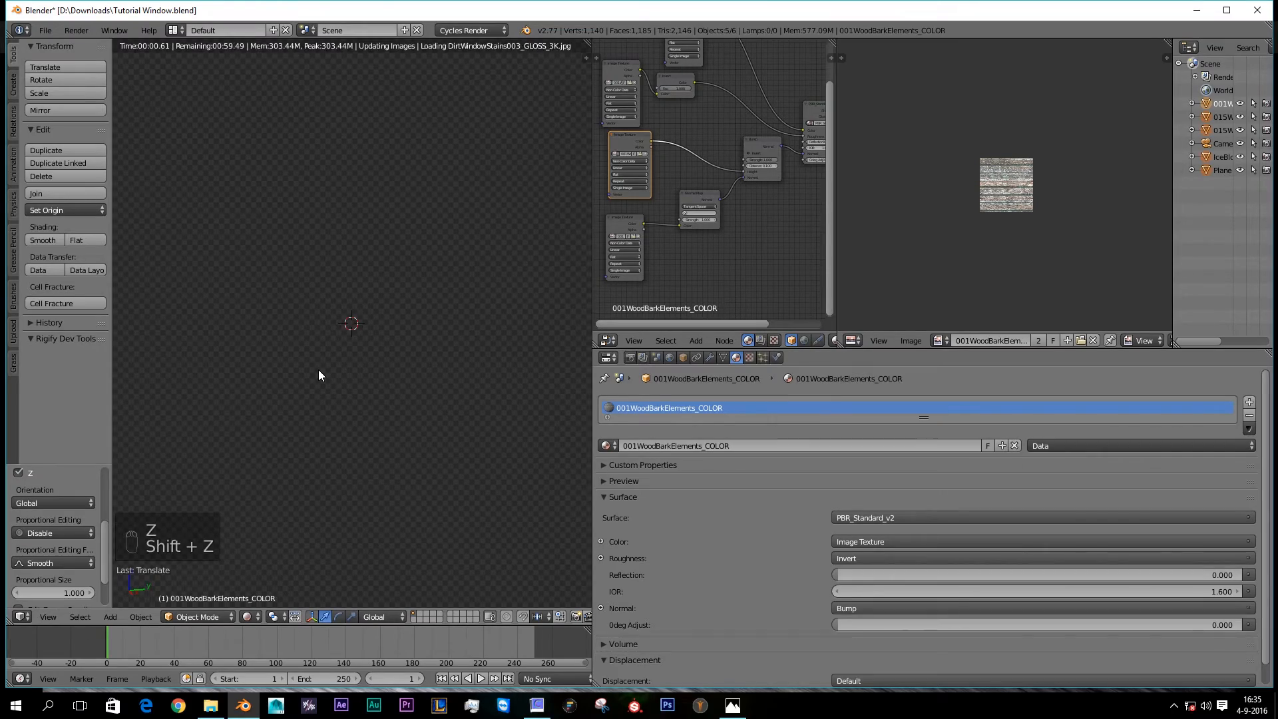
pyautogui.moveTo(313, 357); pyautogui.dragTo(301, 335, button='middle')
pyautogui.scroll(5, 333, 319)
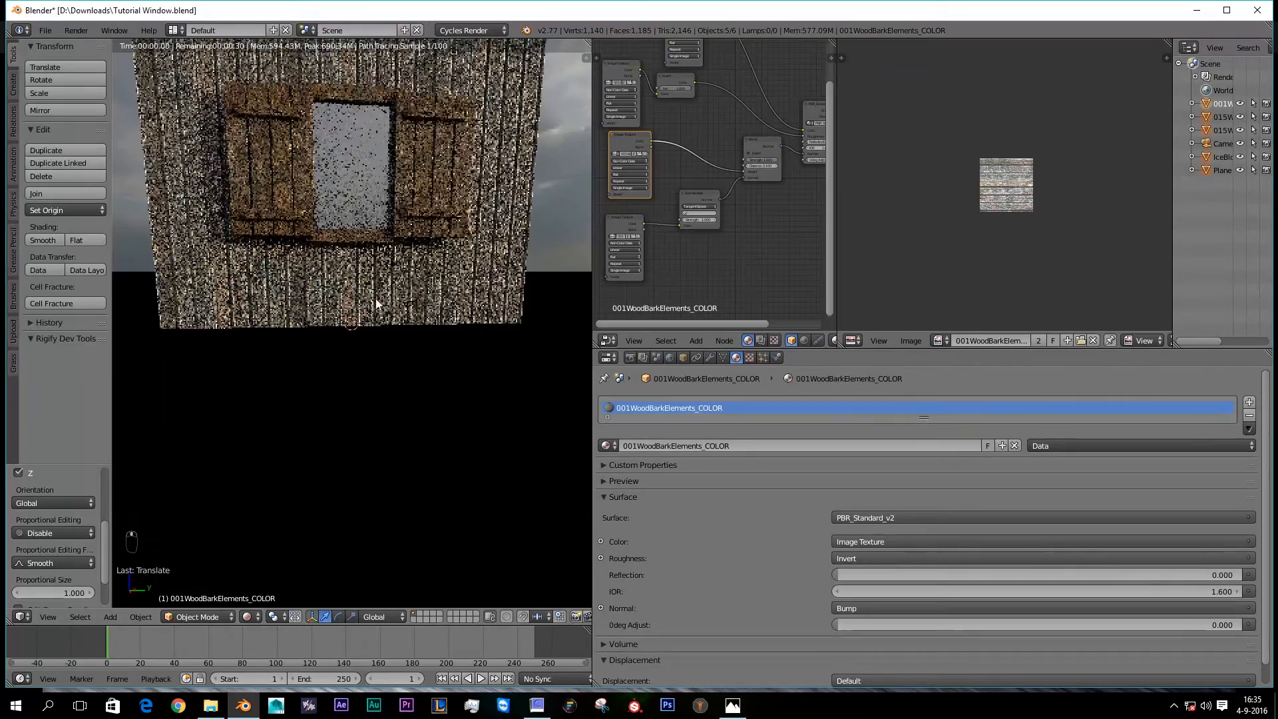
pyautogui.moveTo(375, 298); pyautogui.dragTo(414, 242, button='middle')
pyautogui.press('z')
pyautogui.press('z')
pyautogui.press('z')
pyautogui.moveTo(301, 287); pyautogui.dragTo(433, 373, button='middle')
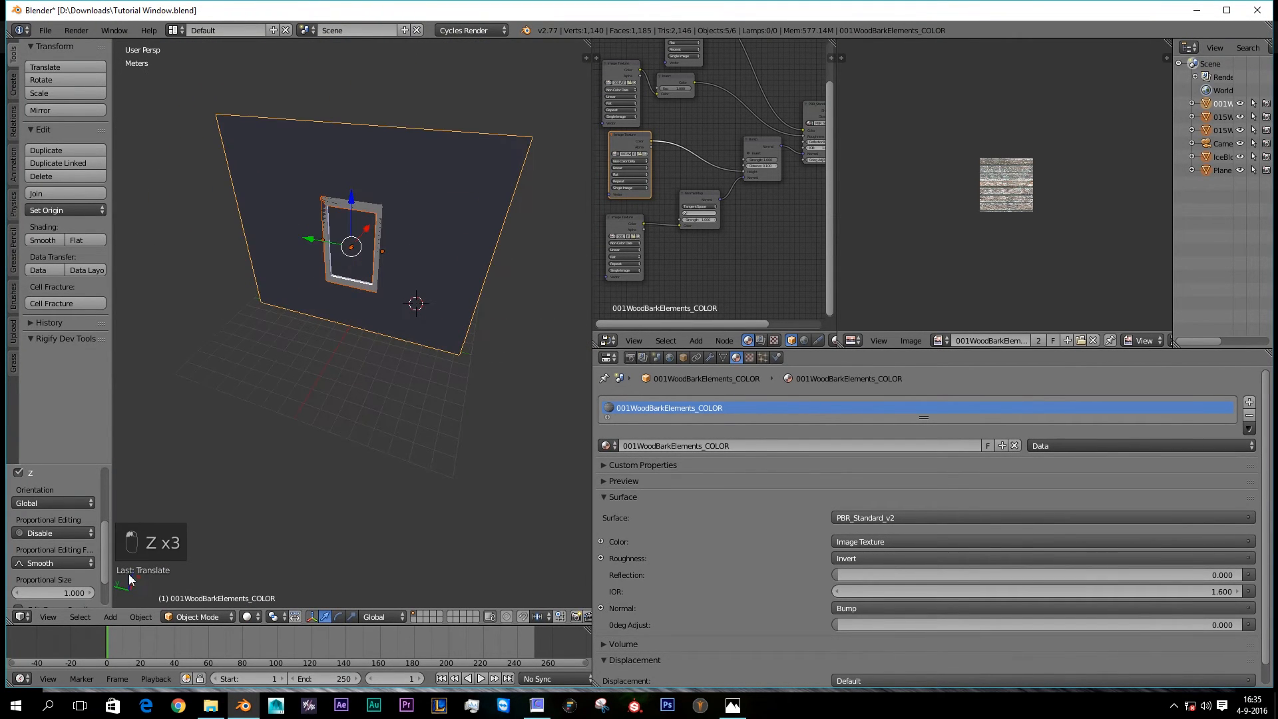
# Step: Import living-room-mountain.jpg from D:\Pictures\Saved Pictures\ as an image plane
pyautogui.hotkey('shift', 'a')
pyautogui.moveTo(143, 594)
pyautogui.click(248, 593)
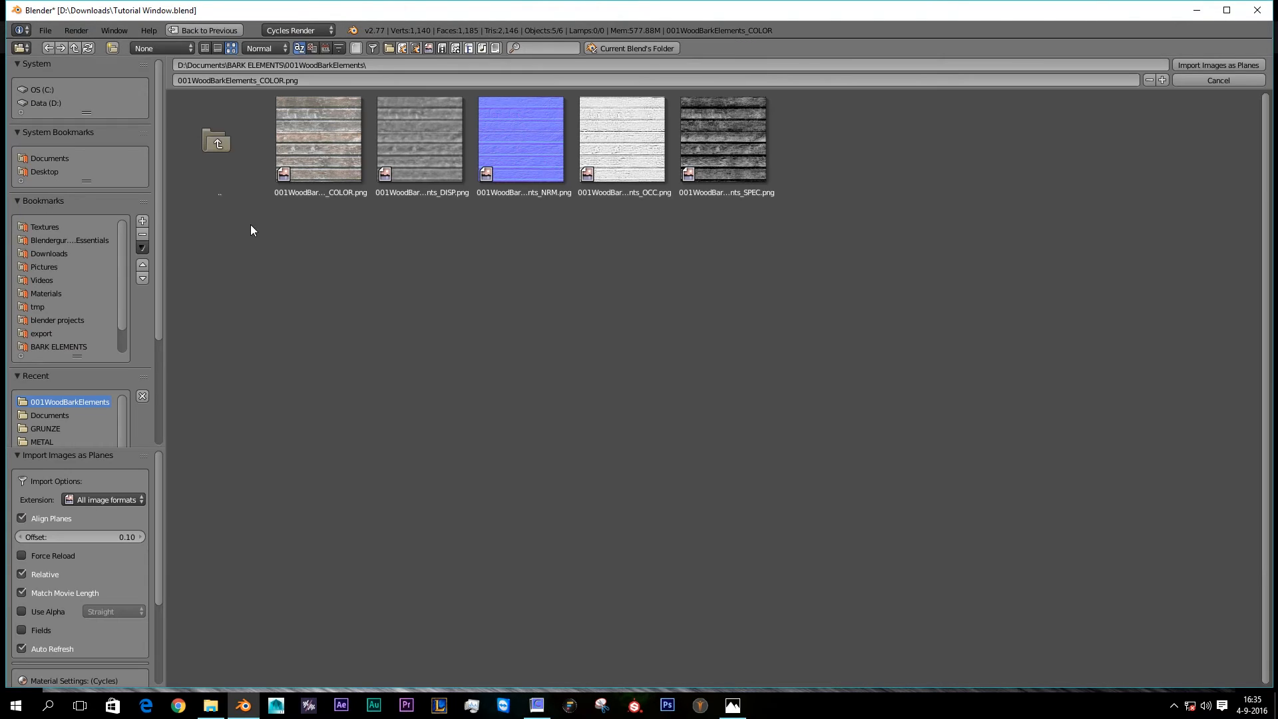
pyautogui.click(46, 267)
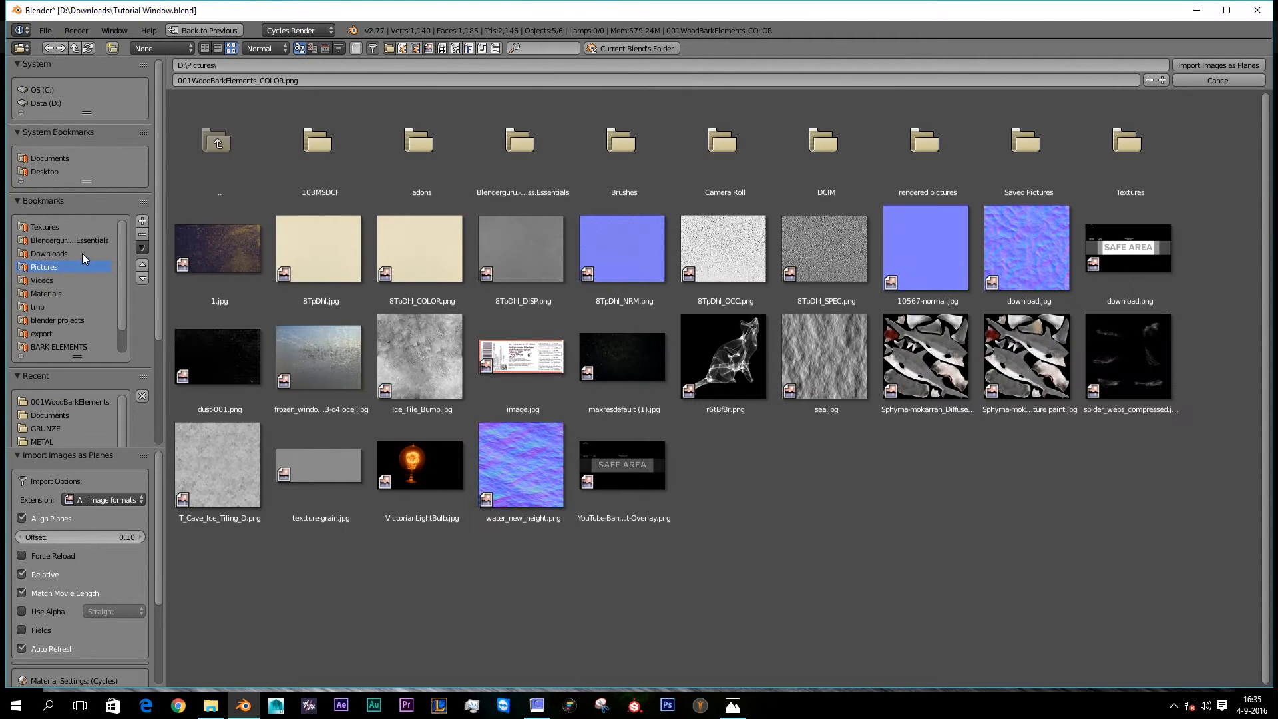
pyautogui.click(242, 163)
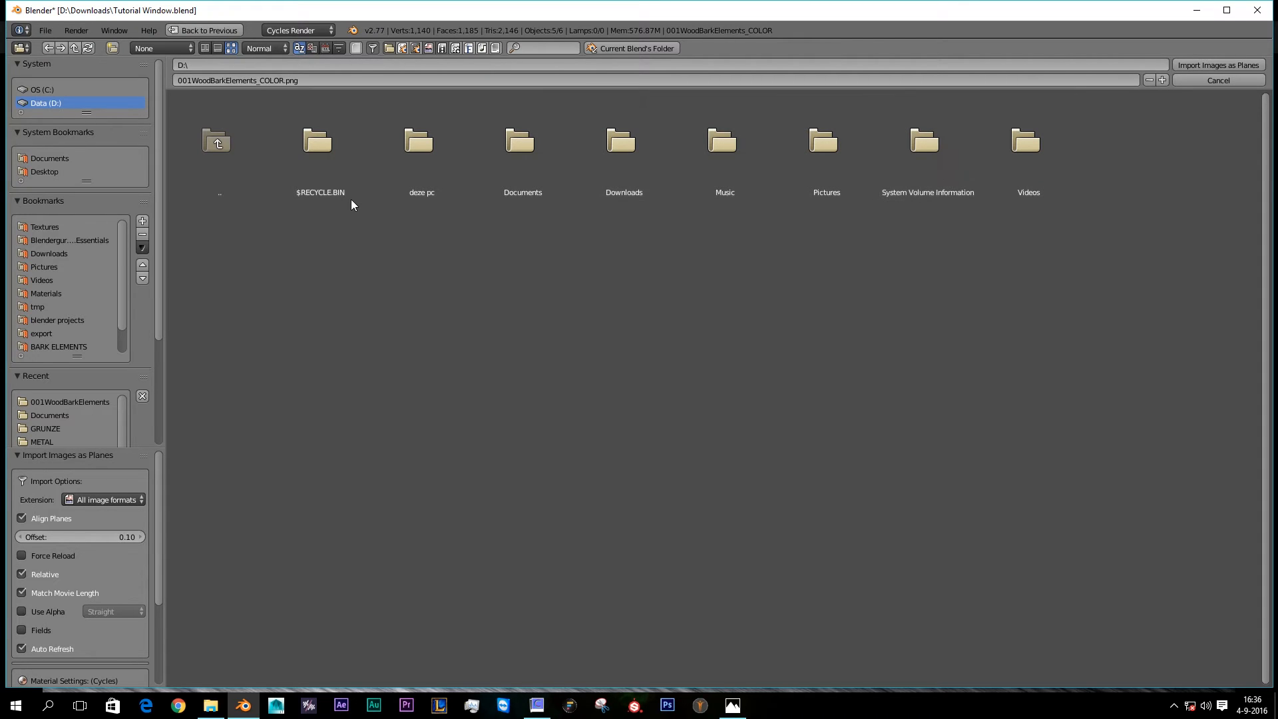
pyautogui.click(34, 264)
pyautogui.click(241, 184)
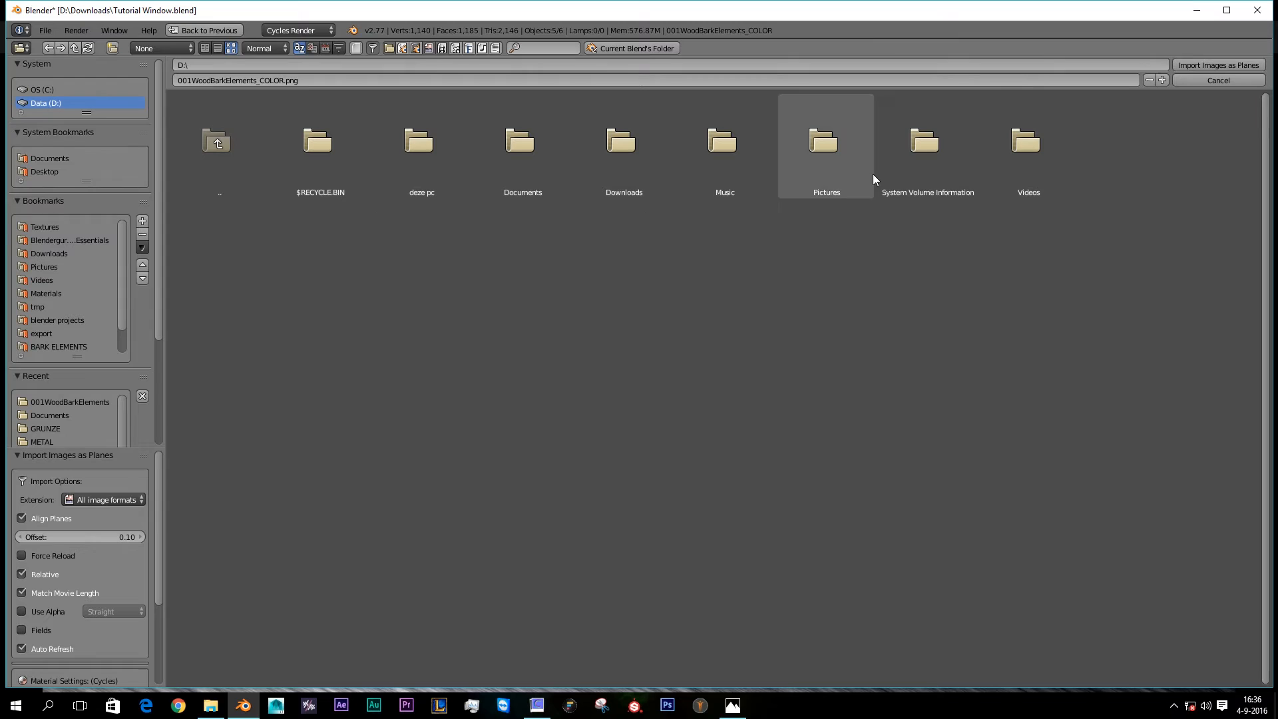
pyautogui.click(831, 174)
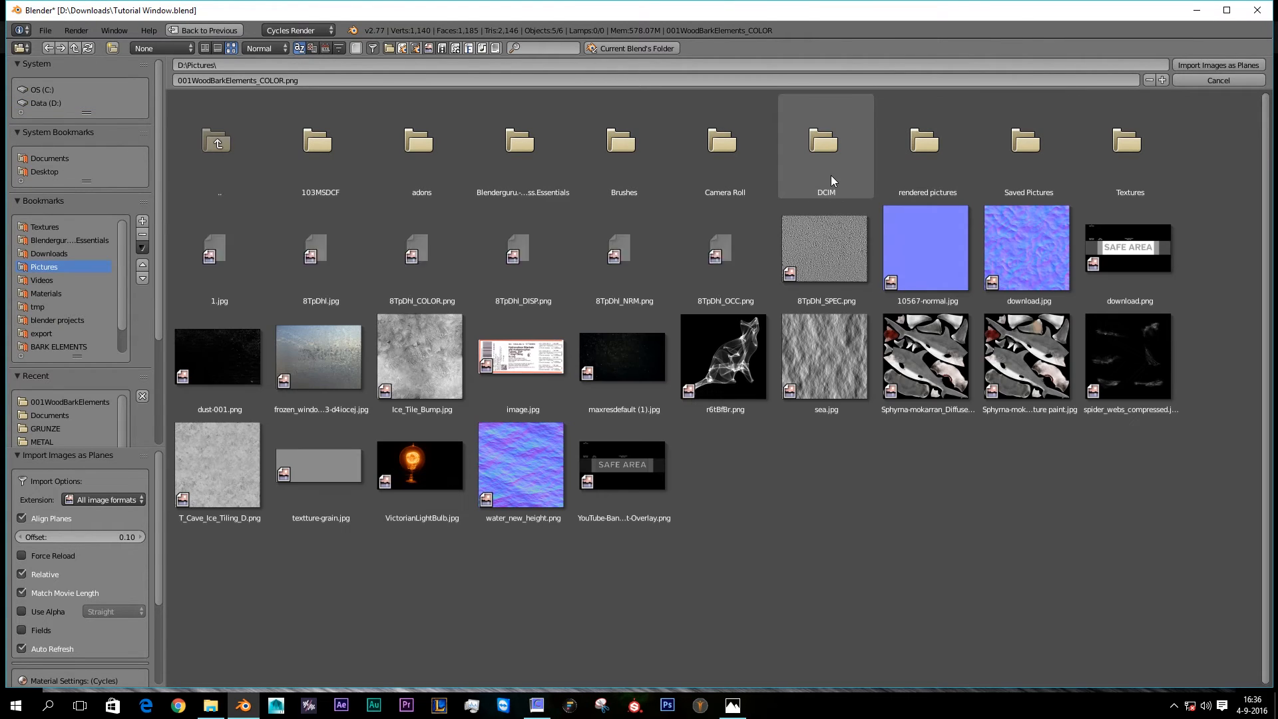
pyautogui.click(1013, 163)
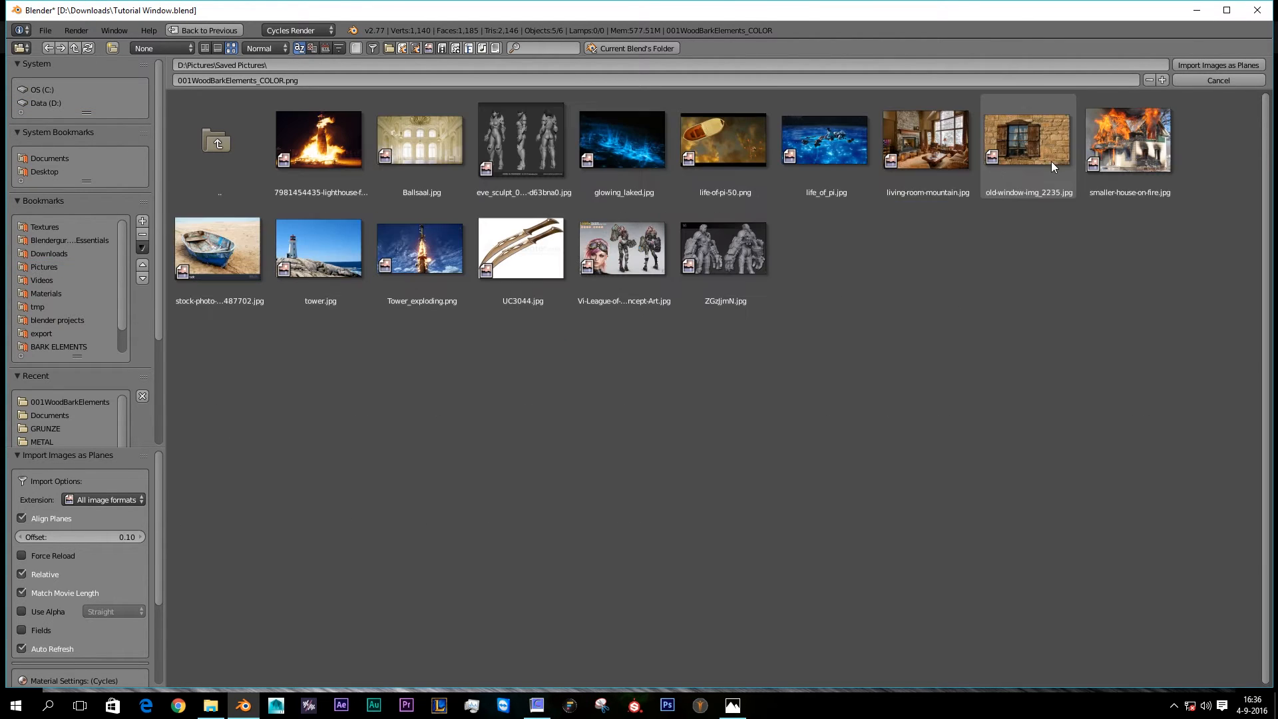
pyautogui.doubleClick(917, 169)
# Step: Change the living-room-mountain material's surface to Emission with a strength of 0.3
pyautogui.scroll(-5, 430, 339)
pyautogui.moveTo(430, 339); pyautogui.dragTo(401, 344, button='middle')
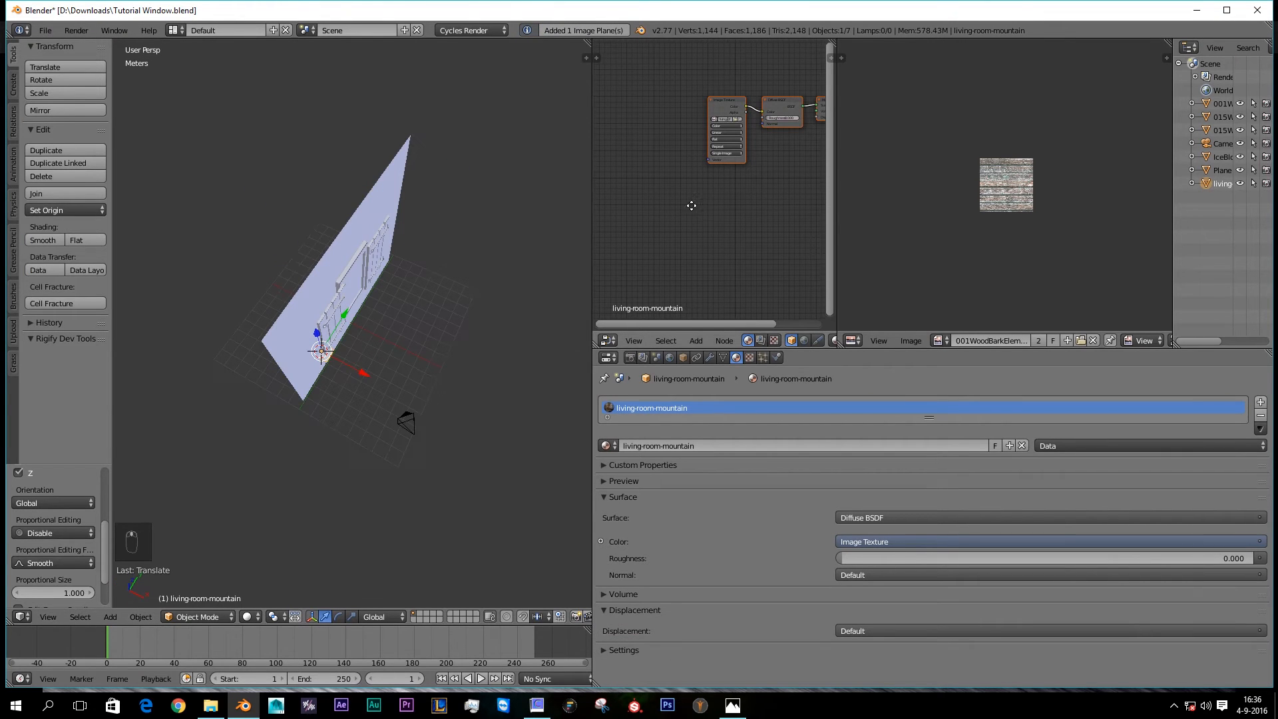
pyautogui.press('Home')
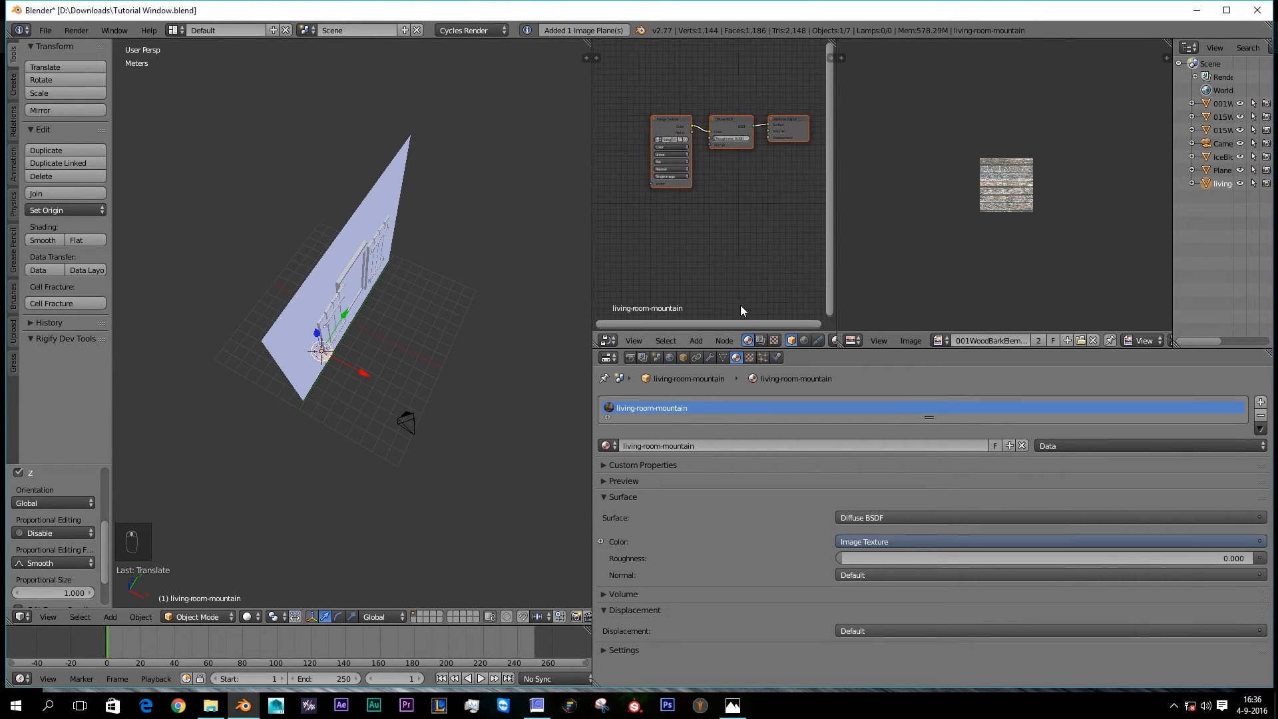
pyautogui.click(953, 522)
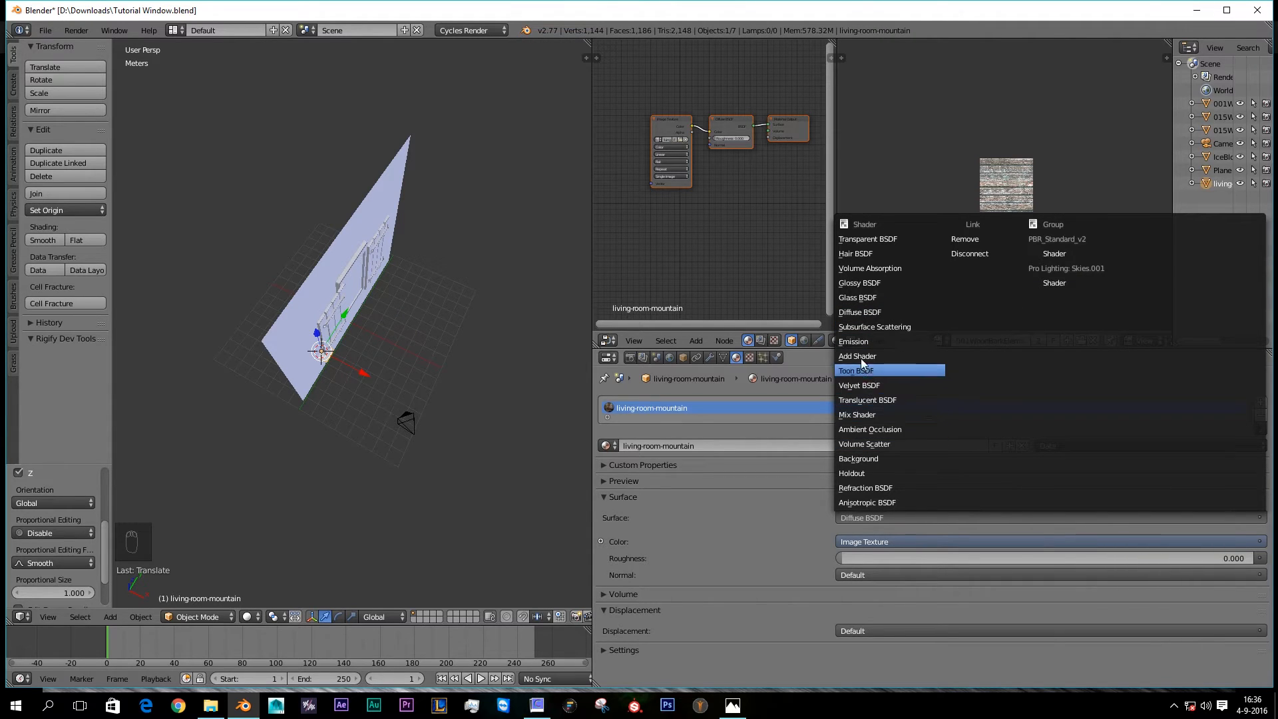
pyautogui.click(859, 342)
pyautogui.click(908, 559)
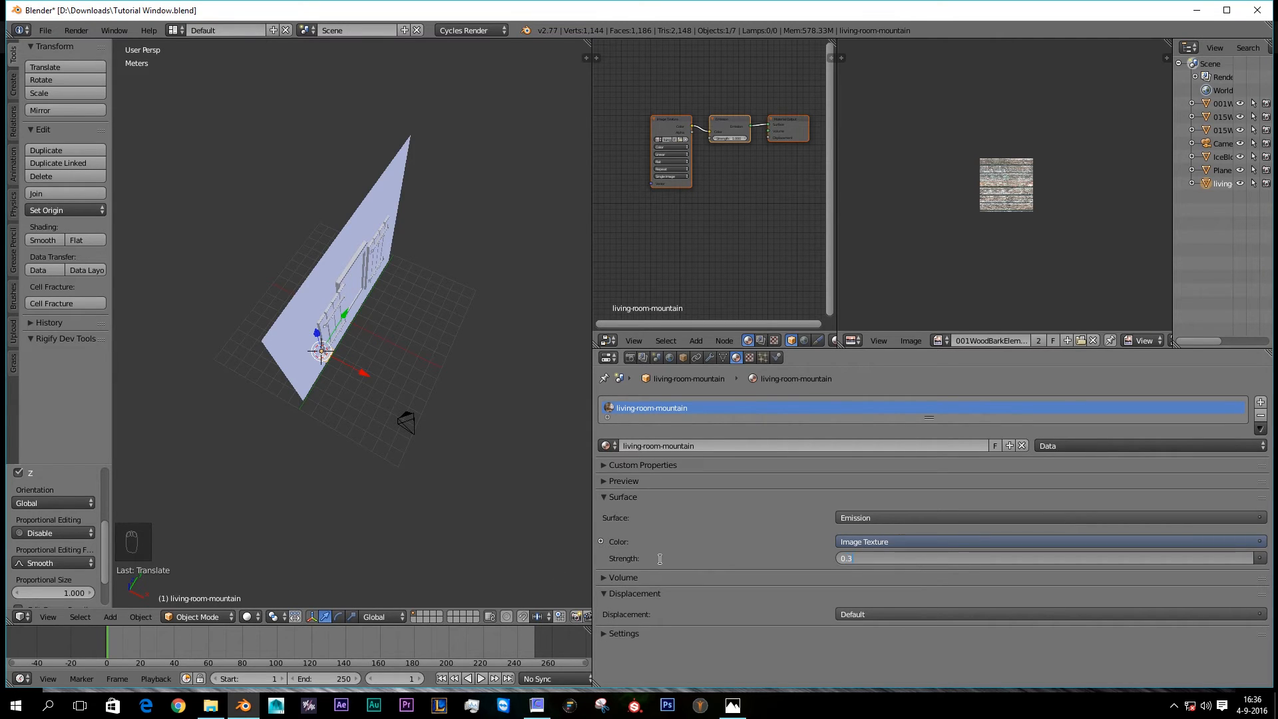
pyautogui.press('Return')
# Step: Enlarge the living-room image plane and, in Material shading, rotate it 90° about Z and 90° about Y
pyautogui.press('s')
pyautogui.click(474, 495)
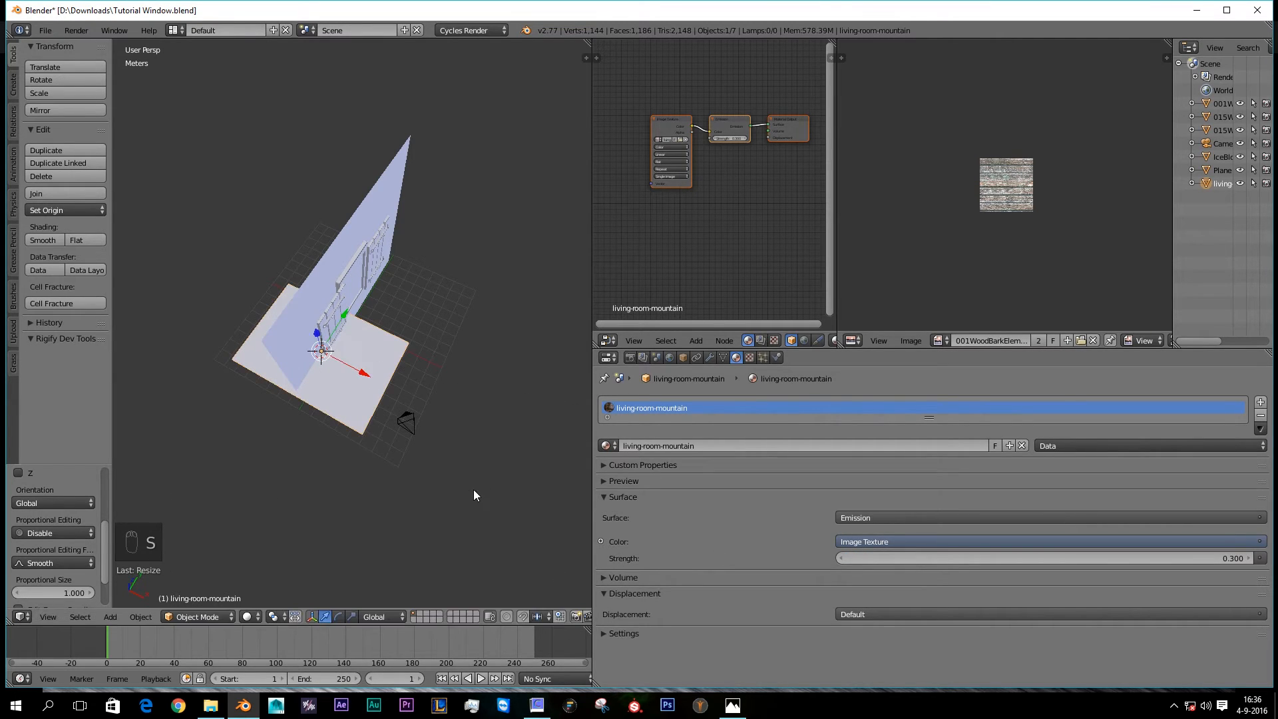
pyautogui.click(254, 617)
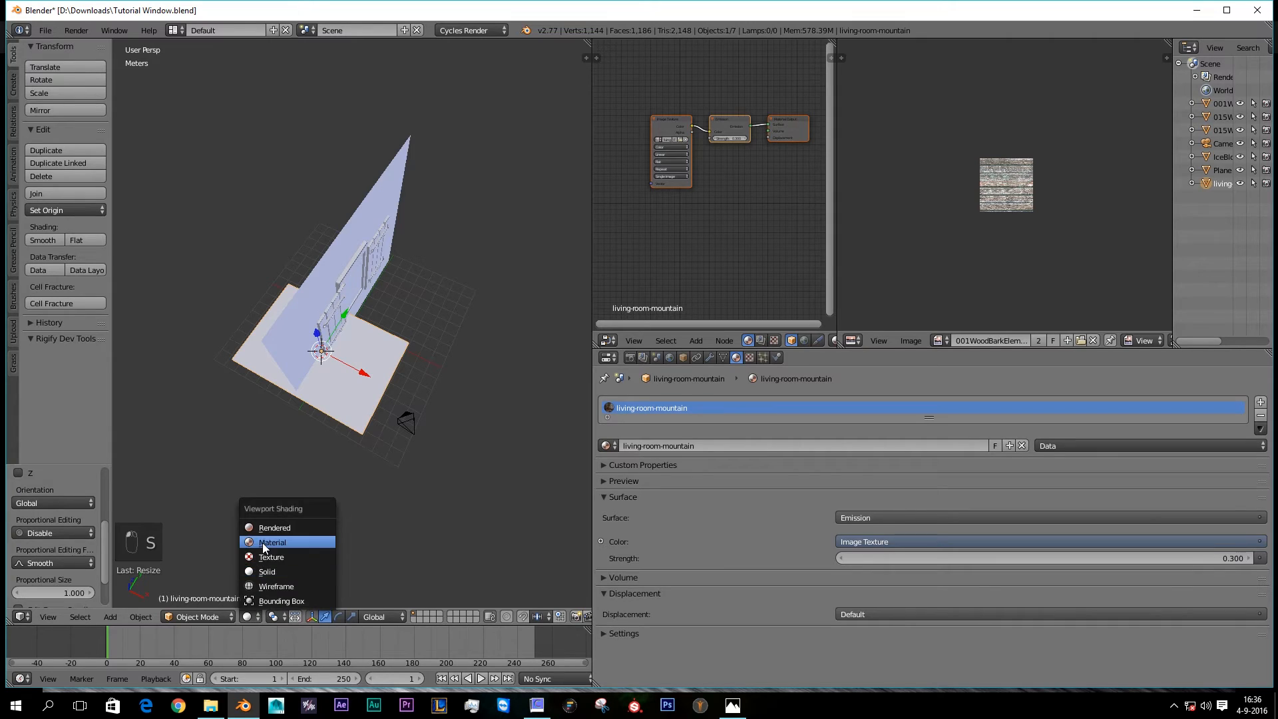
pyautogui.click(262, 542)
pyautogui.write('rz90')
pyautogui.press('Return')
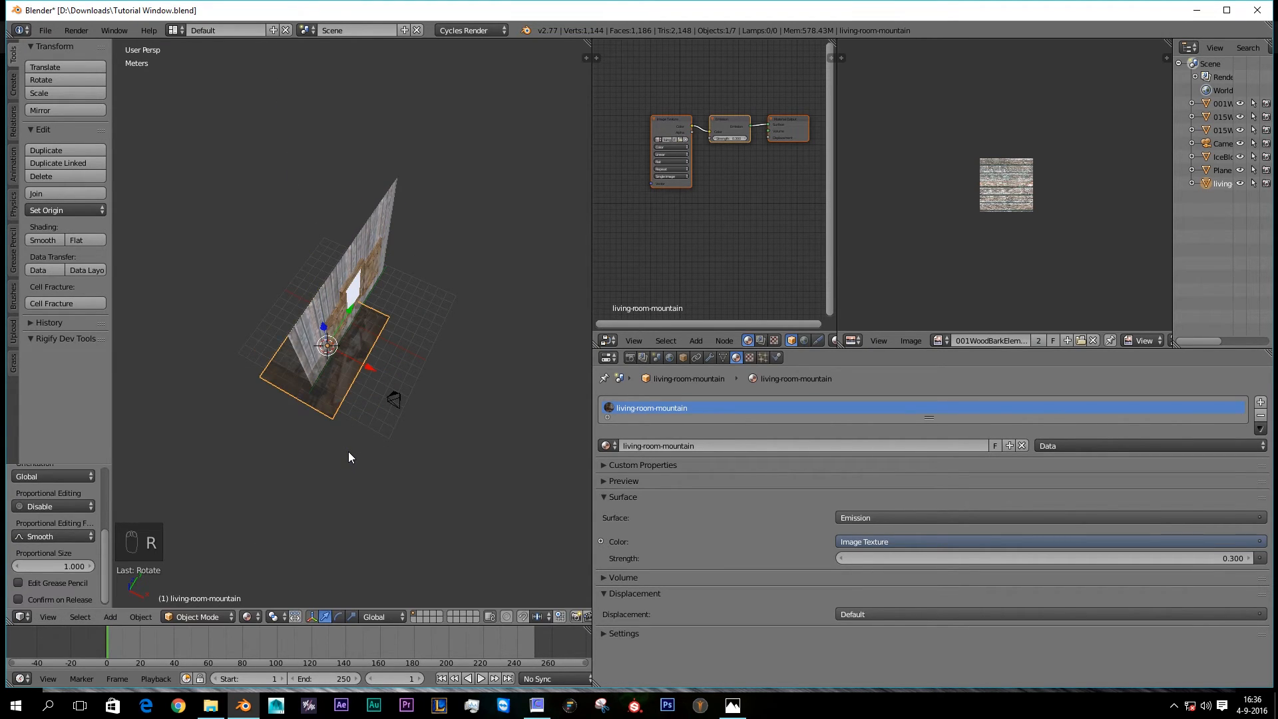
pyautogui.write('ry90')
pyautogui.press('Return')
# Step: Move the living-room image plane behind the wall and scale it up to cover the area behind the window
pyautogui.moveTo(365, 363); pyautogui.dragTo(297, 322)
pyautogui.press('s')
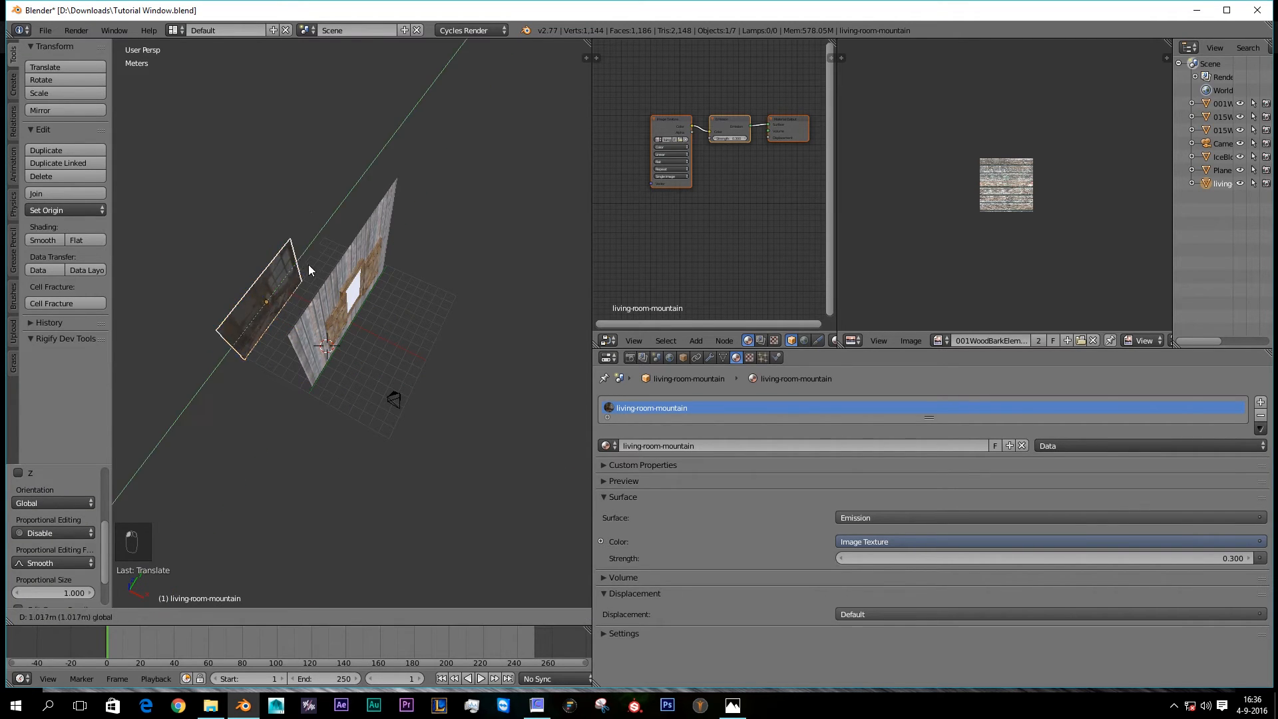
pyautogui.click(546, 295)
# Step: In camera view, walk the camera to a position in front of the wall that centres the window in the frame
pyautogui.press('KP_0')
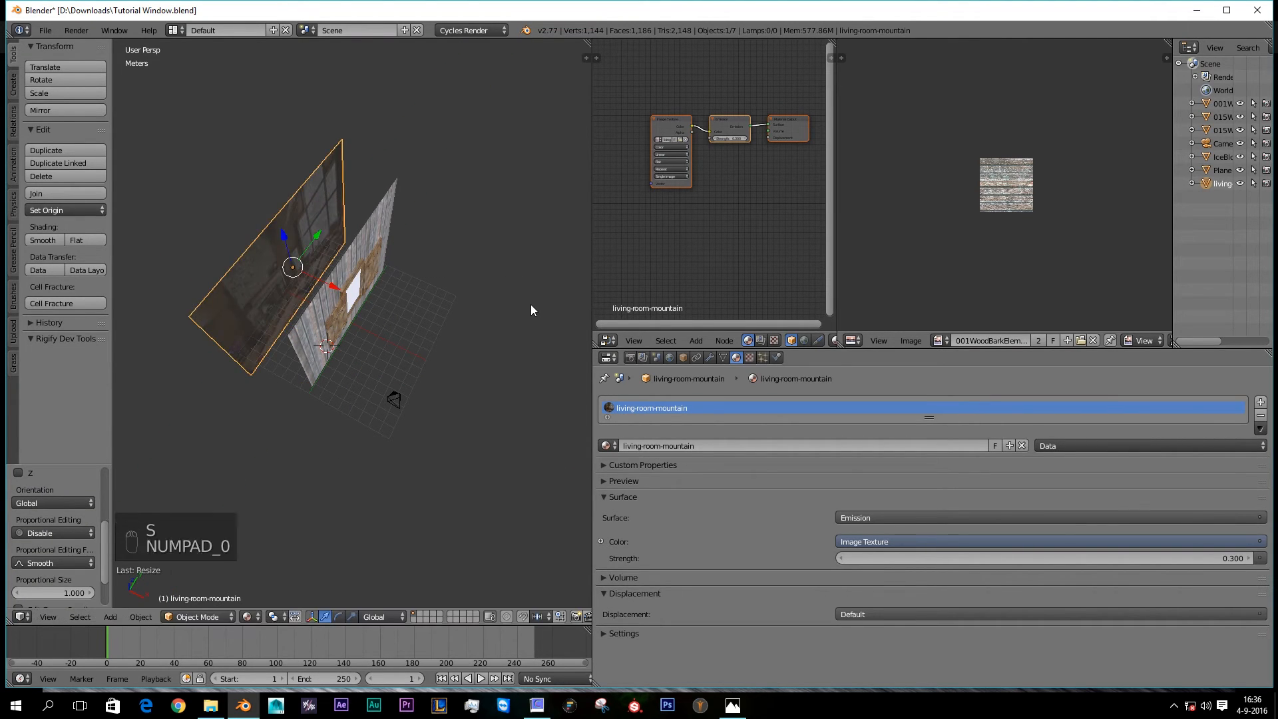
pyautogui.hotkey('shift', 'f')
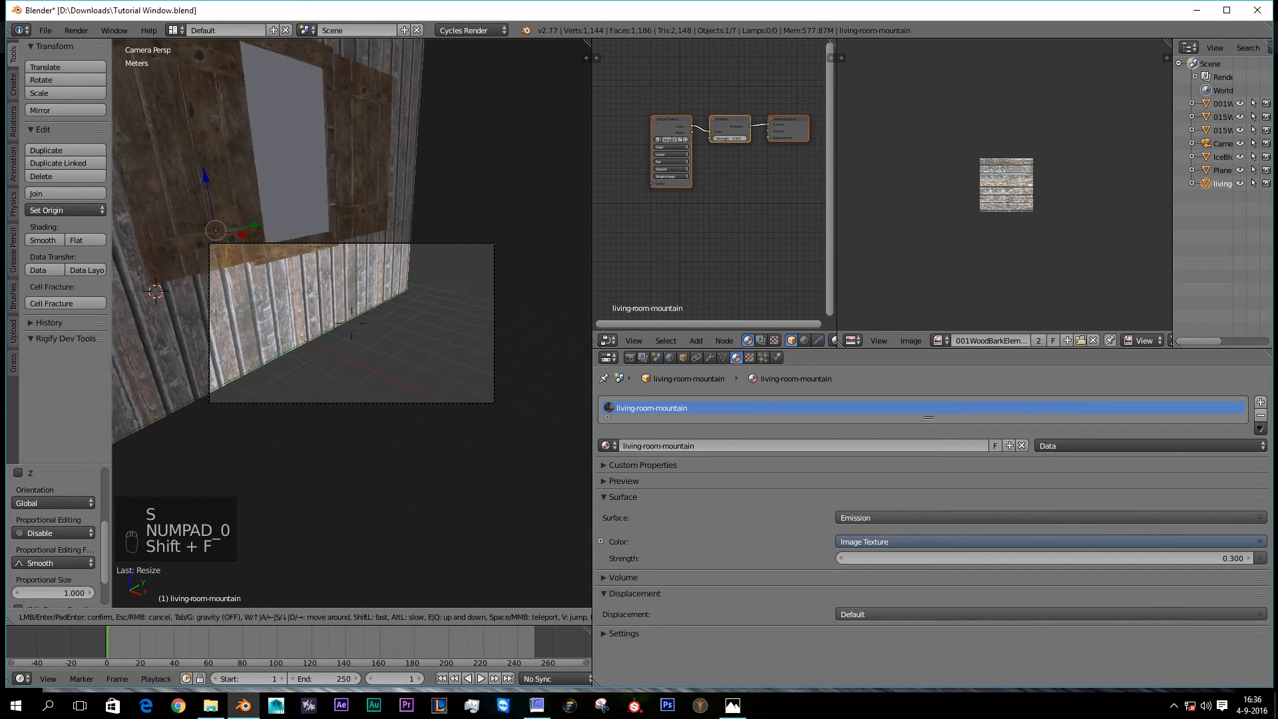
pyautogui.press('w')
pyautogui.press('s')
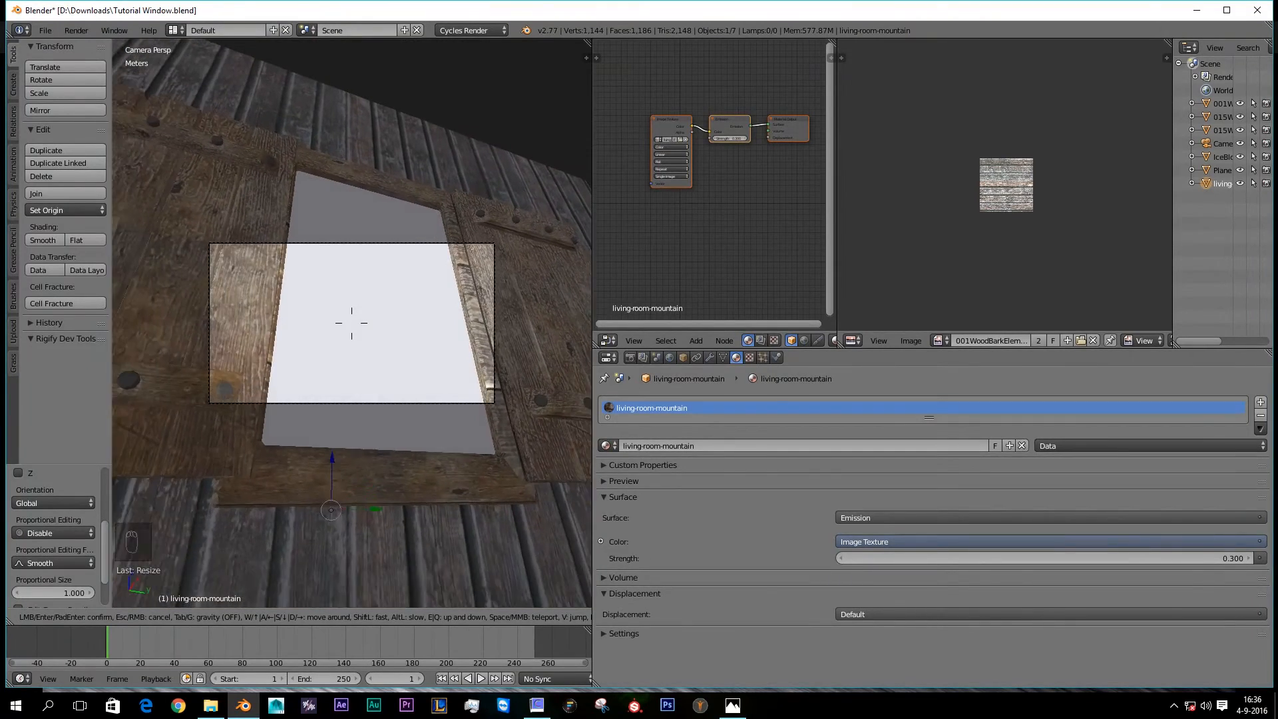
pyautogui.press('s')
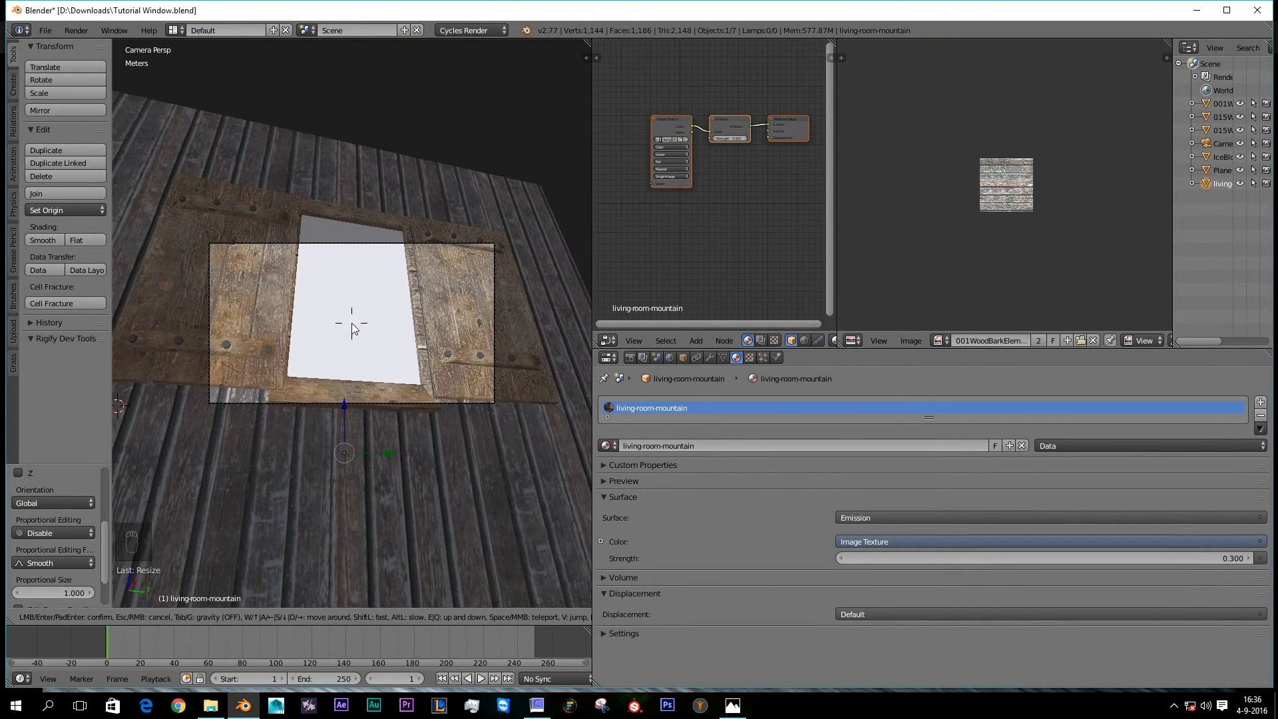
pyautogui.click(352, 323)
# Step: Move the right-hand shutter about 11.6 cm along negative Y towards the window opening and check it in the rendered view
pyautogui.rightClick(438, 315)
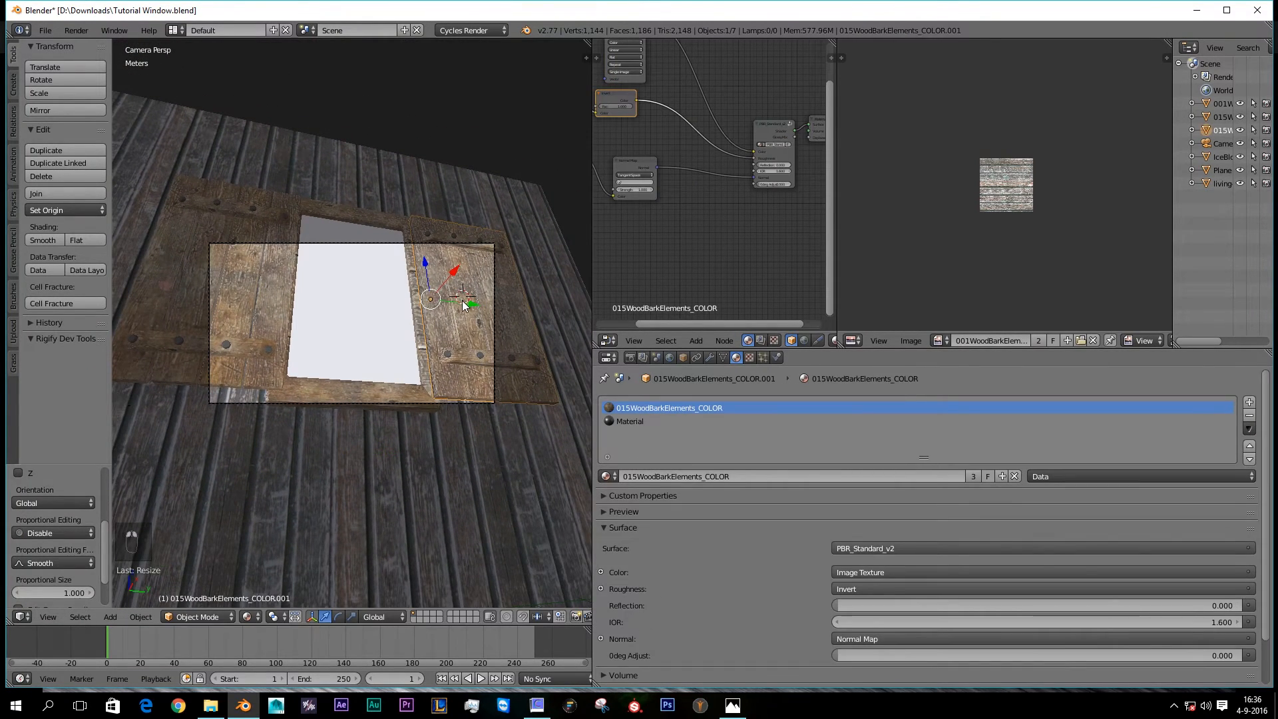
pyautogui.press('g')
pyautogui.press('y')
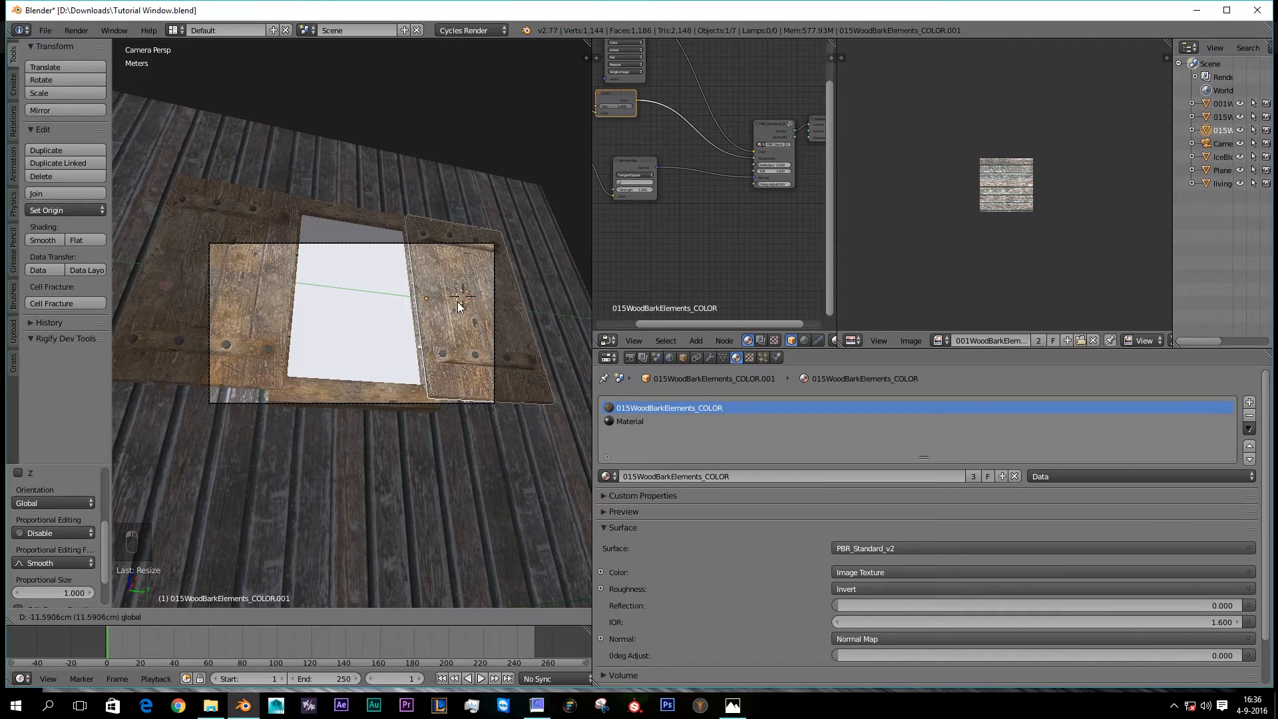
pyautogui.click(458, 306)
pyautogui.hotkey('shift', 'z')
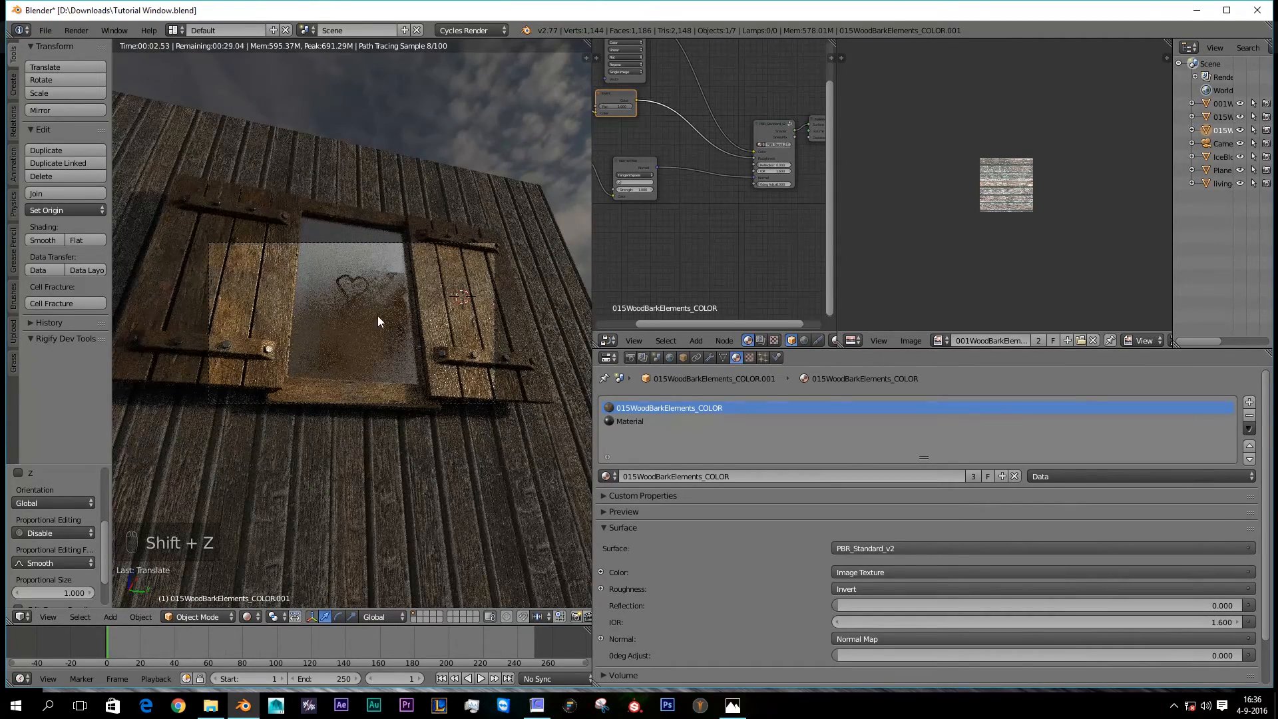
pyautogui.scroll(3, 377, 315)
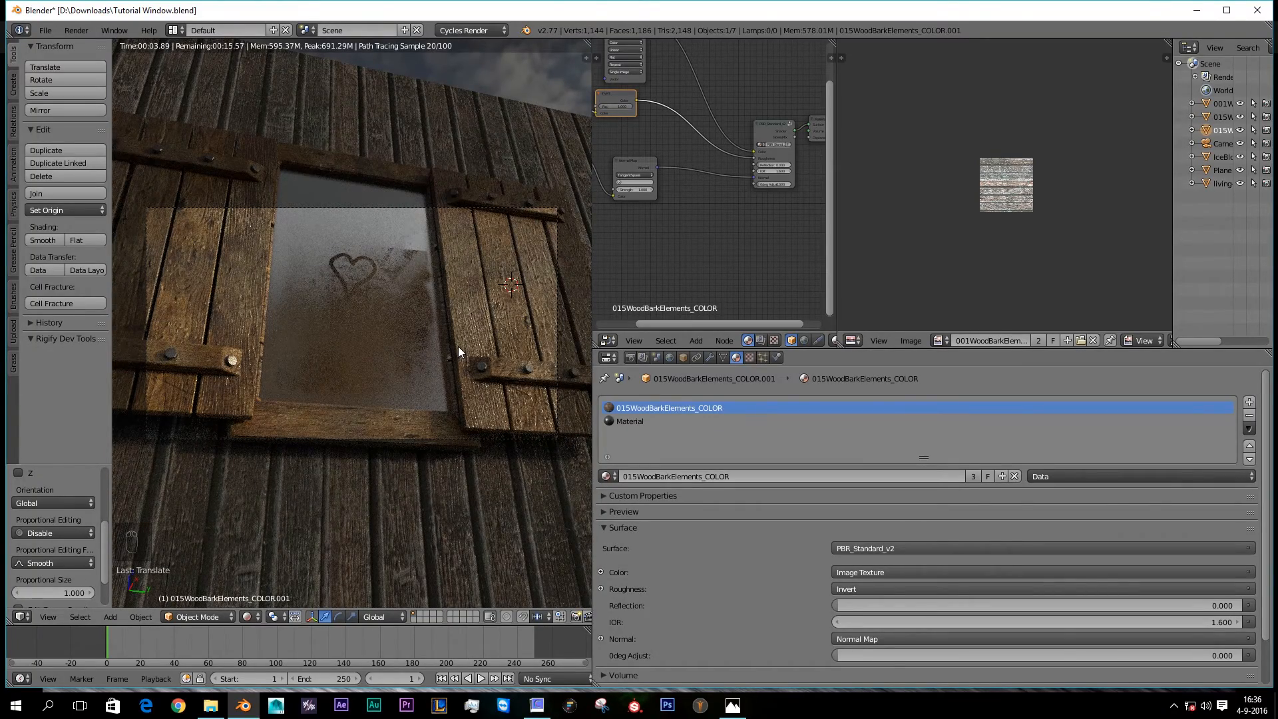
pyautogui.moveTo(373, 320); pyautogui.dragTo(319, 334, button='middle')
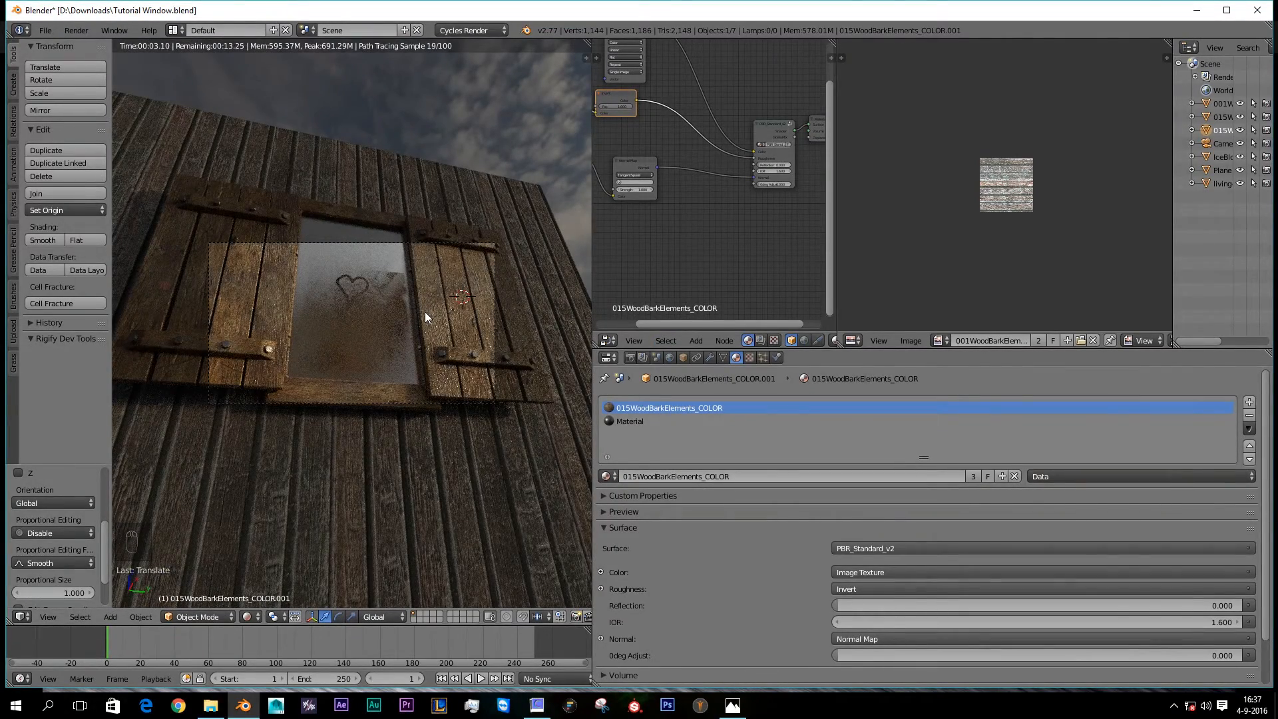
pyautogui.scroll(-3, 426, 302)
pyautogui.moveTo(425, 299); pyautogui.dragTo(466, 379, button='middle')
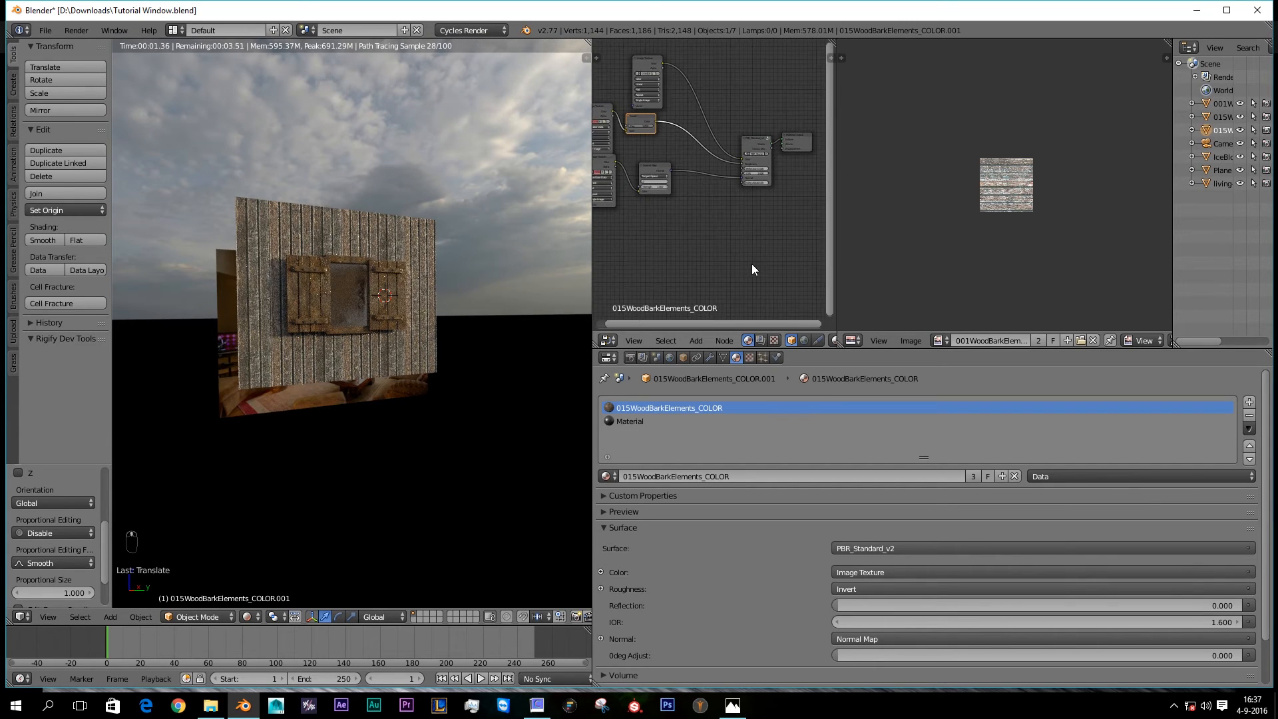
# Step: Display the world nodes and link the Background shader to the World Output's surface in place of the Pro Lighting group
pyautogui.moveTo(718, 239)
pyautogui.mouseDown(button='middle')
pyautogui.moveTo(736, 230)
pyautogui.moveTo(703, 238)
pyautogui.mouseUp(button='middle')
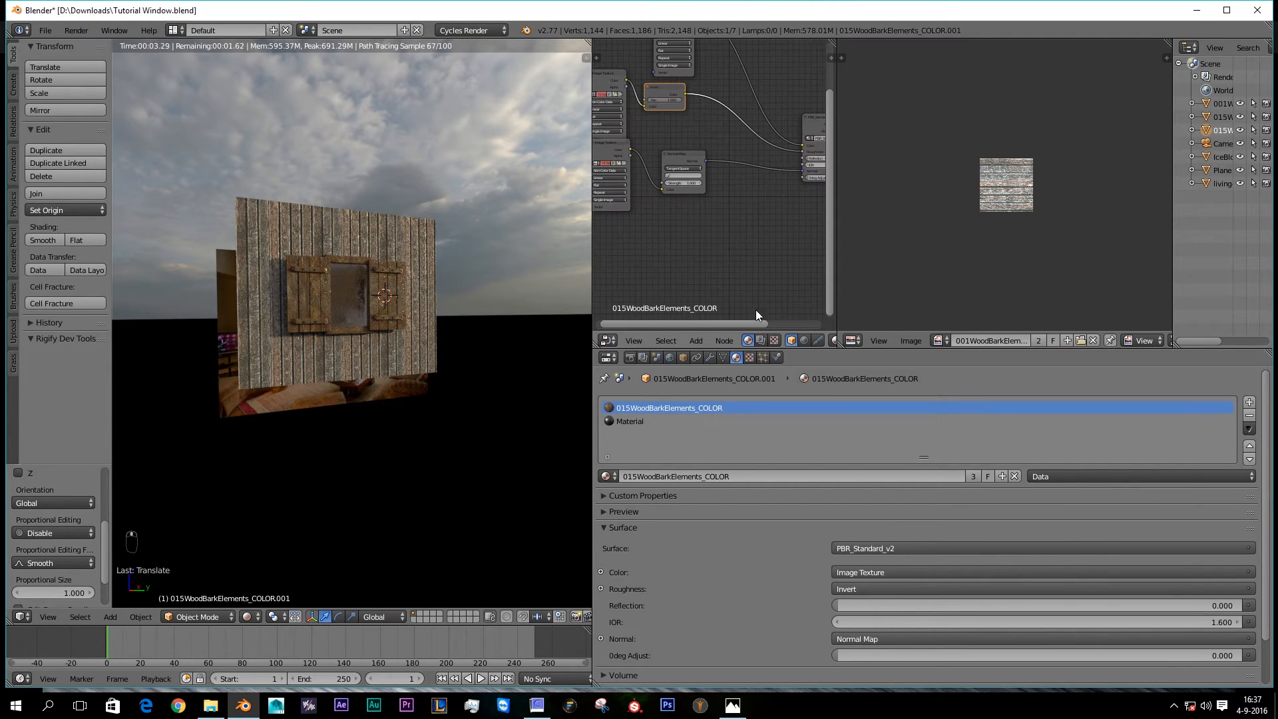
pyautogui.click(804, 341)
pyautogui.scroll(4, 726, 203)
pyautogui.scroll(-3, 719, 180)
pyautogui.moveTo(730, 141); pyautogui.dragTo(779, 139)
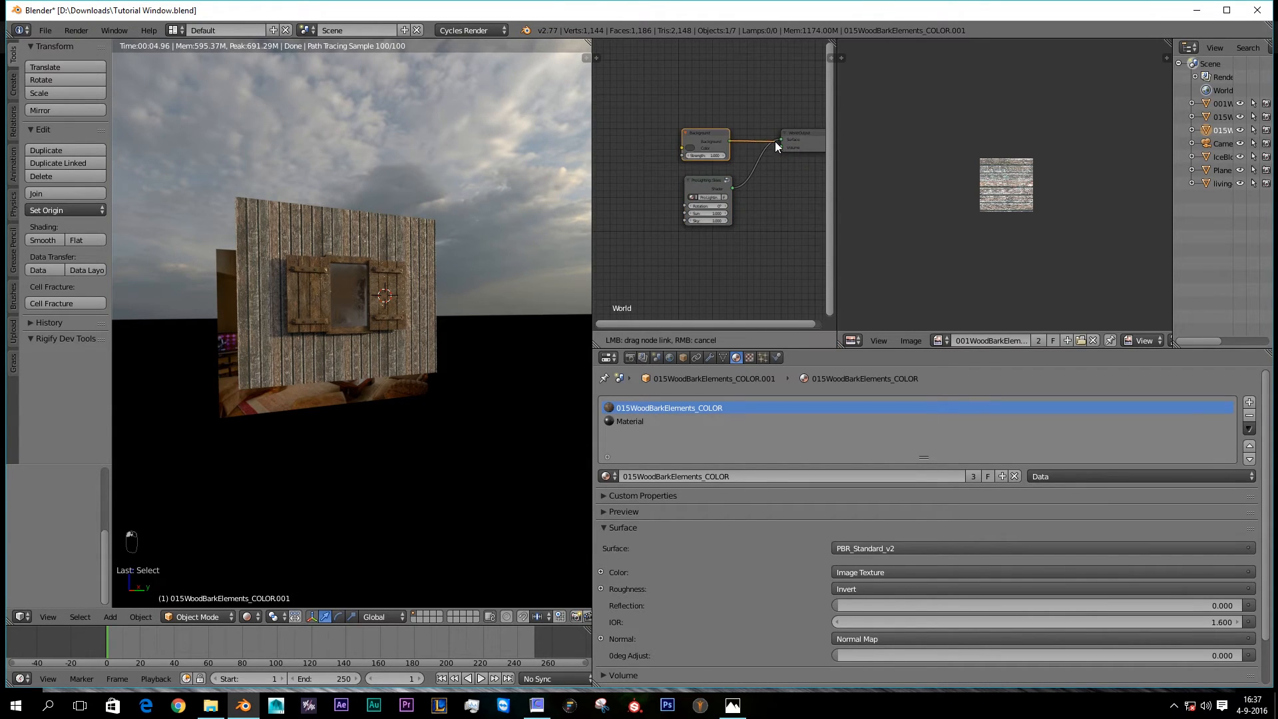
pyautogui.moveTo(699, 190); pyautogui.dragTo(720, 212, button='middle')
pyautogui.scroll(5, 721, 179)
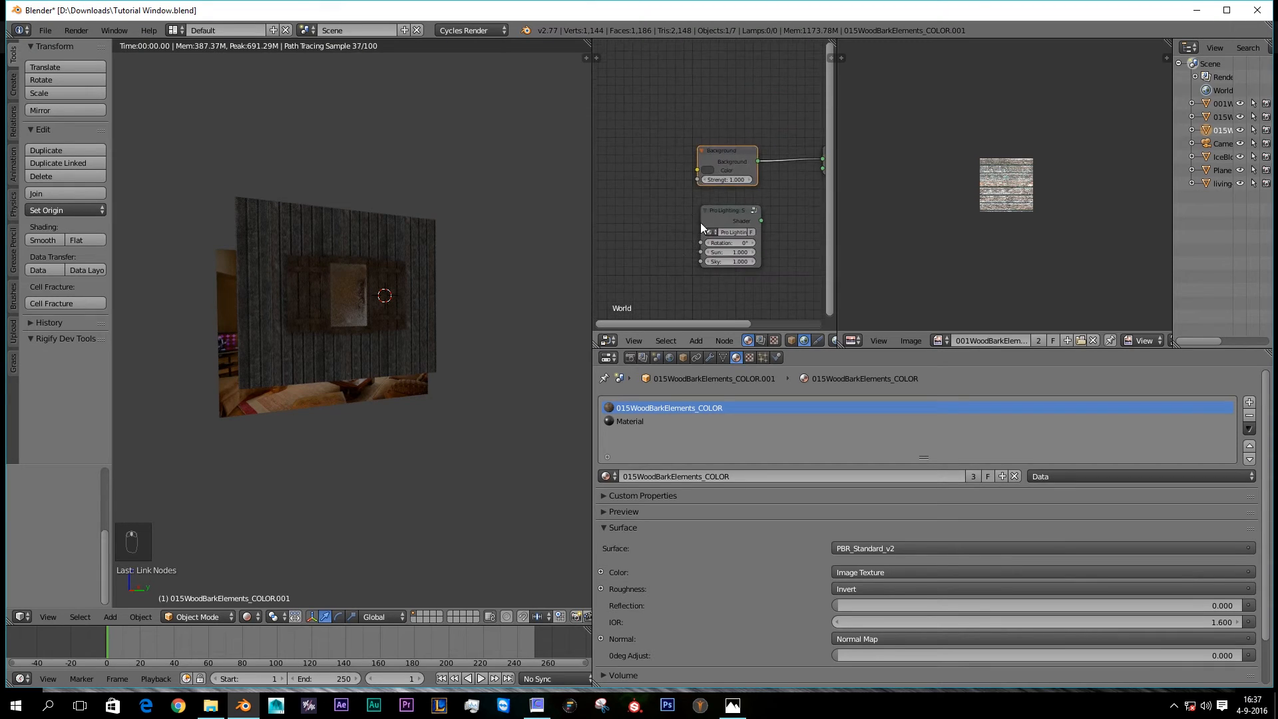
pyautogui.scroll(-4, 699, 186)
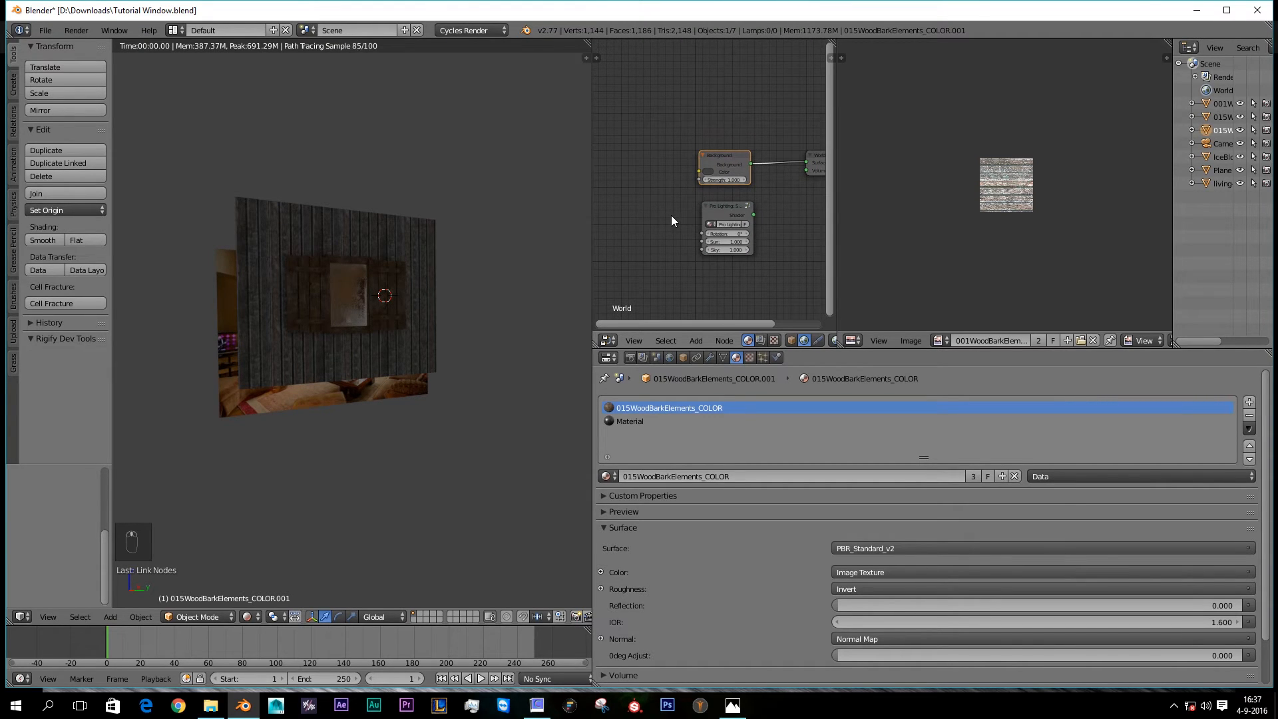
# Step: Add an Environment Texture node and link its Color output to the Background shader's Color
pyautogui.hotkey('shift', 'a')
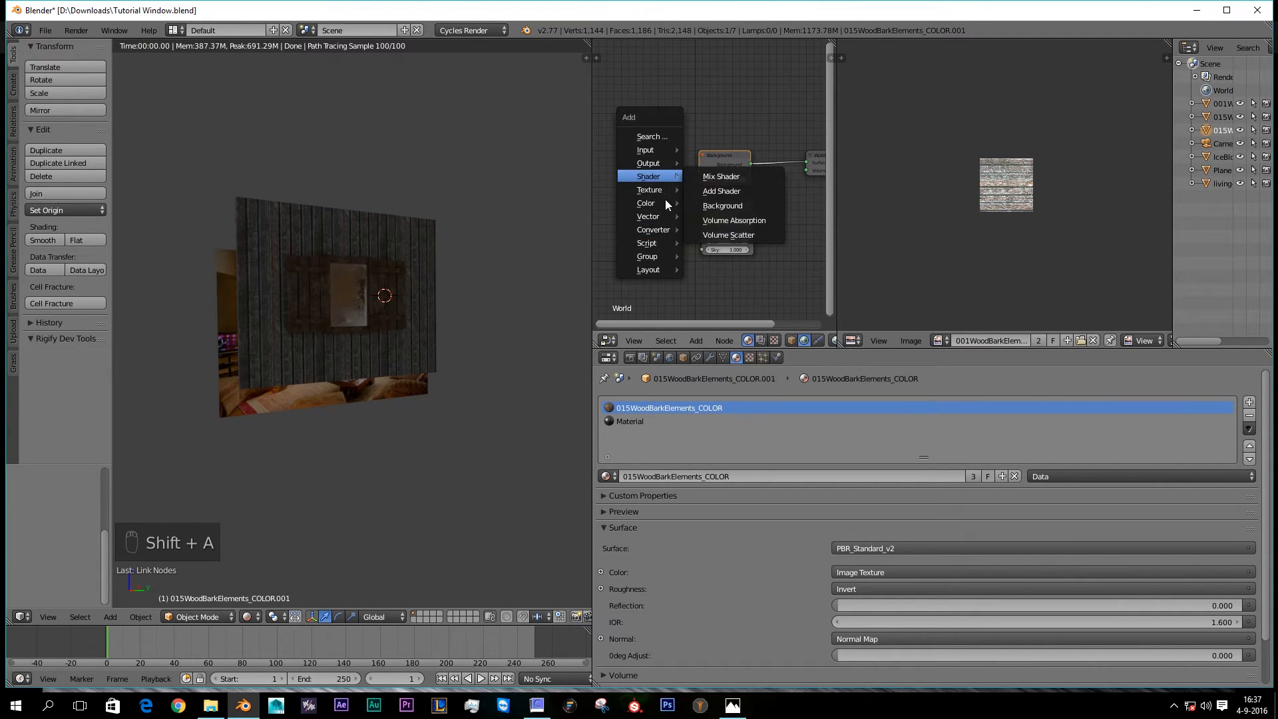
pyautogui.moveTo(663, 189)
pyautogui.click(716, 235)
pyautogui.click(609, 155)
pyautogui.moveTo(660, 169); pyautogui.dragTo(699, 171)
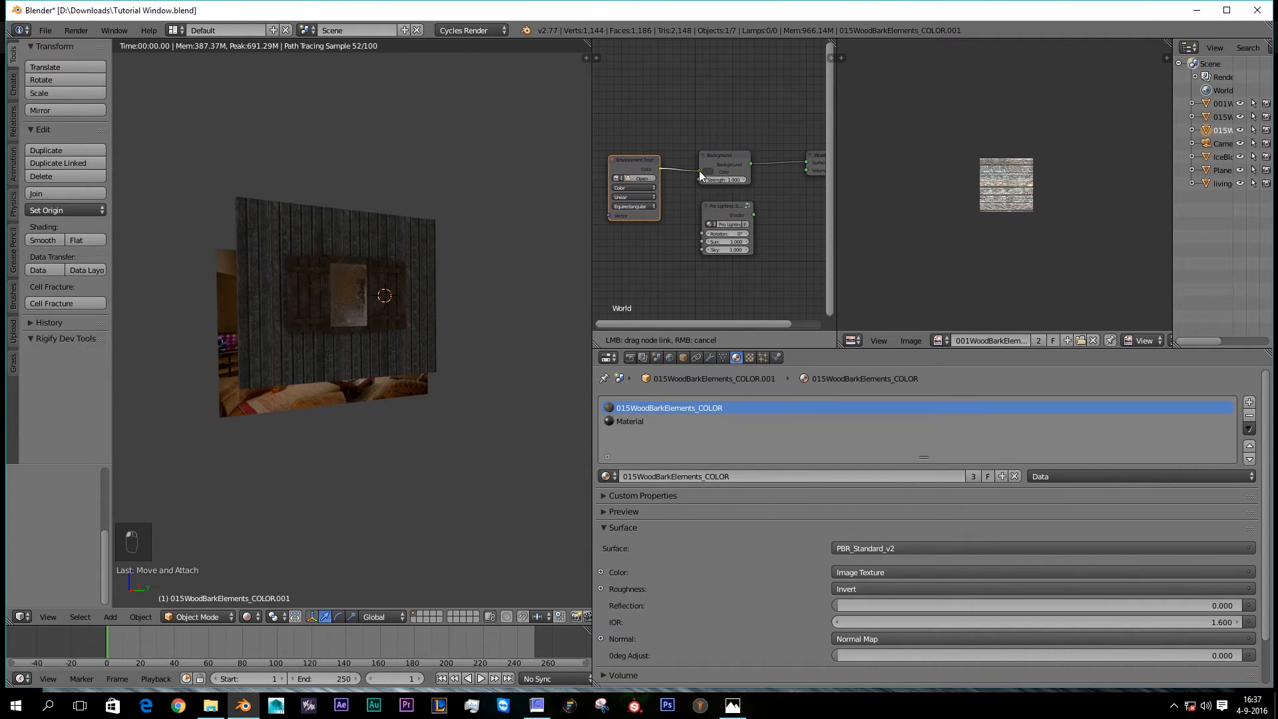
# Step: Load etoiles.jpg from the Backdrops\environment folder into the environment texture and check the night lighting through the camera
pyautogui.click(645, 180)
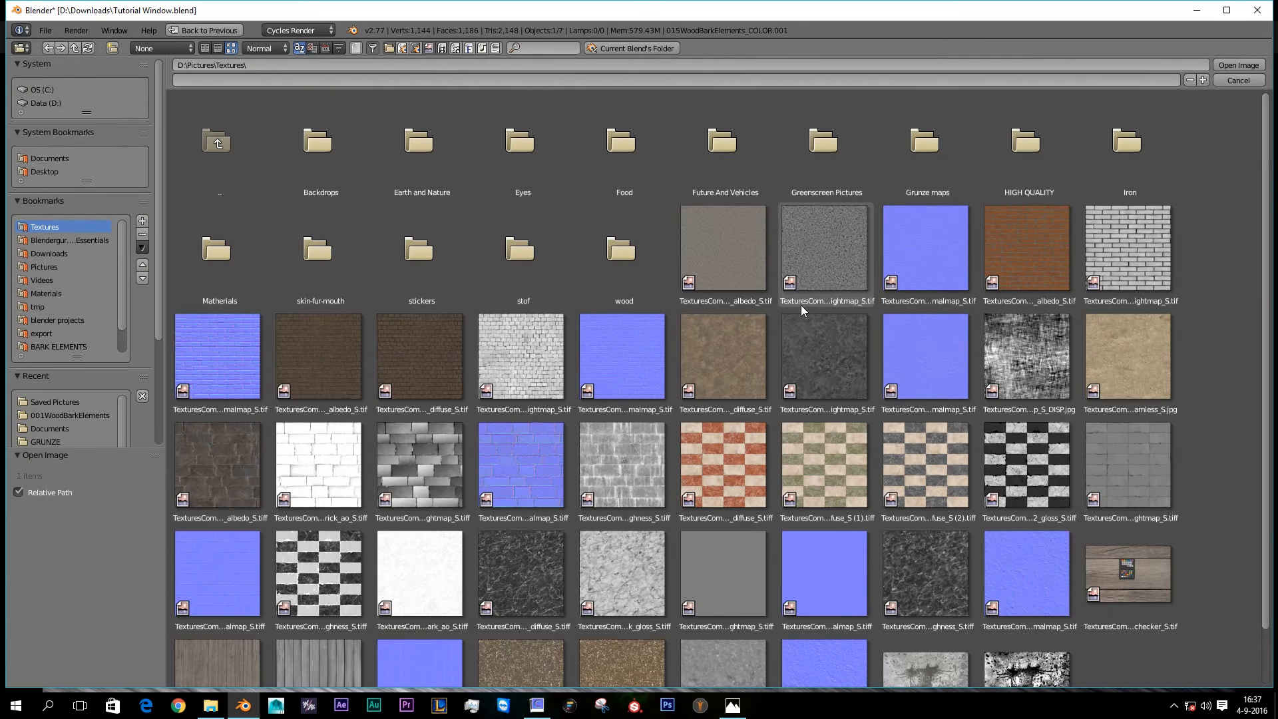
pyautogui.click(336, 193)
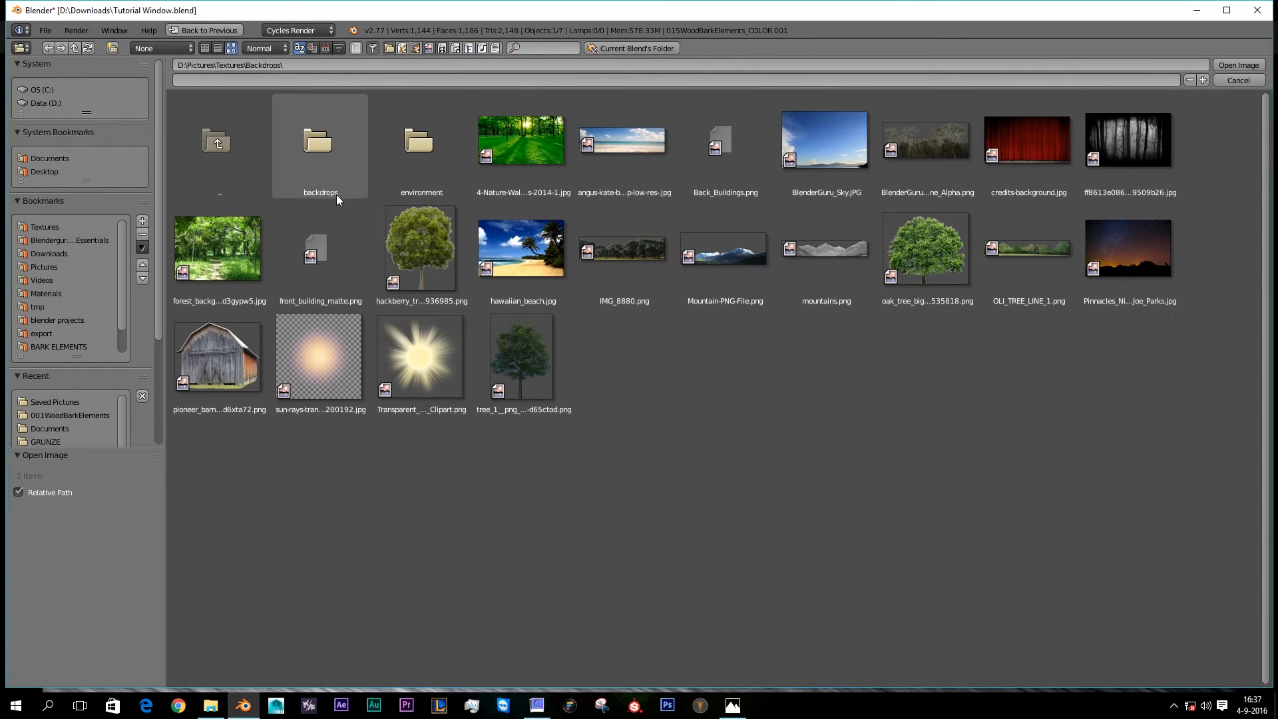
pyautogui.click(378, 180)
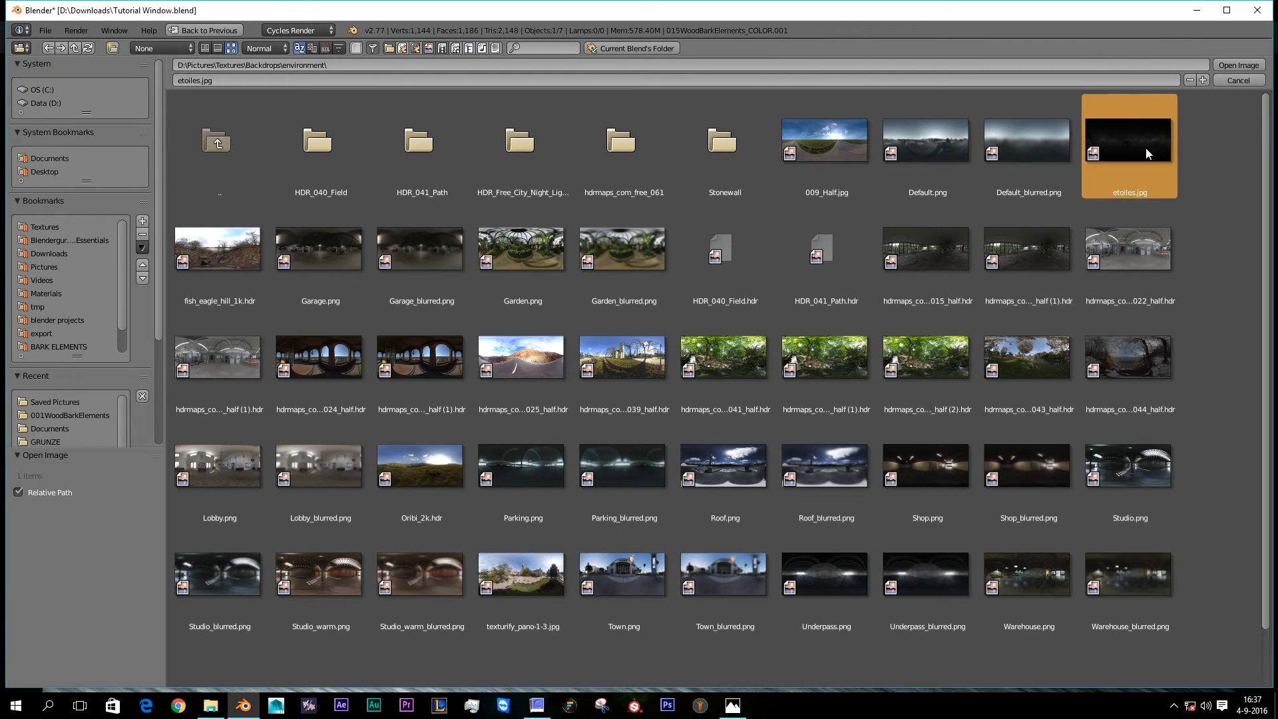
pyautogui.doubleClick(1145, 148)
pyautogui.scroll(-4, 345, 361)
pyautogui.moveTo(363, 386); pyautogui.dragTo(393, 422, button='middle')
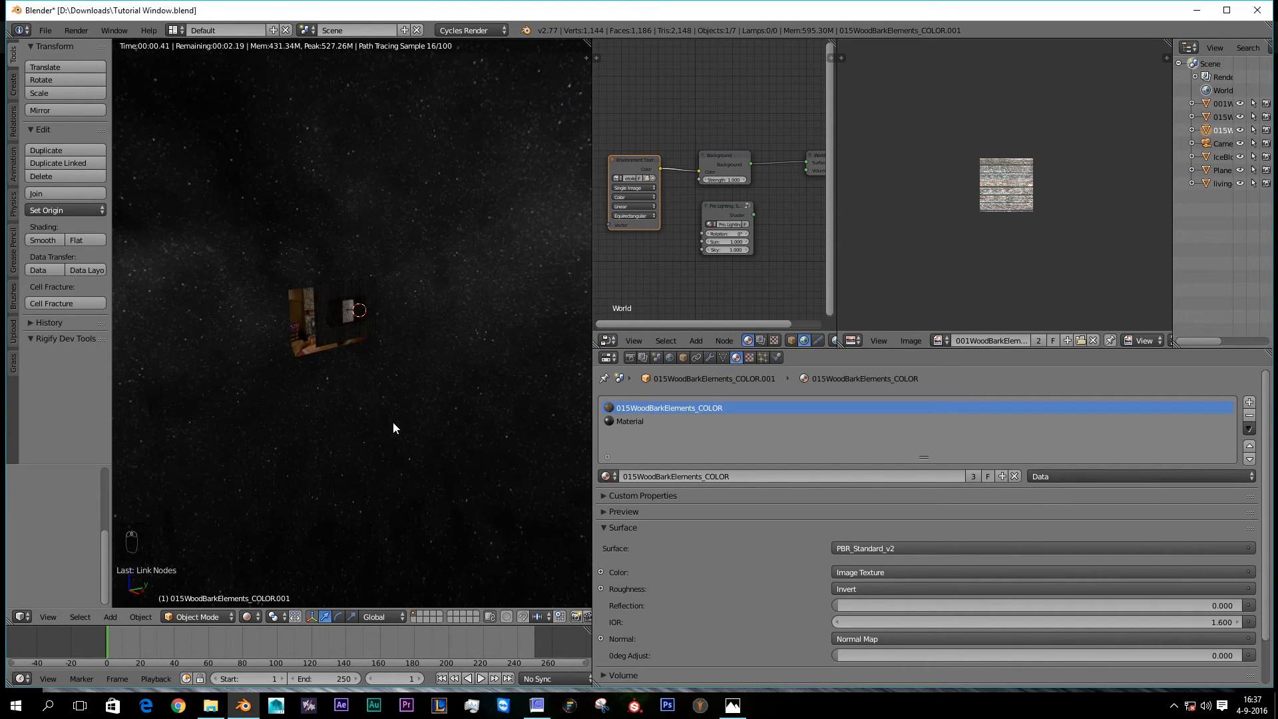
pyautogui.press('KP_0')
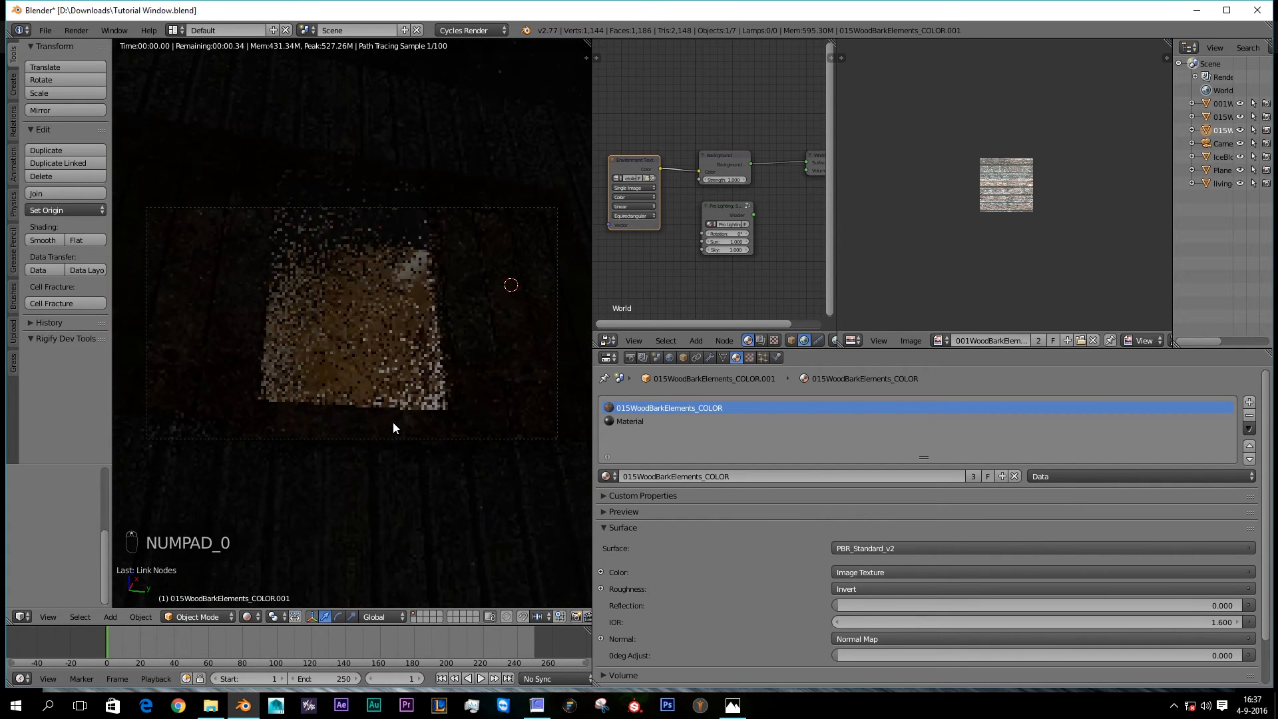
pyautogui.scroll(-1, 393, 406)
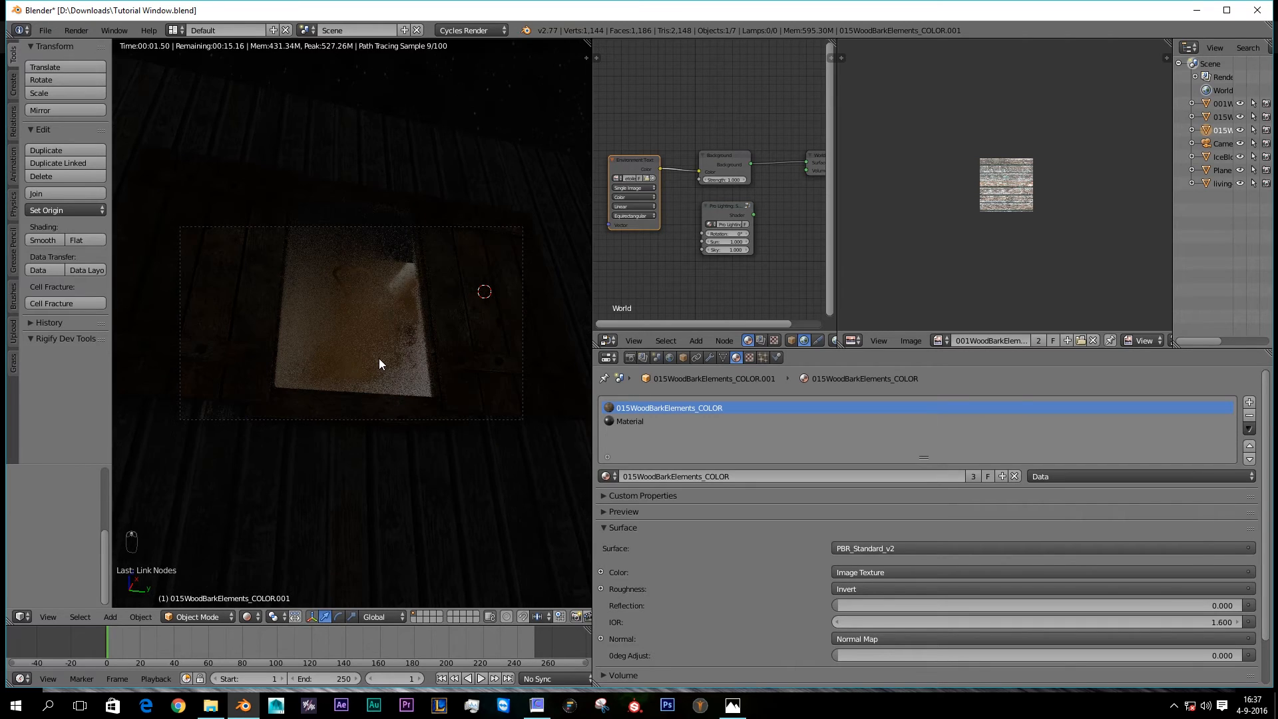
pyautogui.scroll(3, 379, 360)
# Step: Return to solid shading, pull back to see the whole wall, and add a Spot lamp
pyautogui.press('z')
pyautogui.press('z')
pyautogui.press('z')
pyautogui.scroll(-6, 380, 361)
pyautogui.moveTo(378, 361)
pyautogui.mouseDown(button='middle')
pyautogui.moveTo(341, 419)
pyautogui.moveTo(359, 378)
pyautogui.mouseUp(button='middle')
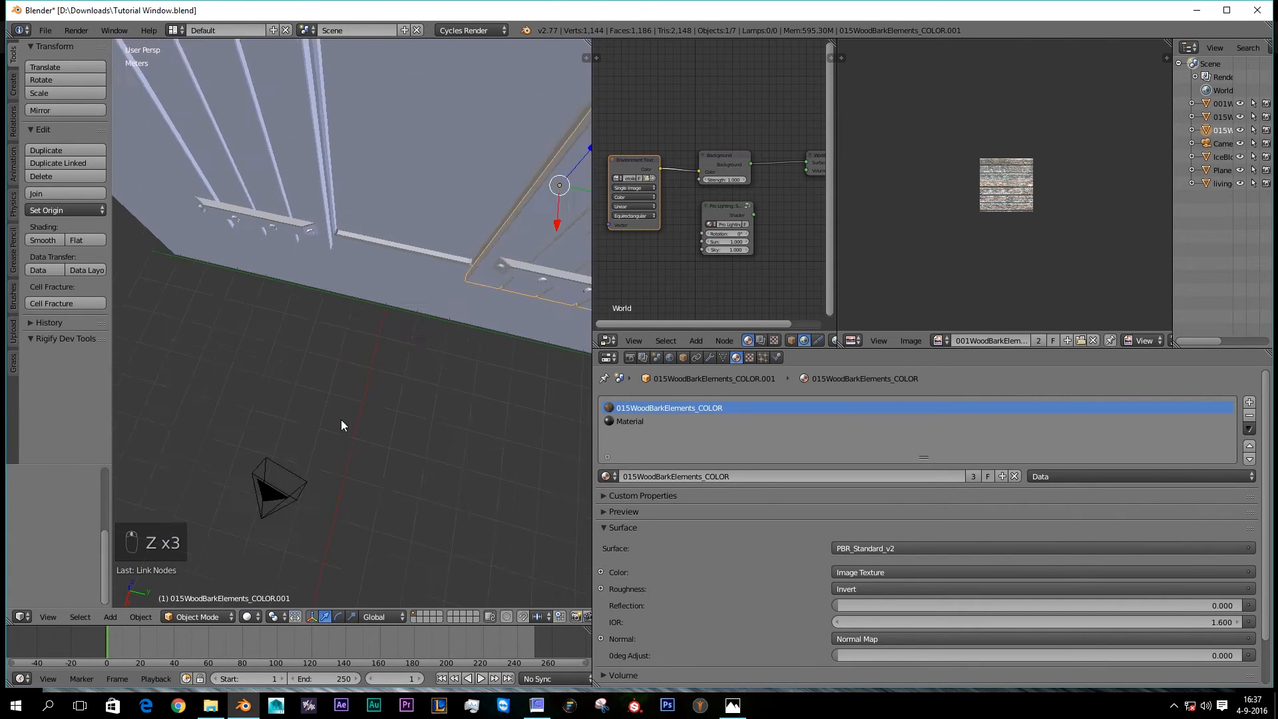
pyautogui.scroll(-4, 341, 421)
pyautogui.scroll(-3, 335, 421)
pyautogui.scroll(3, 334, 421)
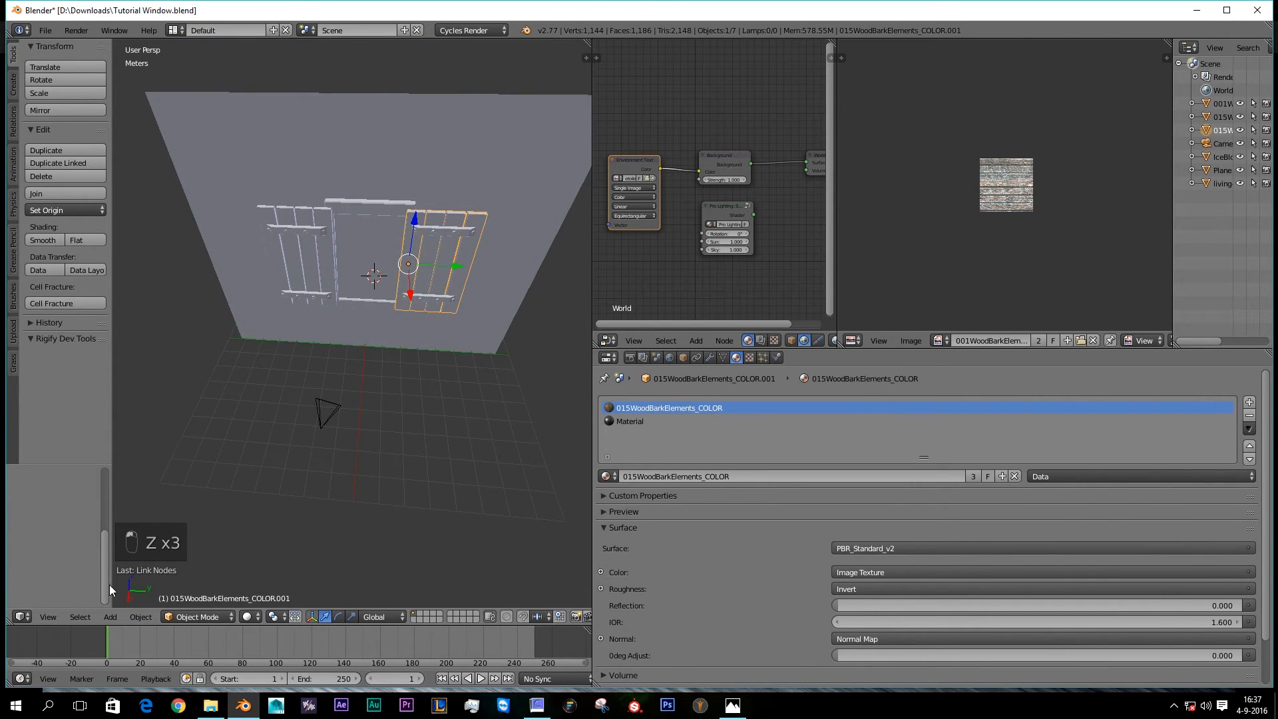
pyautogui.click(111, 618)
pyautogui.moveTo(159, 451)
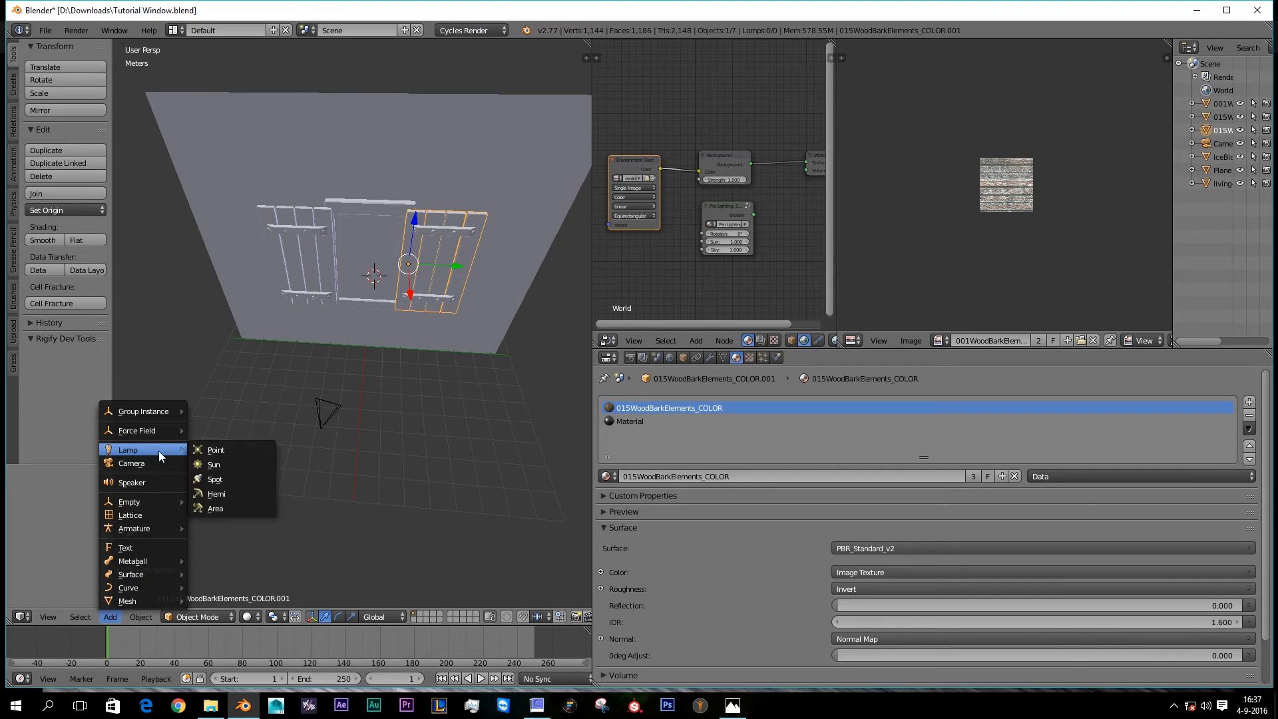
pyautogui.click(204, 479)
# Step: Move the spot lamp well out in front of the wall and raise it above the window
pyautogui.moveTo(204, 477); pyautogui.dragTo(352, 325, button='middle')
pyautogui.moveTo(352, 326); pyautogui.dragTo(115, 370)
pyautogui.scroll(-5, 269, 337)
pyautogui.click(285, 301)
pyautogui.moveTo(281, 287); pyautogui.dragTo(280, 264)
pyautogui.moveTo(339, 349); pyautogui.dragTo(394, 322, button='middle')
pyautogui.scroll(-4, 394, 322)
pyautogui.scroll(4, 394, 322)
pyautogui.moveTo(355, 365); pyautogui.dragTo(366, 367, button='middle')
# Step: Show the spot lamp's cone and rotate the lamp about Y so it aims at the window wall
pyautogui.scroll(-7, 669, 581)
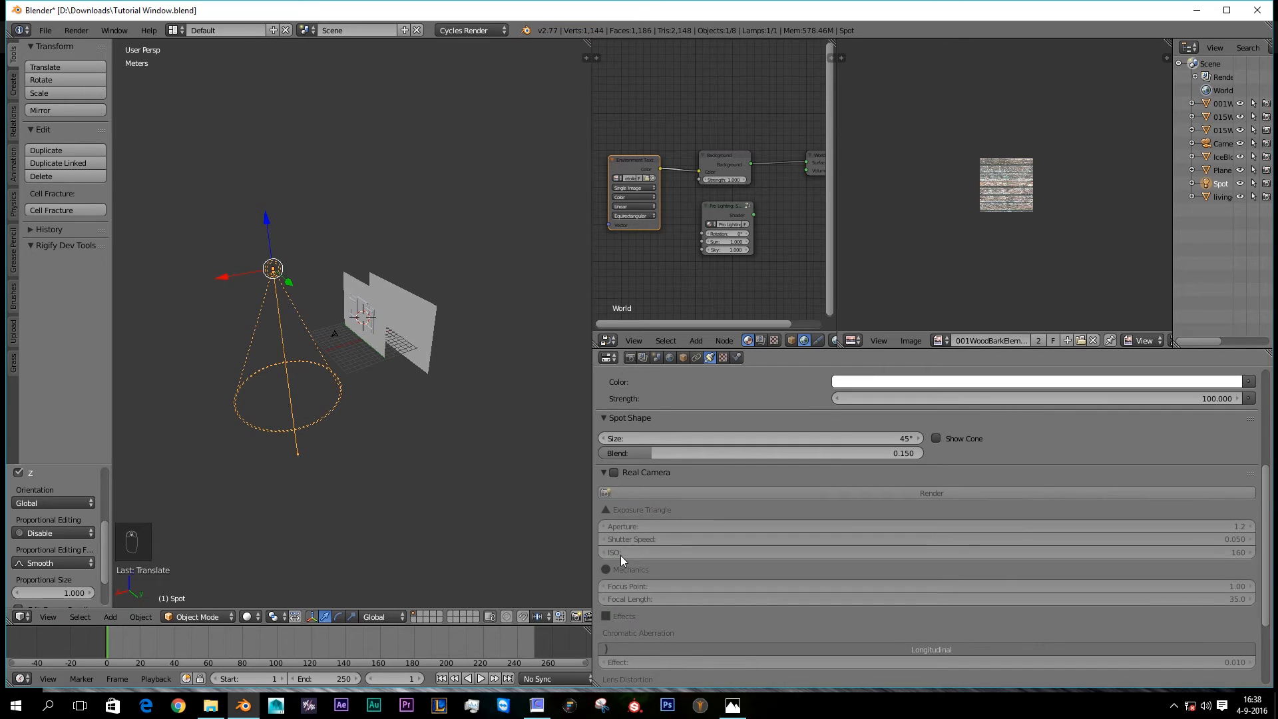
pyautogui.click(944, 437)
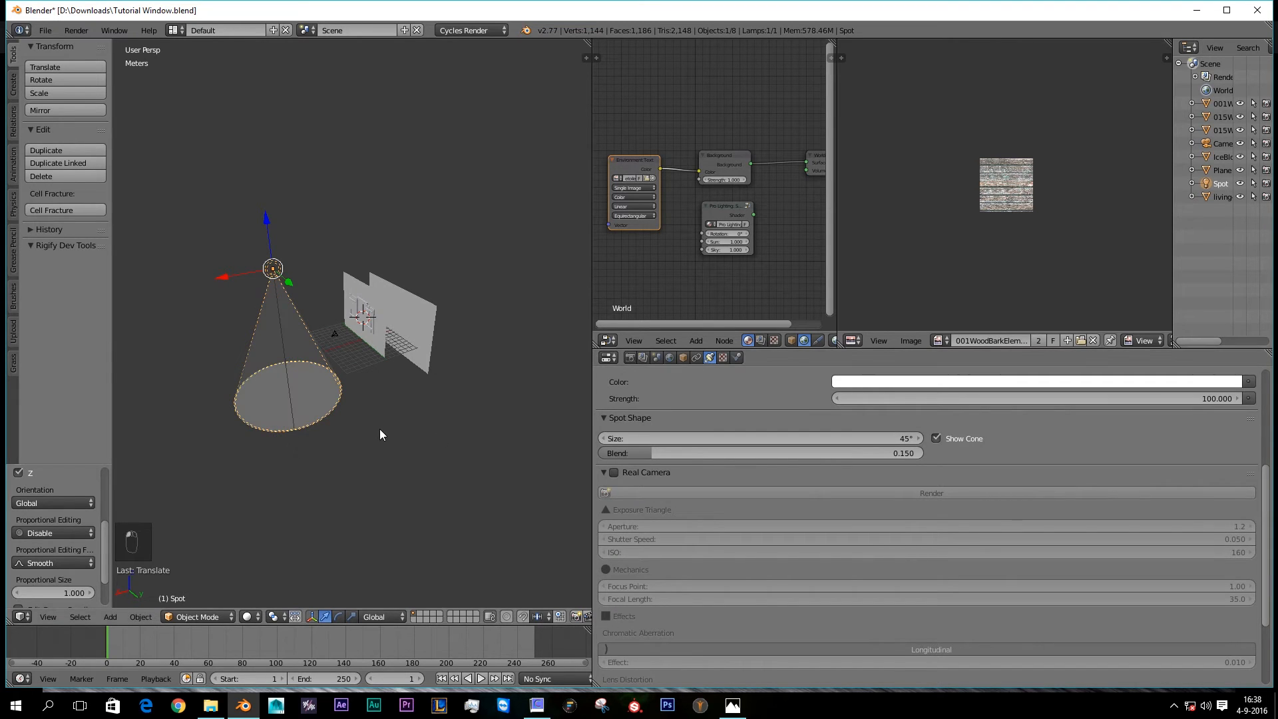
pyautogui.press('r')
pyautogui.press('y')
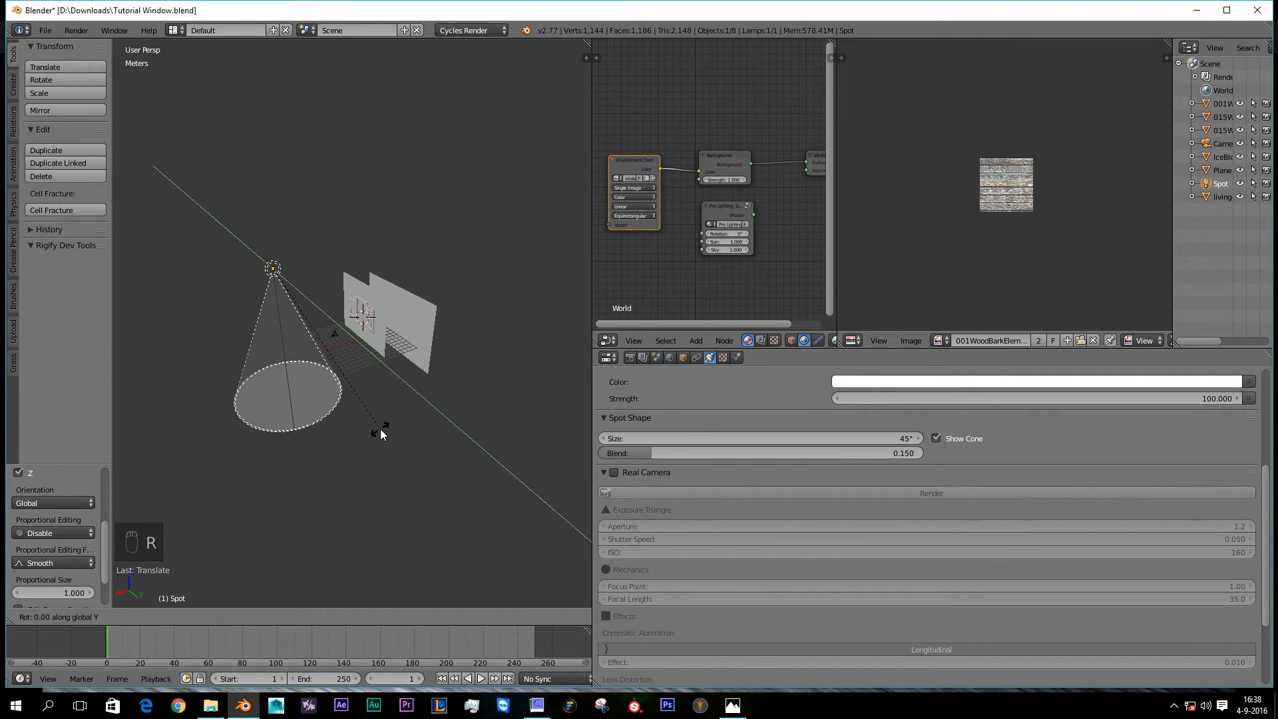
pyautogui.click(429, 288)
# Step: Preview the render through the camera and raise the spot lamp's emission strength to about 1276.9
pyautogui.press('KP_0')
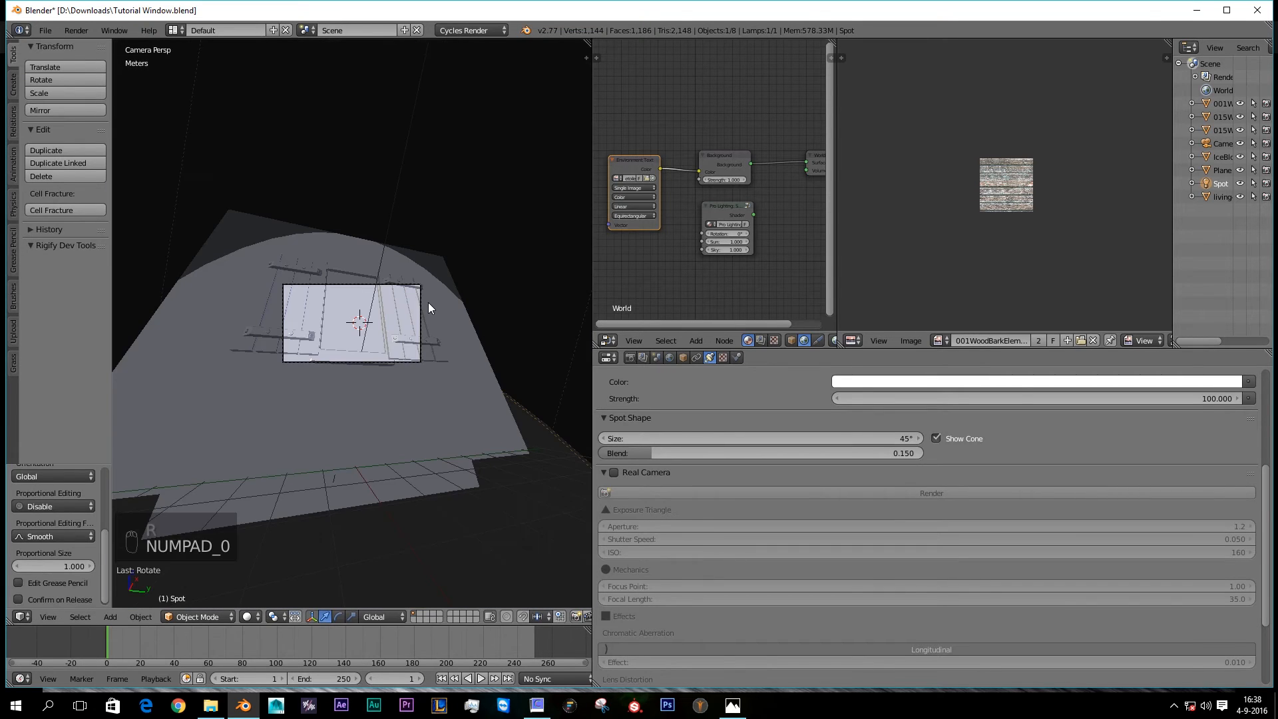
pyautogui.hotkey('shift', 'z')
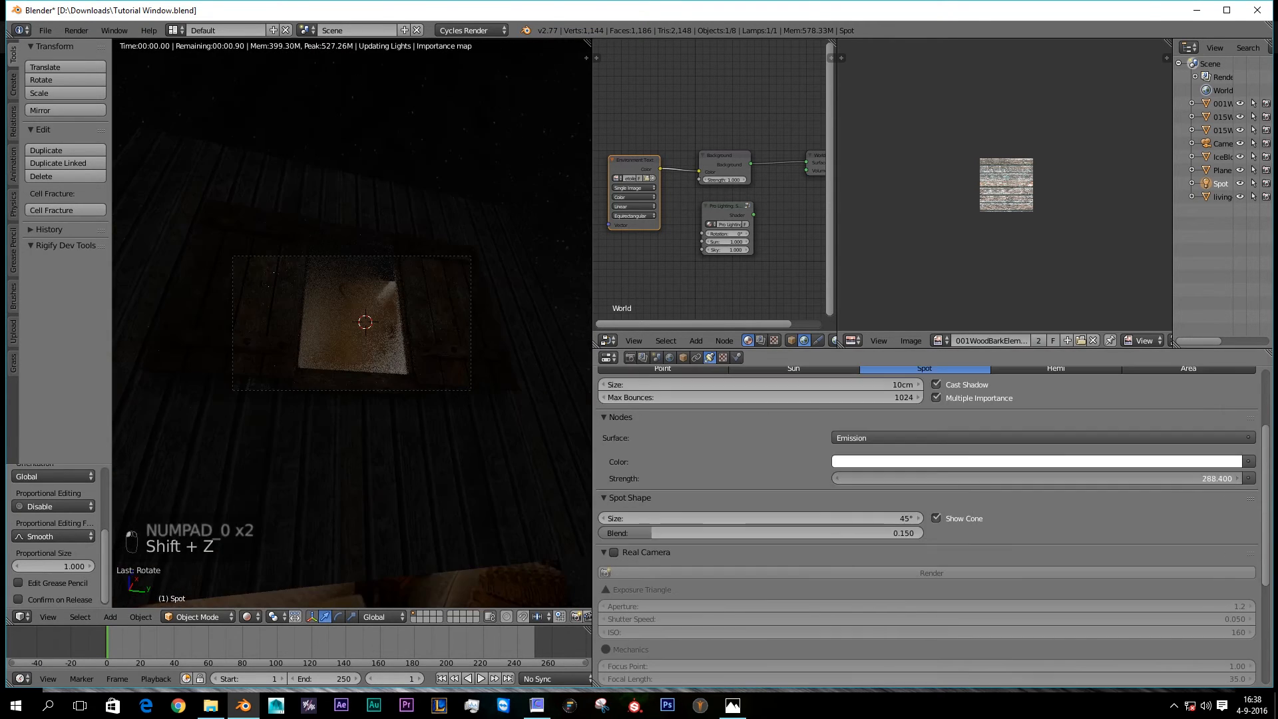
pyautogui.moveTo(1037, 479); pyautogui.dragTo(1105, 479)
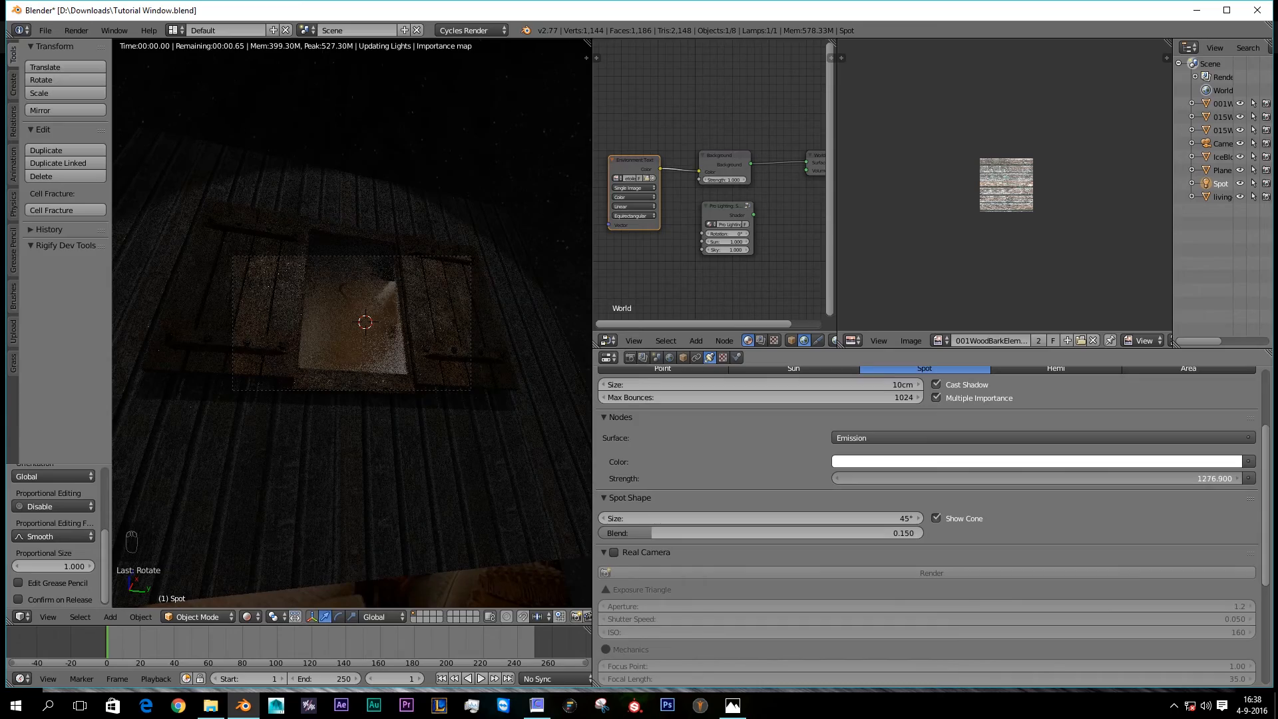
pyautogui.scroll(3, 265, 381)
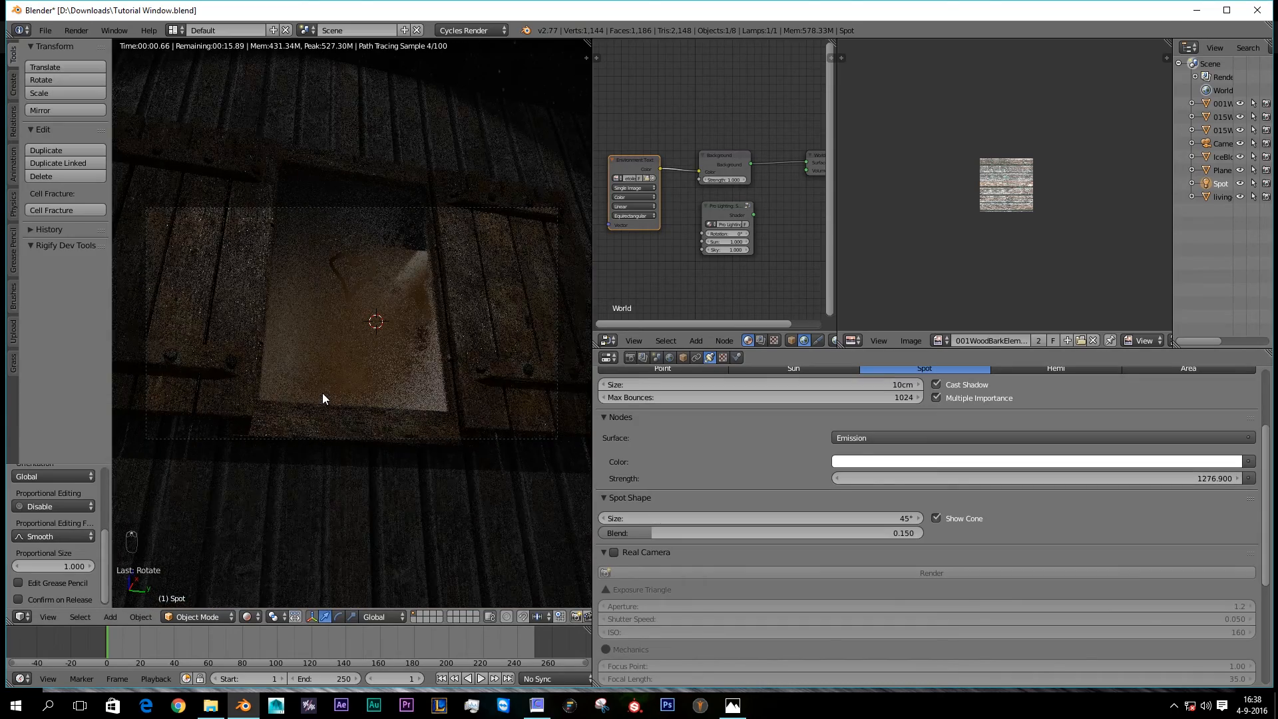
# Step: Tint the spot lamp's colour a very pale blue and check the result in the rendered view
pyautogui.click(891, 460)
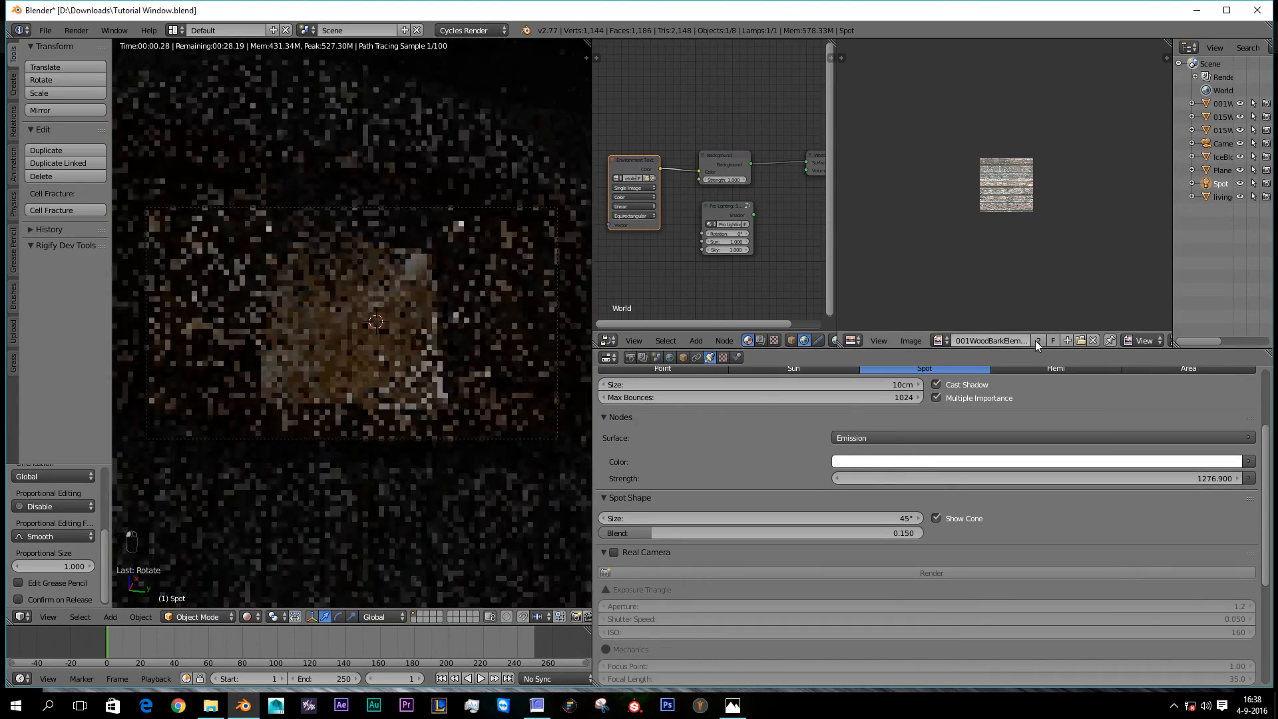
pyautogui.press('z')
pyautogui.press('z')
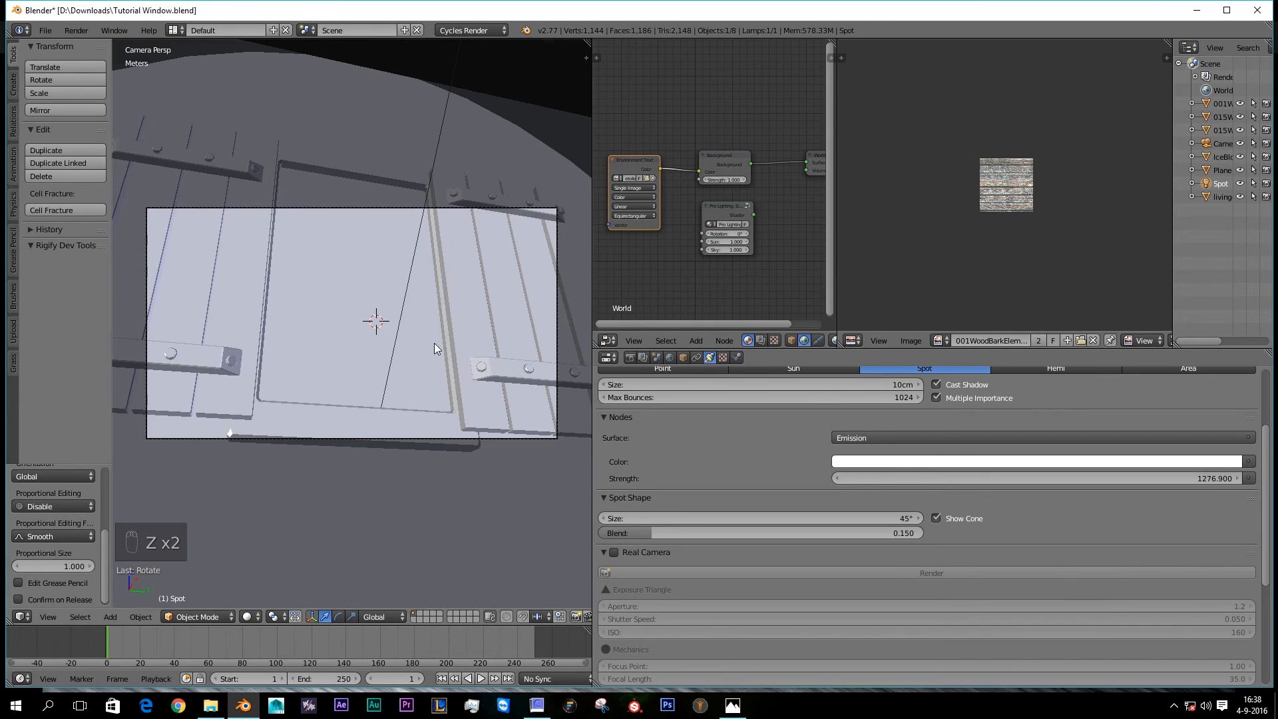
pyautogui.click(949, 461)
pyautogui.click(1174, 318)
pyautogui.hotkey('shift', 'z')
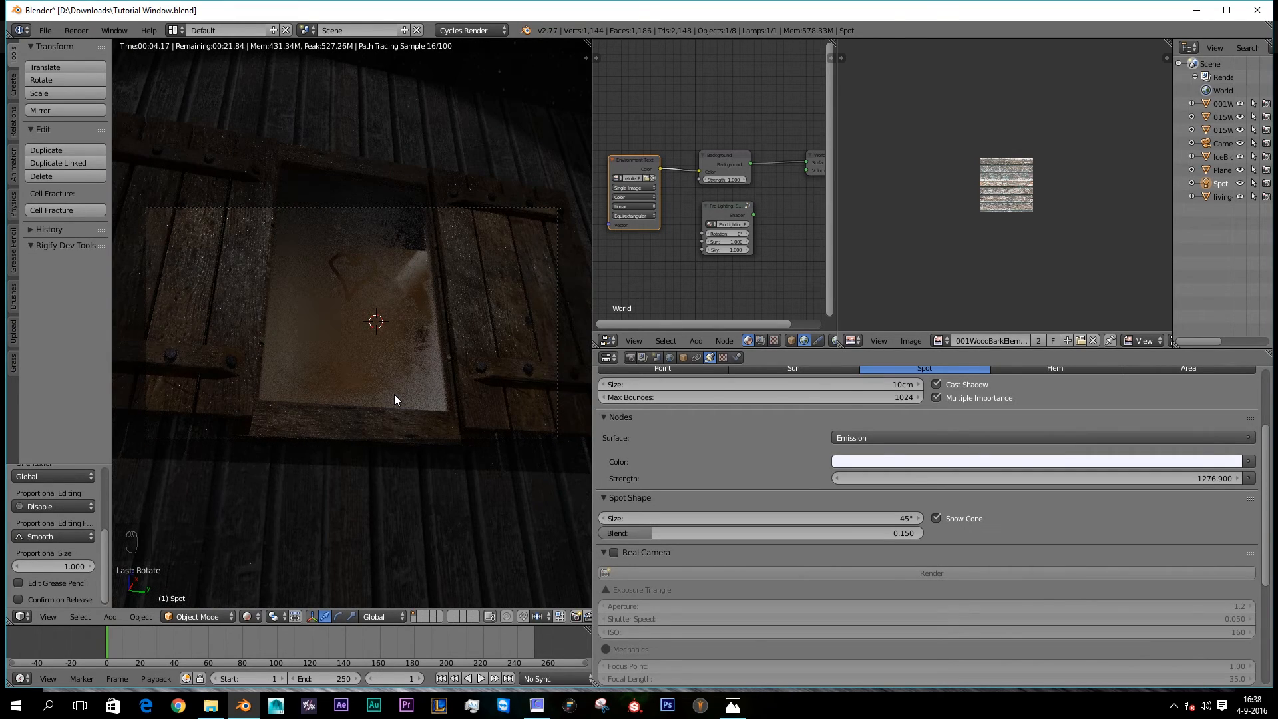
# Step: Set the living-room-mountain plane's emission strength to 0.5 and preview the render through the camera
pyautogui.press('z')
pyautogui.press('z')
pyautogui.press('z')
pyautogui.moveTo(310, 351); pyautogui.dragTo(426, 473, button='middle')
pyautogui.scroll(-9, 426, 473)
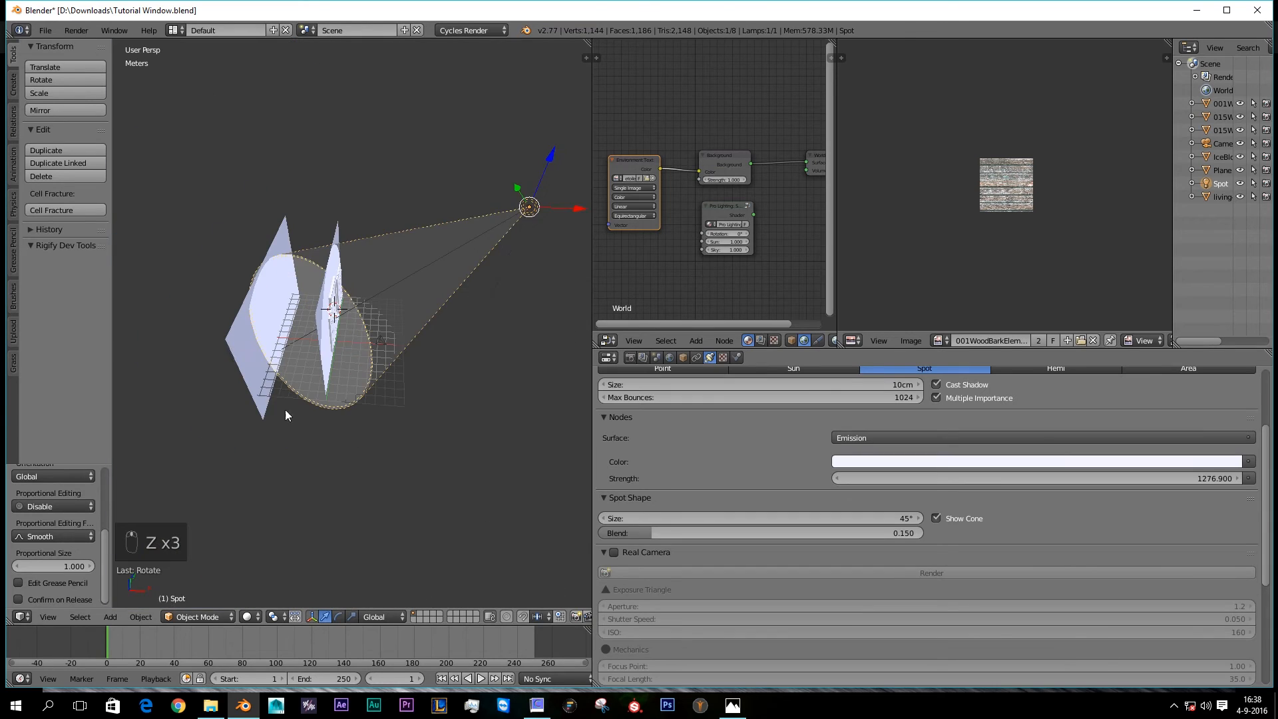
pyautogui.rightClick(233, 346)
pyautogui.click(885, 558)
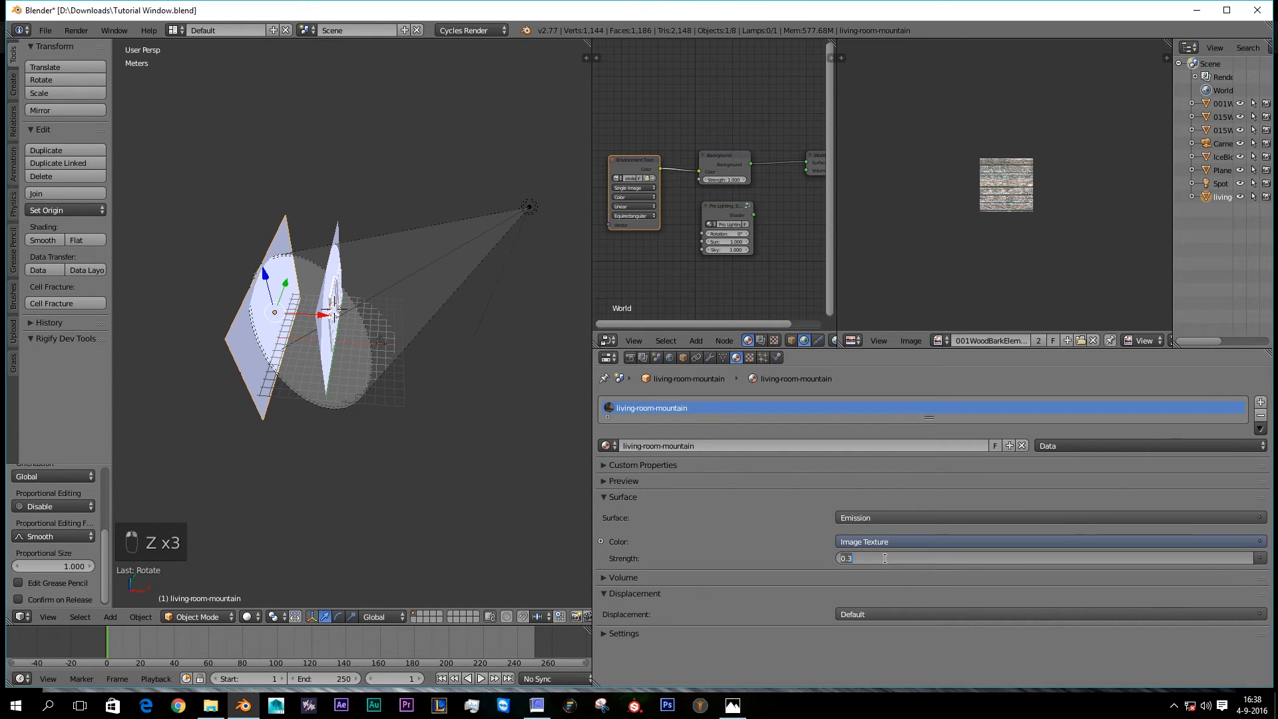
pyautogui.write('0.5')
pyautogui.press('Return')
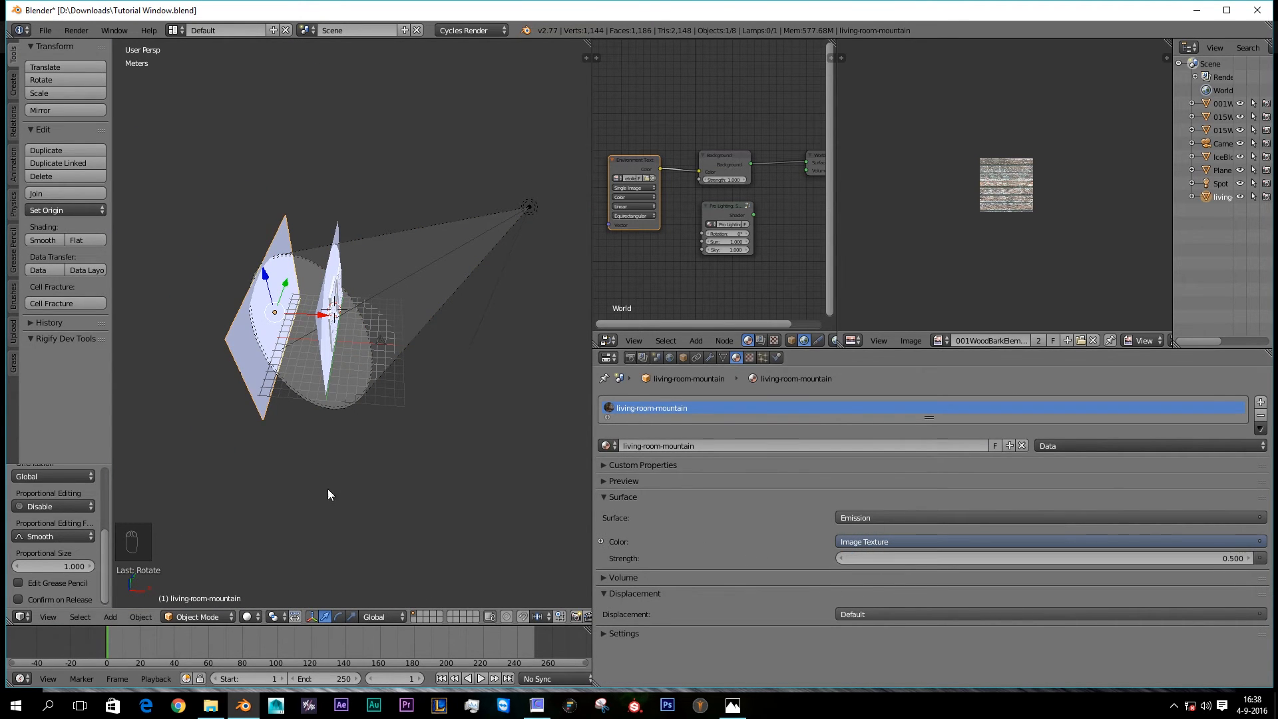
pyautogui.press('KP_0')
pyautogui.hotkey('shift', 'z')
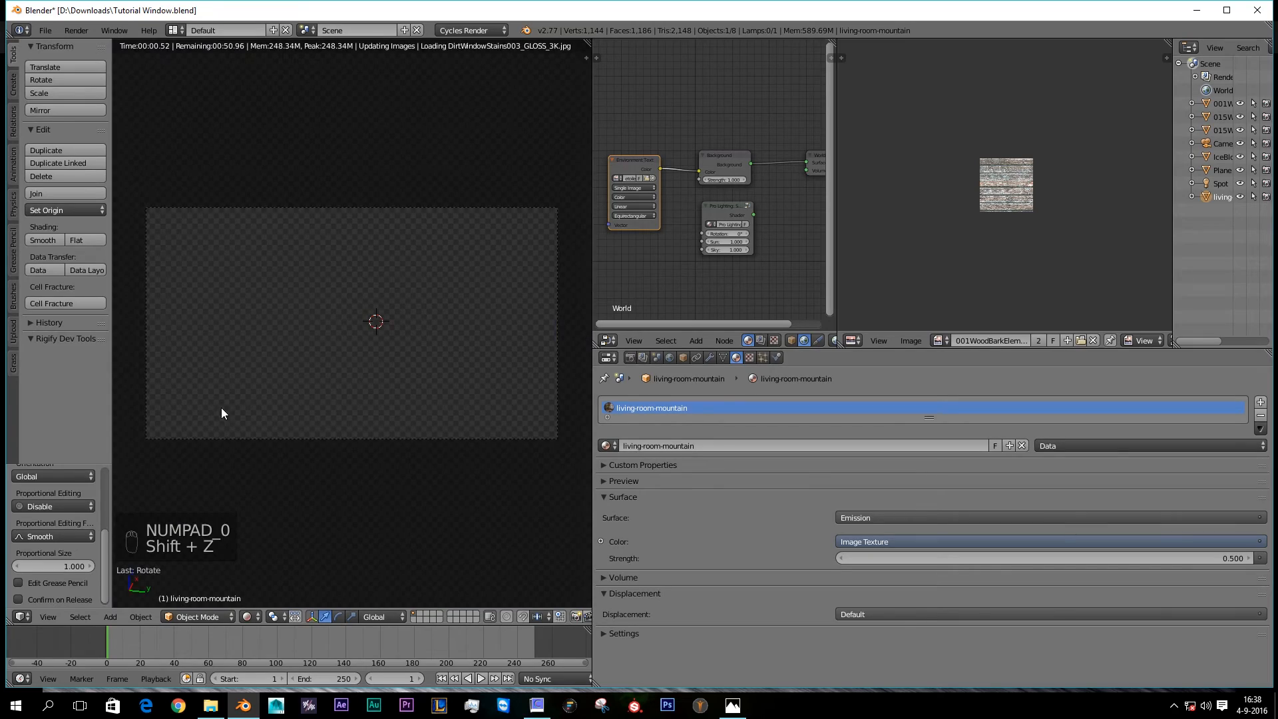
# Step: Add a cube and move it along the X axis so it sits in front of the window
pyautogui.moveTo(221, 408)
pyautogui.mouseDown(button='middle')
pyautogui.moveTo(368, 441)
pyautogui.moveTo(413, 479)
pyautogui.mouseUp(button='middle')
pyautogui.scroll(4, 369, 405)
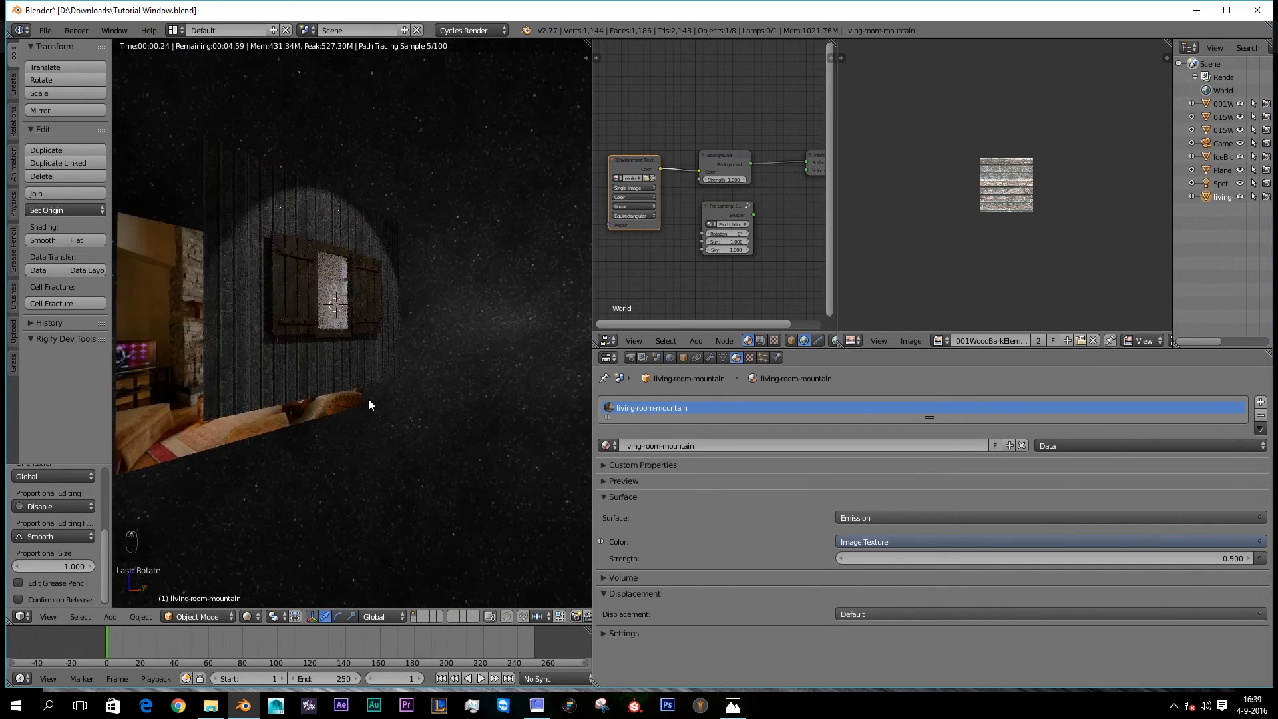
pyautogui.press('z')
pyautogui.press('z')
pyautogui.press('z')
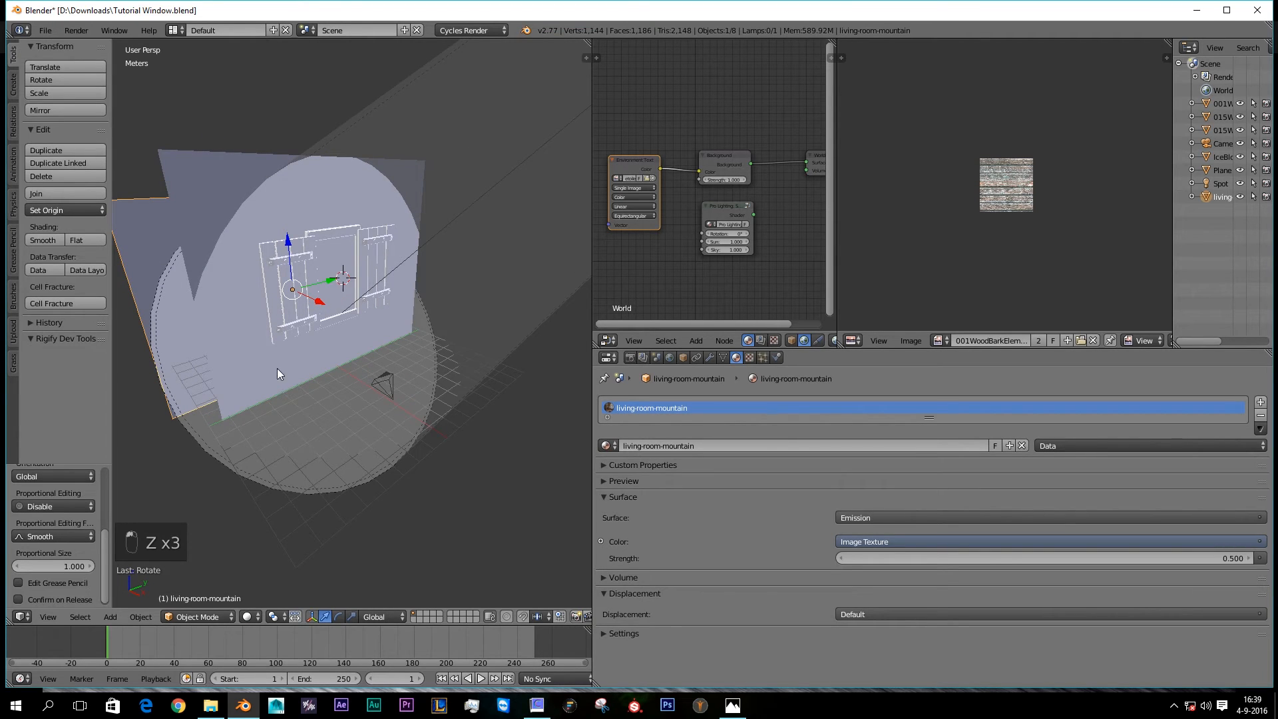
pyautogui.click(110, 617)
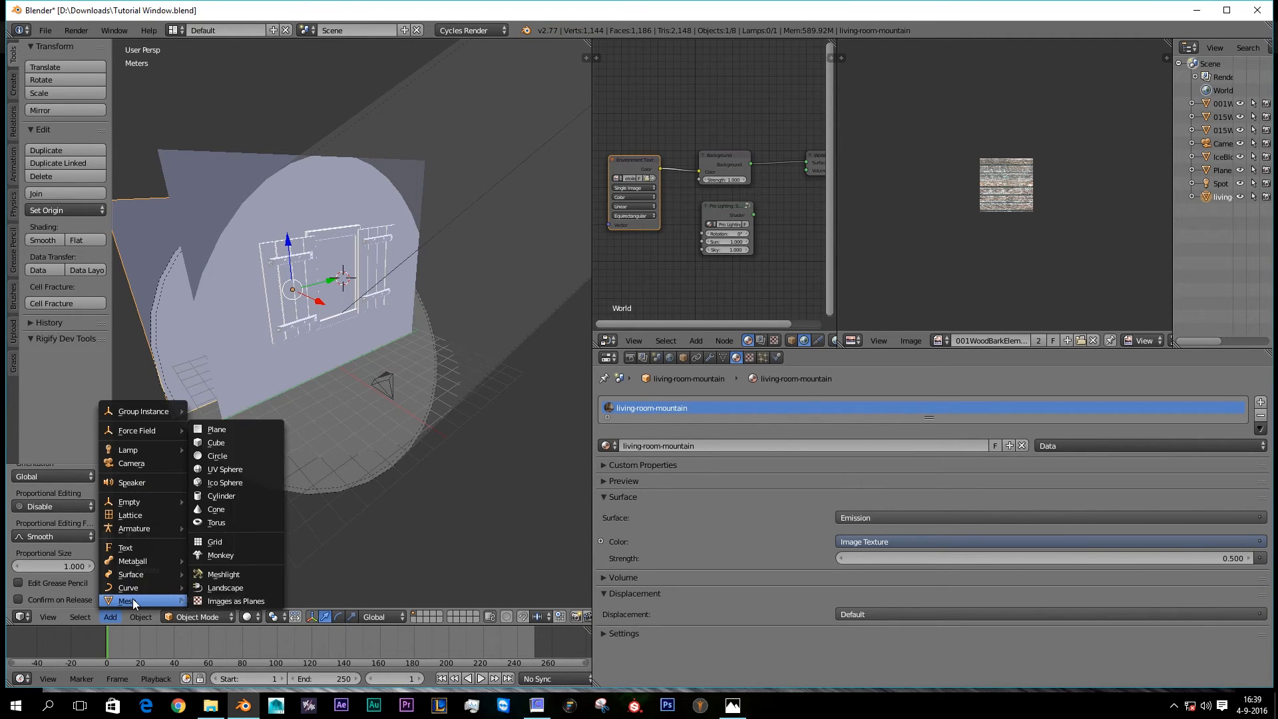
pyautogui.moveTo(147, 602)
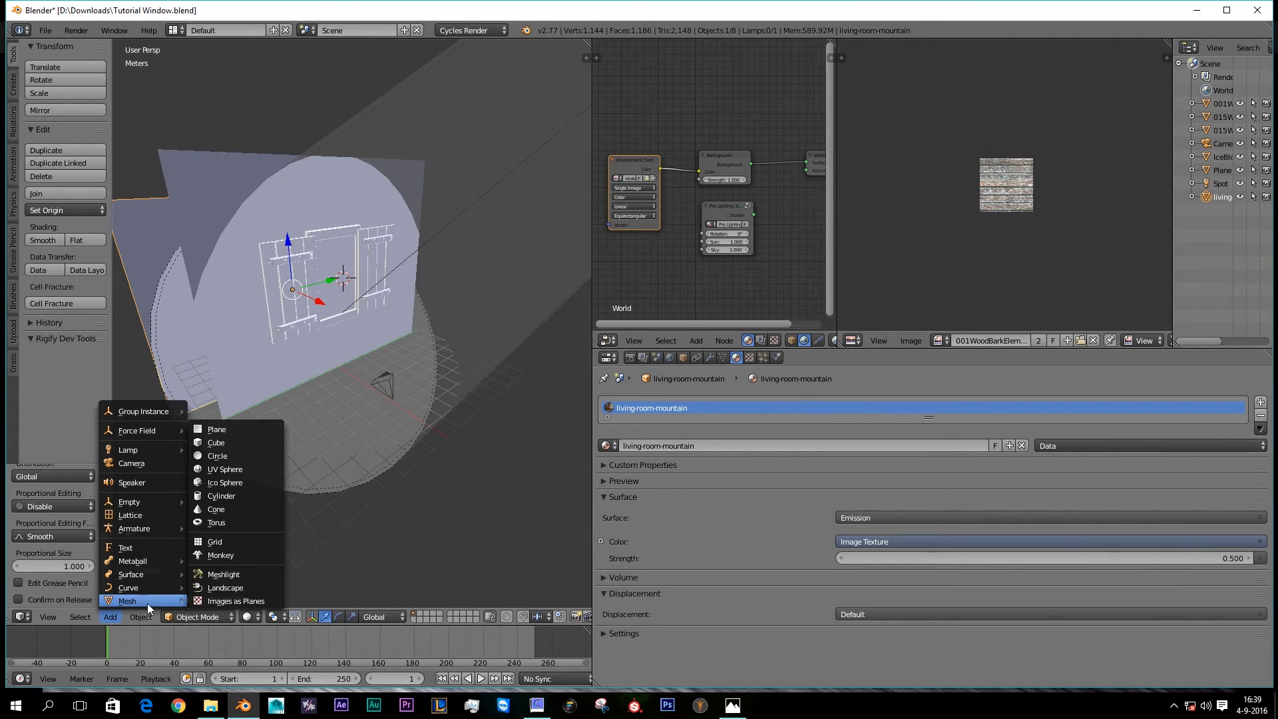
pyautogui.click(217, 443)
pyautogui.moveTo(333, 350); pyautogui.dragTo(373, 288, button='middle')
pyautogui.press('g')
pyautogui.press('x')
pyautogui.click(397, 287)
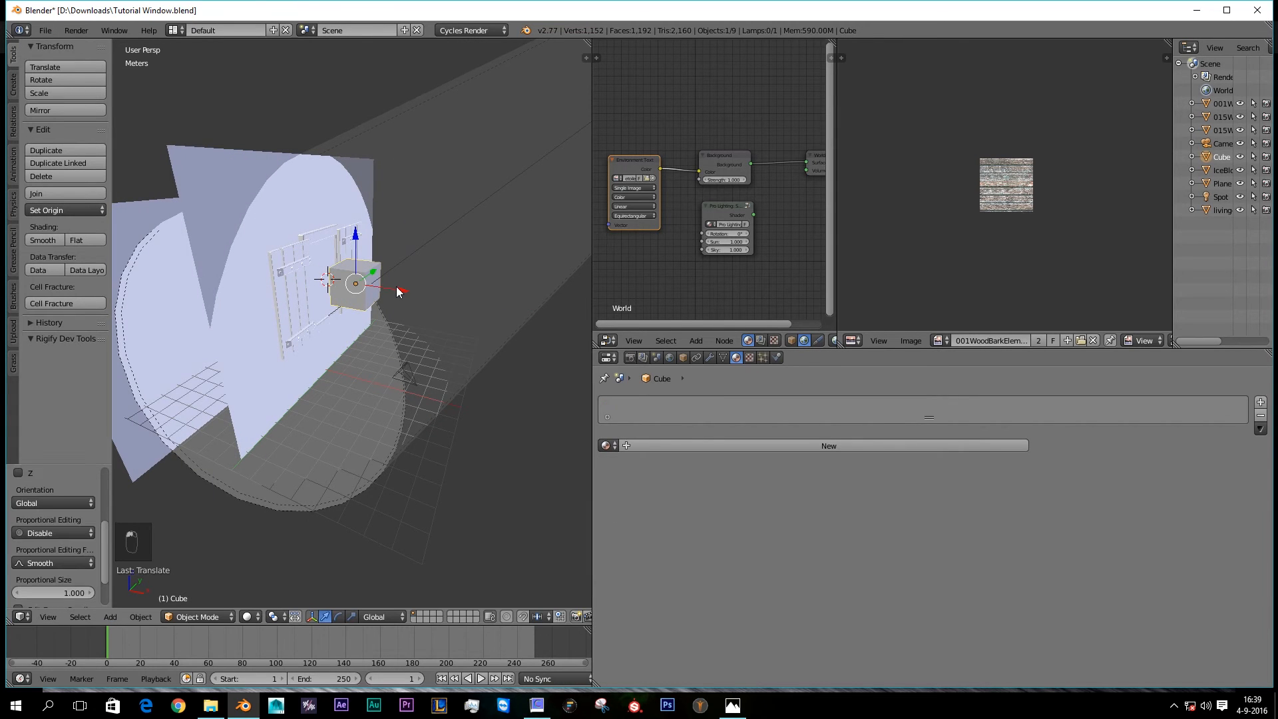
# Step: Enlarge the cube's mesh by a factor of about 1.8 and stretch it along Z
pyautogui.press('Tab')
pyautogui.press('s')
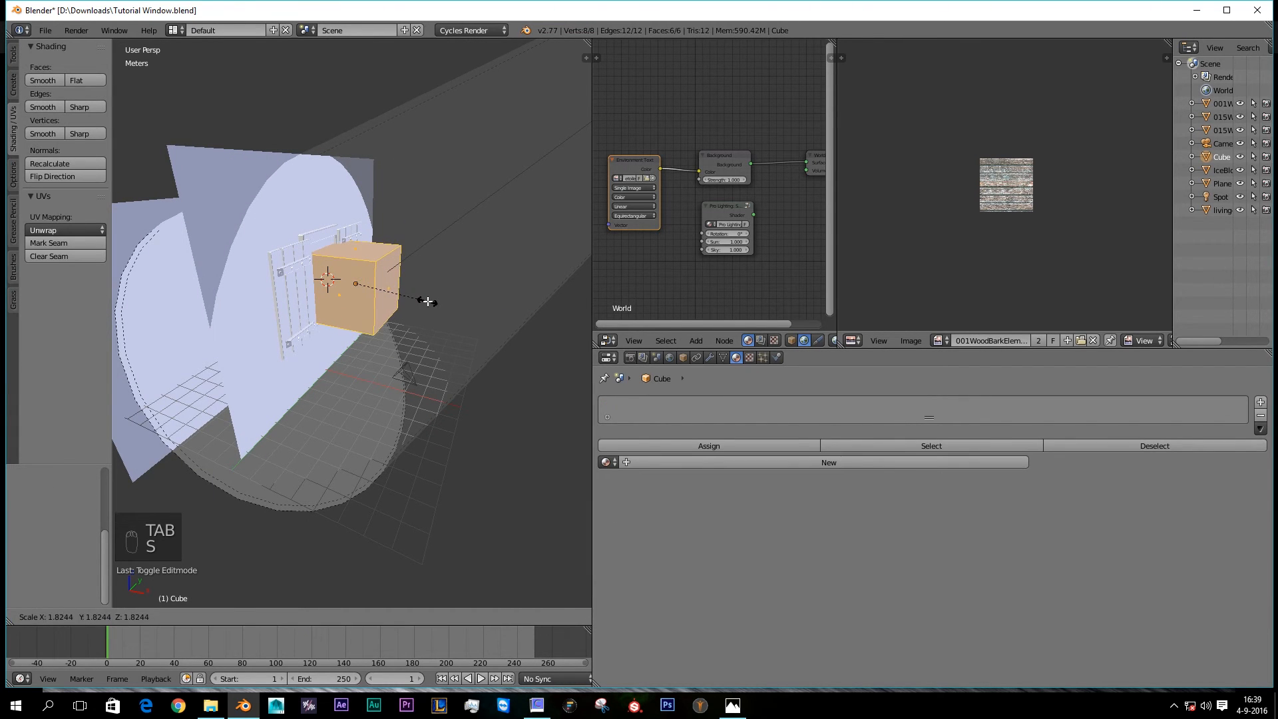
pyautogui.click(428, 301)
pyautogui.press('s')
pyautogui.press('z')
pyautogui.click(508, 311)
# Step: Centre the cube's mesh on the camera frame along Y, rescale its height and lower it so it covers the whole frame
pyautogui.press('KP_0')
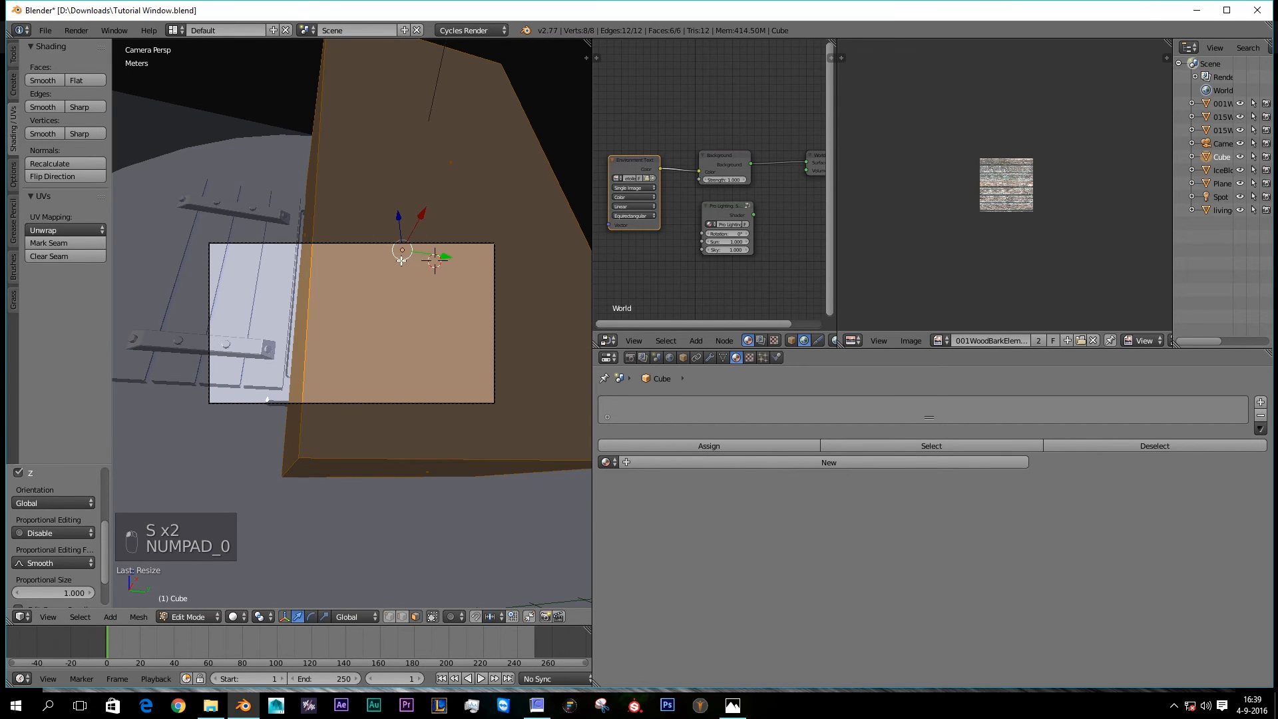
pyautogui.moveTo(403, 259); pyautogui.dragTo(407, 260)
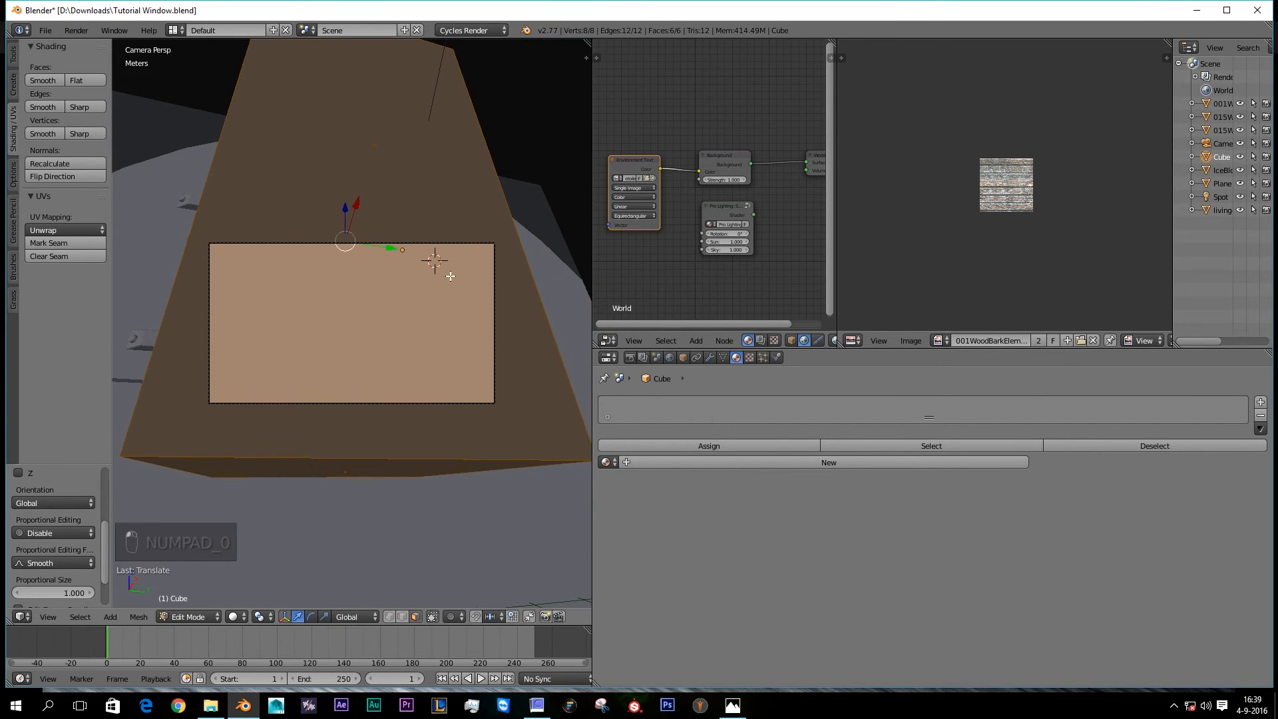
pyautogui.press('s')
pyautogui.press('z')
pyautogui.click(413, 263)
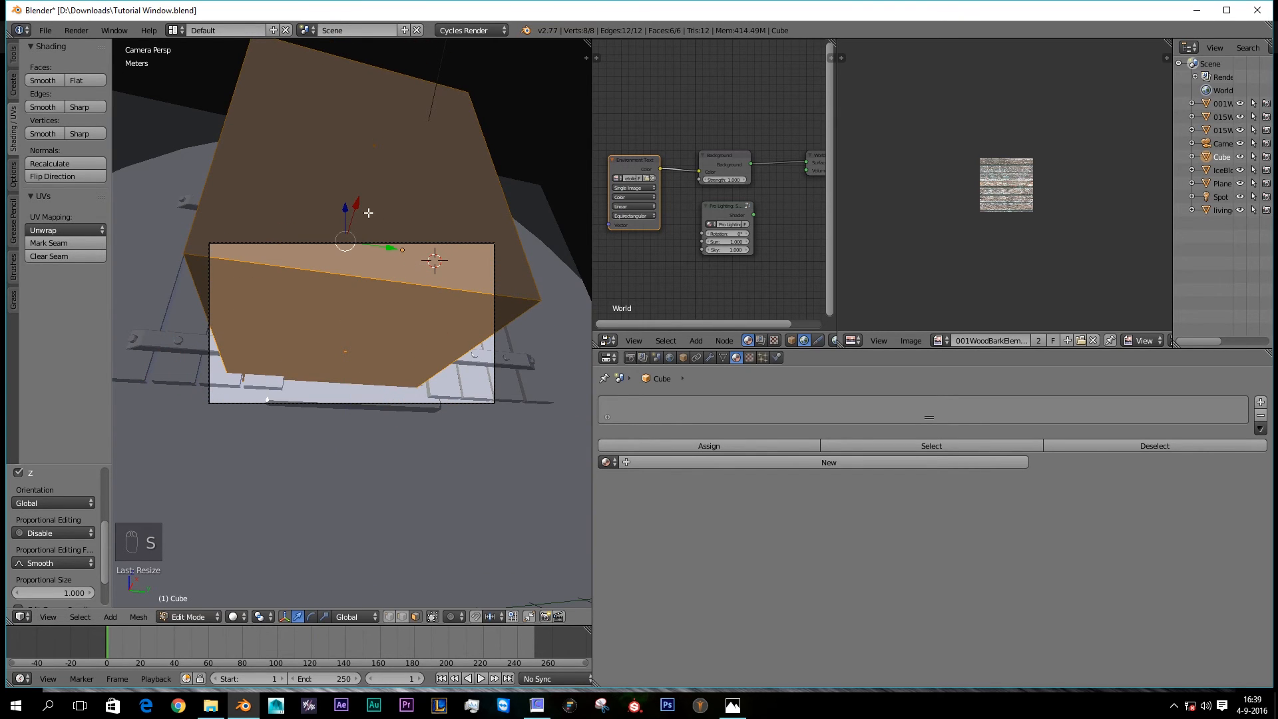
pyautogui.press('Tab')
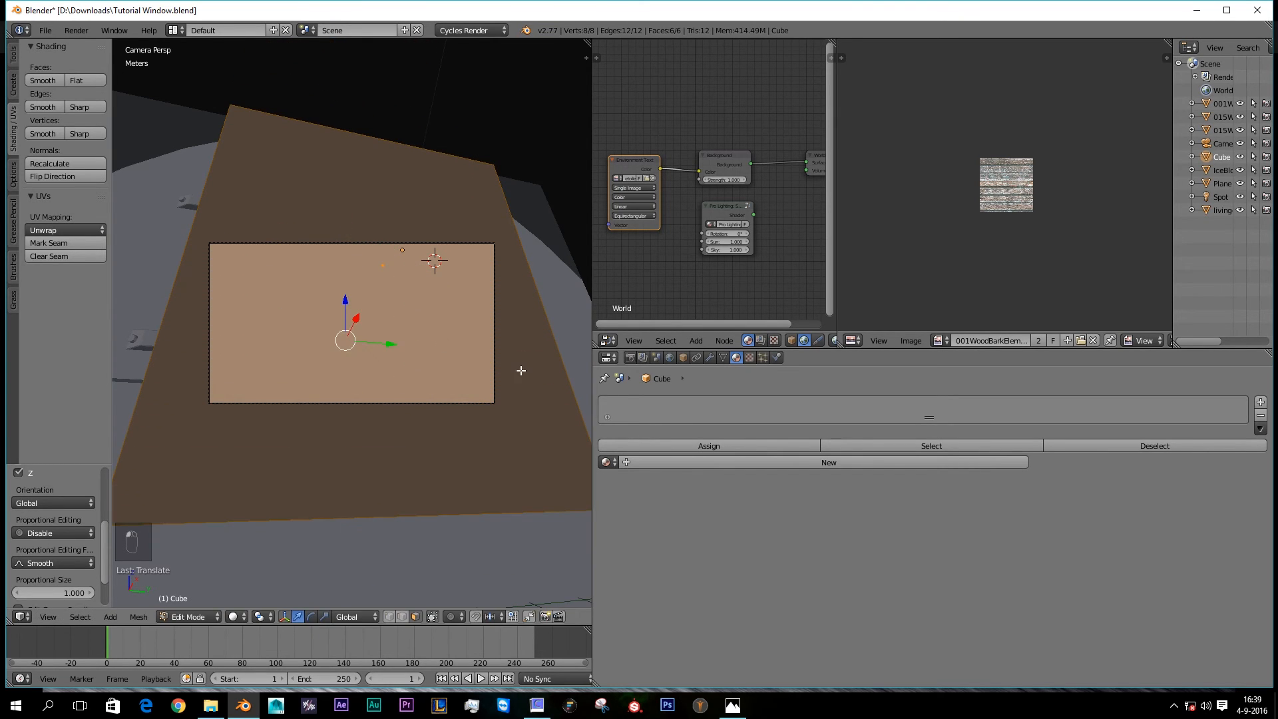
# Step: Give the cube a new material with a Volume Scatter shader connected to the output's Volume socket
pyautogui.click(764, 445)
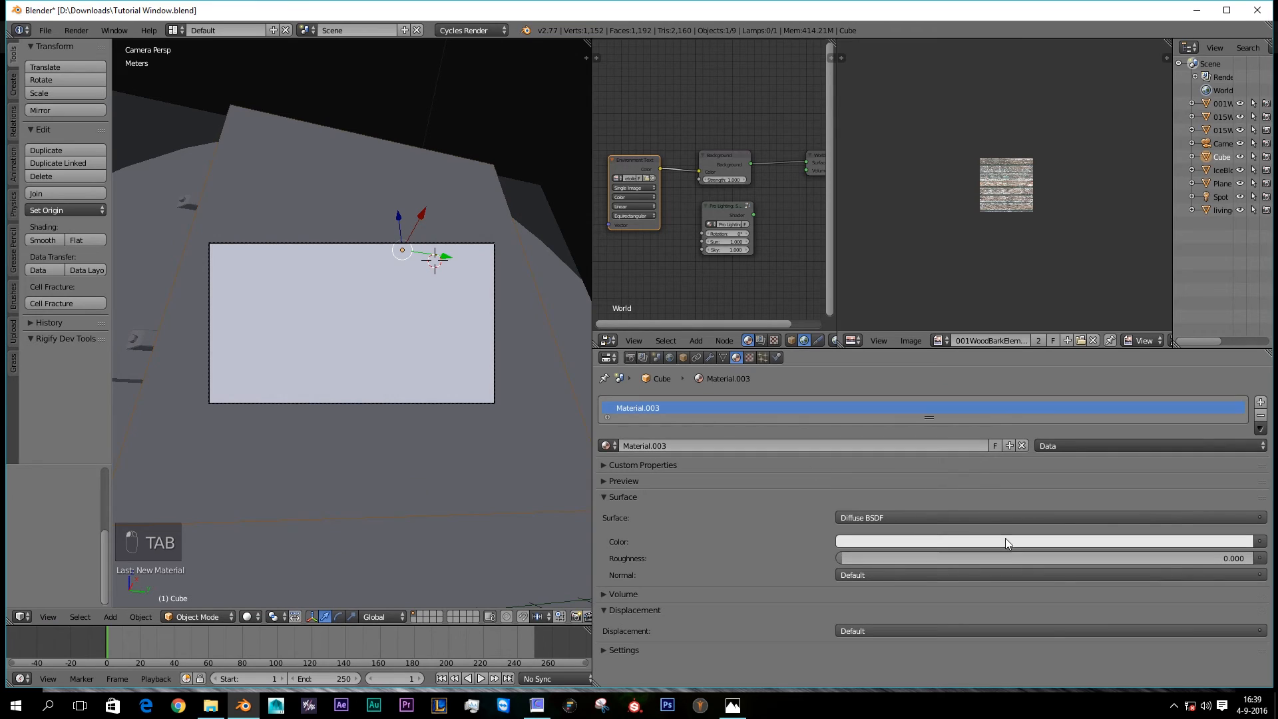
pyautogui.click(791, 341)
pyautogui.click(890, 517)
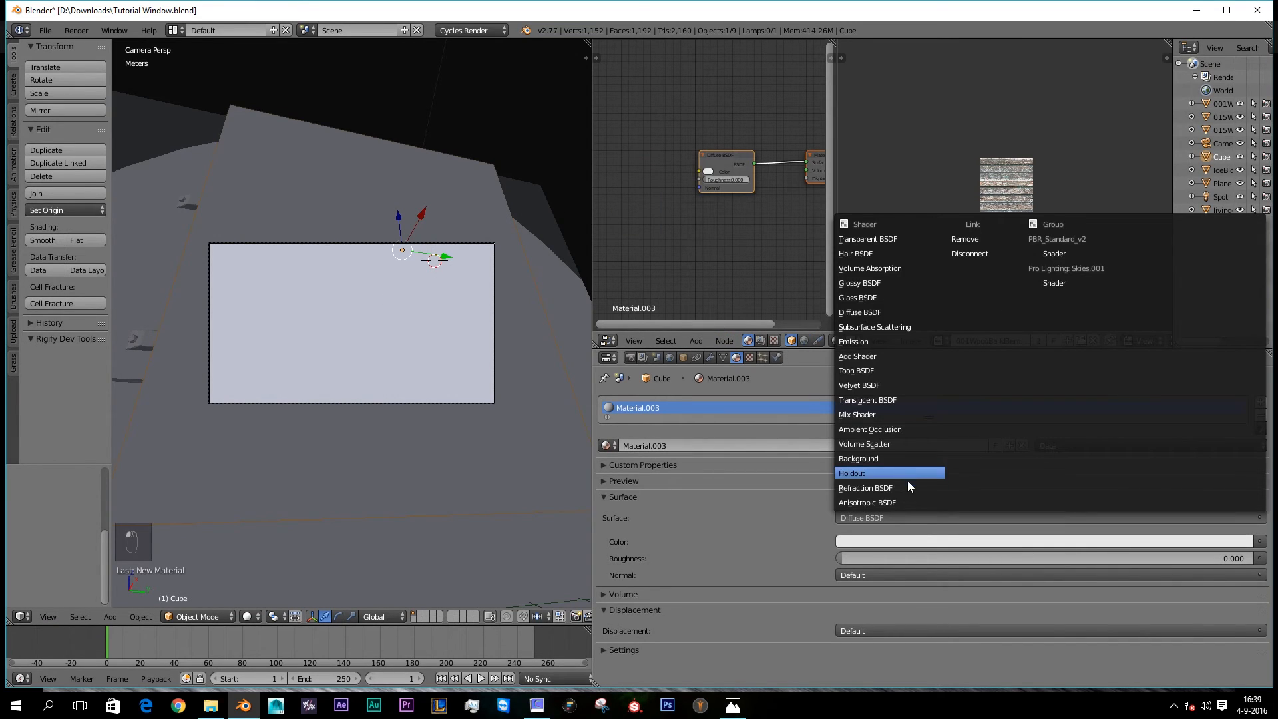
pyautogui.click(875, 445)
pyautogui.moveTo(744, 185); pyautogui.dragTo(696, 185, button='middle')
pyautogui.moveTo(758, 161); pyautogui.dragTo(758, 171)
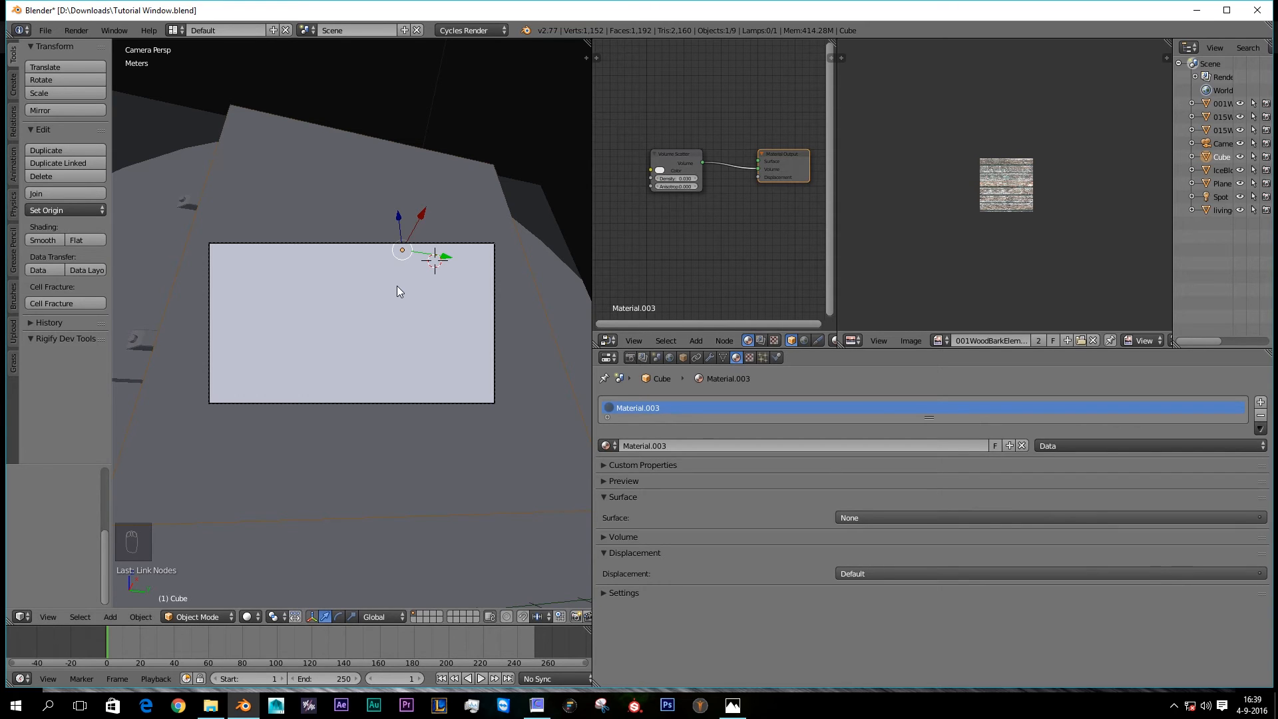
# Step: Preview the render through the camera and set the cube's Volume Scatter density to 0.1
pyautogui.hotkey('shift', 'z')
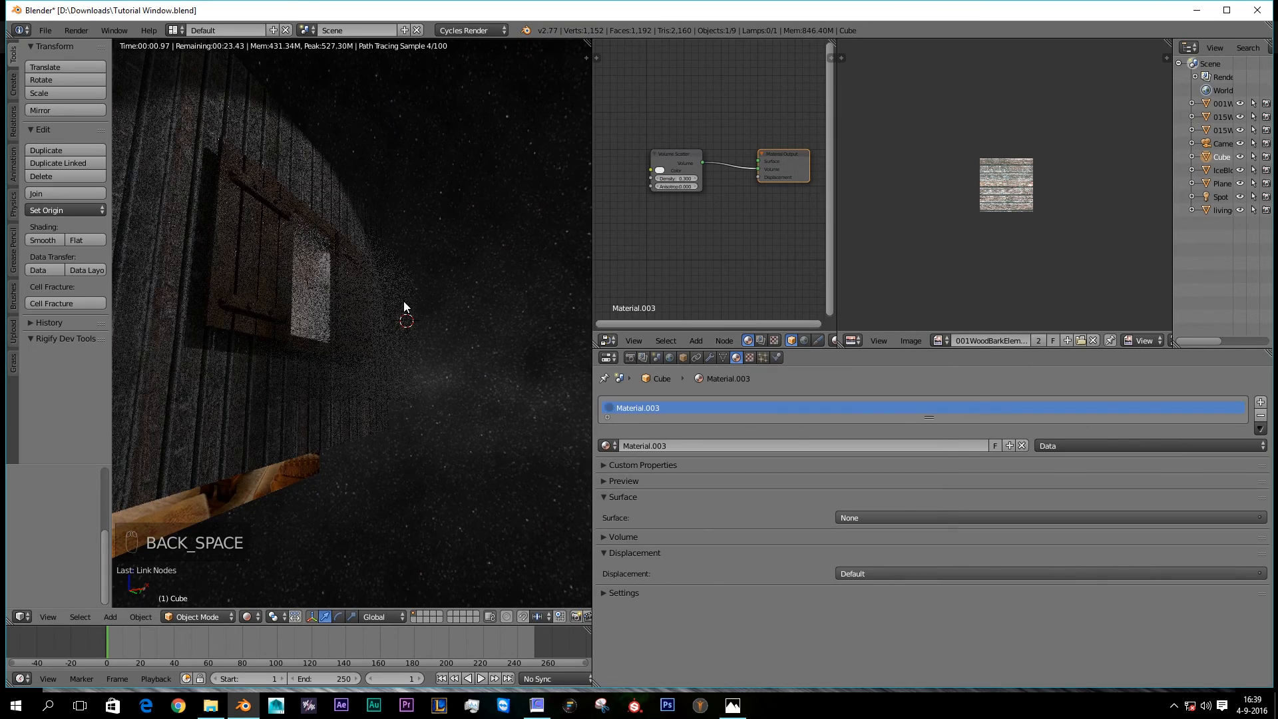
pyautogui.press('KP_0')
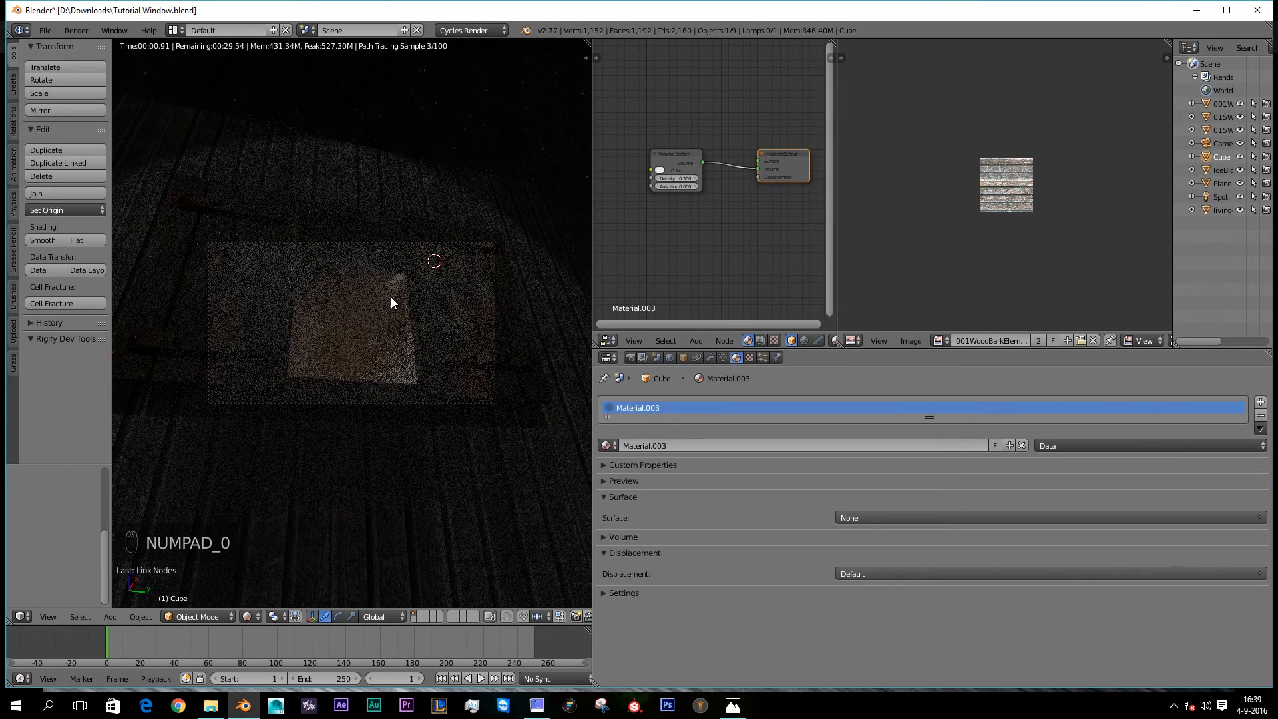
pyautogui.scroll(1, 639, 206)
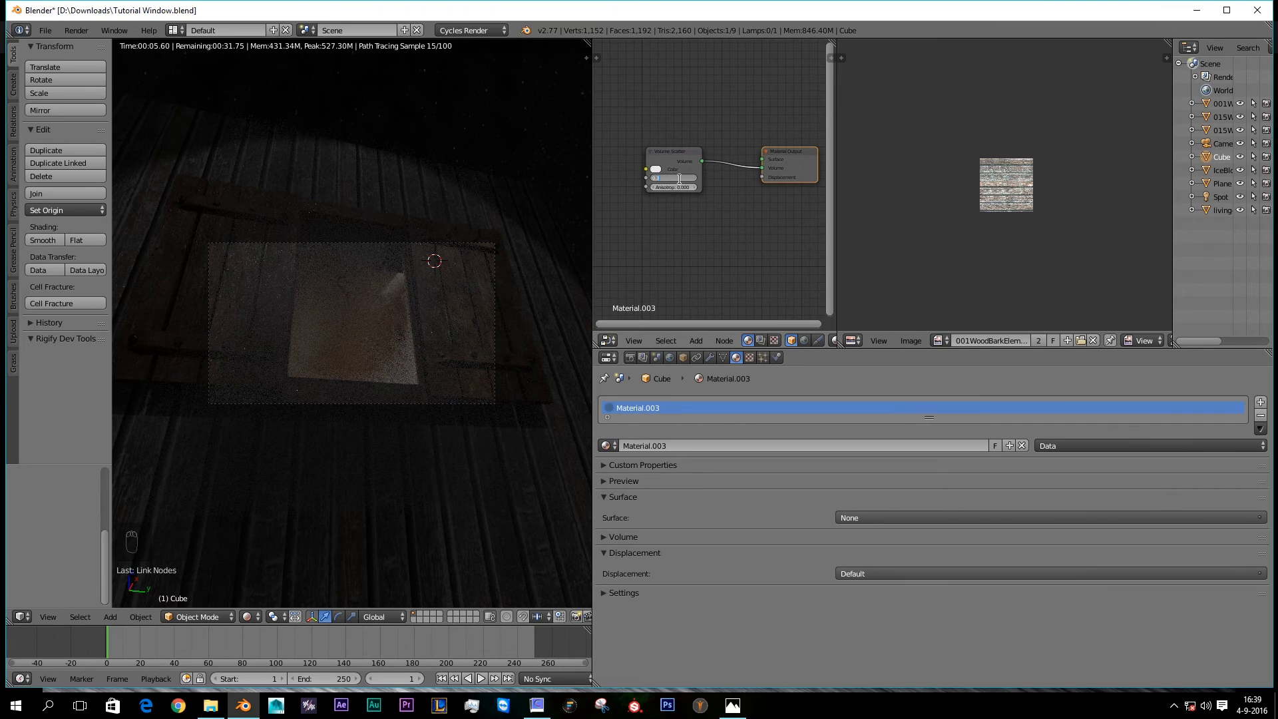
pyautogui.write('0.1')
pyautogui.press('Return')
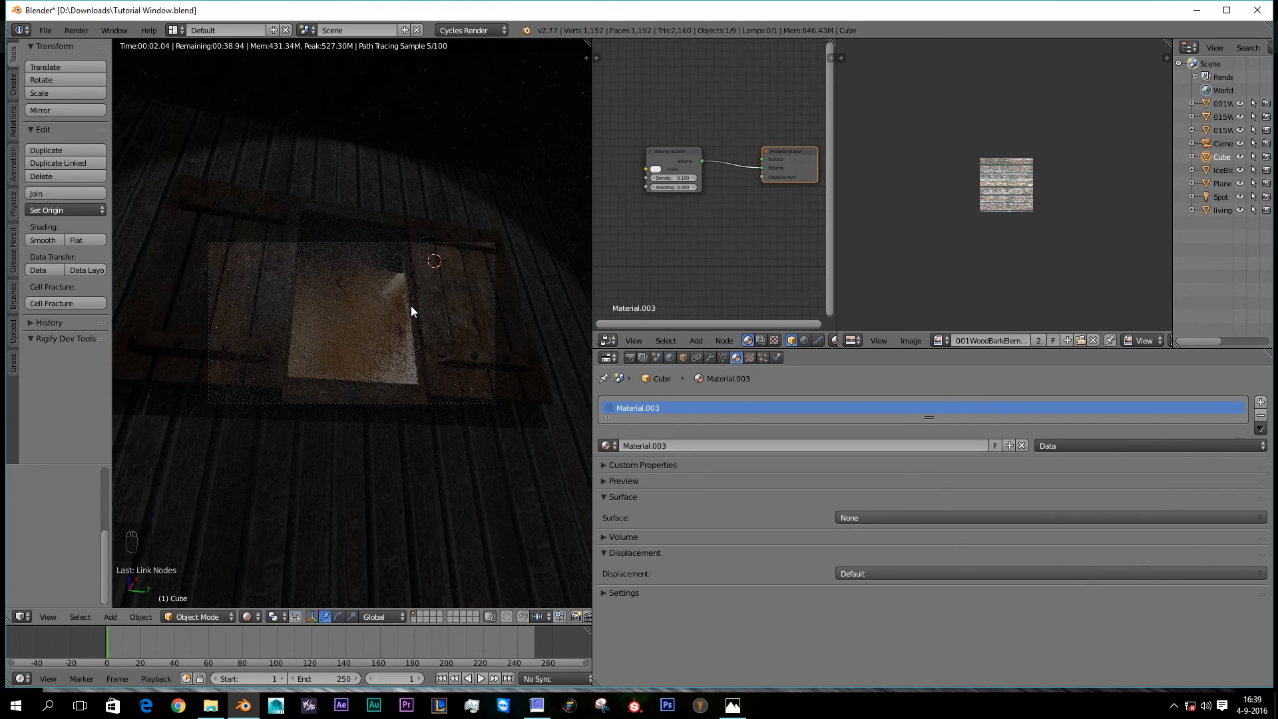
# Step: Set the spot lamp's emission strength to 2000 and preview the render through the camera
pyautogui.press('z')
pyautogui.press('z')
pyautogui.press('z')
pyautogui.moveTo(409, 294); pyautogui.dragTo(401, 464, button='middle')
pyautogui.scroll(-5, 410, 421)
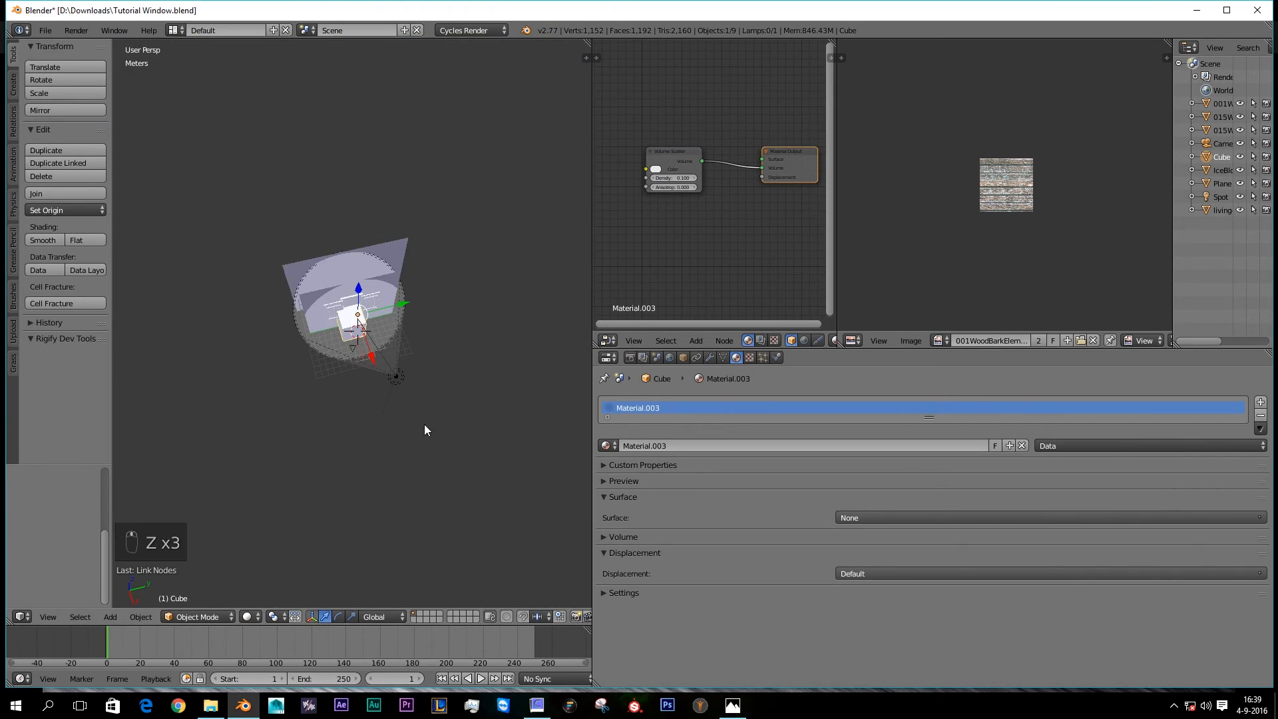
pyautogui.rightClick(394, 377)
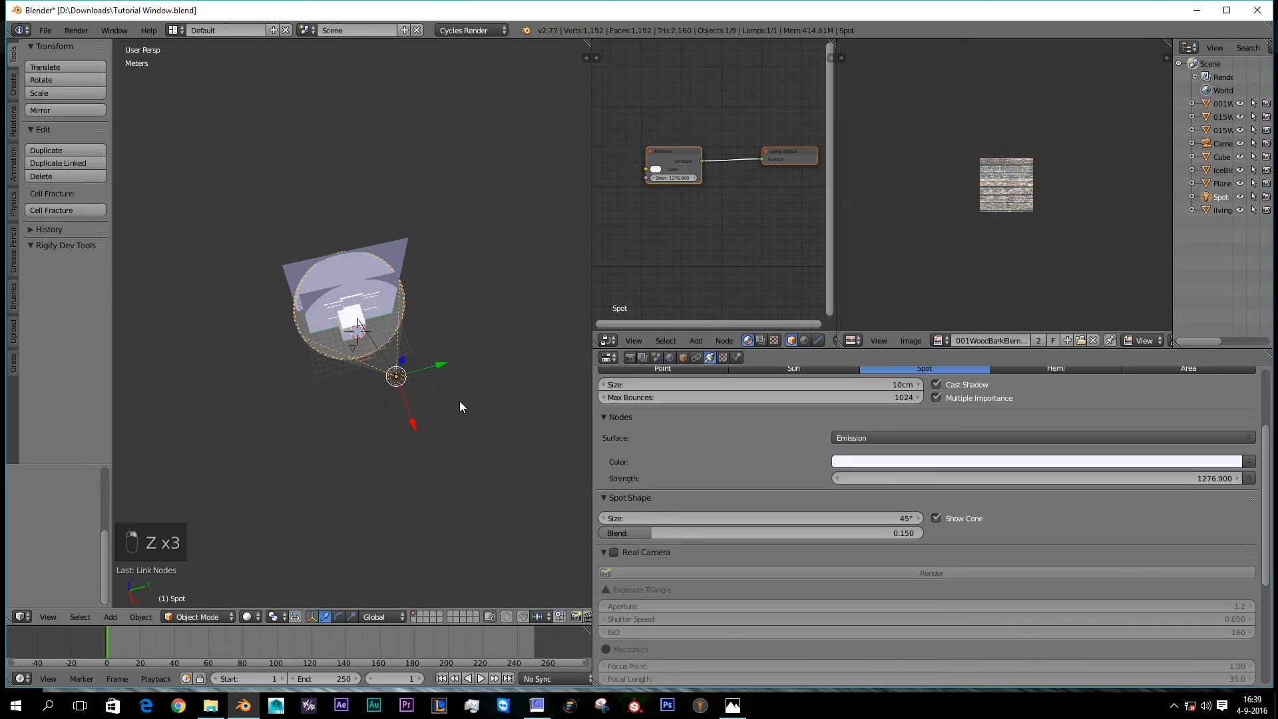
pyautogui.click(1033, 480)
pyautogui.write('2000')
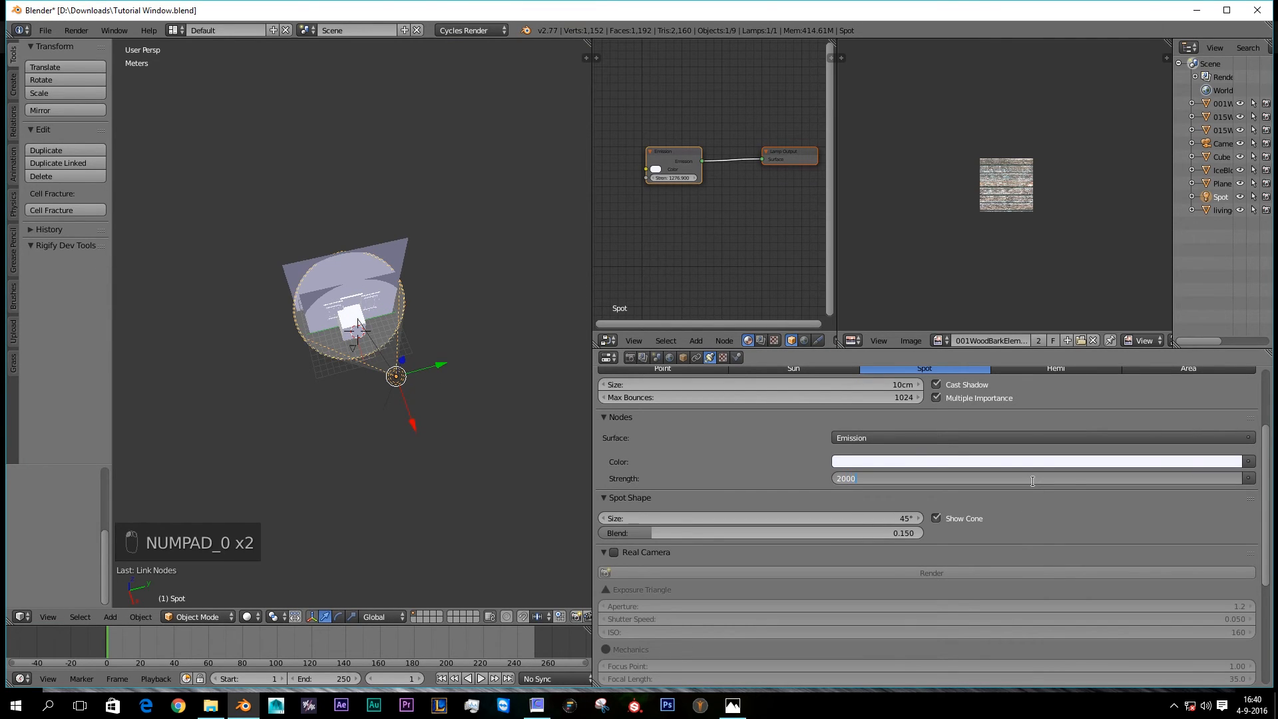
pyautogui.press('Return')
pyautogui.press('KP_0')
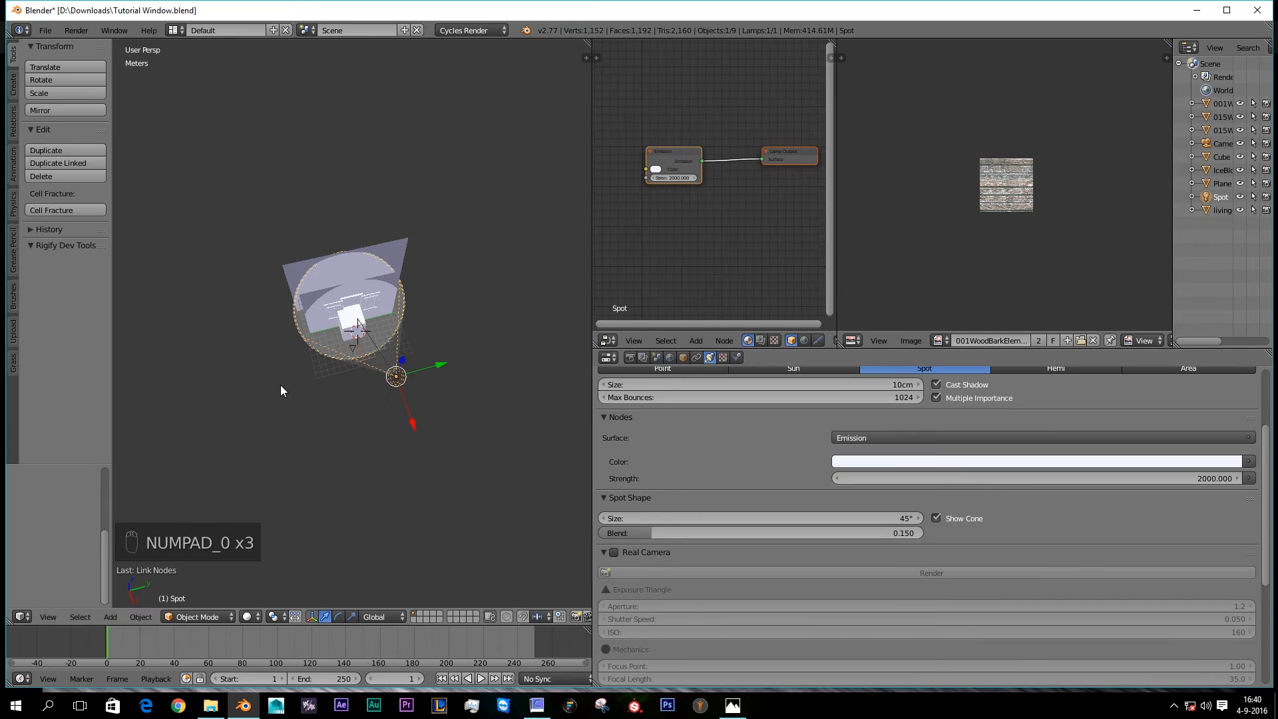
pyautogui.hotkey('shift', 'z')
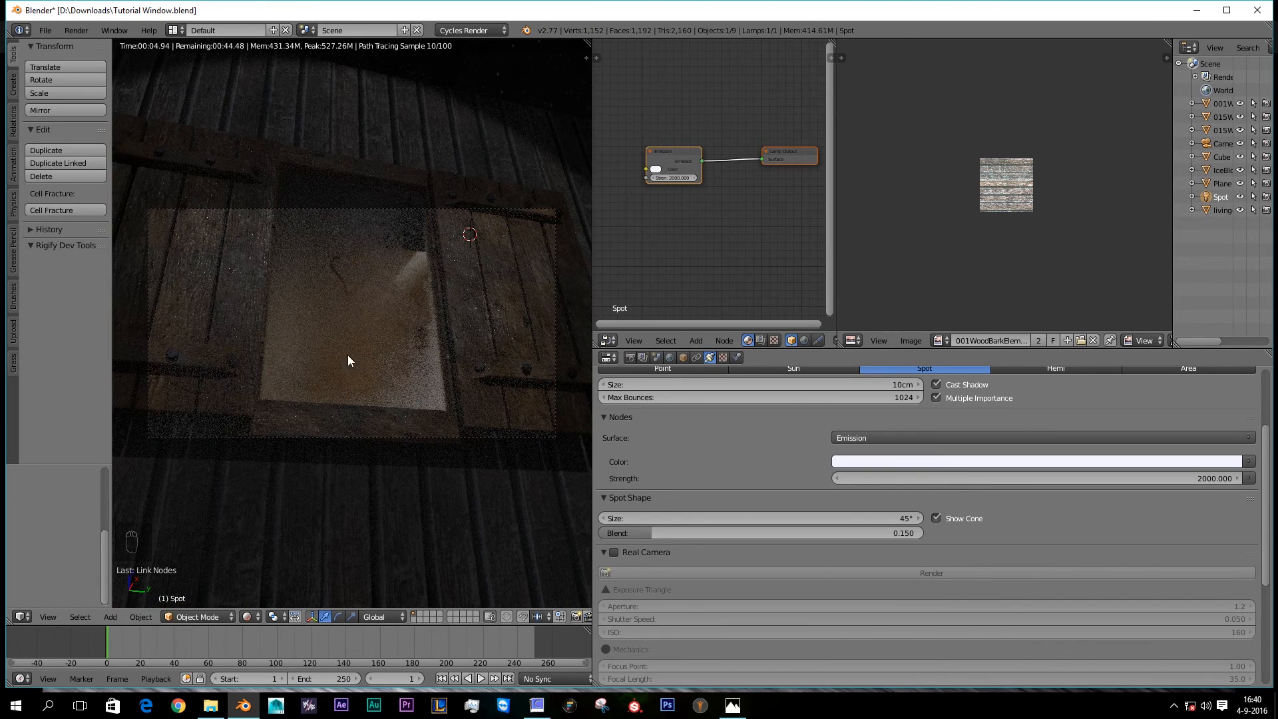
# Step: Hide the volume cube in the viewport and preview the render through the camera
pyautogui.press('z')
pyautogui.moveTo(302, 339)
pyautogui.mouseDown(button='middle')
pyautogui.moveTo(362, 376)
pyautogui.moveTo(318, 377)
pyautogui.mouseUp(button='middle')
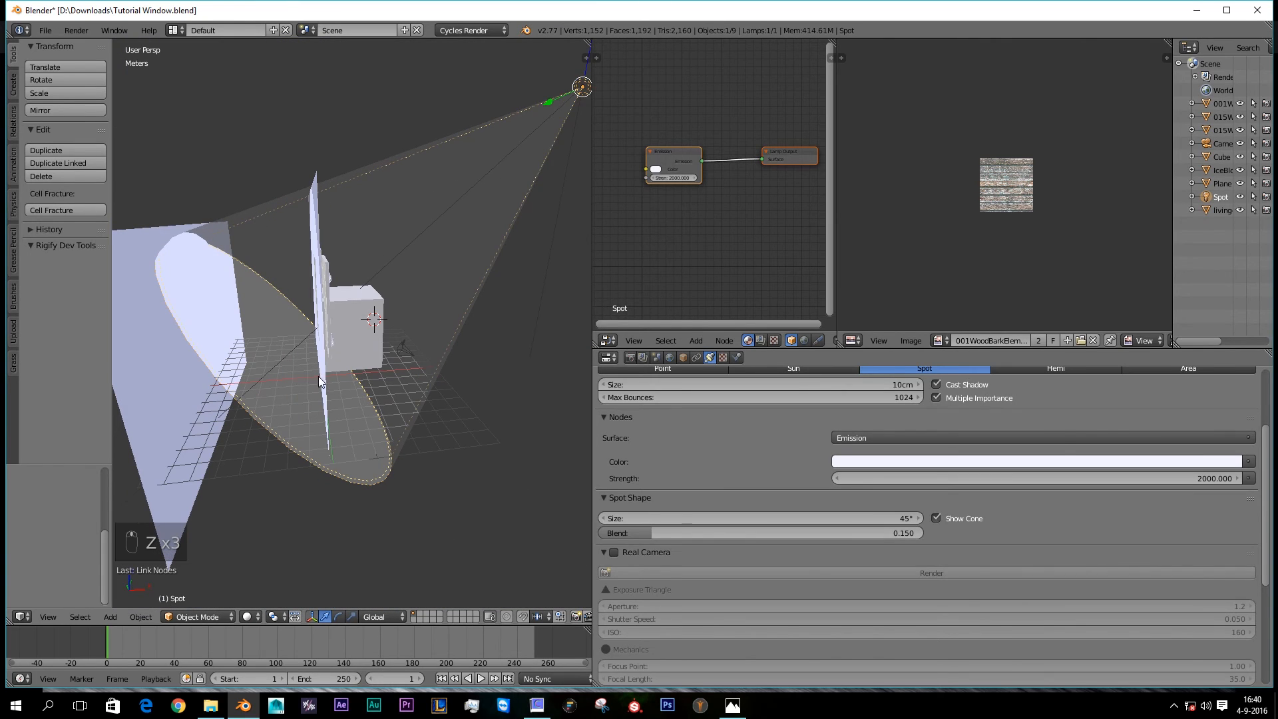
pyautogui.rightClick(150, 383)
pyautogui.moveTo(276, 338); pyautogui.dragTo(243, 347, button='middle')
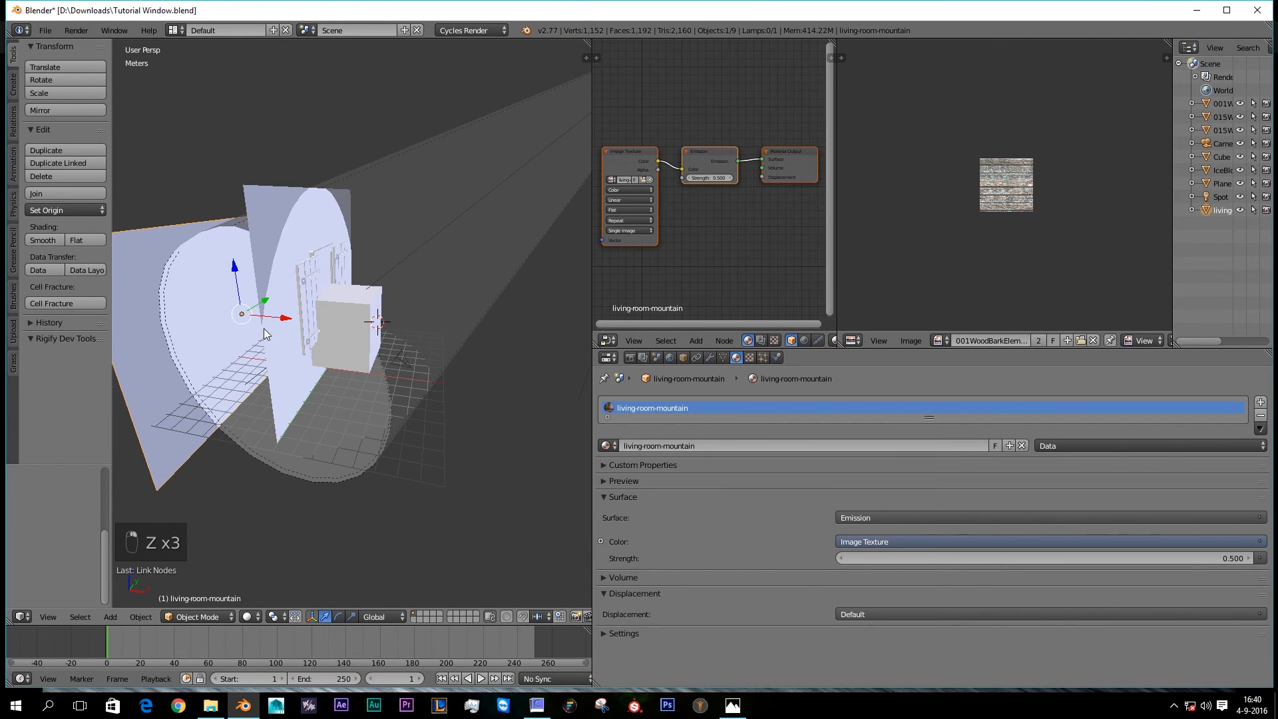
pyautogui.press('KP_0')
pyautogui.press('h')
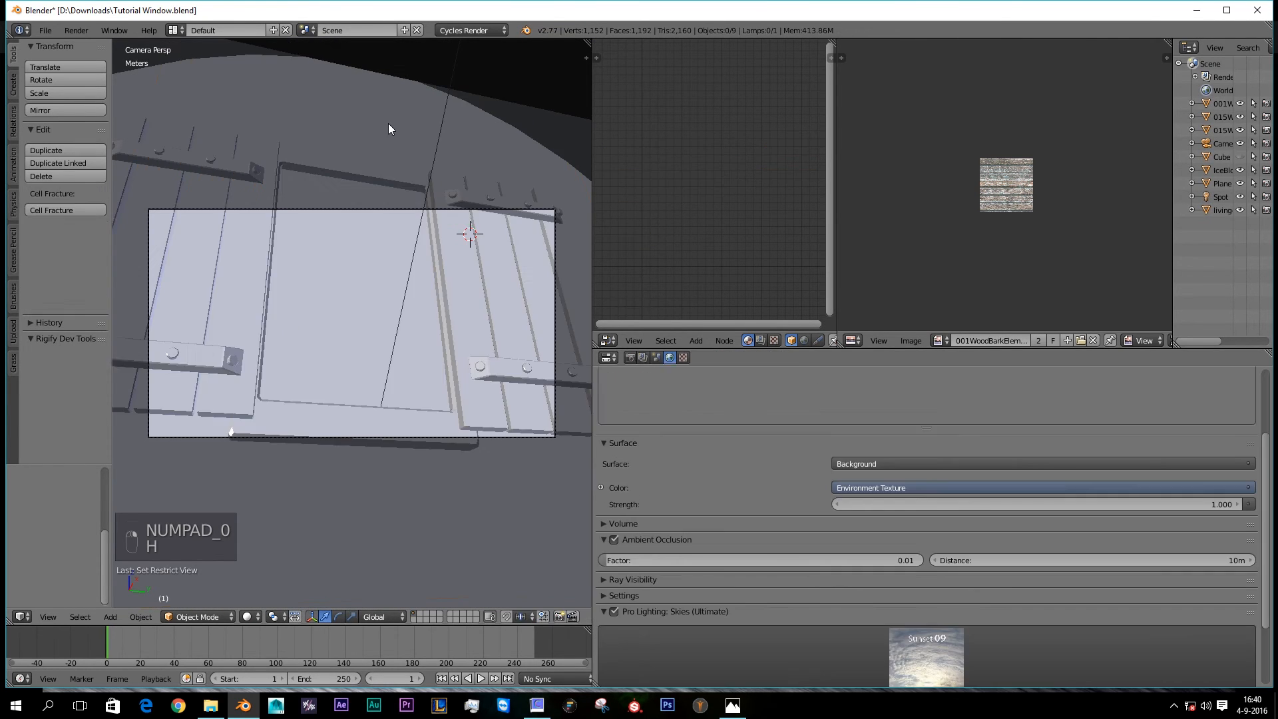
pyautogui.hotkey('shift', 'z')
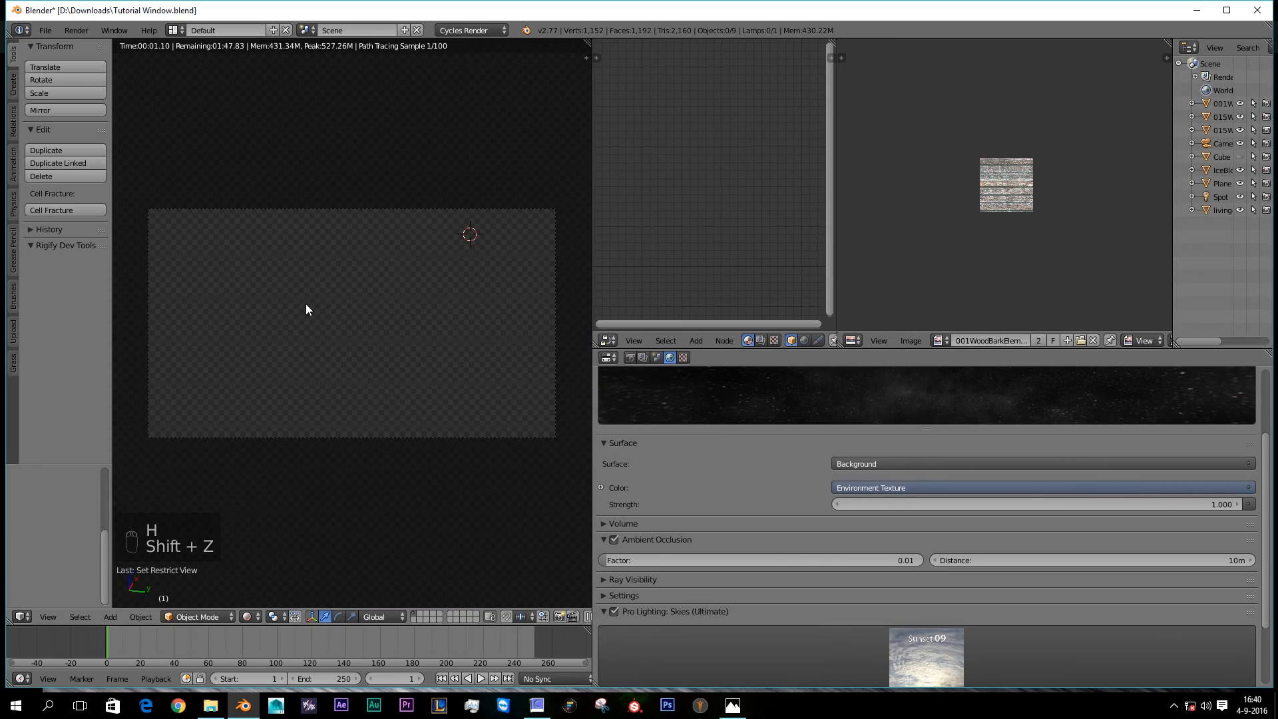
# Step: Reposition the living-room-mountain plane behind the window so another part of the picture shows through the glass, checking the camera render
pyautogui.moveTo(306, 304); pyautogui.dragTo(229, 322, button='middle')
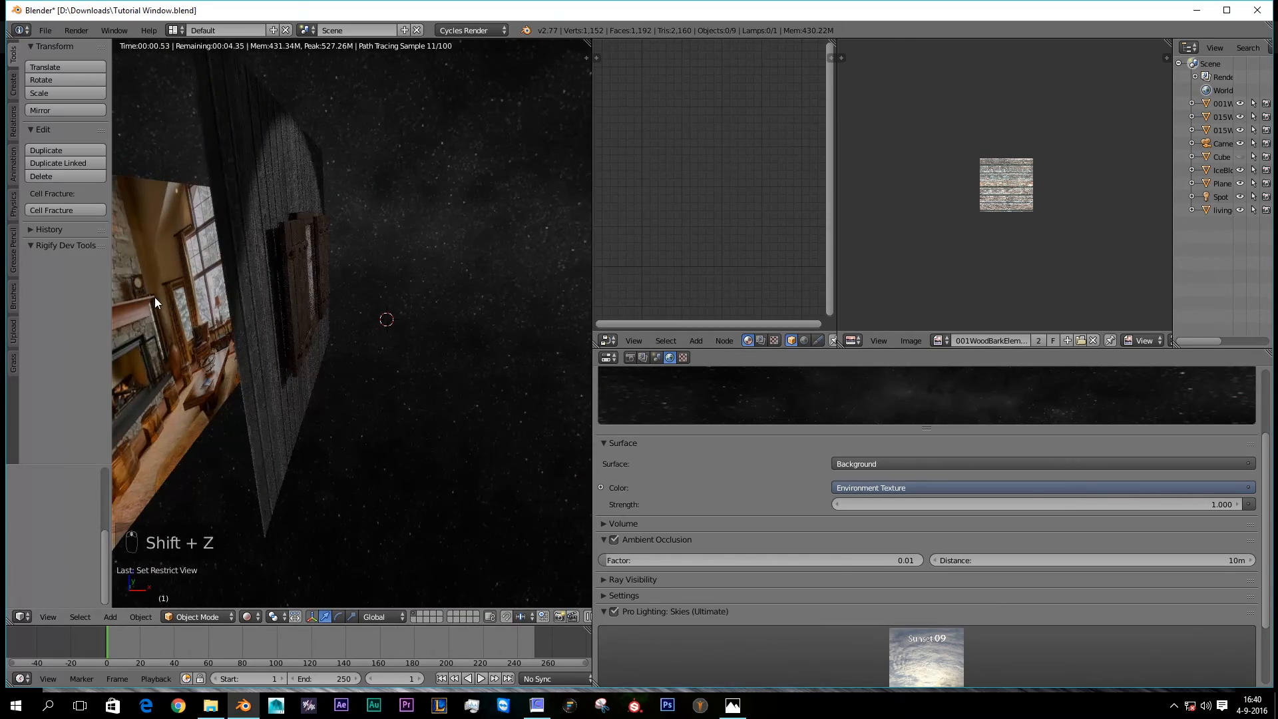
pyautogui.rightClick(153, 297)
pyautogui.press('KP_0')
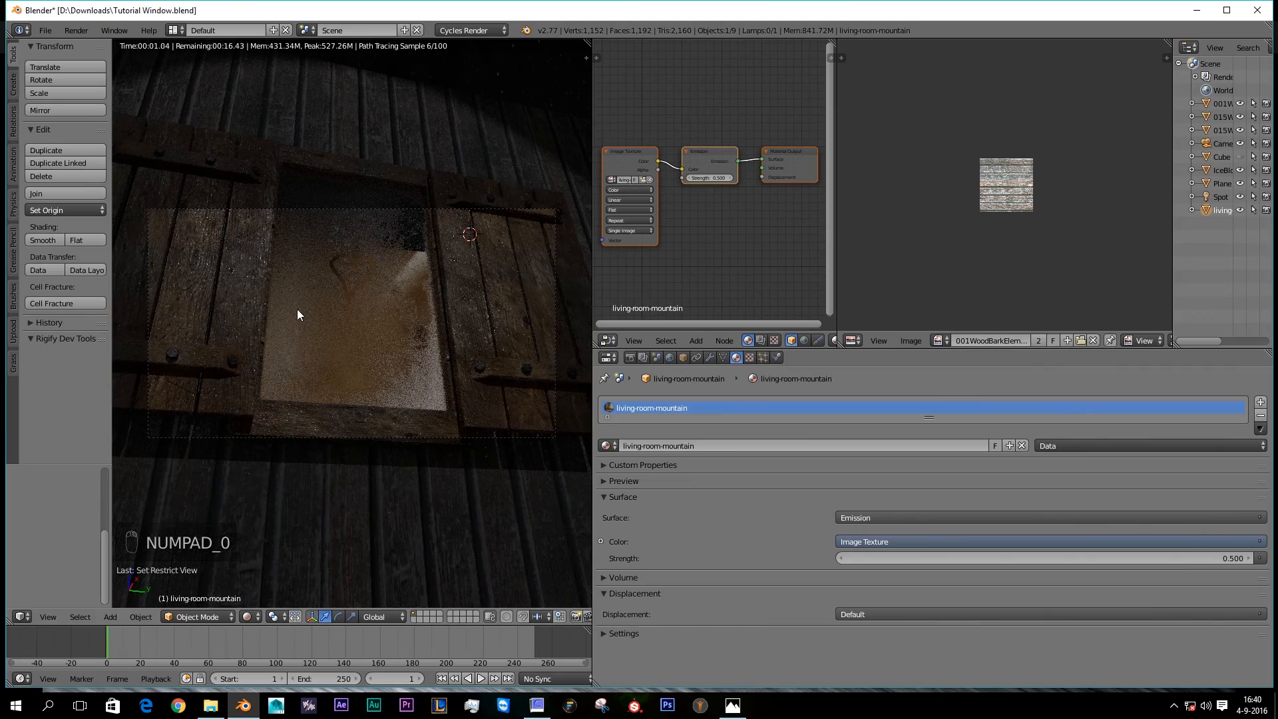
pyautogui.press('g')
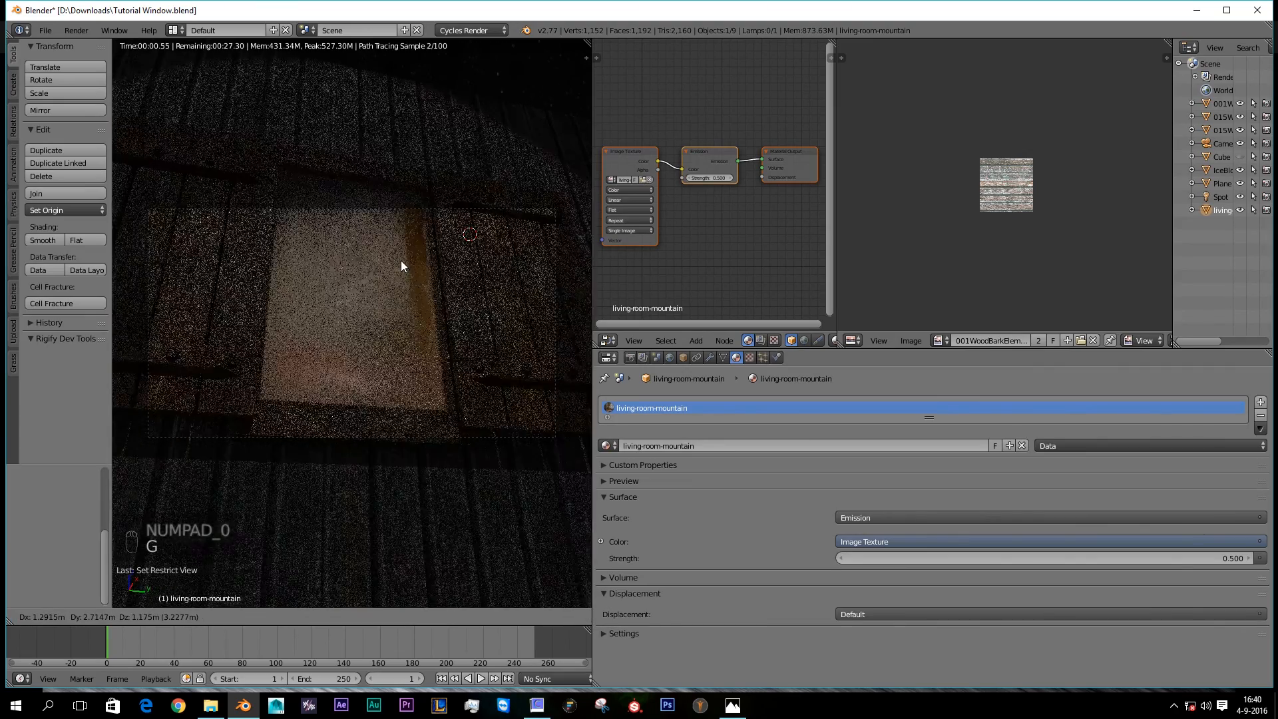
pyautogui.click(198, 314)
pyautogui.press('z')
pyautogui.press('z')
pyautogui.moveTo(430, 261); pyautogui.dragTo(378, 410, button='middle')
pyautogui.press('KP_0')
pyautogui.hotkey('shift', 'z')
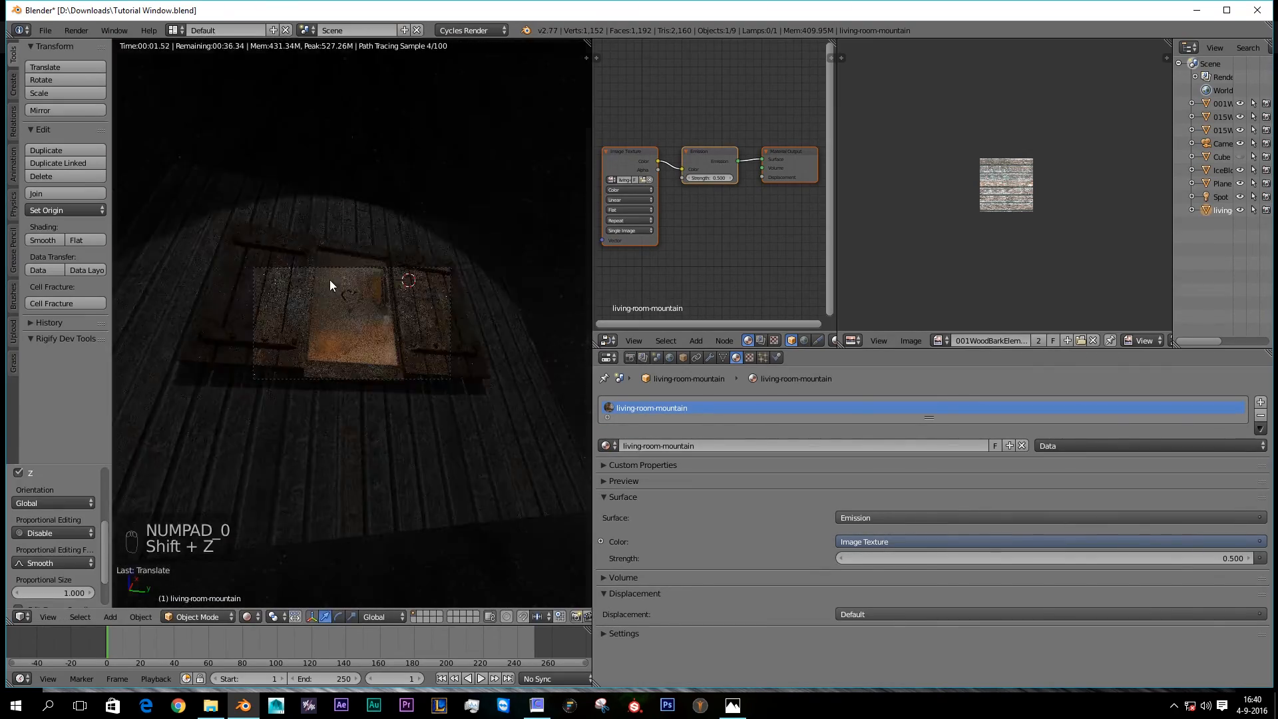
pyautogui.press('g')
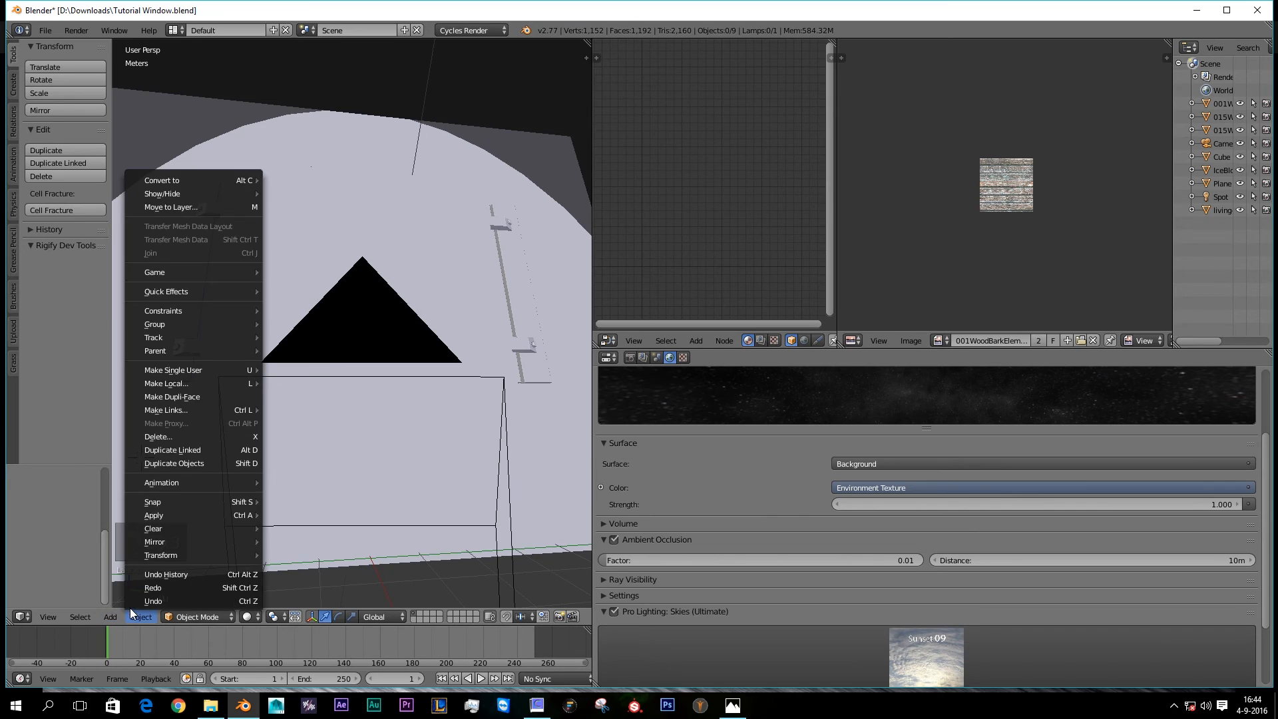
# Step: Import snowy01 (2).png from the Pictures\Textures\Backdrops\backdrops folder as an image plane
pyautogui.moveTo(110, 617)
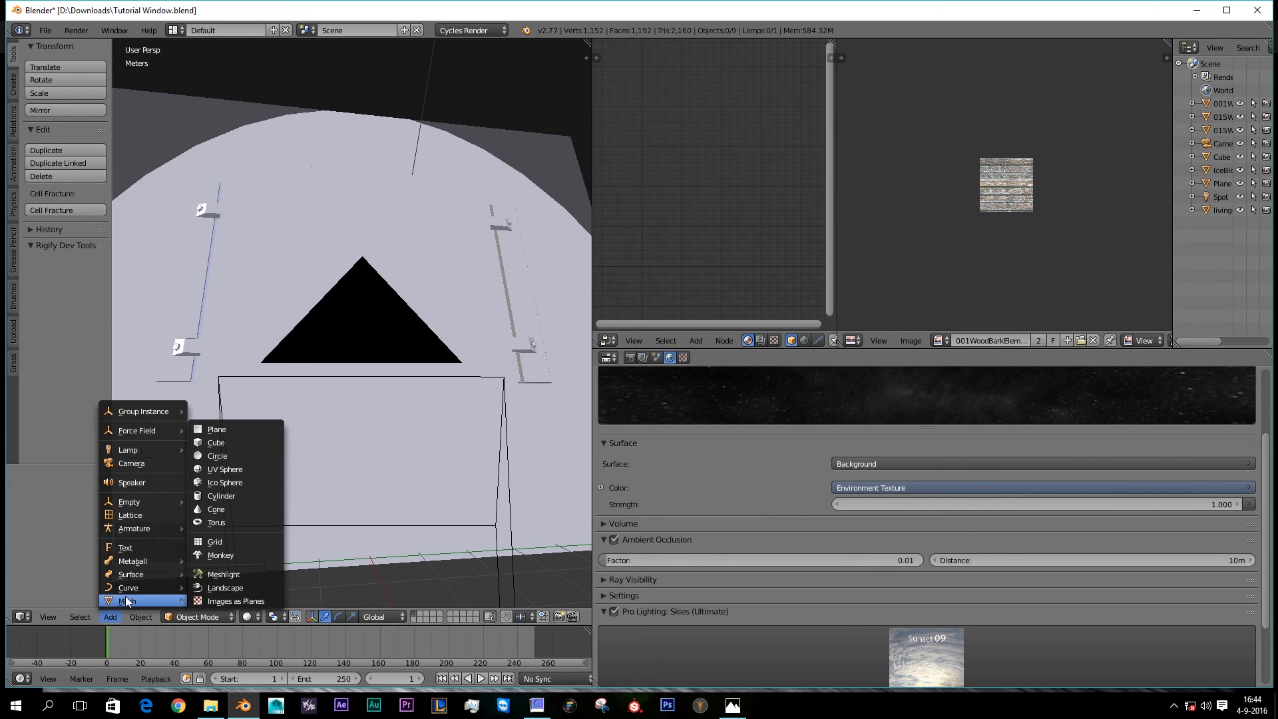
pyautogui.click(212, 601)
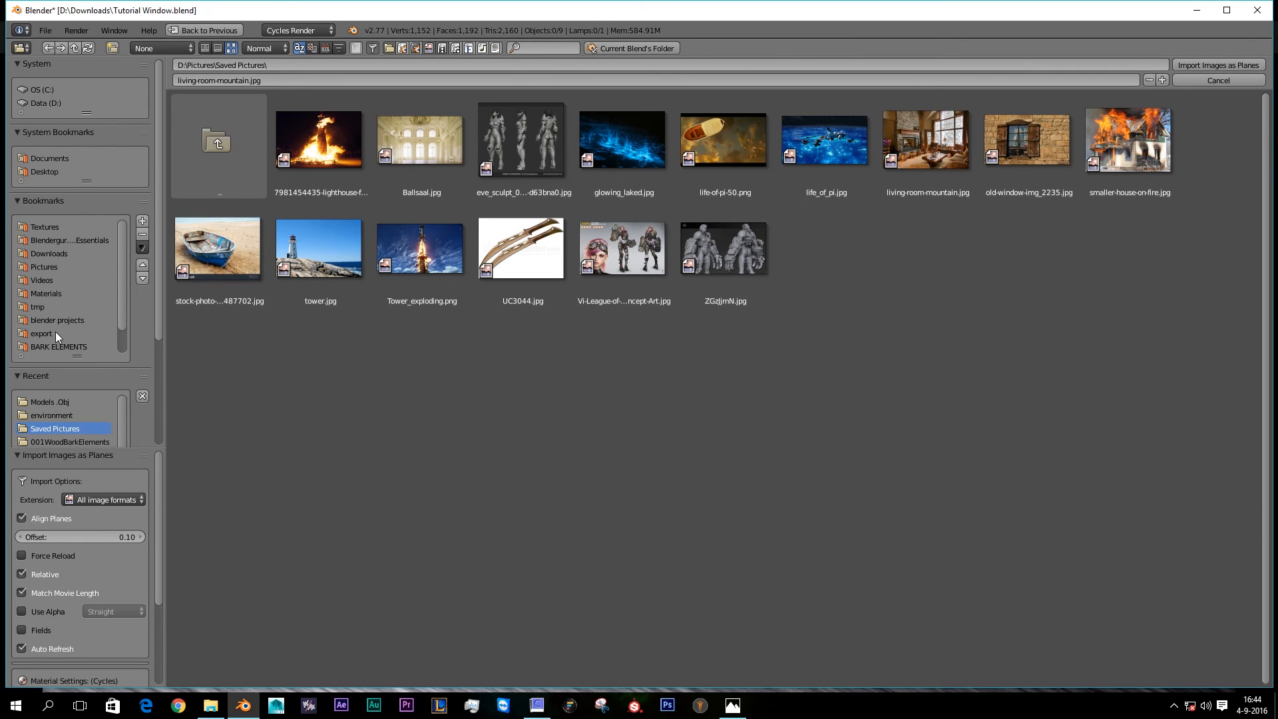
pyautogui.click(58, 265)
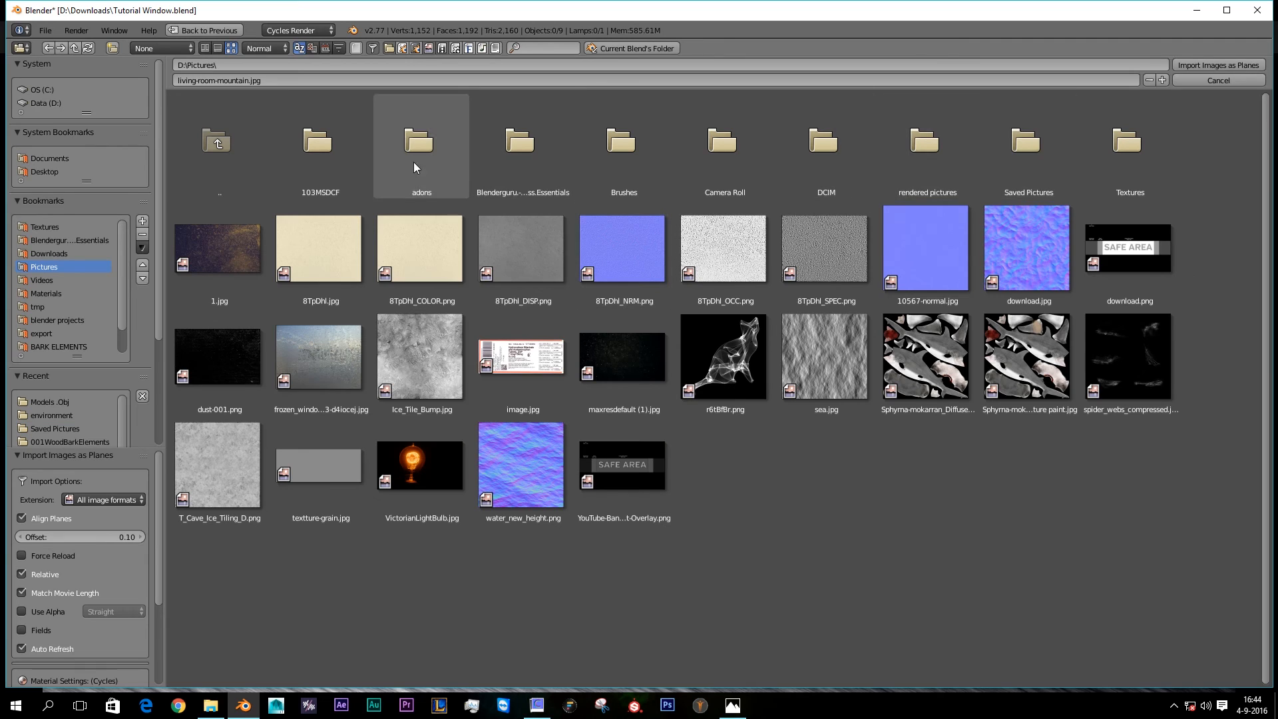
pyautogui.click(1090, 181)
pyautogui.click(309, 169)
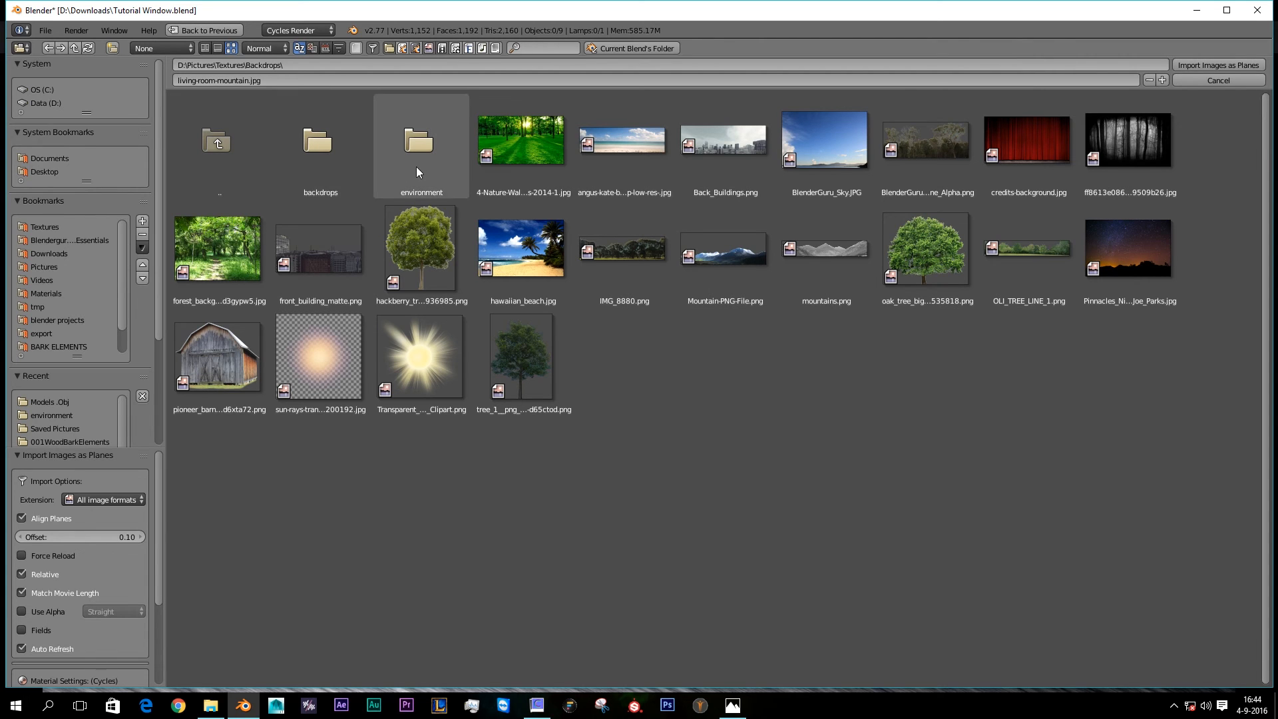
pyautogui.click(341, 165)
pyautogui.scroll(-2, 752, 296)
pyautogui.doubleClick(518, 512)
pyautogui.scroll(-6, 526, 325)
# Step: Switch the viewport to Material shading to inspect the imported tree plane beside the wooden wall
pyautogui.moveTo(442, 369); pyautogui.dragTo(370, 406, button='middle')
pyautogui.click(247, 617)
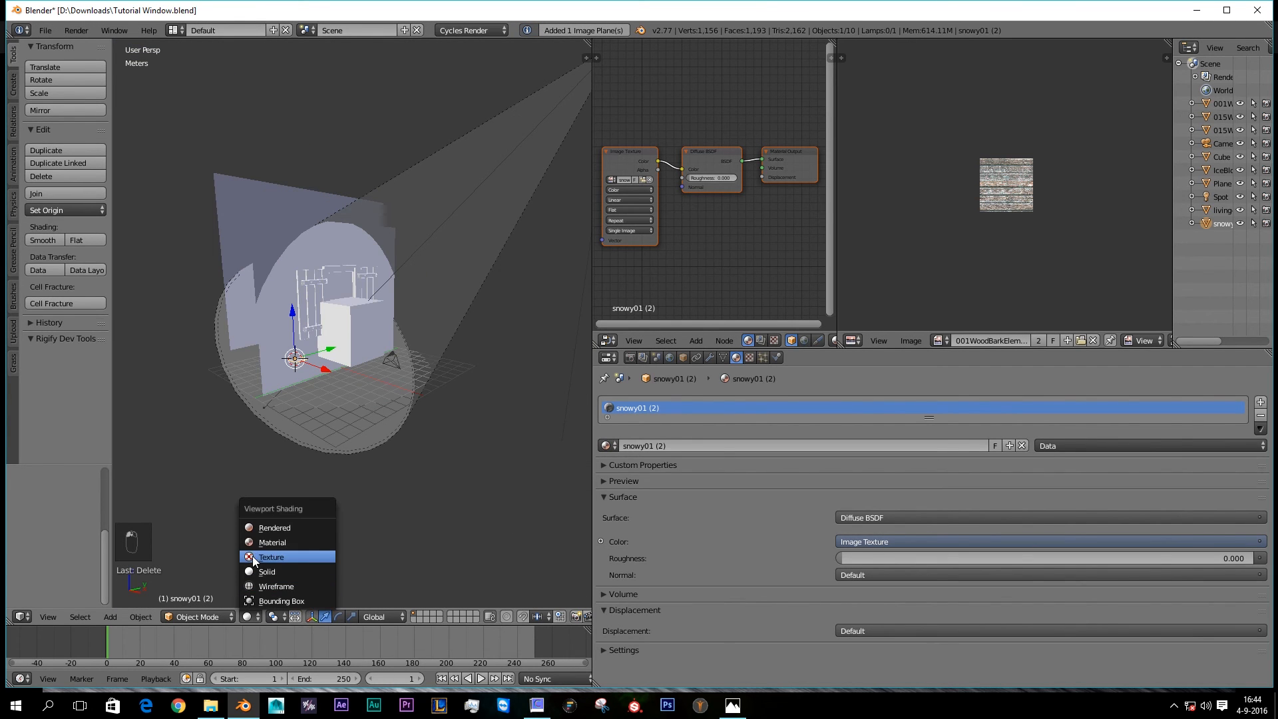
pyautogui.click(257, 538)
pyautogui.scroll(4, 260, 522)
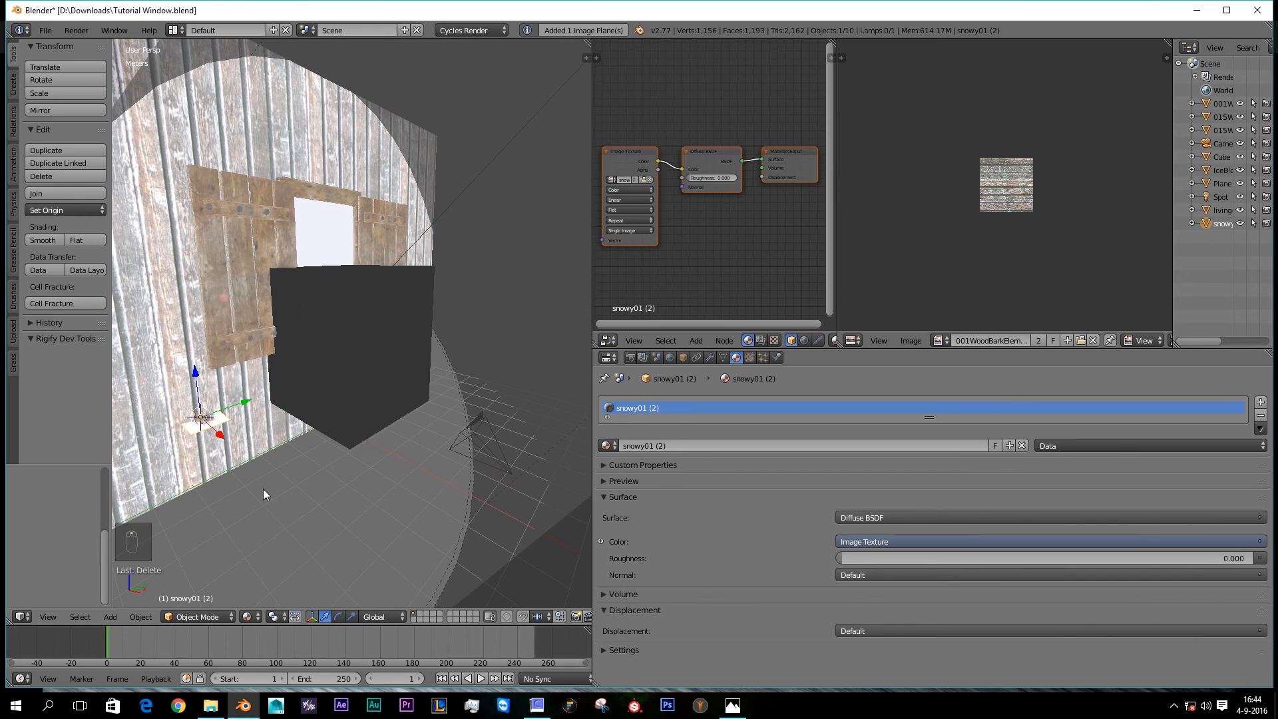
# Step: Move the opaque tree plane out in front of the wall and delete it
pyautogui.press('g')
pyautogui.click(366, 498)
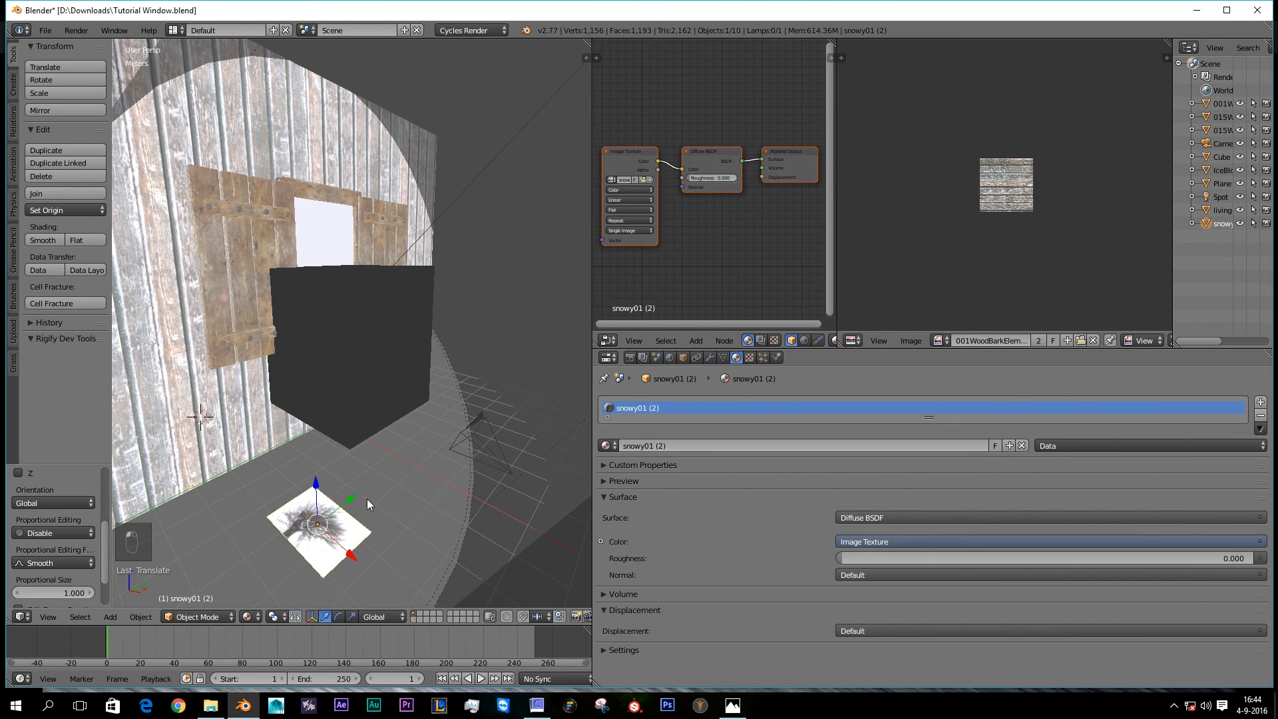
pyautogui.press('x')
pyautogui.click(366, 498)
# Step: Import snowy01 (2).png again as an image plane with Use Alpha enabled and set to Straight
pyautogui.click(110, 616)
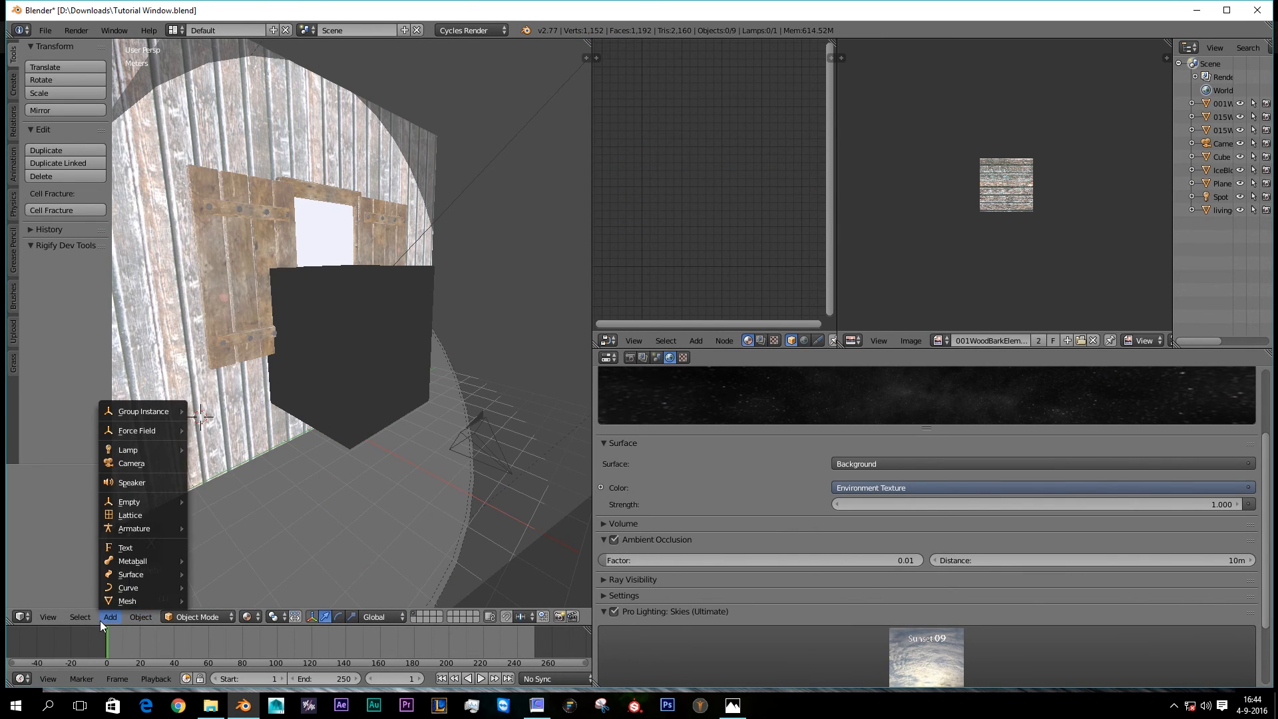
pyautogui.moveTo(122, 602)
pyautogui.click(213, 601)
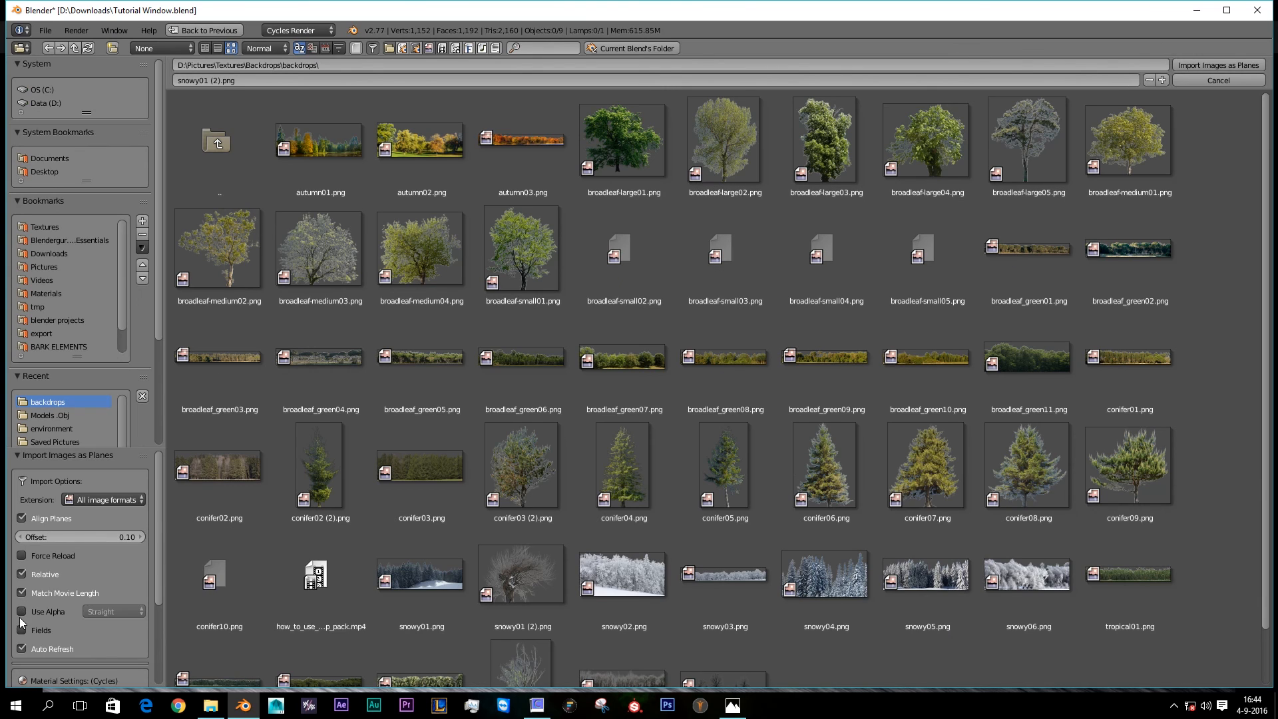
pyautogui.scroll(-2, 649, 304)
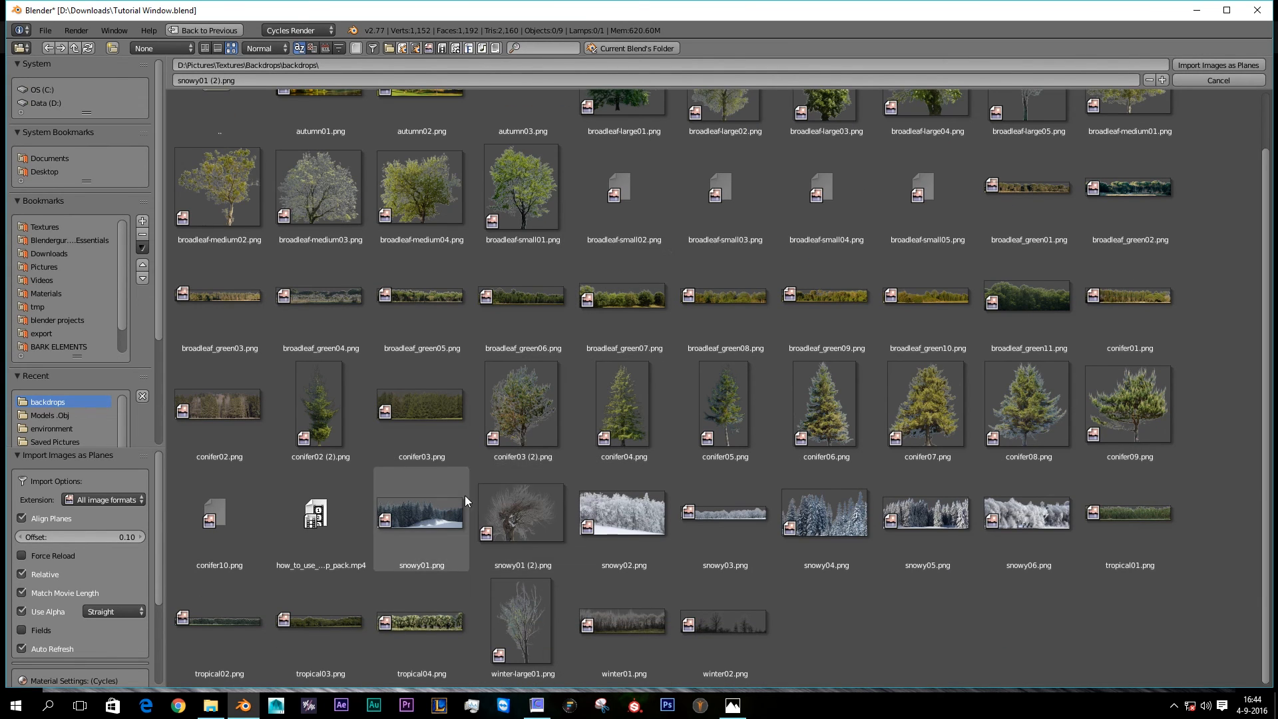
pyautogui.click(486, 509)
pyautogui.doubleClick(486, 509)
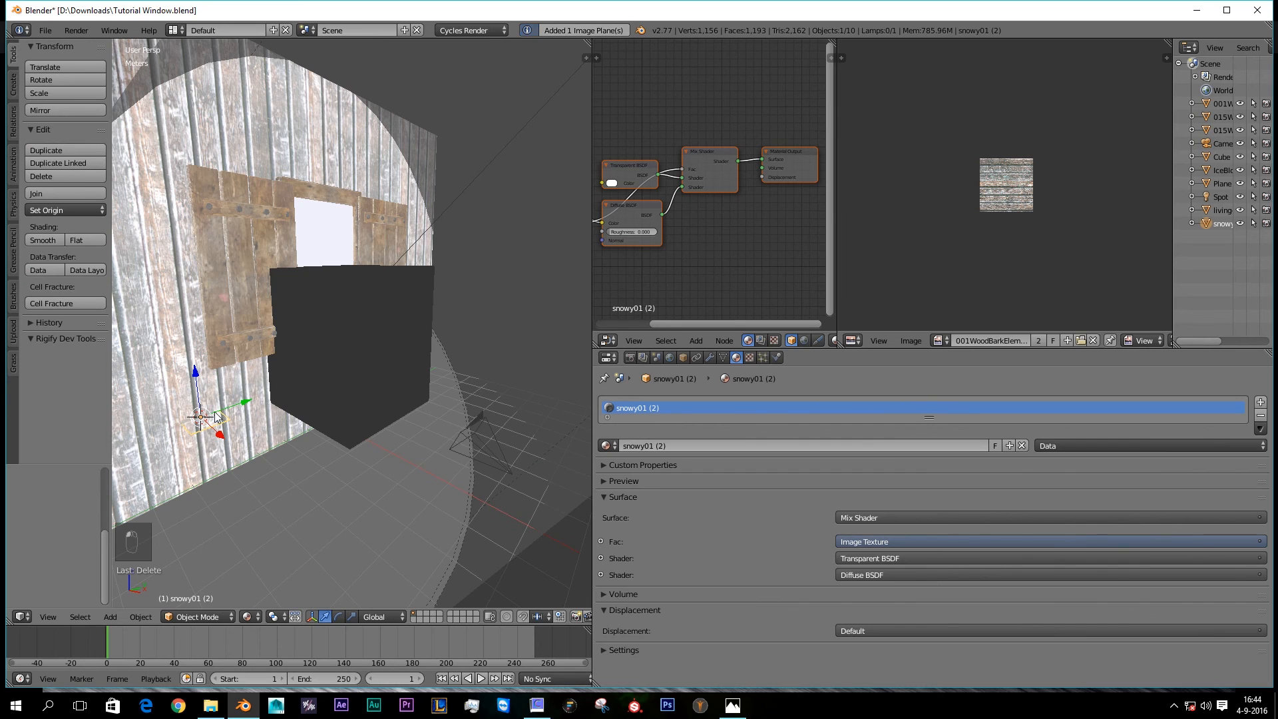
# Step: Move the tree plane out in front of the wall and rotate it 90° about Z and 90° about Y
pyautogui.press('g')
pyautogui.click(335, 501)
pyautogui.scroll(-5, 350, 502)
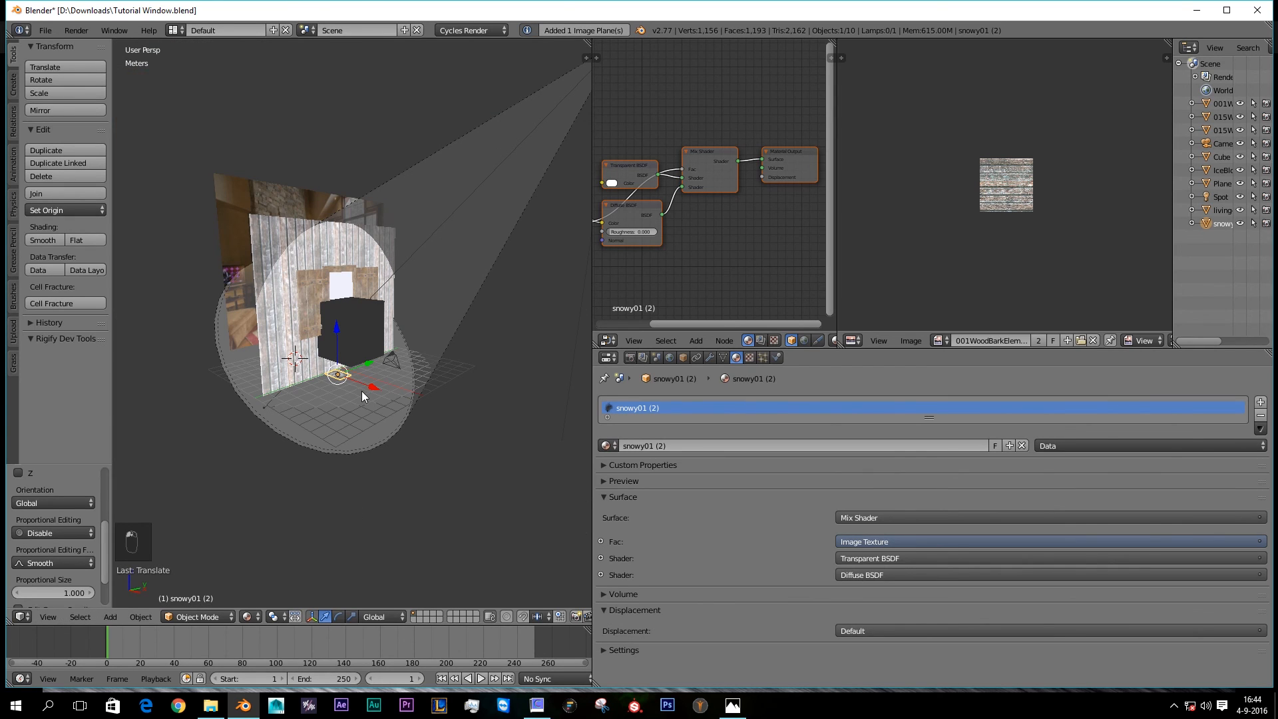
pyautogui.write('rz90')
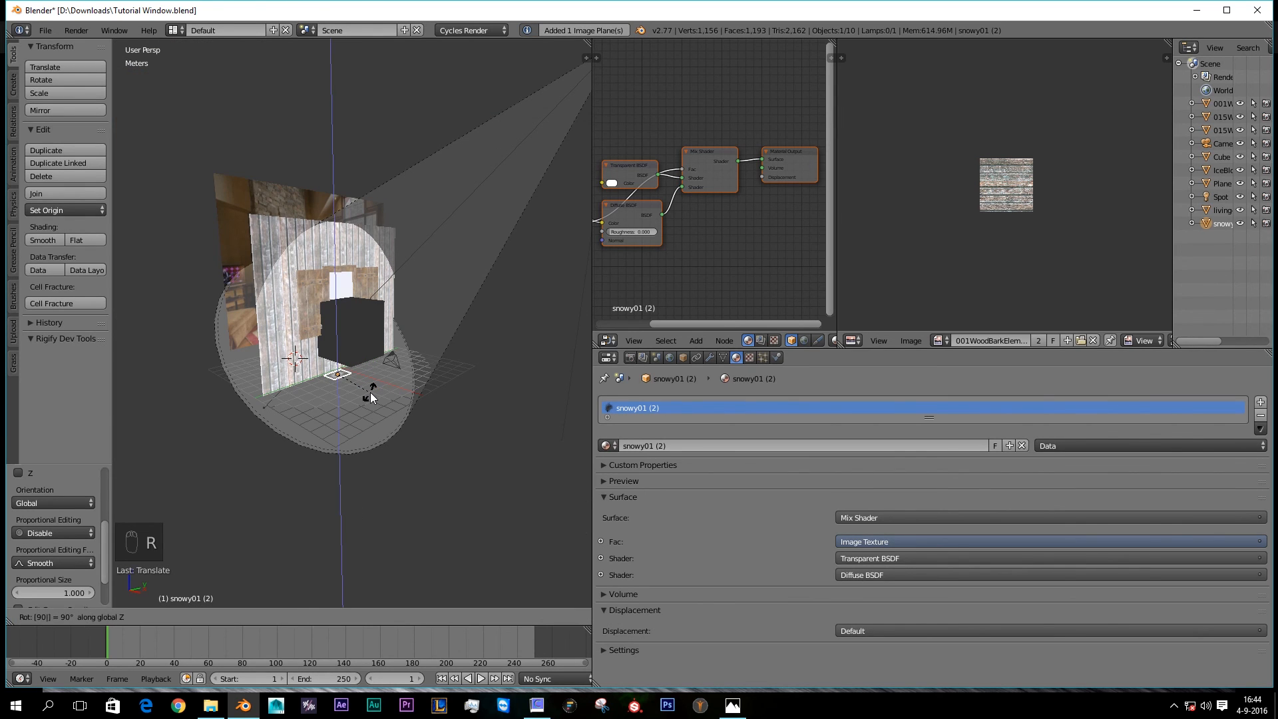
pyautogui.press('Return')
pyautogui.write('ry90')
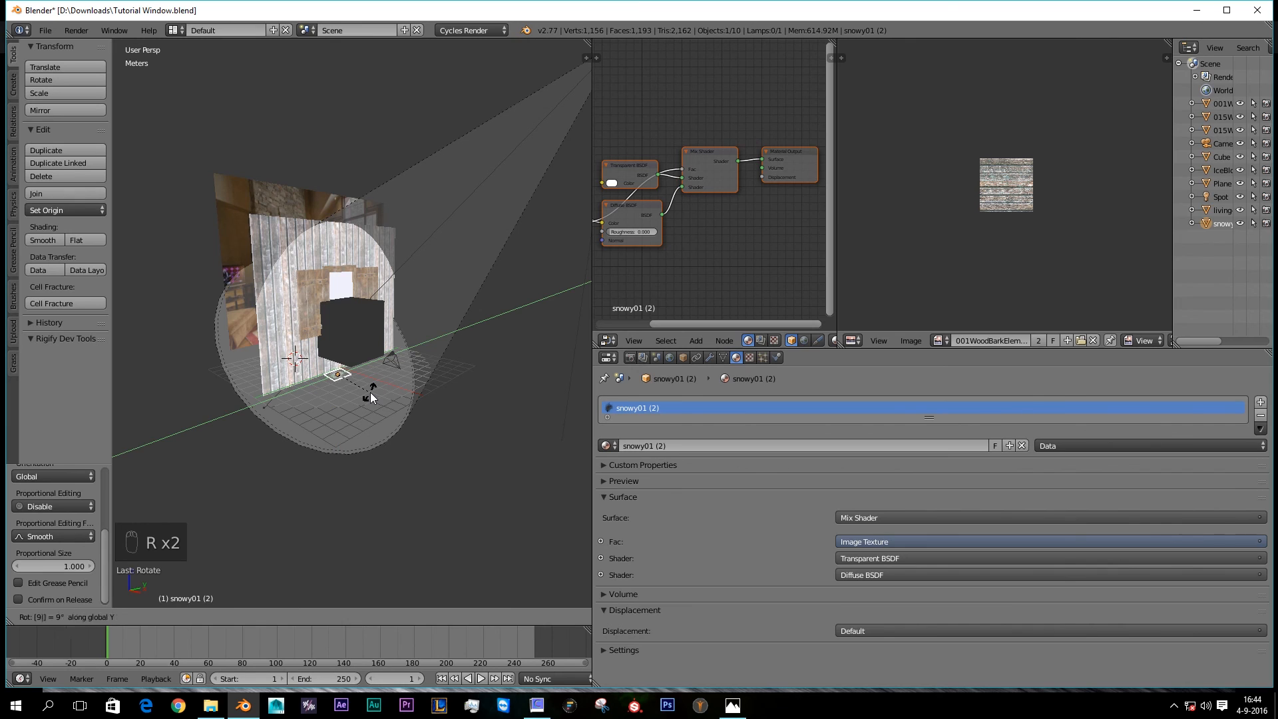
pyautogui.press('Return')
# Step: Enlarge the tree plane until it spans the wooden wall and raise it along Z
pyautogui.press('s')
pyautogui.click(362, 469)
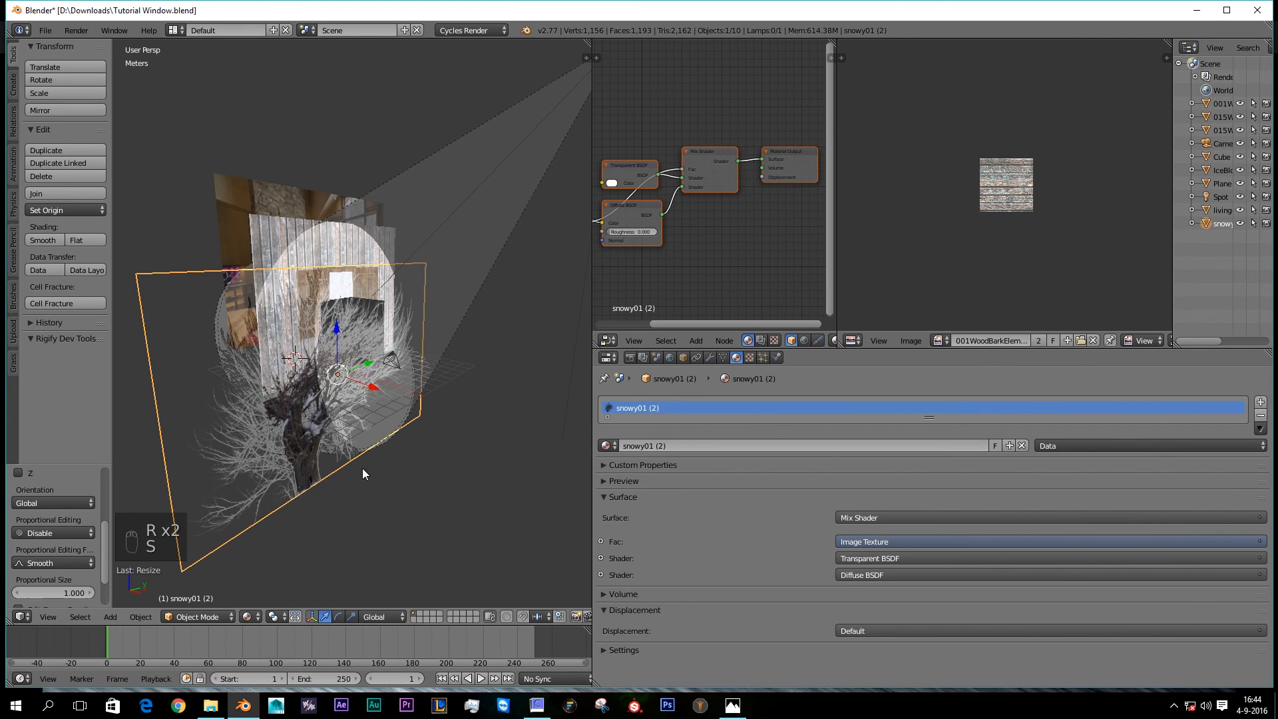
pyautogui.press('g')
pyautogui.press('z')
pyautogui.click(343, 336)
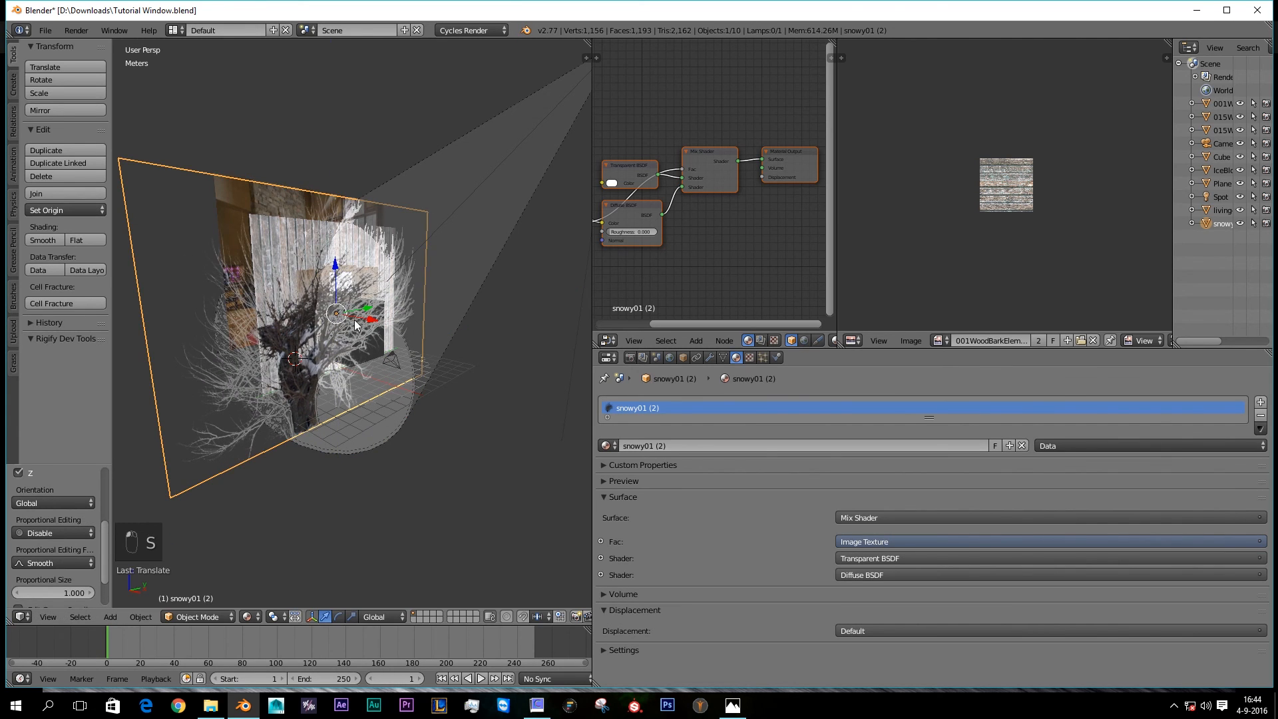
# Step: Move the tree plane along X farther away from the wall and preview the render
pyautogui.press('g')
pyautogui.press('x')
pyautogui.click(406, 306)
pyautogui.moveTo(406, 305); pyautogui.dragTo(483, 299)
pyautogui.hotkey('shift', 'z')
pyautogui.press('z')
pyautogui.press('z')
# Step: Select the spot lamp above the scene and increase its light size
pyautogui.scroll(-6, 205, 116)
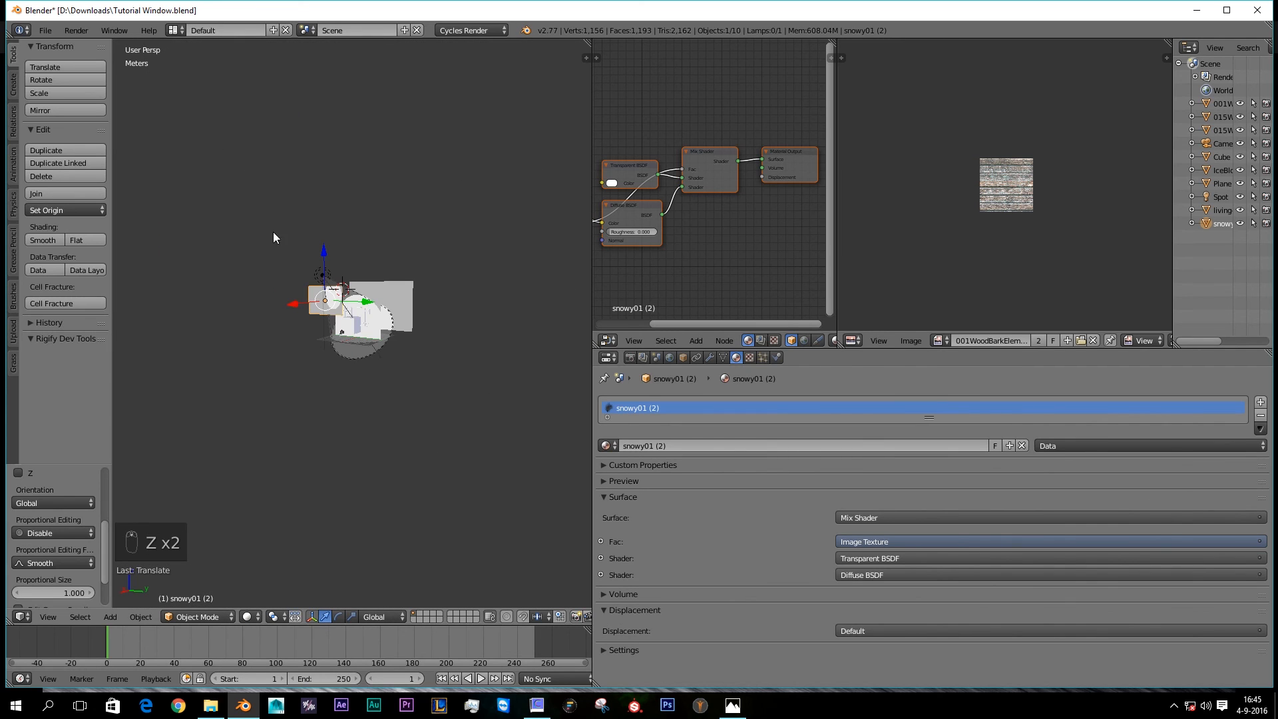
pyautogui.rightClick(322, 275)
pyautogui.scroll(-2, 735, 466)
pyautogui.scroll(3, 756, 465)
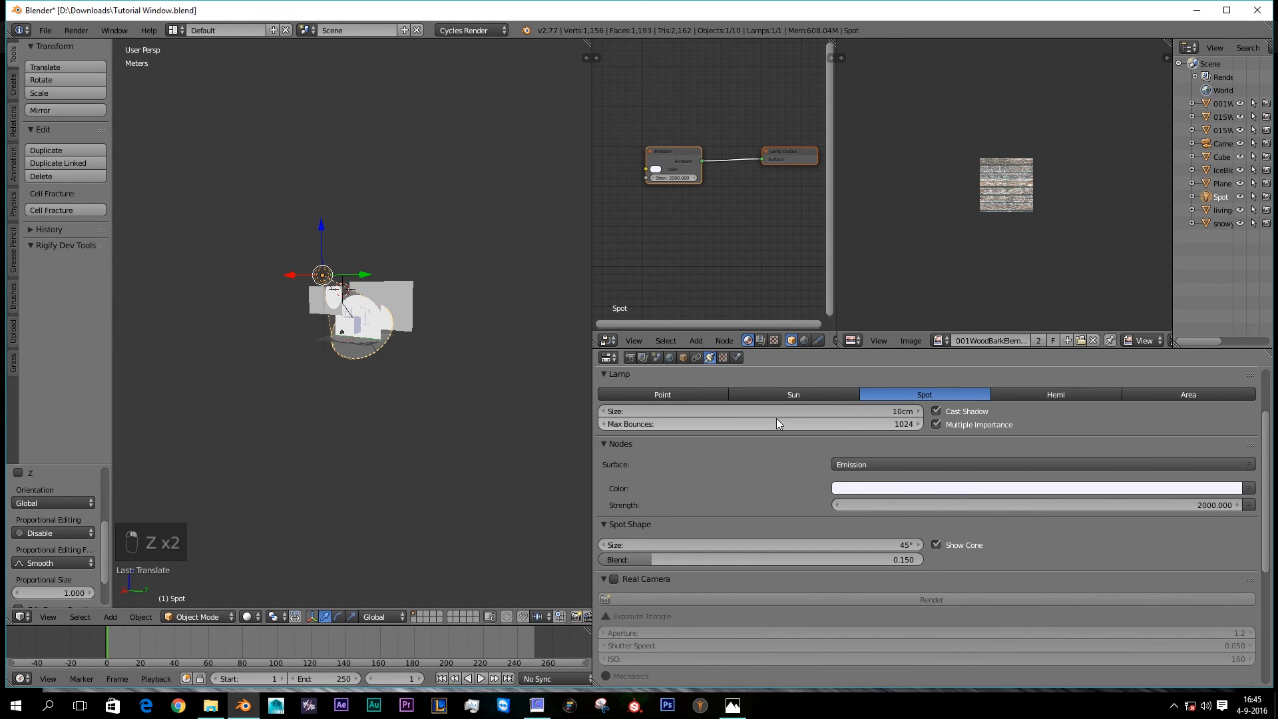
pyautogui.moveTo(778, 412); pyautogui.dragTo(916, 408)
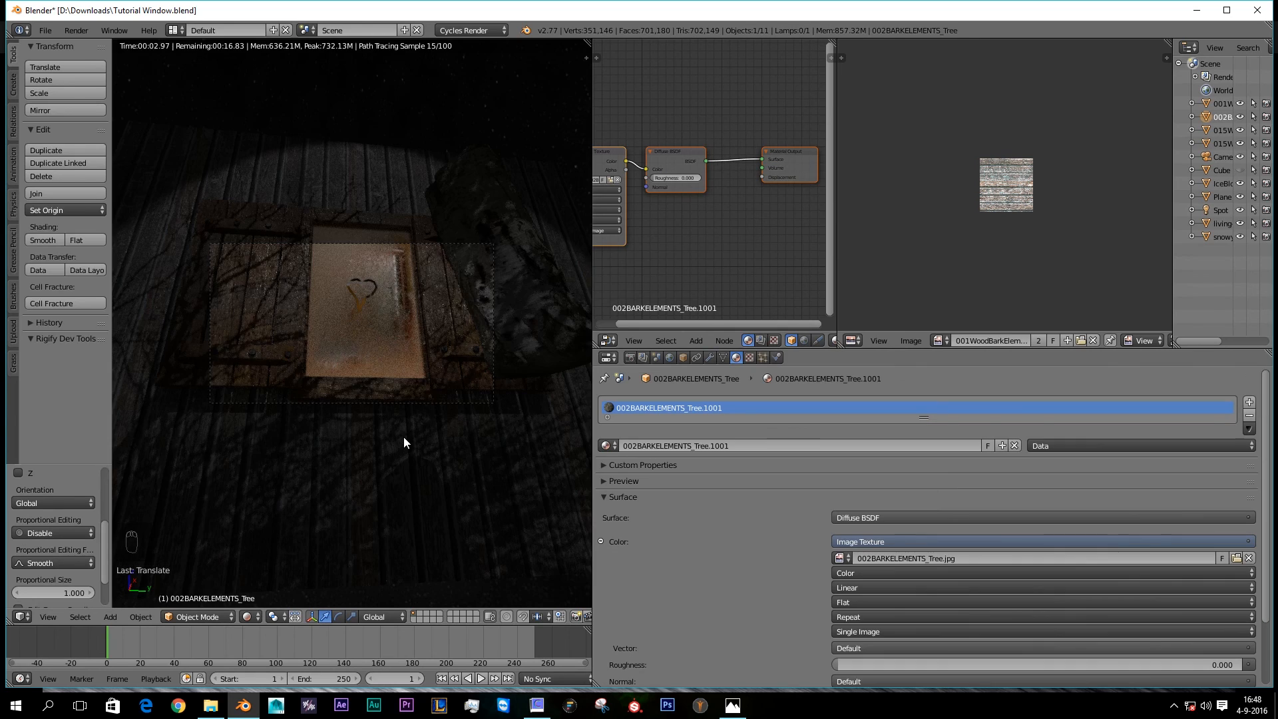
# Step: Switch the camera view from the render preview to wireframe and open the scene's render settings
pyautogui.scroll(1, 403, 442)
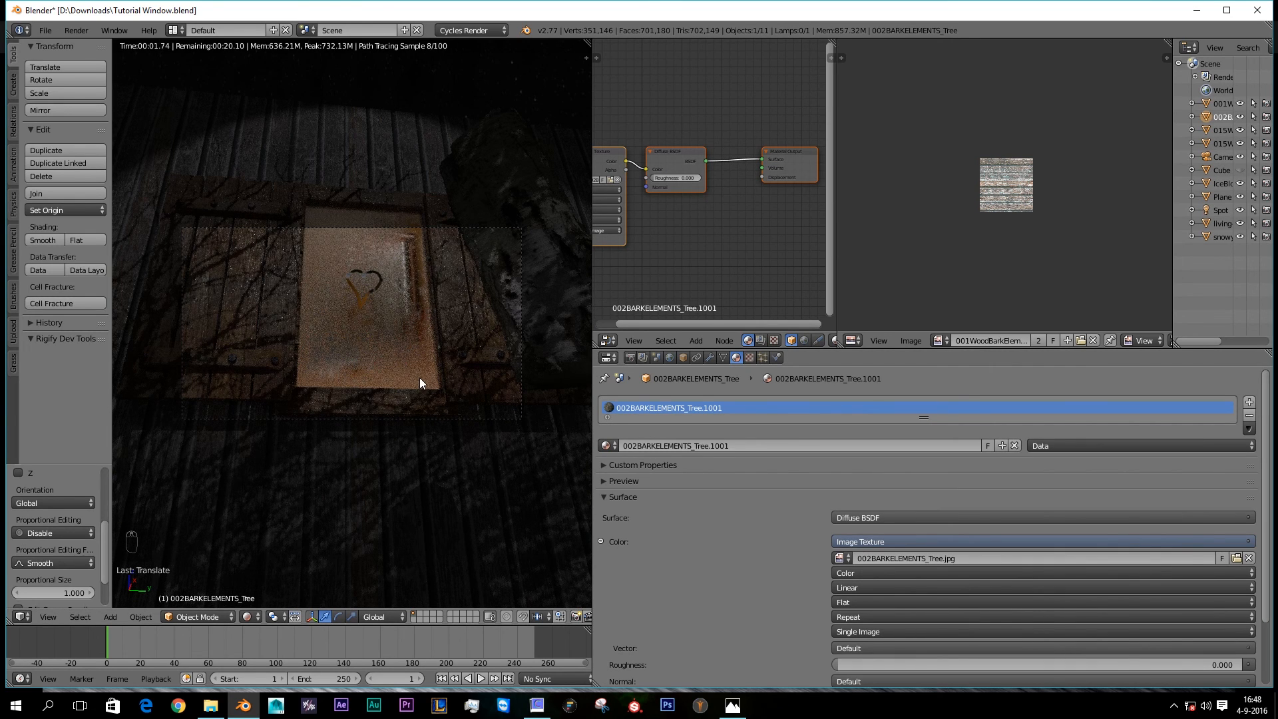
pyautogui.press('z')
pyautogui.click(629, 358)
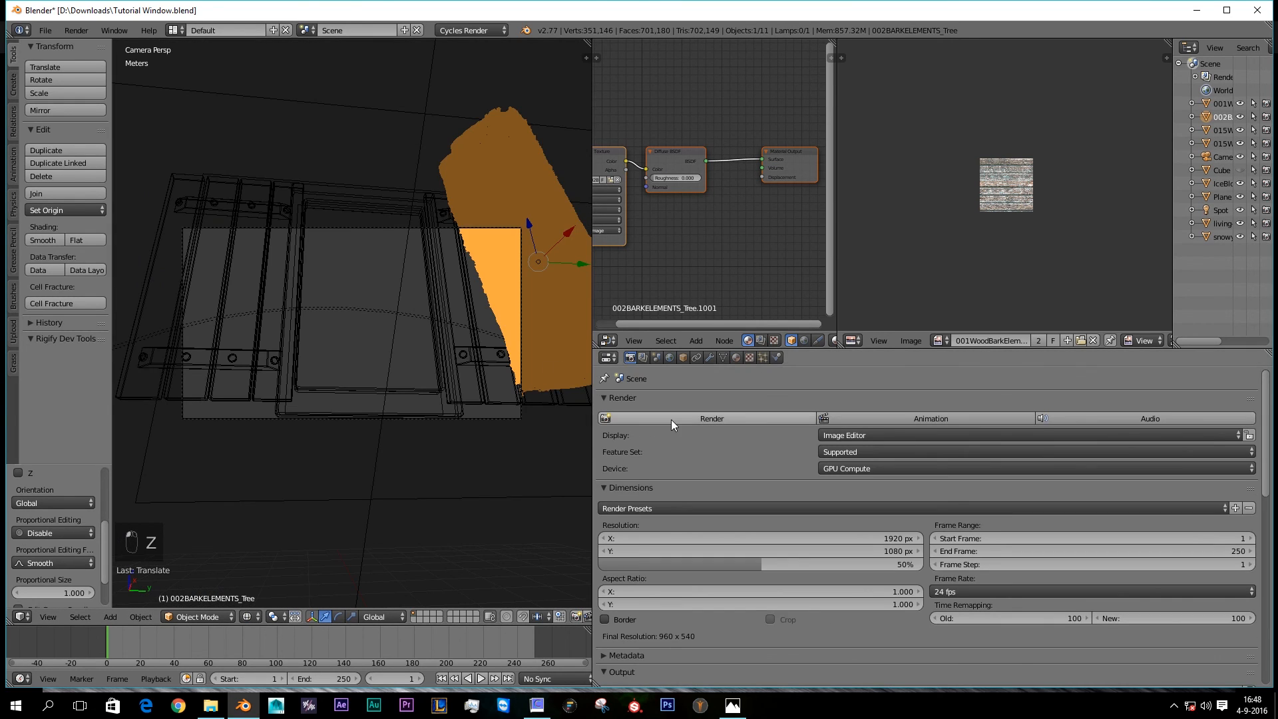